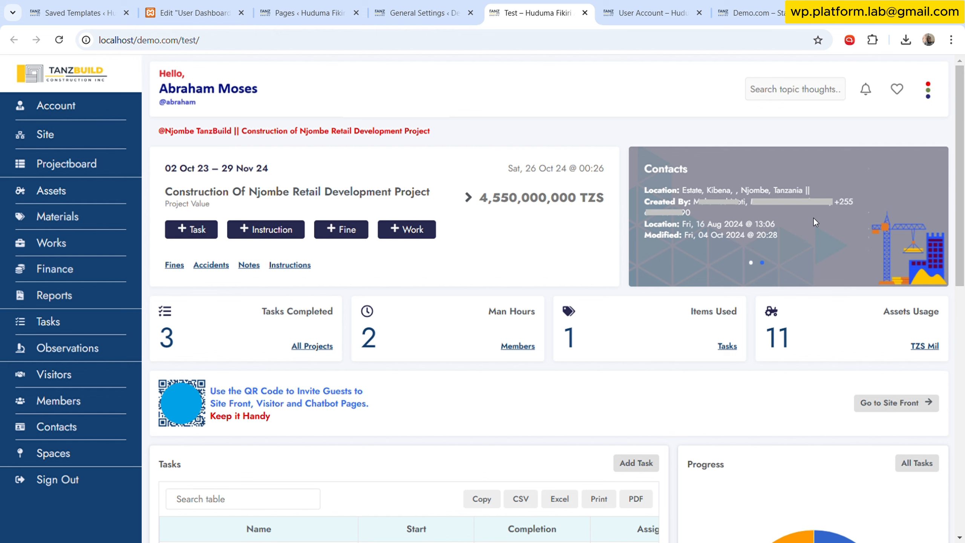
- Scroll through the project dashboard to review its summary cards, tasks table and progress chart
scroll(756, 201, "down", 3)
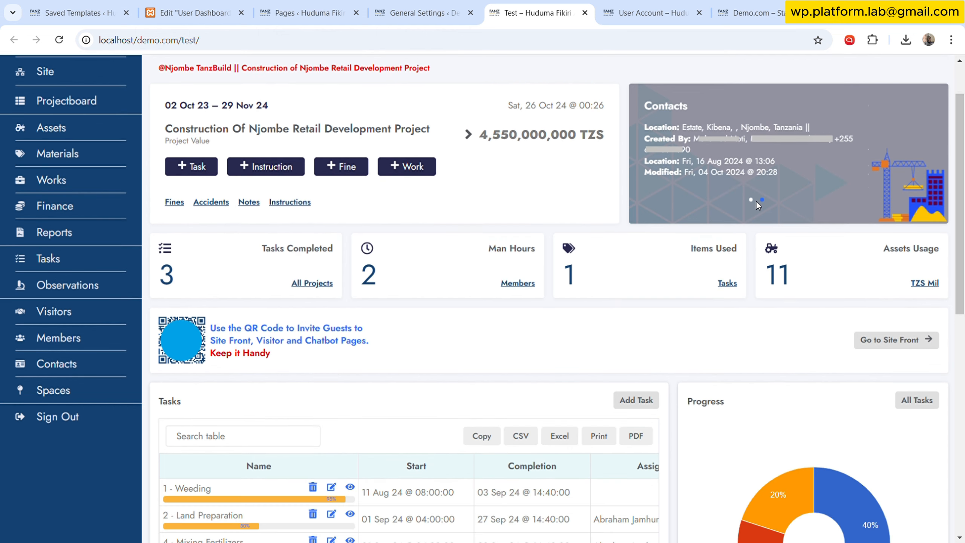
scroll(756, 202, "down", 4)
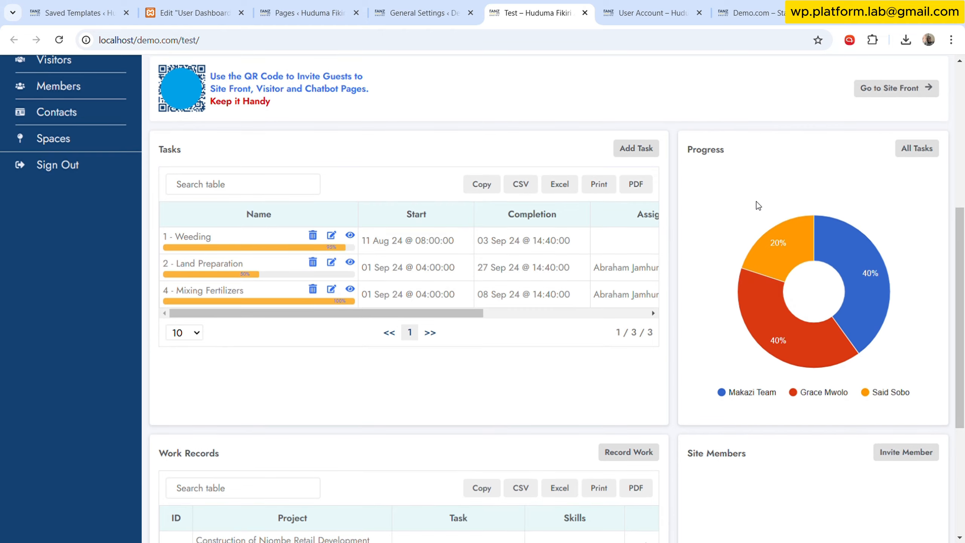
scroll(756, 201, "down", 5)
scroll(756, 201, "up", 8)
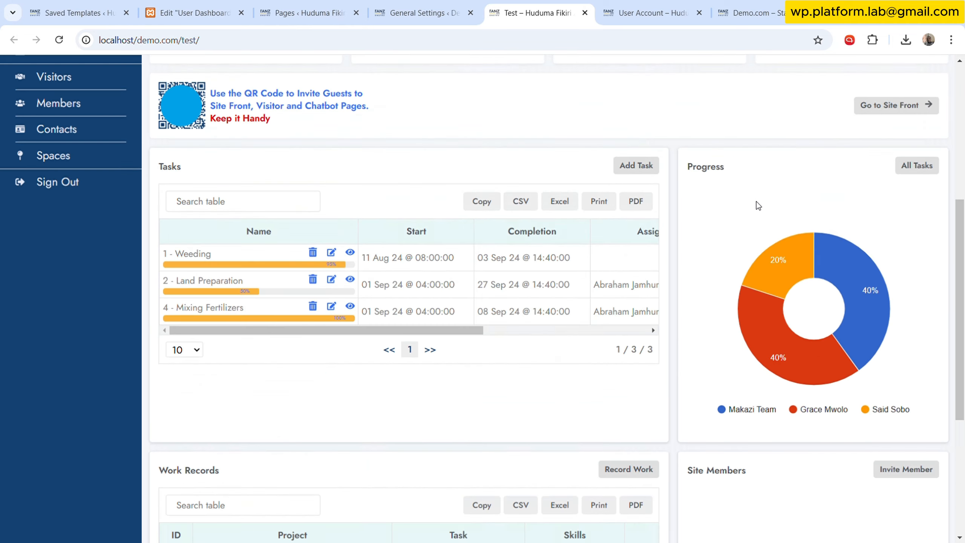
scroll(725, 222, "up", 5)
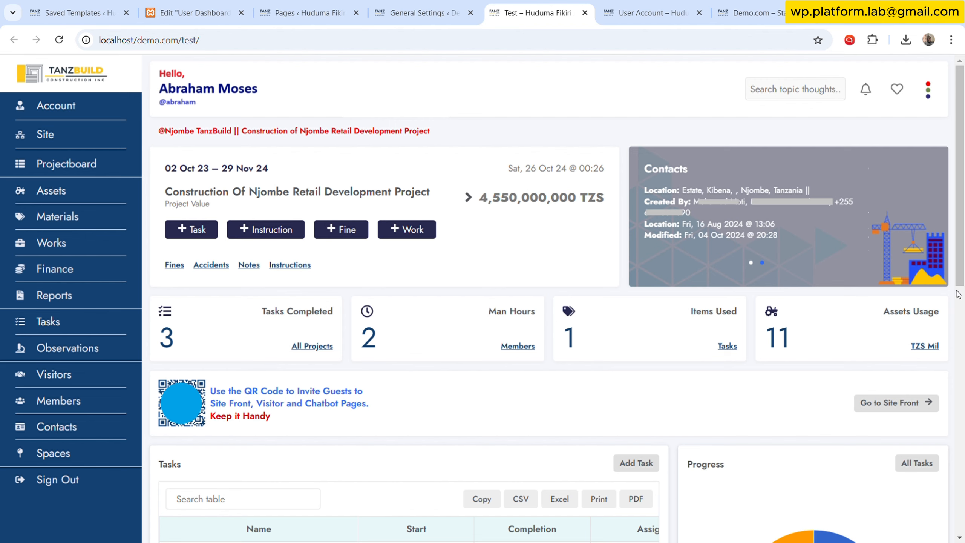
scroll(640, 403, "down", 10)
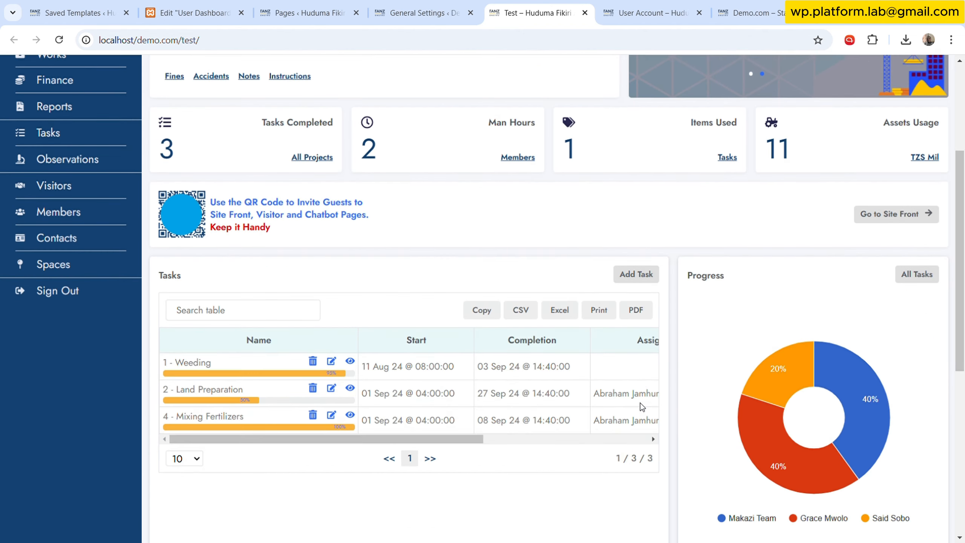
scroll(675, 414, "up", 10)
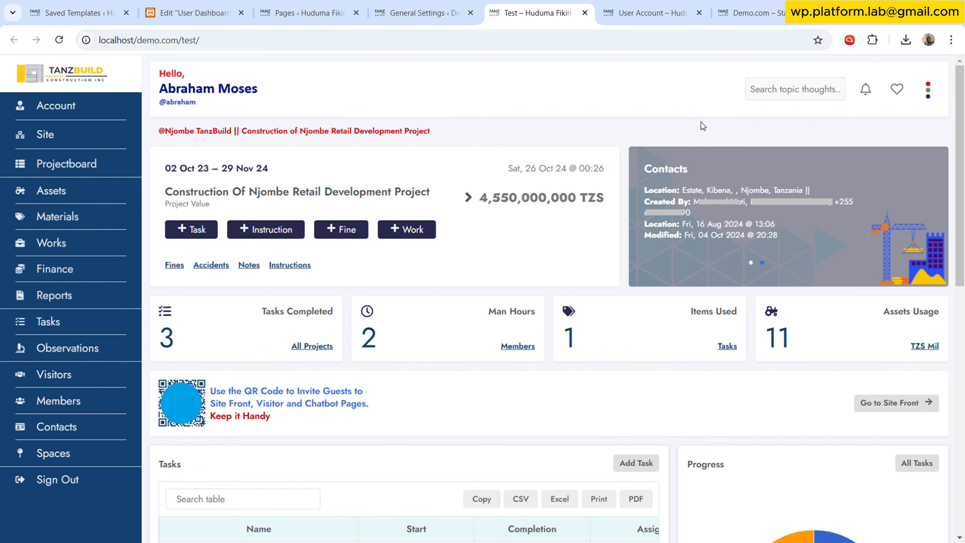
- Switch to the demo site's front page and the user account dashboard to review them
left_click(750, 12)
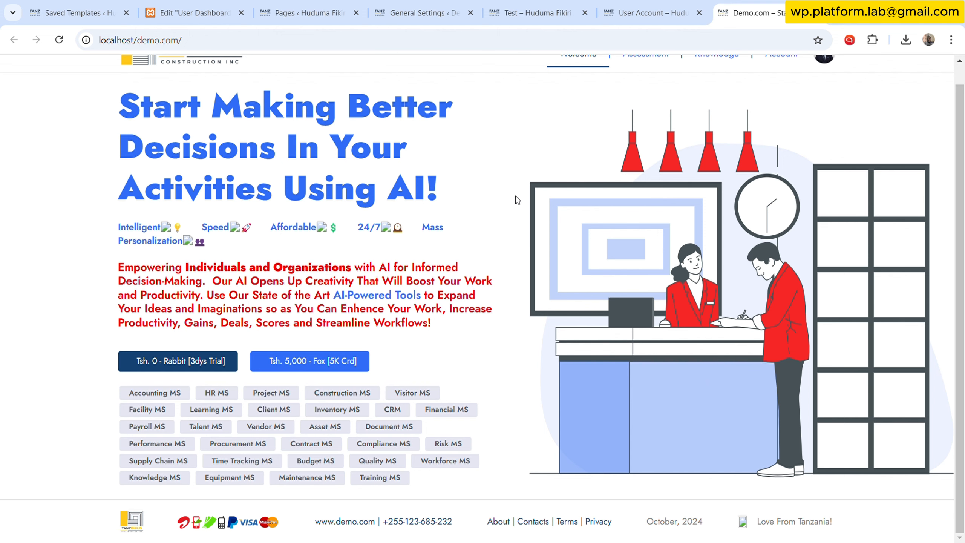
left_click(650, 12)
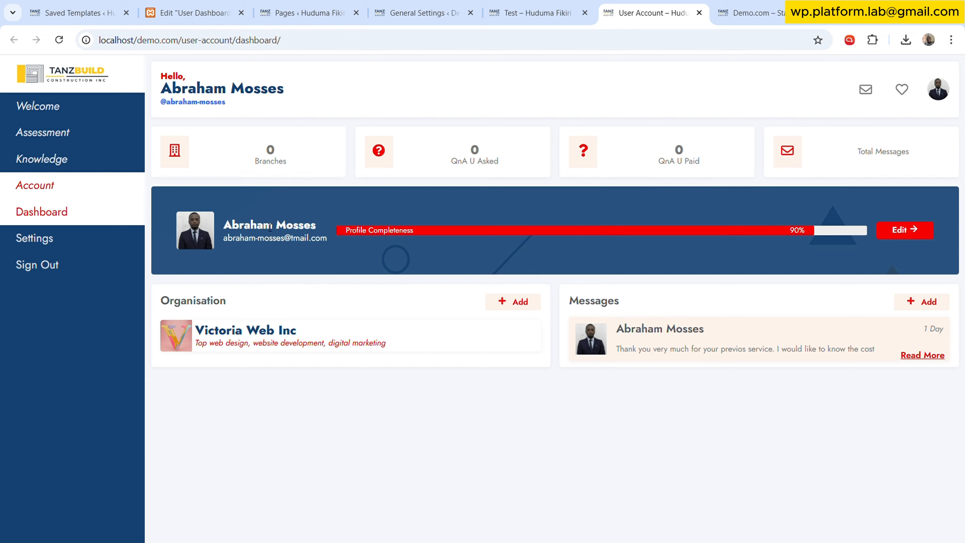
left_click_drag(250, 226, 287, 226)
left_click(907, 233)
left_click(261, 295)
- Open the Theme Builder's Header parts and start editing Elementor Header #41
left_click(76, 12)
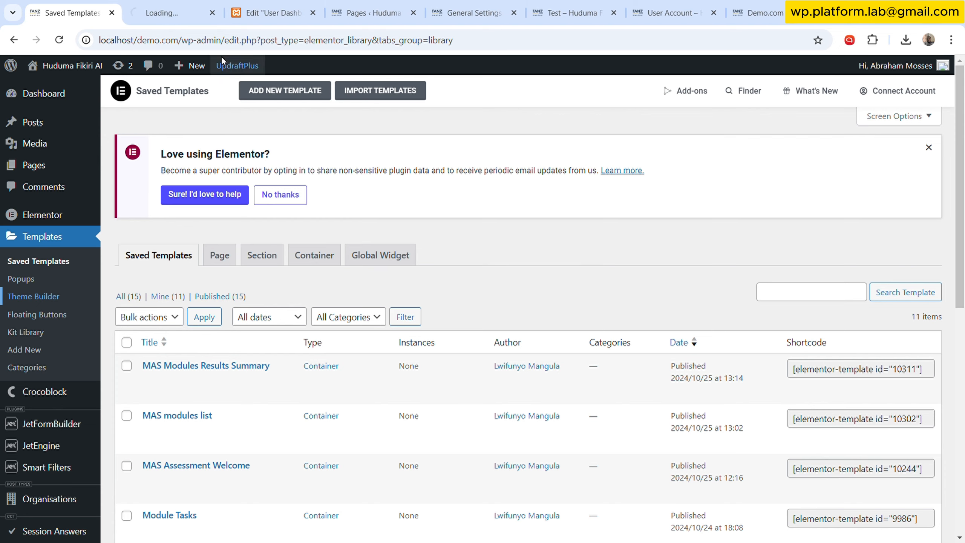
left_click(189, 5)
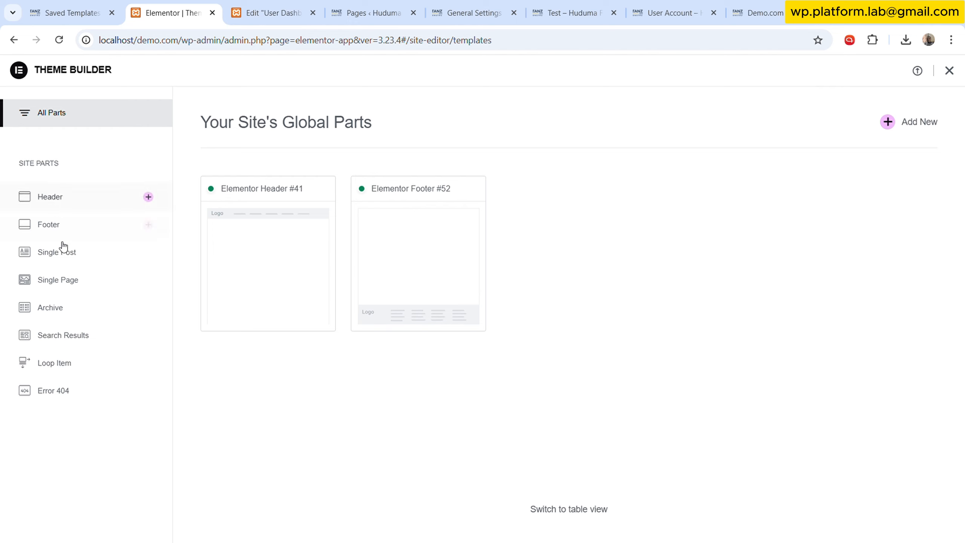
left_click(56, 197)
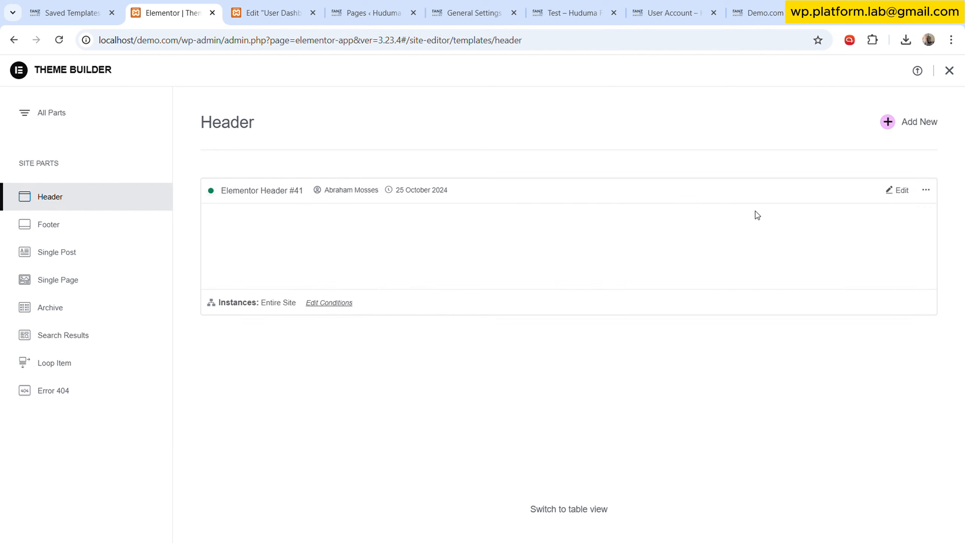
left_click(888, 193)
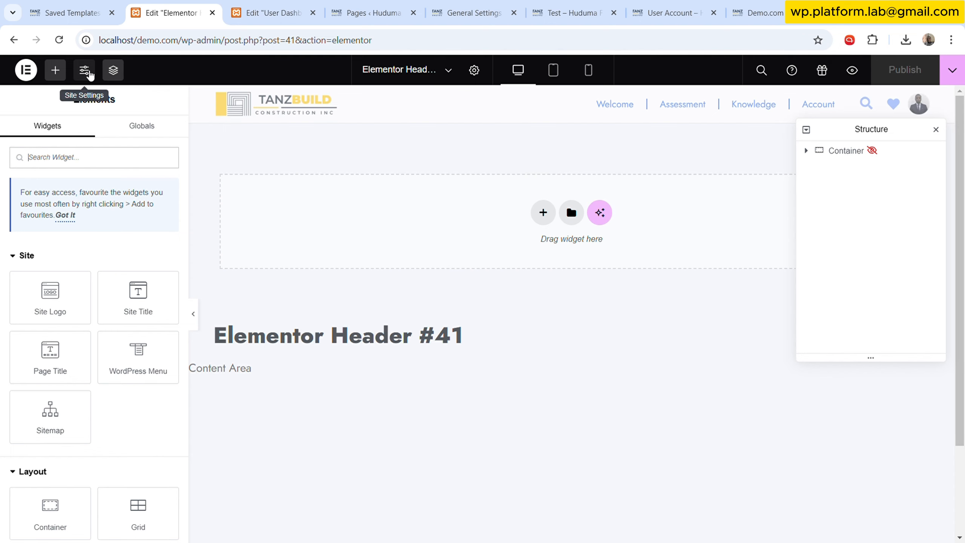
- Open Site Settings' Global Colours and examine the system and custom colour swatches
left_click(87, 72)
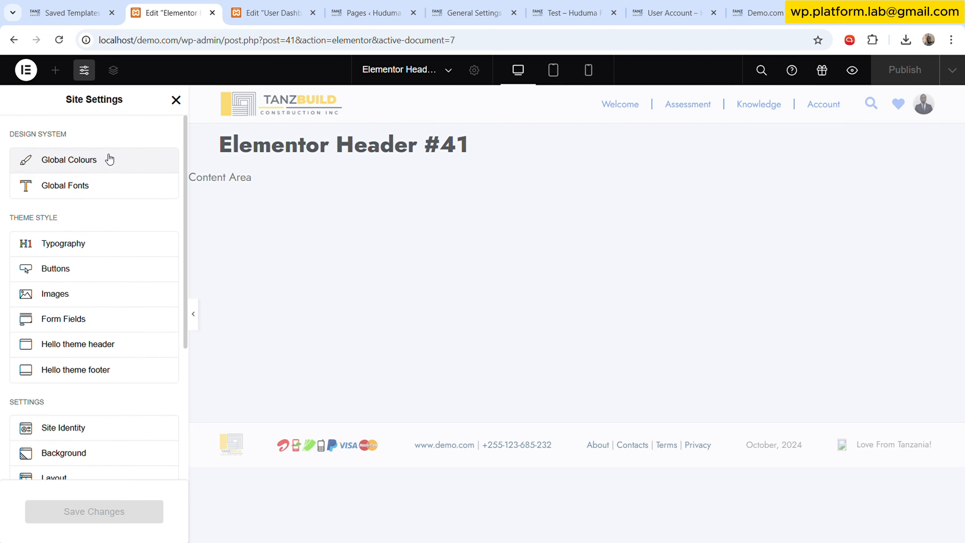
left_click(110, 157)
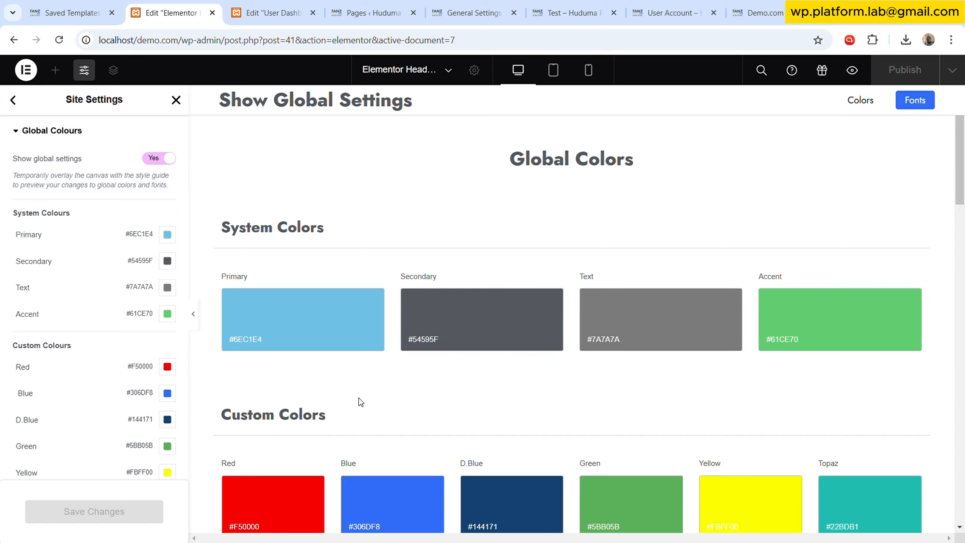
scroll(380, 395, "down", 5)
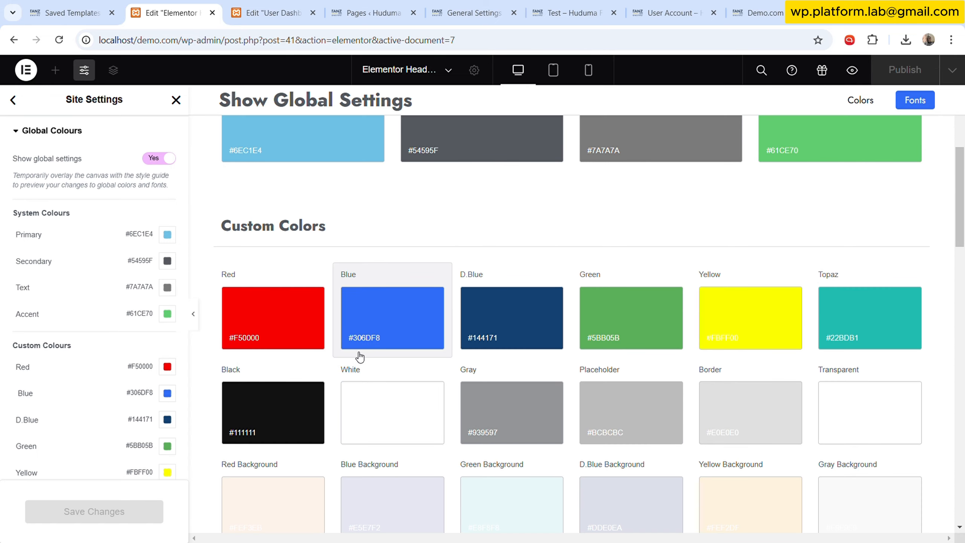
scroll(358, 359, "down", 1)
scroll(360, 363, "down", 5)
scroll(430, 395, "down", 5)
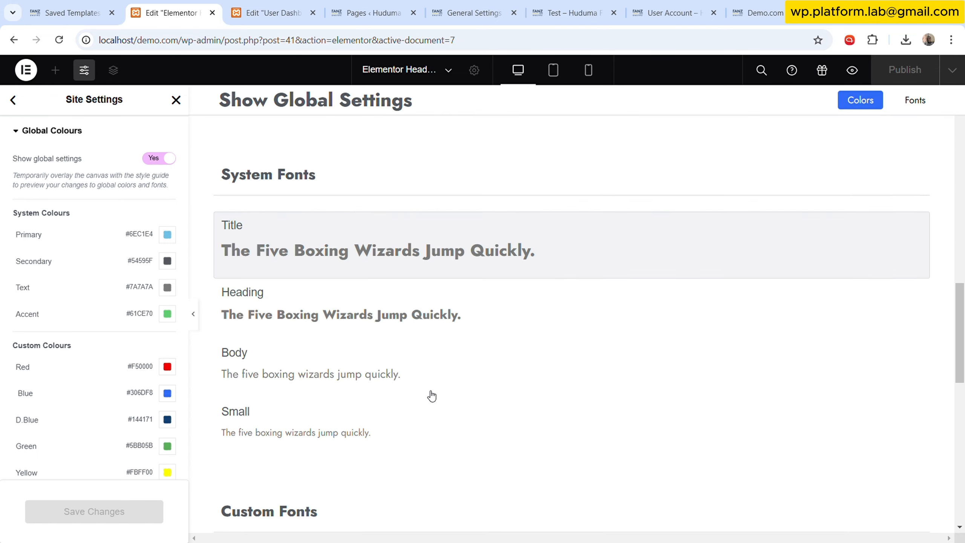
scroll(431, 384, "up", 6)
scroll(431, 384, "up", 6)
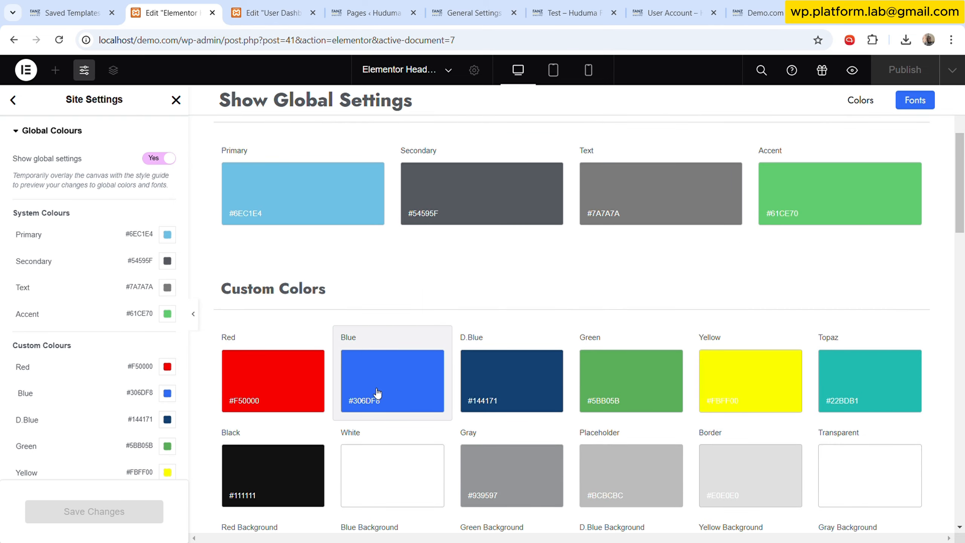
scroll(511, 388, "down", 6)
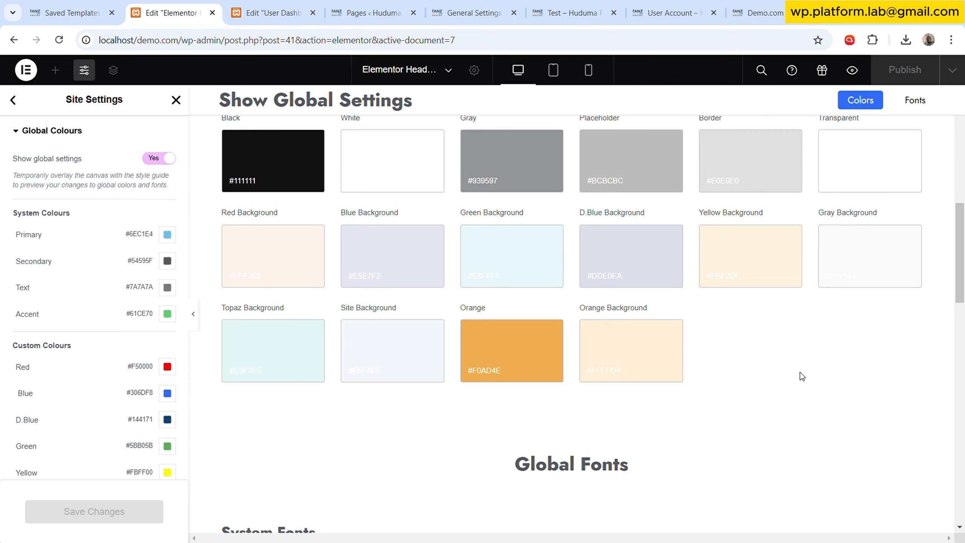
scroll(787, 385, "up", 3)
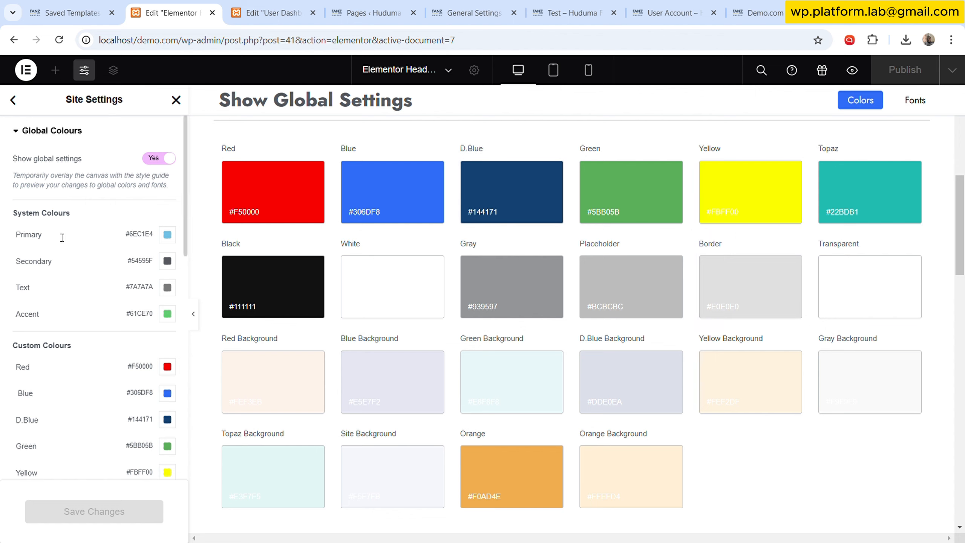
- Scroll through the custom colour list in the settings panel, then return to Site Settings
scroll(86, 378, "down", 2)
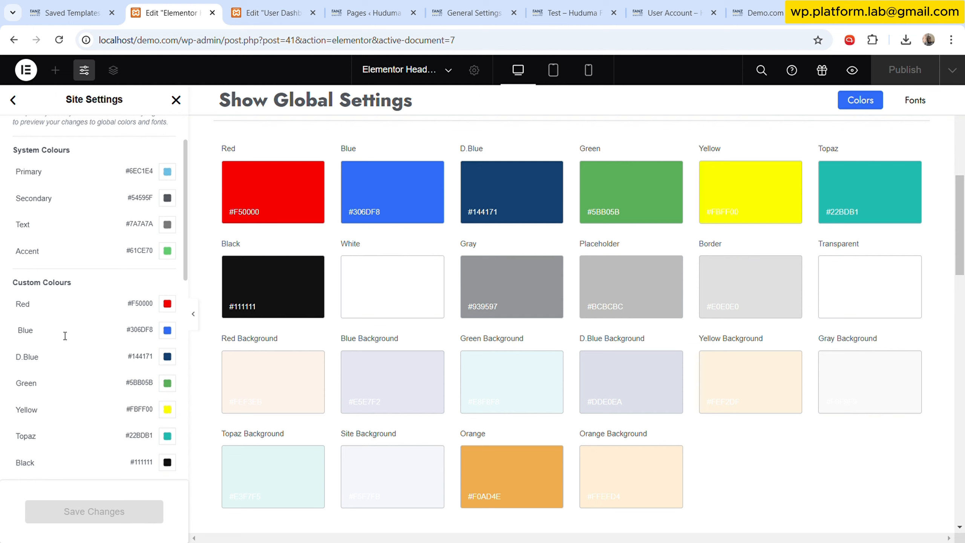
scroll(55, 397, "down", 4)
scroll(52, 345, "up", 6)
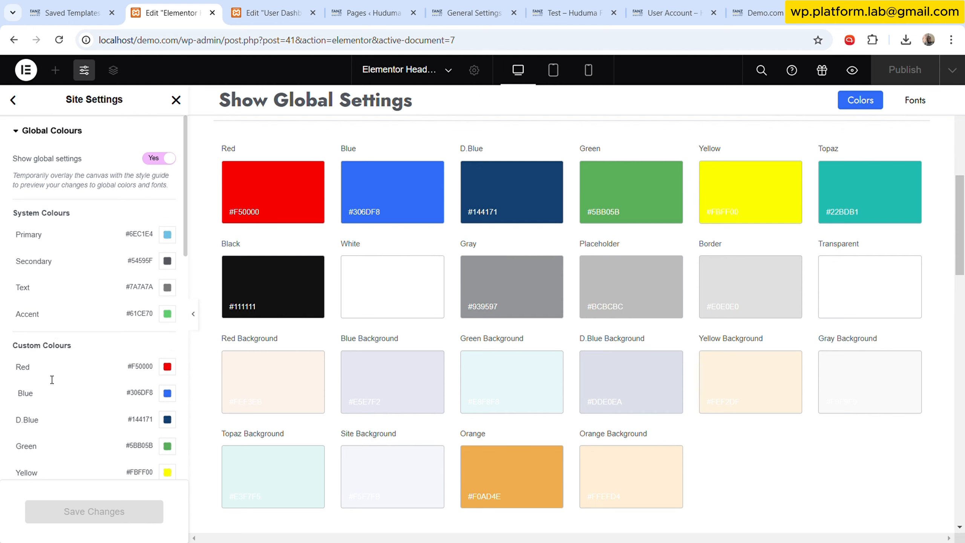
scroll(53, 400, "down", 10)
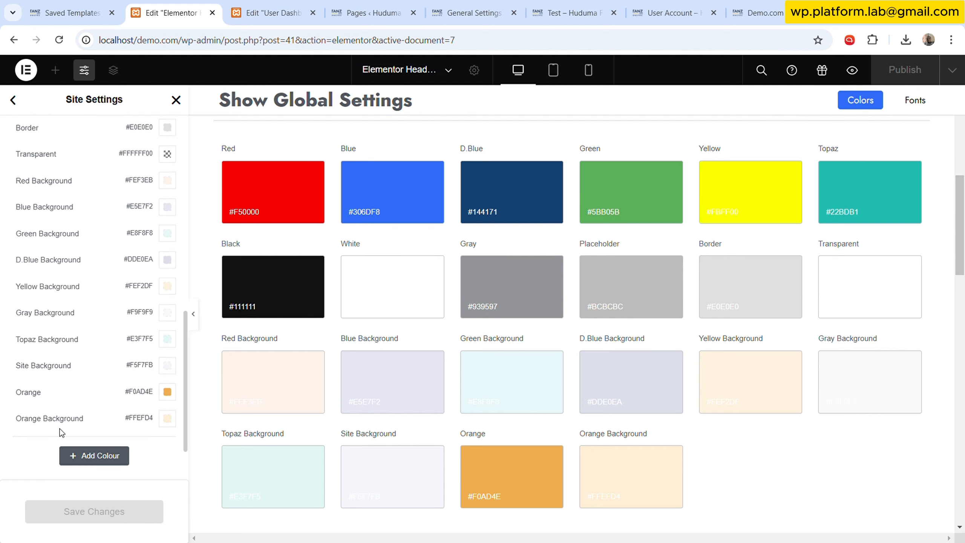
scroll(82, 339, "up", 10)
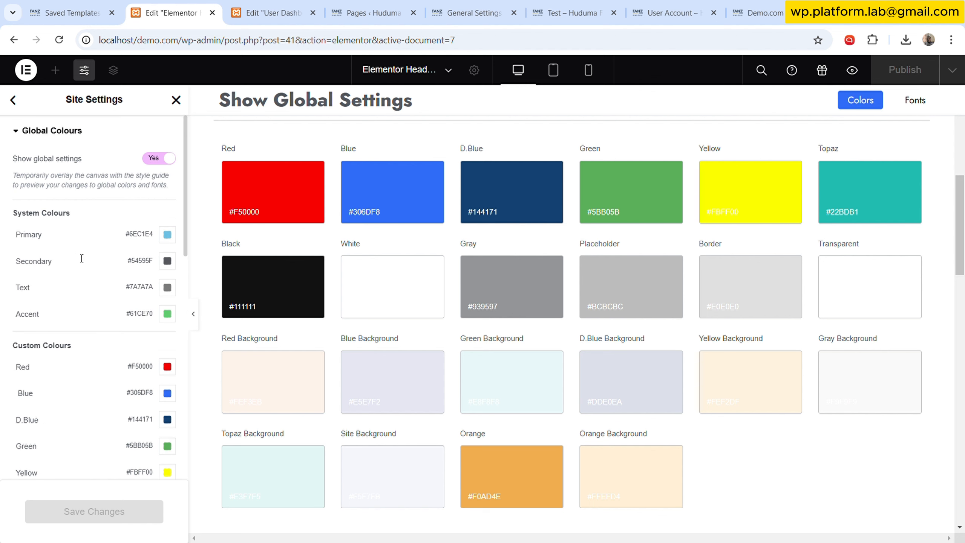
left_click(18, 101)
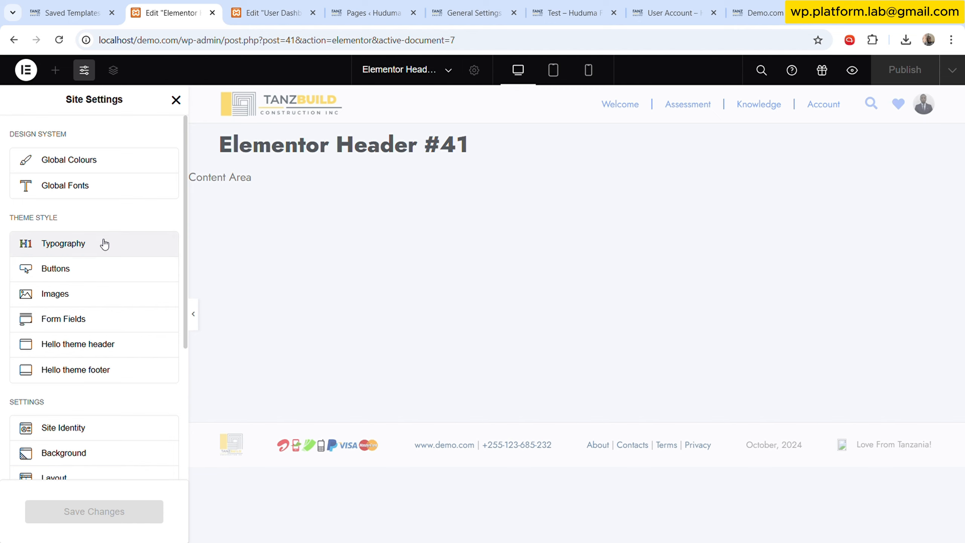
- Open the Typography theme style to review its body, link and heading settings, then go back
scroll(148, 361, "down", 8)
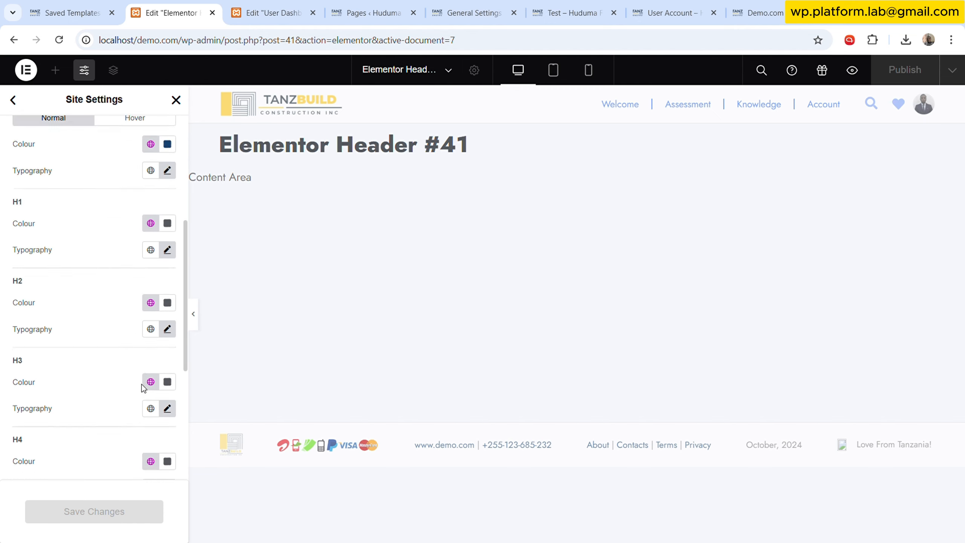
scroll(130, 398, "down", 3)
scroll(69, 277, "up", 15)
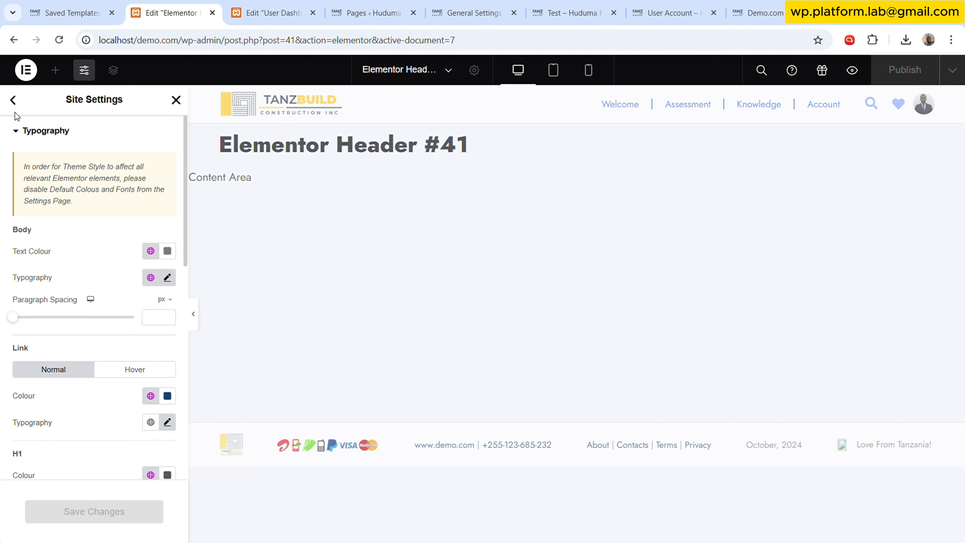
left_click(13, 100)
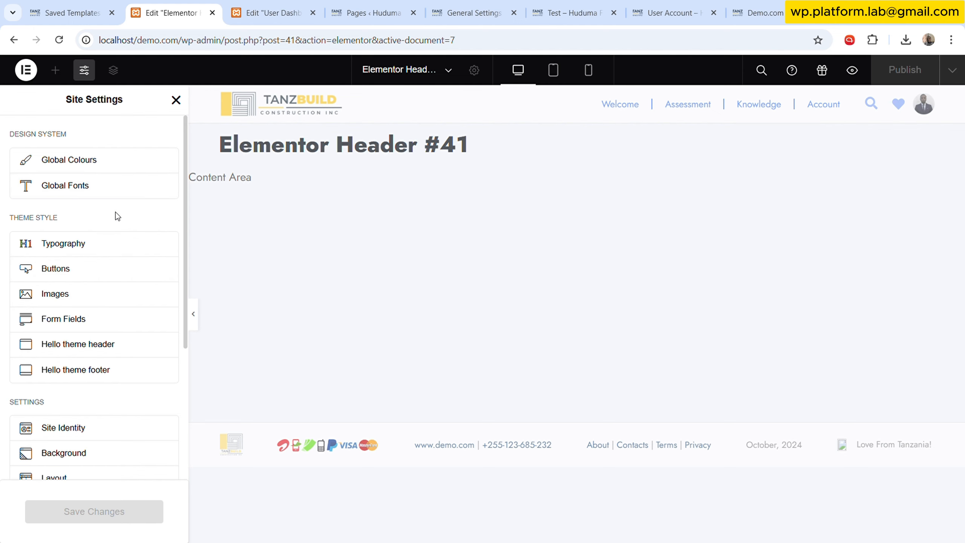
- Open Global Fonts and browse the system and custom font styles
left_click(129, 189)
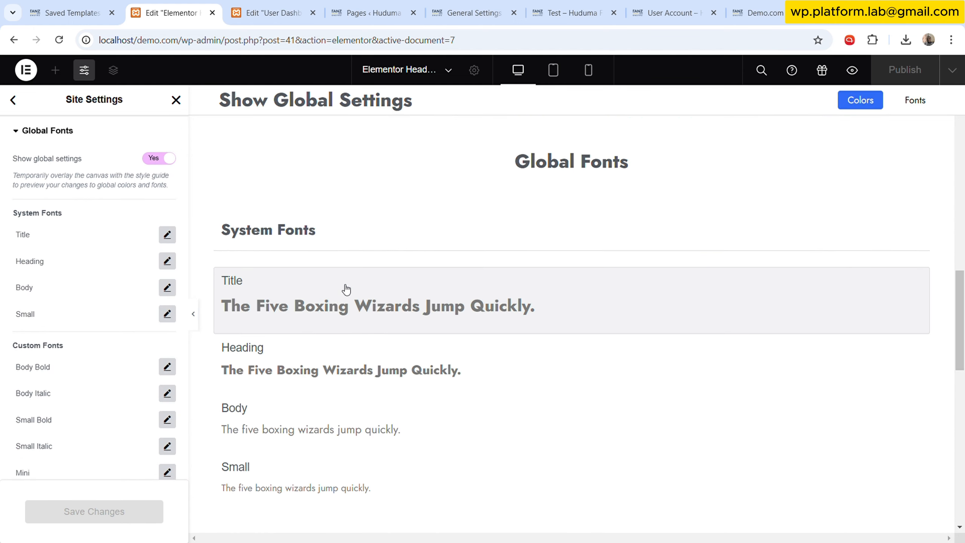
scroll(381, 258, "down", 6)
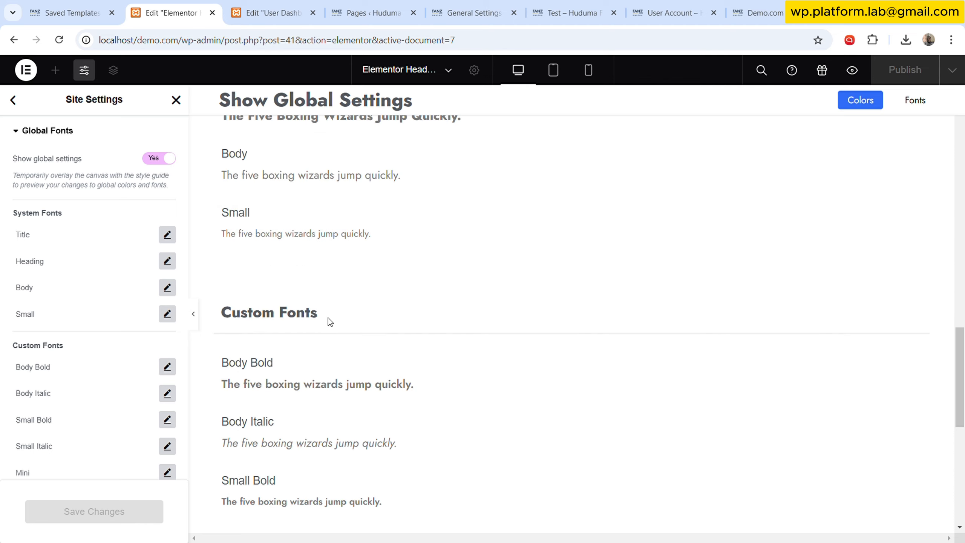
scroll(76, 381, "down", 7)
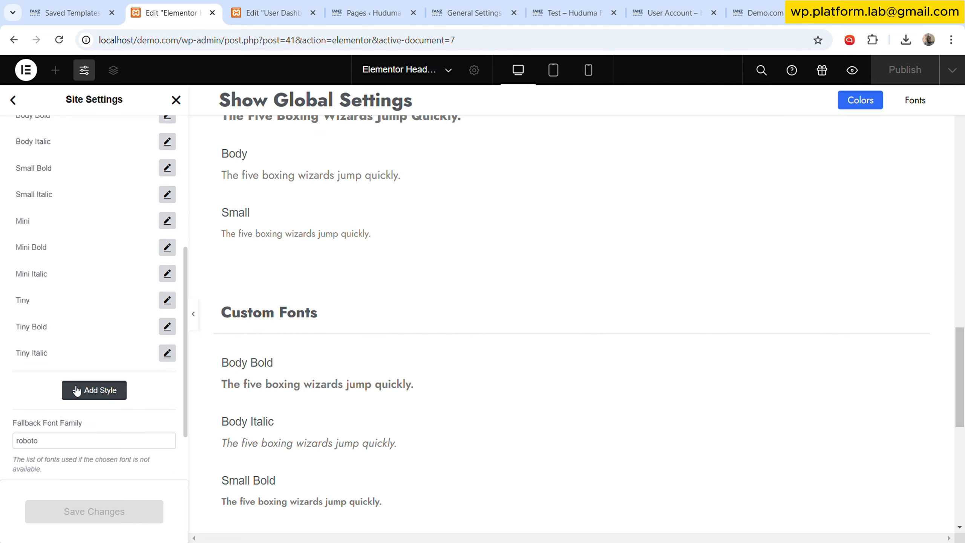
scroll(93, 354, "up", 5)
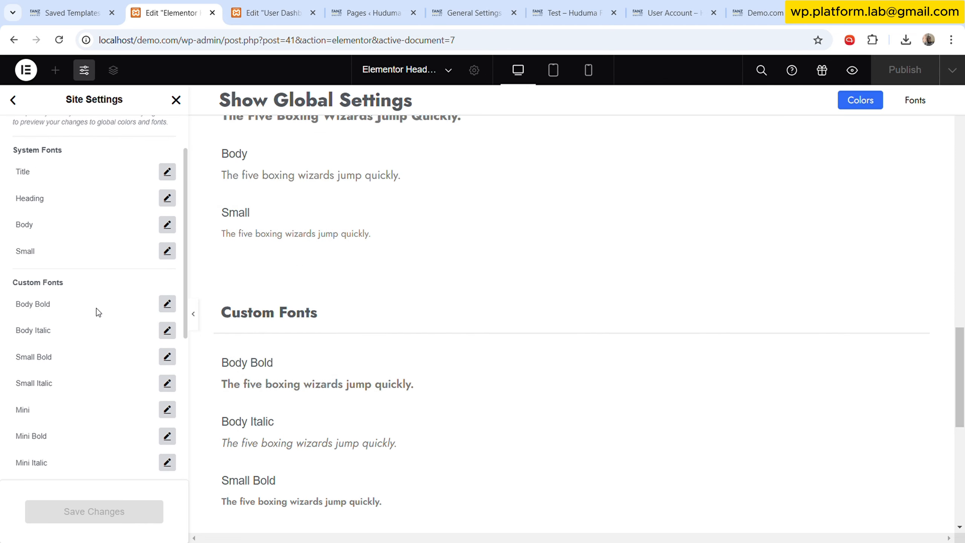
- Open the Body Bold custom font's typography controls to review its family, size and weight, then close them
left_click(167, 304)
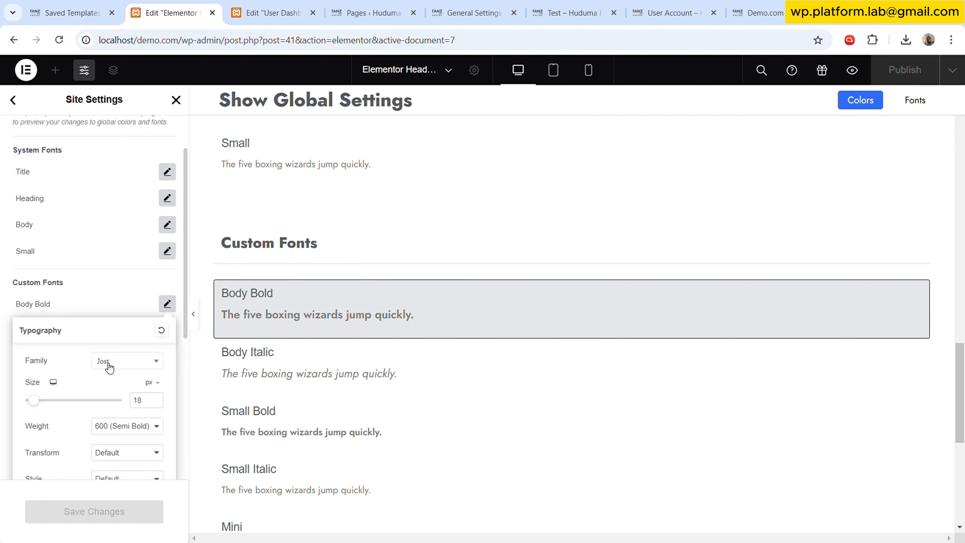
left_click(151, 400)
scroll(89, 431, "down", 5)
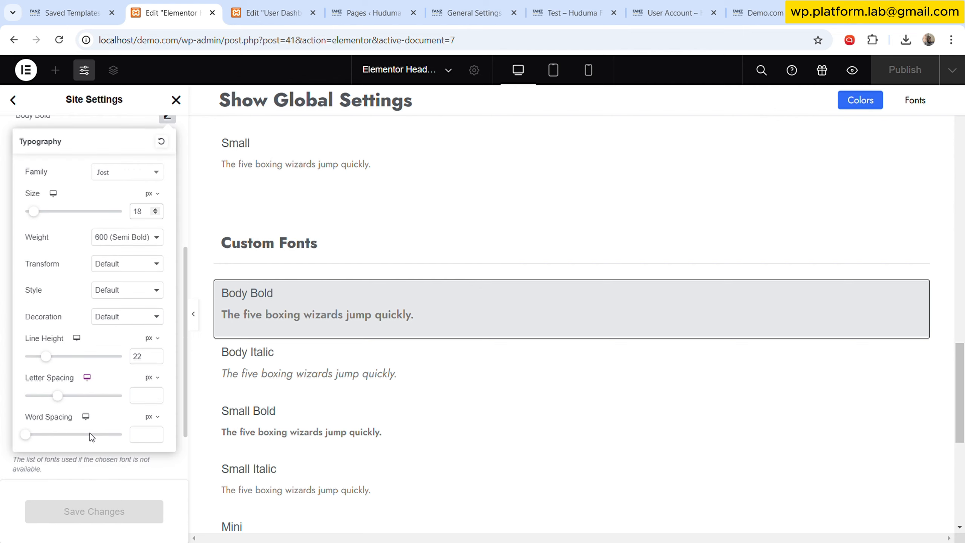
left_click(11, 278)
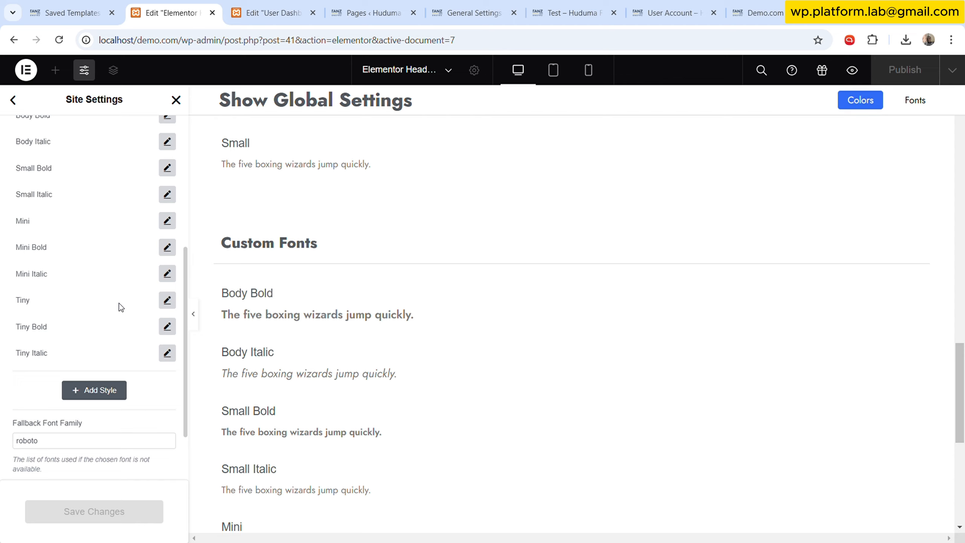
scroll(99, 299, "up", 5)
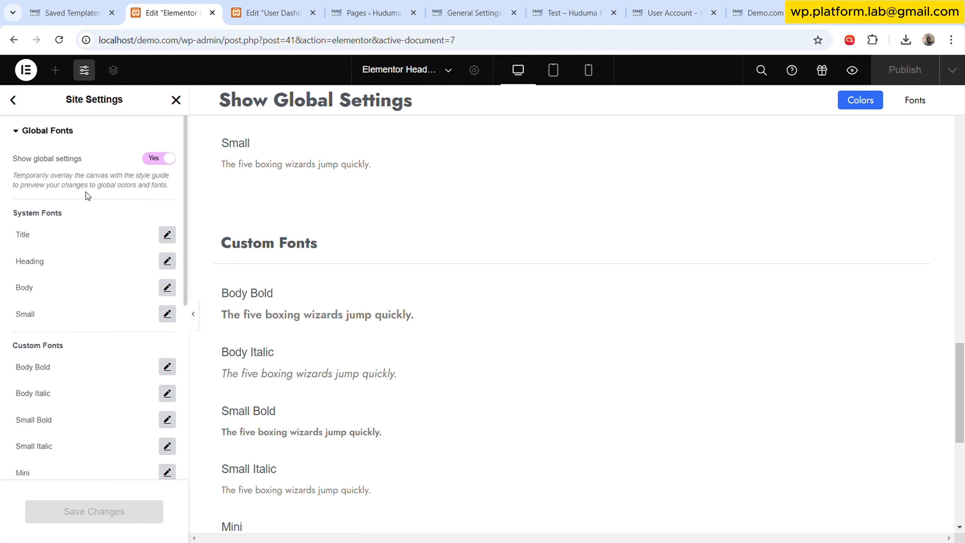
- Return to Site Settings, scroll through its theme style and settings options, then close the panel
left_click(13, 99)
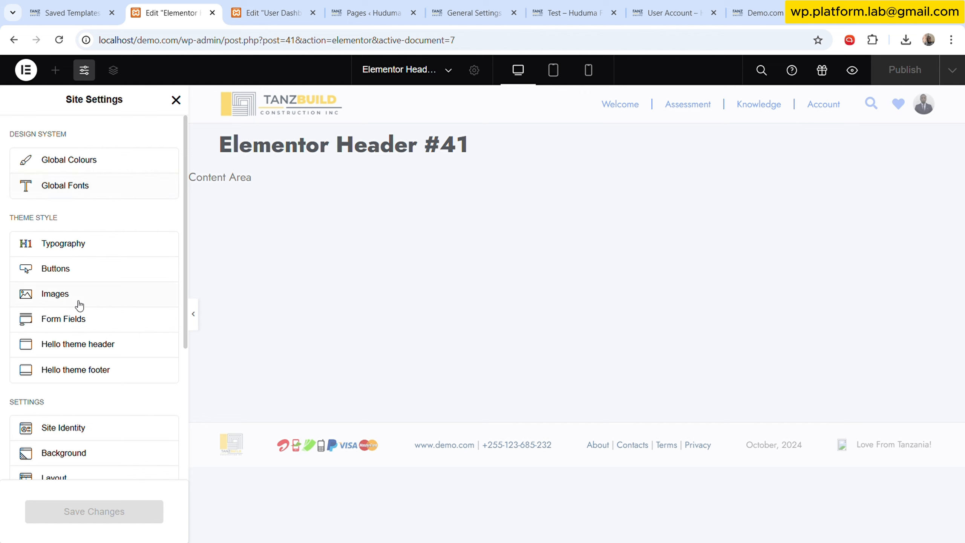
scroll(72, 361, "down", 3)
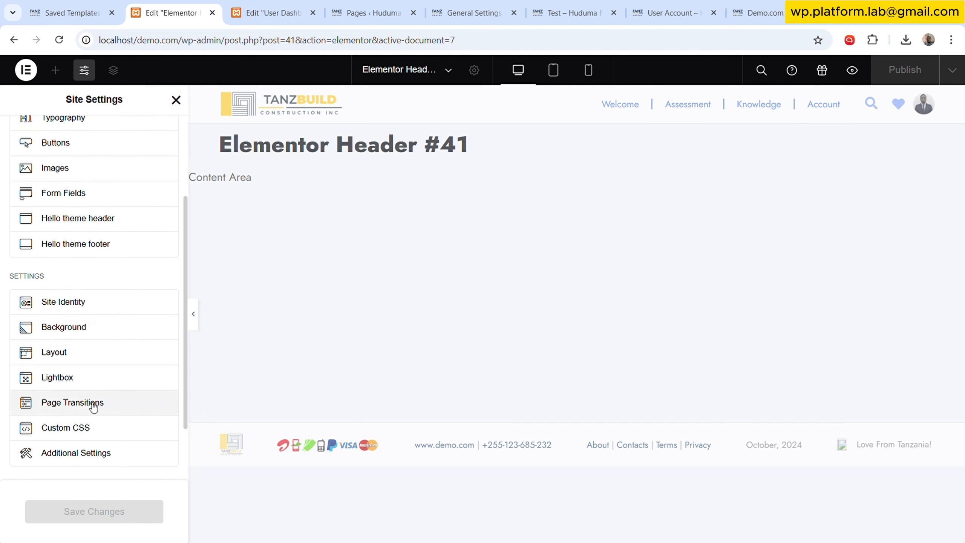
scroll(114, 263, "up", 3)
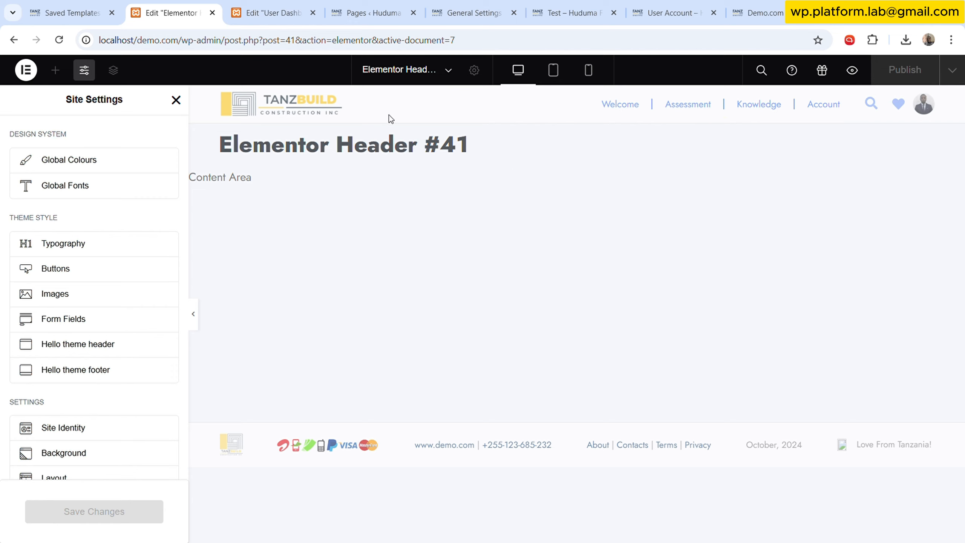
left_click(176, 99)
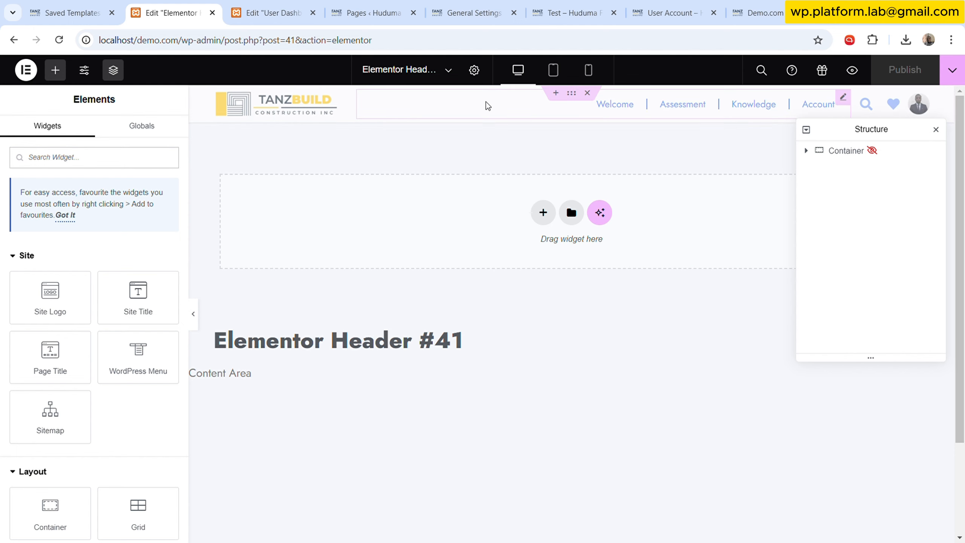
- Select the header's container in the Structure navigator, reposition the navigator, then open the footer template for editing
left_click(847, 151)
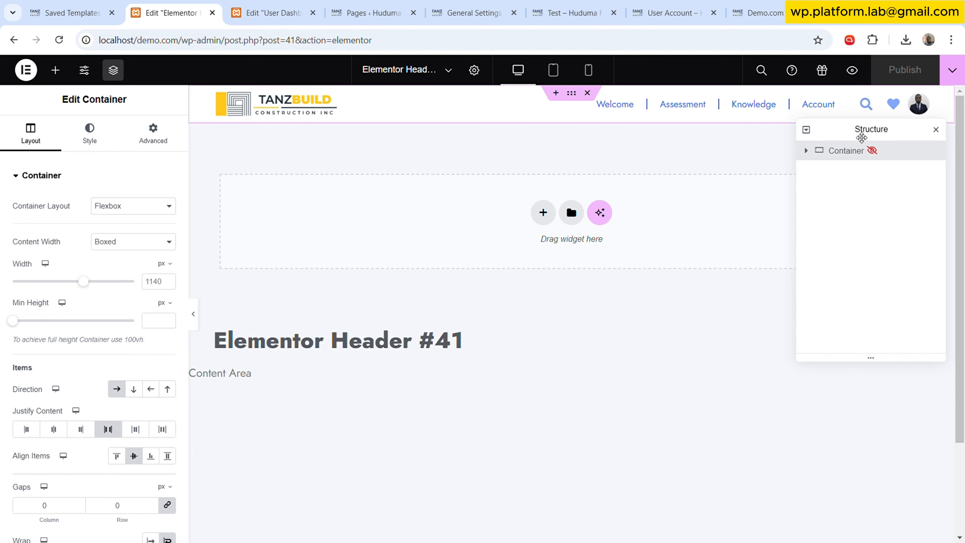
left_click_drag(859, 132, 699, 219)
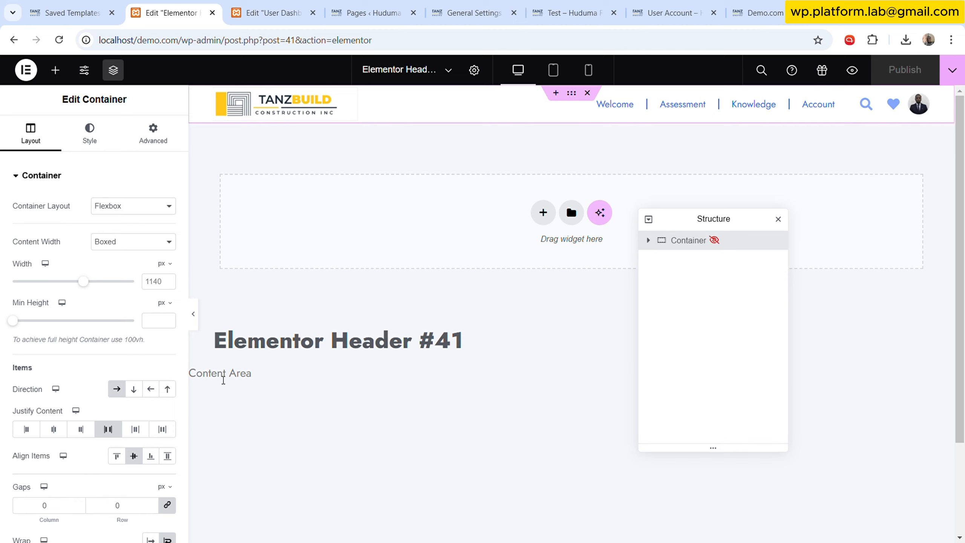
scroll(459, 421, "down", 3)
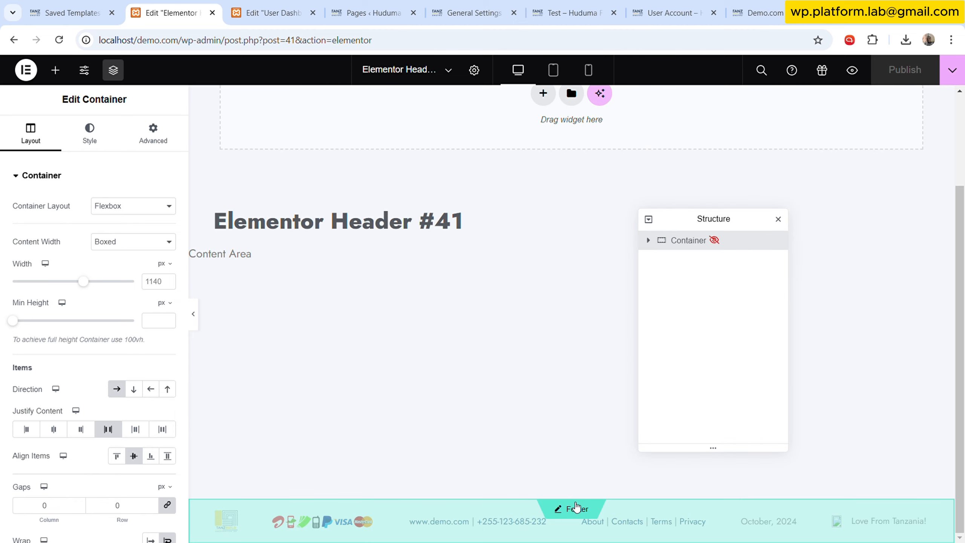
left_click(571, 508)
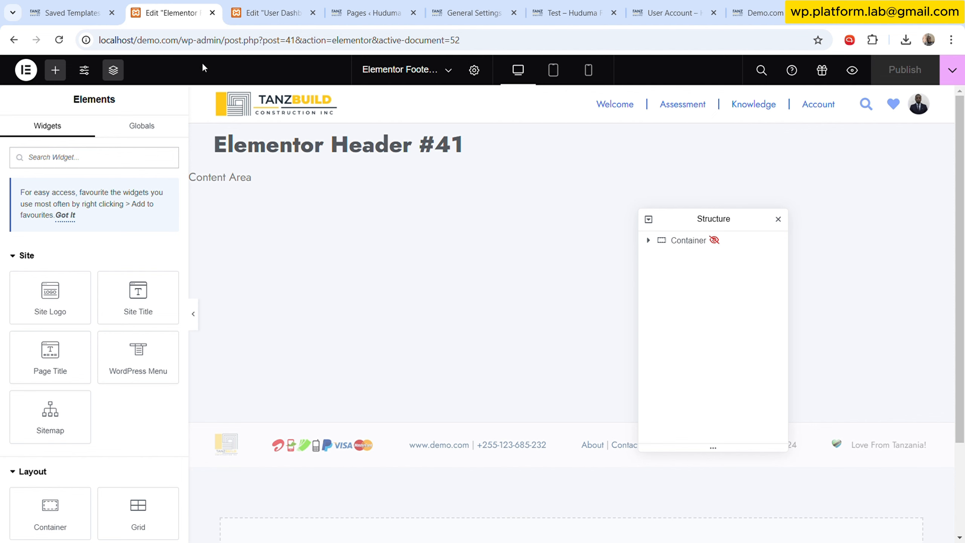
- Open the installed Themes page from the saved templates tab, then switch briefly to the Elementor editor tab and back
left_click(70, 12)
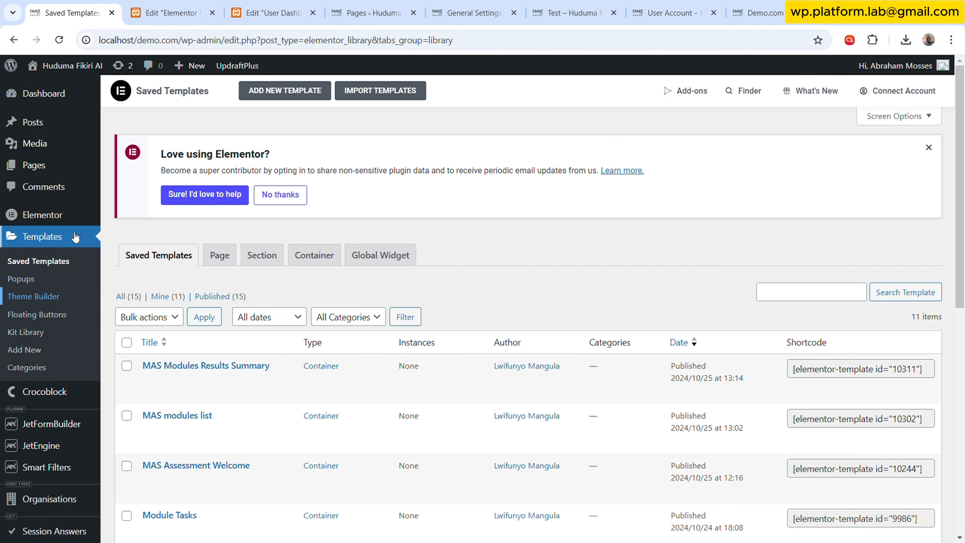
scroll(60, 418, "down", 10)
left_click(131, 399)
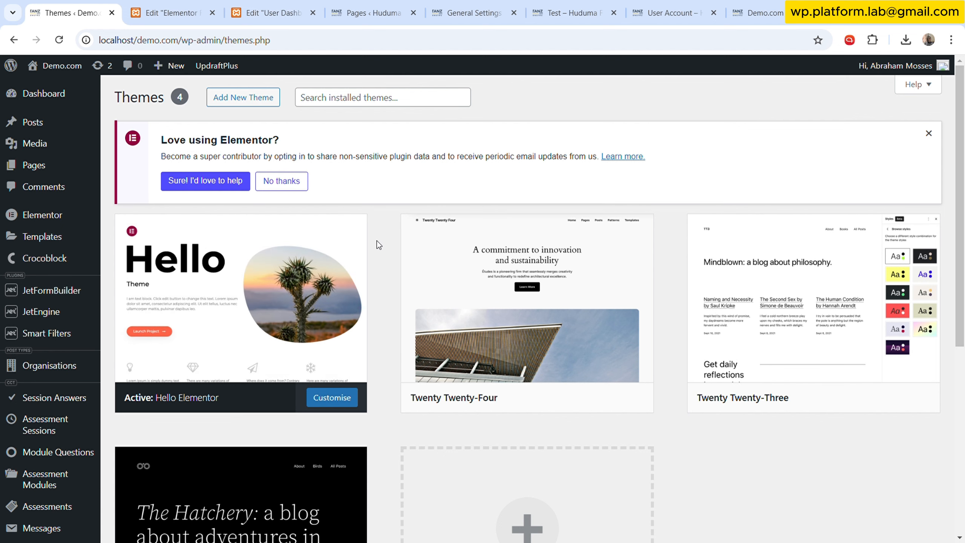
left_click(216, 12)
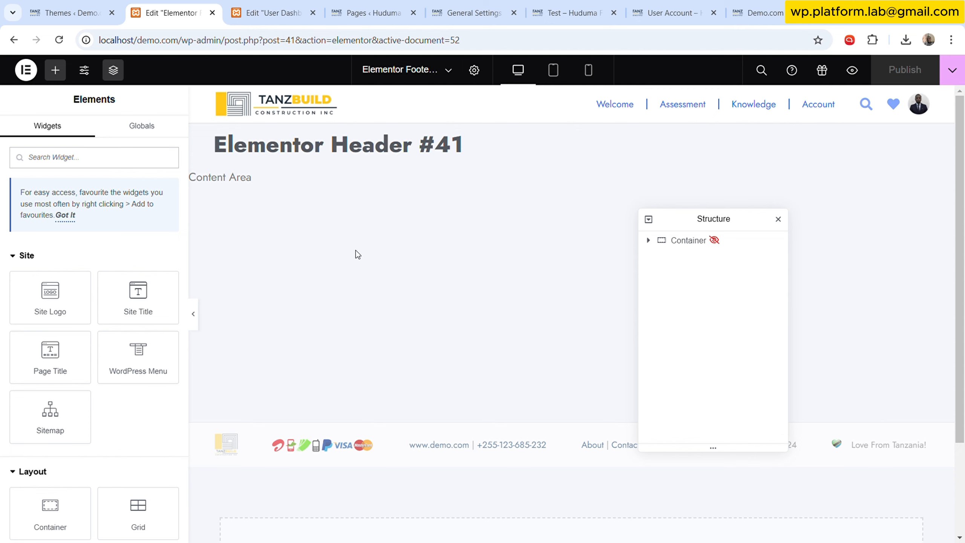
left_click(70, 13)
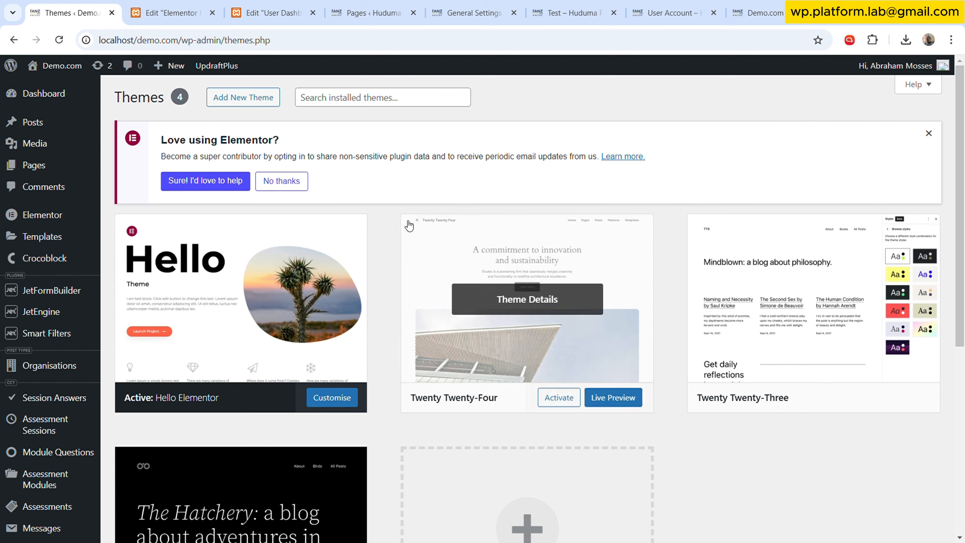
- Browse the JetEngine dashboard's default and external modules, then open the Profile Builder settings
mouse_move(66, 239)
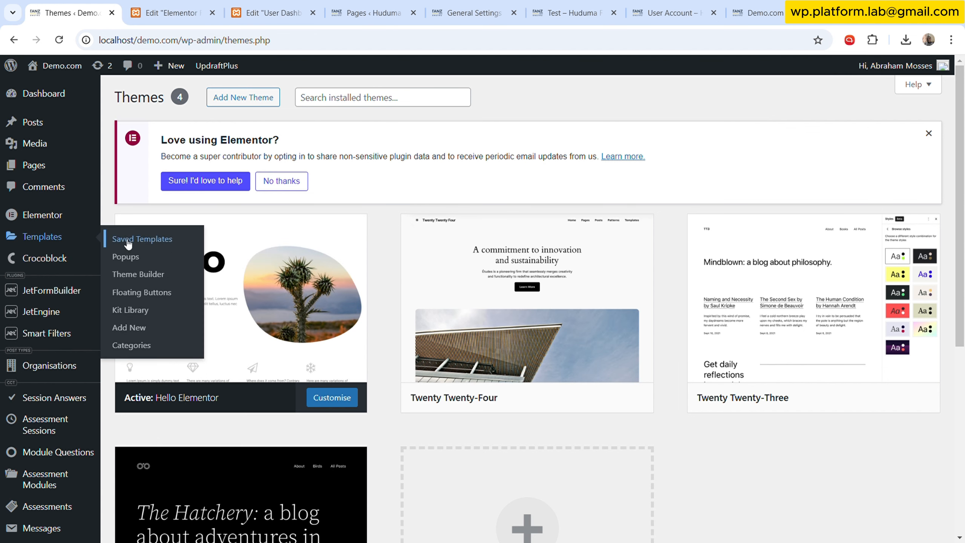
mouse_move(72, 311)
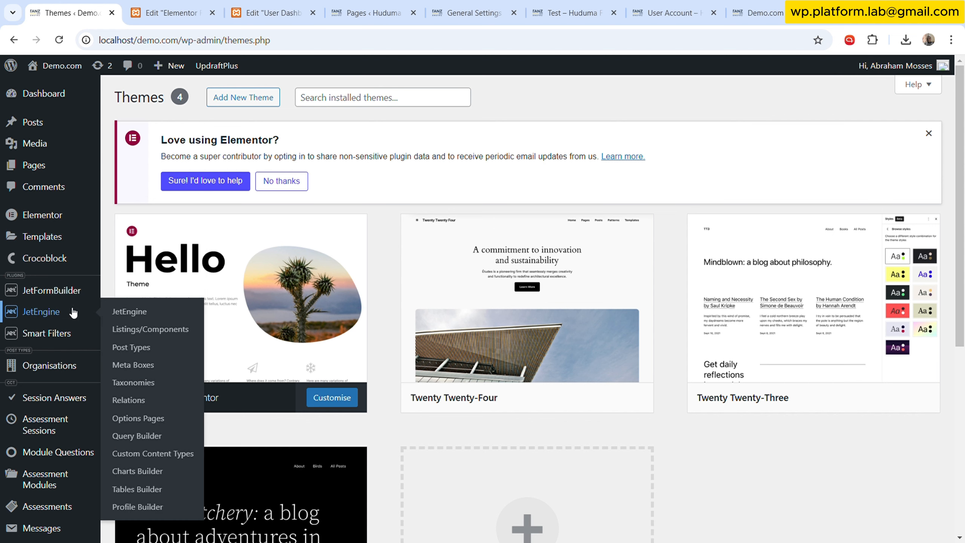
left_click(146, 316)
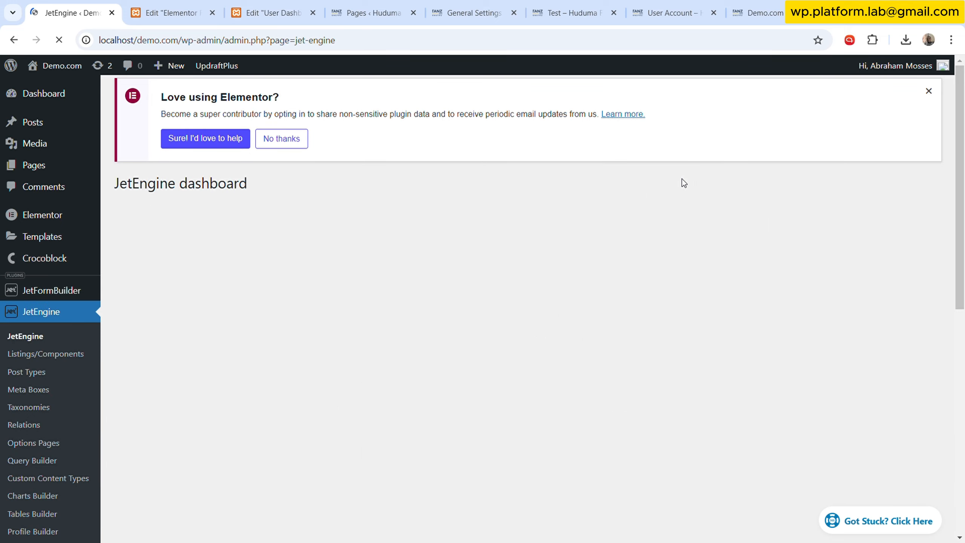
scroll(438, 223, "down", 3)
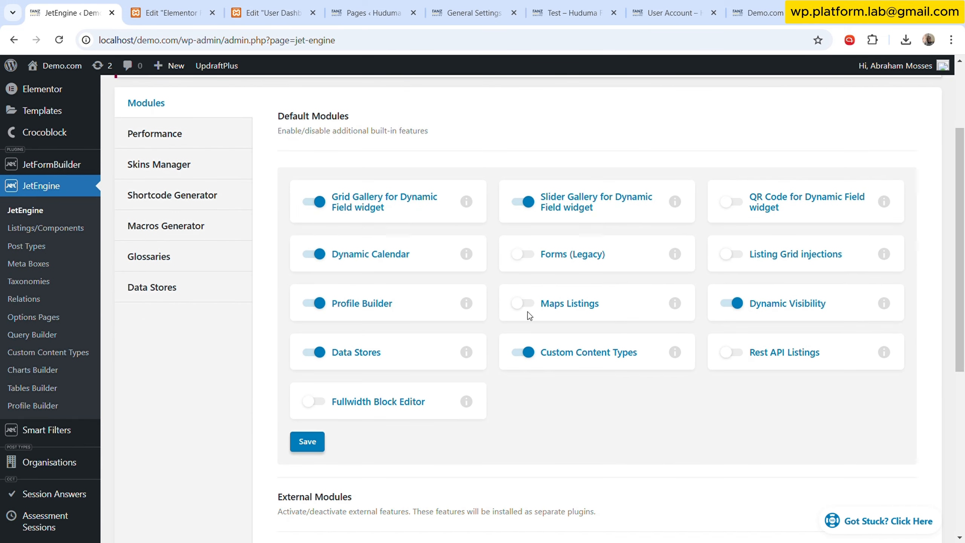
scroll(492, 390, "down", 3)
scroll(509, 331, "down", 2)
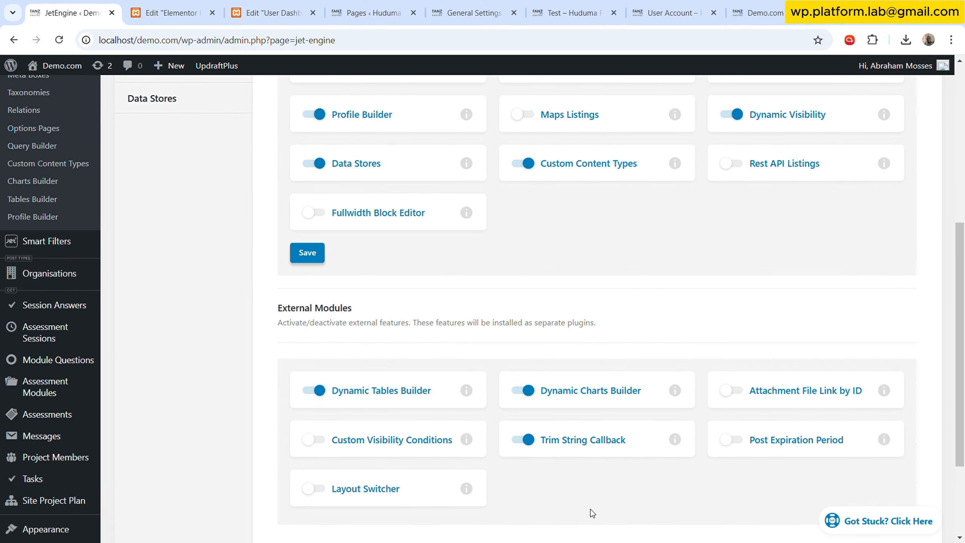
scroll(639, 475, "up", 5)
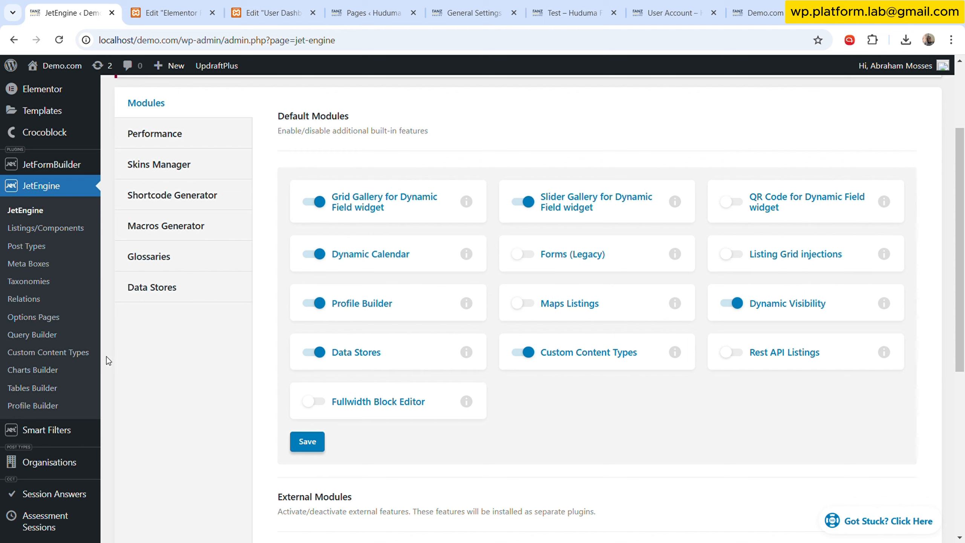
left_click(57, 404)
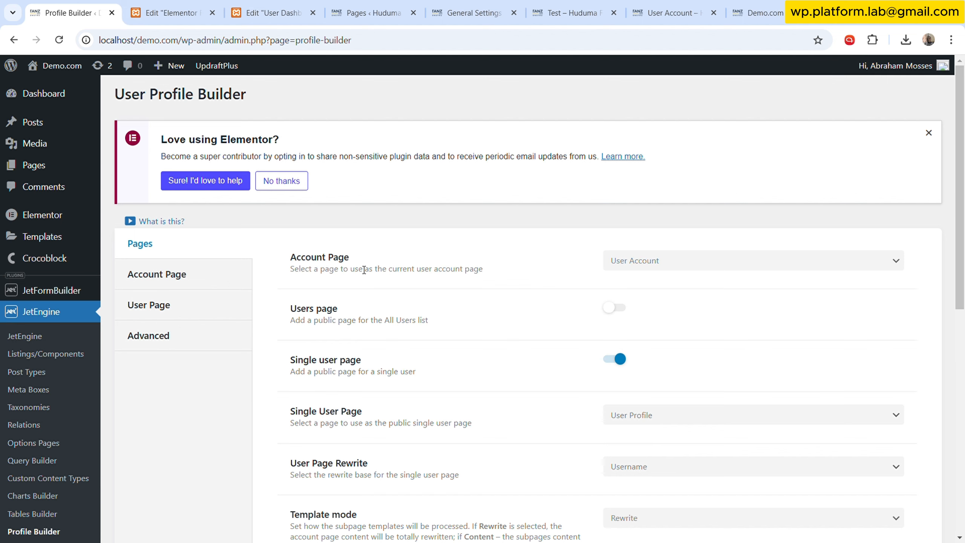
- Open the All Pages list in a new tab, scroll through the pages, then return to Profile Builder
mouse_move(32, 166)
left_click(82, 188)
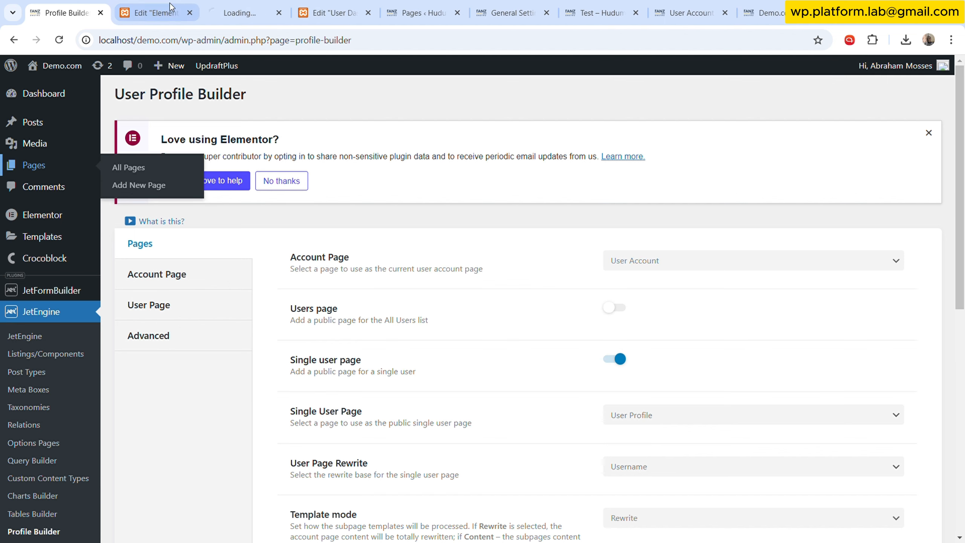
left_click_drag(227, 5, 161, 4)
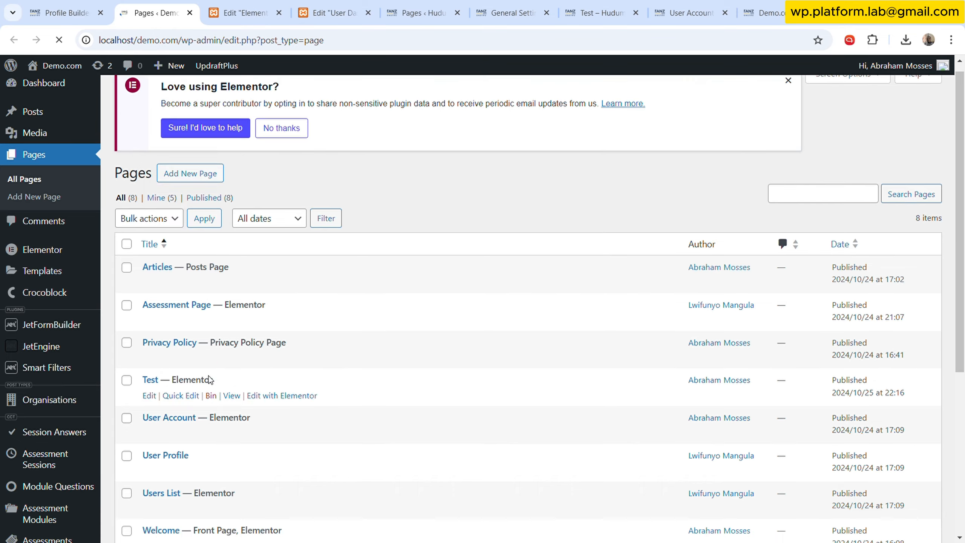
scroll(192, 296, "down", 5)
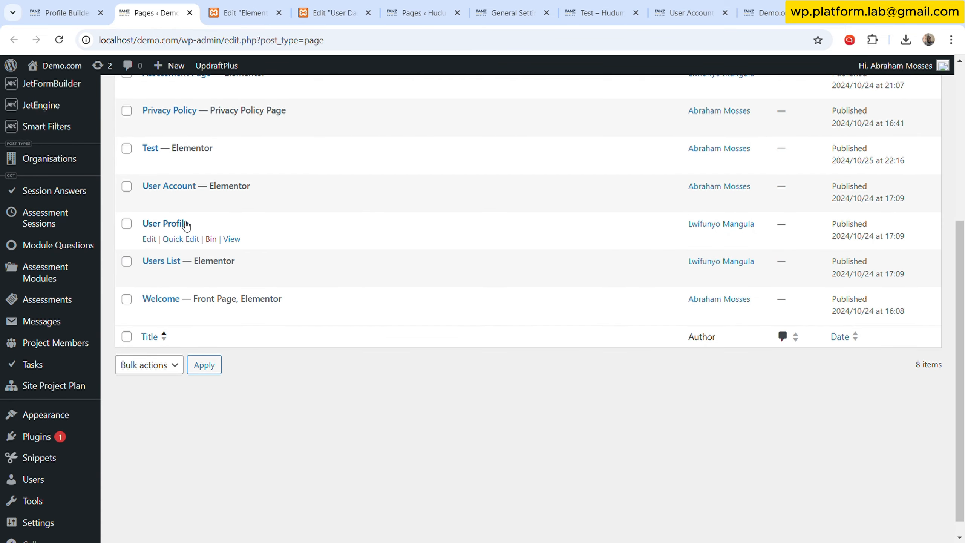
left_click(58, 5)
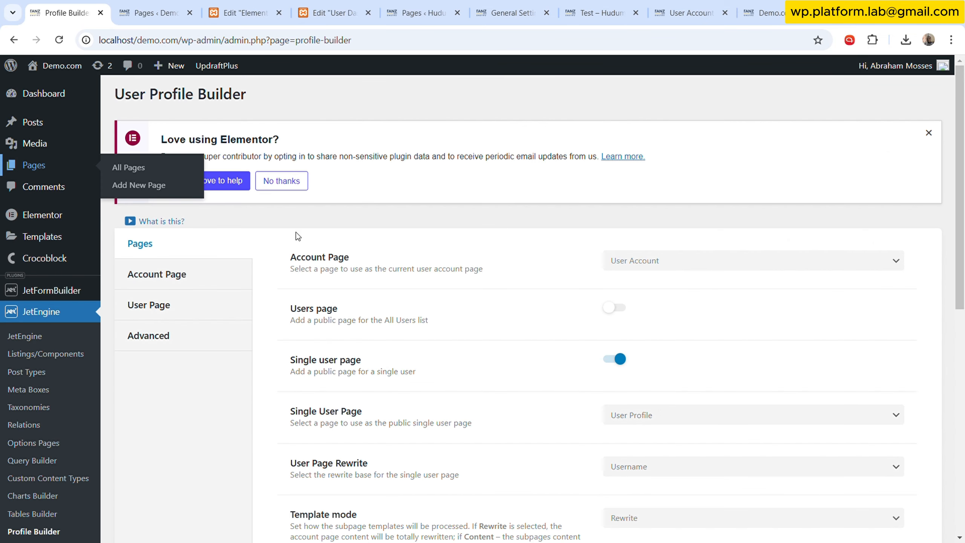
- Review the Profile Builder page settings: account page, single user page, rewrite base, template mode and admin bar options
scroll(515, 318, "down", 1)
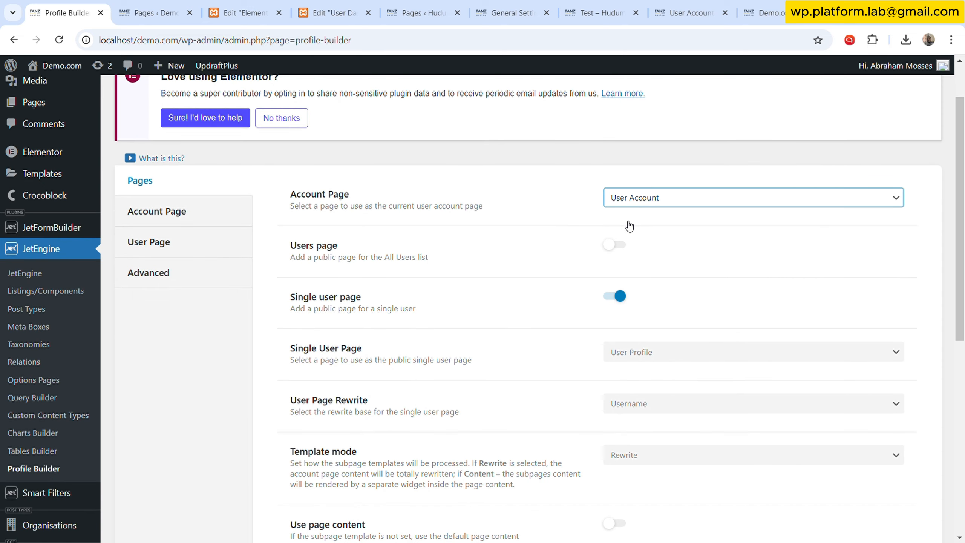
scroll(505, 265, "down", 1)
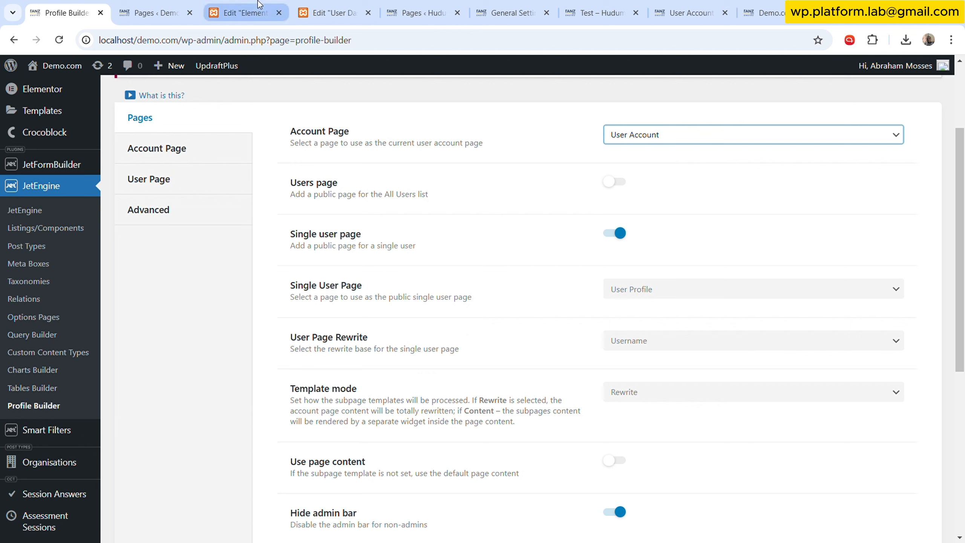
left_click(526, 257)
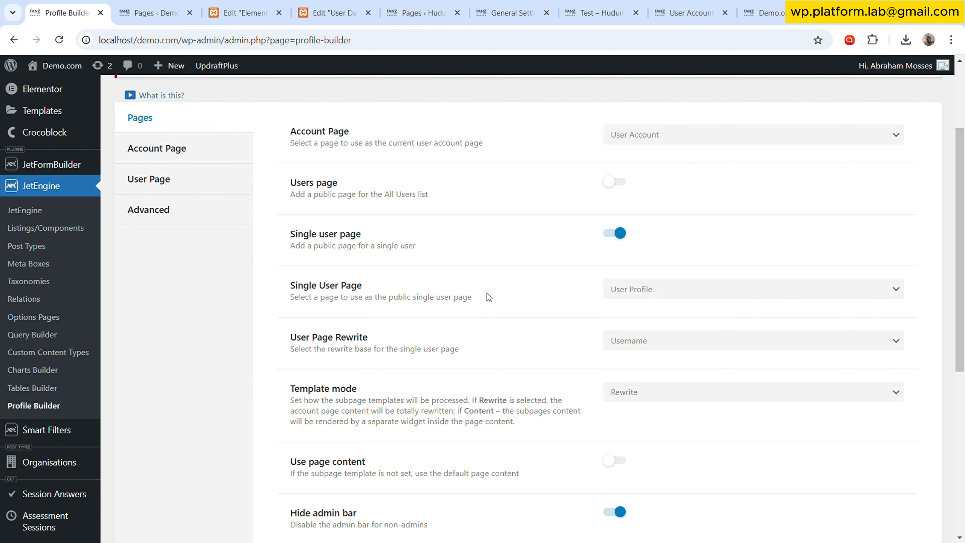
left_click_drag(388, 299, 471, 301)
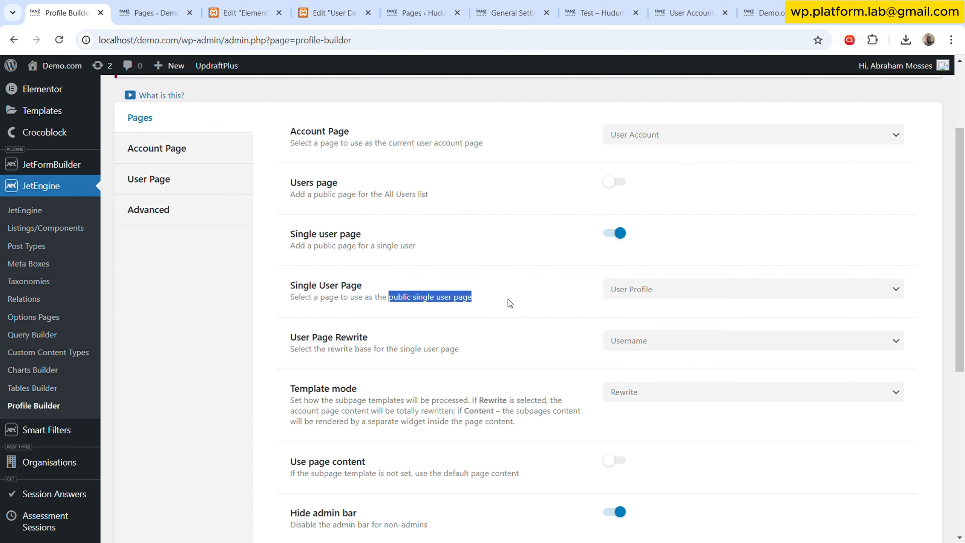
scroll(519, 293, "down", 3)
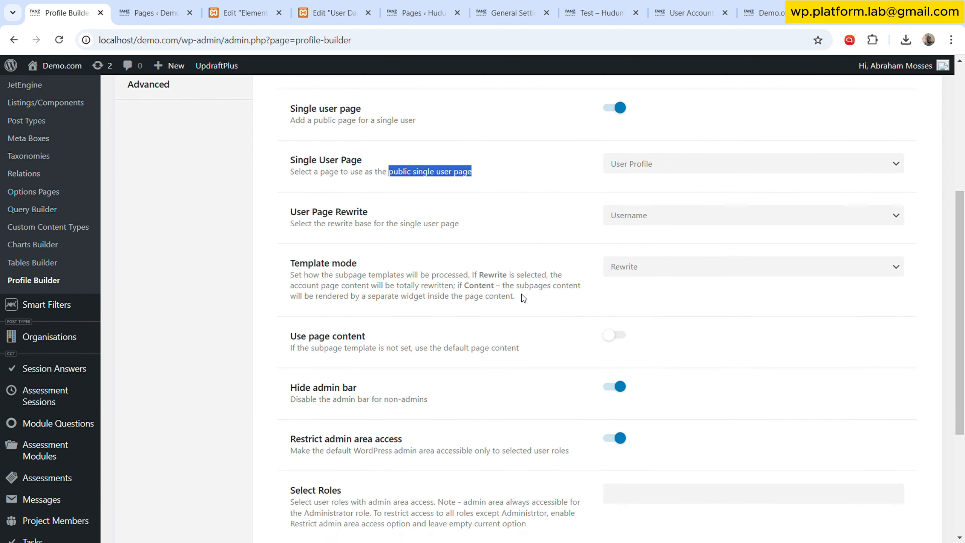
scroll(523, 293, "down", 5)
scroll(530, 337, "up", 10)
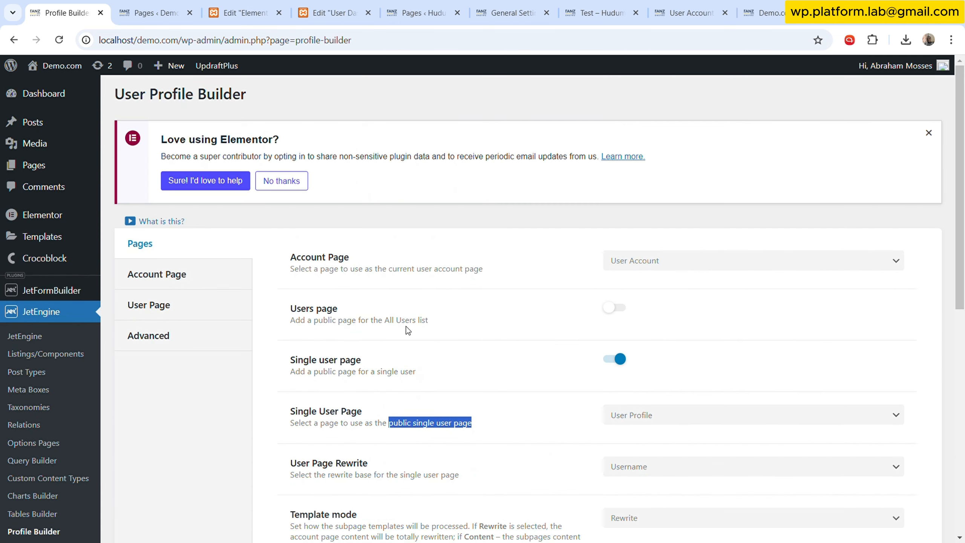
left_click(539, 348)
scroll(551, 379, "down", 3)
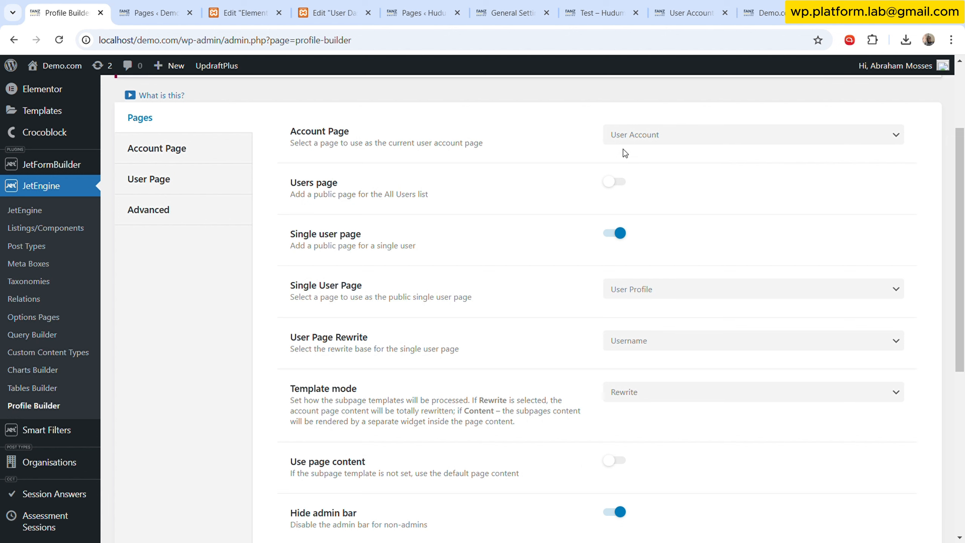
- Open the Account Page subpage settings and compare them with the live project dashboard and user account pages
left_click(167, 149)
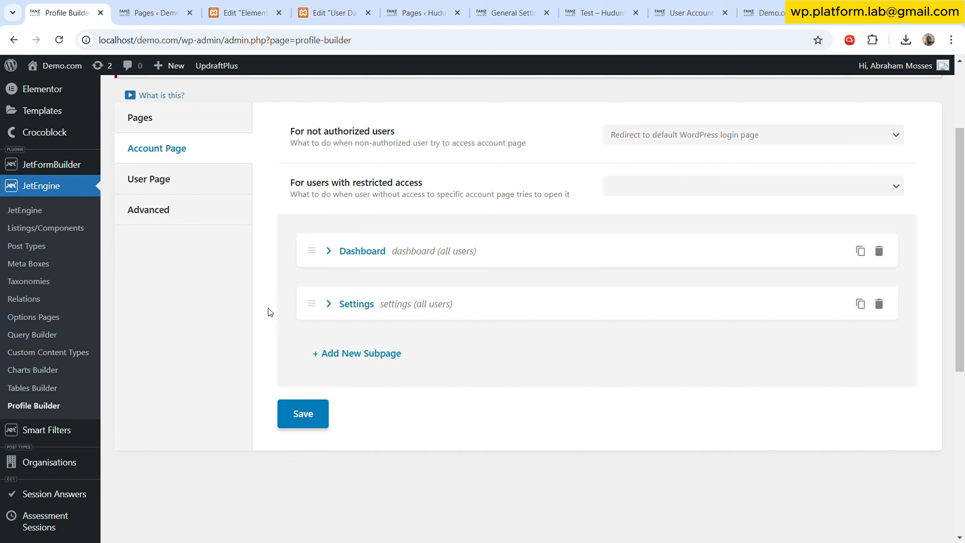
left_click(604, 11)
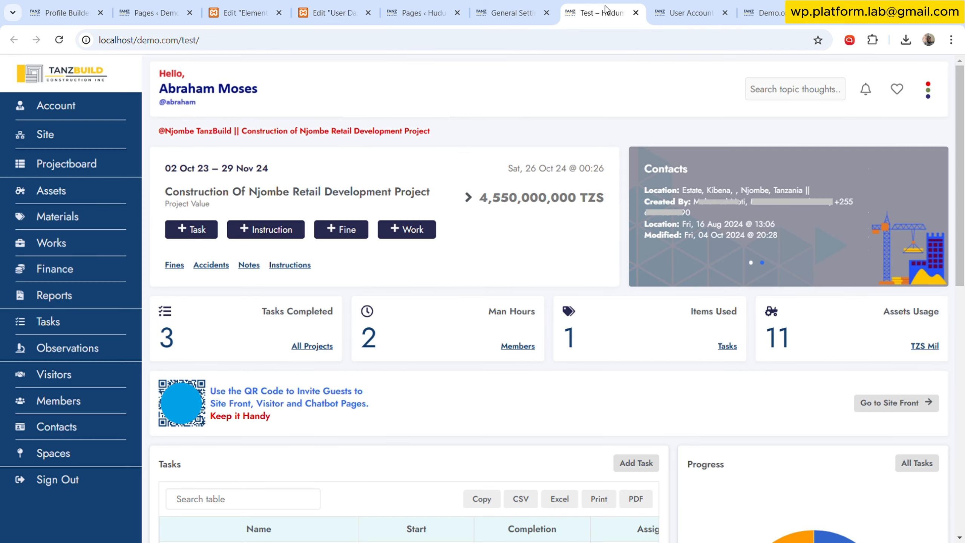
left_click(686, 10)
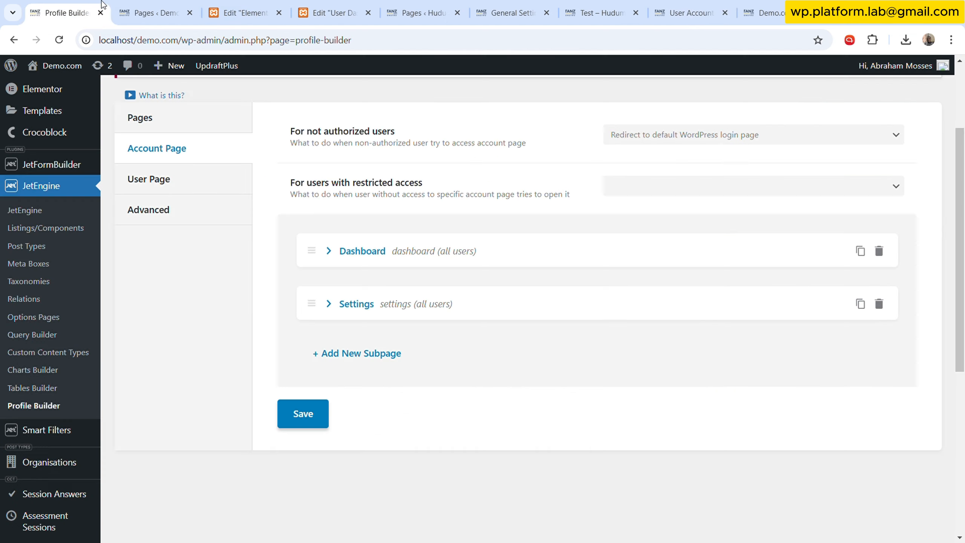
left_click(84, 11)
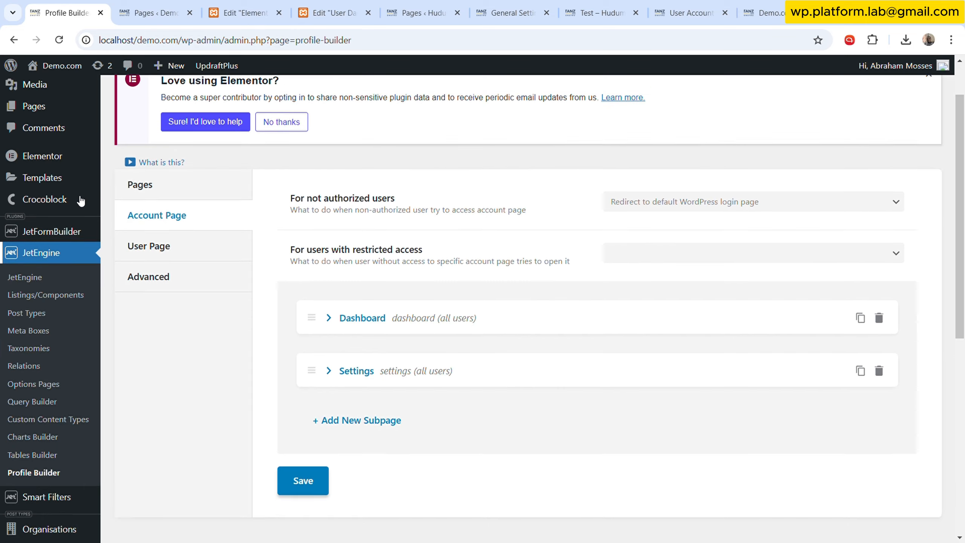
- Open the Elementor Saved Templates list in a new tab and scroll through the templates
scroll(80, 200, "up", 2)
mouse_move(42, 236)
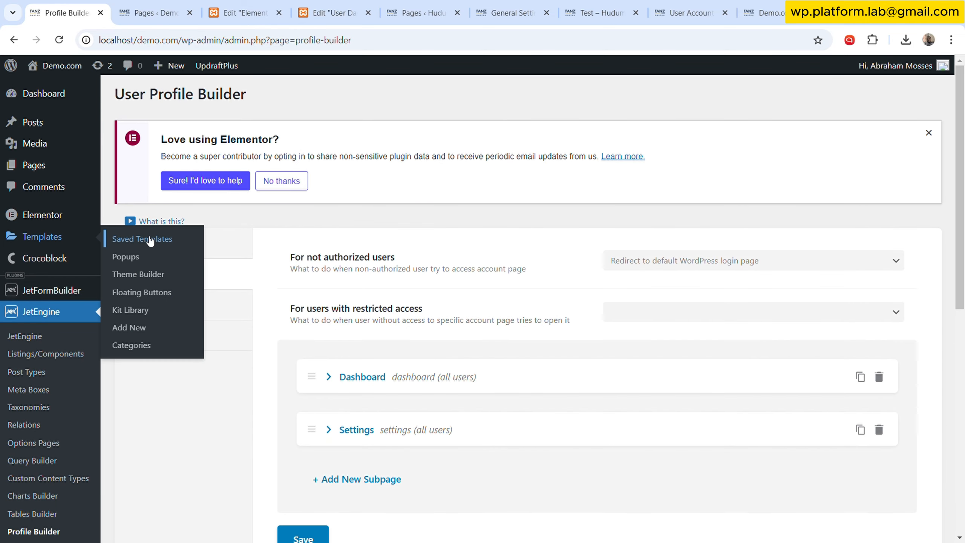
middle_click(189, 255)
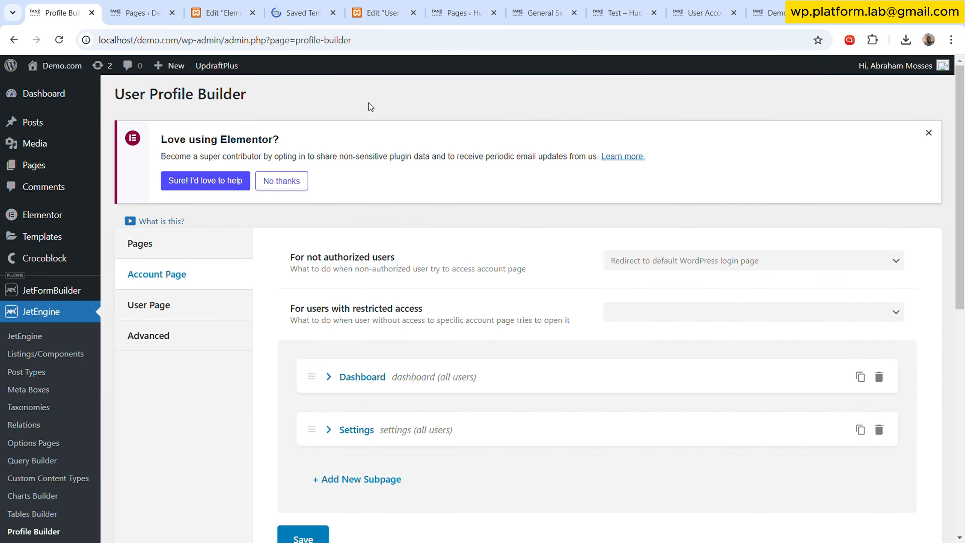
left_click(312, 13)
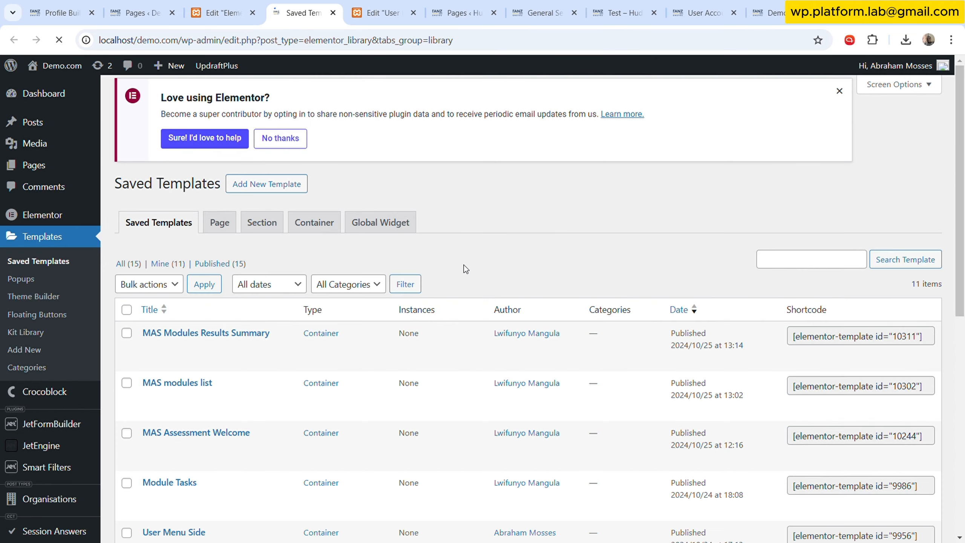
scroll(443, 290, "down", 10)
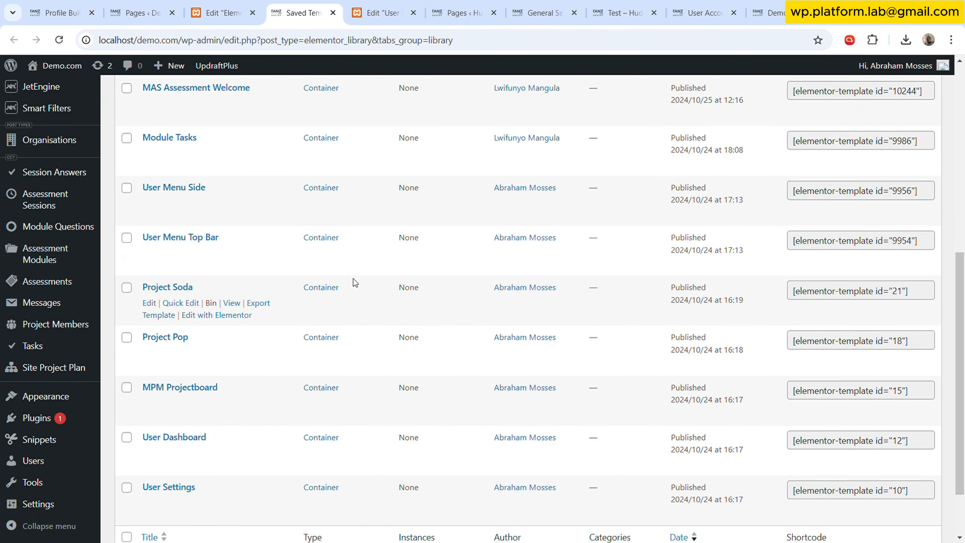
- Review the header template editor, then scroll through the User Dashboard template with its structure navigator moved aside
left_click(258, 6)
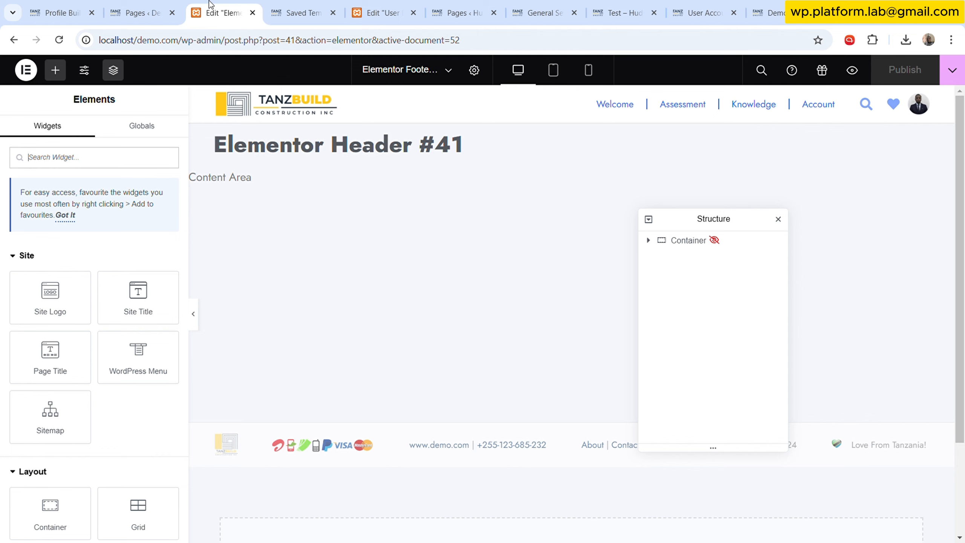
left_click(378, 13)
scroll(453, 328, "down", 10)
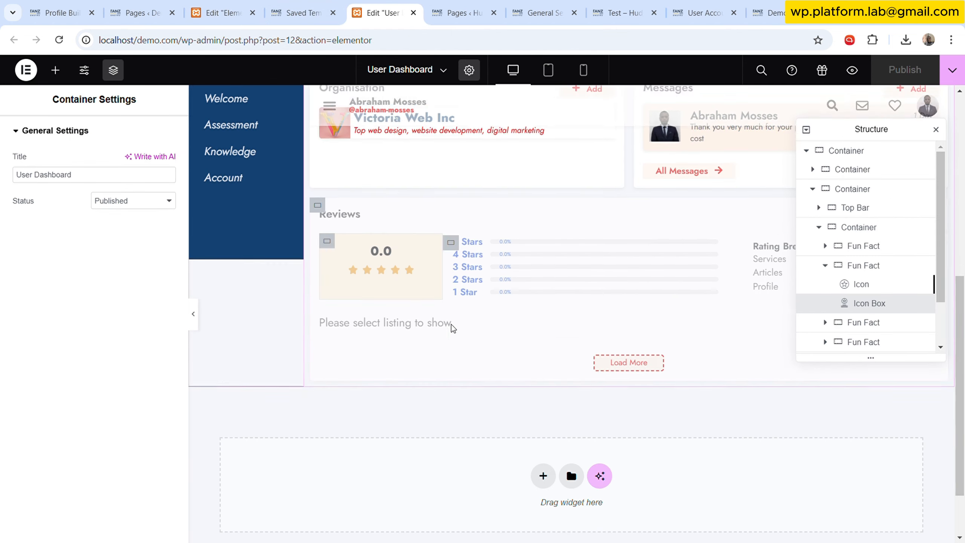
scroll(453, 327, "up", 5)
left_click_drag(846, 137, 49, 287)
scroll(673, 275, "up", 3)
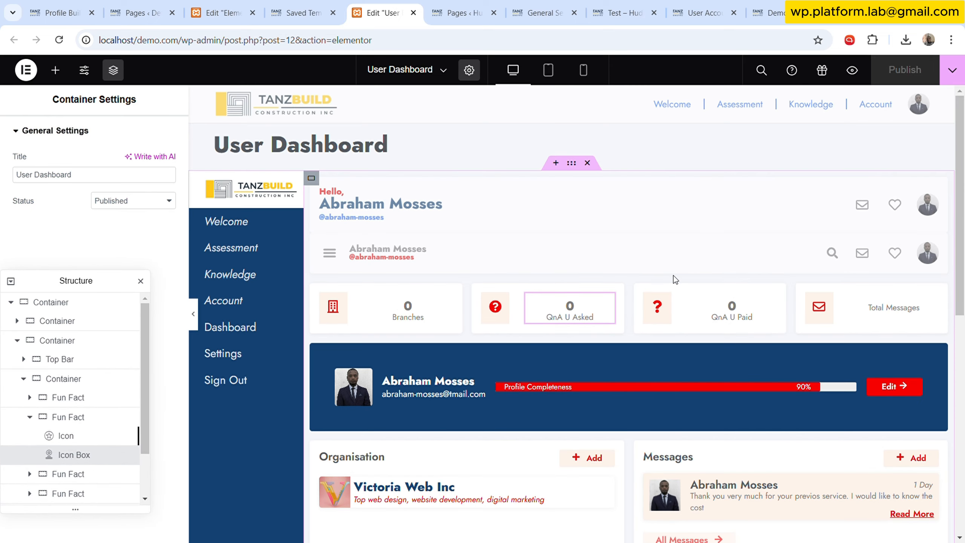
scroll(586, 312, "down", 10)
scroll(577, 354, "up", 10)
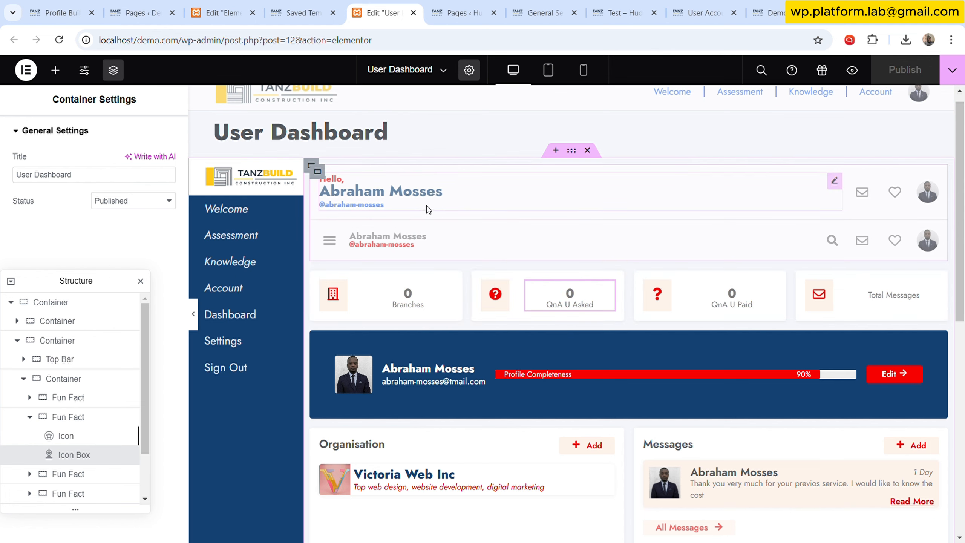
left_click(303, 13)
scroll(265, 246, "up", 10)
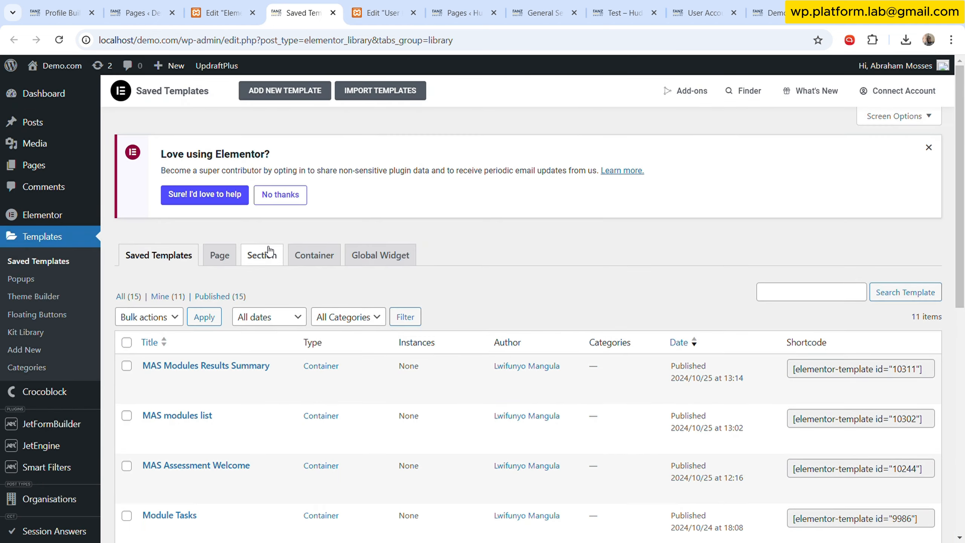
left_click(294, 90)
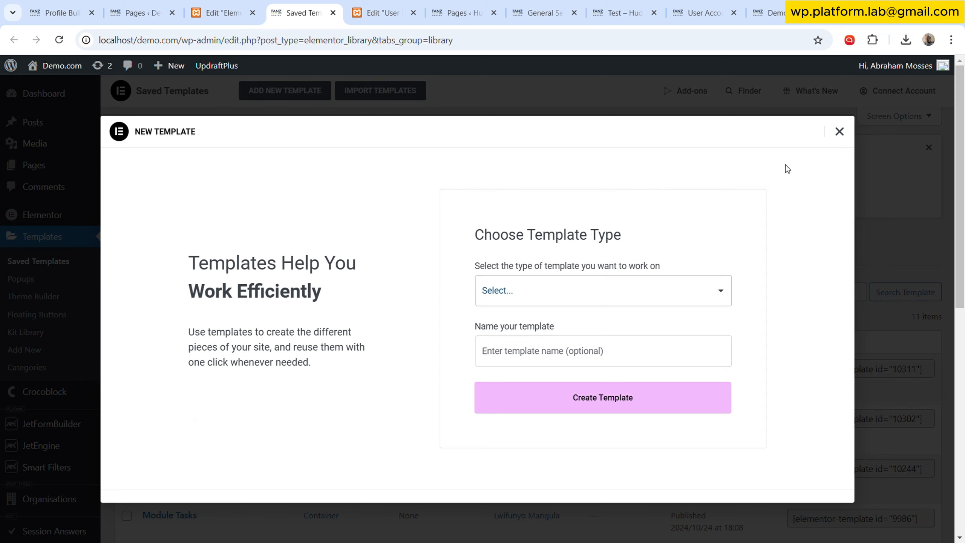
left_click(869, 142)
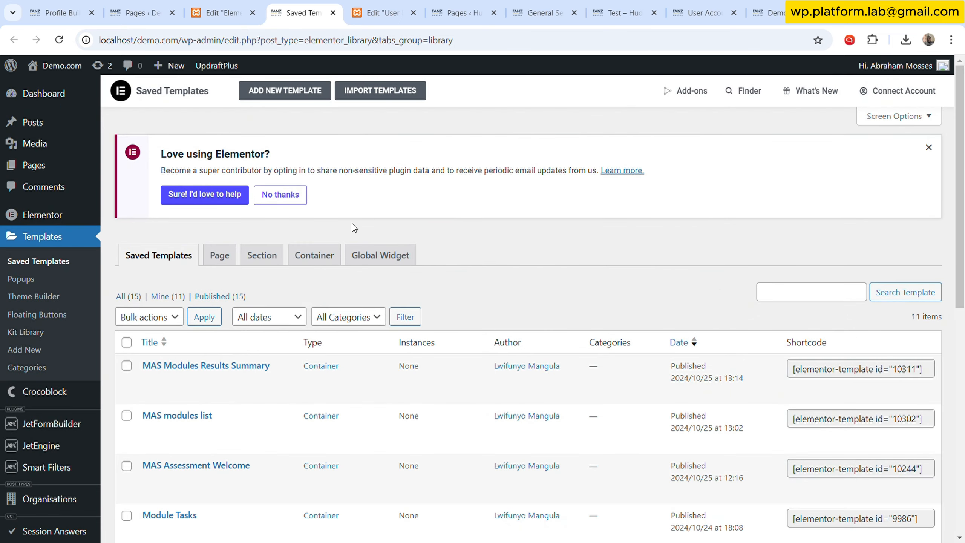
left_click(303, 92)
left_click(840, 132)
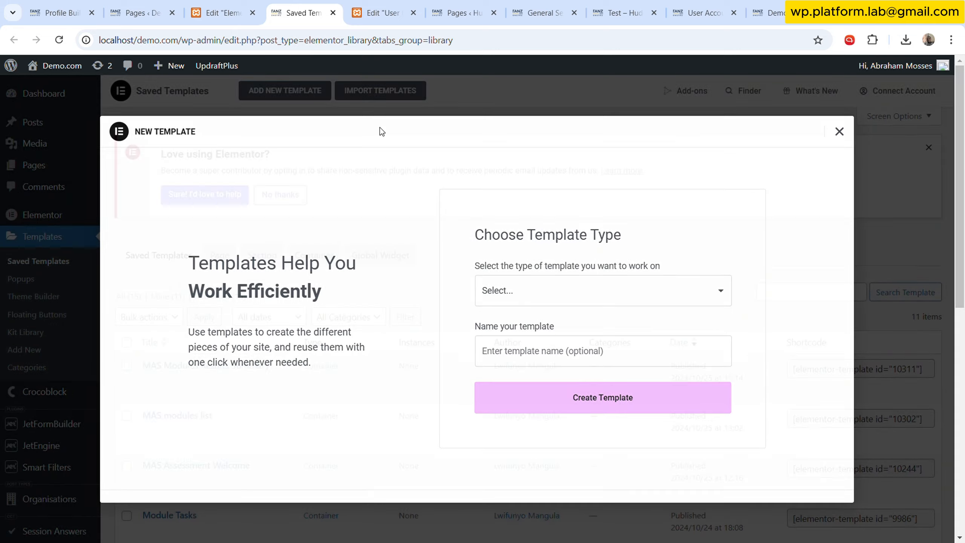
- Create a new Container template named "My Dashboard"
left_click(285, 90)
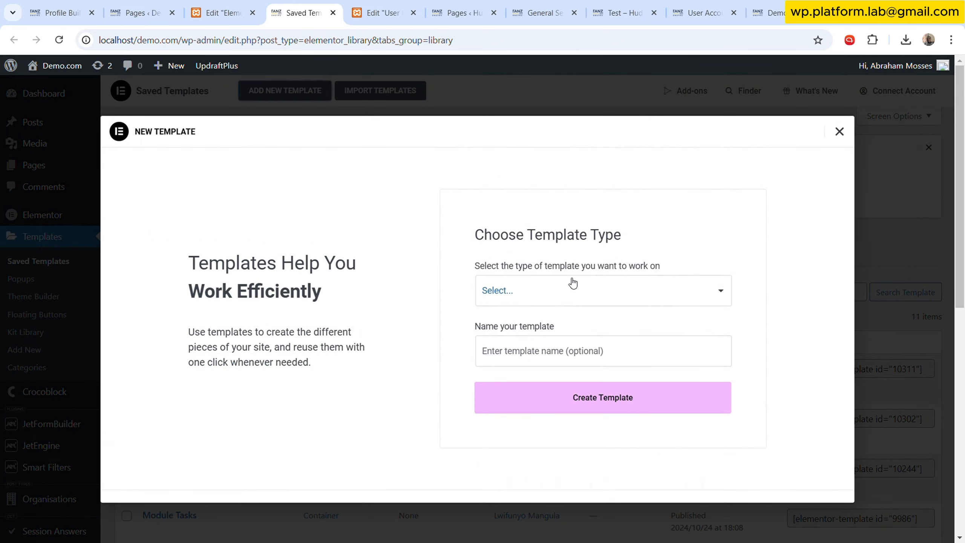
left_click(549, 344)
left_click(566, 359)
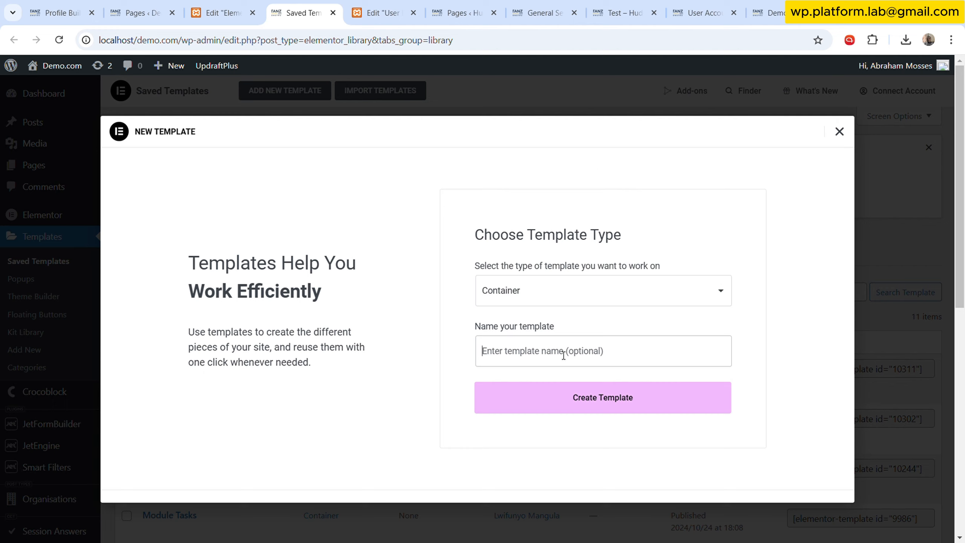
type("D")
key("BackSpace")
type("U")
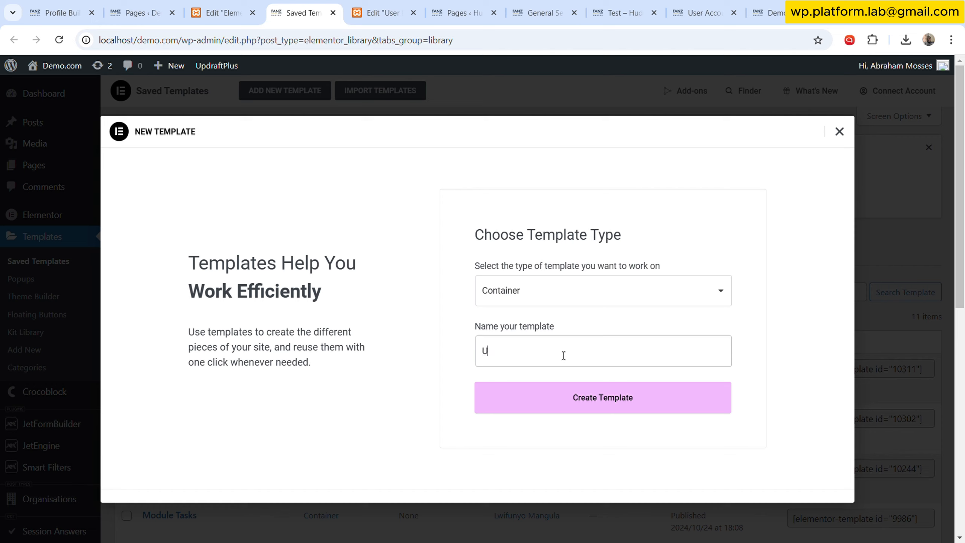
key("BackSpace")
type("My Dashboard")
left_click(580, 410)
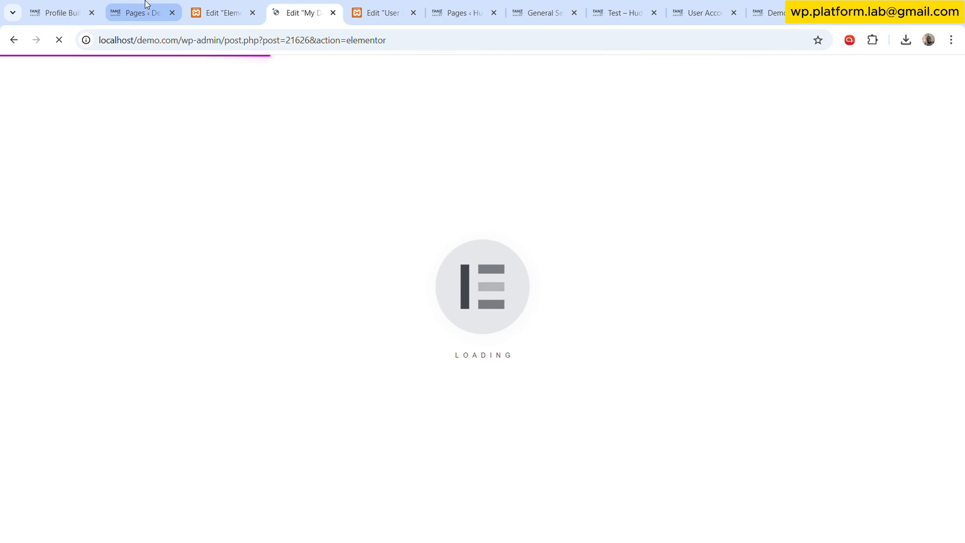
- Open the Elementor settings and scroll through the experiments and stable features on the Features tab
left_click(143, 13)
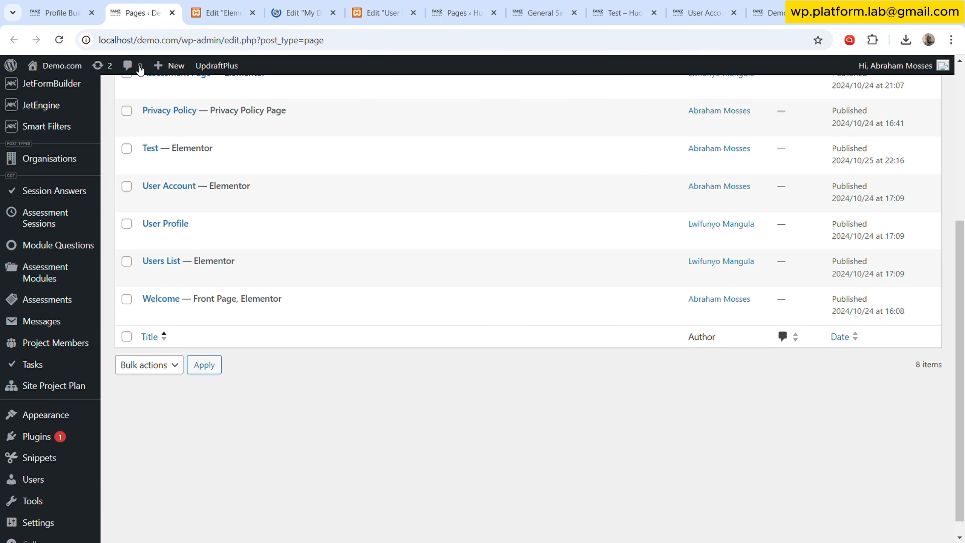
scroll(75, 306, "up", 6)
mouse_move(79, 260)
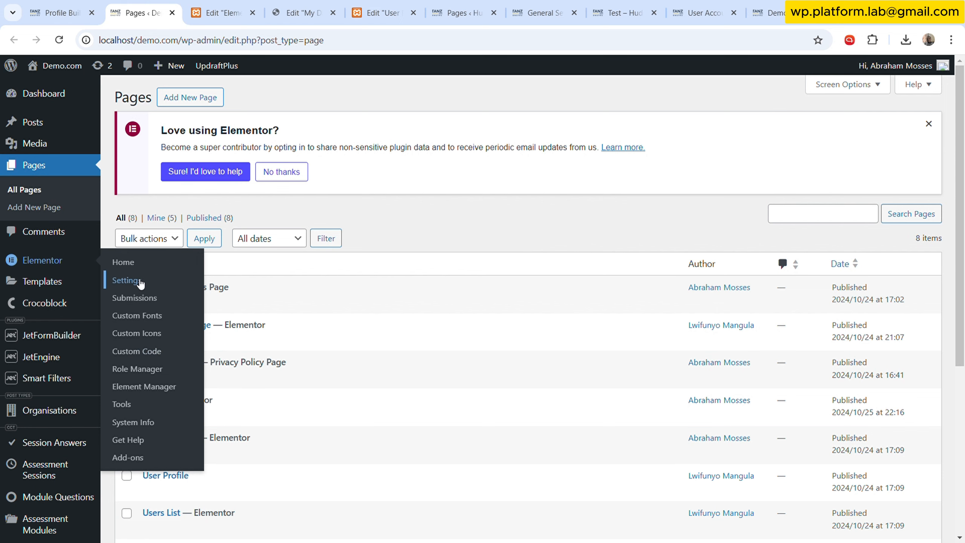
left_click(140, 283)
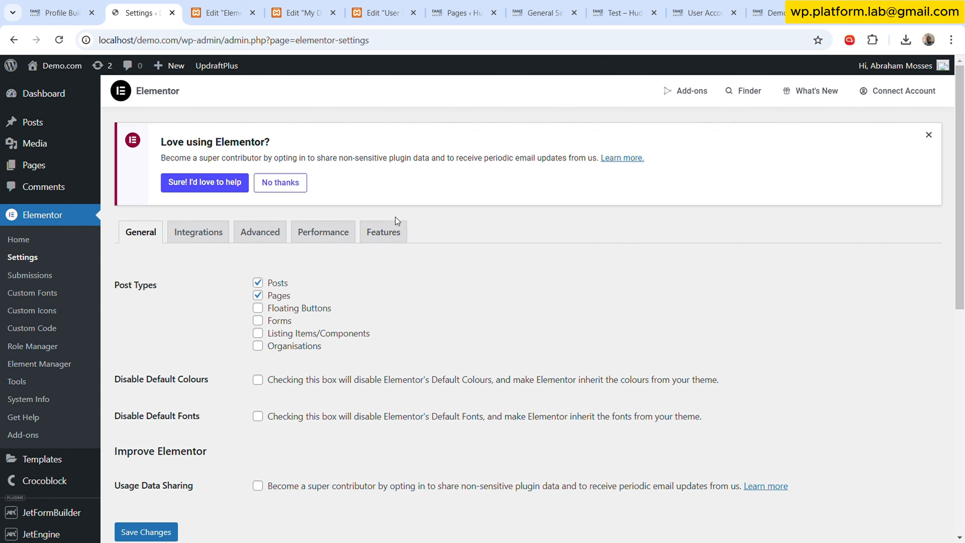
left_click(391, 232)
scroll(371, 344, "down", 5)
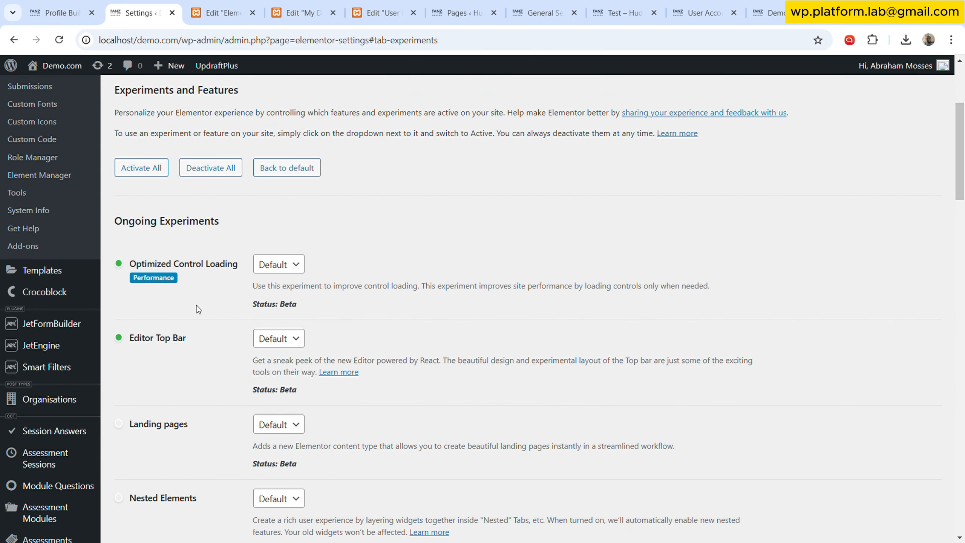
scroll(197, 309, "down", 10)
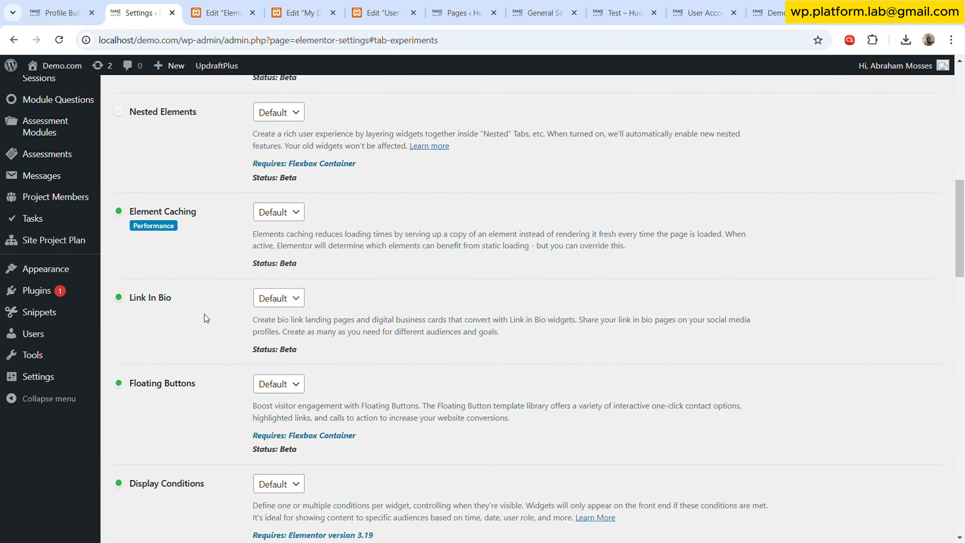
scroll(204, 318, "down", 16)
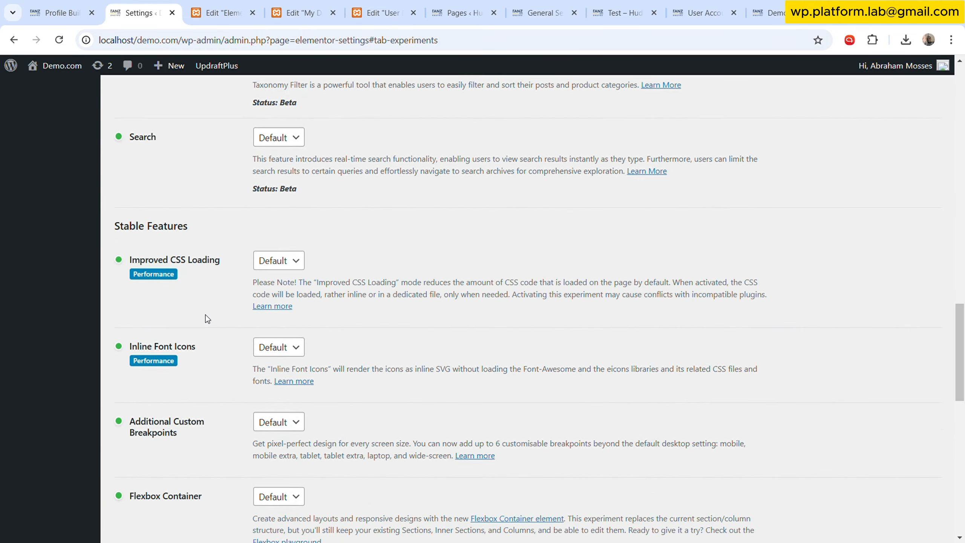
scroll(207, 318, "down", 17)
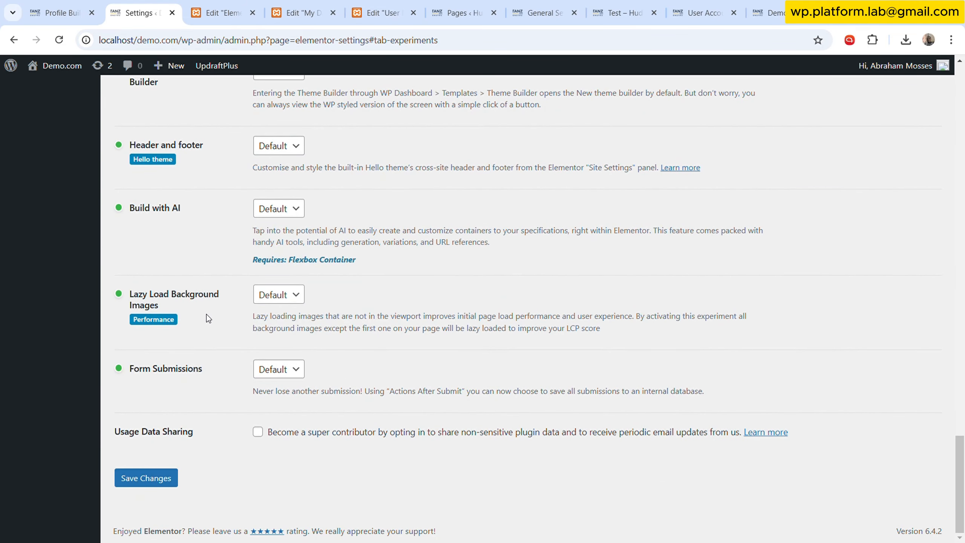
scroll(206, 315, "up", 8)
- Switch between the open editor tabs and check the Flexbox Container feature option in the Elementor settings
left_click(237, 4)
left_click(308, 4)
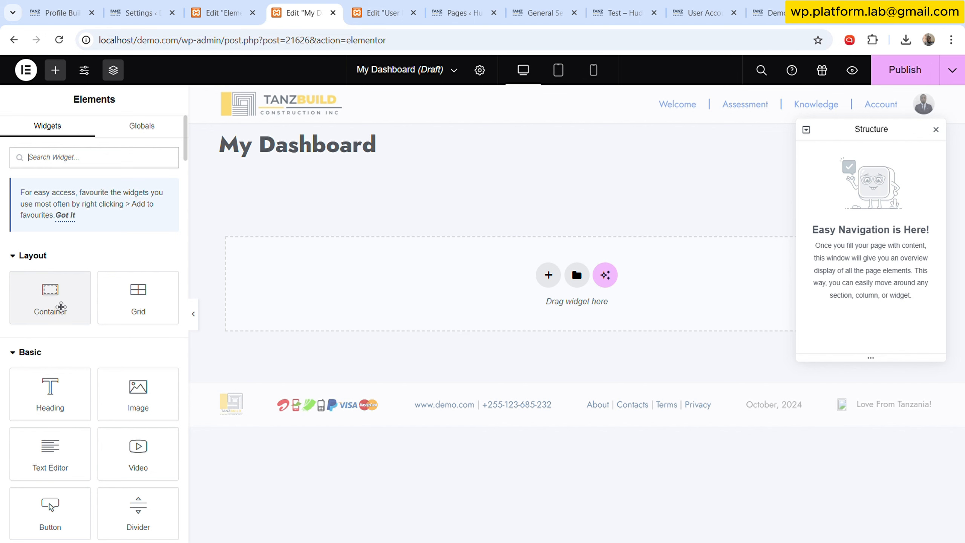
left_click(225, 9)
left_click(138, 13)
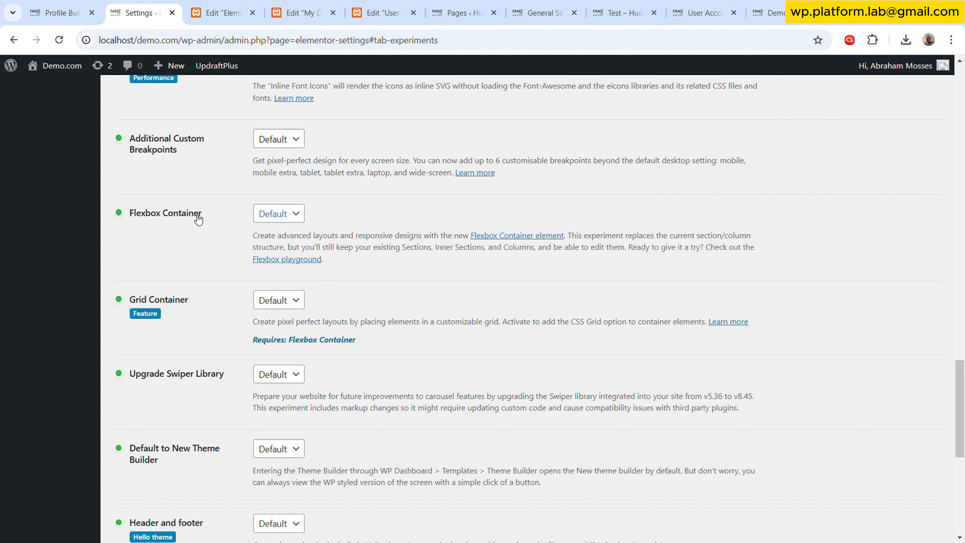
left_click(272, 213)
left_click(189, 222)
- Compare the header, My Dashboard and User Dashboard editors, scrolling through the User Dashboard layout
left_click(222, 13)
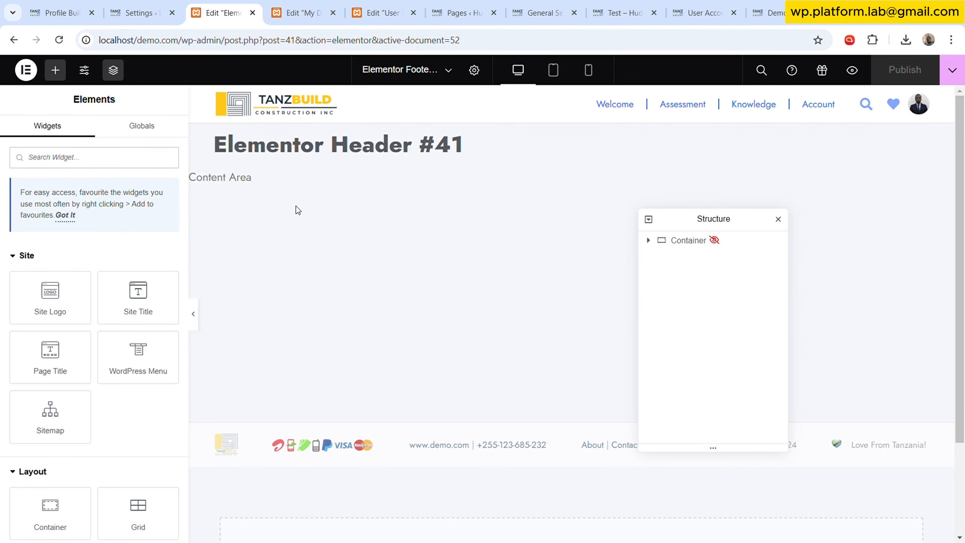
left_click(318, 4)
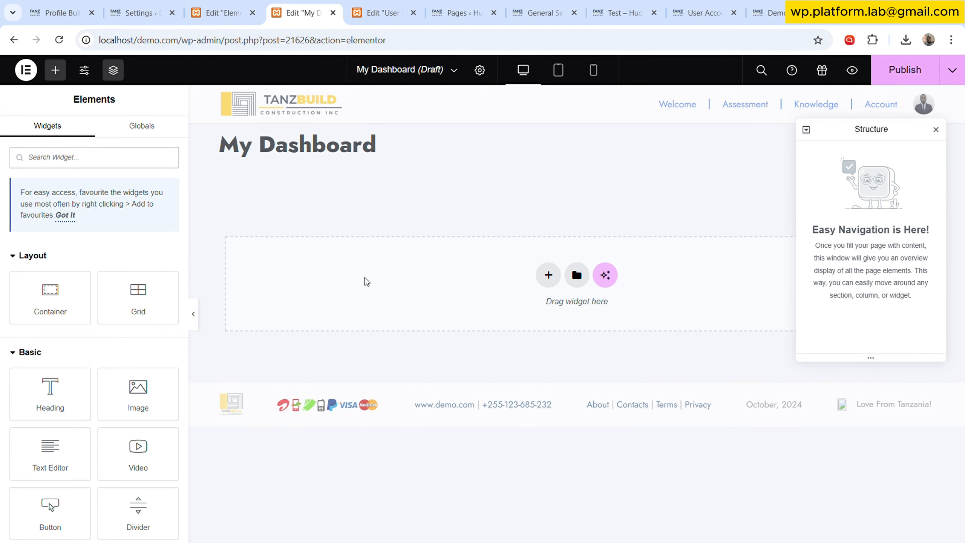
left_click(379, 12)
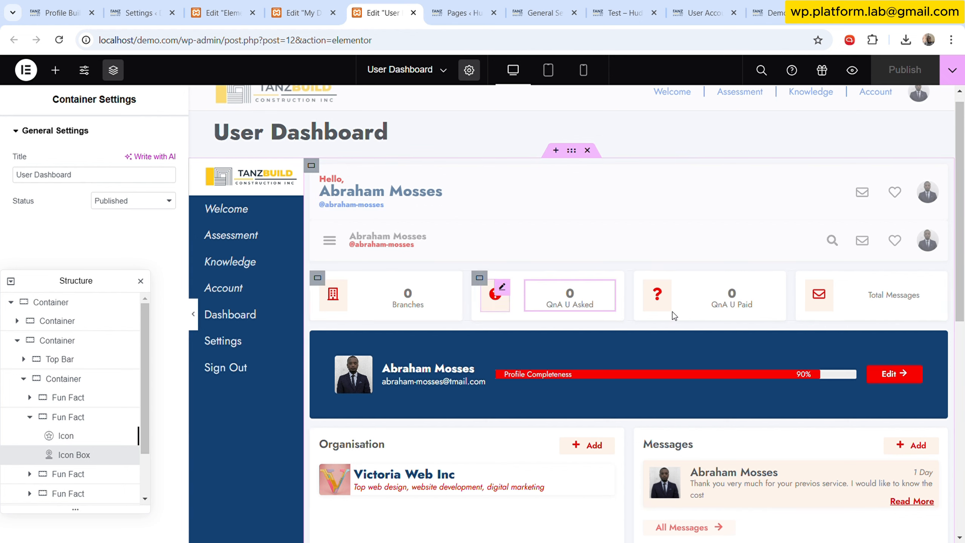
scroll(765, 430, "down", 3)
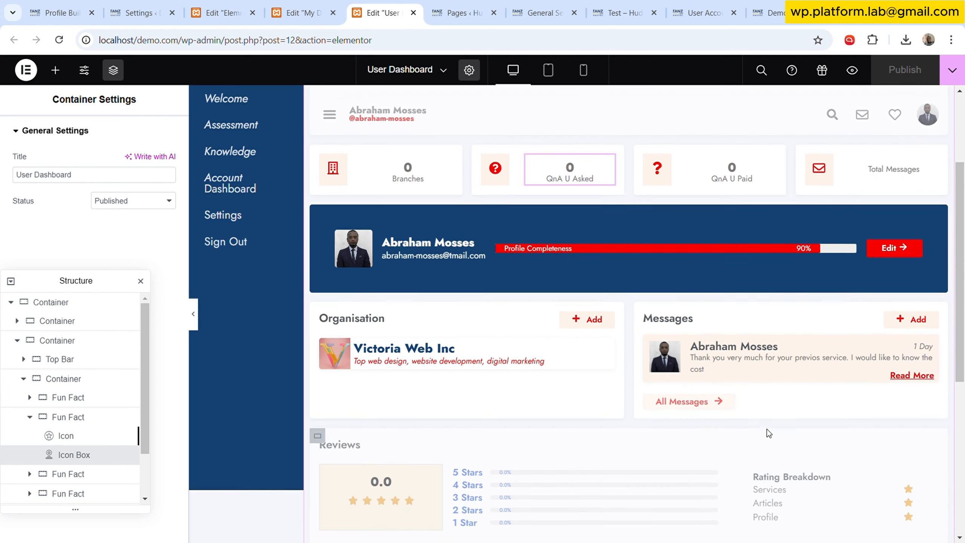
scroll(767, 429, "up", 4)
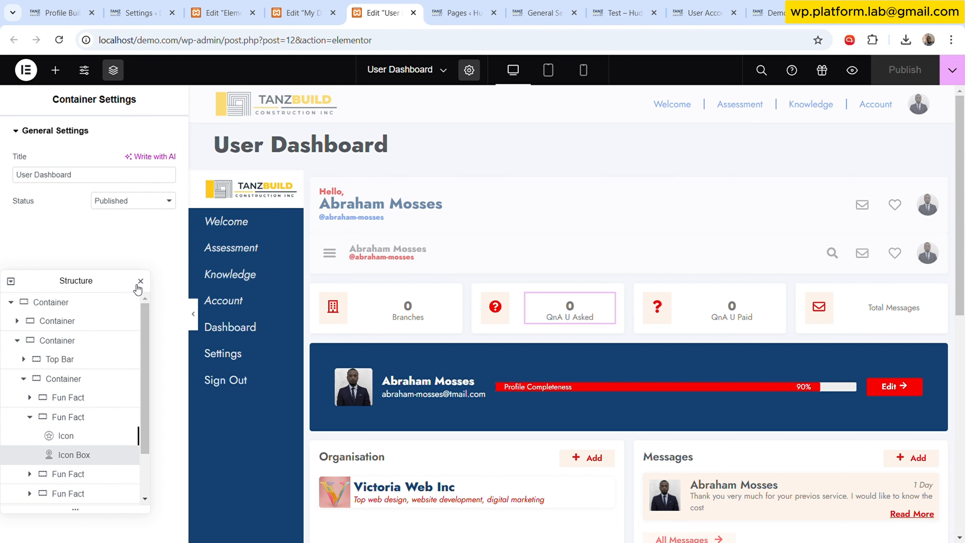
- Collapse the User Dashboard's structure navigator and inspect the layout settings of its two inner containers
left_click_drag(110, 283, 580, 156)
left_click(481, 154)
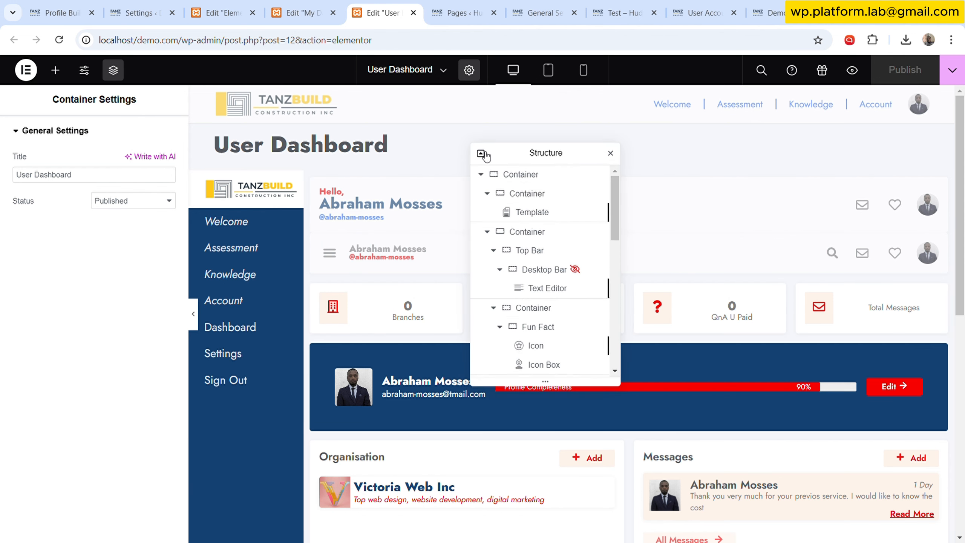
left_click(481, 153)
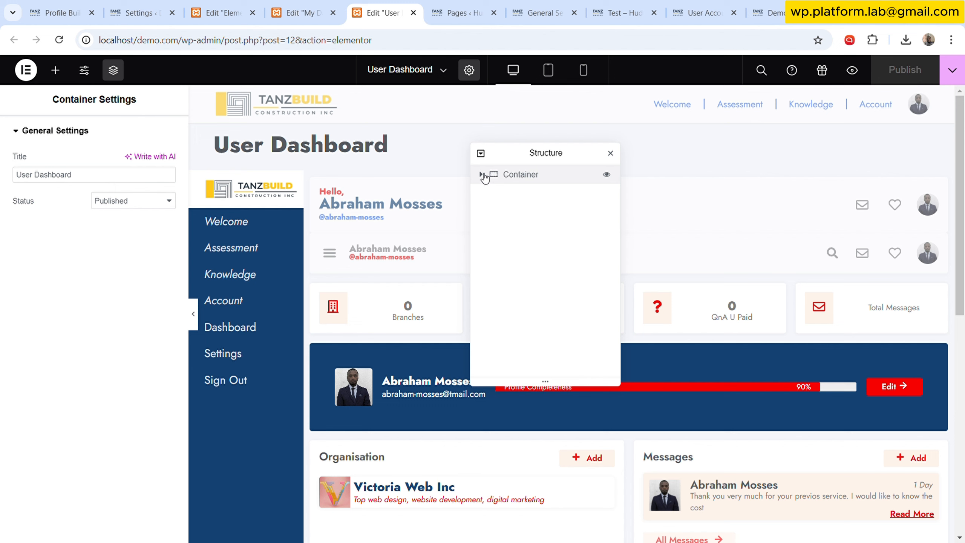
left_click(482, 175)
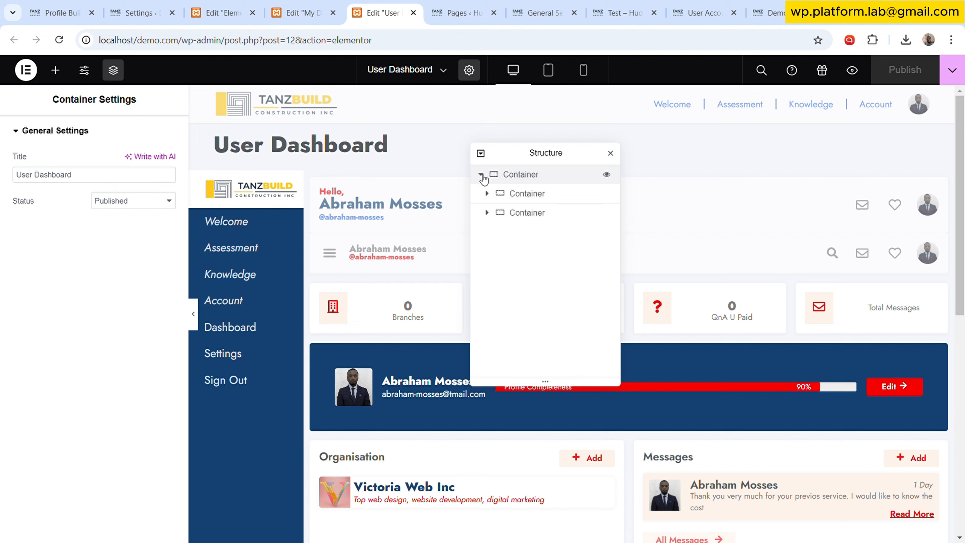
left_click(536, 195)
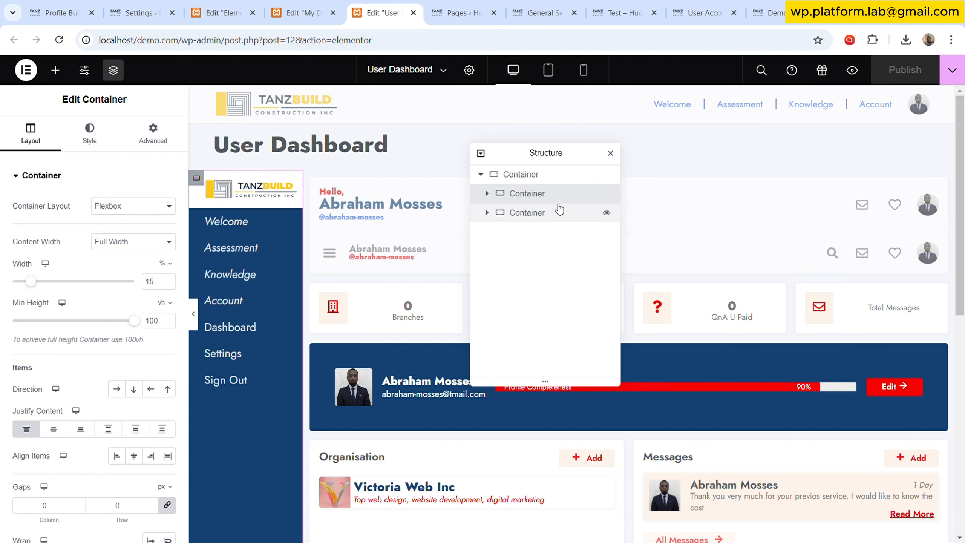
left_click(525, 218)
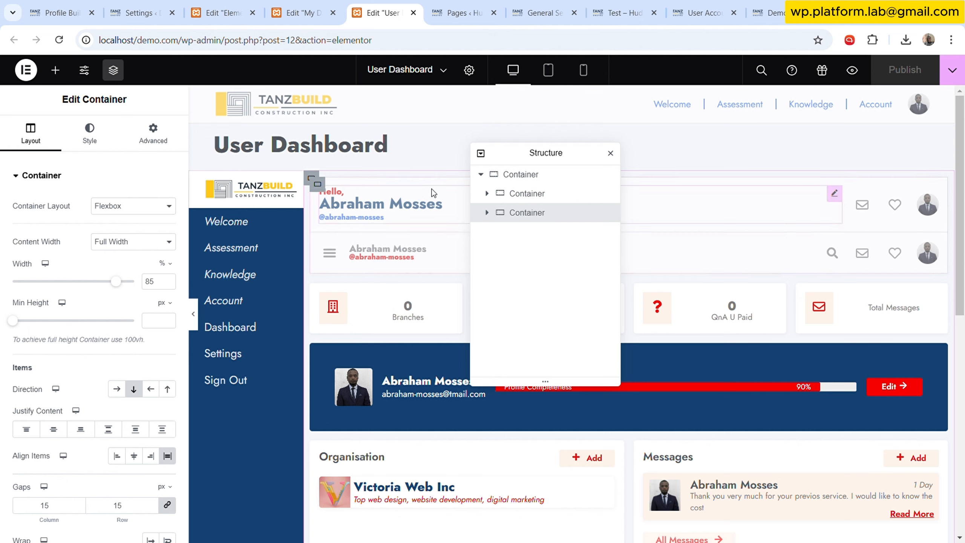
- Add a container with two inner containers to the empty My Dashboard template
left_click(323, 6)
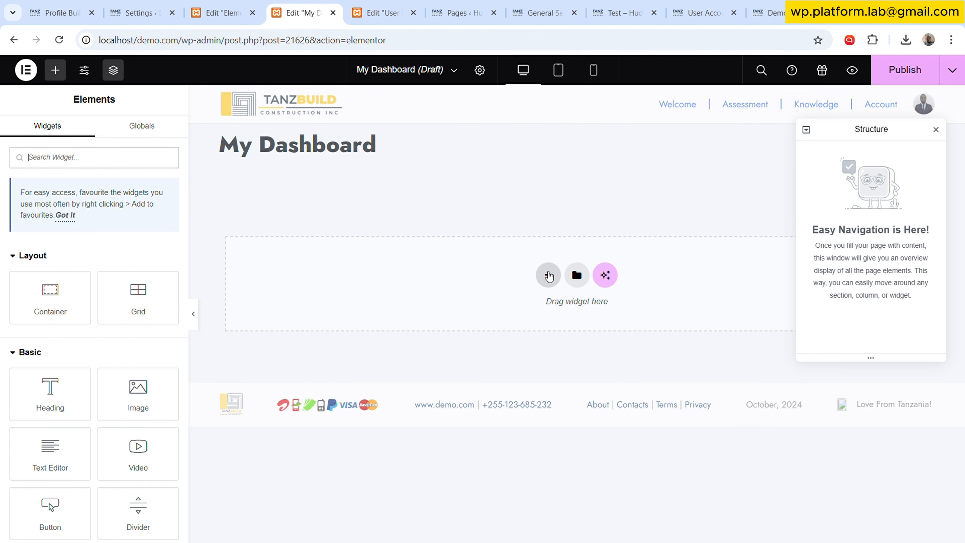
left_click(542, 274)
left_click(541, 303)
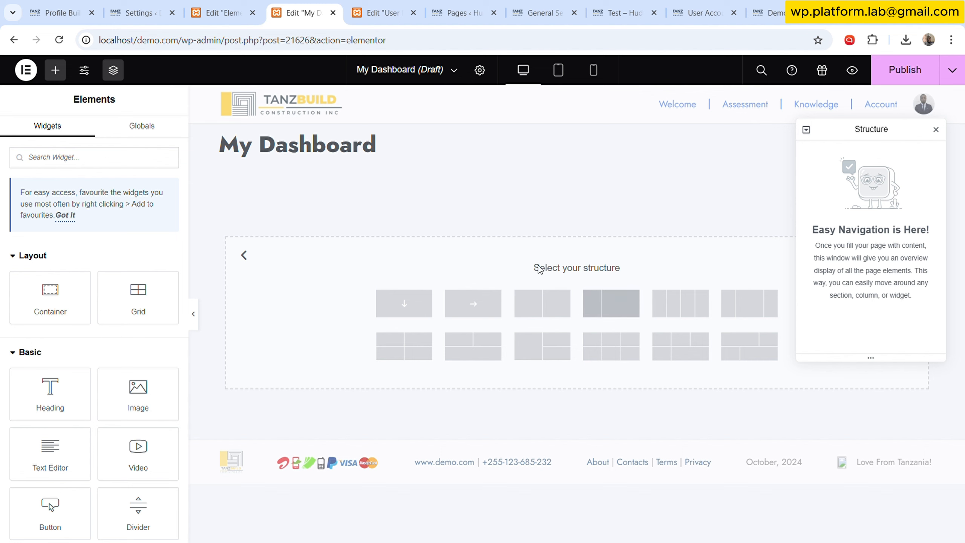
left_click(419, 305)
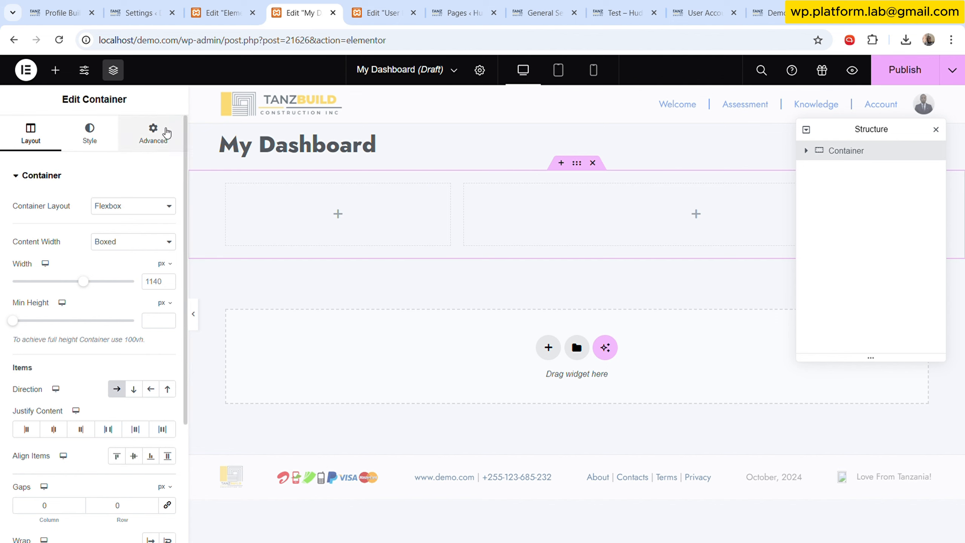
- Set the outer container's content width to Full Width
left_click(153, 134)
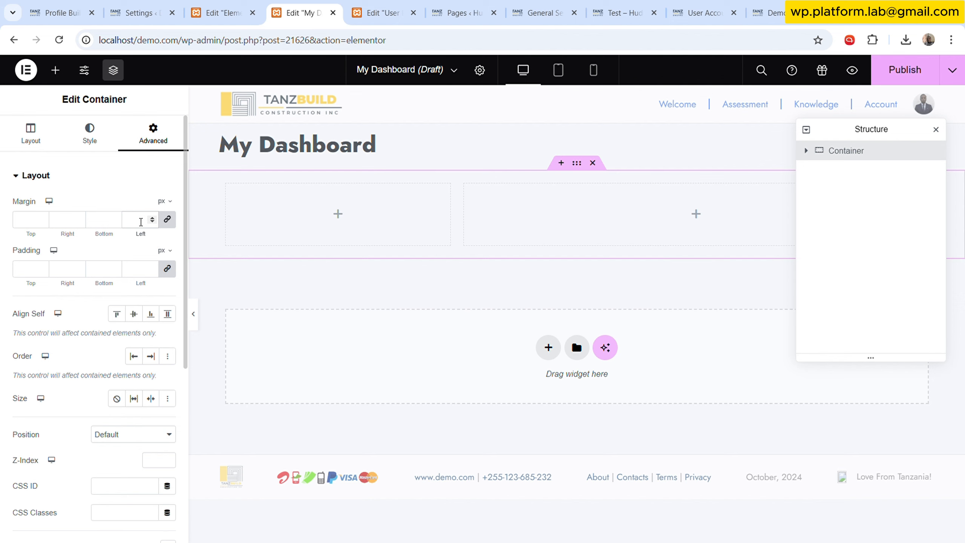
left_click(53, 127)
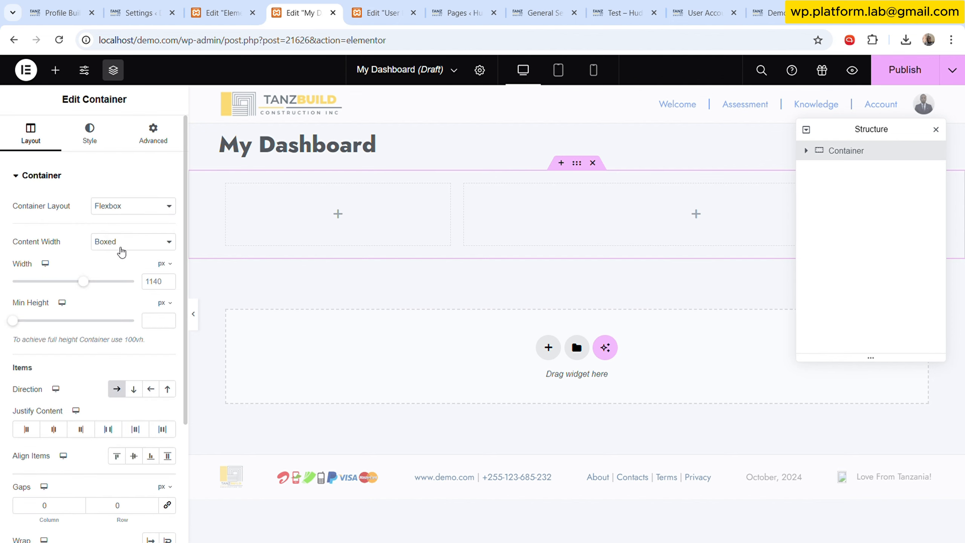
left_click(120, 247)
left_click(118, 269)
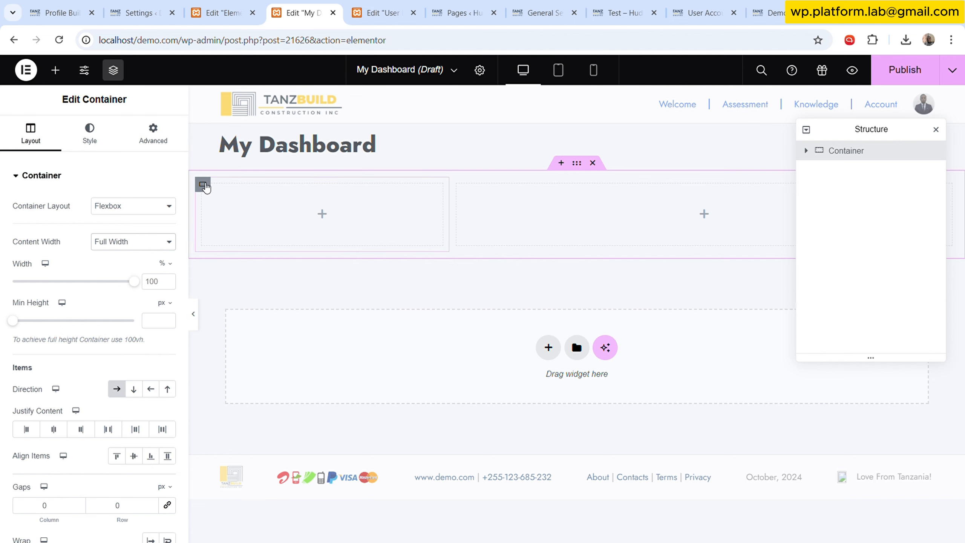
- Set the first inner container's width to 25% and the second's to 75%
left_click(203, 185)
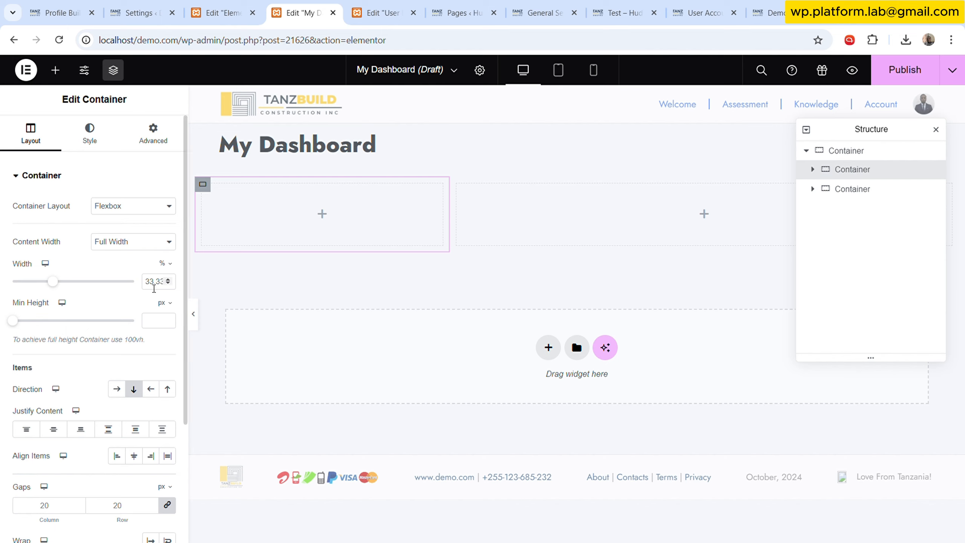
type("25")
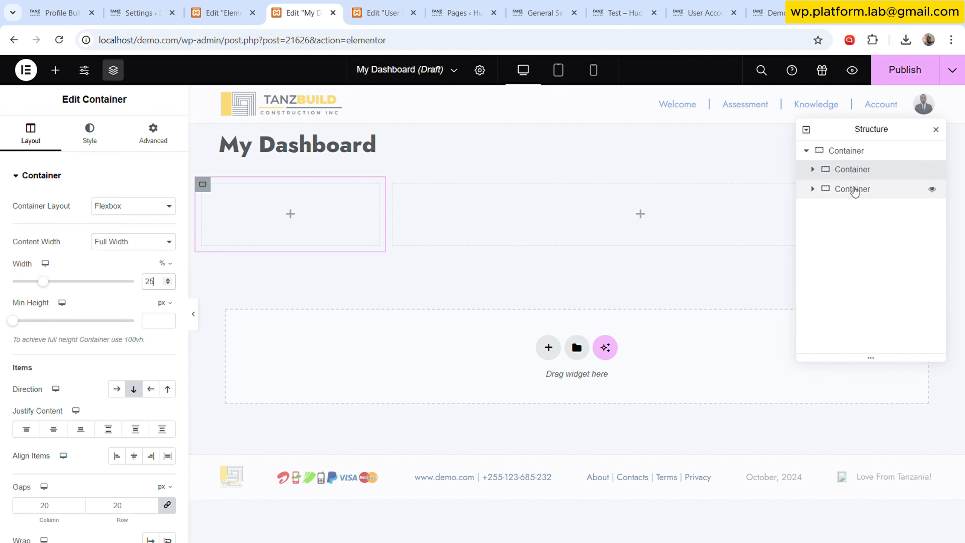
left_click(853, 189)
double_click(154, 283)
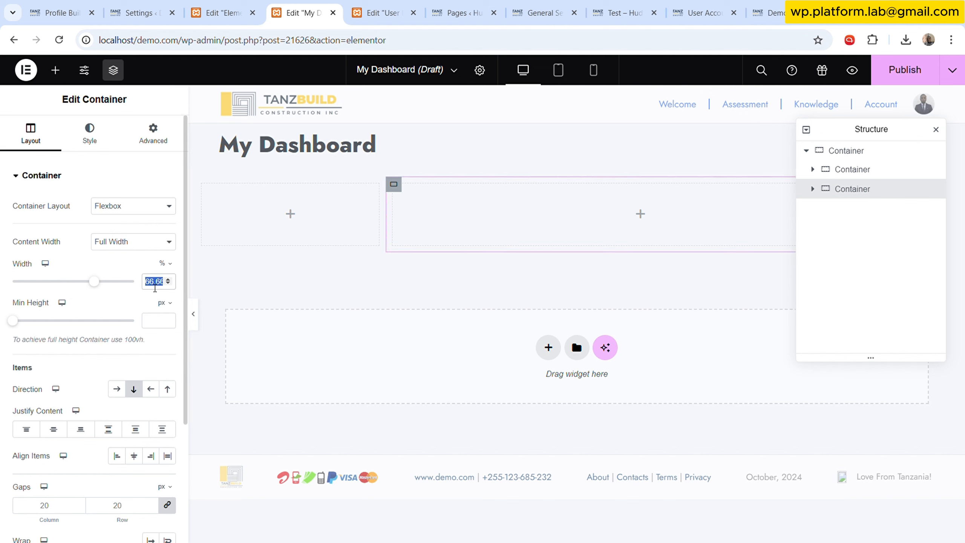
type("75")
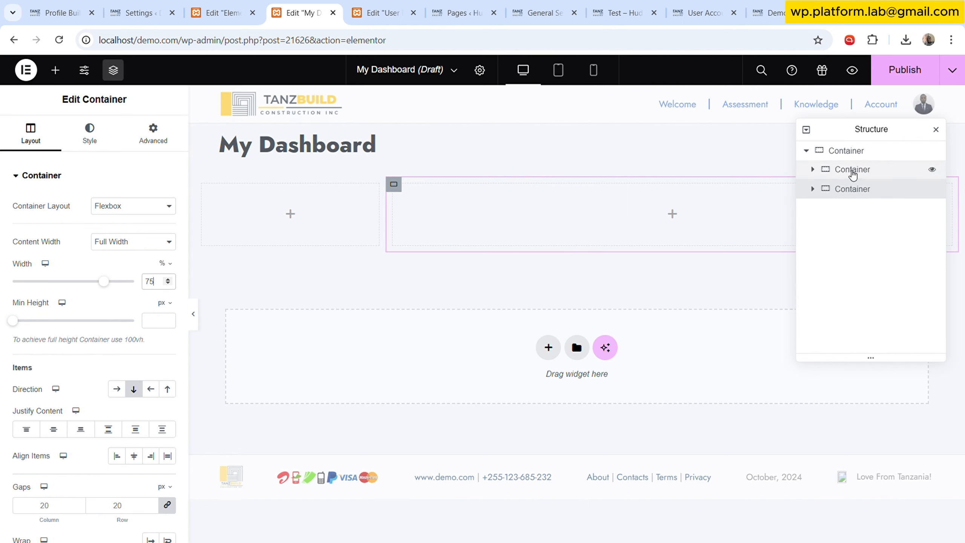
- Rename the two inner containers in the structure navigator to Menu and Content
left_click(852, 172)
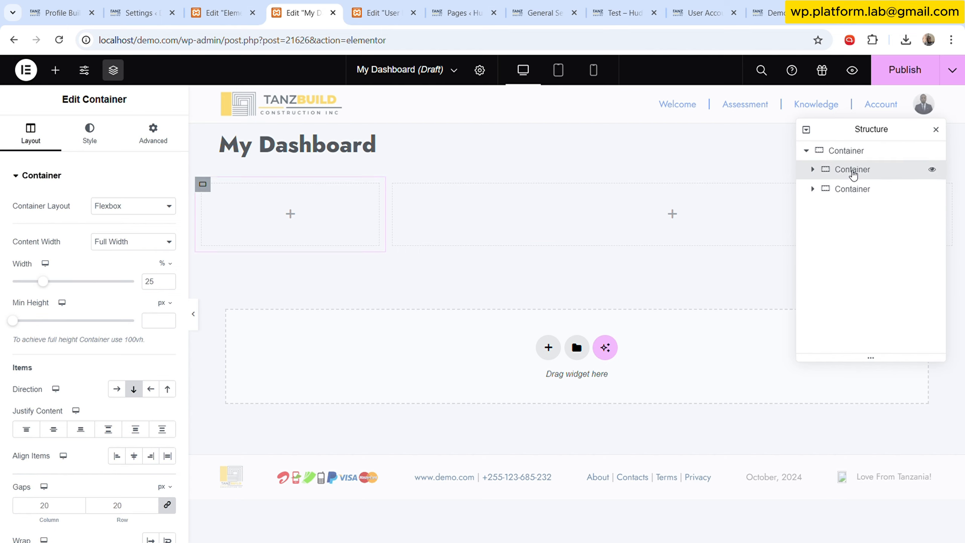
double_click(853, 172)
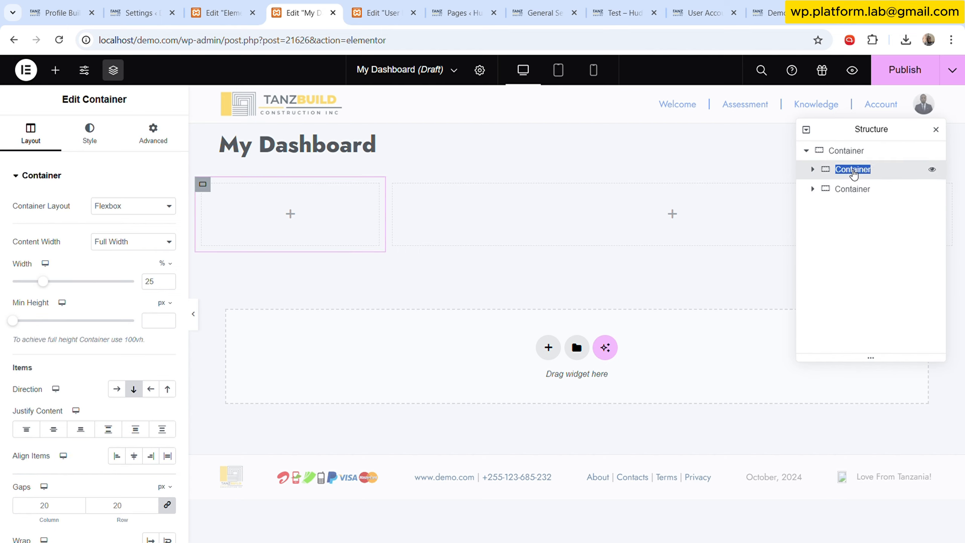
type("Menu")
double_click(855, 189)
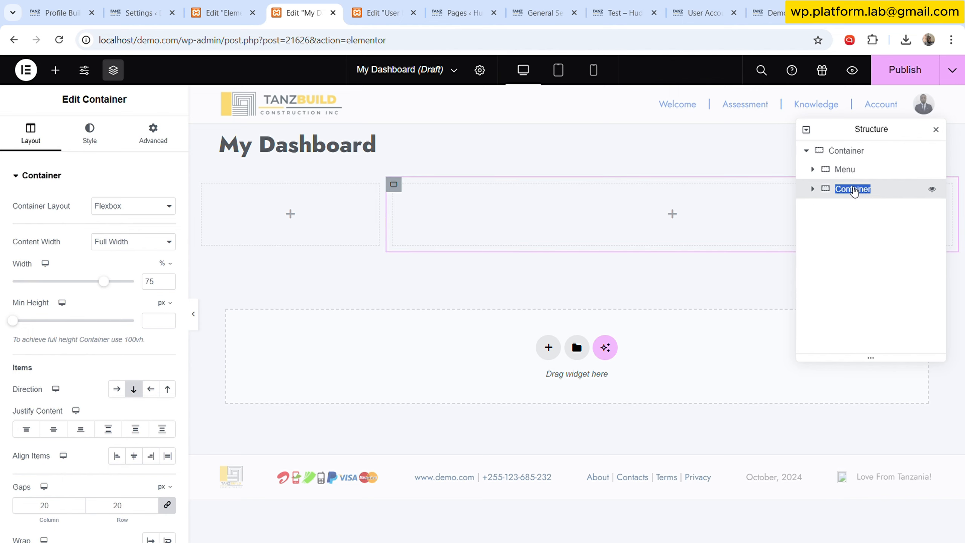
type("Contnet")
key("BackSpace")
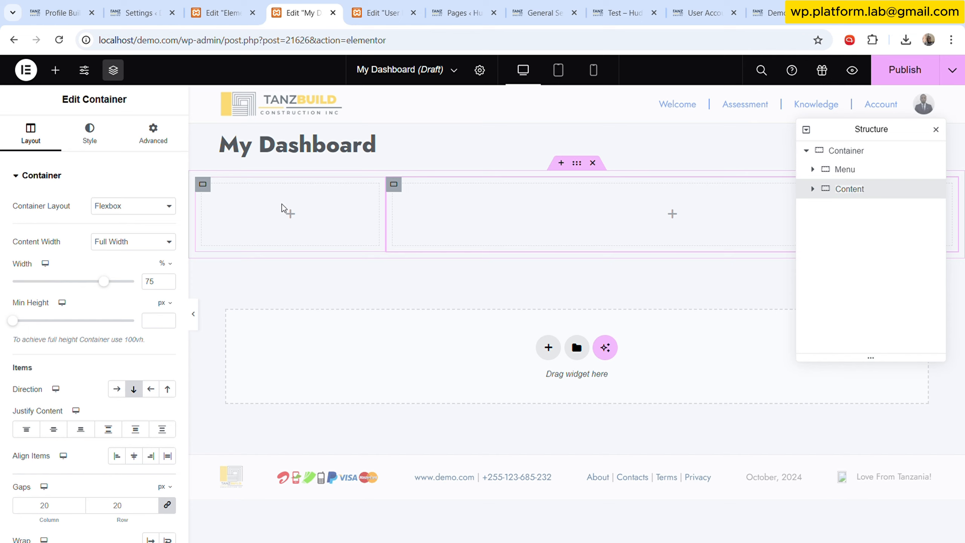
- Enable Dynamic Visibility on the Menu container, hiding it when the condition Is mobile device is met
left_click(717, 5)
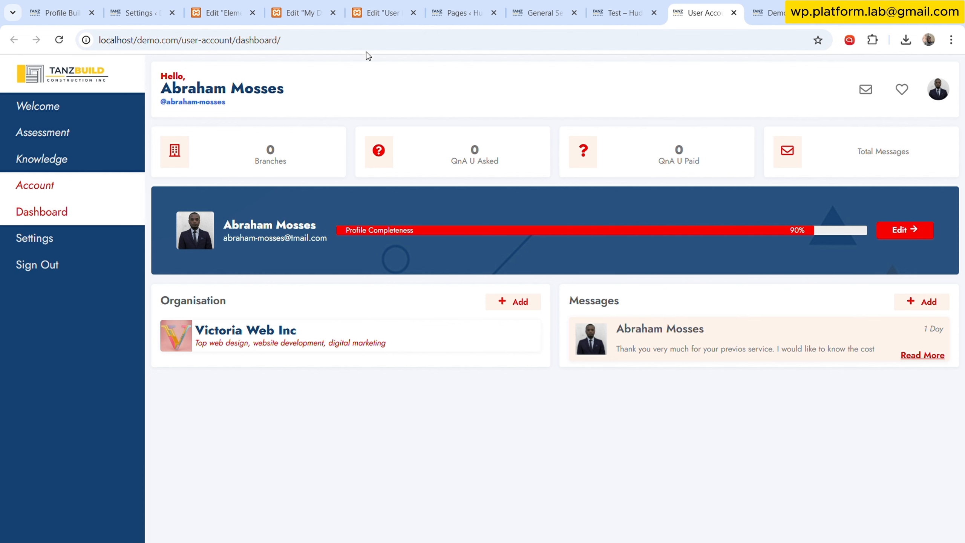
left_click(317, 11)
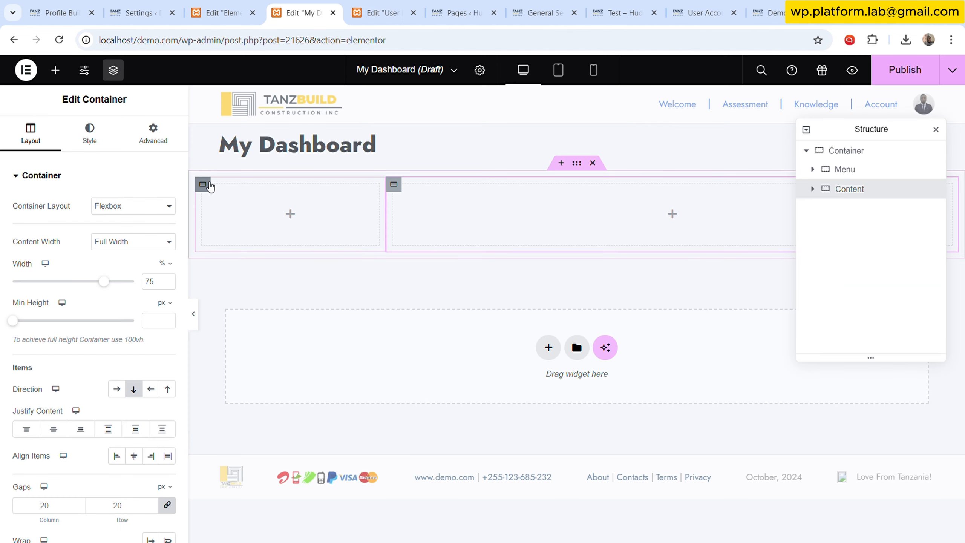
left_click(209, 183)
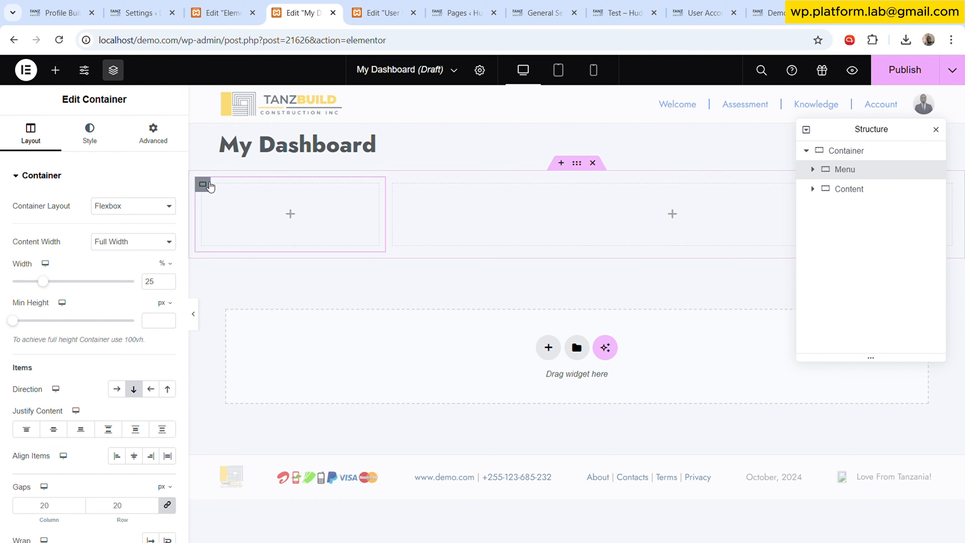
left_click(153, 133)
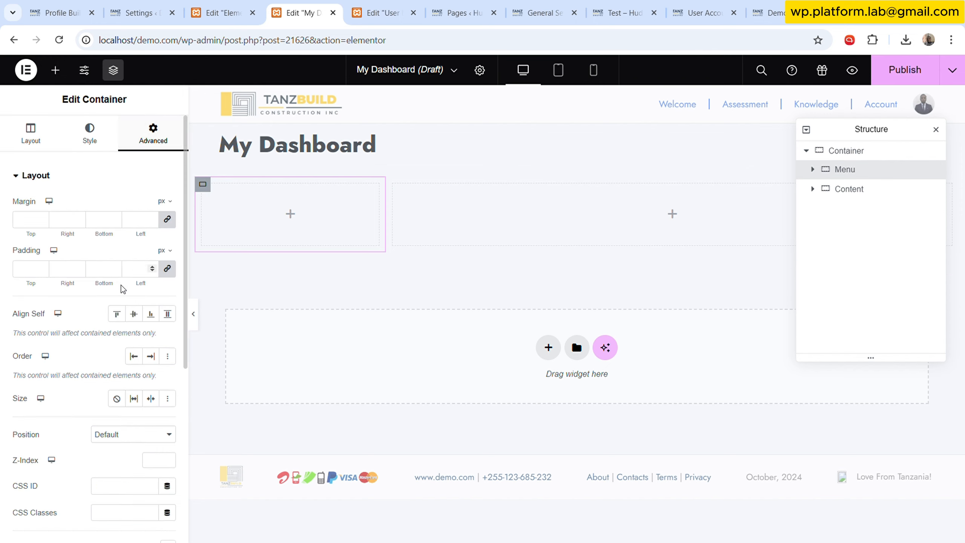
scroll(114, 304, "down", 5)
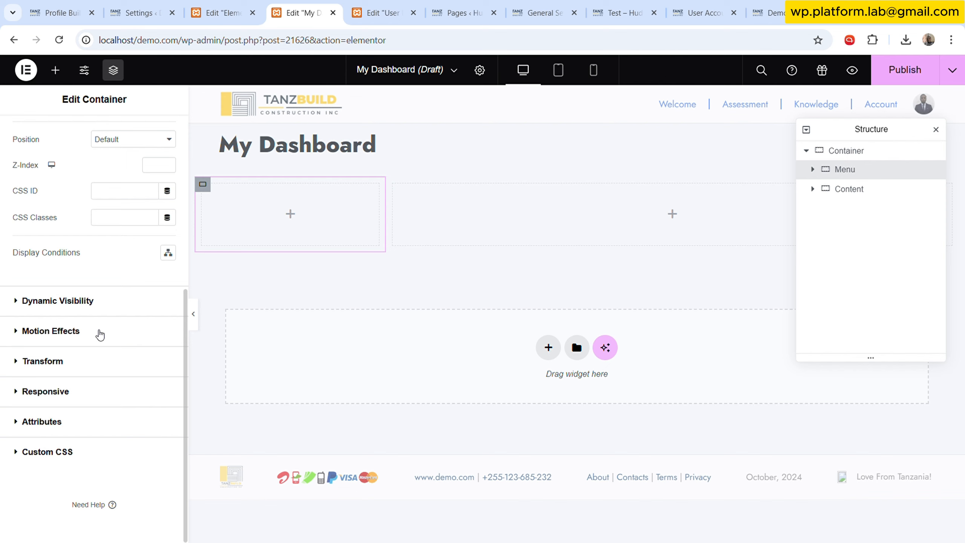
left_click(101, 303)
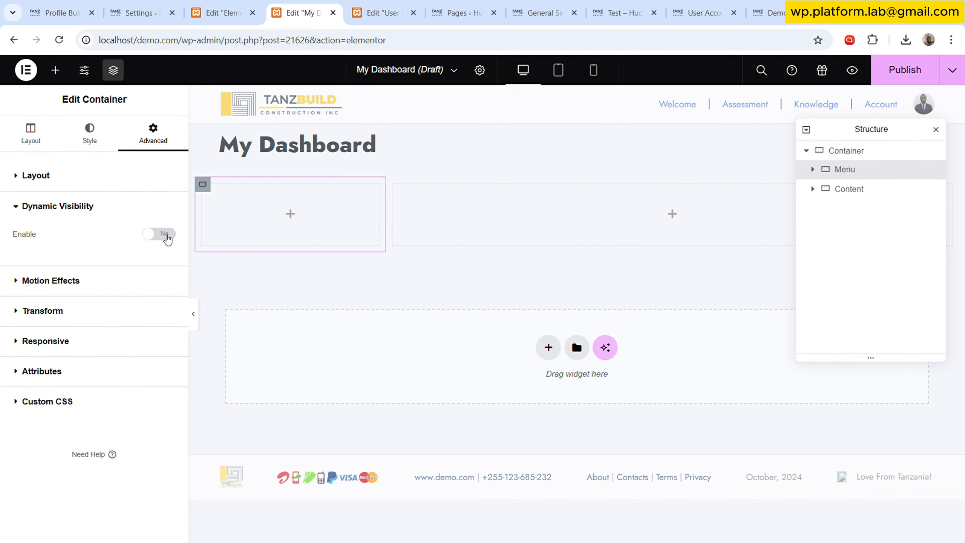
left_click(159, 234)
left_click(100, 318)
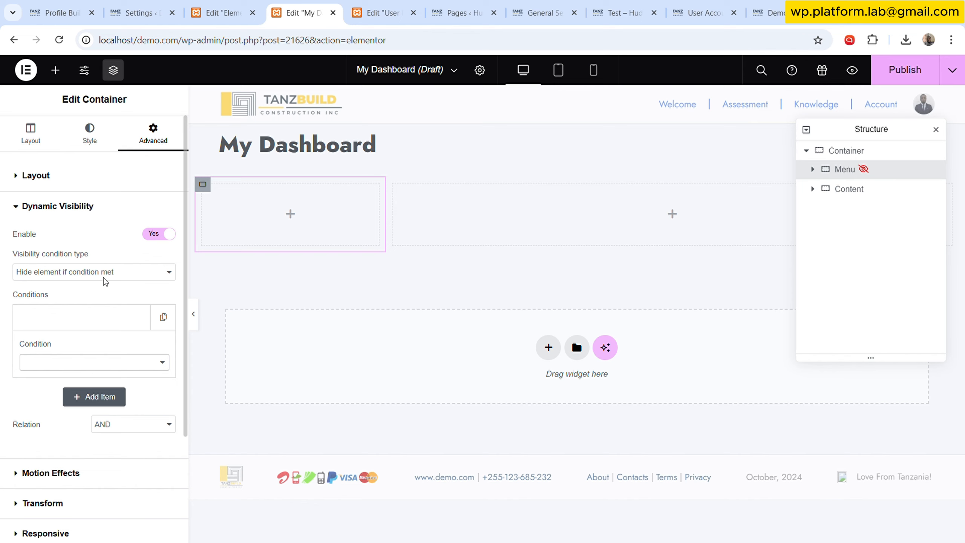
left_click(104, 218)
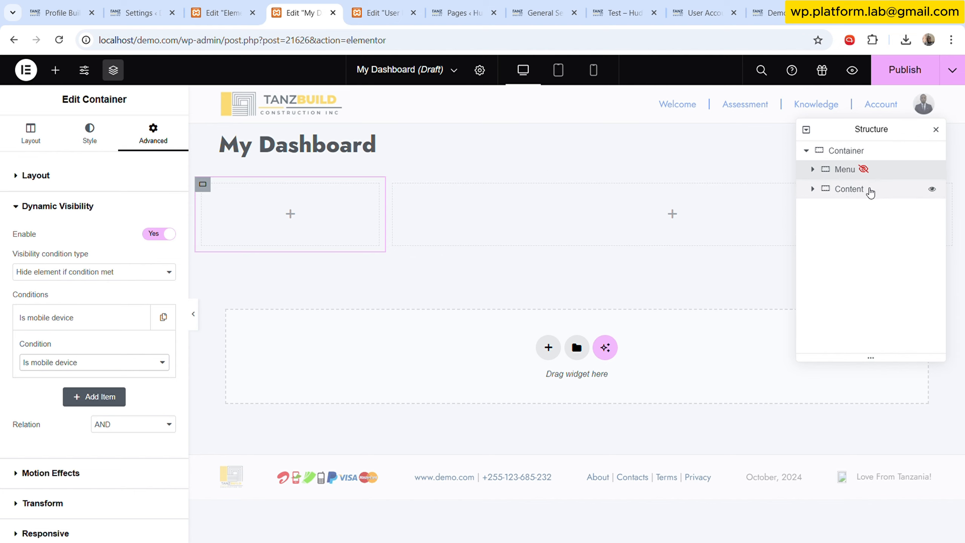
- Set the Content container's size to Grow
left_click(868, 190)
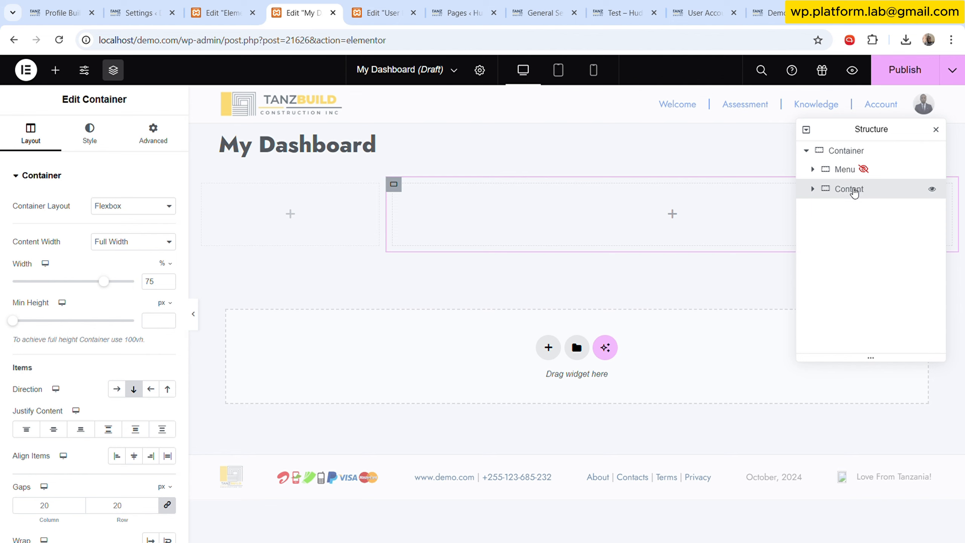
left_click(151, 134)
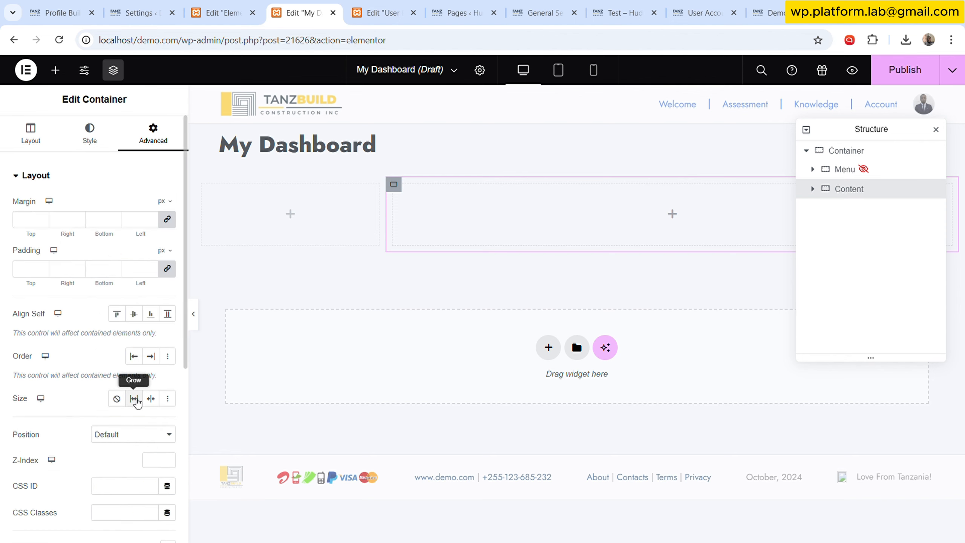
left_click(137, 402)
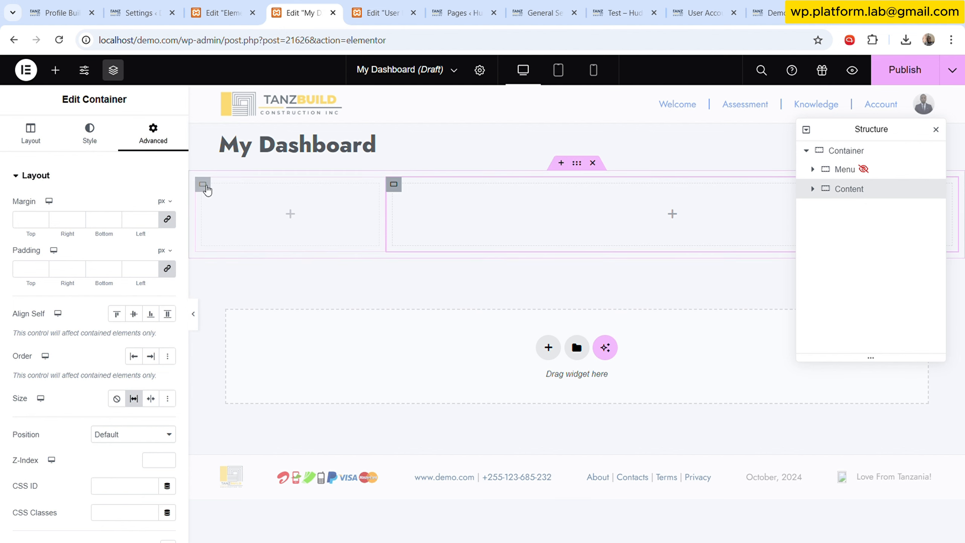
left_click(204, 185)
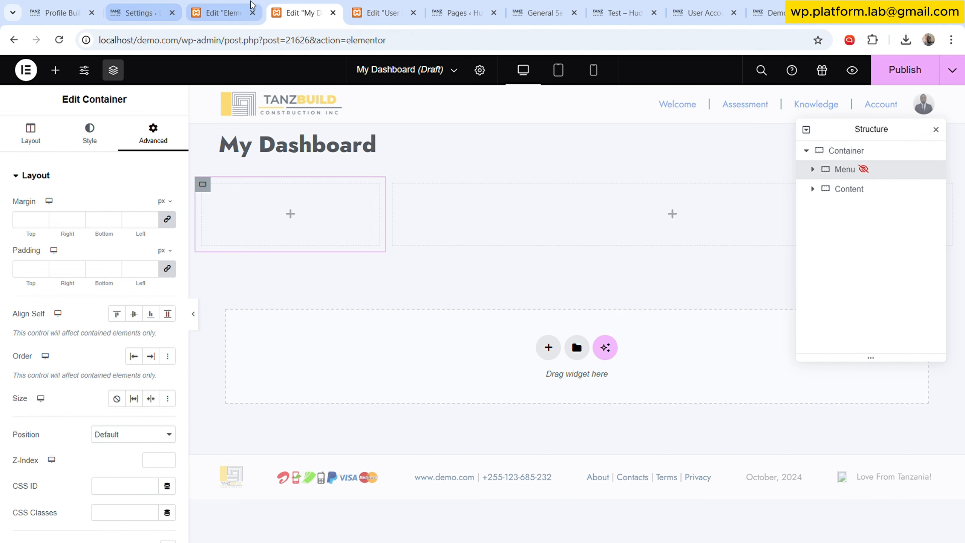
- Create a new Container template named "Mydash Menu Side Dar" from the saved templates list
left_click(140, 12)
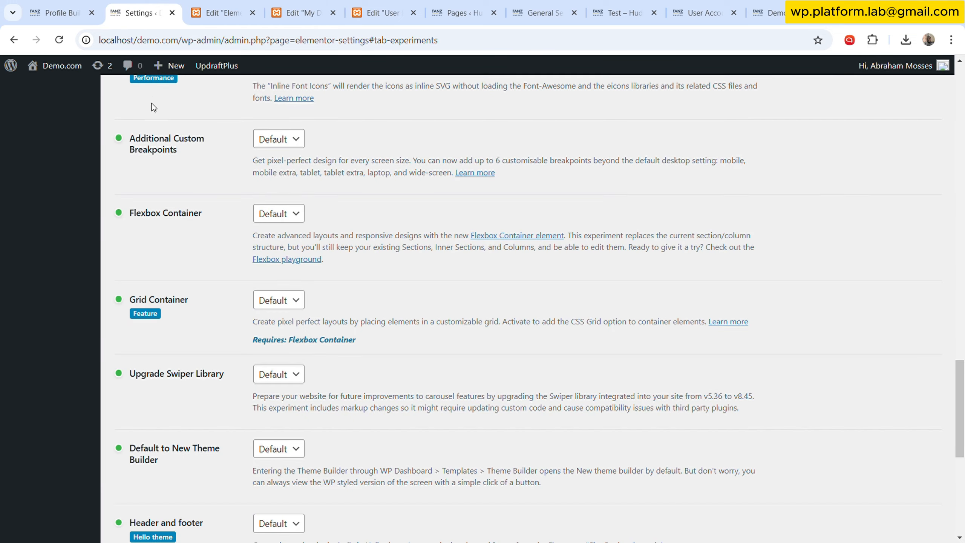
scroll(207, 166, "up", 20)
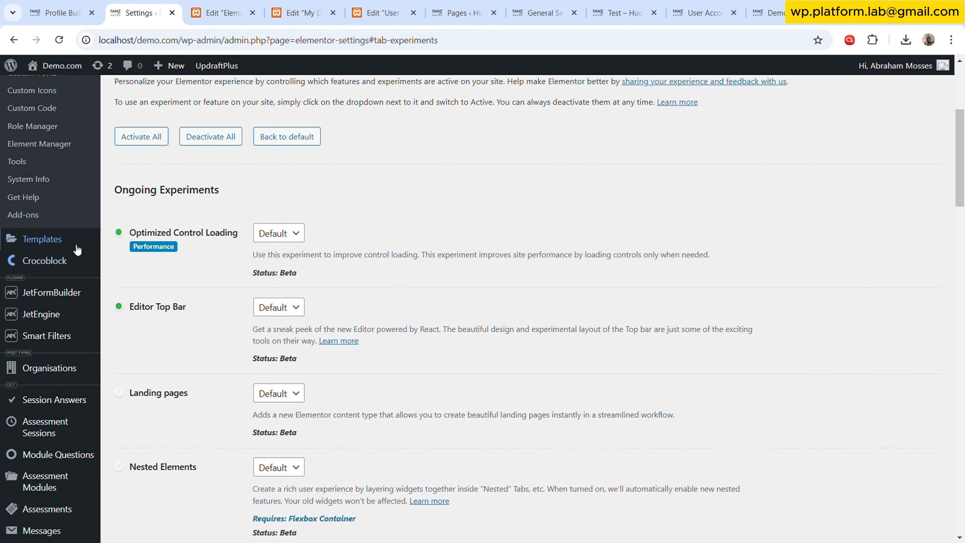
mouse_move(77, 247)
left_click(156, 242)
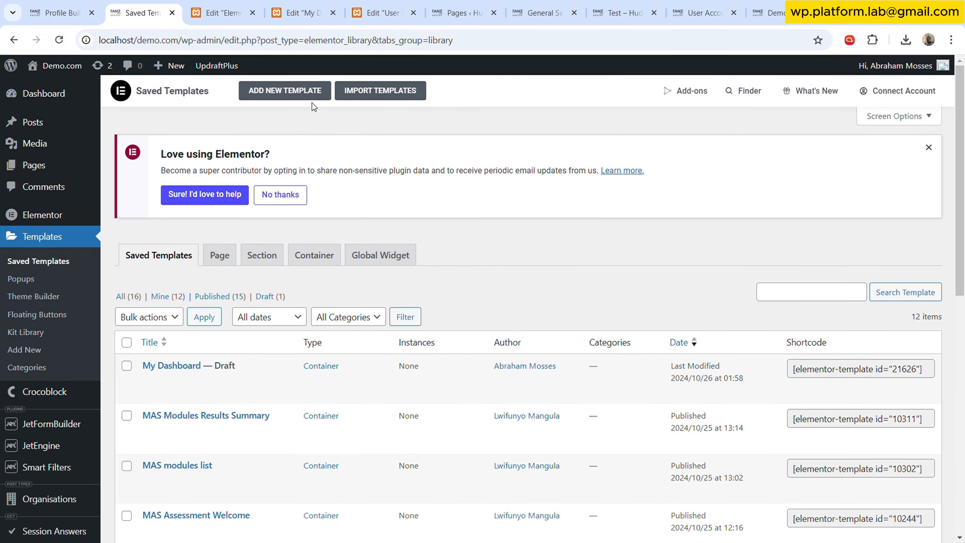
left_click(291, 90)
left_click(551, 296)
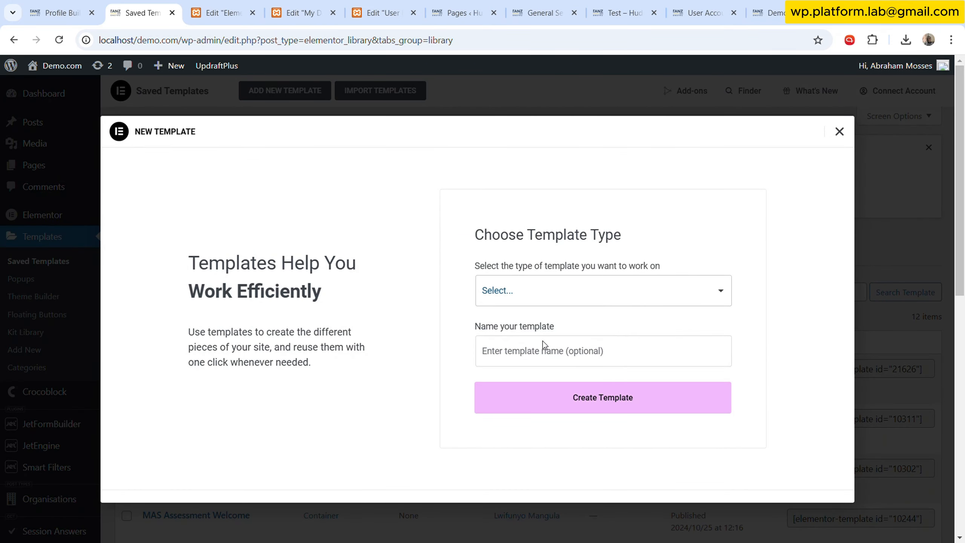
left_click(555, 334)
left_click(561, 356)
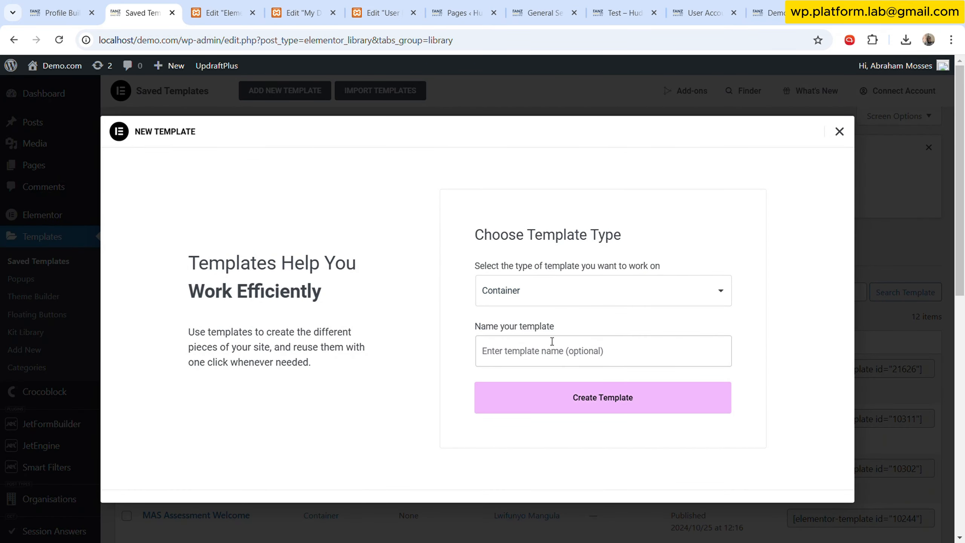
type("Menu Side")
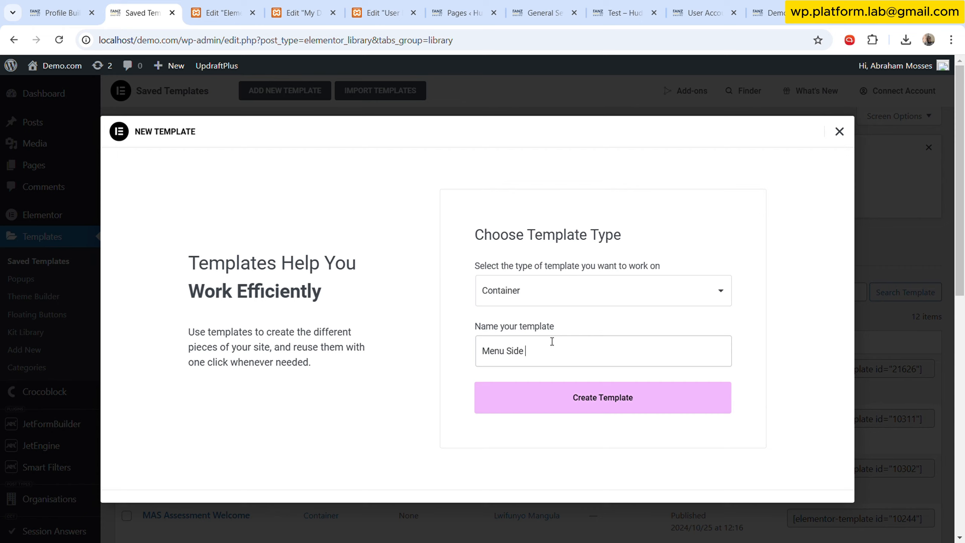
type("Mydash")
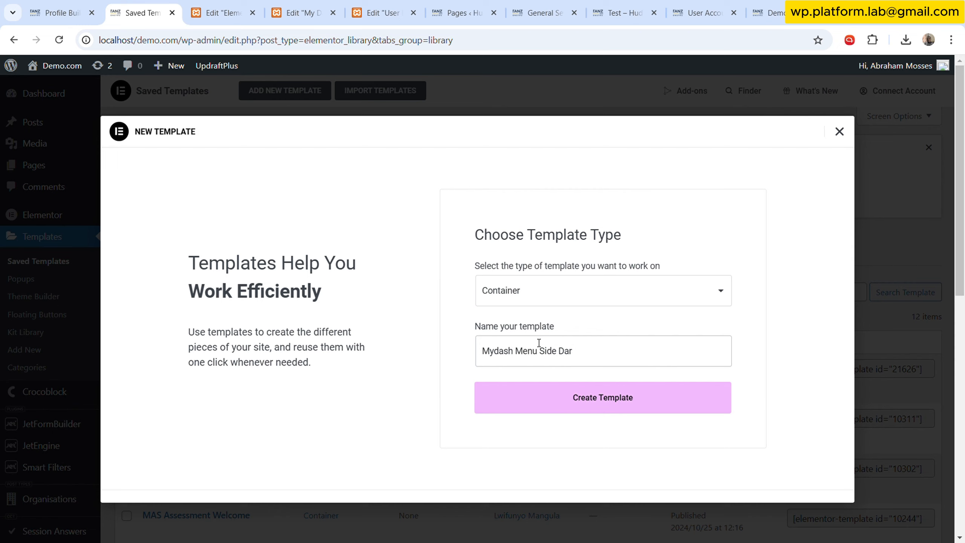
left_click(602, 409)
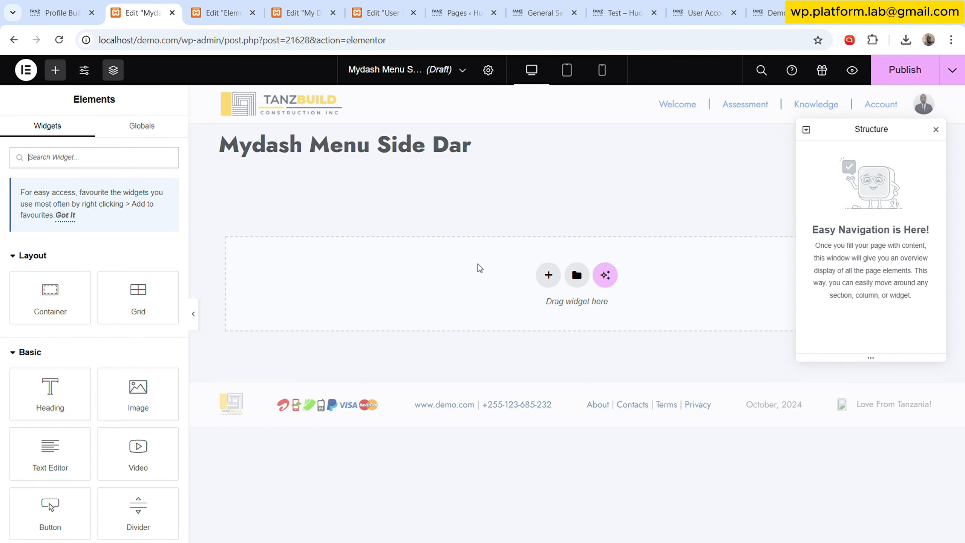
- Add a Container element to the new template's canvas
left_click_drag(54, 309, 424, 293)
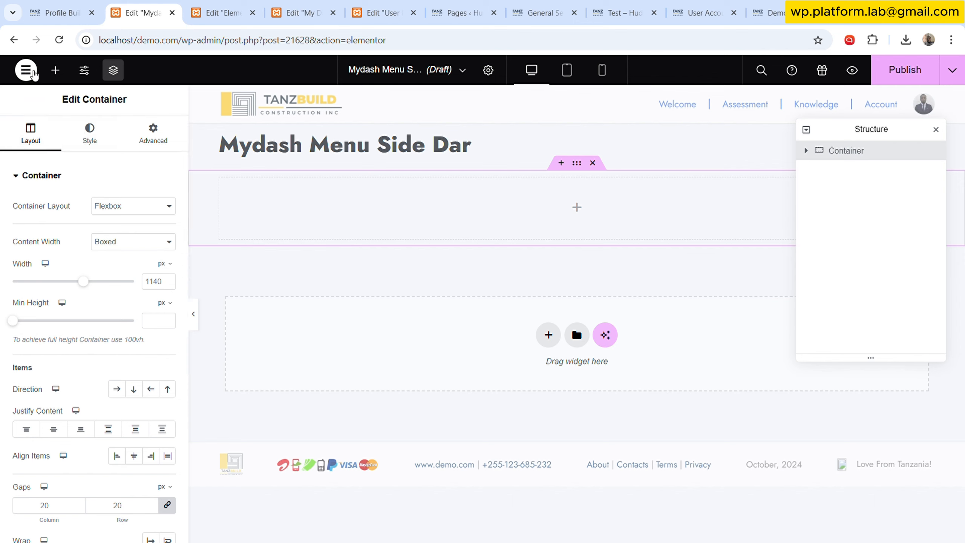
- Add an Image widget to the container and set its image to the dynamic Site Logo
left_click(55, 70)
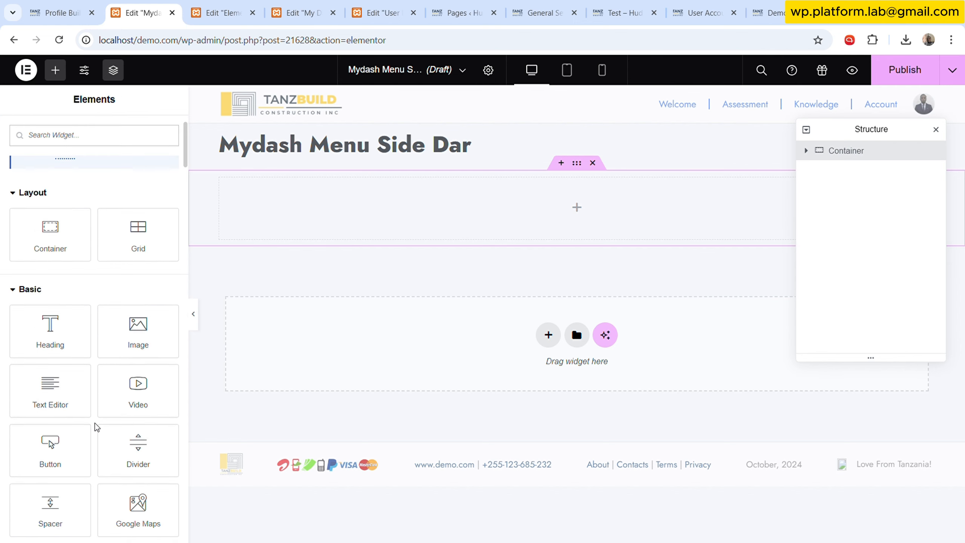
left_click_drag(138, 327, 363, 206)
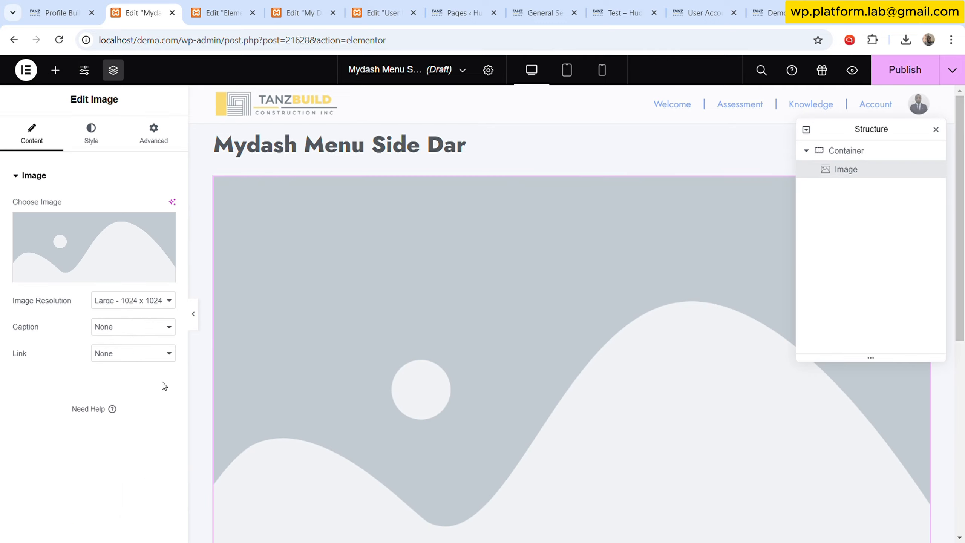
scroll(501, 311, "down", 3)
mouse_move(76, 228)
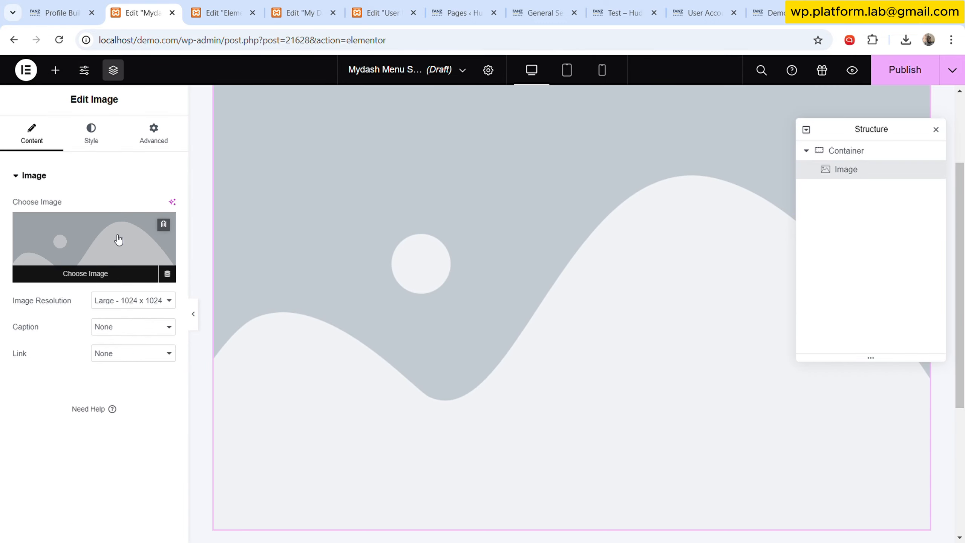
left_click(167, 273)
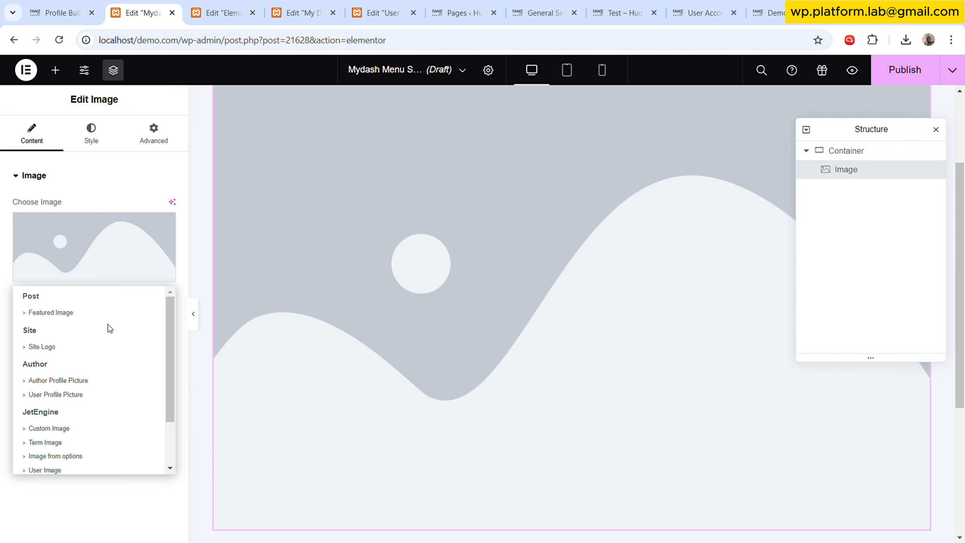
left_click(58, 347)
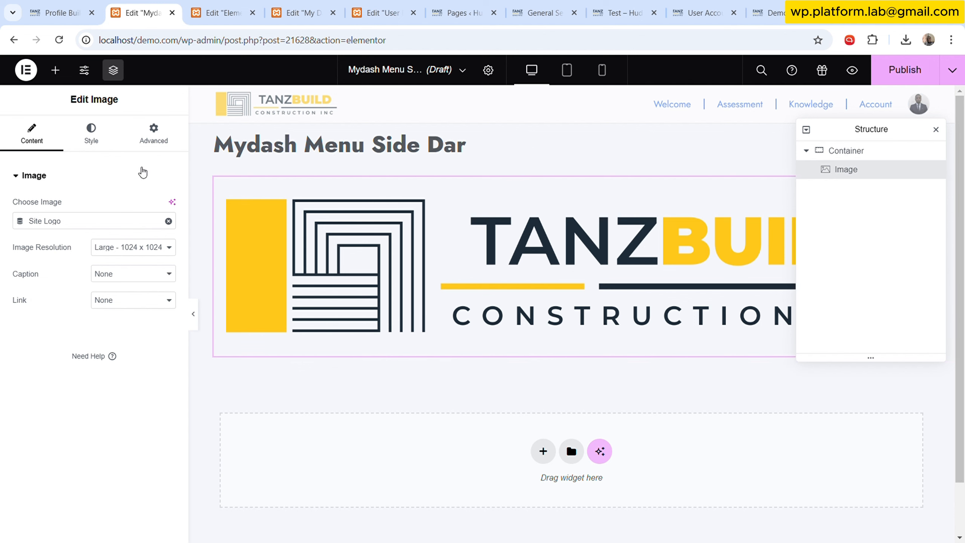
- Set the outer container's content width to Full Width and its padding to 0
left_click(870, 151)
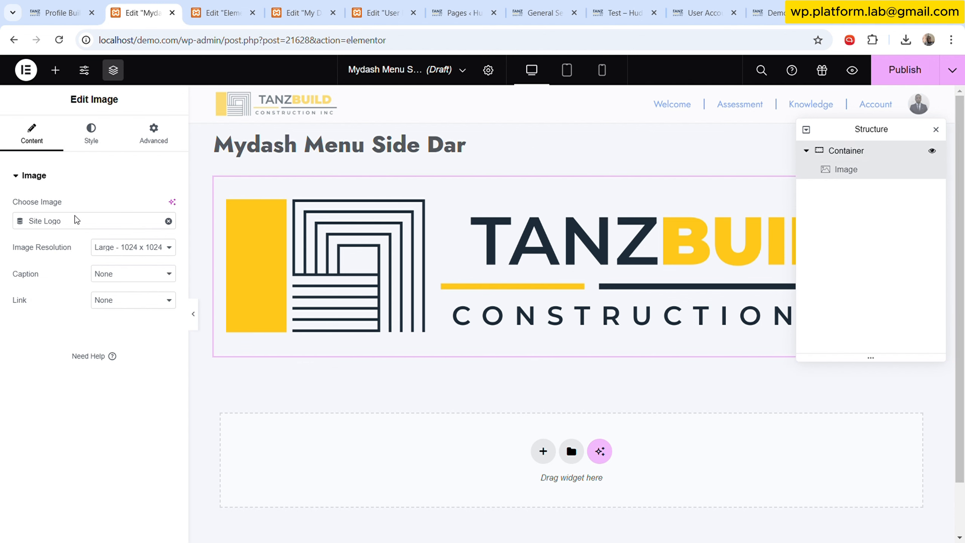
left_click(133, 249)
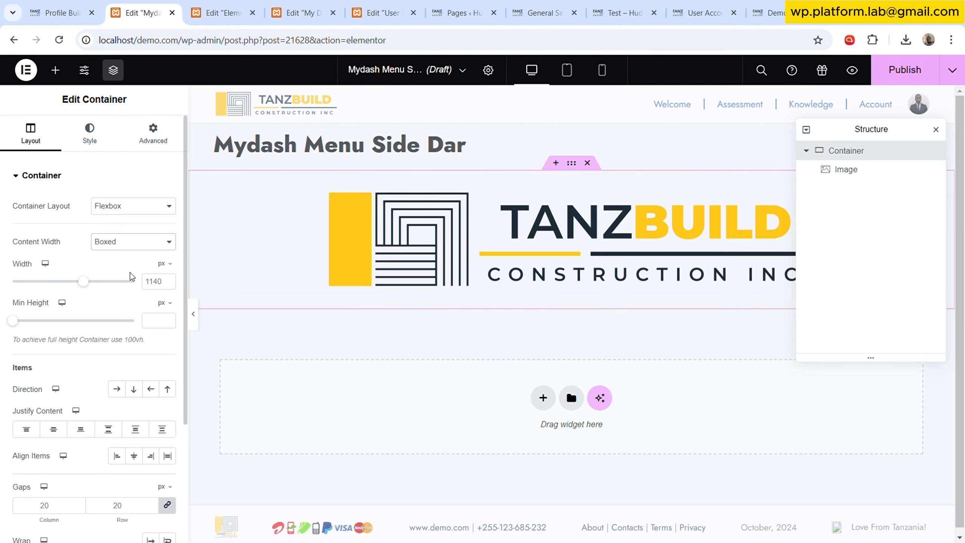
left_click(134, 274)
left_click(153, 134)
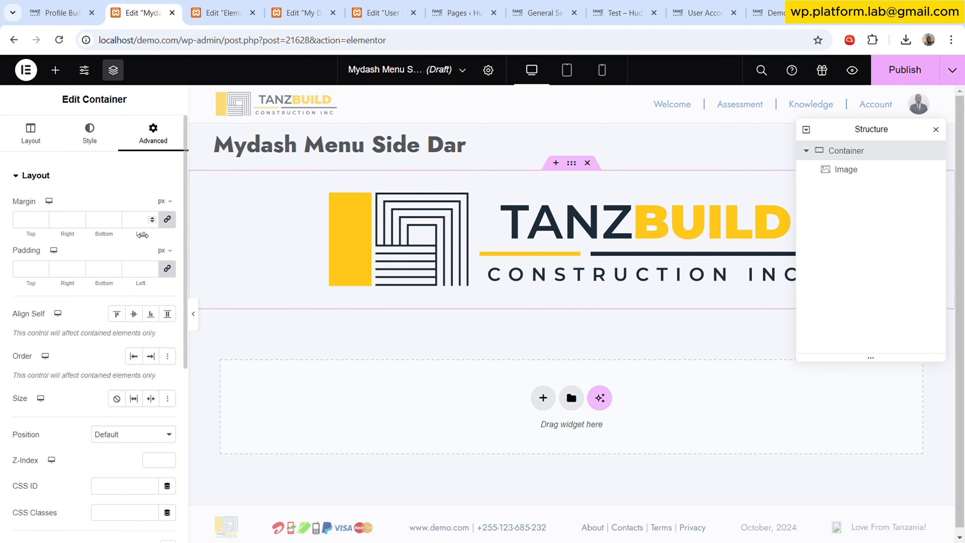
type("0")
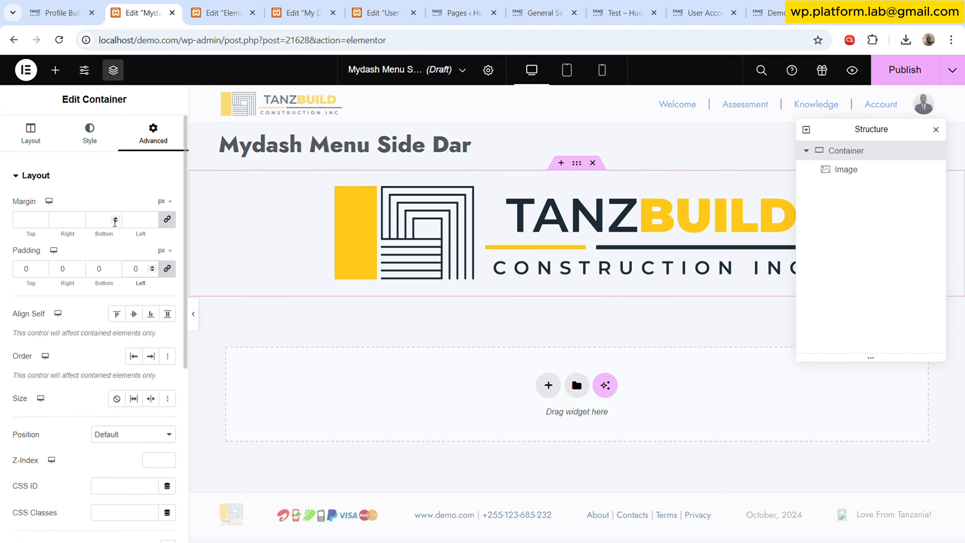
- Set the container's width to 30%
left_click(31, 134)
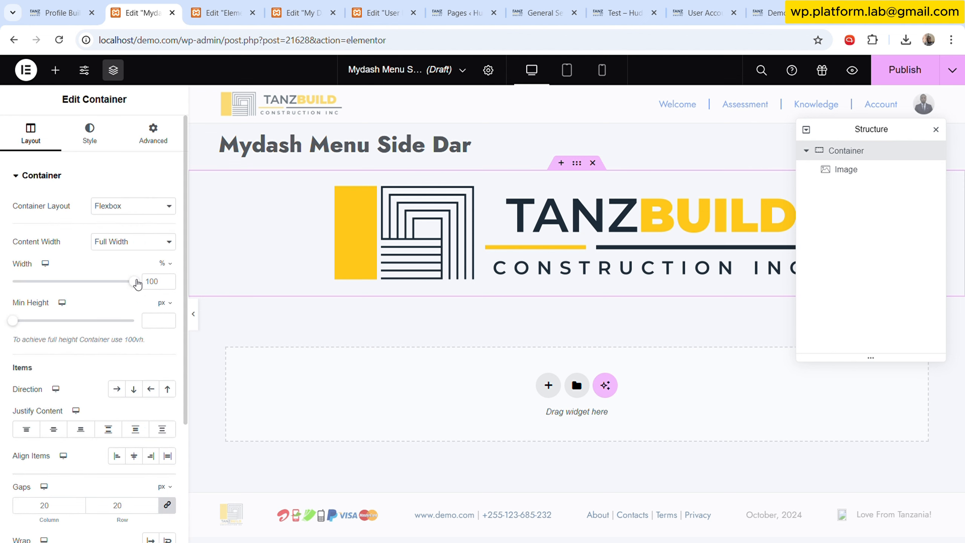
left_click_drag(137, 283, 50, 282)
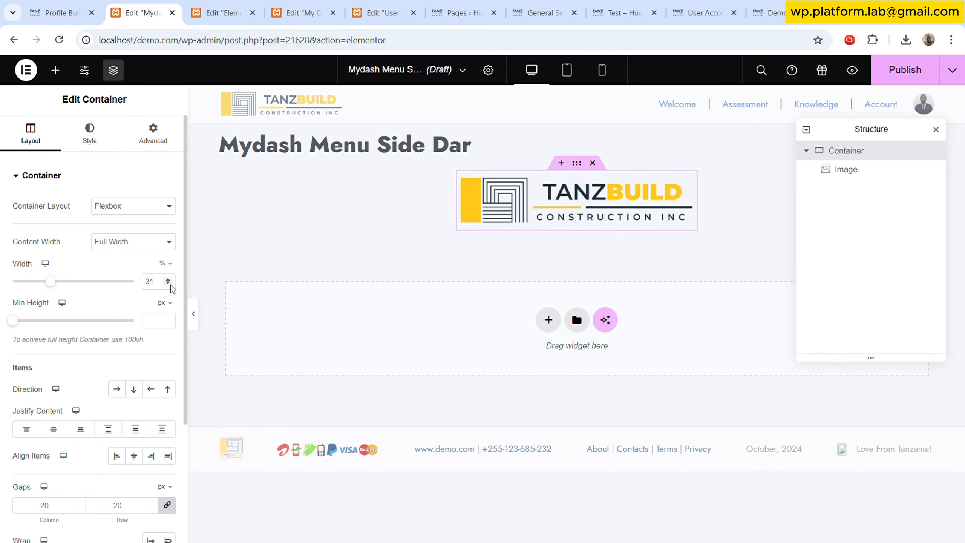
left_click(167, 284)
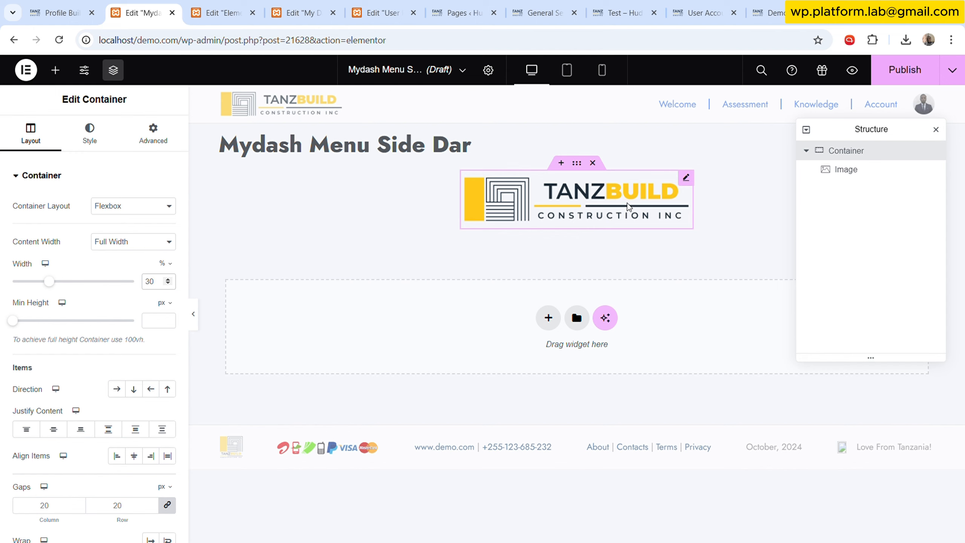
- Link the logo image to a custom URL using the dynamic Site URL tag
left_click(638, 206)
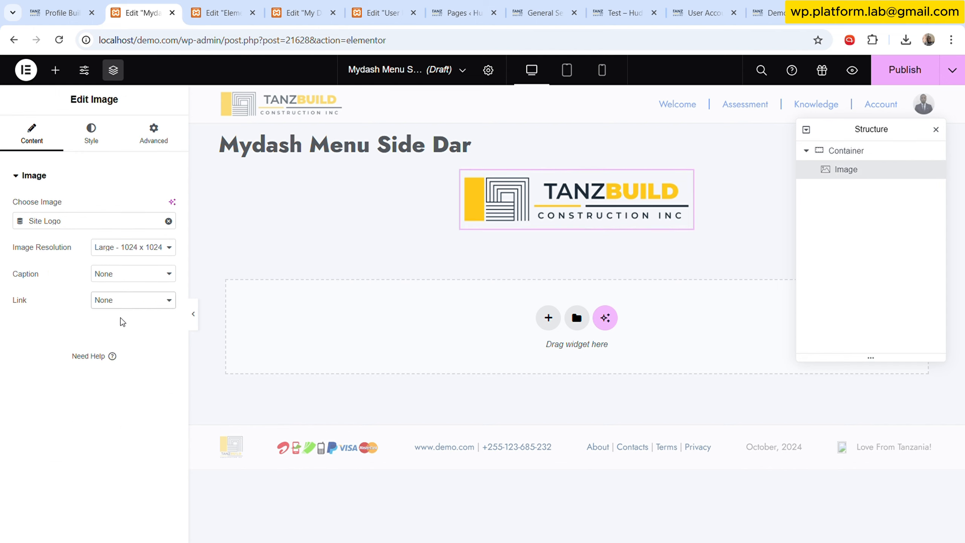
left_click(123, 347)
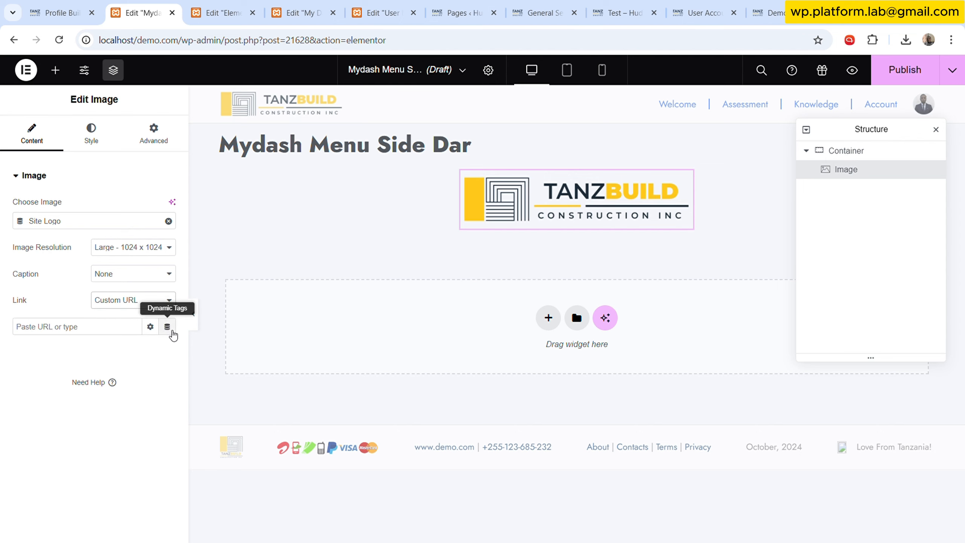
left_click(167, 328)
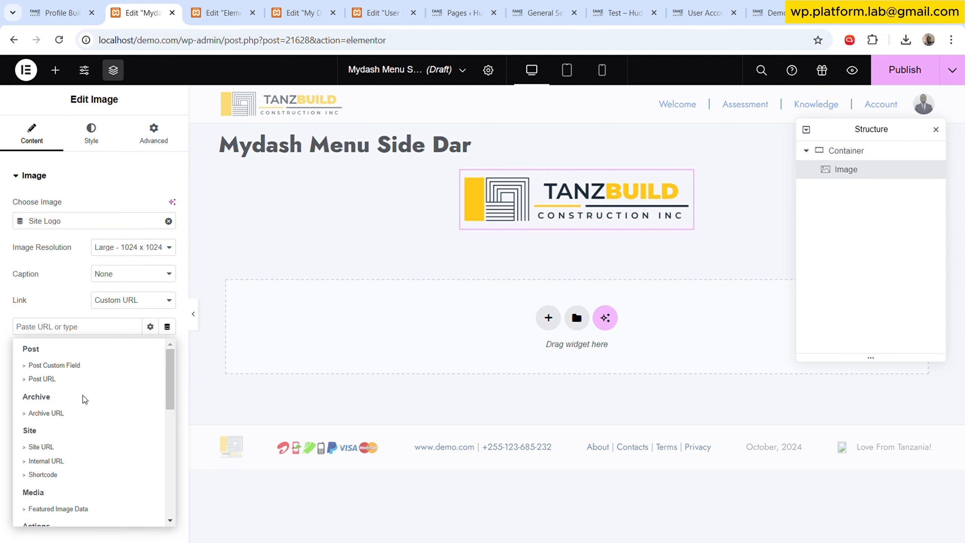
scroll(84, 392, "down", 6)
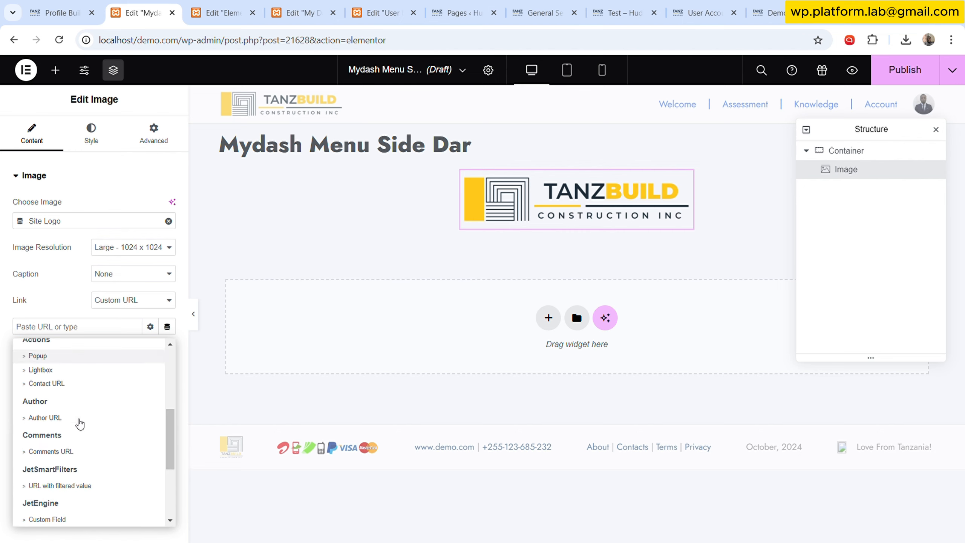
scroll(80, 423, "down", 2)
scroll(80, 424, "up", 8)
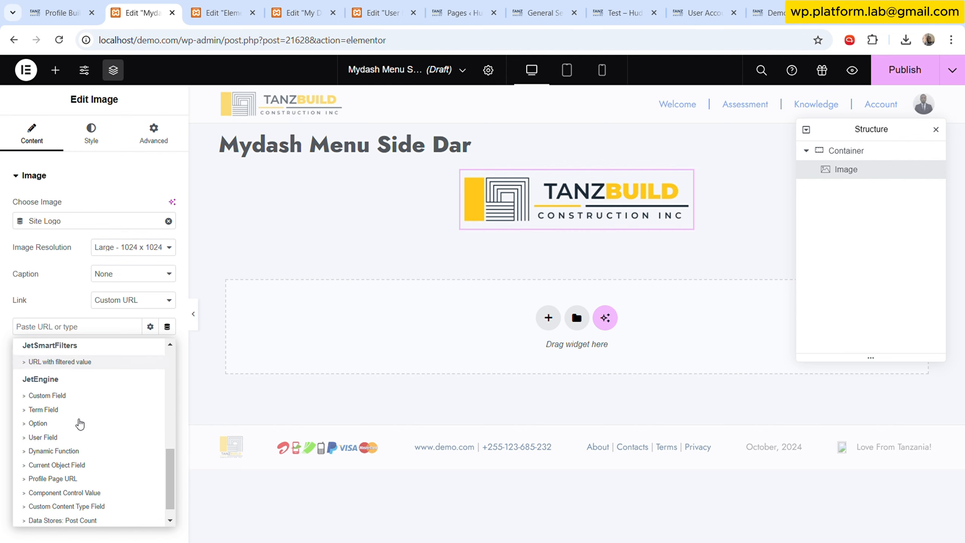
scroll(79, 424, "up", 1)
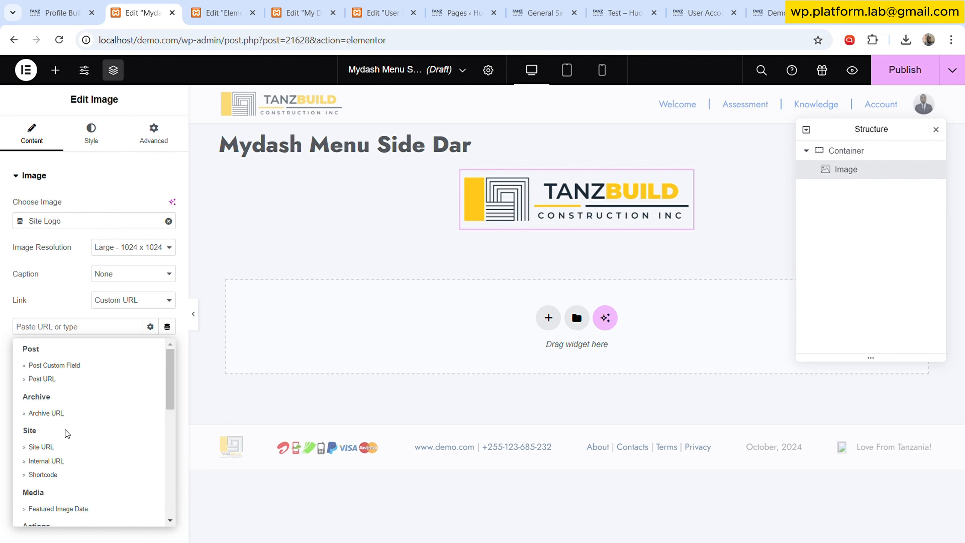
left_click(53, 447)
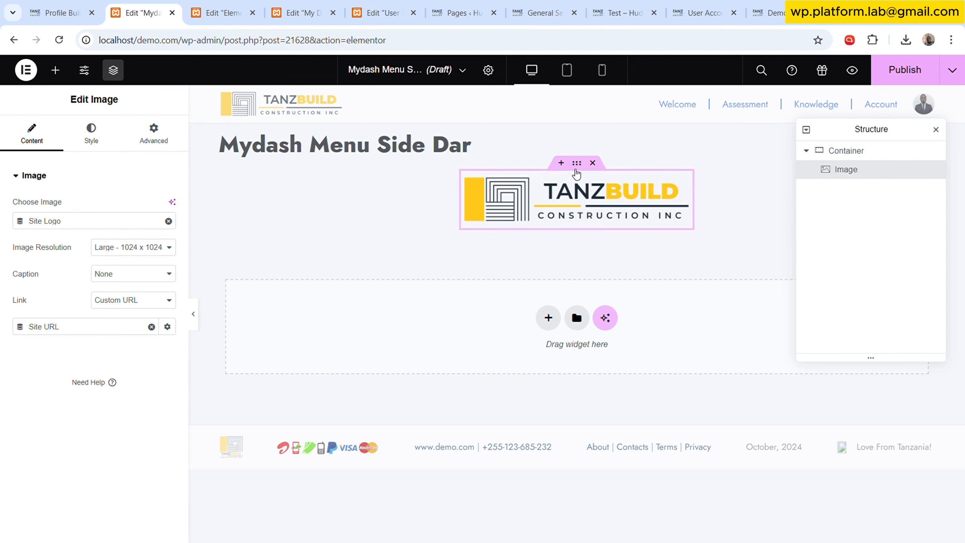
- Review the live user dashboard page and the header template in the other tabs for reference
left_click(577, 164)
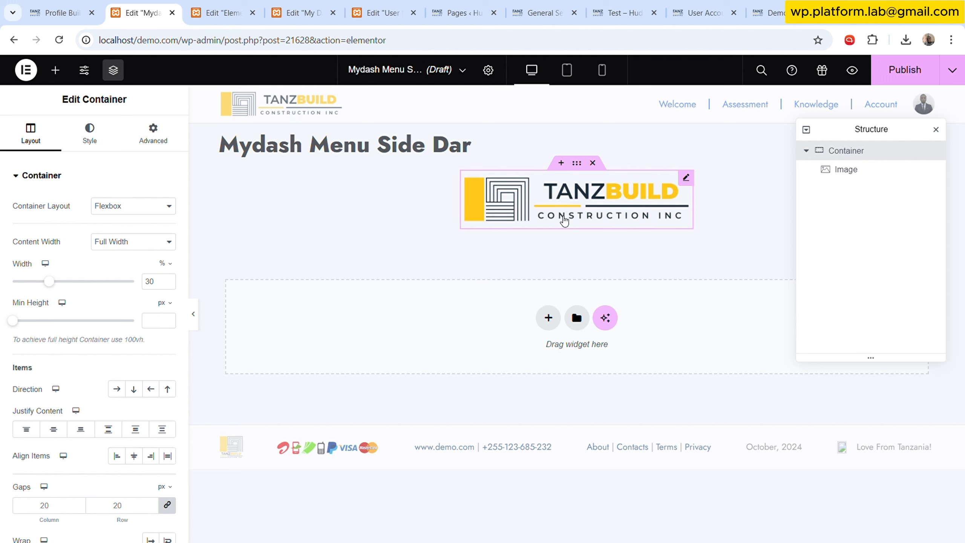
left_click_drag(705, 12, 306, 8)
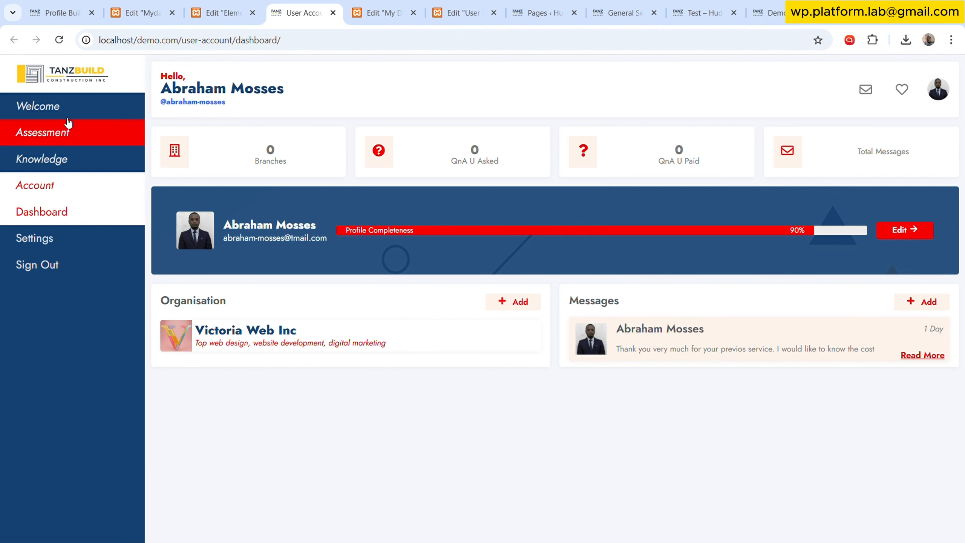
left_click(213, 9)
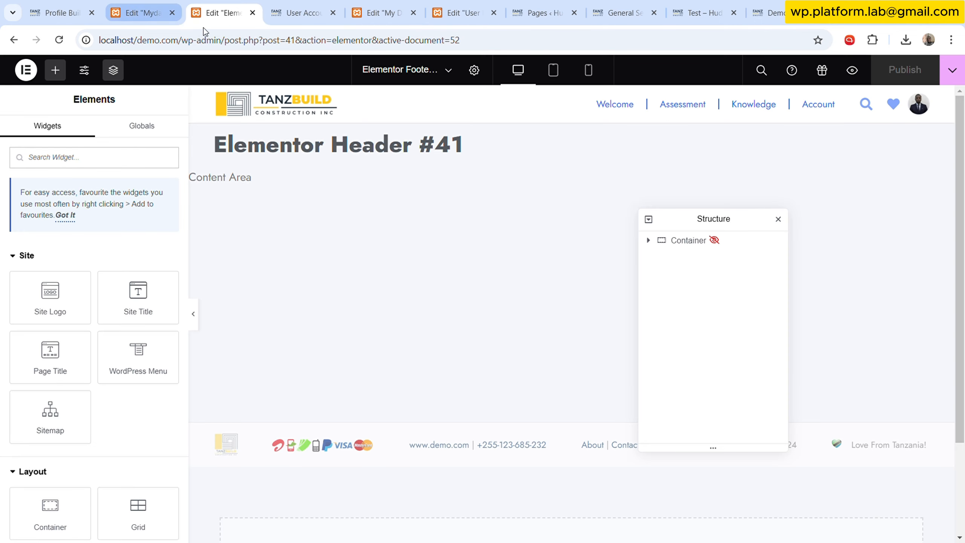
left_click(140, 12)
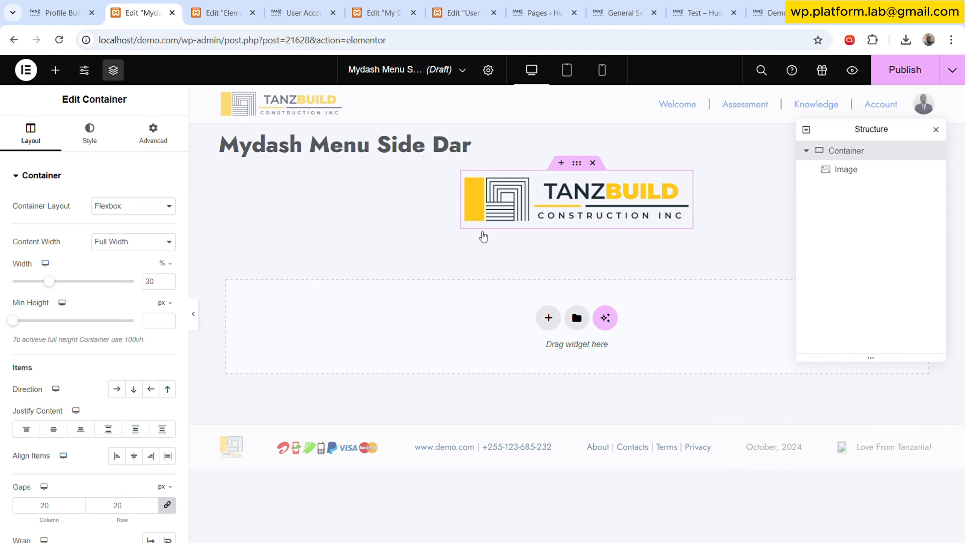
- Add a Heading widget below the logo and apply the Small Bold global typography to it
left_click(55, 70)
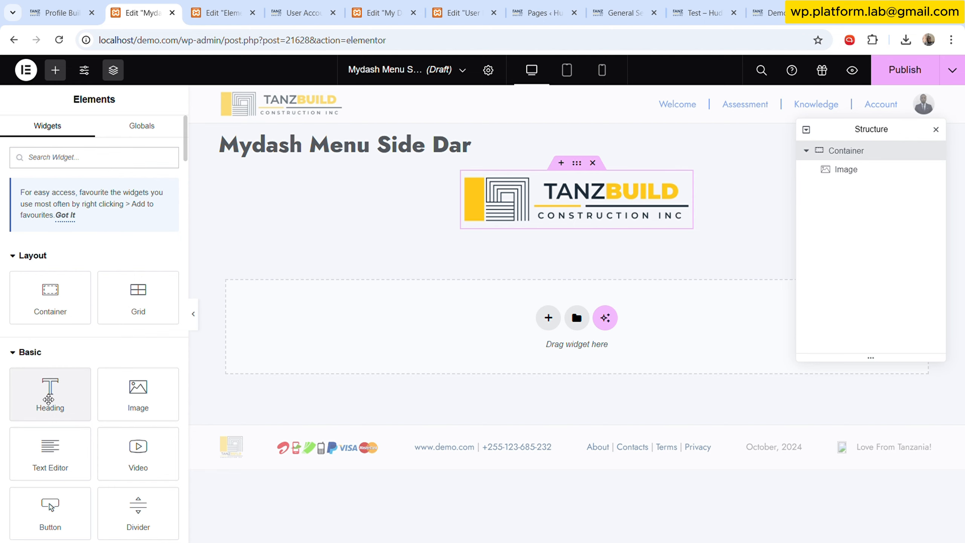
left_click_drag(48, 399, 537, 224)
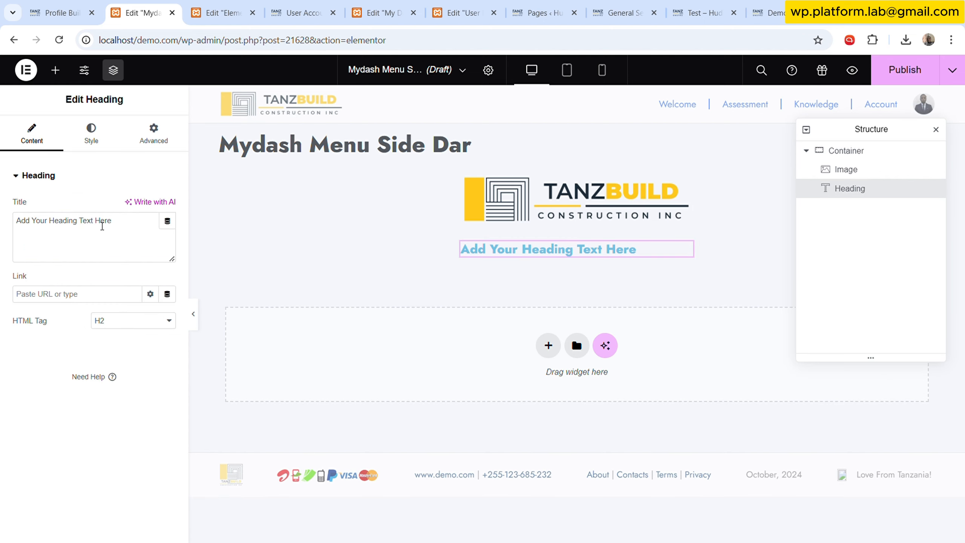
left_click(99, 141)
left_click(151, 260)
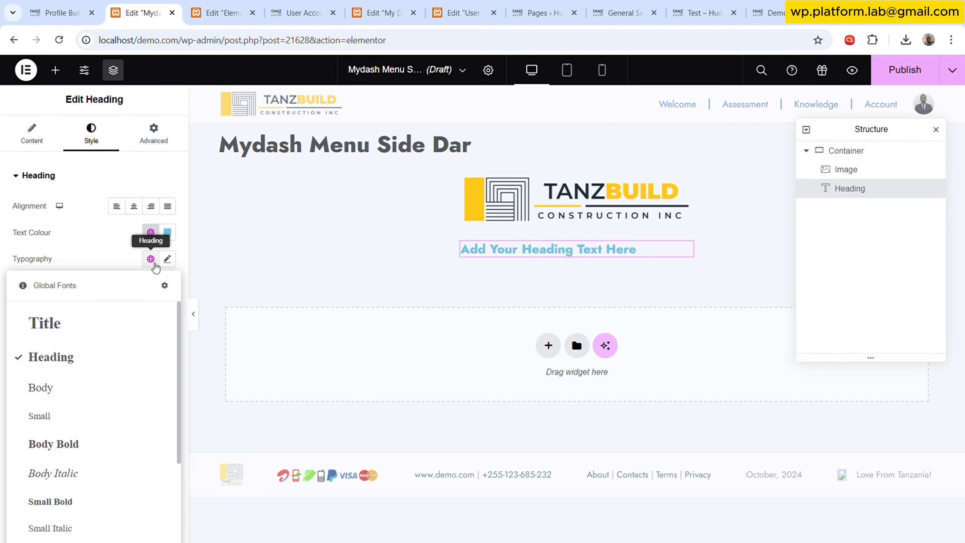
scroll(90, 422, "down", 2)
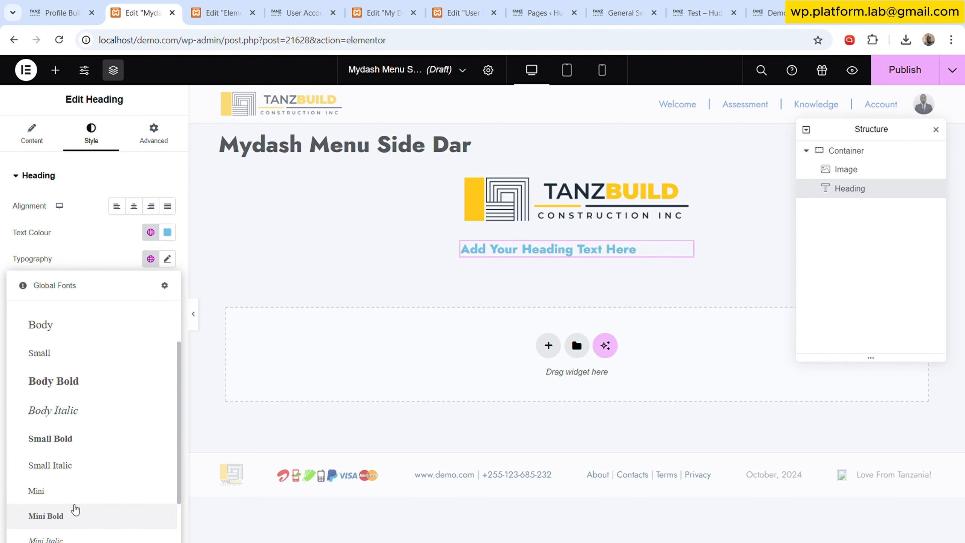
left_click(75, 513)
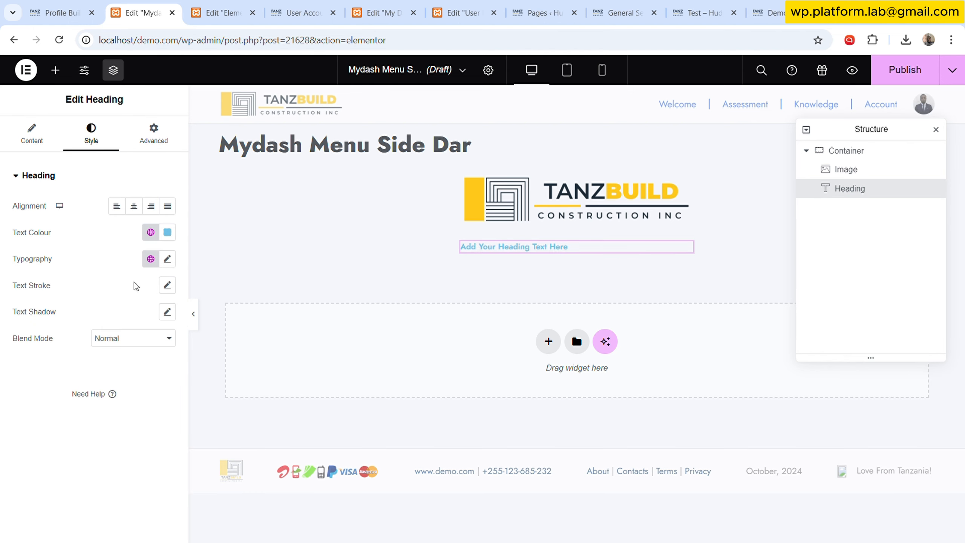
left_click(150, 259)
left_click(87, 449)
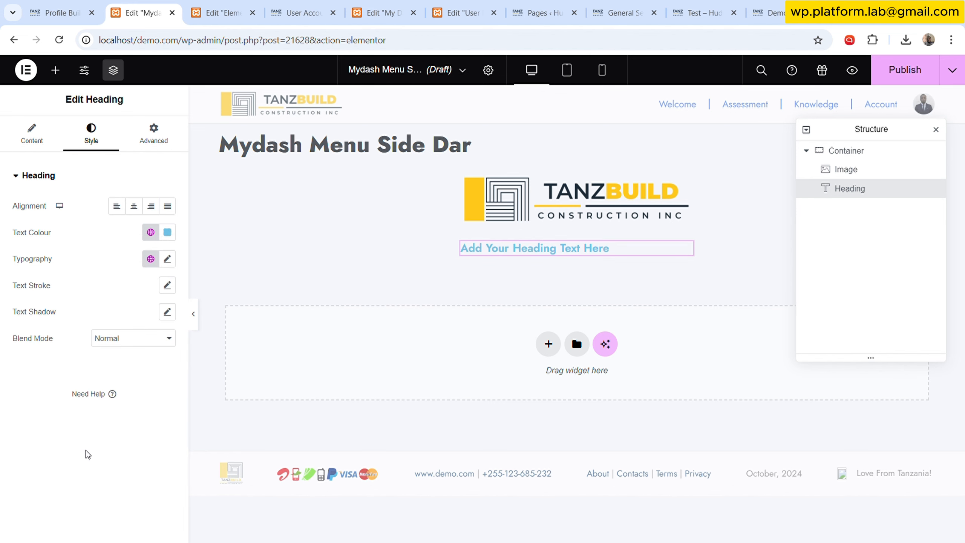
left_click(151, 259)
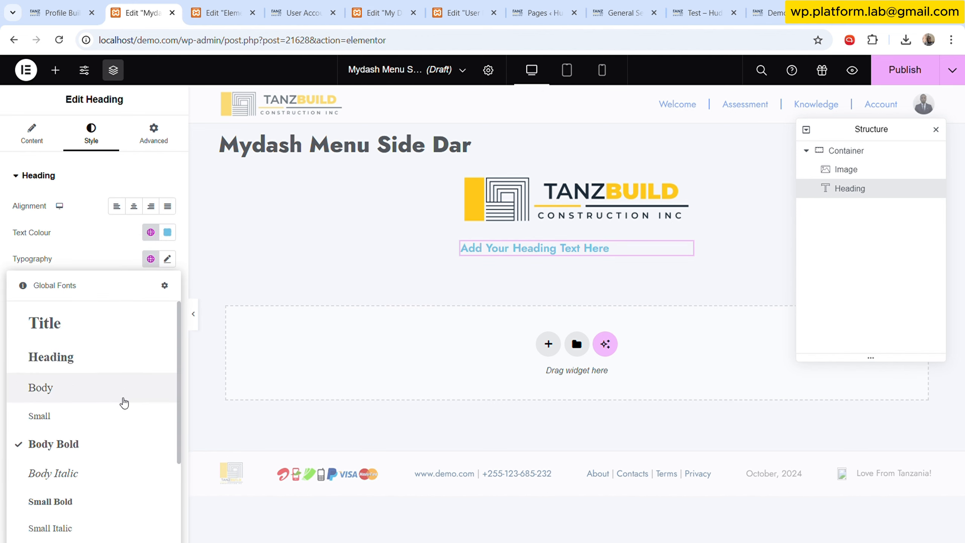
scroll(93, 459, "down", 3)
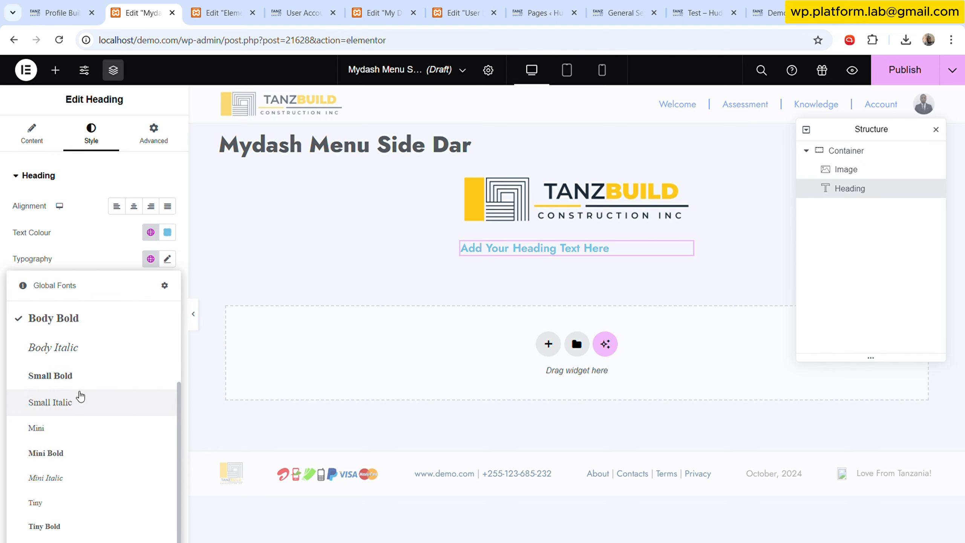
left_click(79, 378)
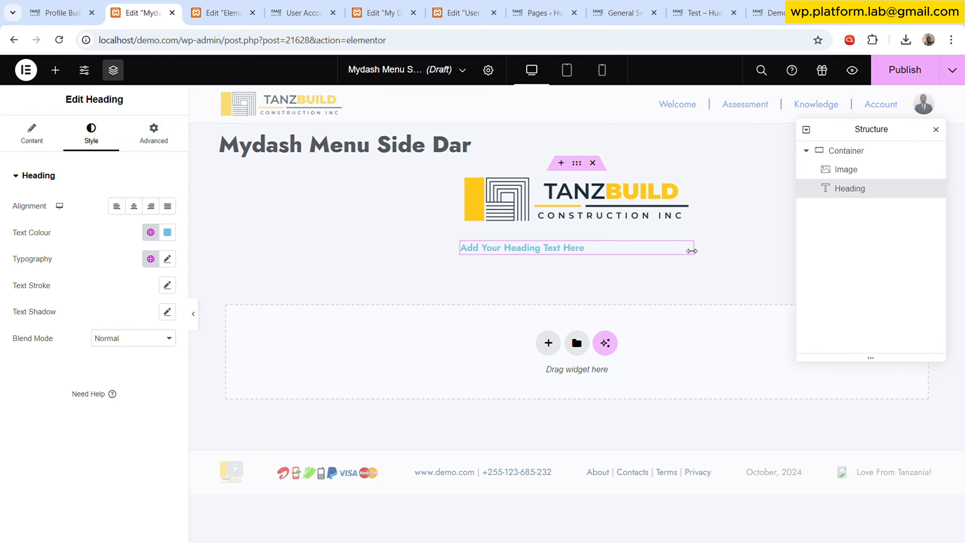
- Search for icon widgets and add an Icon List between the logo and the heading
left_click(55, 70)
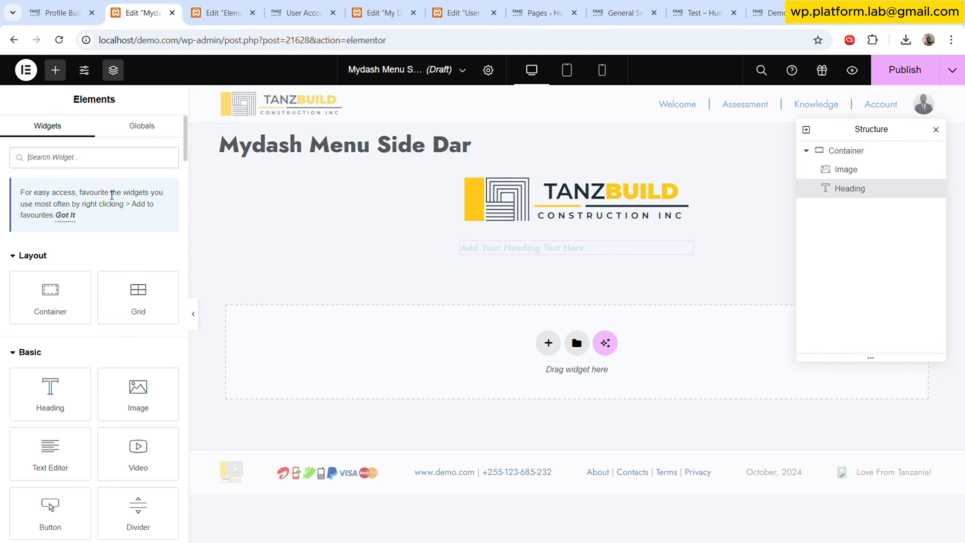
type("ico")
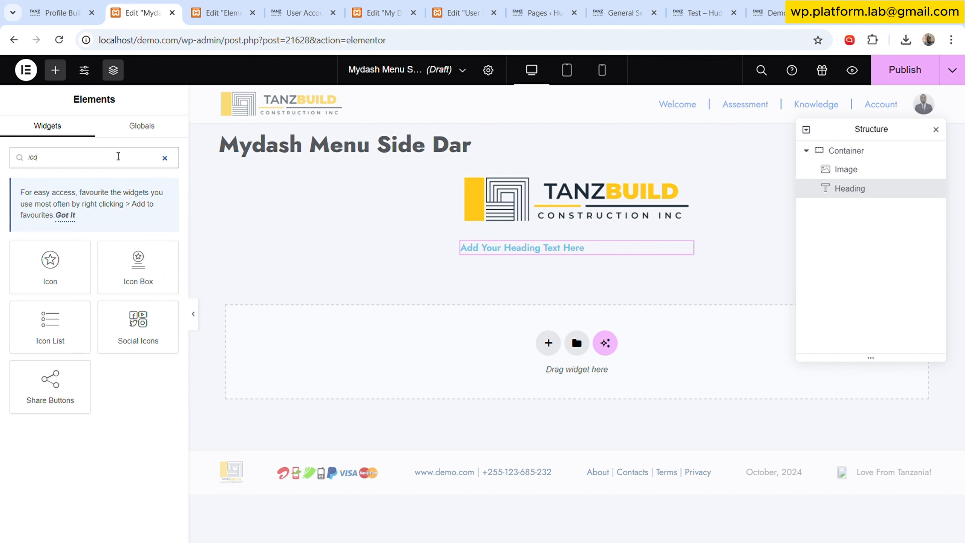
left_click_drag(88, 348, 566, 230)
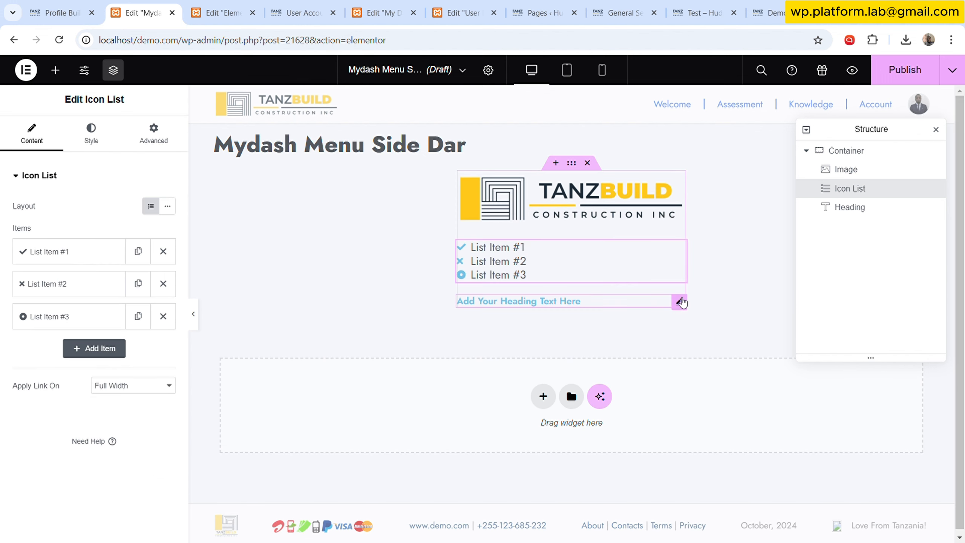
- Delete the Heading widget below the icon list
right_click(679, 300)
left_click(703, 527)
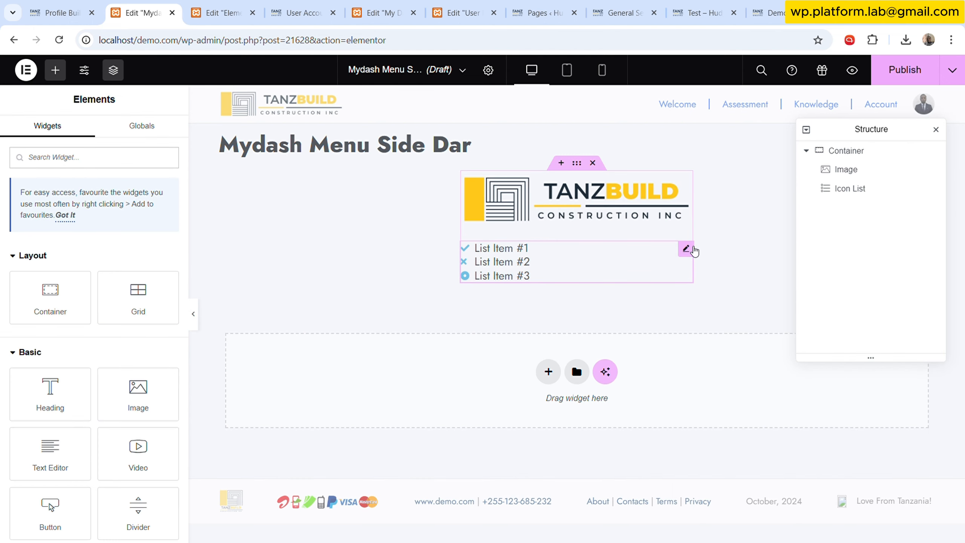
- Rename the first icon list item to Home and give it the Home icon from the icon library
left_click(666, 259)
left_click(86, 251)
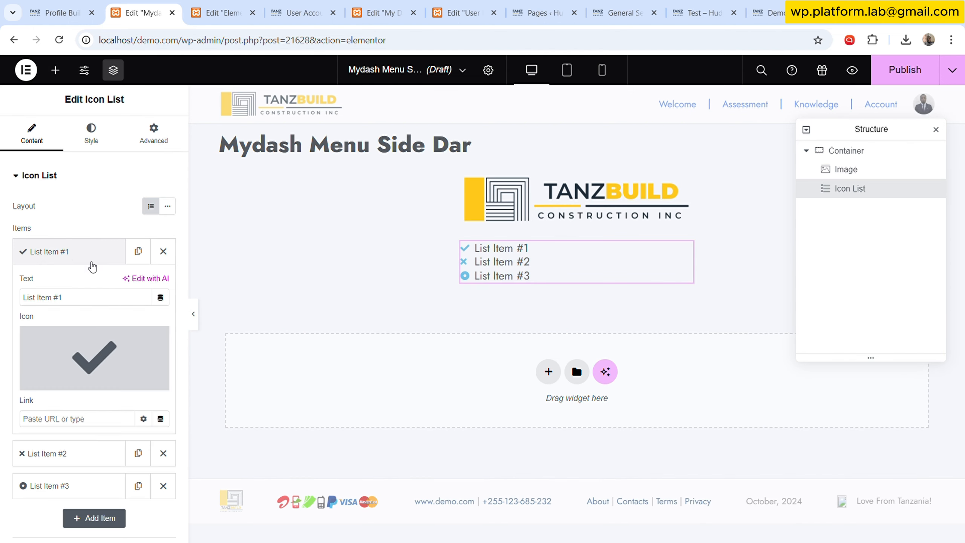
left_click(89, 302)
key("ctrl+a")
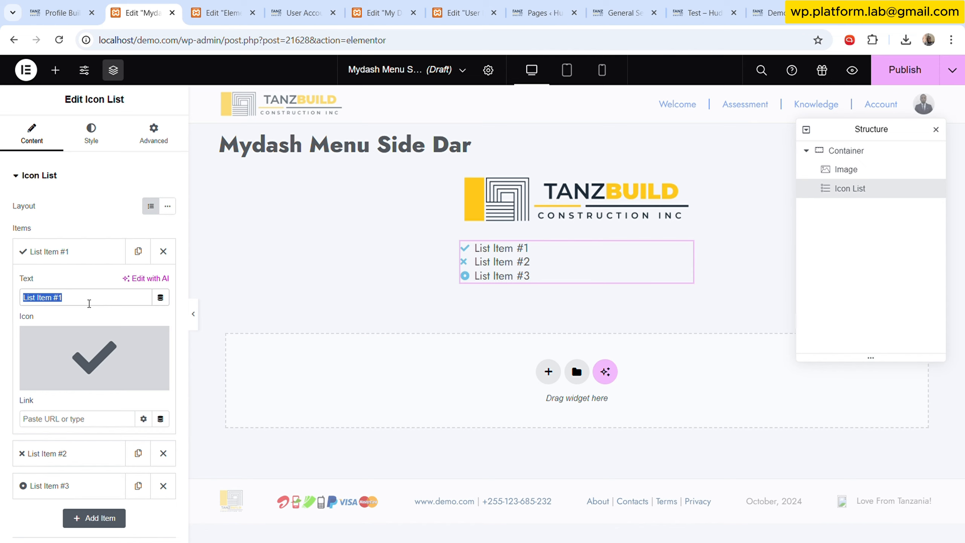
type("Home")
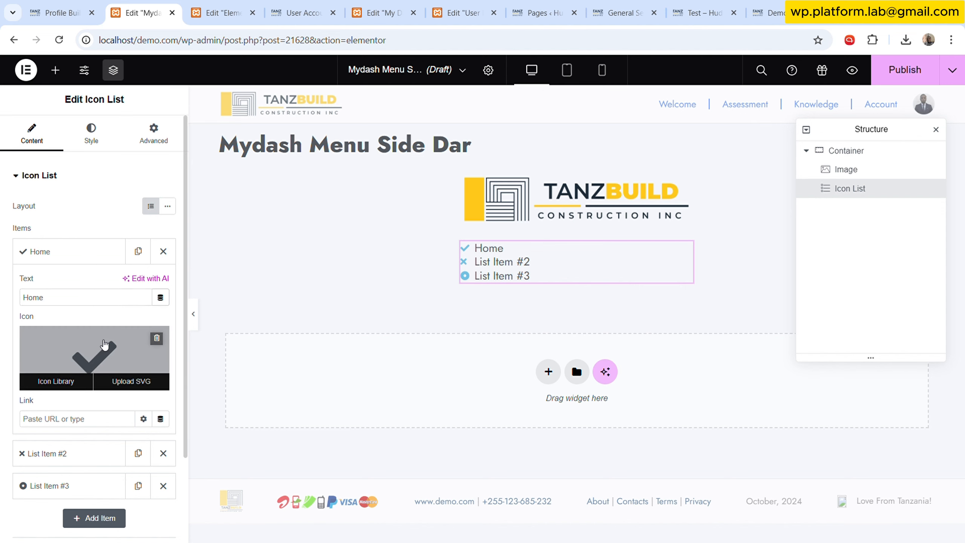
left_click(57, 380)
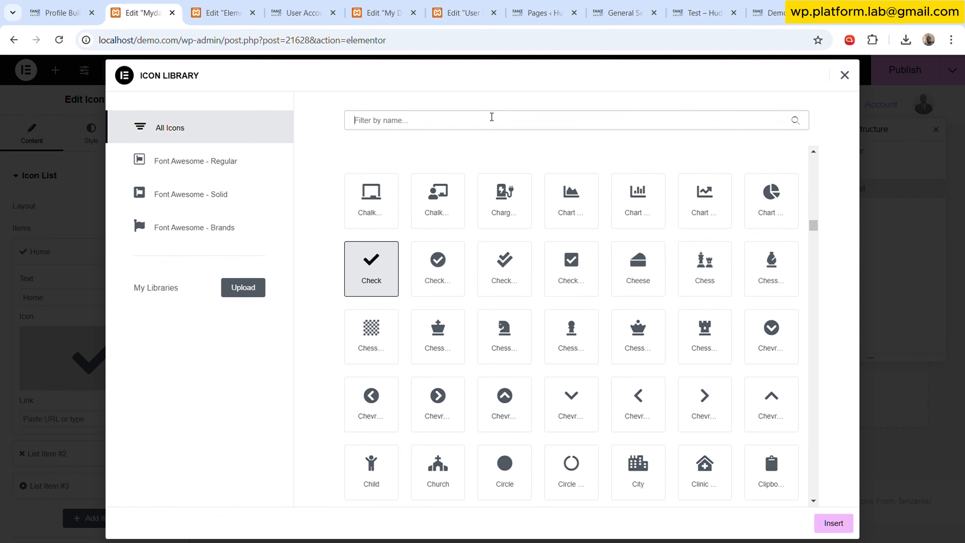
type("home")
left_click(370, 199)
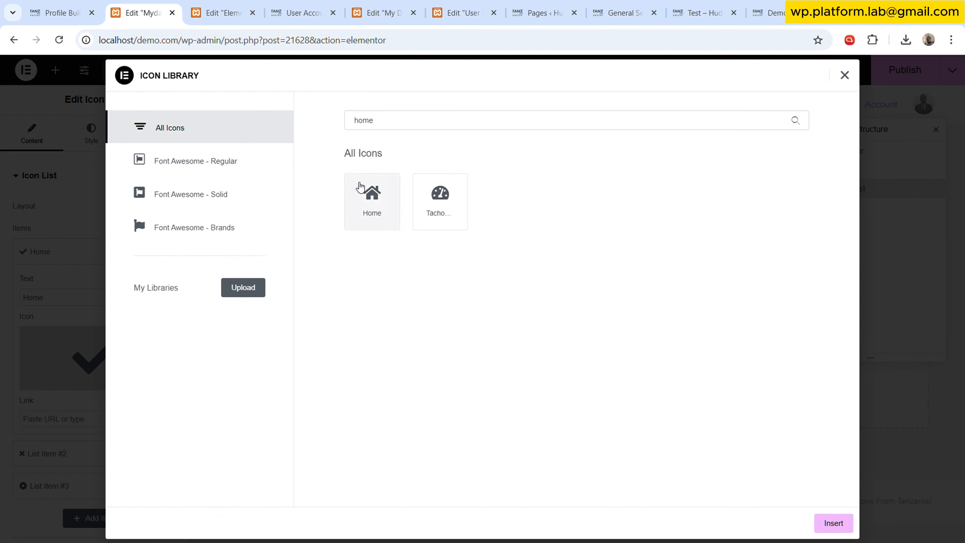
left_click(834, 523)
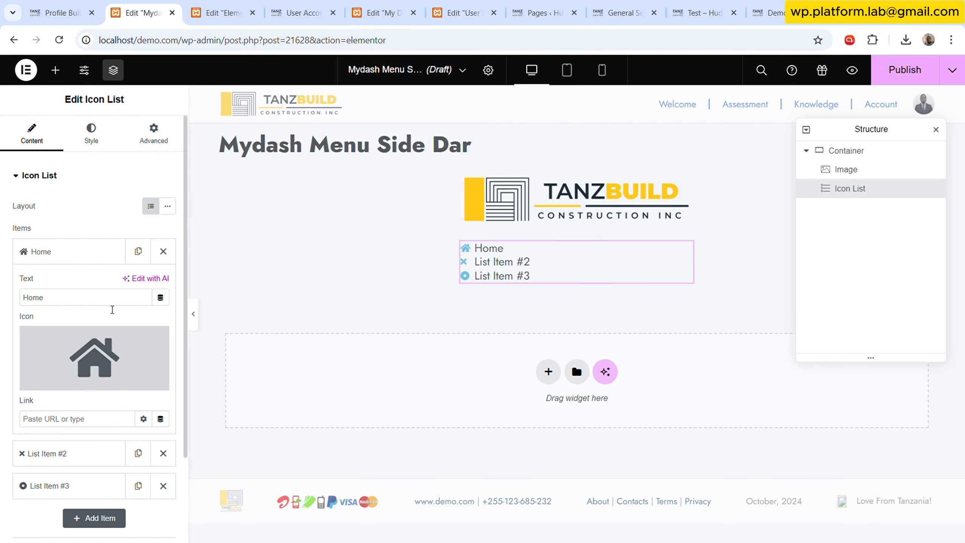
- Link the Home item to the dynamic Site URL tag
left_click(160, 418)
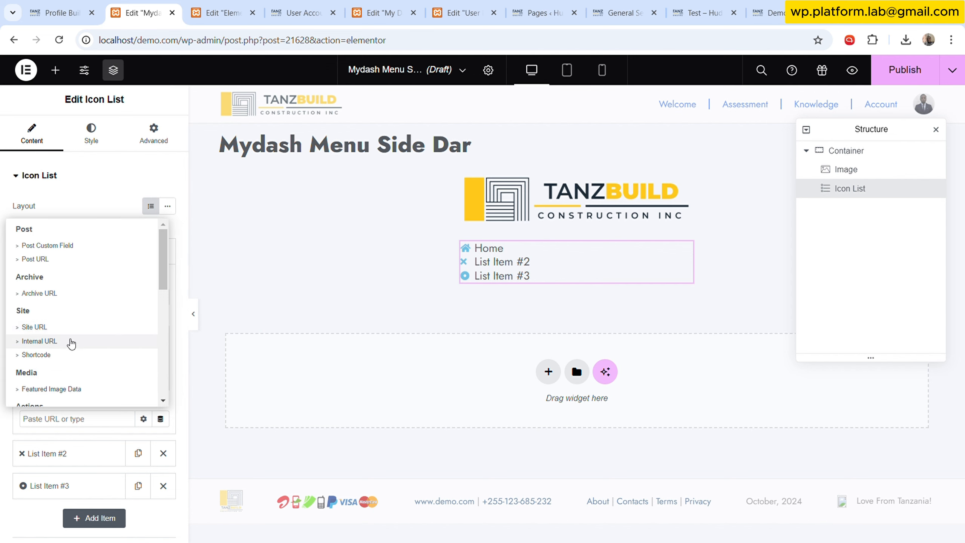
scroll(71, 354, "down", 2)
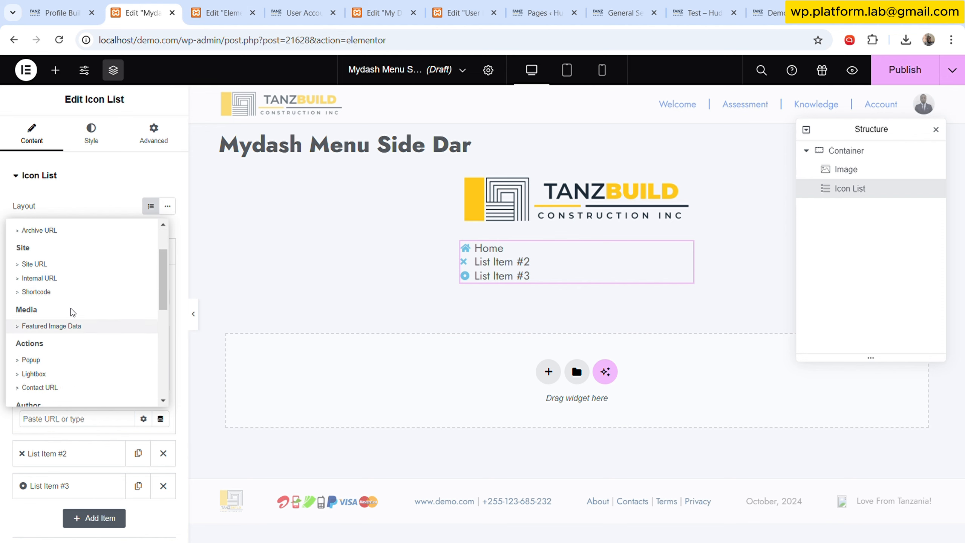
left_click(57, 266)
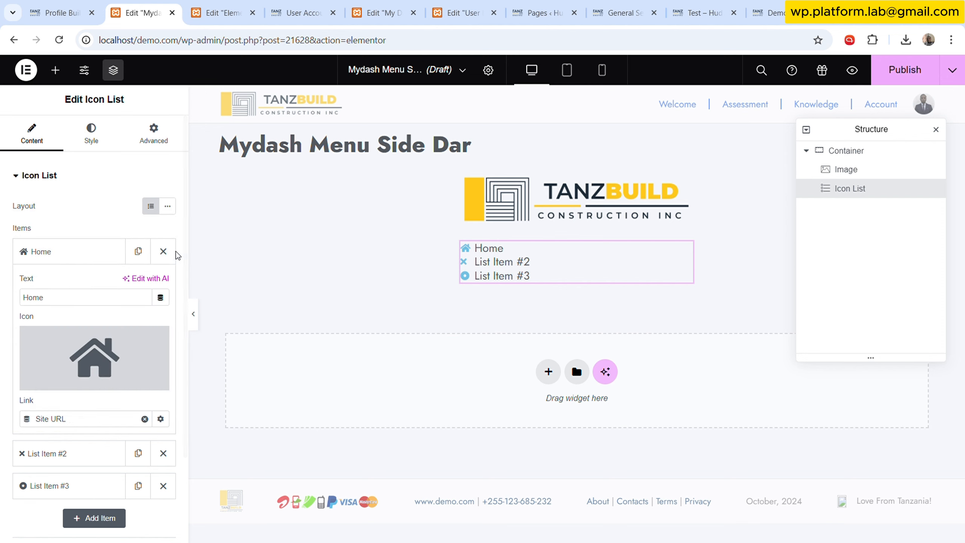
left_click(95, 251)
left_click(97, 283)
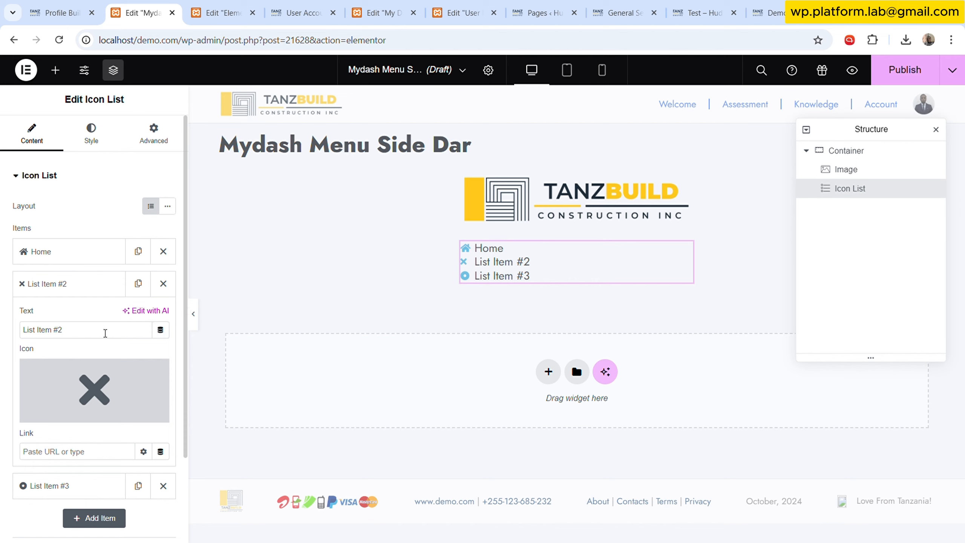
left_click(160, 329)
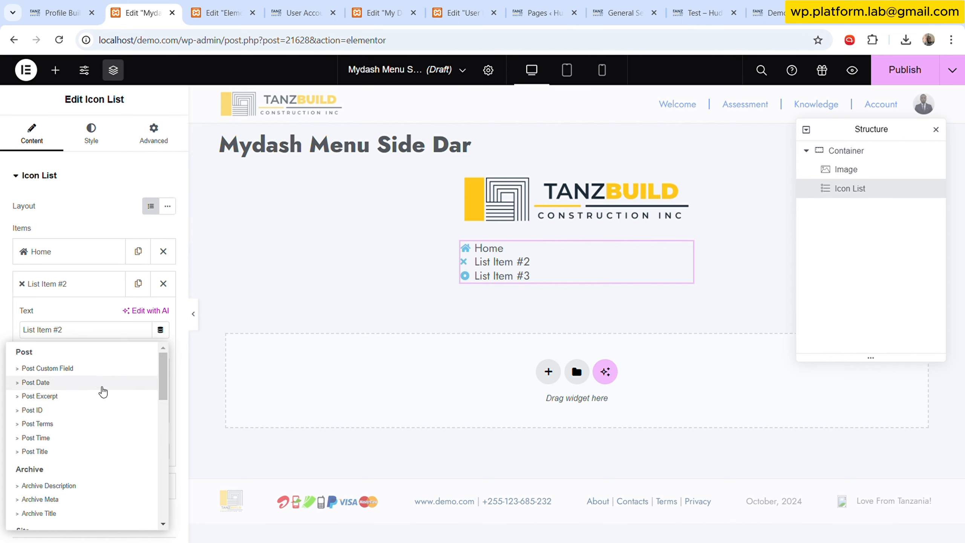
scroll(87, 418, "down", 2)
scroll(77, 439, "up", 2)
scroll(77, 440, "down", 5)
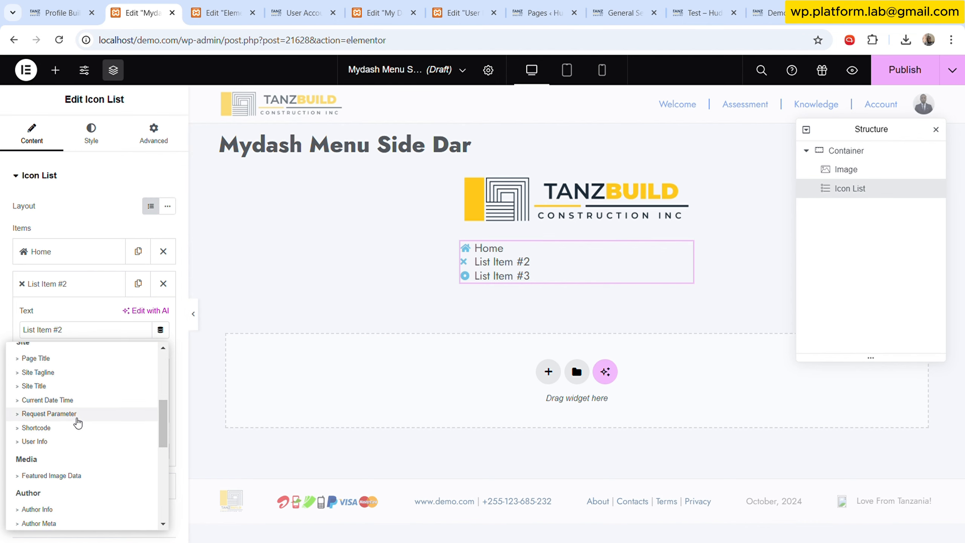
scroll(78, 402, "up", 5)
left_click(91, 298)
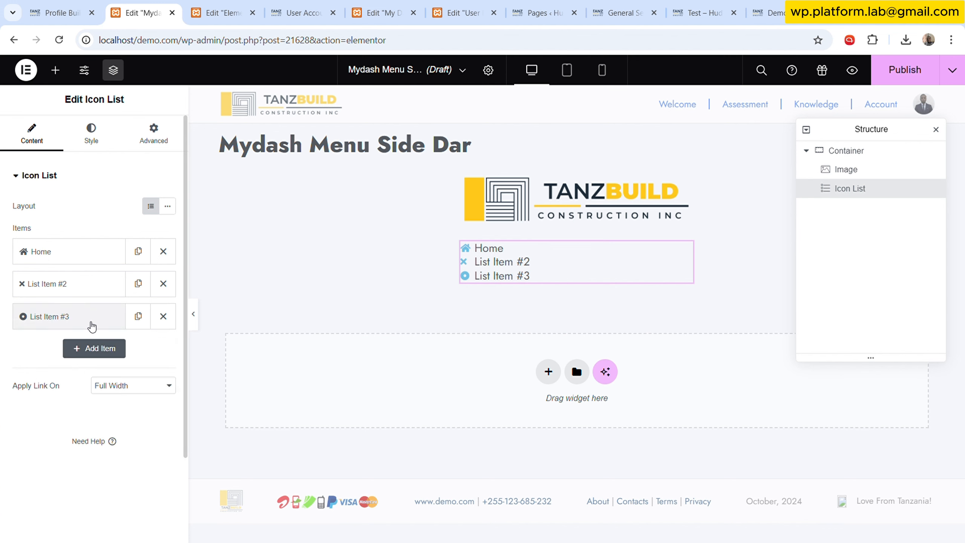
- Rename the second icon list item to My Dash
left_click(86, 317)
left_click(83, 289)
left_click(99, 340)
key("ctrl+a")
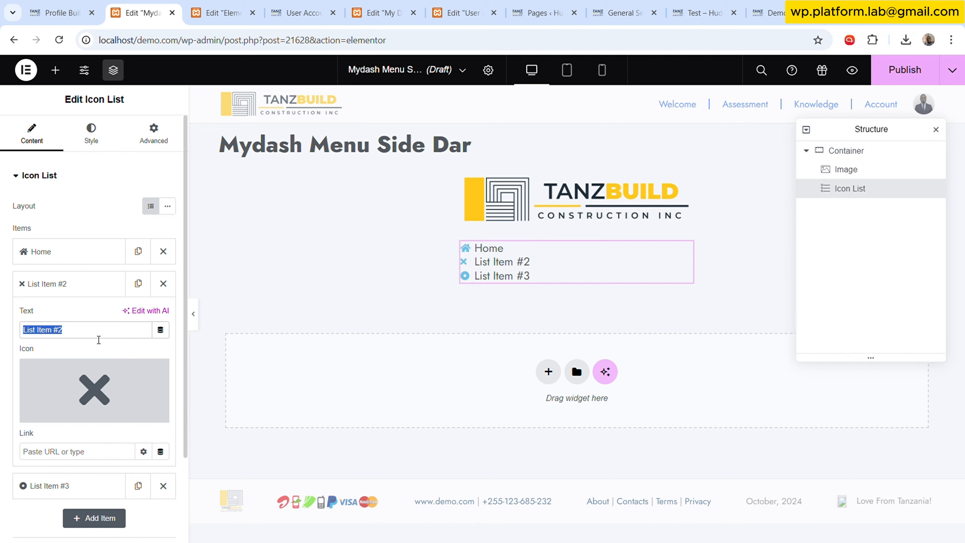
type("Dah")
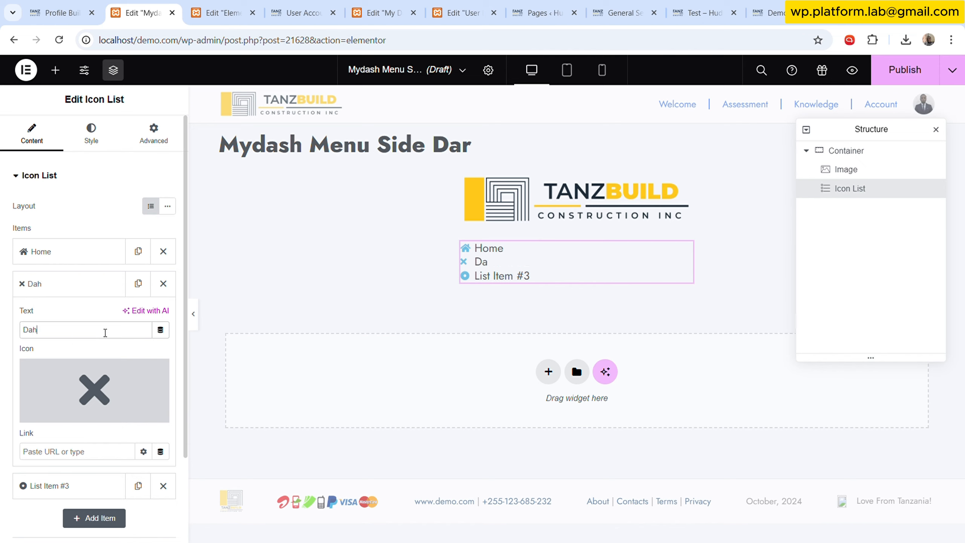
key("BackSpace")
type("sh")
key("BackSpace")
key("BackSpace")
key("BackSpace")
key("BackSpace")
type("My ")
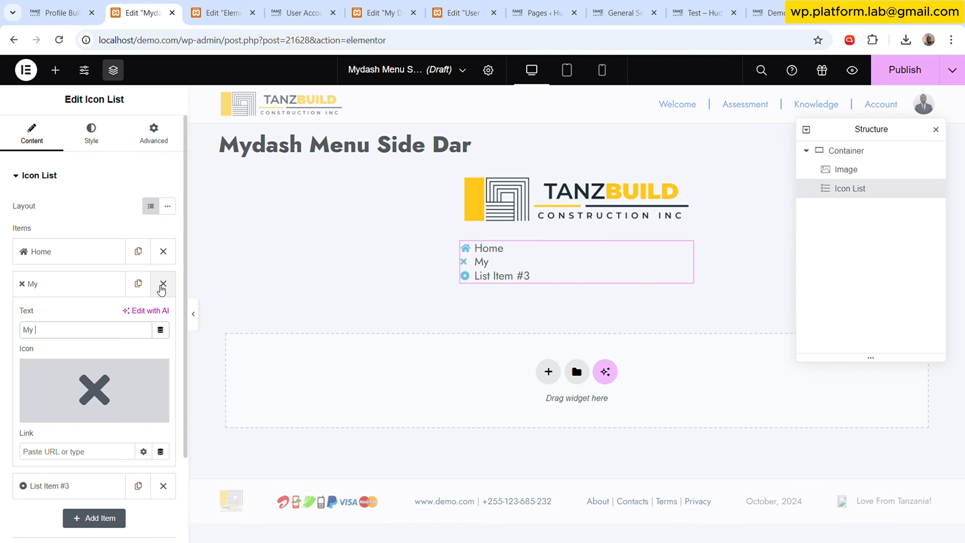
type("Dash")
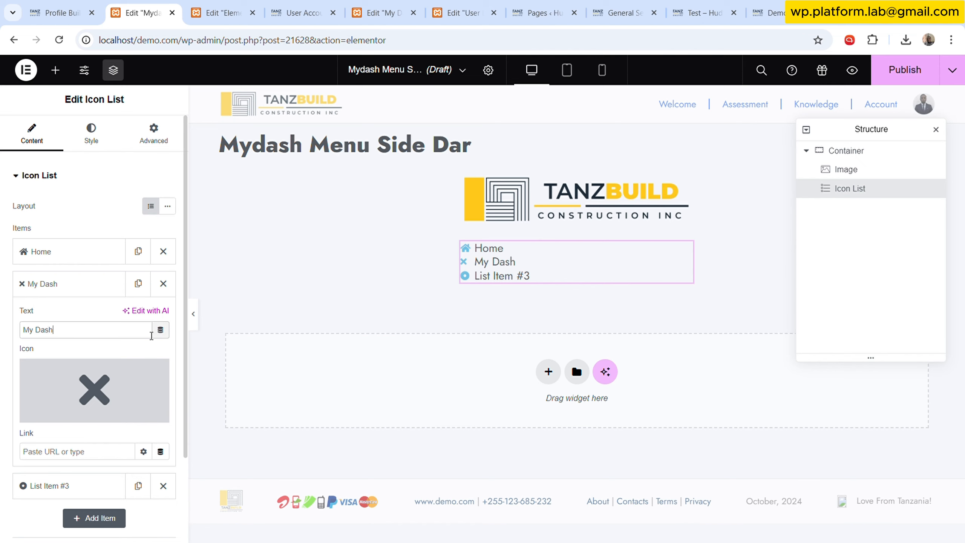
- Set the My Dash item's icon to Th large from the icon library
left_click(99, 384)
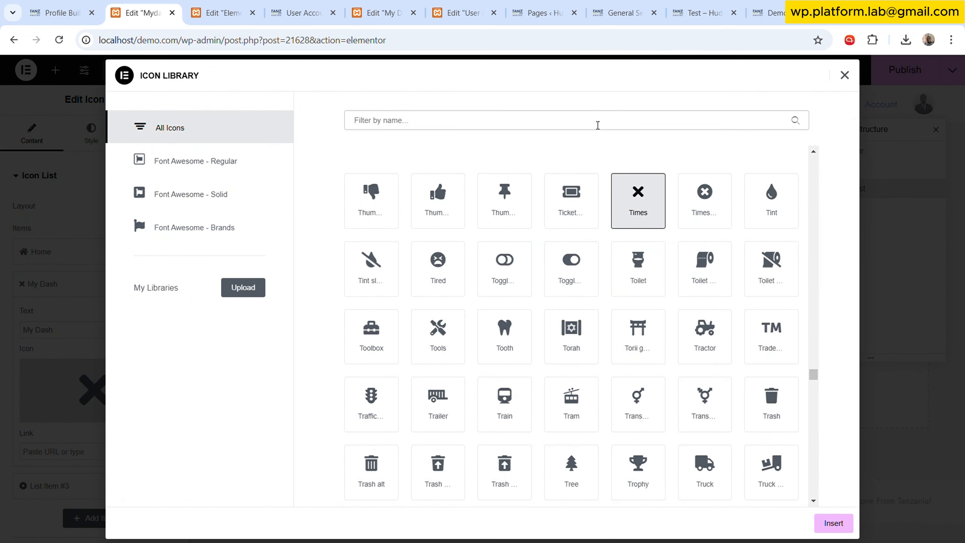
type("th")
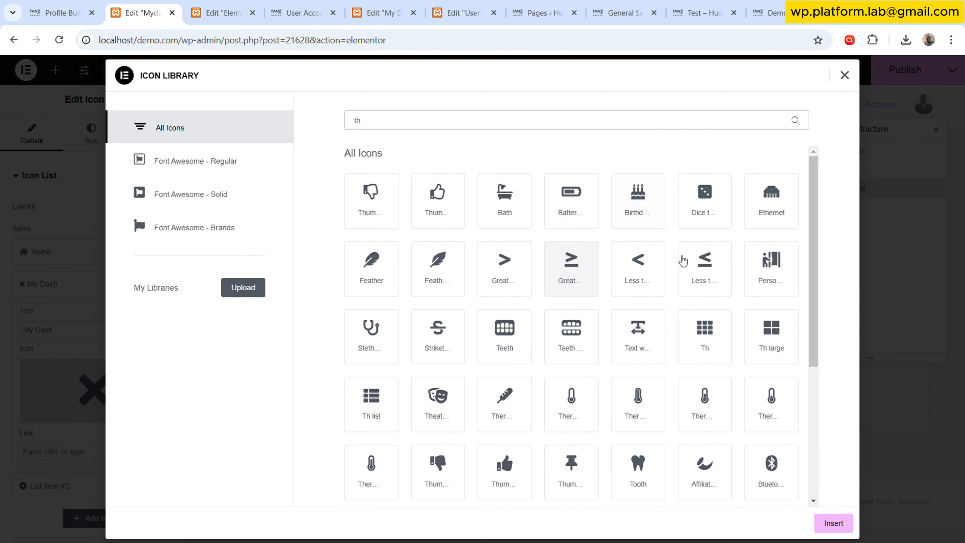
left_click(792, 351)
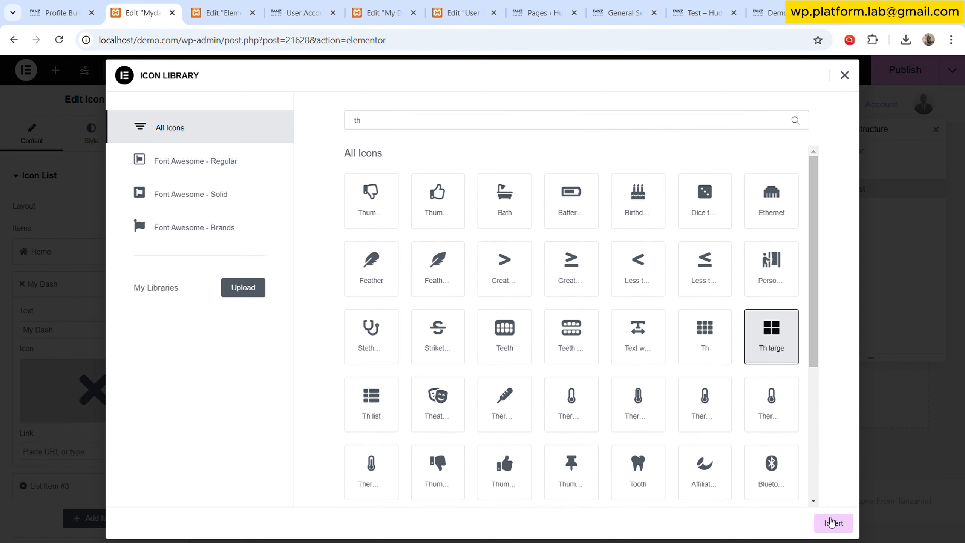
left_click(832, 523)
- Delete the third list item from the icon list
left_click(129, 293)
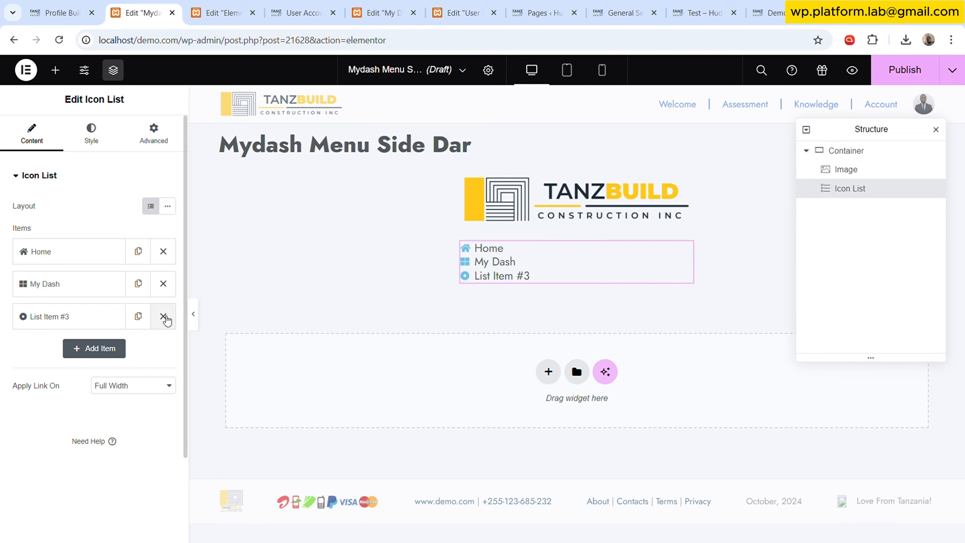
left_click(163, 316)
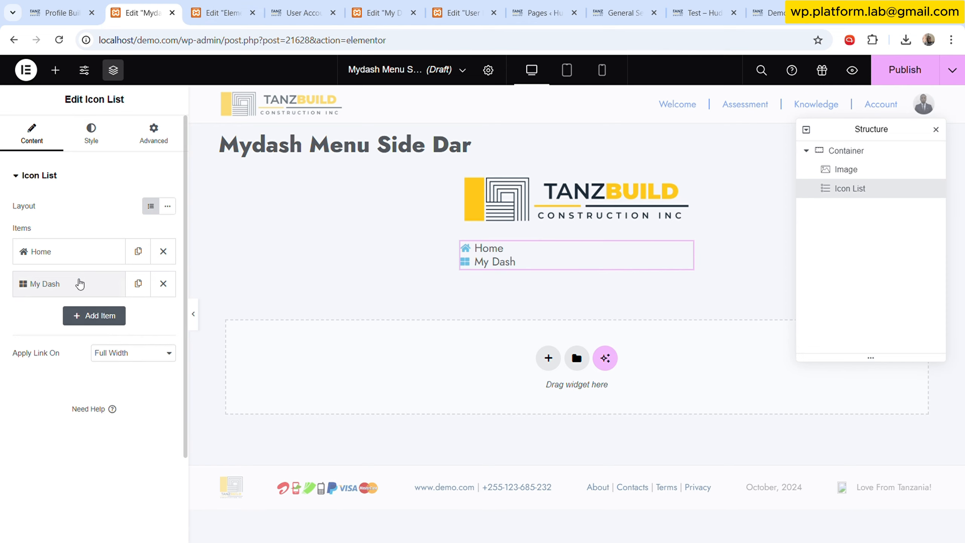
- Review the header template and the user dashboard template in the other tabs for reference
left_click(224, 13)
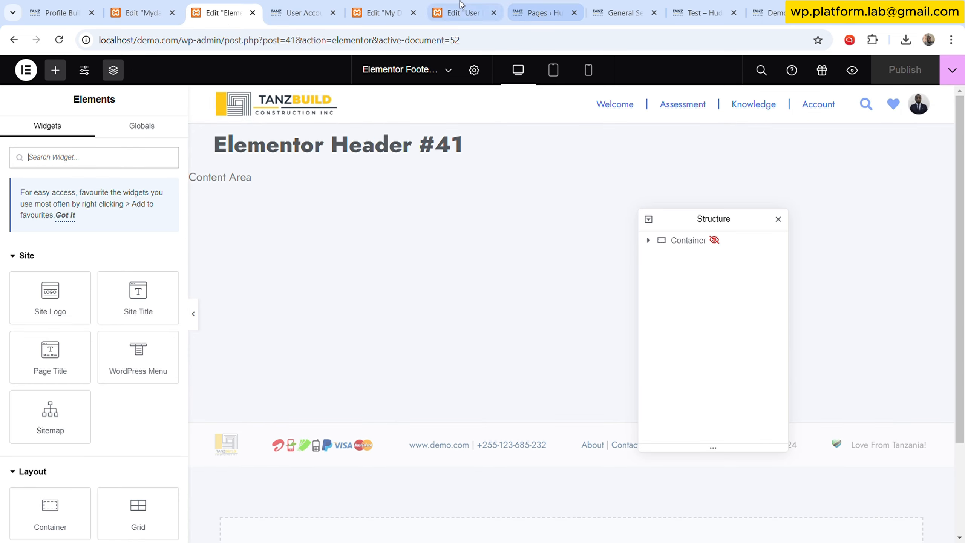
left_click(380, 12)
left_click(459, 5)
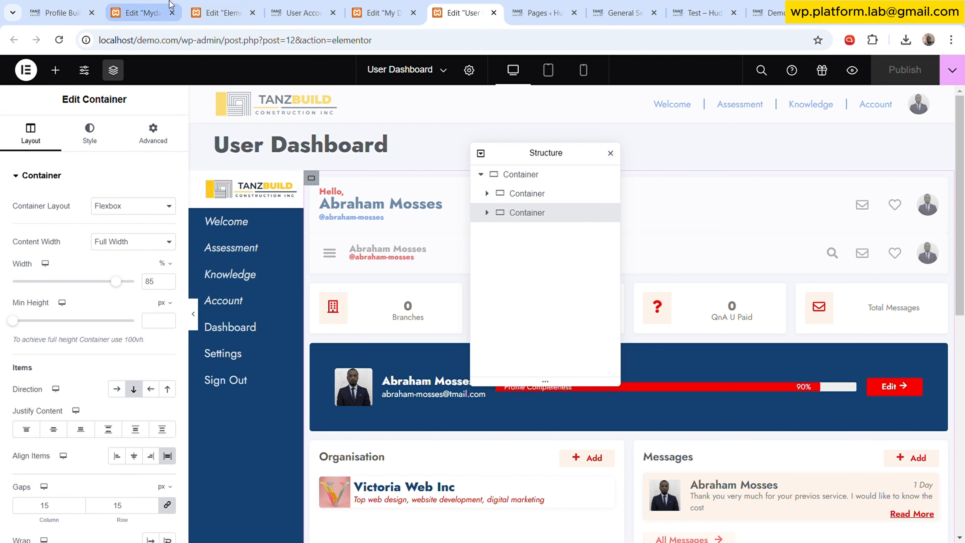
left_click(144, 4)
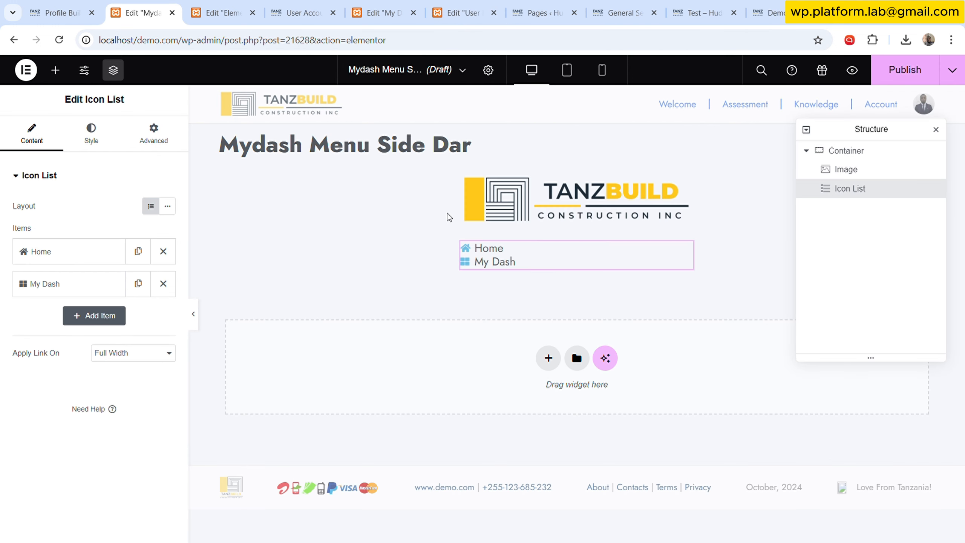
- Left-align the icon list and set its icon colour to the White global colour
left_click(102, 133)
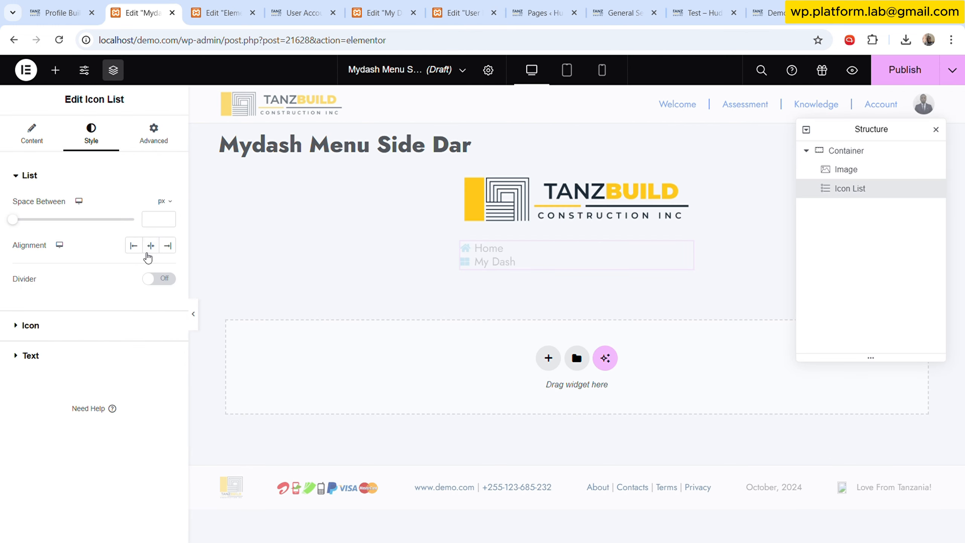
left_click(134, 245)
left_click(125, 327)
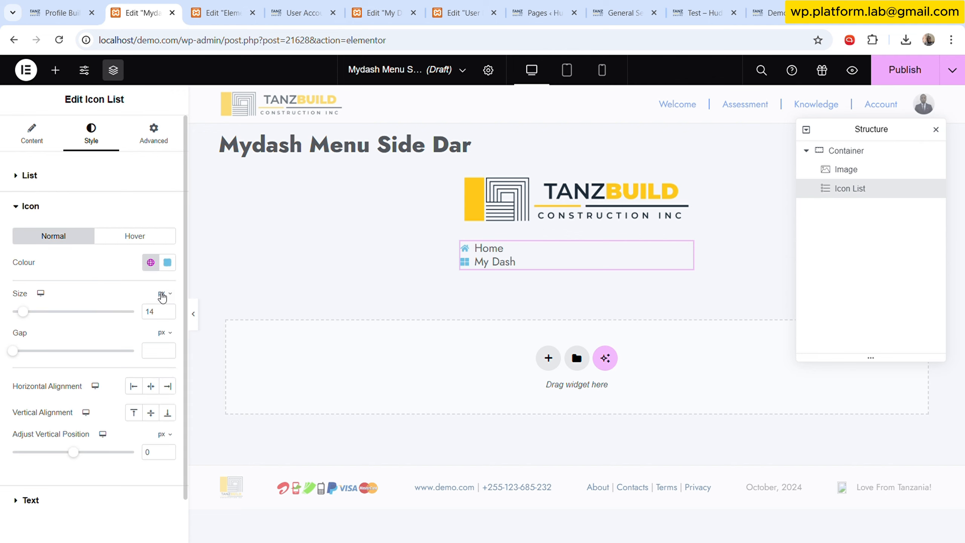
left_click(151, 263)
scroll(57, 455, "down", 5)
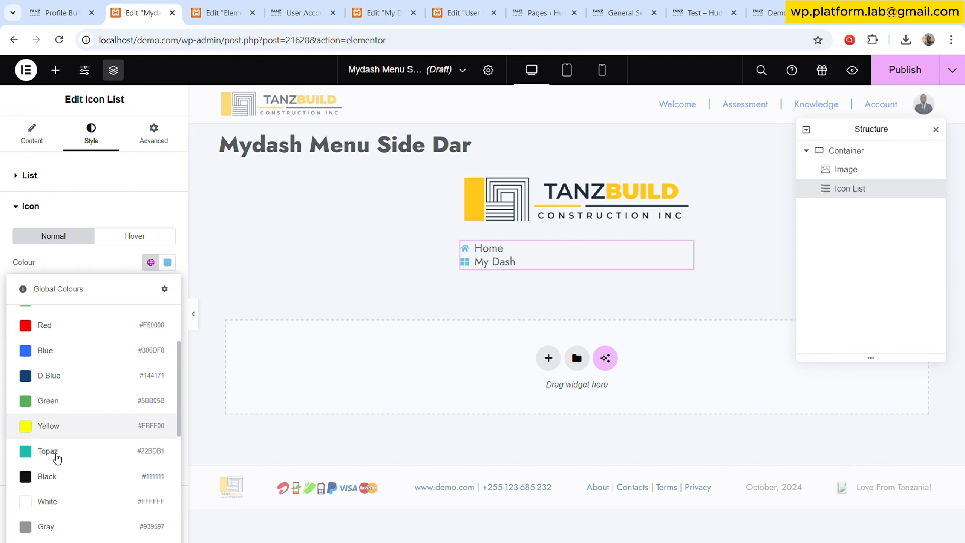
left_click(60, 404)
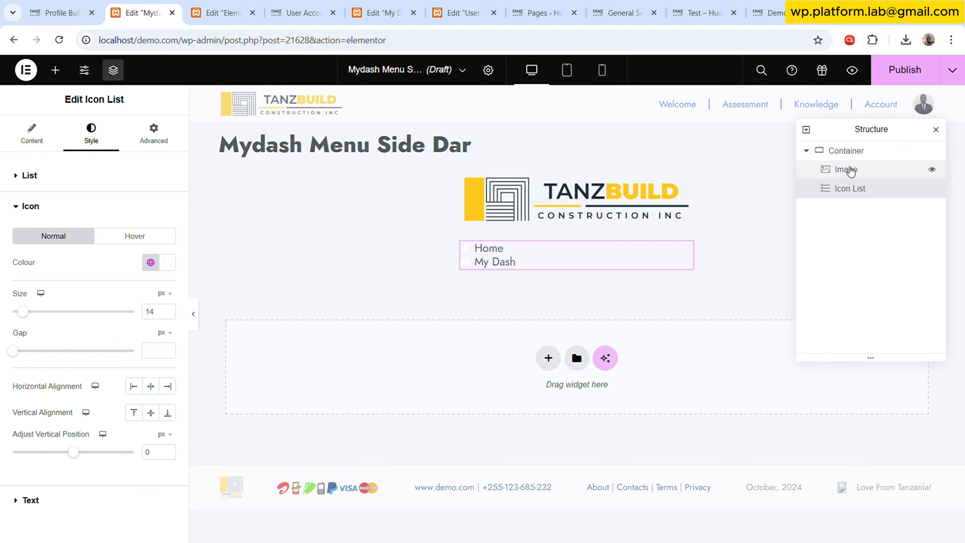
- Give the menu container a classic background using the D.Blue global colour
left_click(847, 151)
left_click(91, 141)
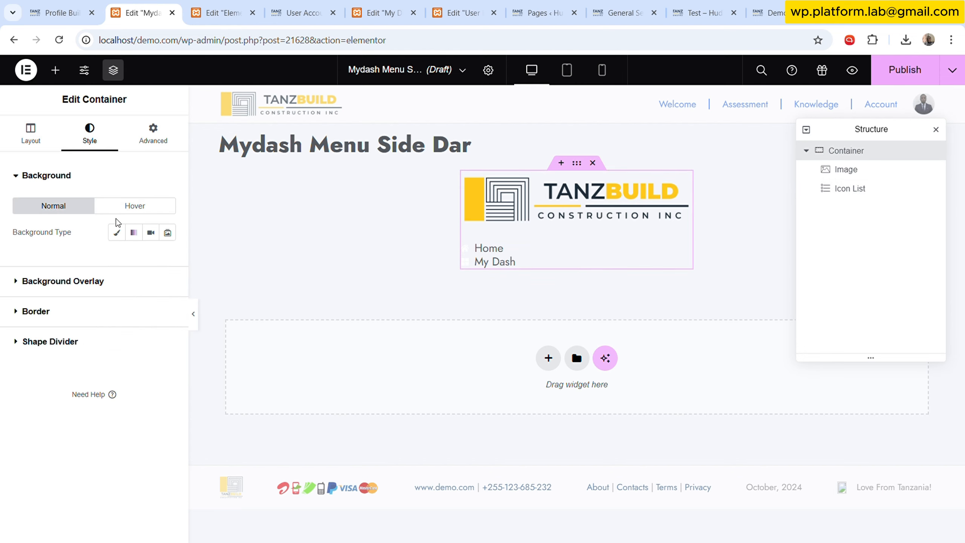
left_click(116, 232)
left_click(151, 258)
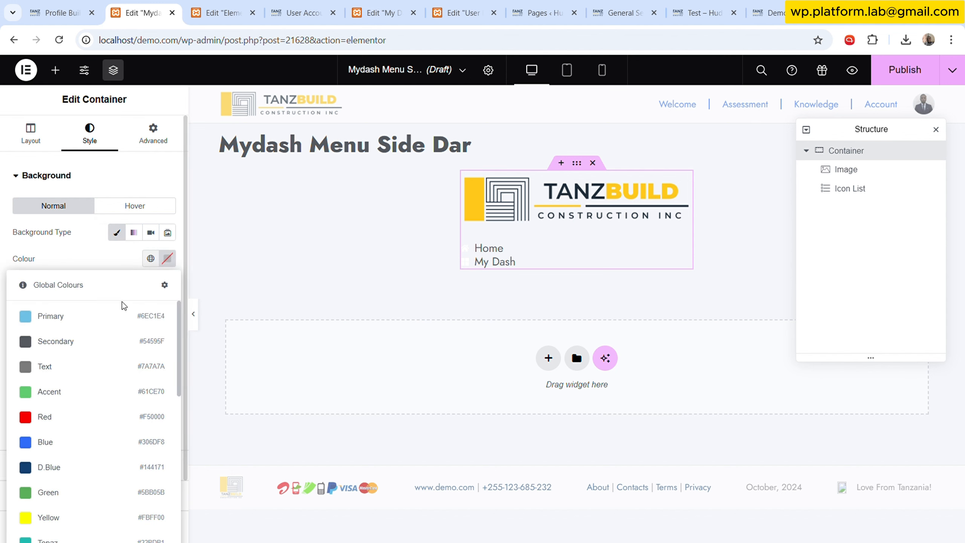
left_click(42, 466)
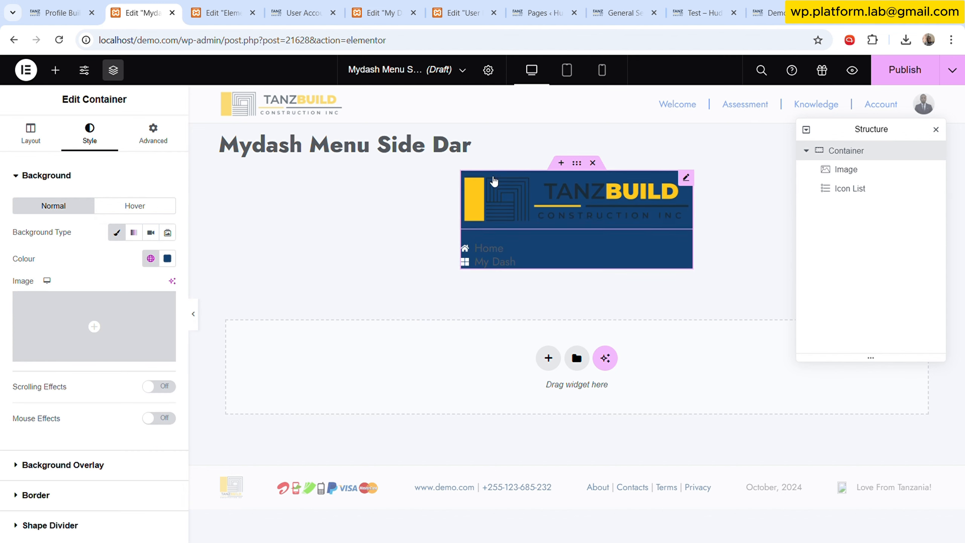
- Give the logo image a classic background using the White global colour
left_click(687, 177)
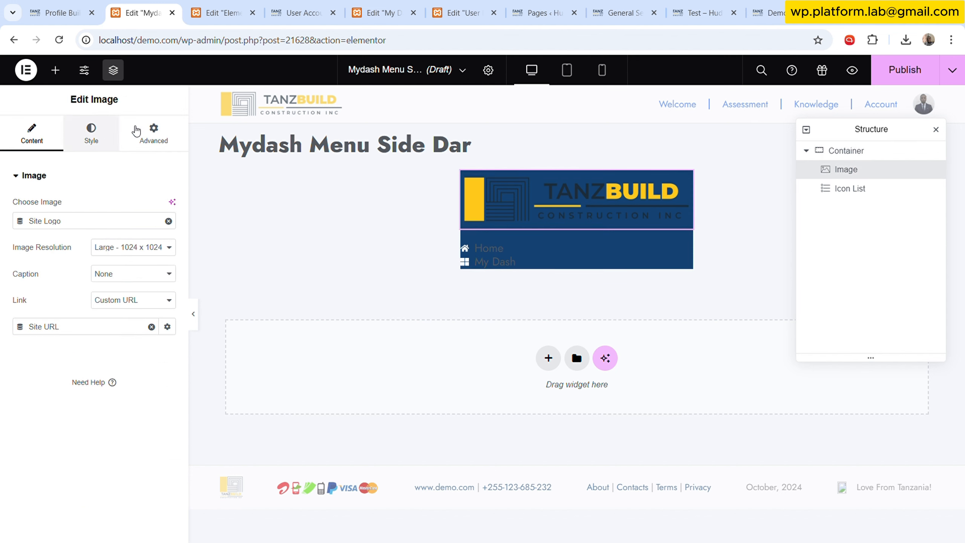
left_click(153, 132)
scroll(106, 382, "down", 3)
scroll(106, 382, "down", 5)
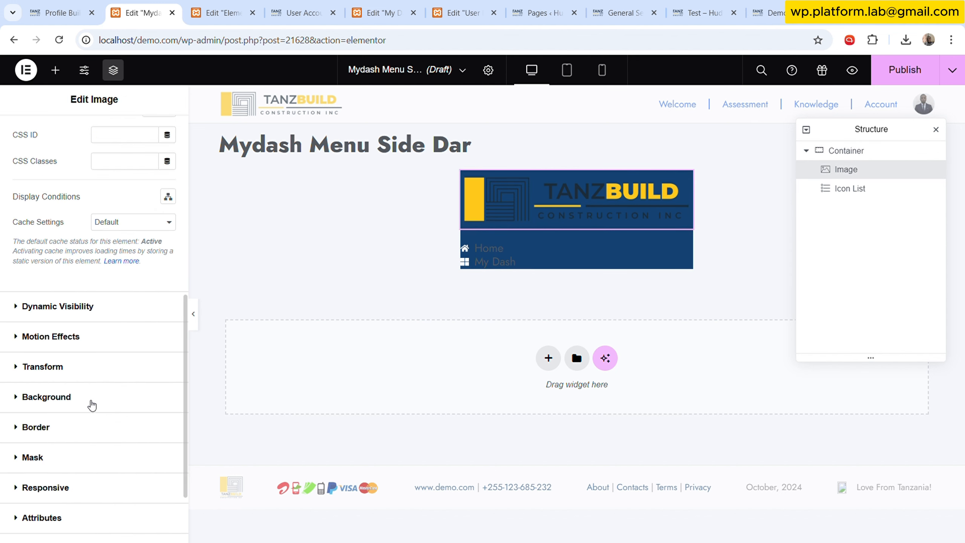
left_click(137, 397)
left_click(150, 353)
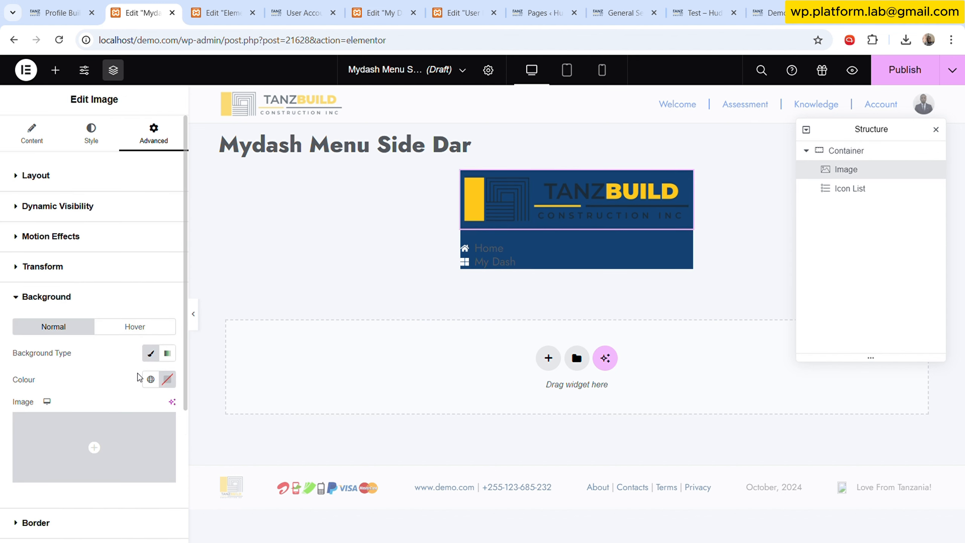
left_click(150, 379)
scroll(77, 228, "down", 3)
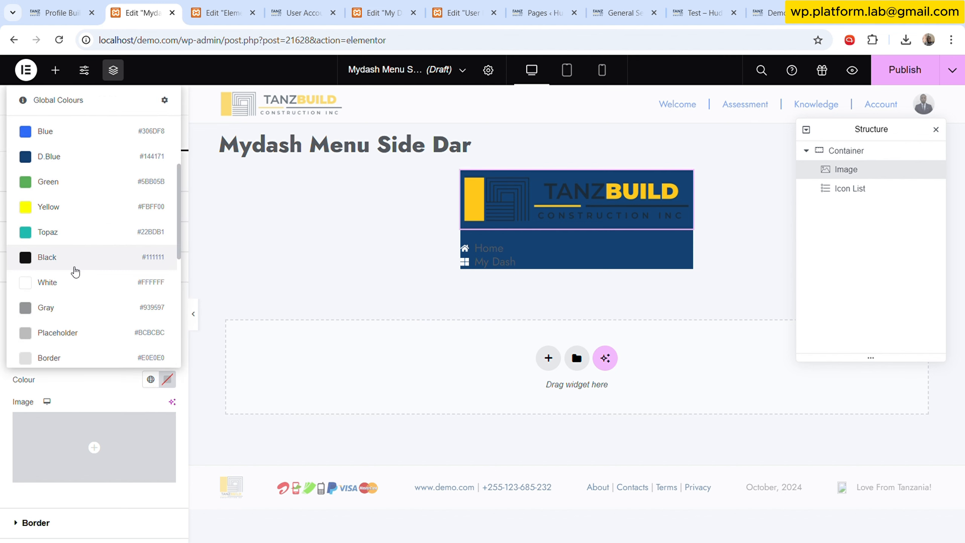
left_click(68, 290)
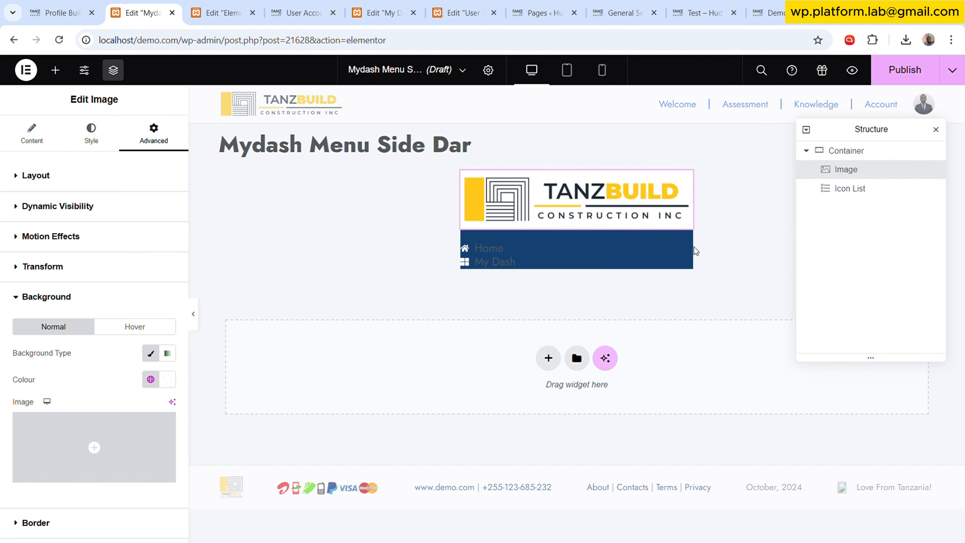
- Set the icon list's text colour to the White global colour
mouse_move(686, 253)
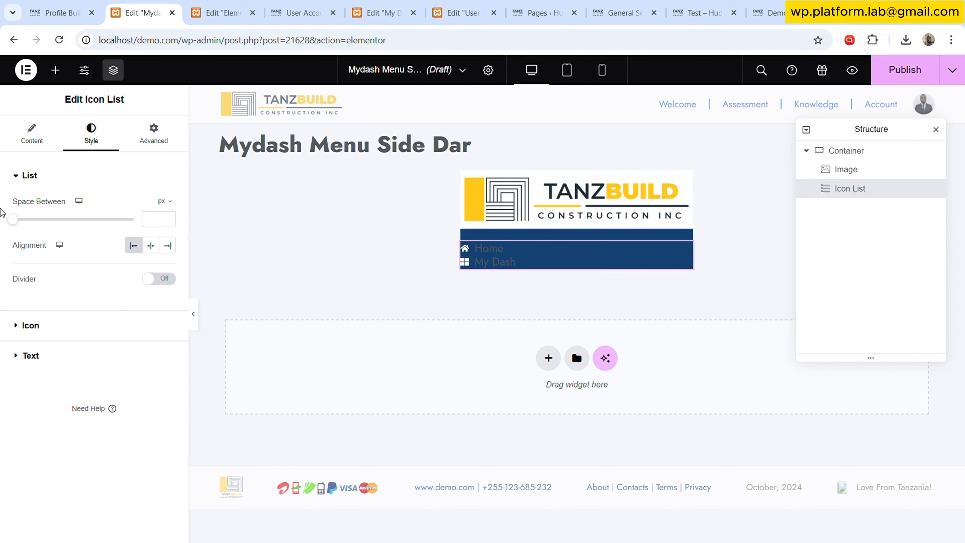
left_click(57, 134)
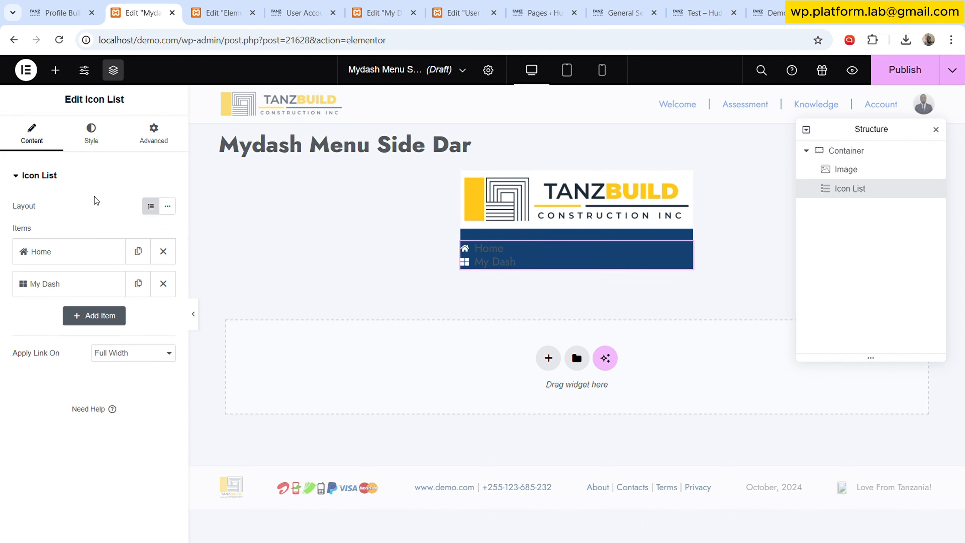
left_click(93, 137)
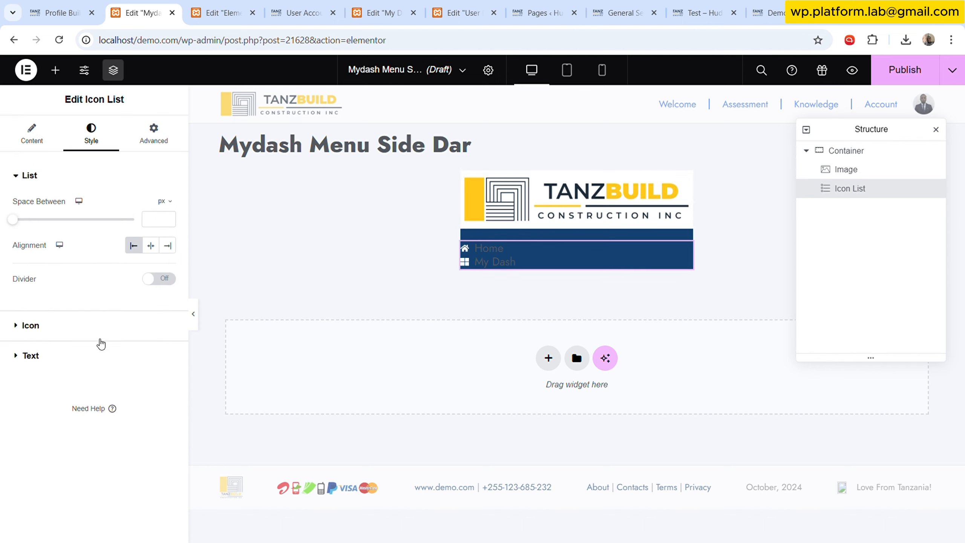
left_click(99, 356)
left_click(151, 266)
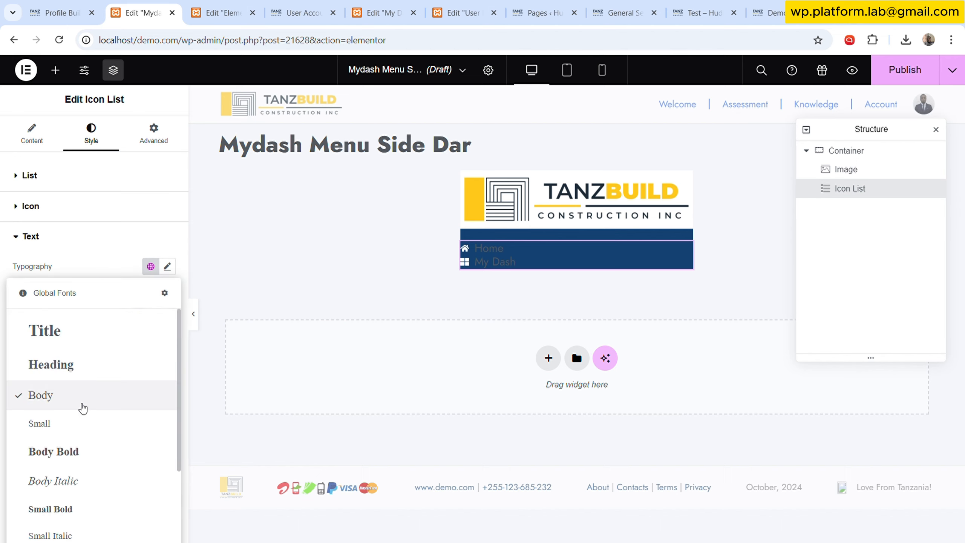
left_click(133, 254)
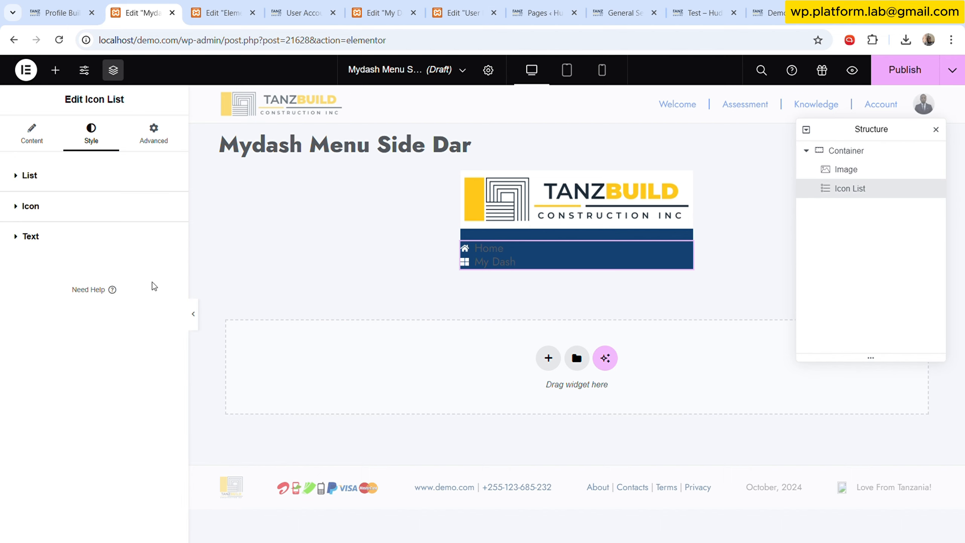
left_click(131, 252)
left_click(152, 347)
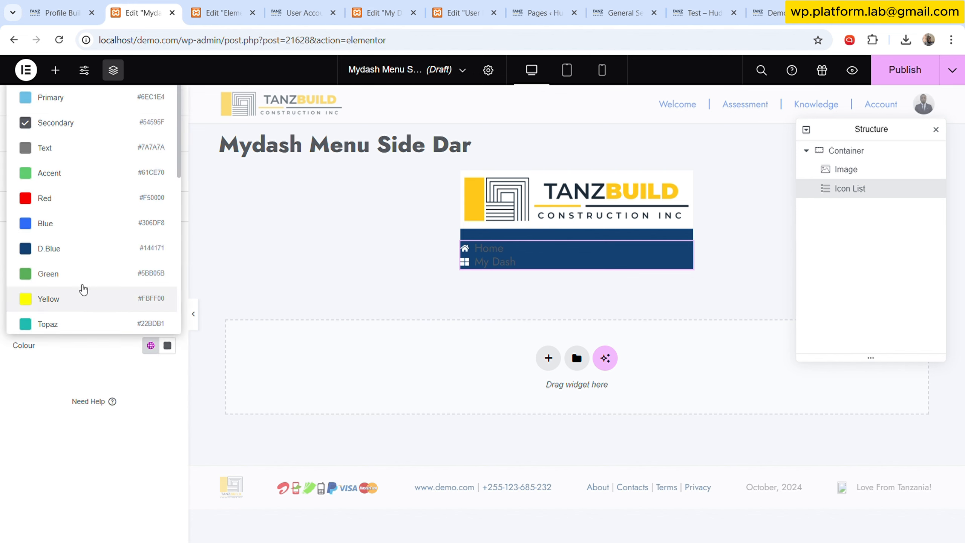
scroll(84, 272, "down", 2)
left_click(78, 304)
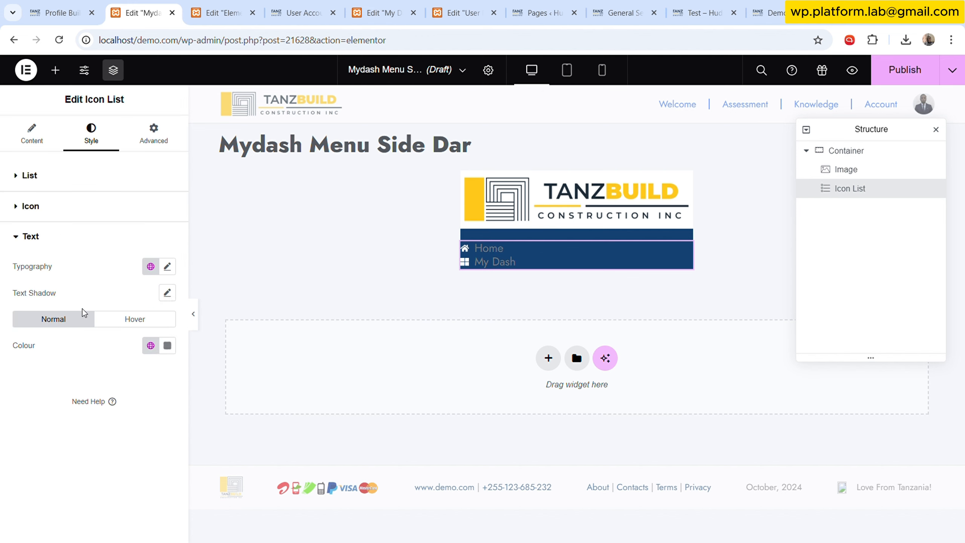
- Set the icon list's text hover colour to the Yellow global colour
left_click(125, 319)
left_click(151, 346)
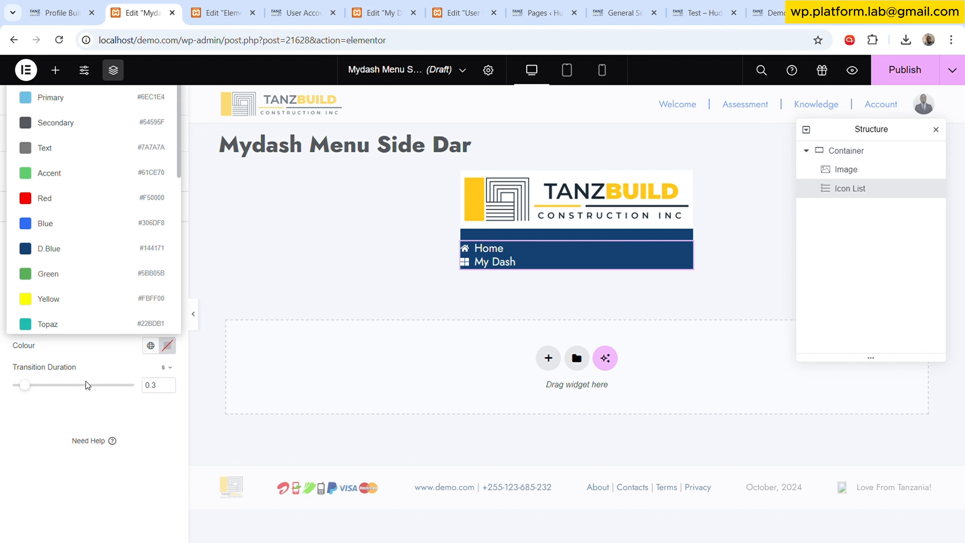
left_click(68, 305)
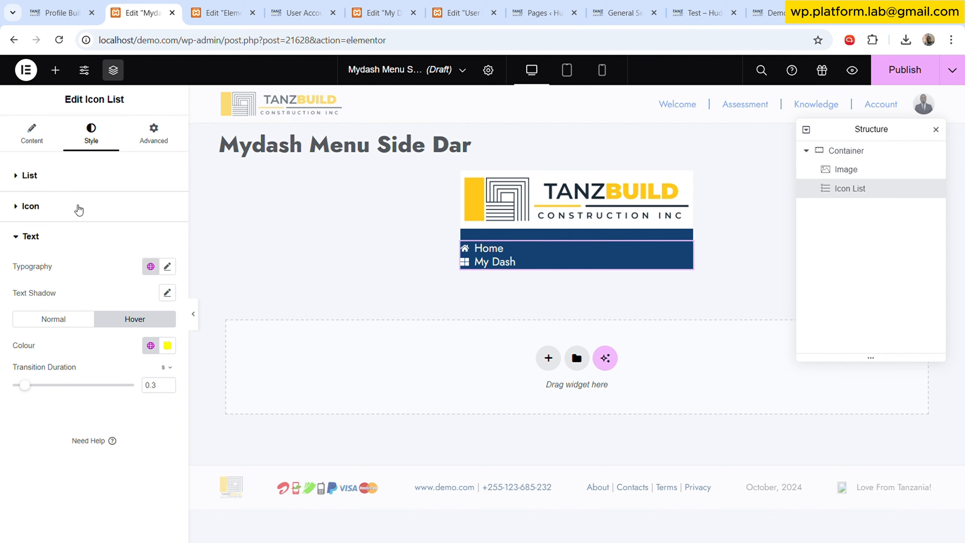
- Set the icon list's icon size to 18 px and the icon gap to 5 px
left_click(78, 209)
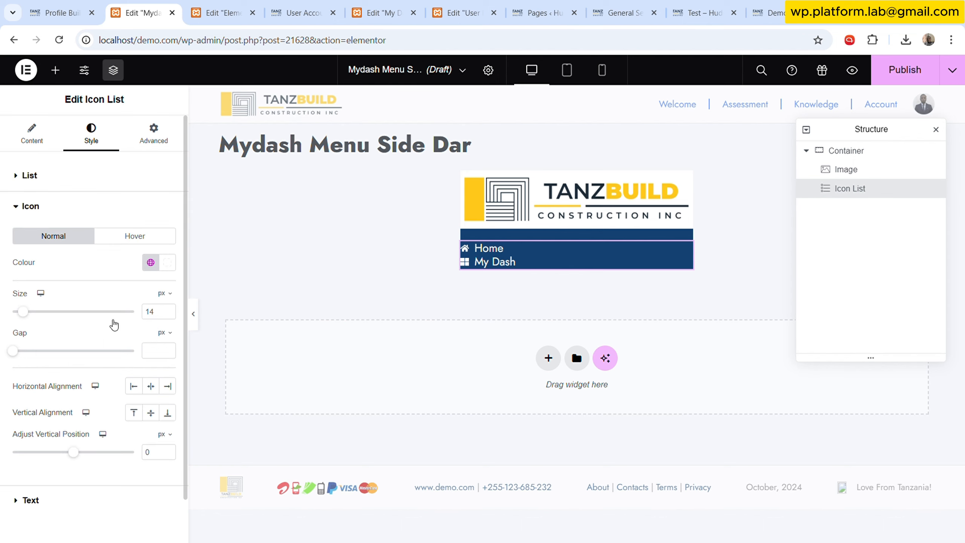
left_click(168, 309)
left_click(168, 309)
left_click(167, 309)
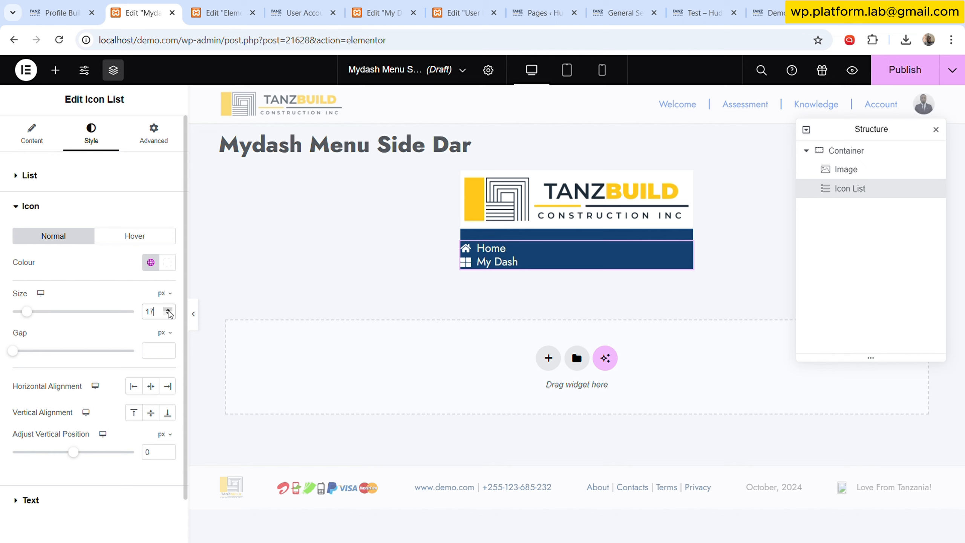
left_click(167, 309)
left_click_drag(14, 351, 26, 352)
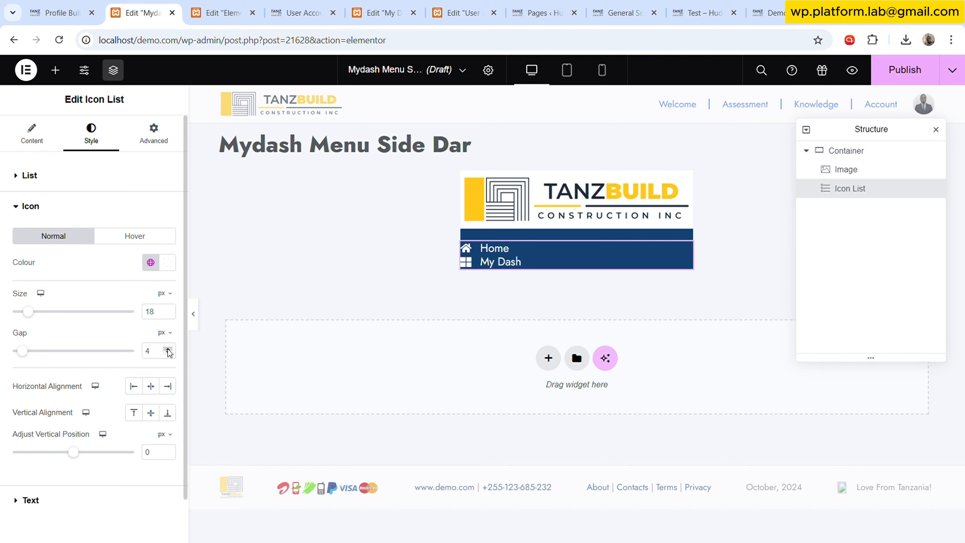
left_click(167, 348)
left_click(168, 348)
left_click(167, 348)
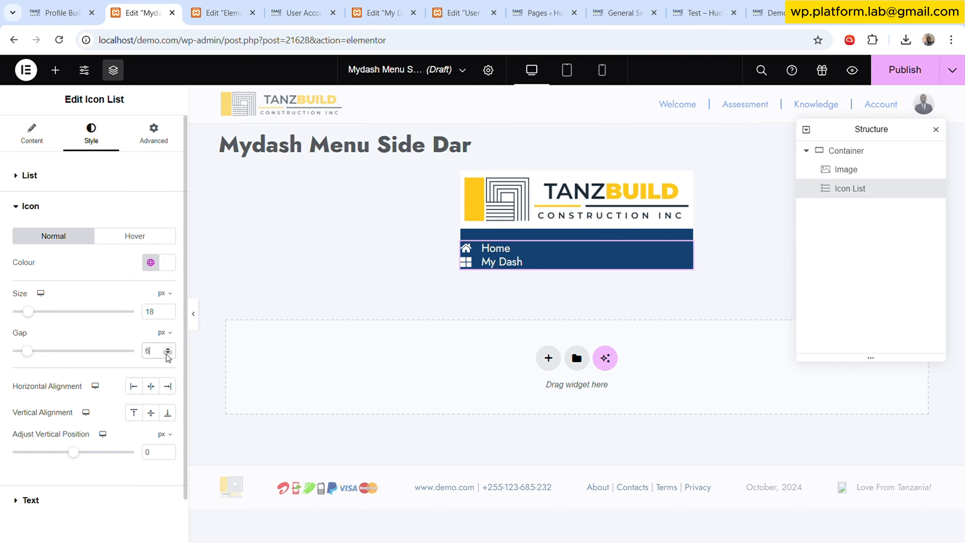
left_click(168, 353)
left_click(167, 353)
left_click(168, 348)
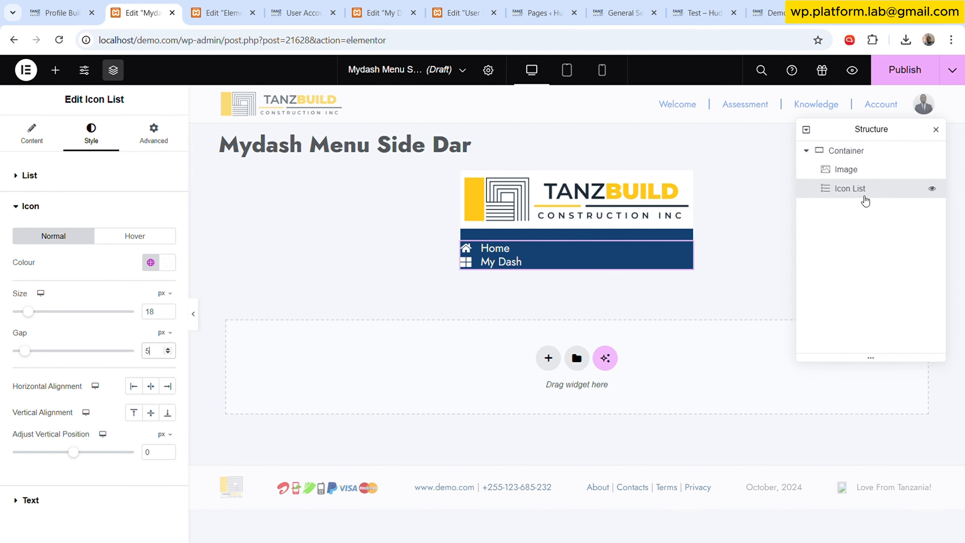
- Set the icon list's left padding to 20 px
left_click(686, 251)
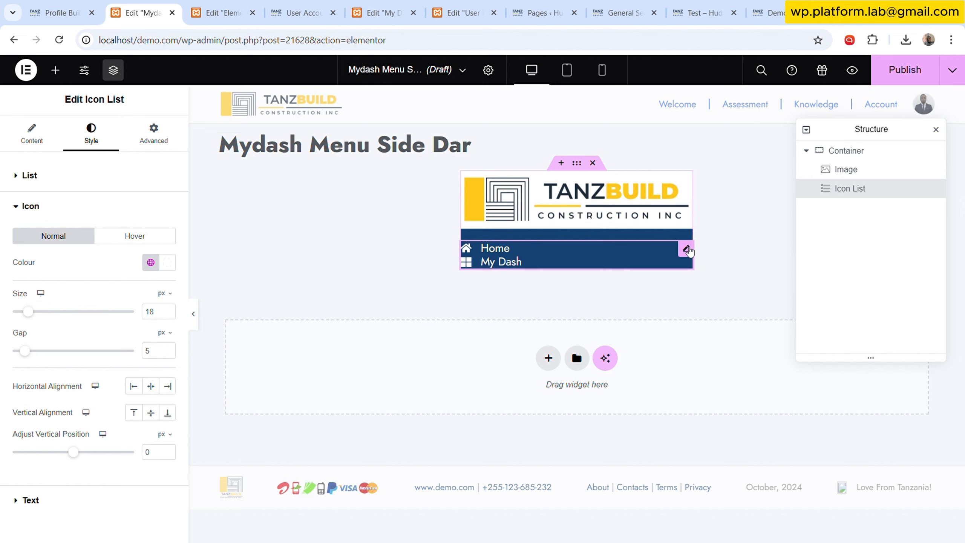
left_click(173, 126)
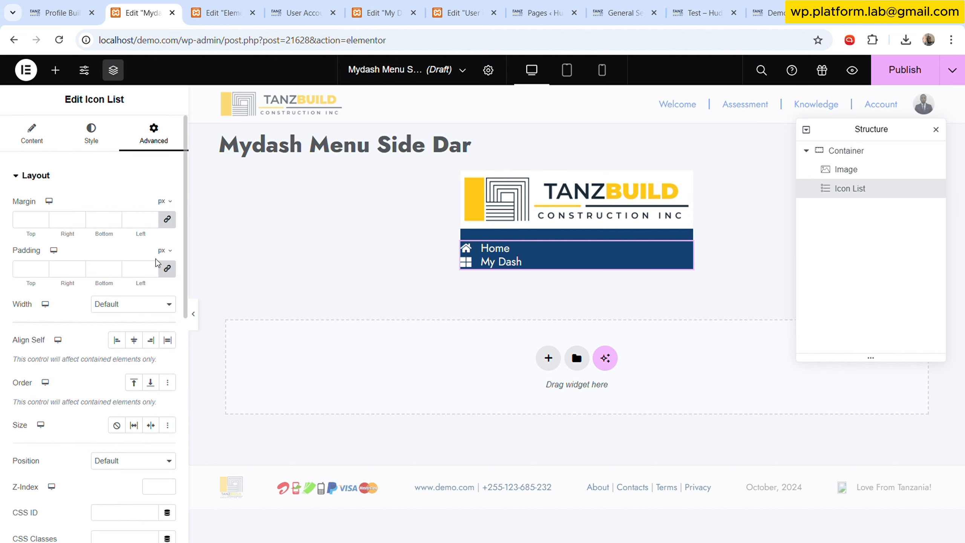
left_click(134, 271)
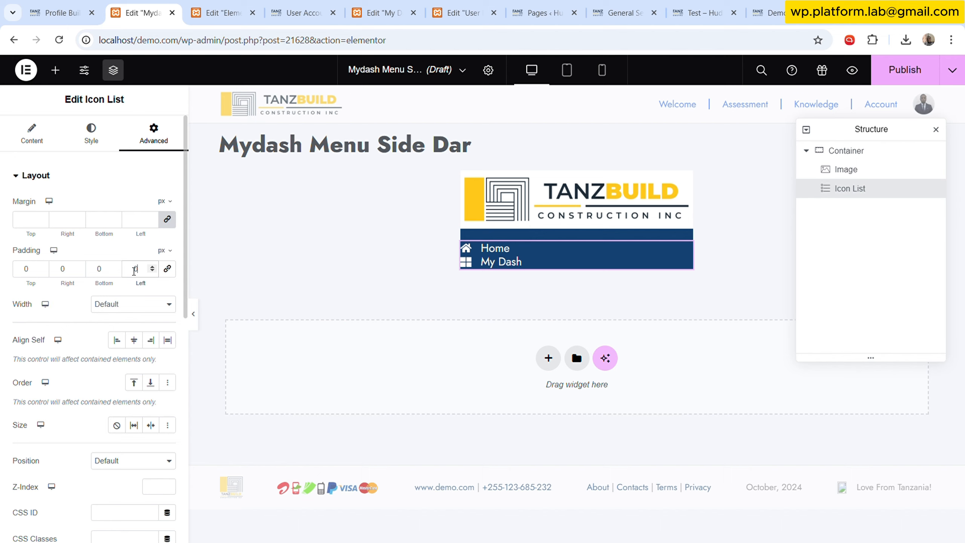
left_click_drag(133, 271, 174, 276)
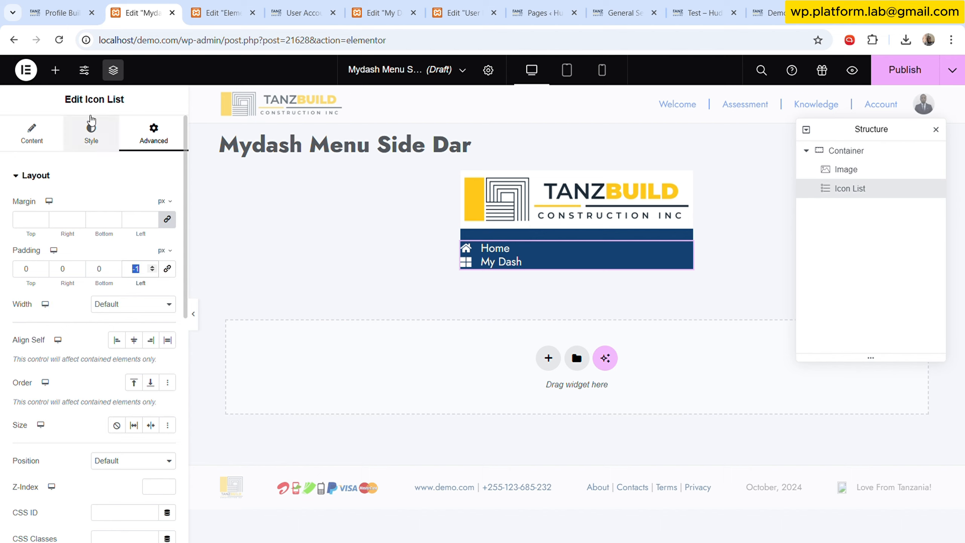
type("20")
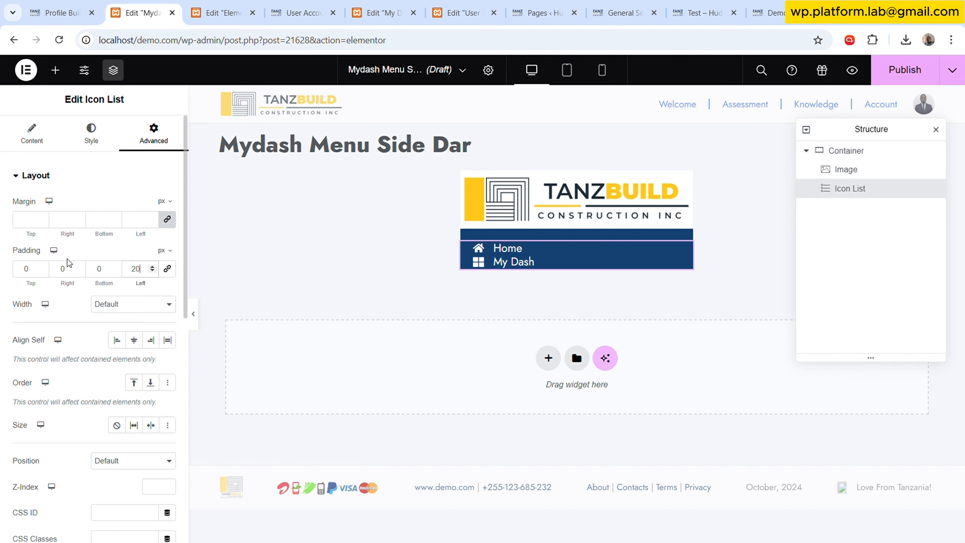
left_click(61, 273)
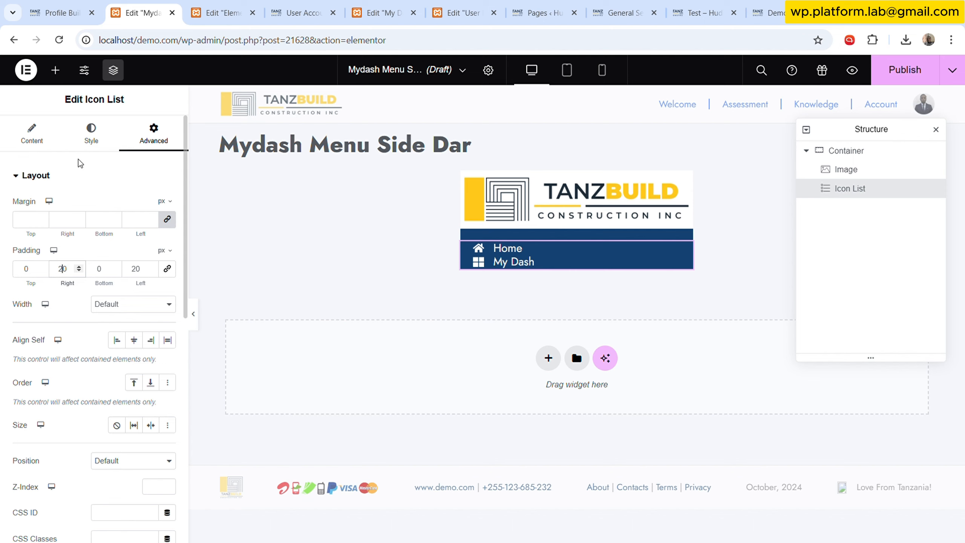
- Set the space between icon list items to 10 px
left_click(31, 133)
left_click(91, 133)
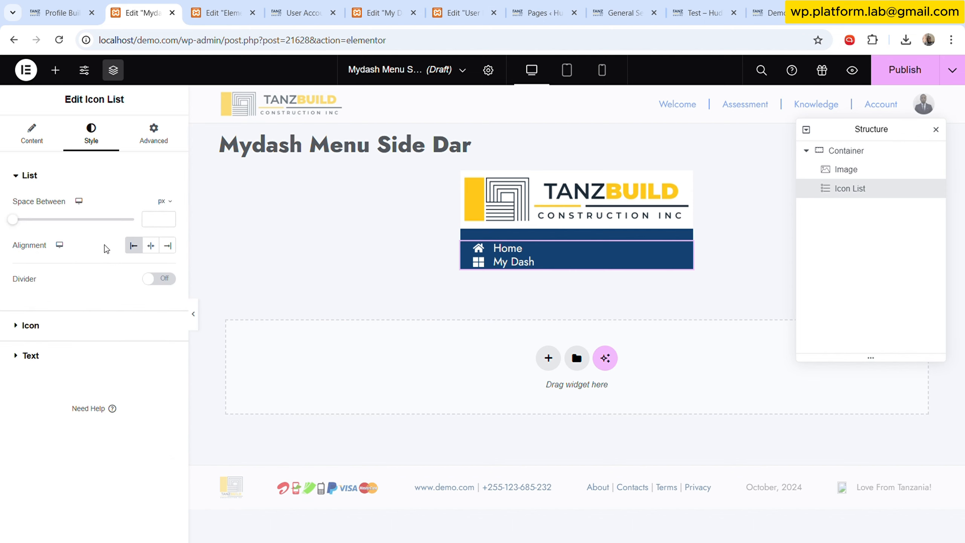
left_click_drag(16, 222, 38, 220)
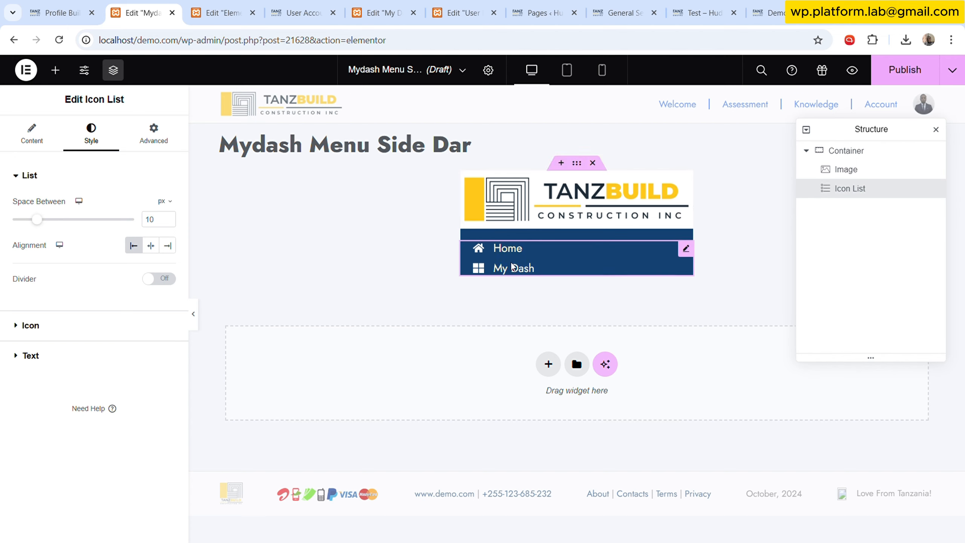
- Link the My Dash item to the User Account page using a dynamic Internal URL
left_click(32, 133)
left_click(61, 283)
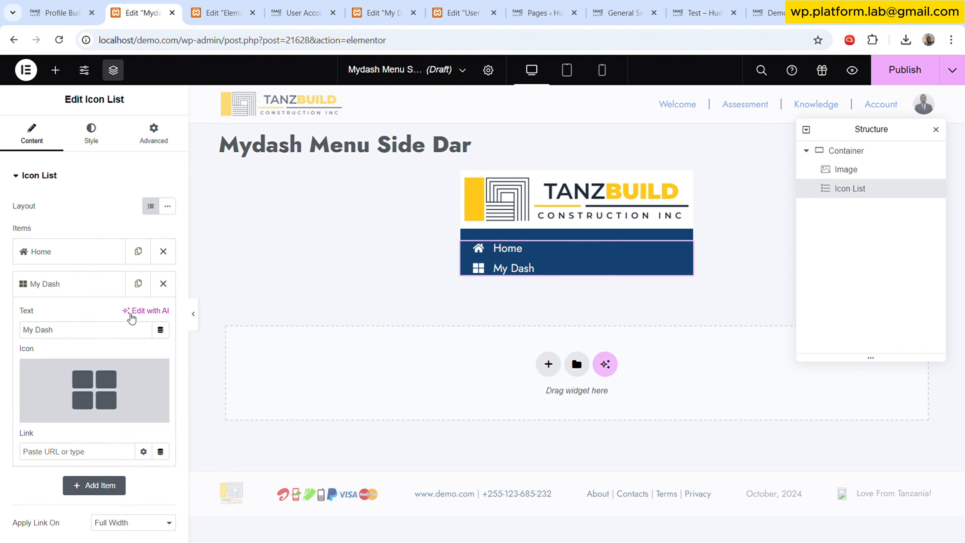
left_click(160, 451)
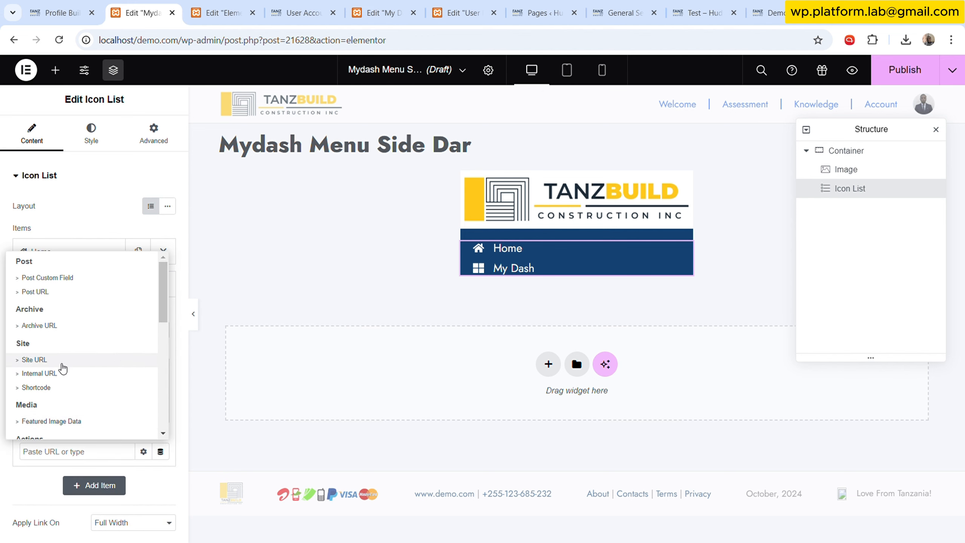
left_click(60, 377)
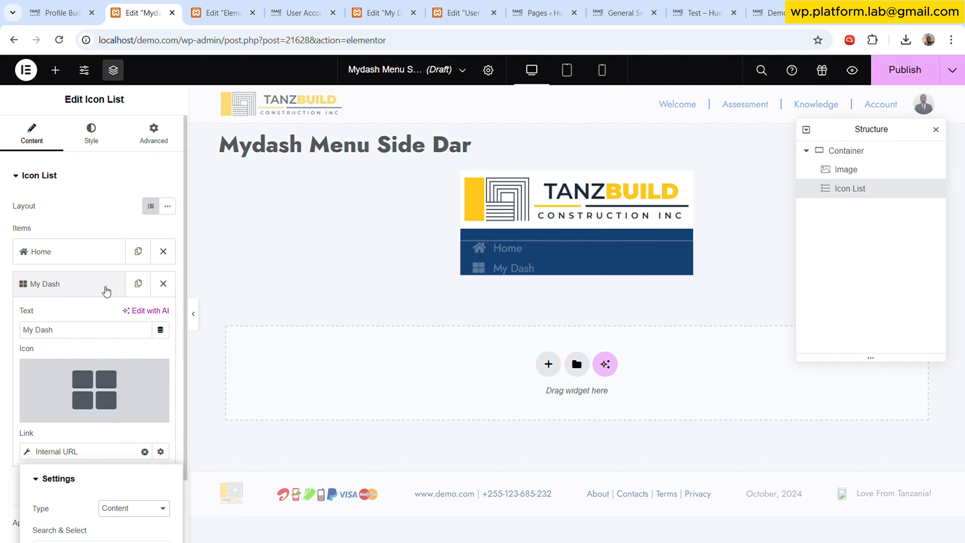
left_click(96, 283)
left_click(97, 259)
left_click(97, 262)
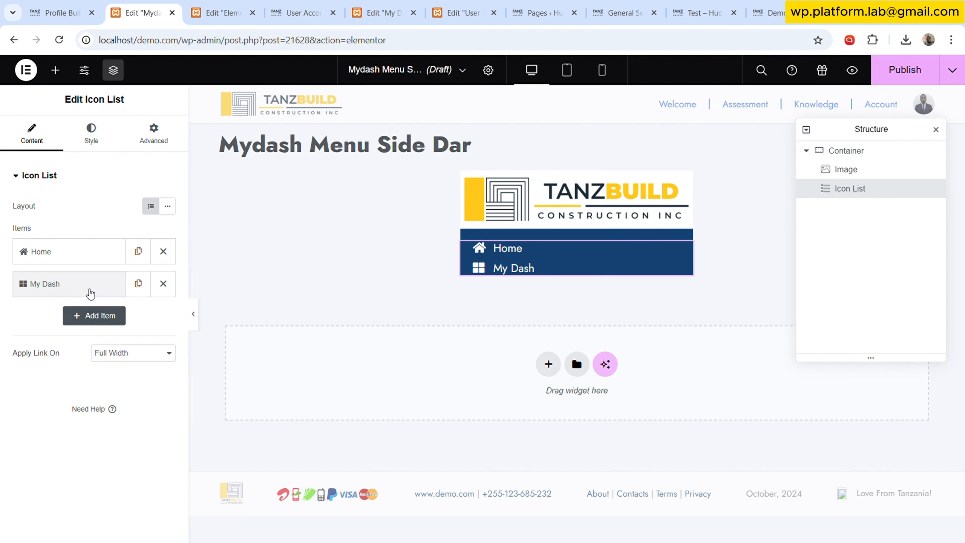
left_click(89, 289)
scroll(98, 427, "down", 2)
left_click(85, 388)
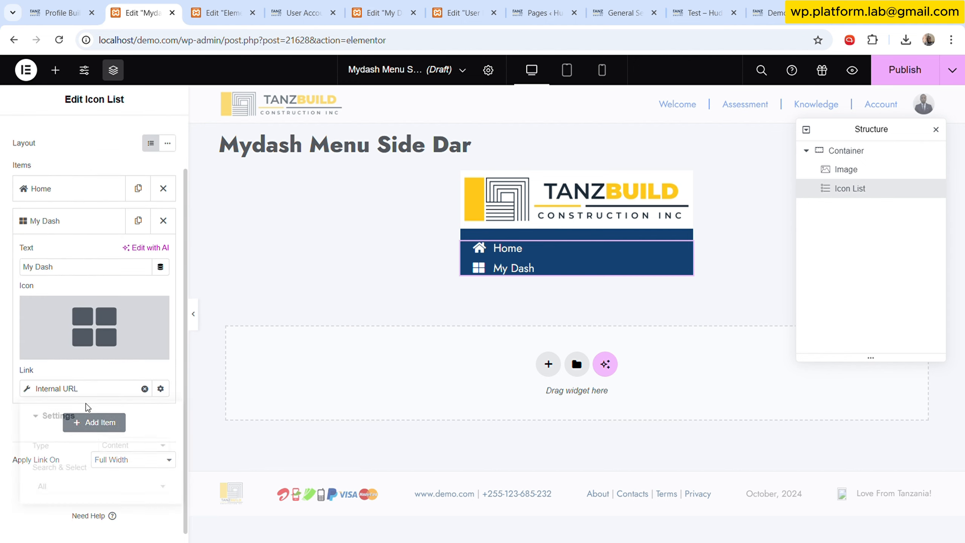
left_click(123, 485)
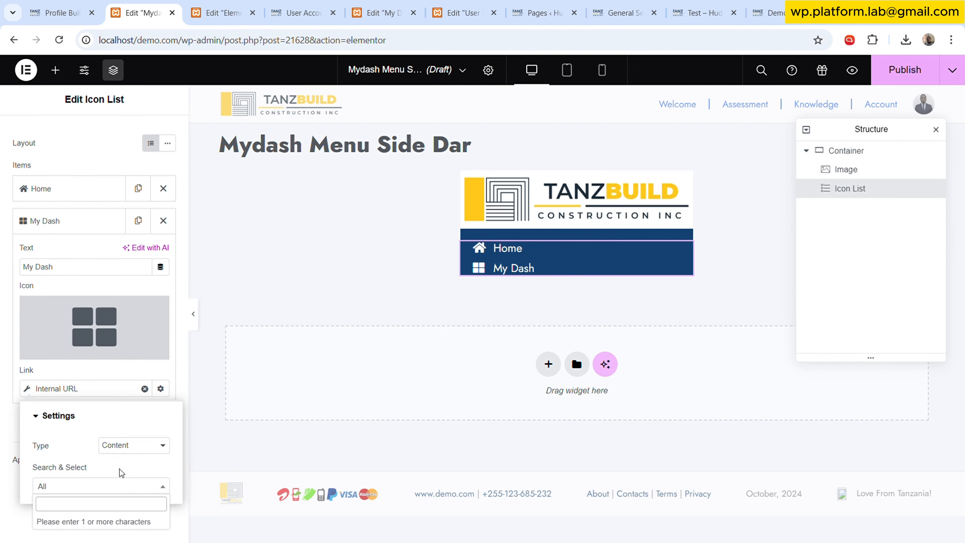
type("user")
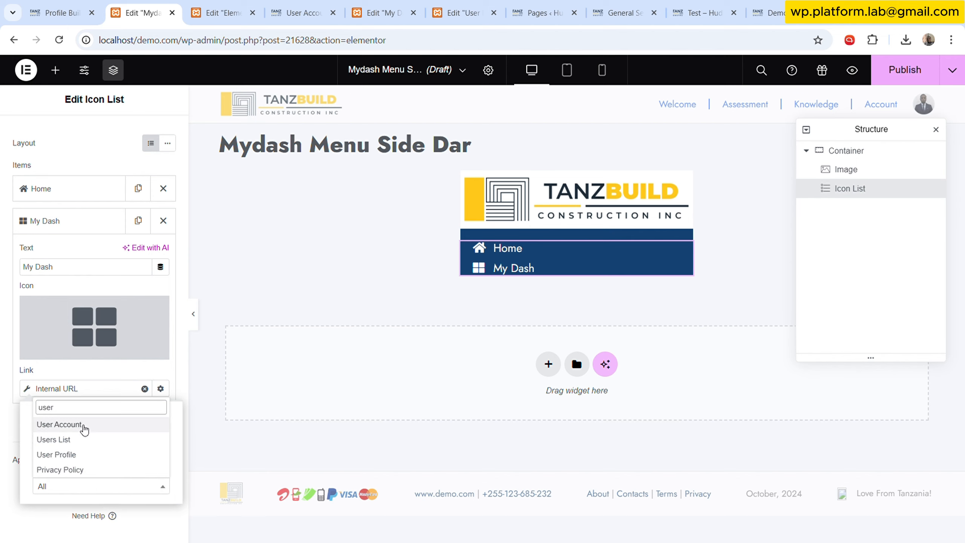
left_click(61, 424)
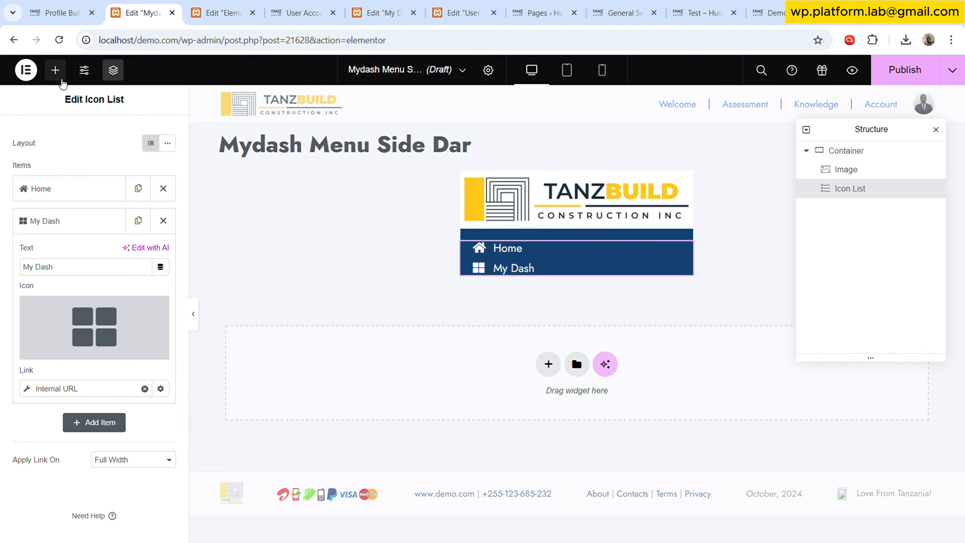
- Search the widgets for a profile menu and add a Profile Menu widget below the icon list
left_click(55, 70)
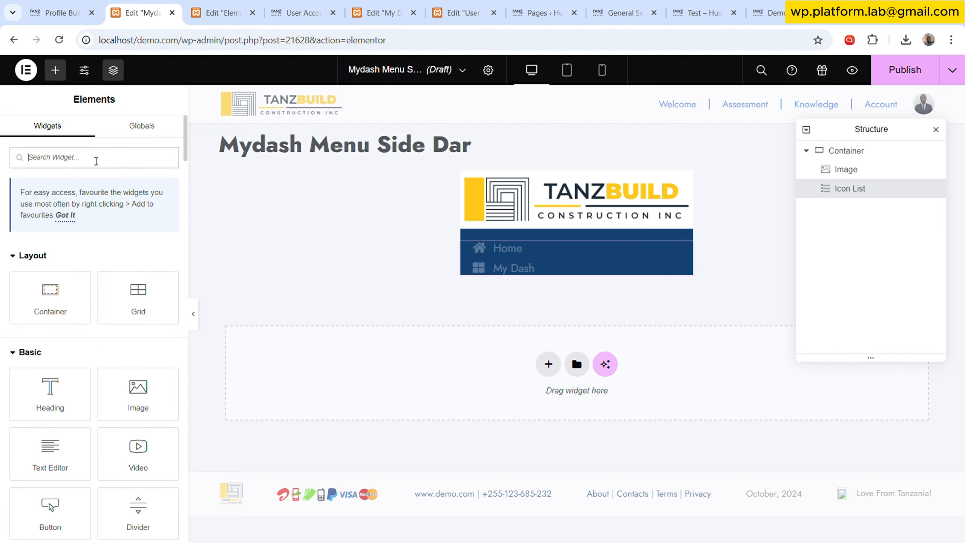
type("prof")
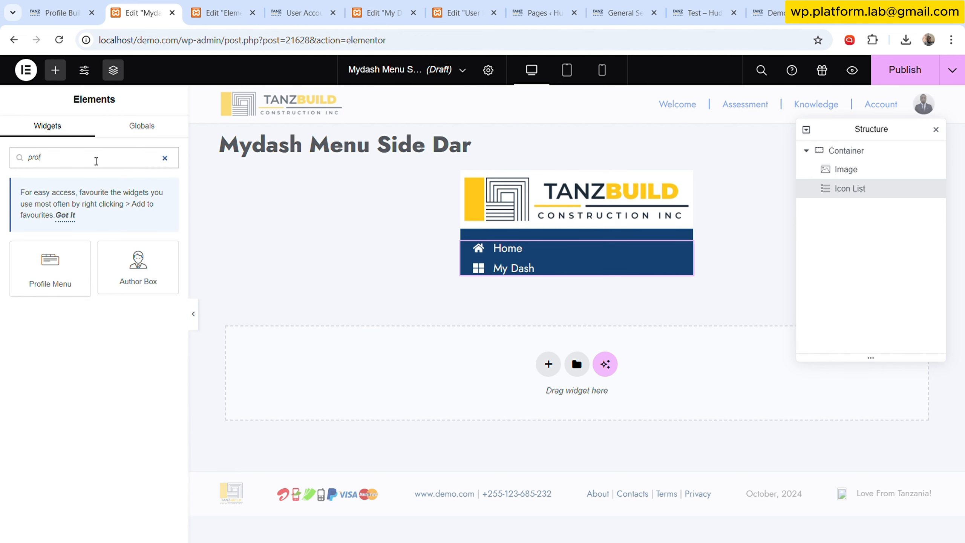
left_click_drag(50, 266, 544, 274)
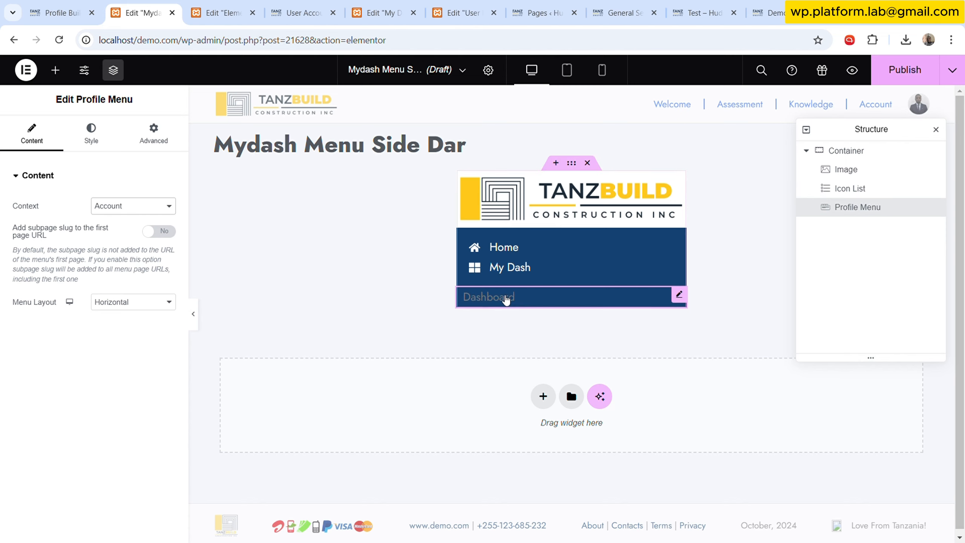
- Switch the profile menu to a vertical layout and give its normal text a global colour
left_click(134, 301)
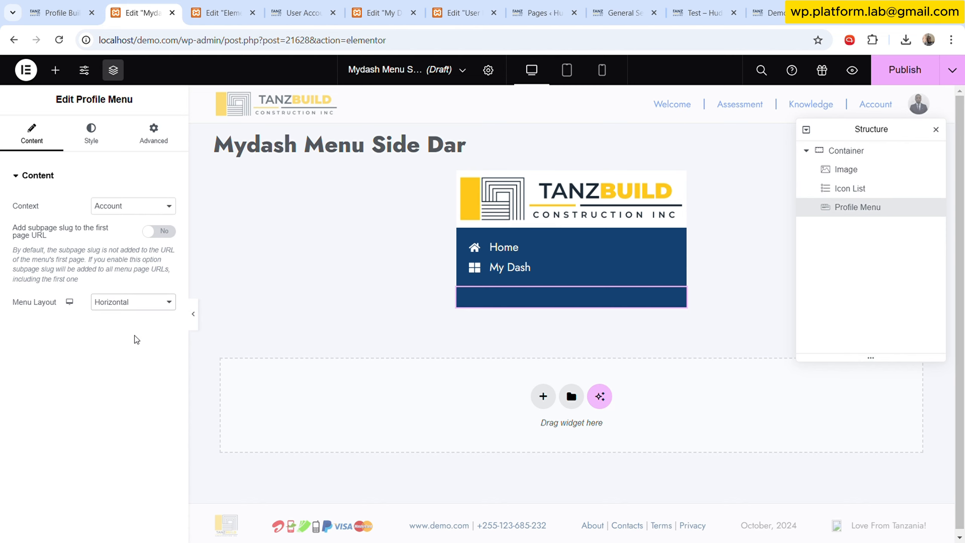
left_click(138, 338)
left_click(95, 133)
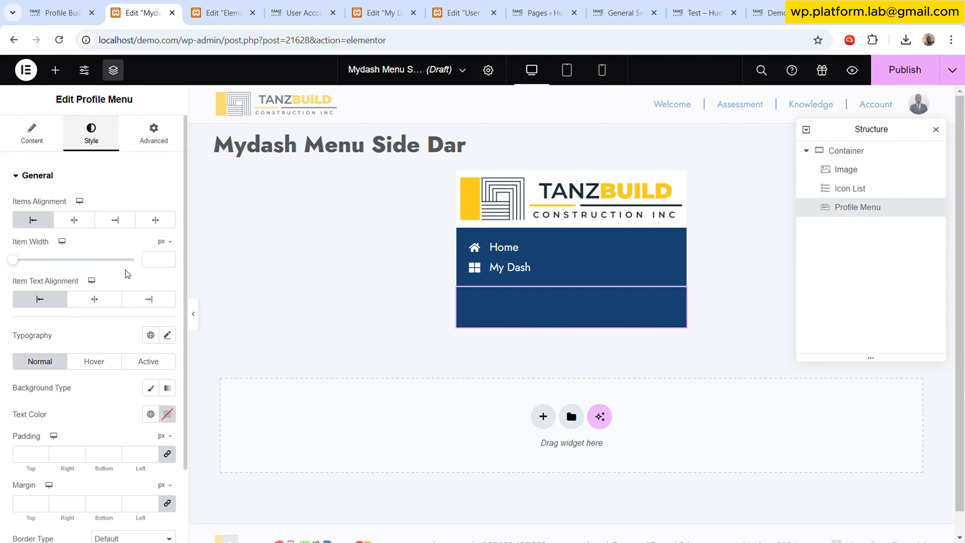
scroll(104, 321, "down", 2)
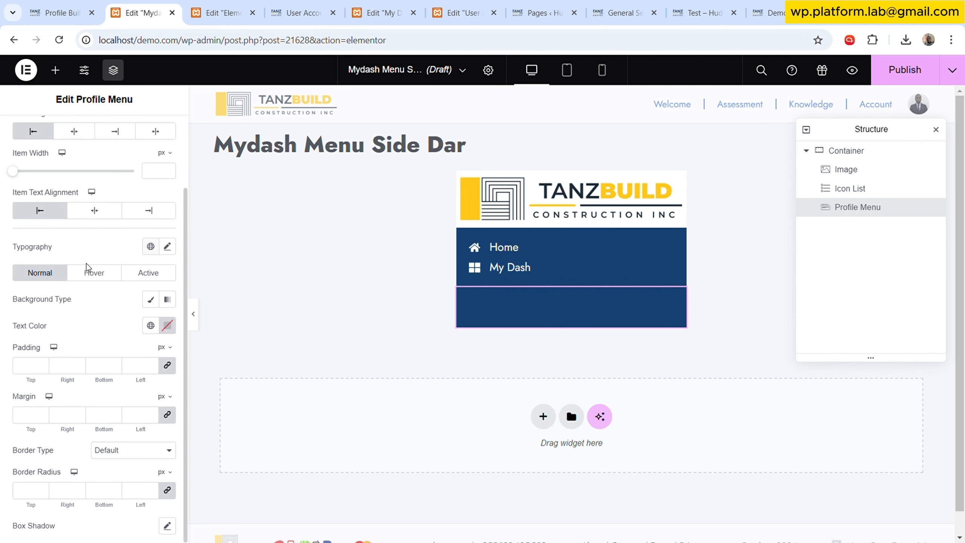
left_click(154, 328)
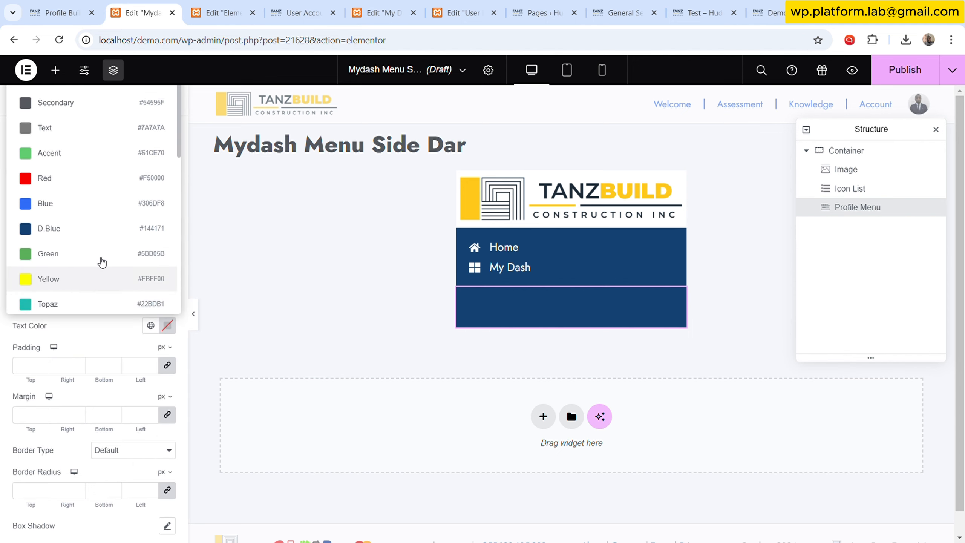
scroll(105, 254, "down", 3)
left_click(76, 230)
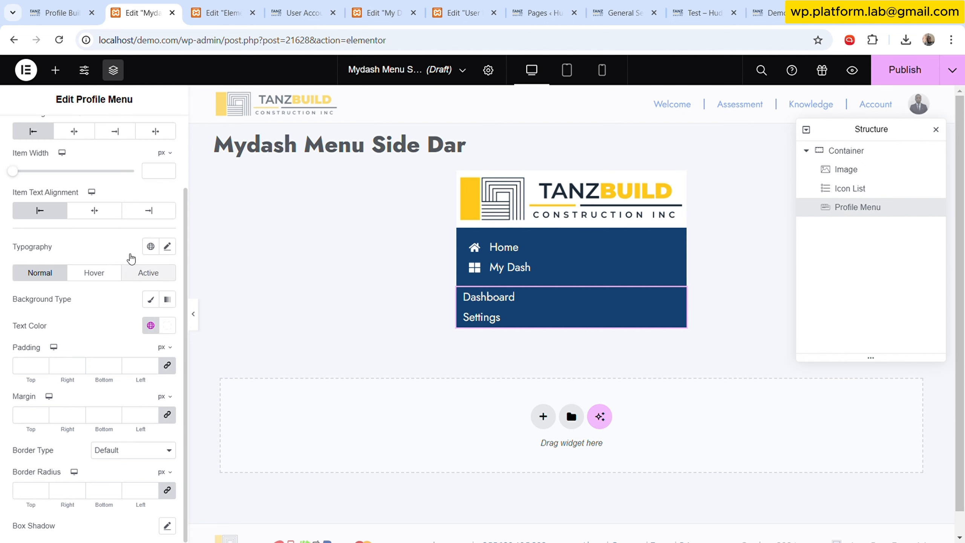
- Set the profile menu's padding to 10 px on the left and right, unlinked
scroll(137, 198, "up", 3)
left_click(159, 133)
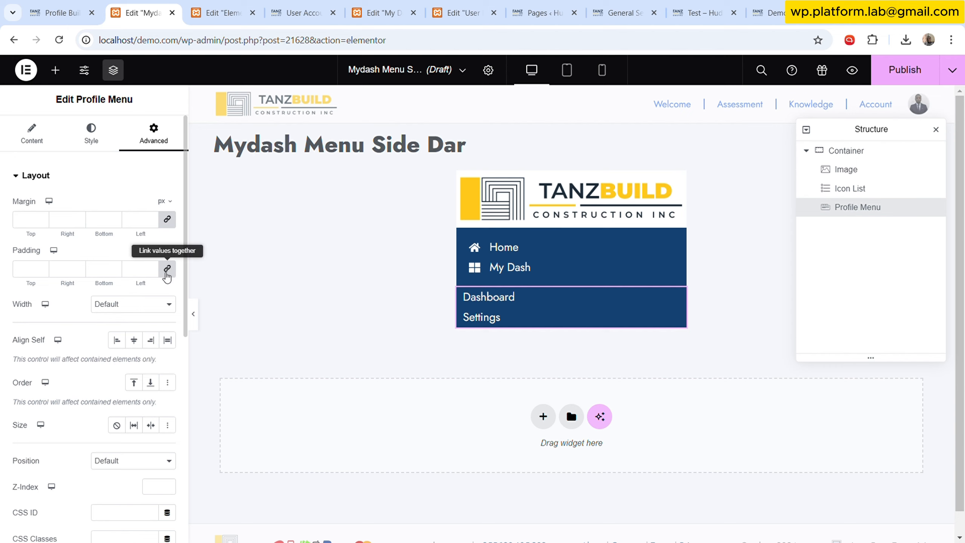
left_click(167, 270)
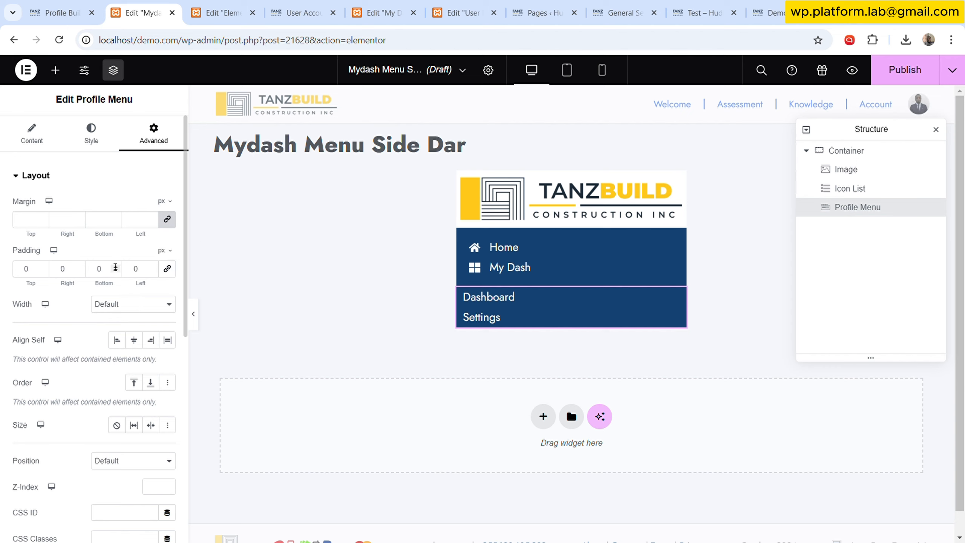
type("2")
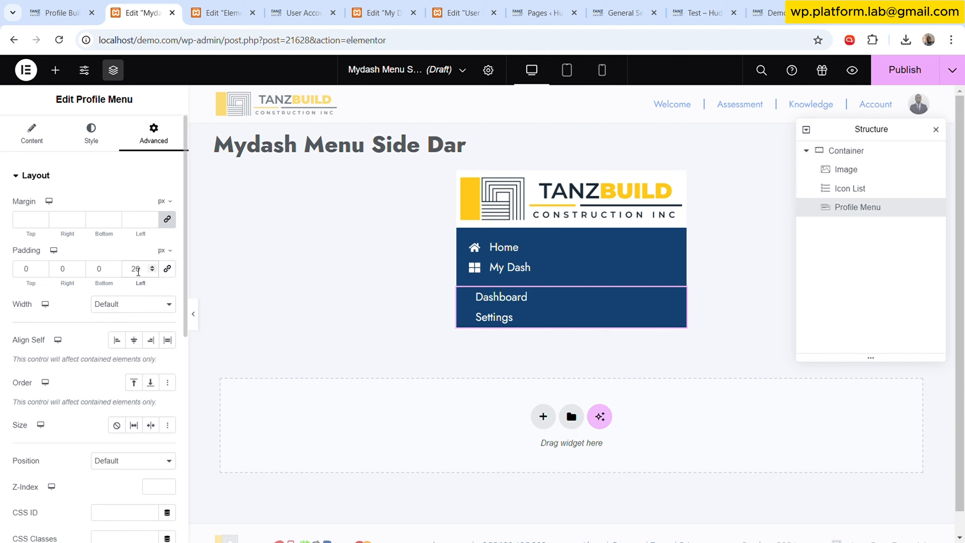
left_click(154, 271)
left_click(154, 271)
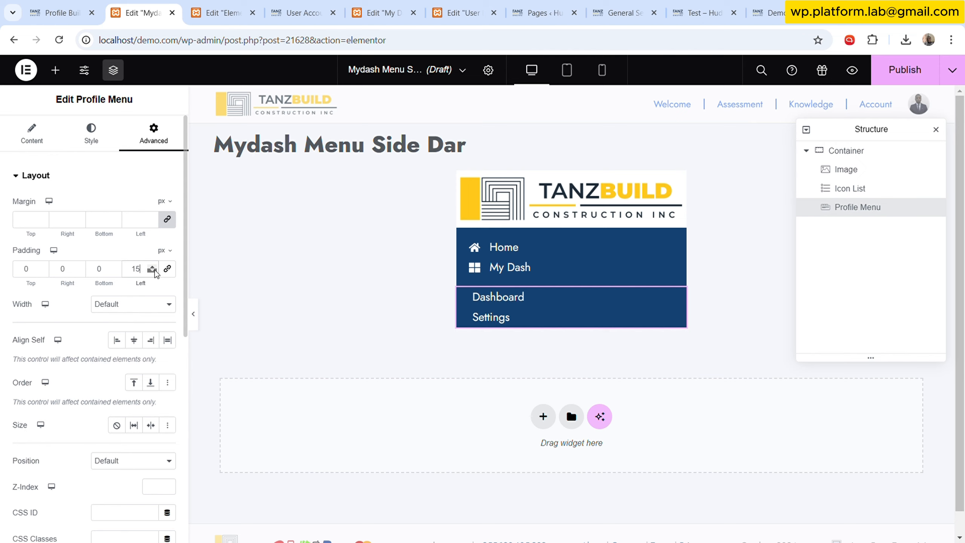
left_click(155, 271)
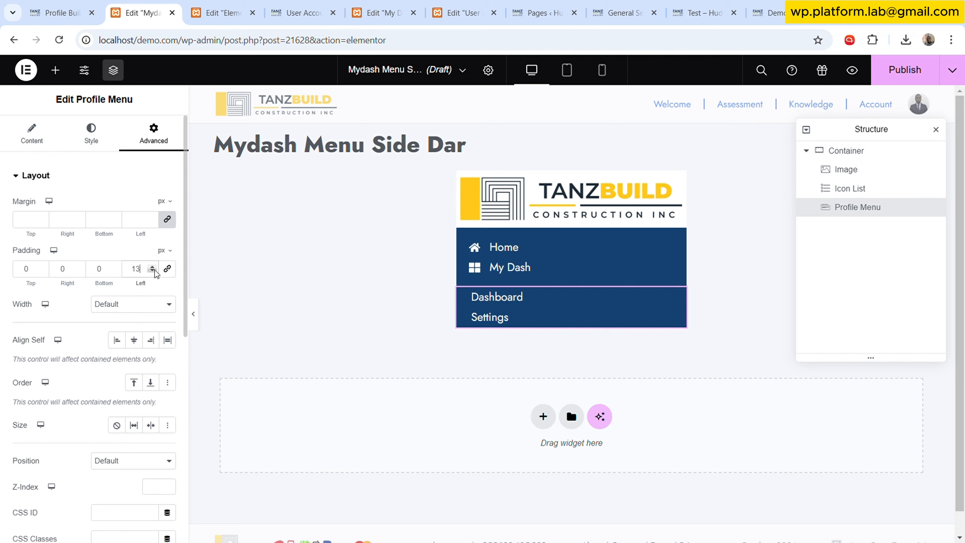
left_click(154, 270)
left_click(154, 270)
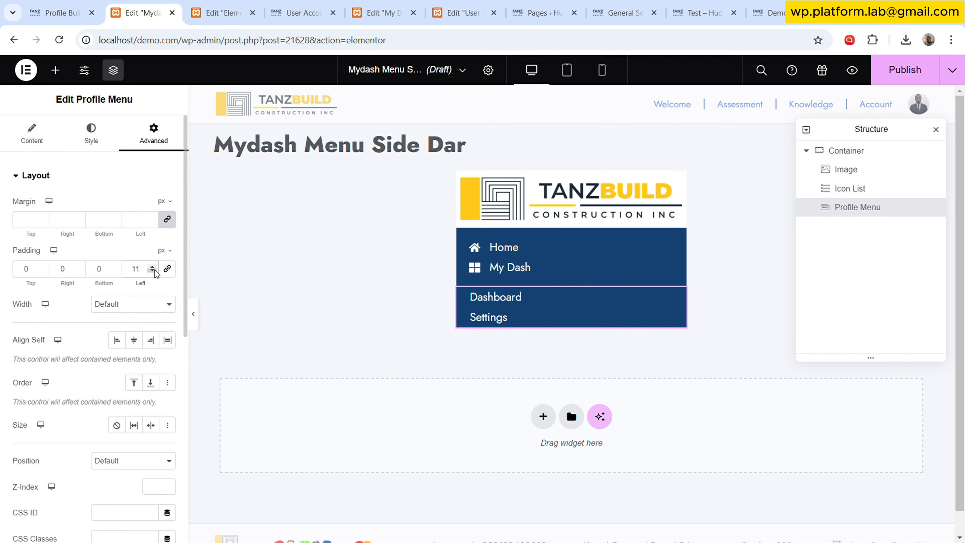
left_click(154, 270)
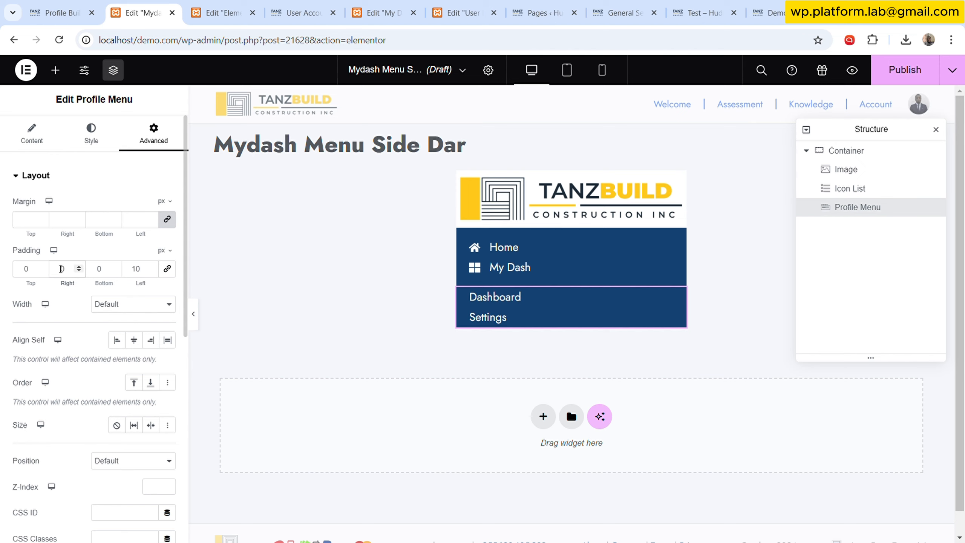
type("10")
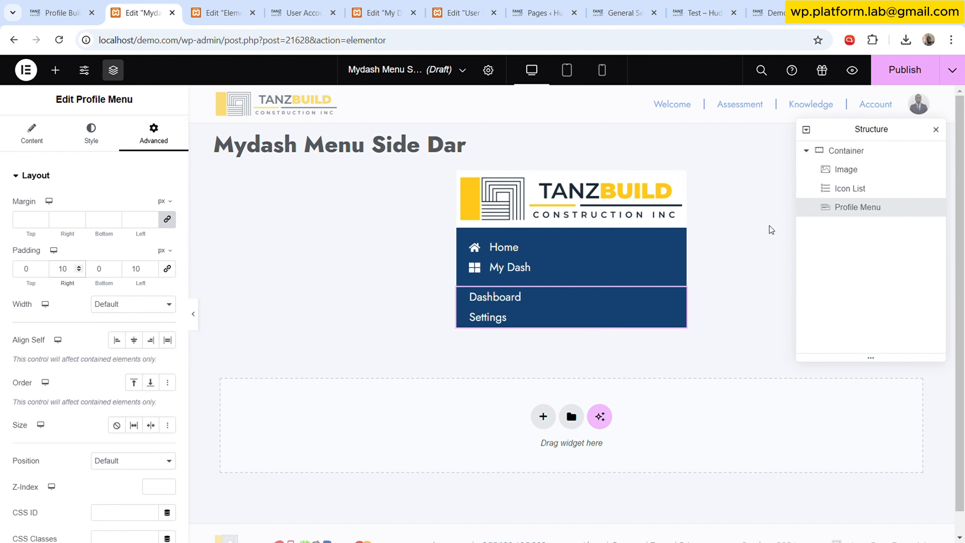
- Set the outer container's column and row gaps to 0
left_click(849, 150)
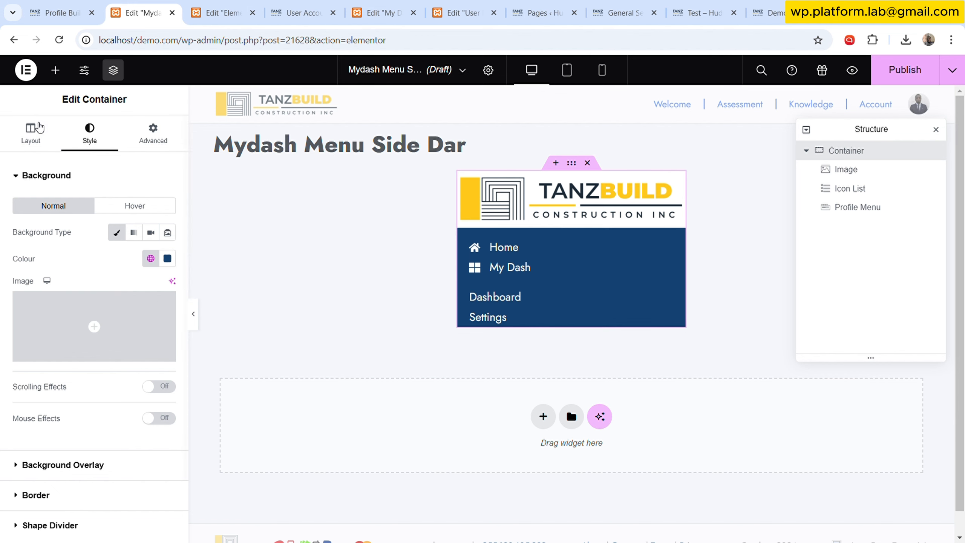
left_click(31, 131)
left_click(117, 442)
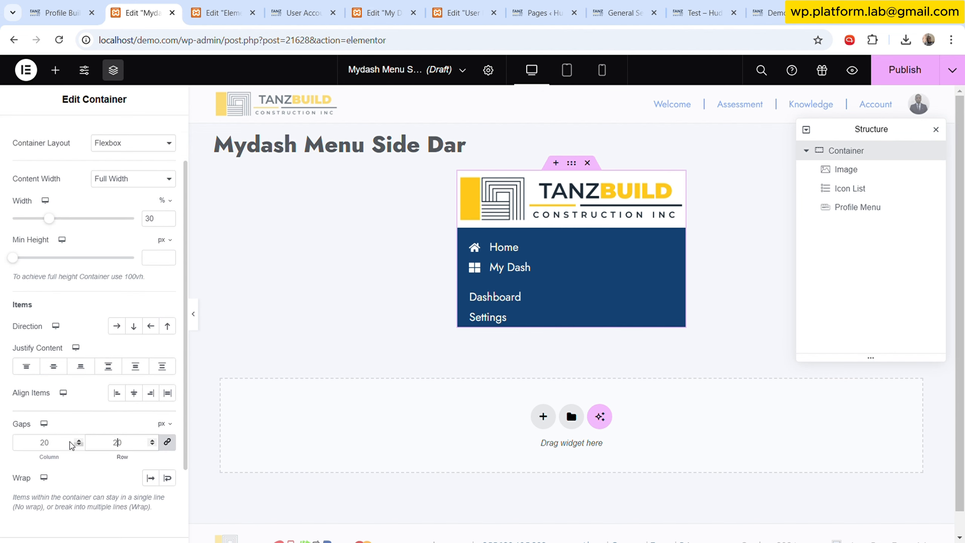
key("BackSpace")
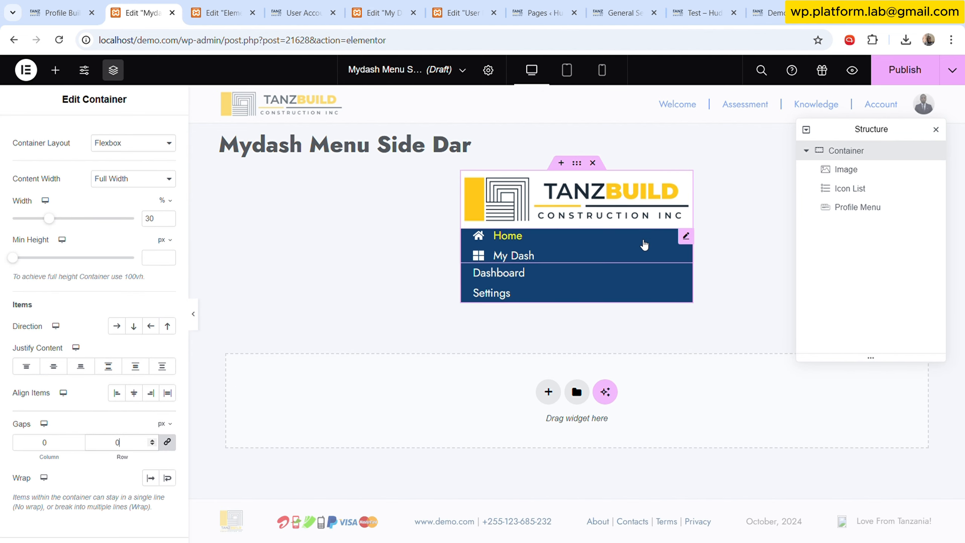
- Set the icon list's top margin to 20 px
left_click(545, 243)
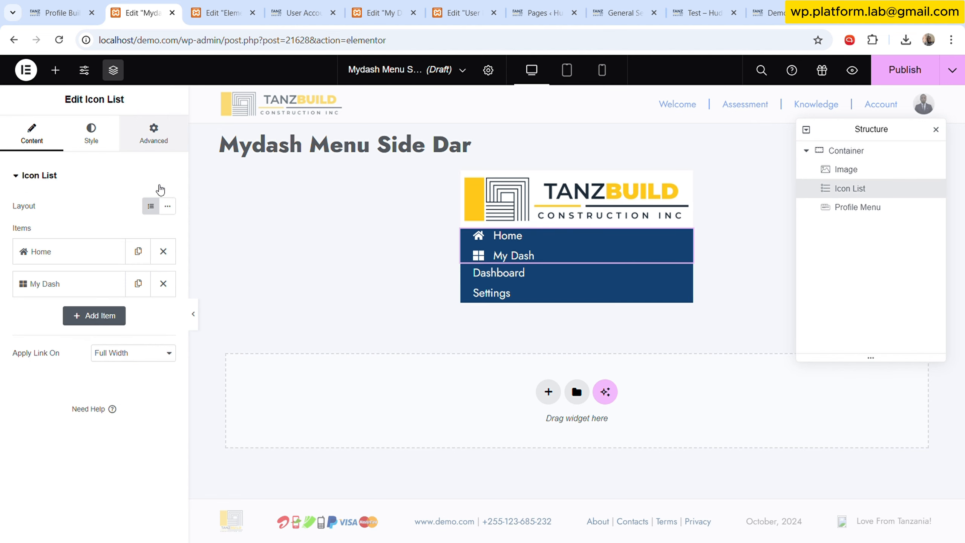
left_click(153, 134)
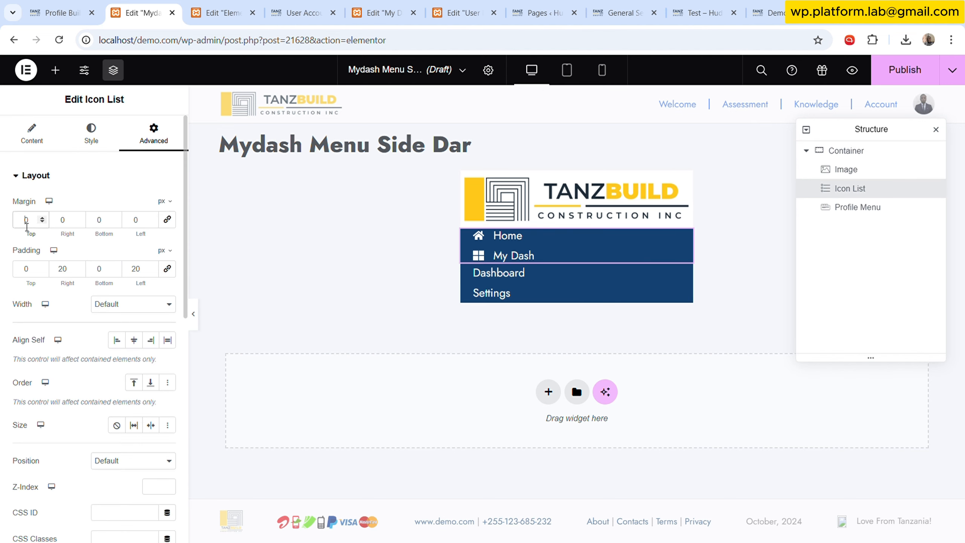
type("20")
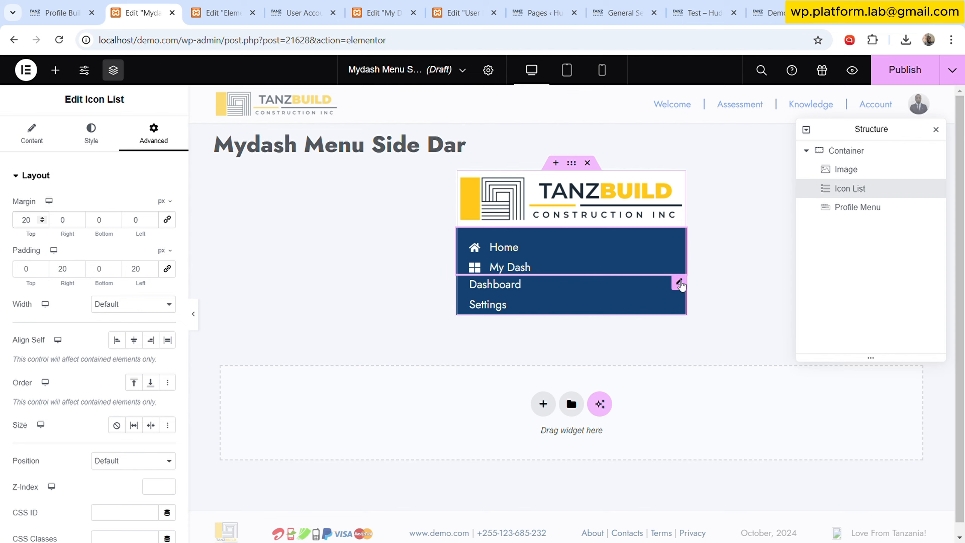
- Select the profile menu widget for editing
left_click(679, 283)
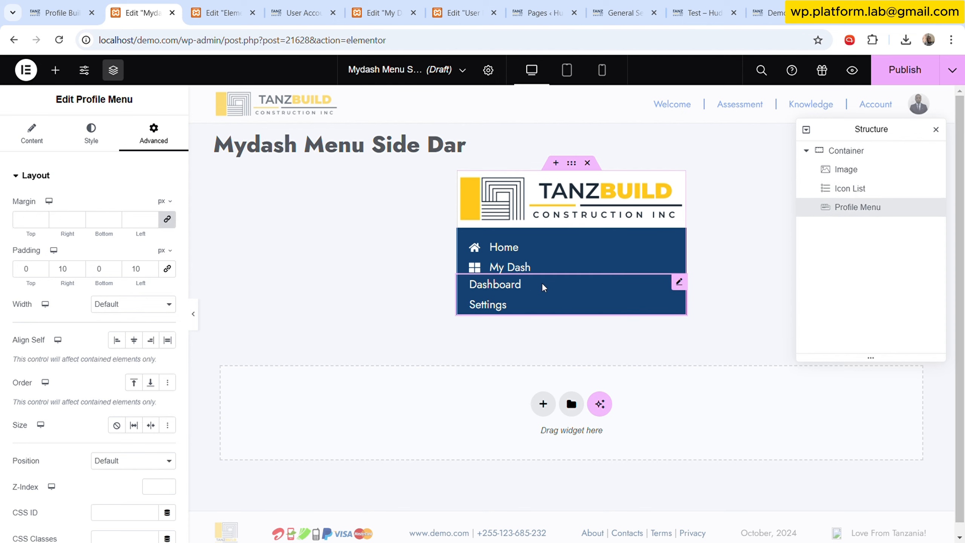
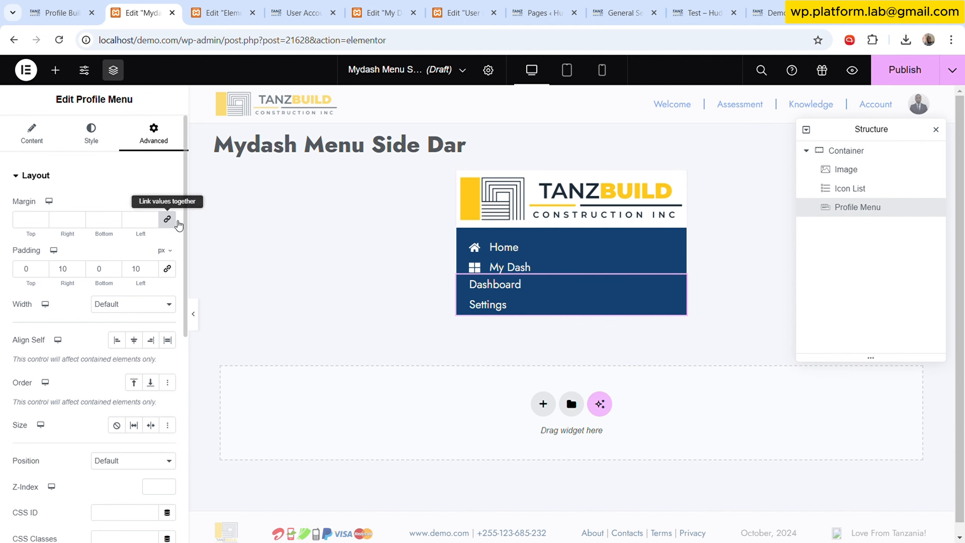
- Unlink the profile menu's margin values and set its top margin to 5 px
left_click(167, 219)
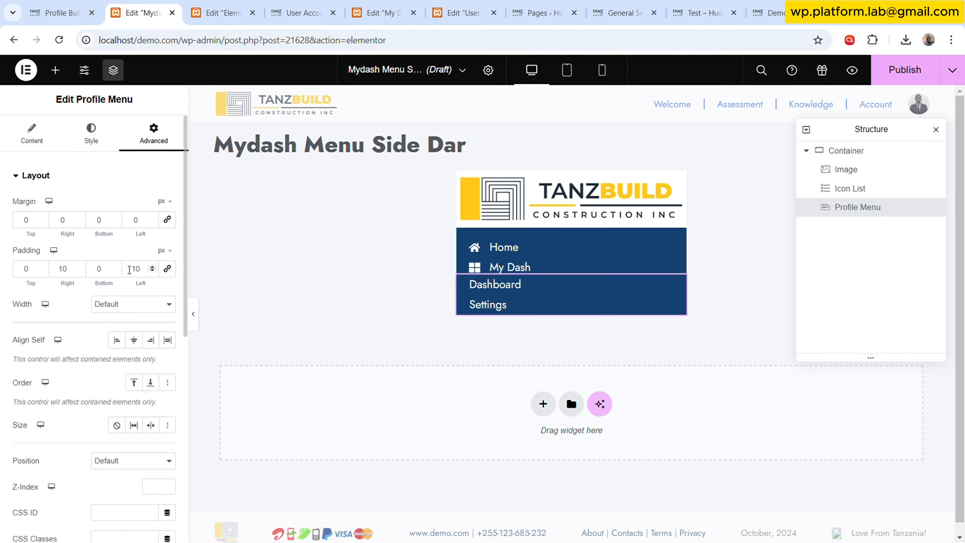
left_click(43, 218)
left_click(44, 218)
left_click(43, 218)
left_click(43, 219)
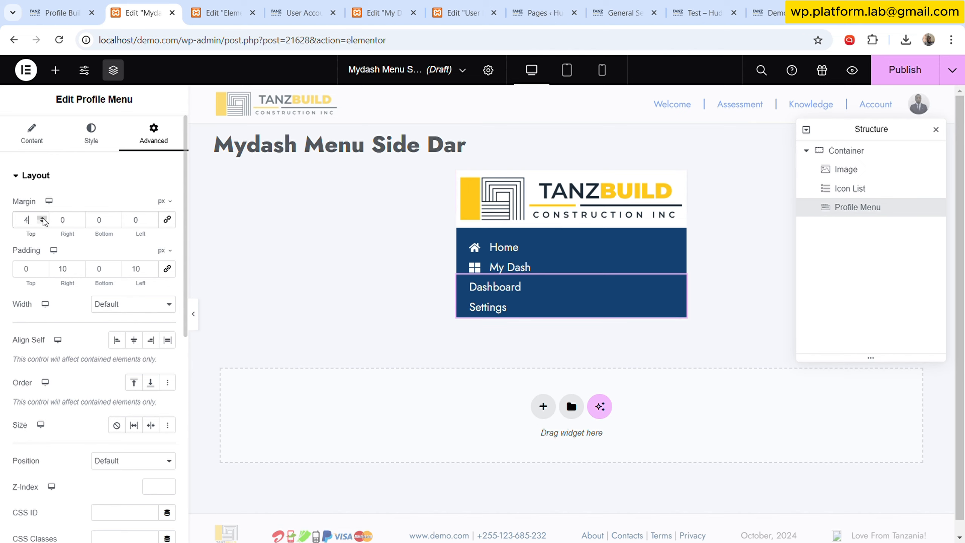
left_click(43, 219)
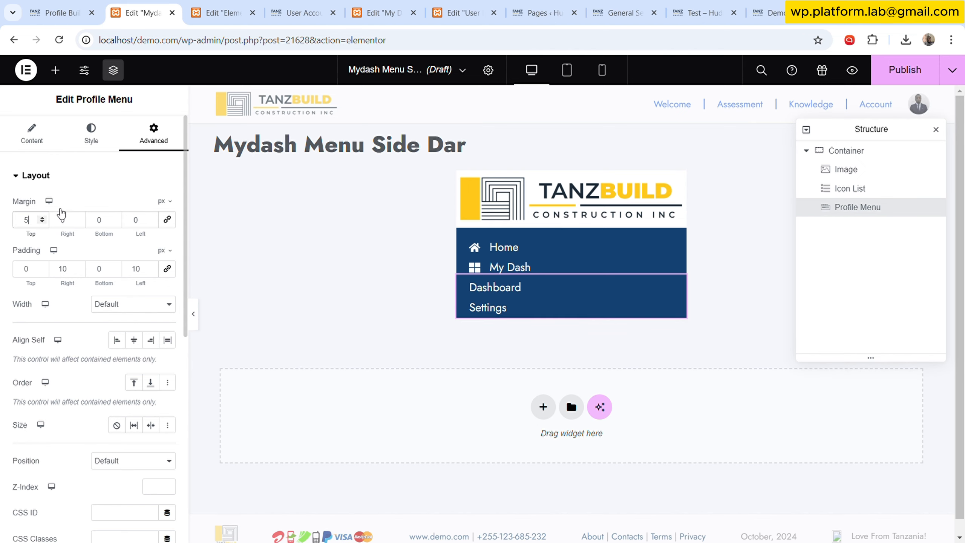
- Give the profile menu a solid border 1 px wide on the top edge only
scroll(96, 319, "down", 10)
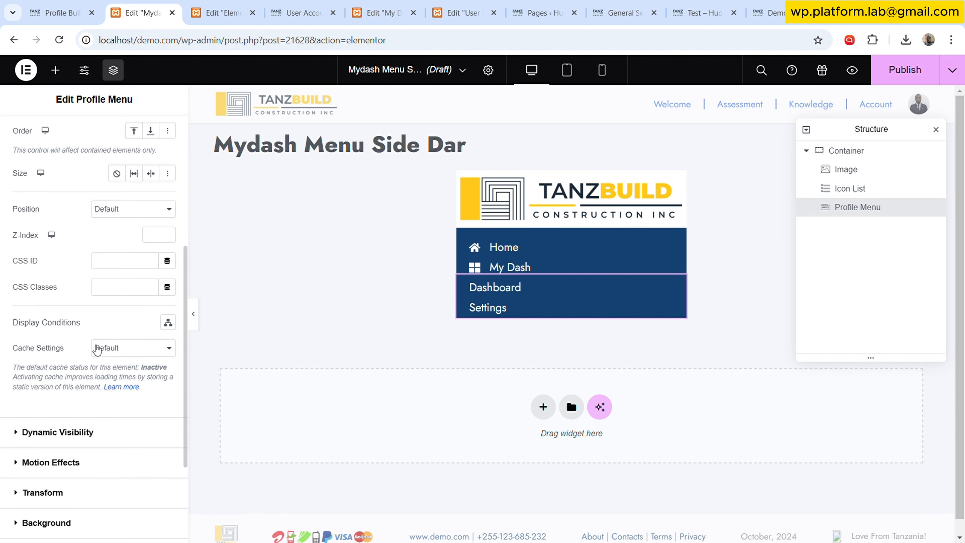
scroll(92, 378, "up", 5)
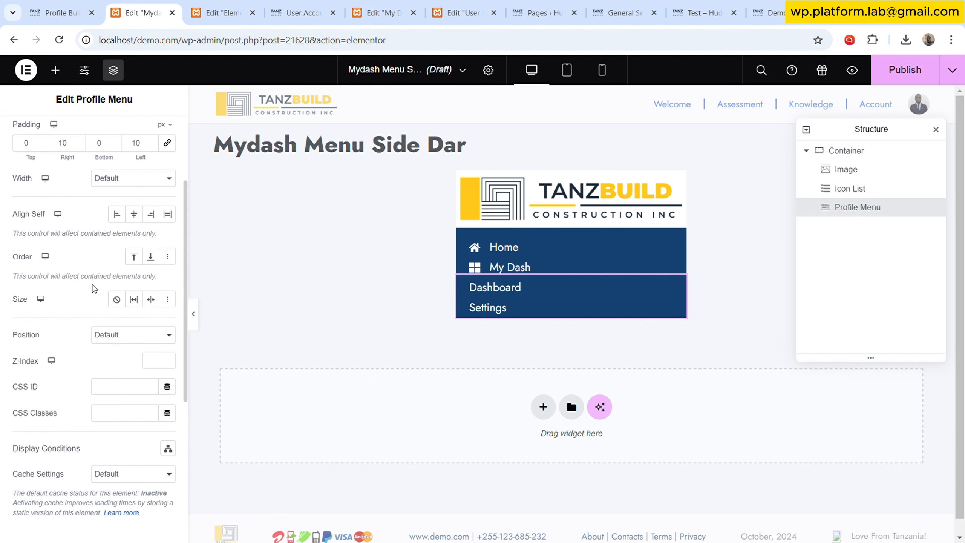
scroll(97, 402, "down", 5)
left_click(80, 431)
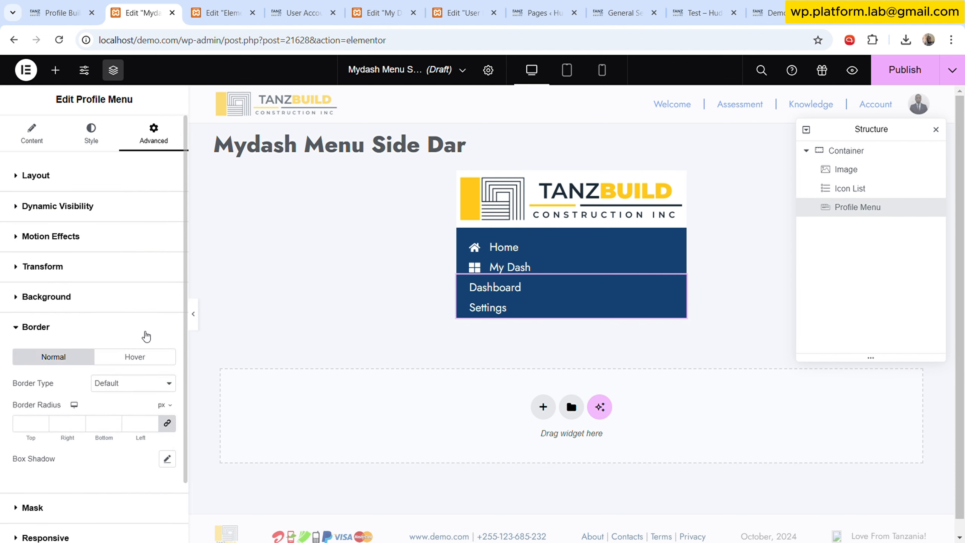
left_click(116, 433)
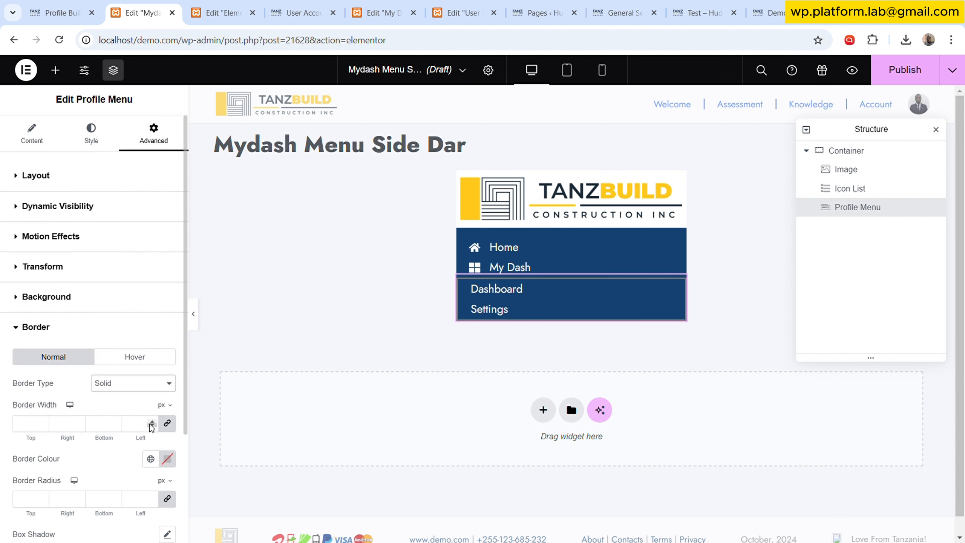
left_click(152, 420)
left_click(166, 424)
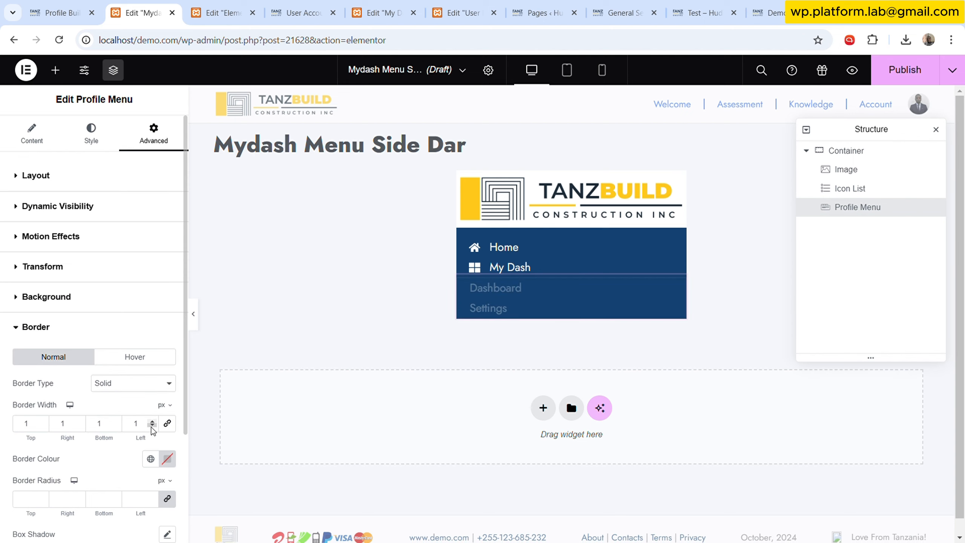
left_click(152, 427)
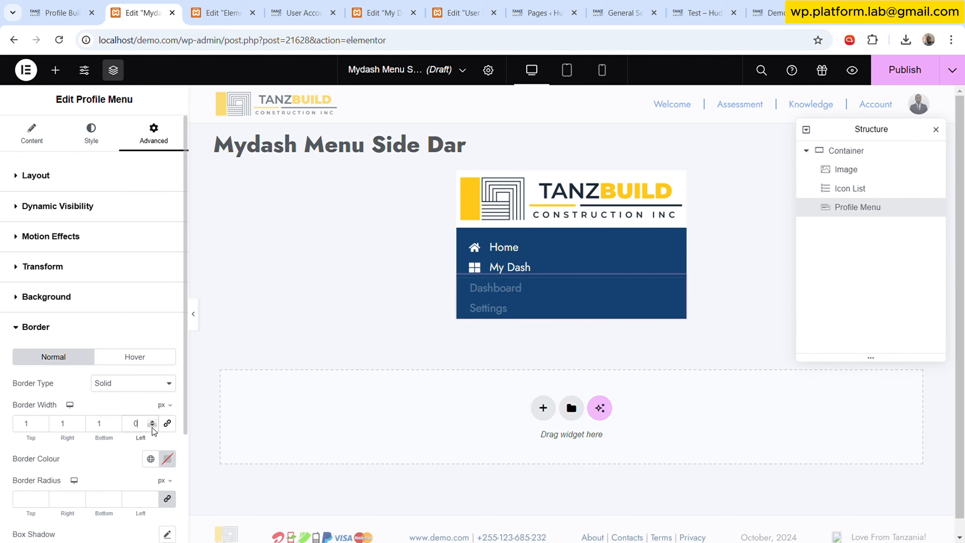
left_click(115, 425)
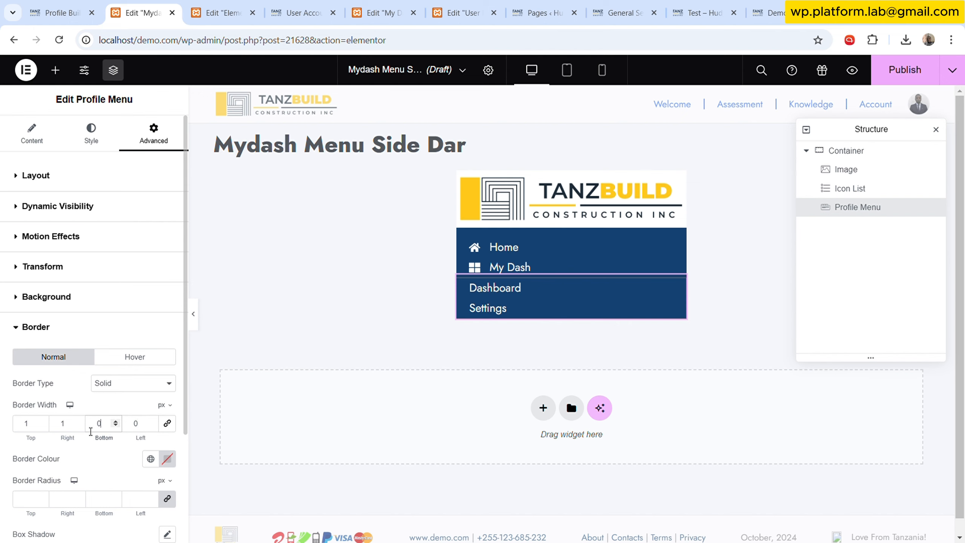
left_click(79, 426)
- Set the profile menu's border colour to the global White
scroll(88, 380, "down", 2)
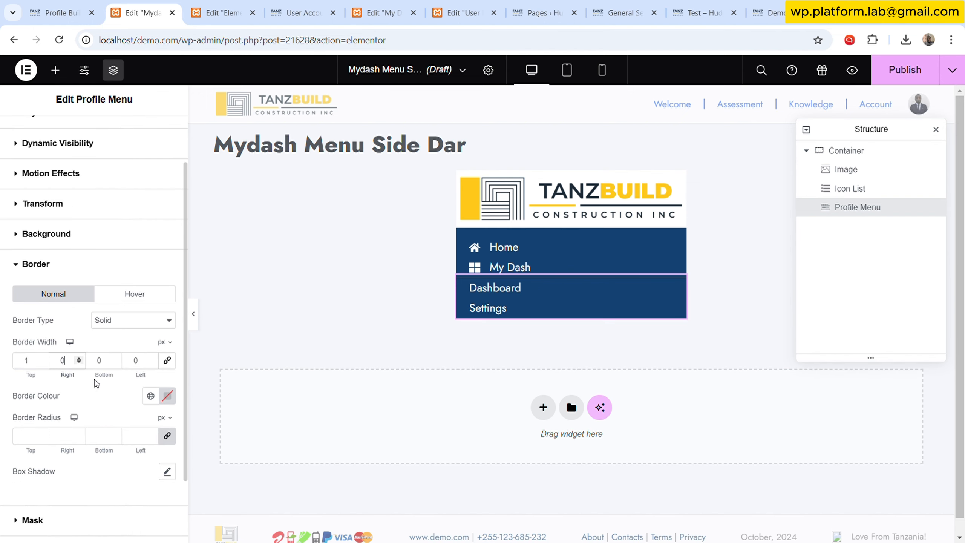
left_click(151, 395)
scroll(92, 316, "down", 6)
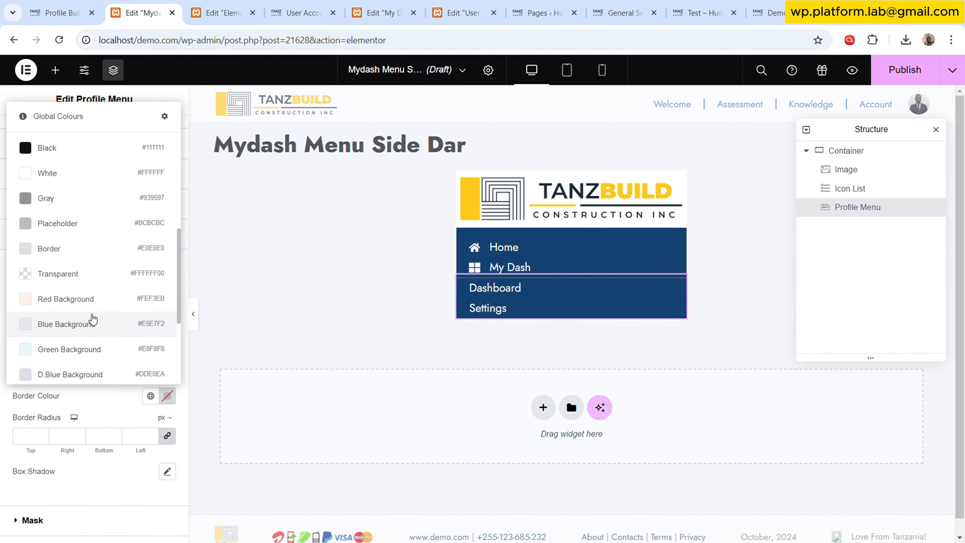
left_click(74, 181)
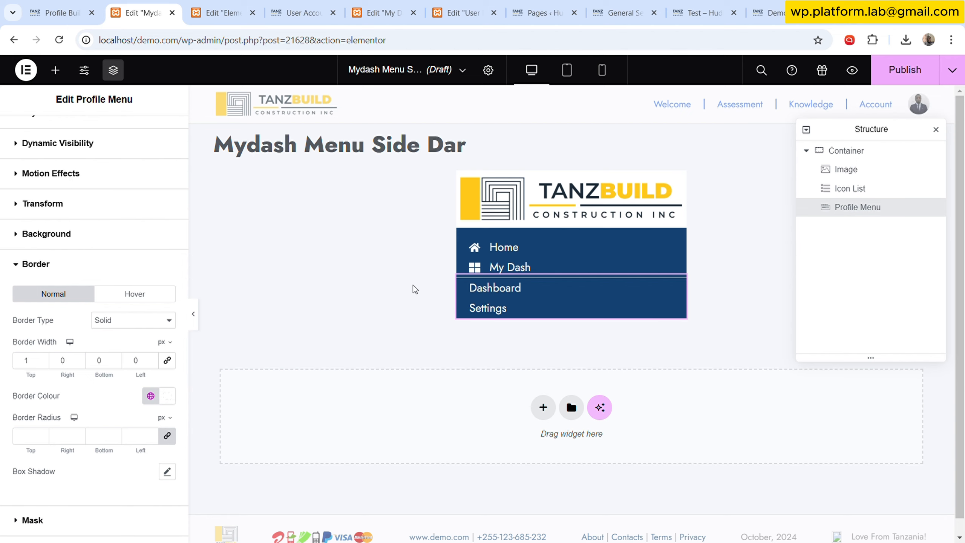
- Reset the profile menu's border type to None
left_click(193, 314)
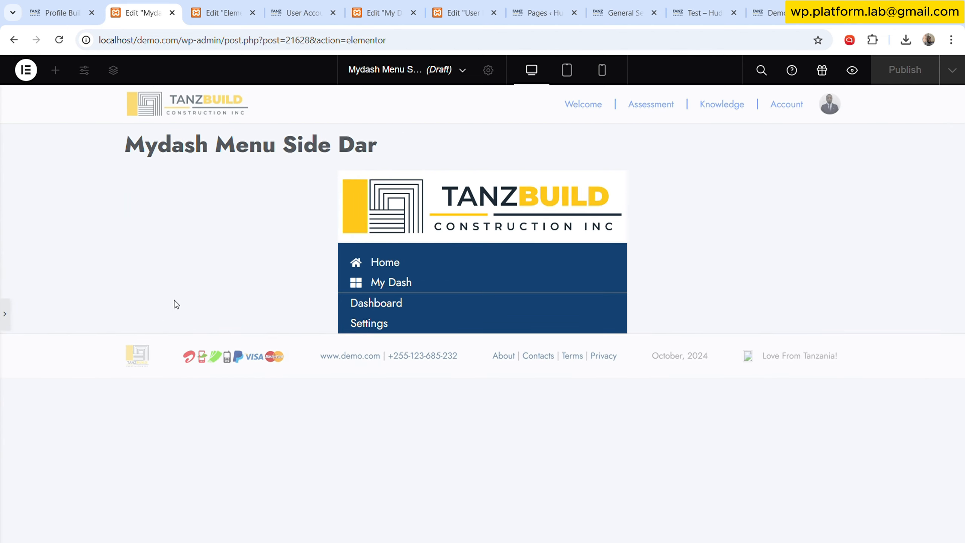
left_click(7, 316)
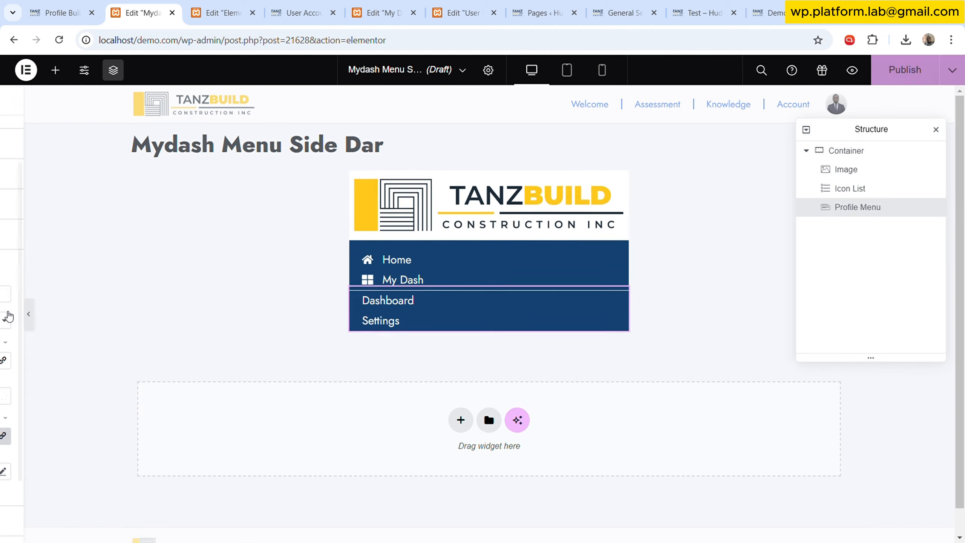
left_click(123, 352)
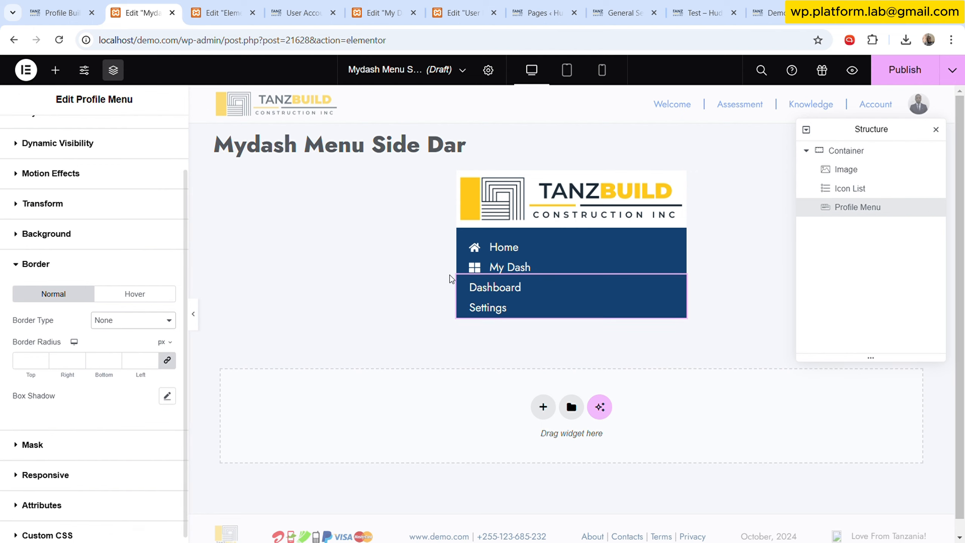
- Compare the sidebar menu with the one on the User Dashboard template in the other editor tab
left_click(224, 5)
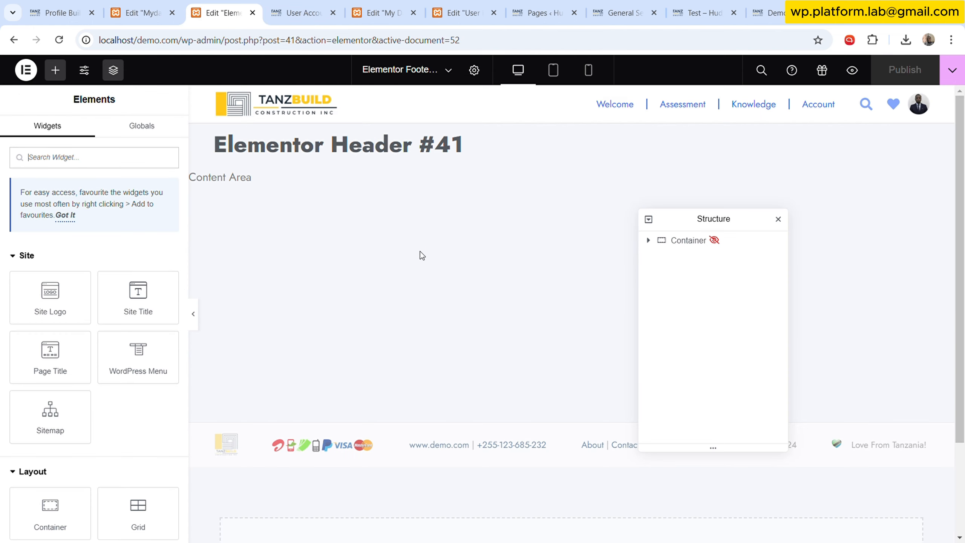
left_click(378, 11)
left_click(444, 4)
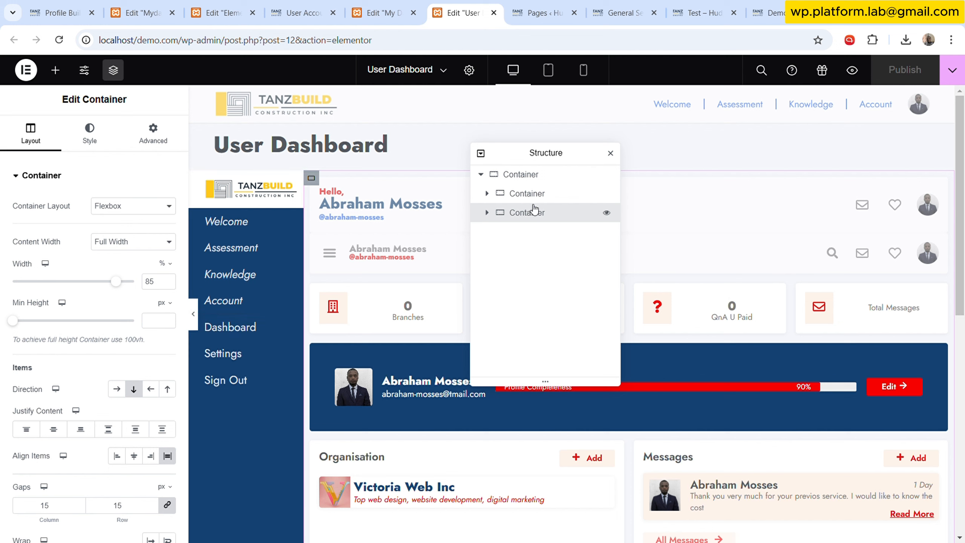
left_click(243, 272)
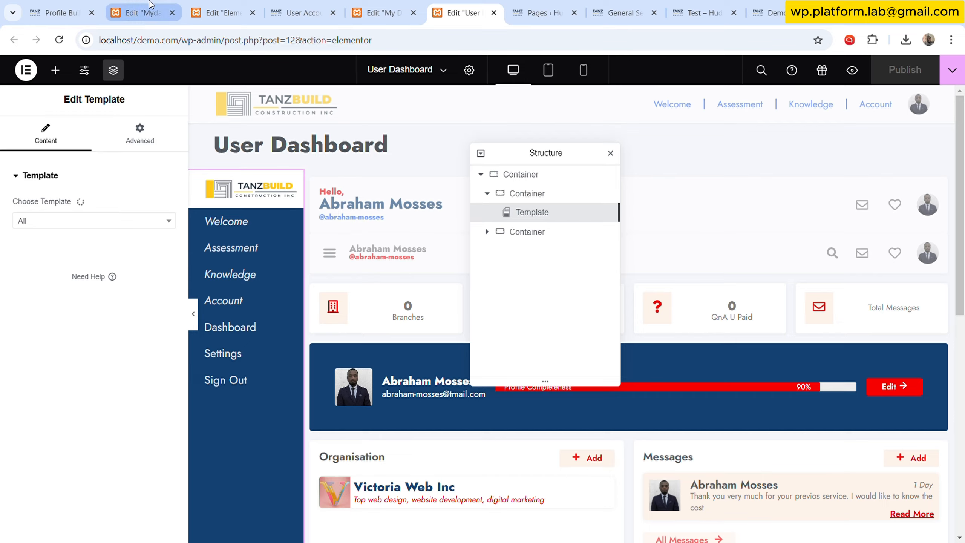
left_click(141, 12)
left_click(223, 12)
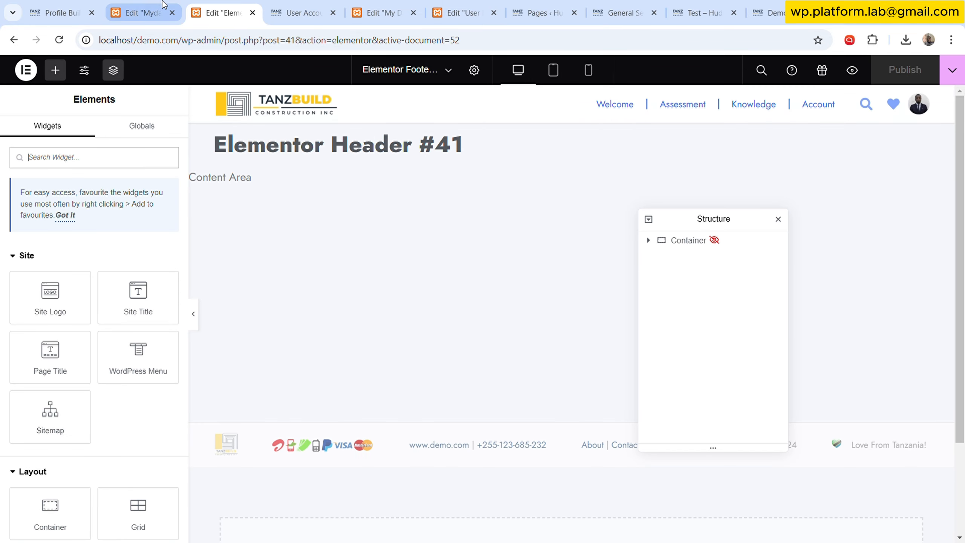
left_click(140, 13)
- Select the outer container and set its minimum height to 100 vh
left_click(870, 151)
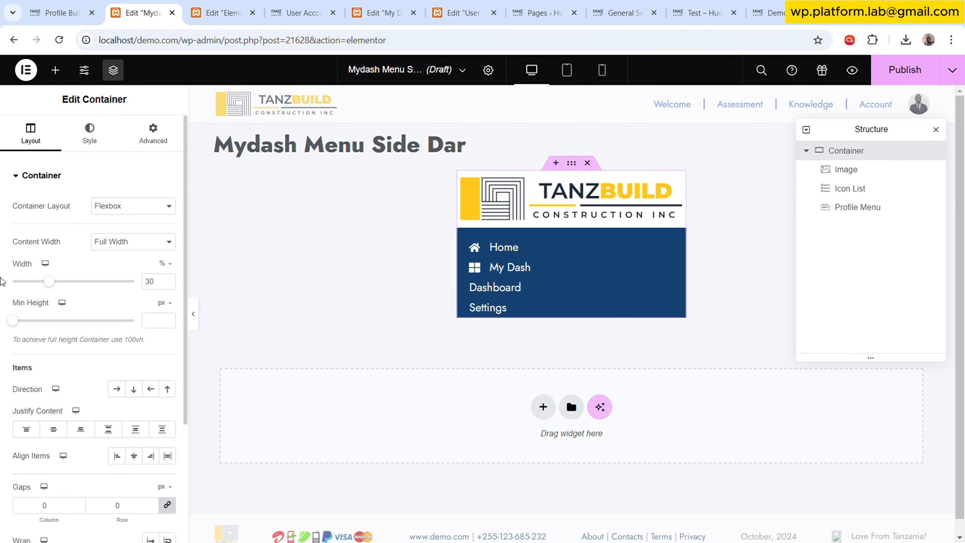
scroll(103, 353, "down", 3)
scroll(109, 326, "up", 3)
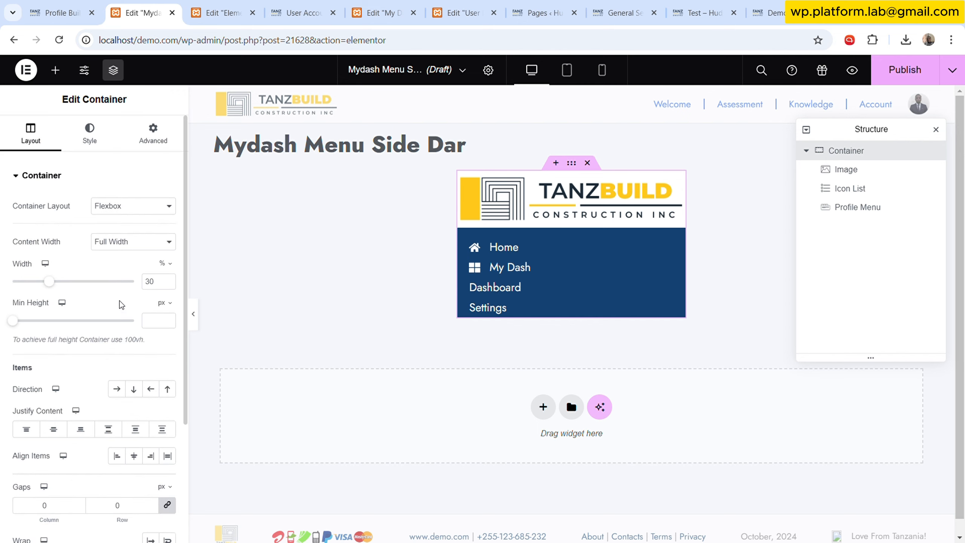
left_click(162, 303)
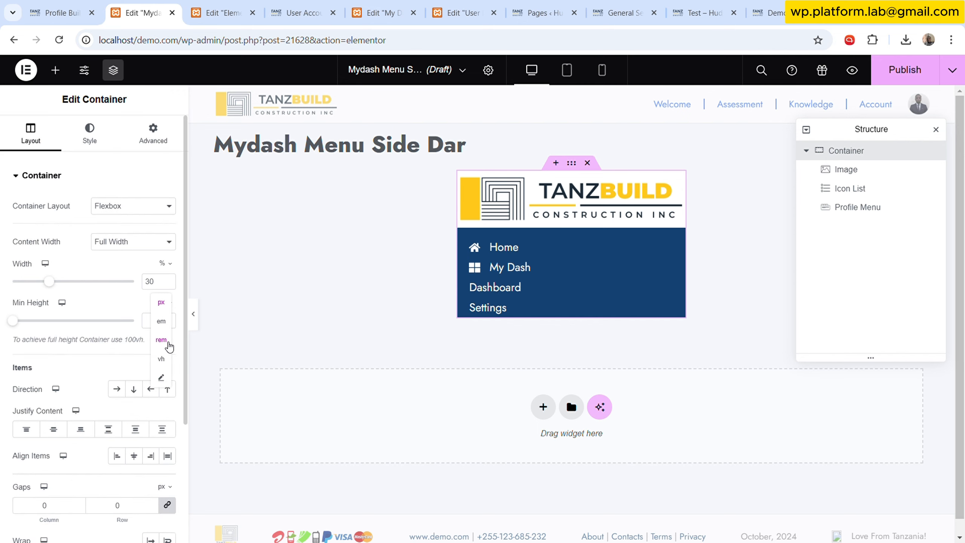
left_click(164, 361)
left_click(162, 322)
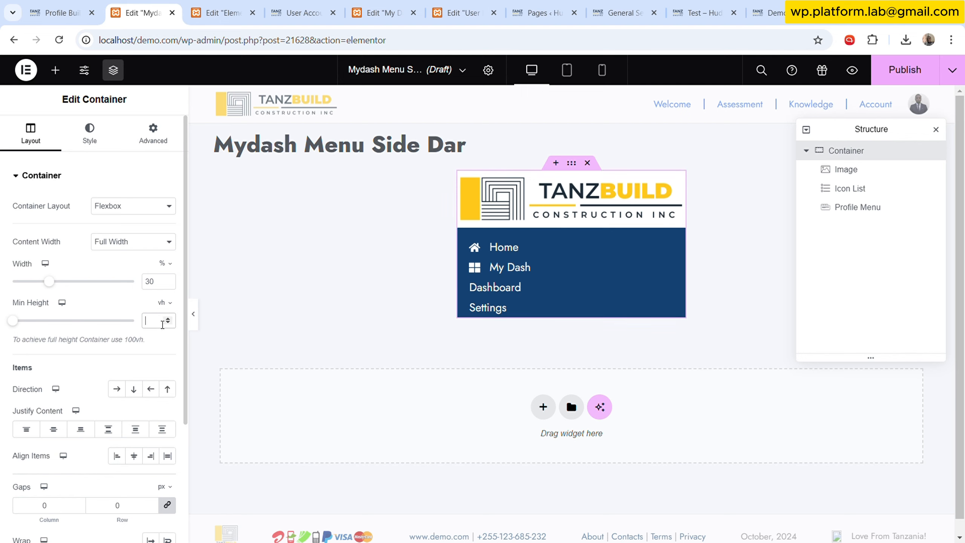
type("100")
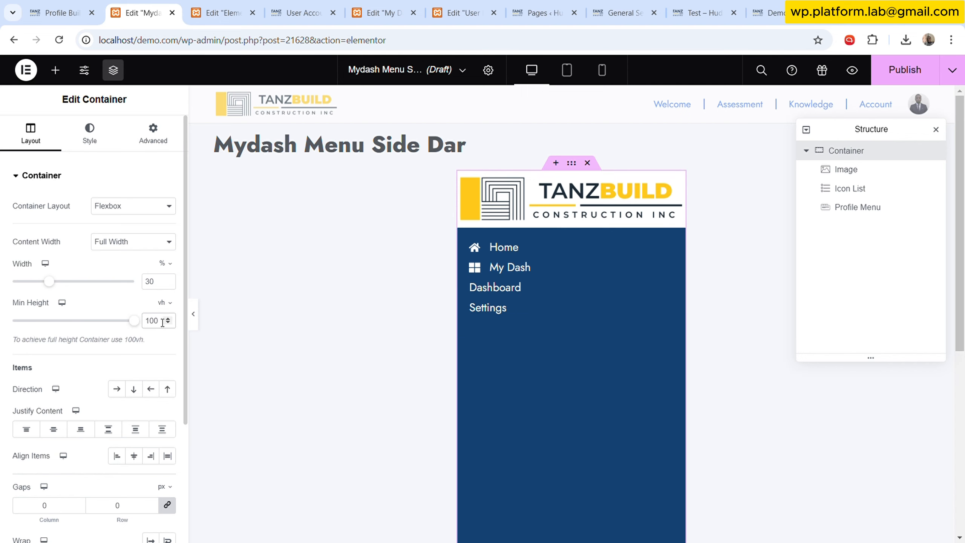
- Duplicate the icon list and move the copy below the profile menu
scroll(578, 348, "down", 5)
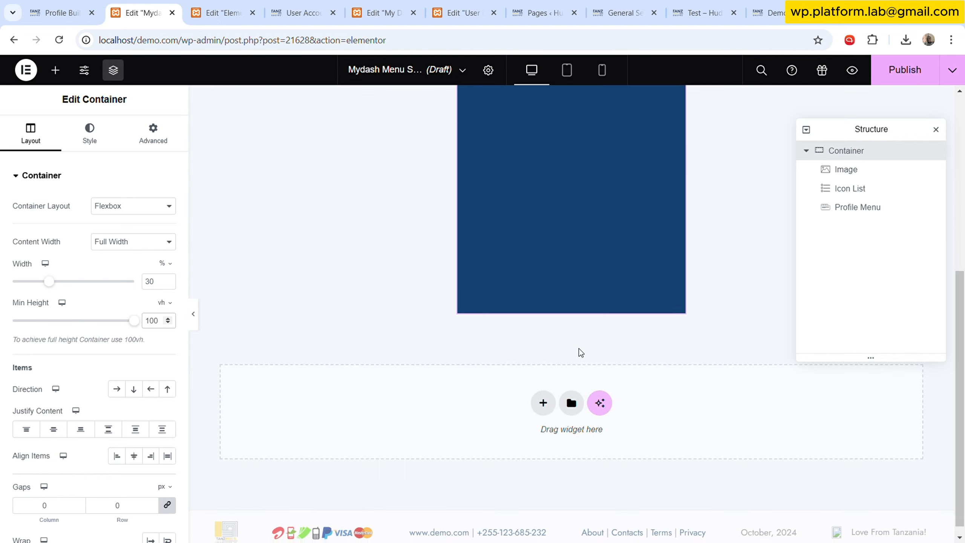
scroll(583, 347, "up", 5)
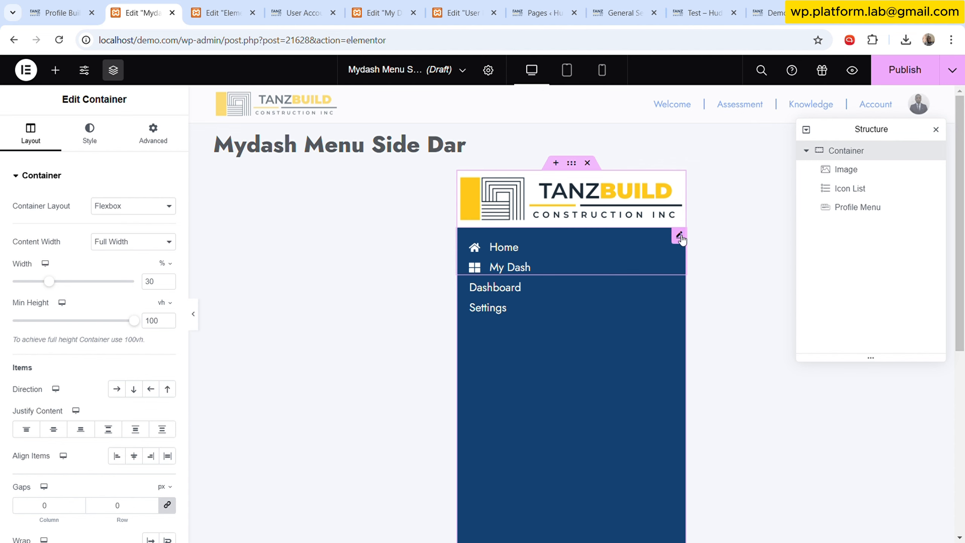
left_click(678, 235)
right_click(680, 237)
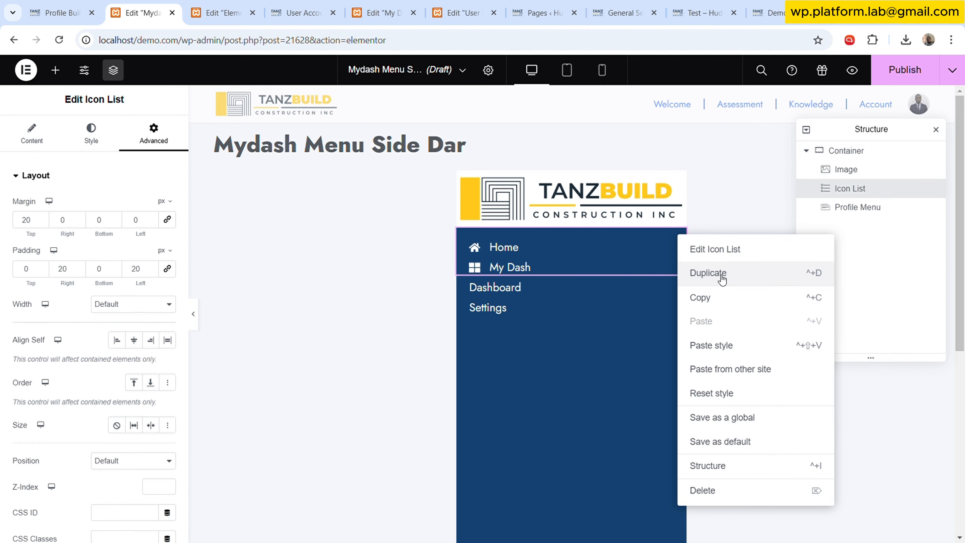
left_click(722, 279)
left_click_drag(855, 215, 892, 233)
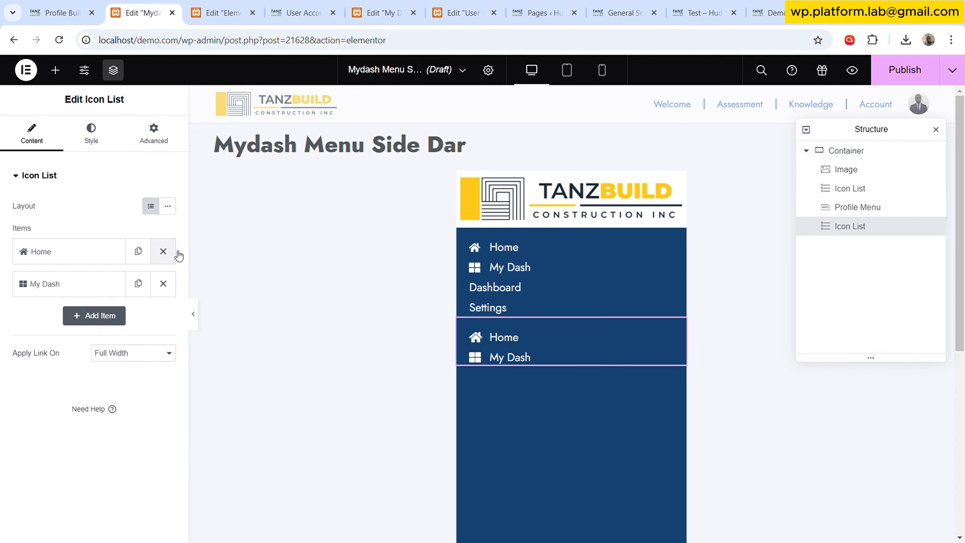
- Delete the copied list's Home item and change its My Dash item's icon to Sign out
left_click(162, 252)
left_click(68, 251)
left_click(103, 347)
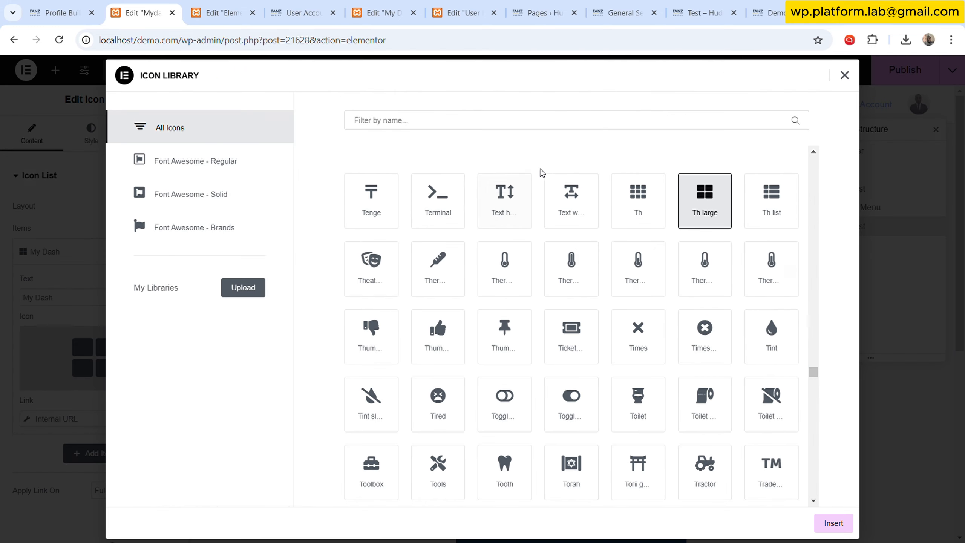
left_click(517, 121)
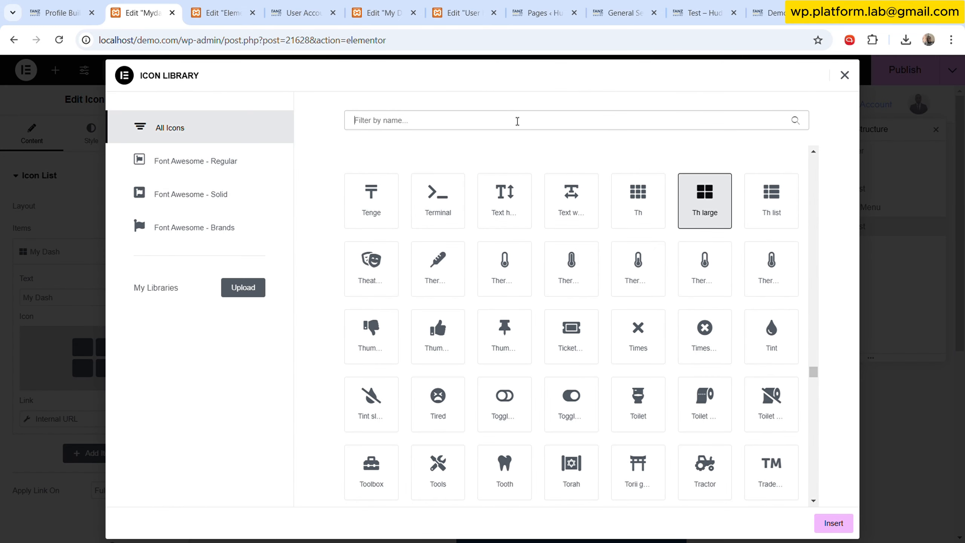
type("l")
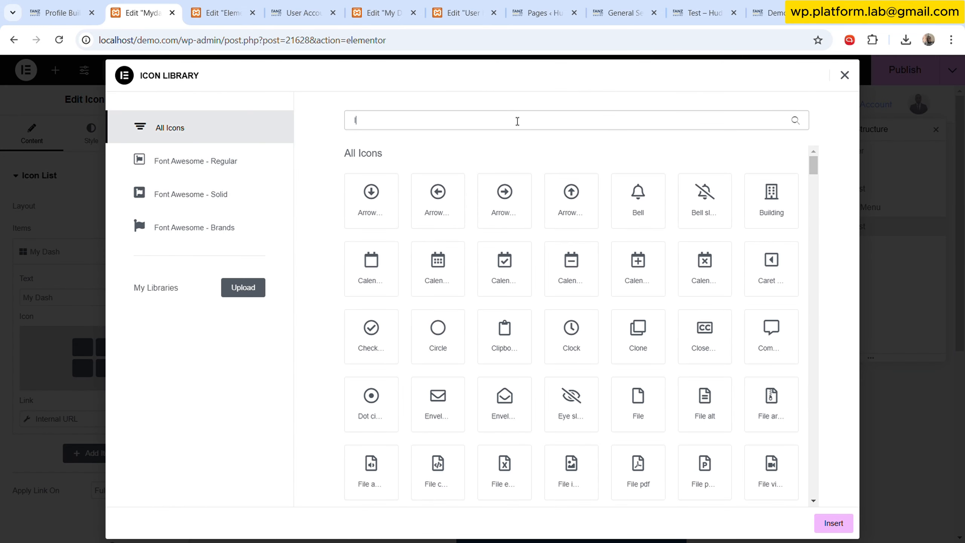
key("BackSpace")
type("sig")
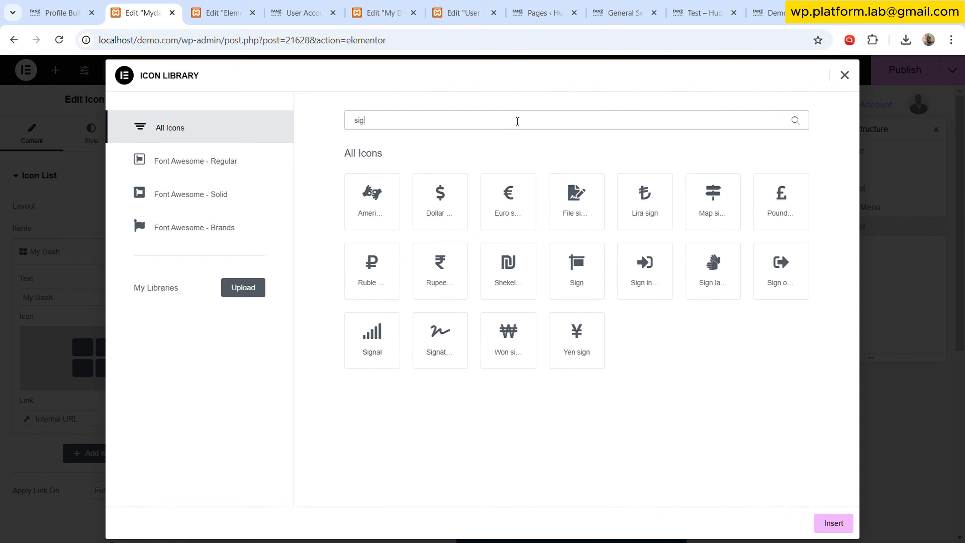
left_click(782, 275)
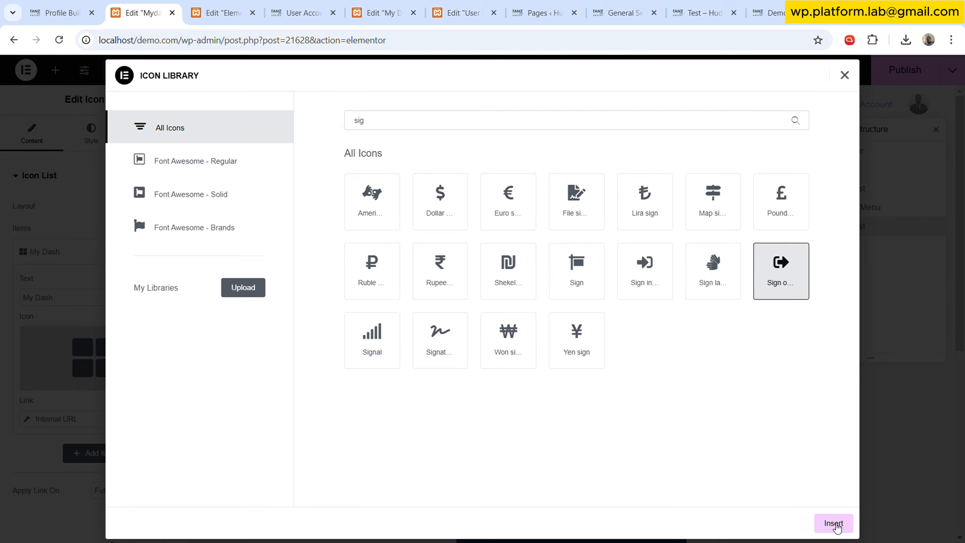
left_click(833, 523)
- Rename the copied item's text to Sign
left_click(75, 304)
key("ctrl+a")
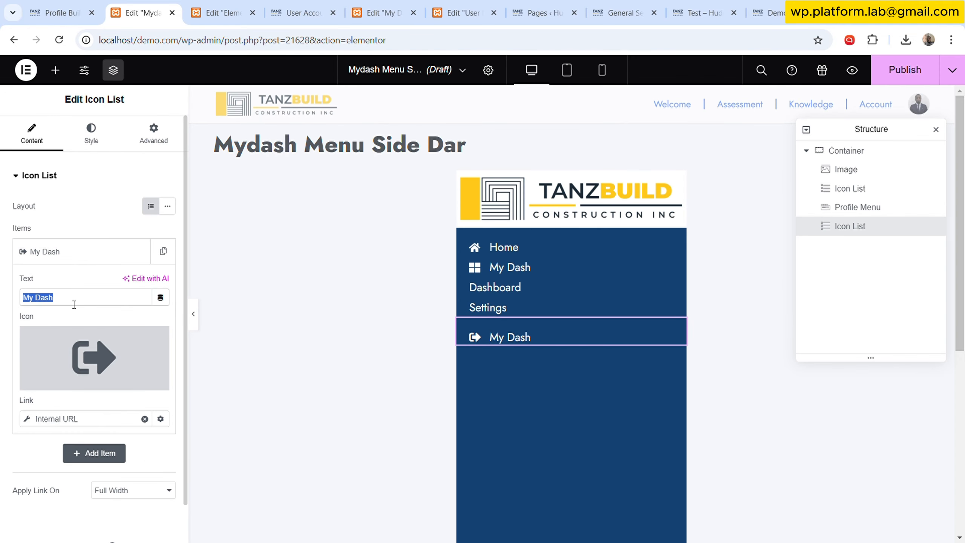
type("Sign")
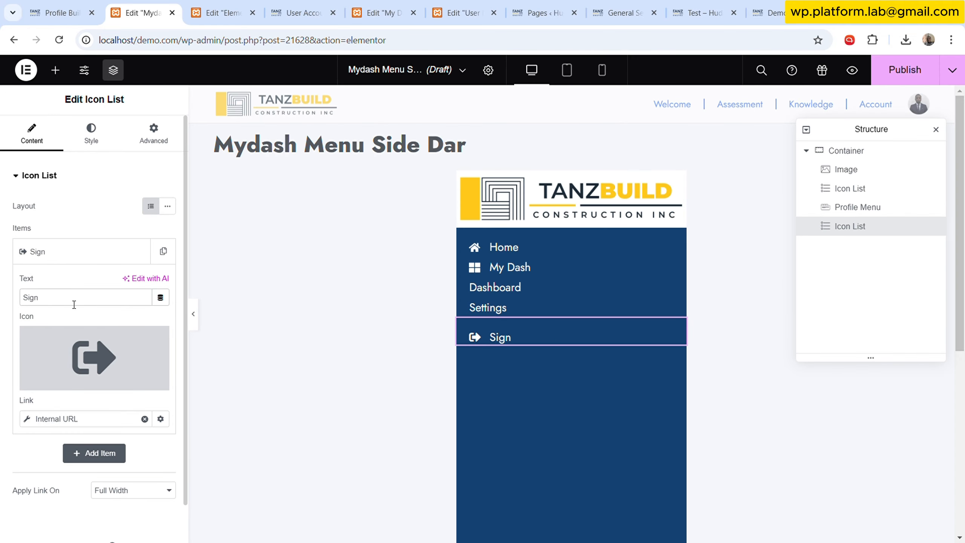
type(" Out")
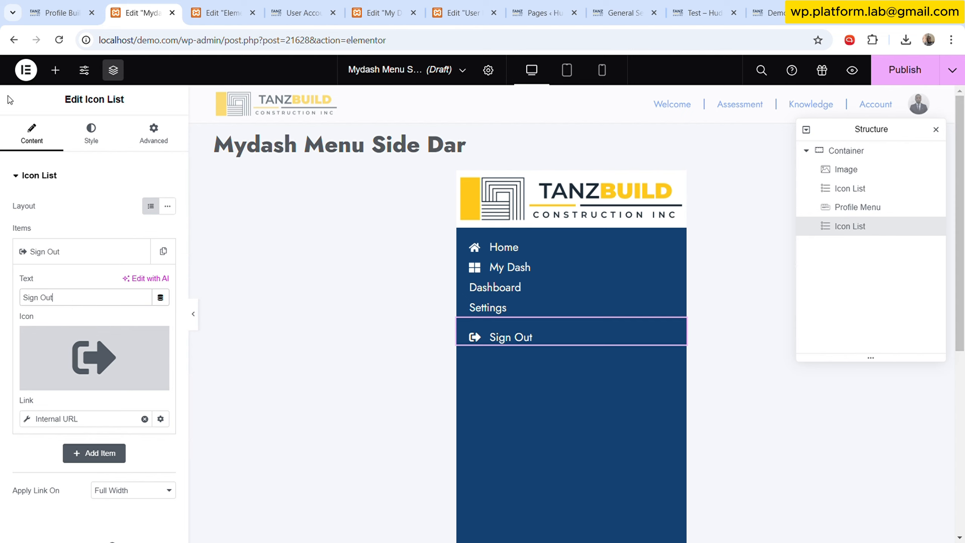
- Finish the copied item's text as Sign Out and set the list's margin to 0 top and 20 bottom
left_click(152, 135)
left_click_drag(36, 224, 10, 220)
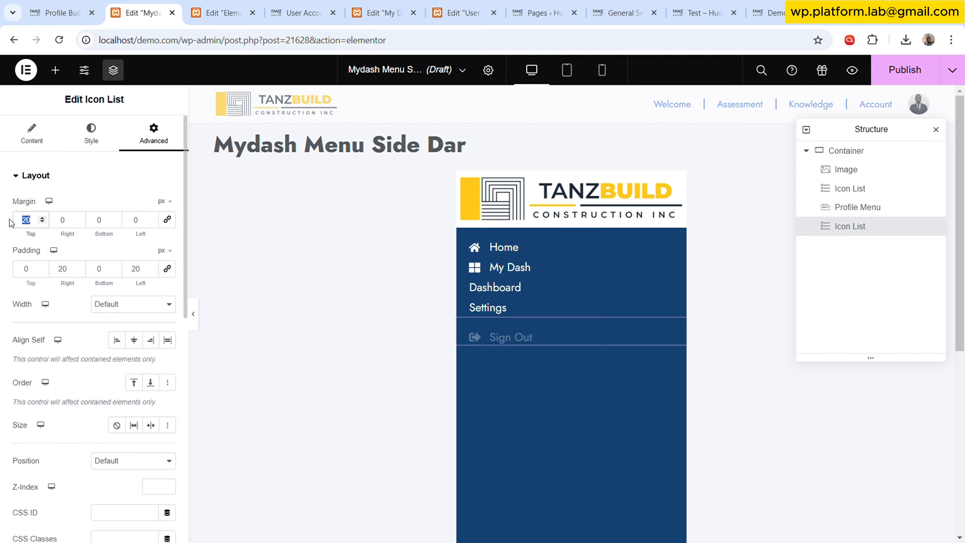
type("0")
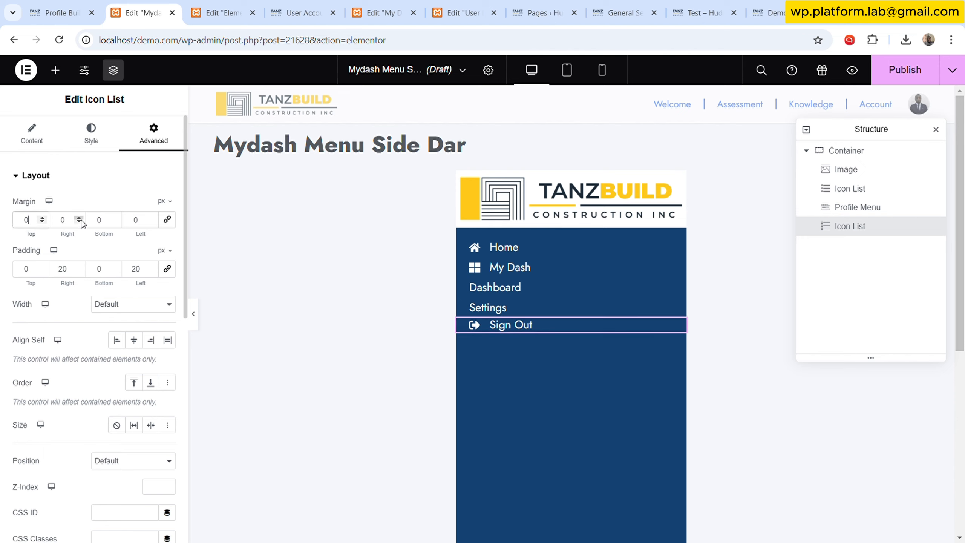
double_click(100, 220)
type("20")
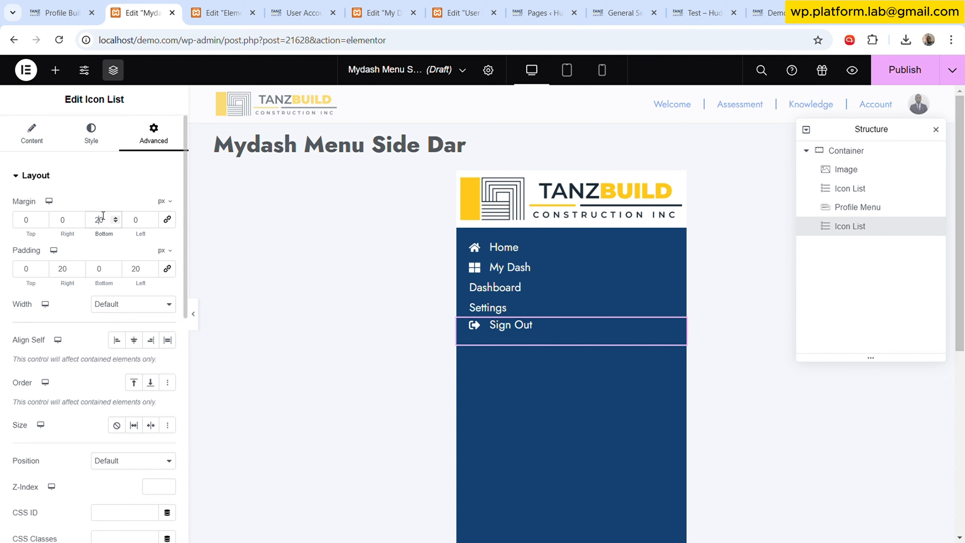
scroll(89, 371, "down", 10)
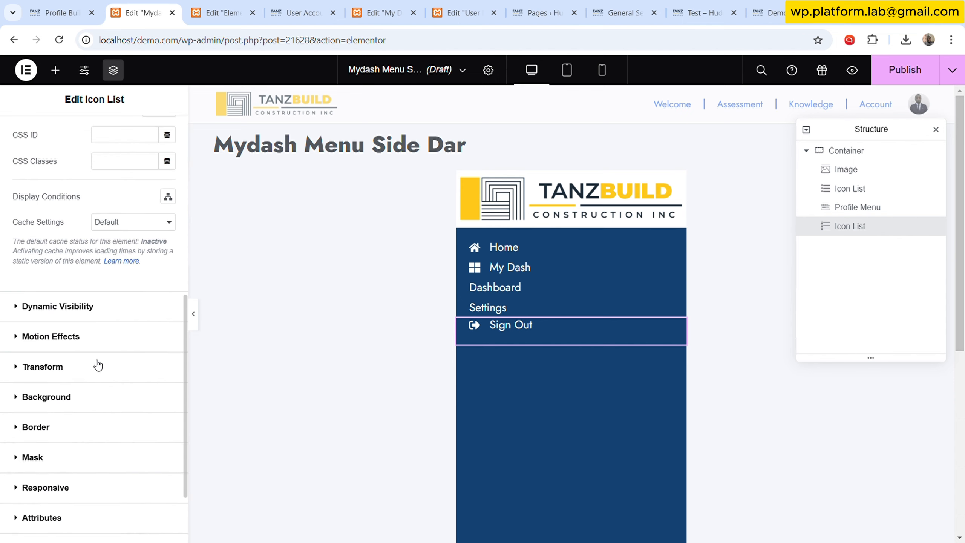
left_click(194, 313)
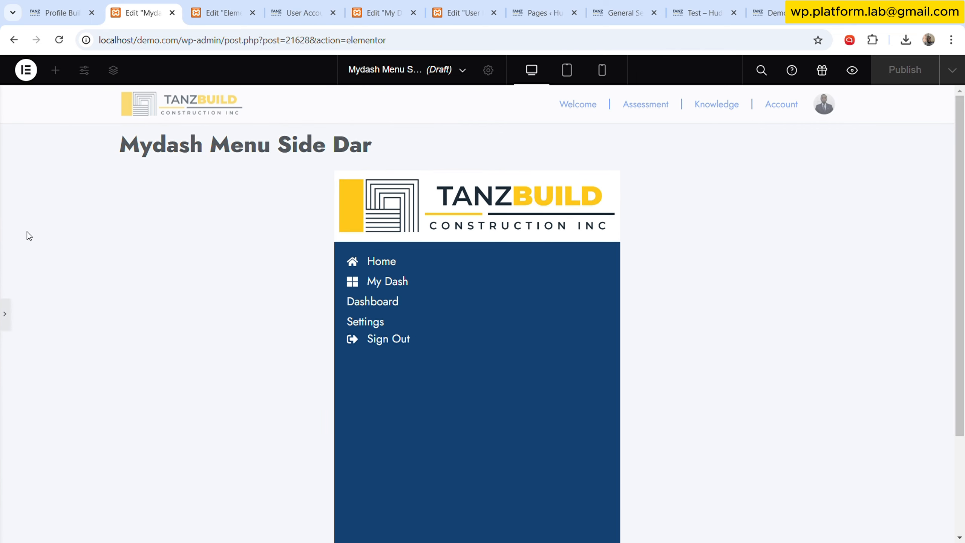
left_click(6, 314)
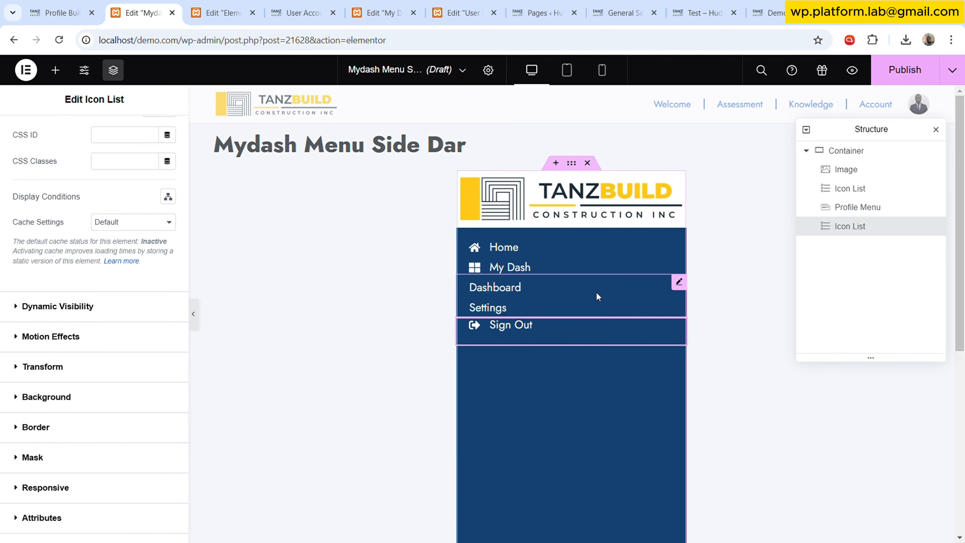
- Select the profile menu and set its item width to 0
left_click(679, 282)
left_click(91, 133)
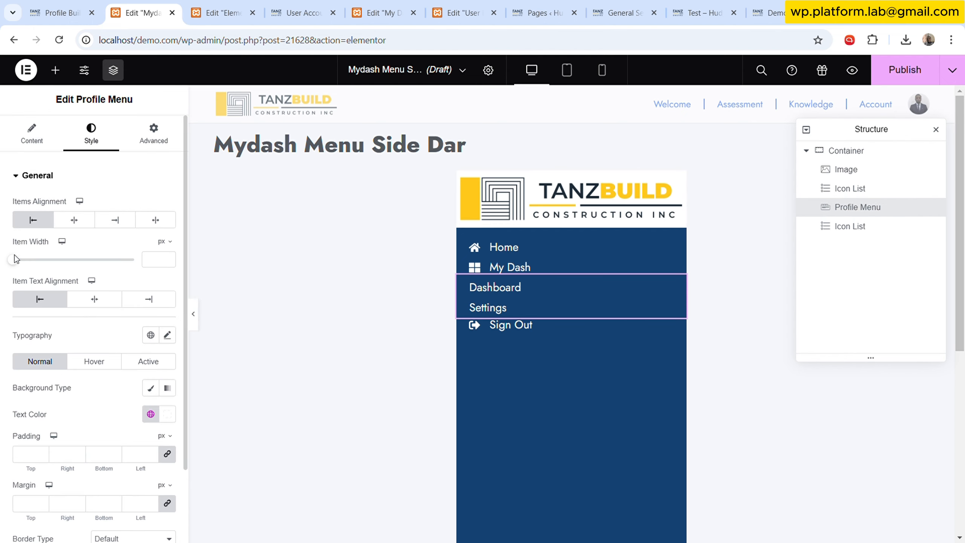
scroll(57, 342, "down", 2)
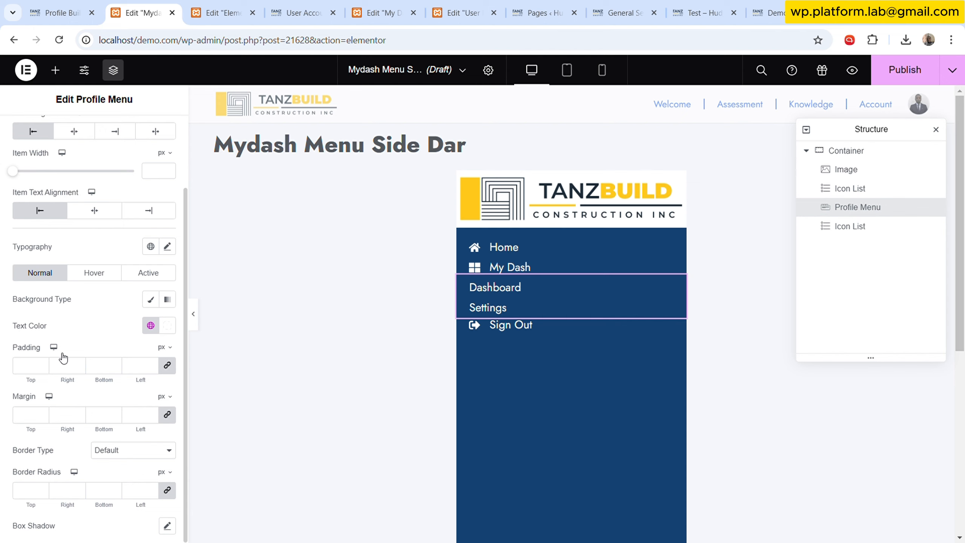
scroll(66, 353, "up", 2)
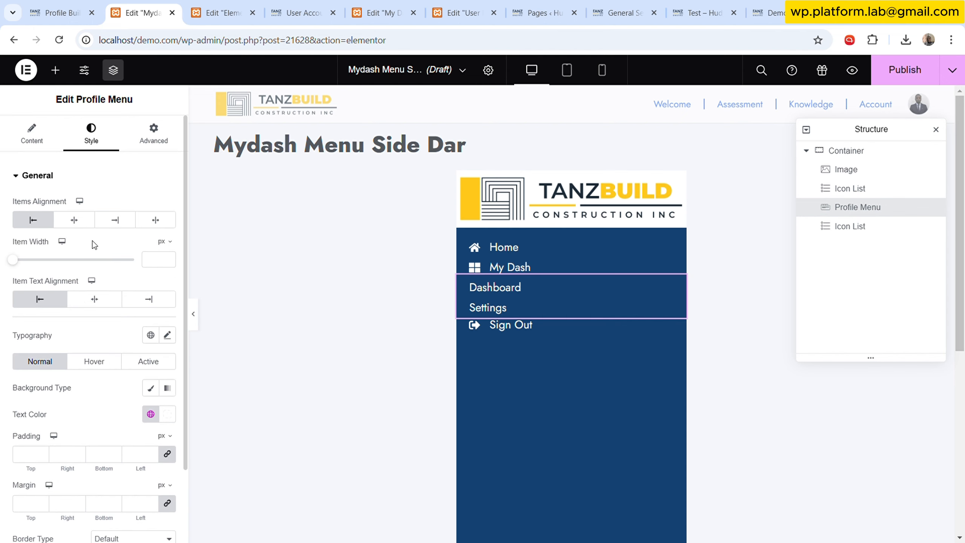
mouse_move(13, 260)
left_mouse_down()
mouse_move(48, 259)
mouse_move(12, 257)
left_mouse_up()
scroll(91, 323, "down", 3)
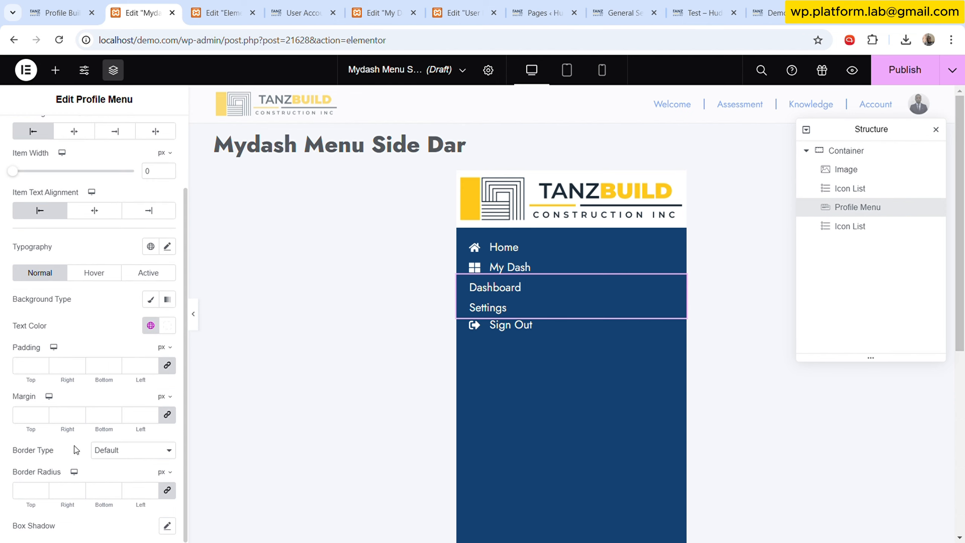
scroll(82, 281, "up", 2)
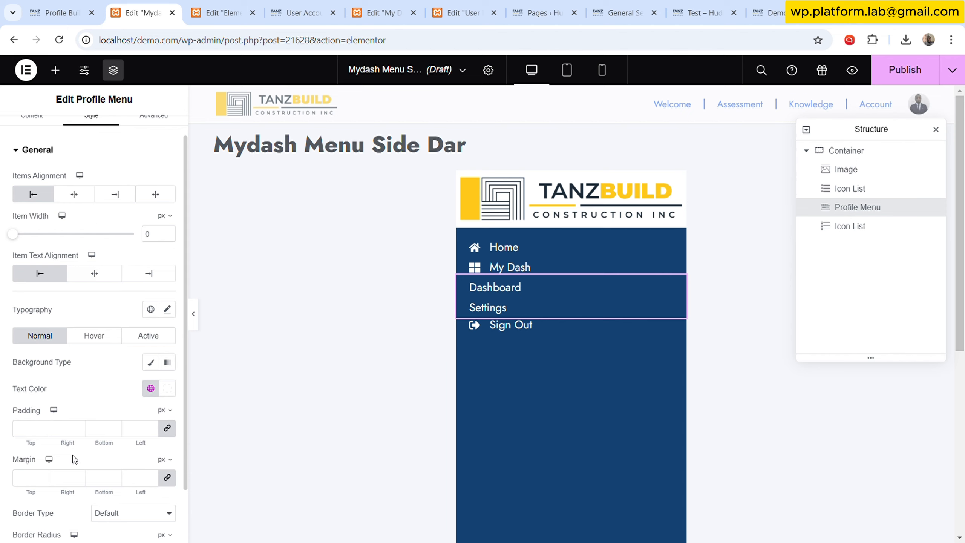
scroll(75, 458, "down", 2)
scroll(106, 279, "up", 3)
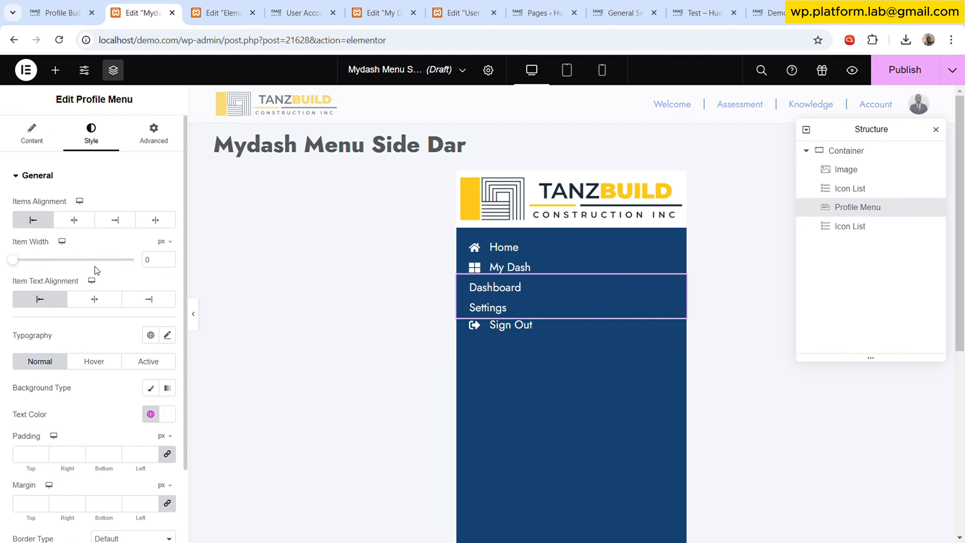
- Set the profile menu's bottom margin to 5 px
left_click(38, 142)
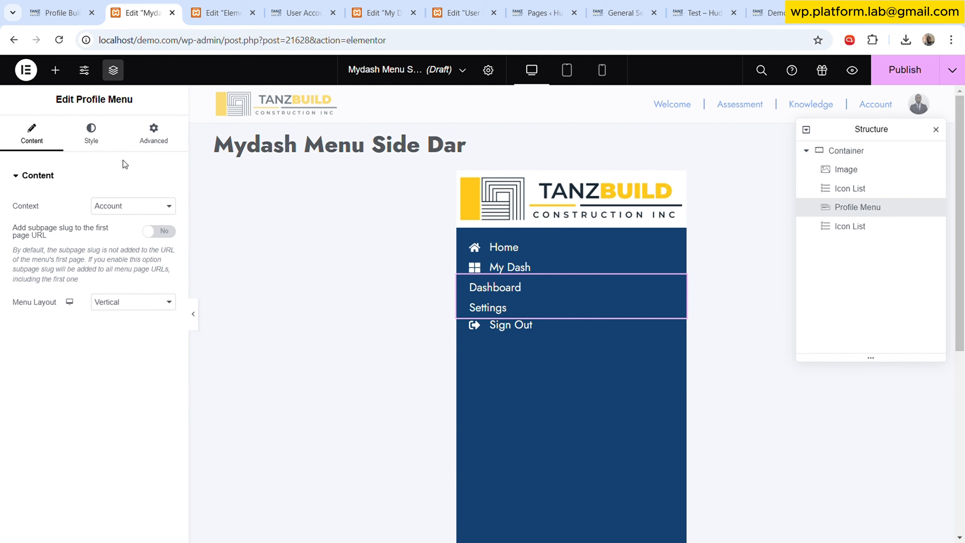
left_click(94, 140)
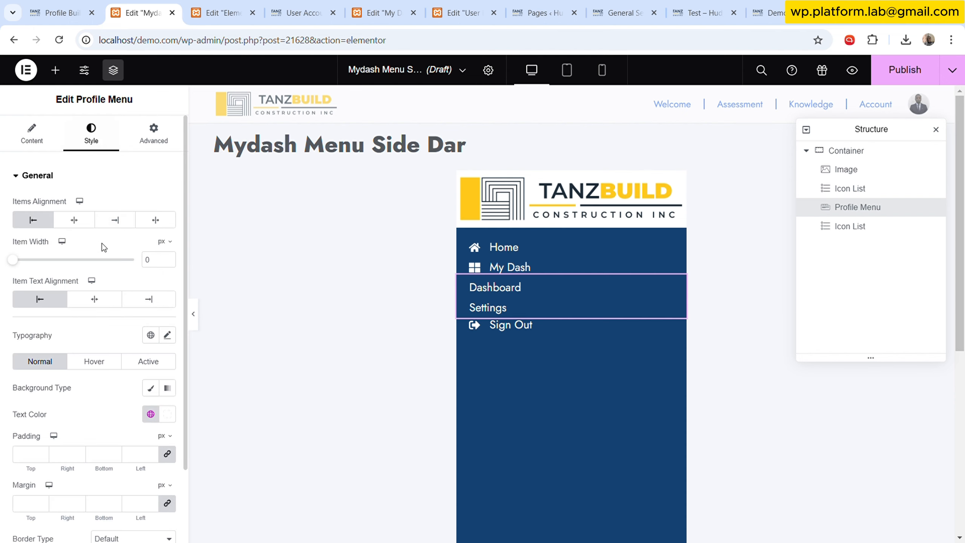
scroll(96, 350, "down", 3)
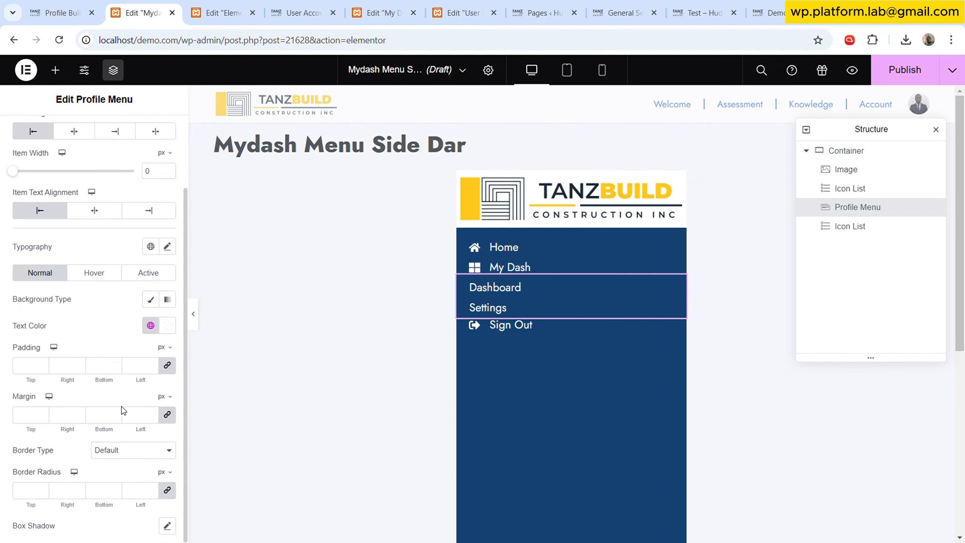
left_click(149, 414)
left_click(117, 413)
left_click(117, 413)
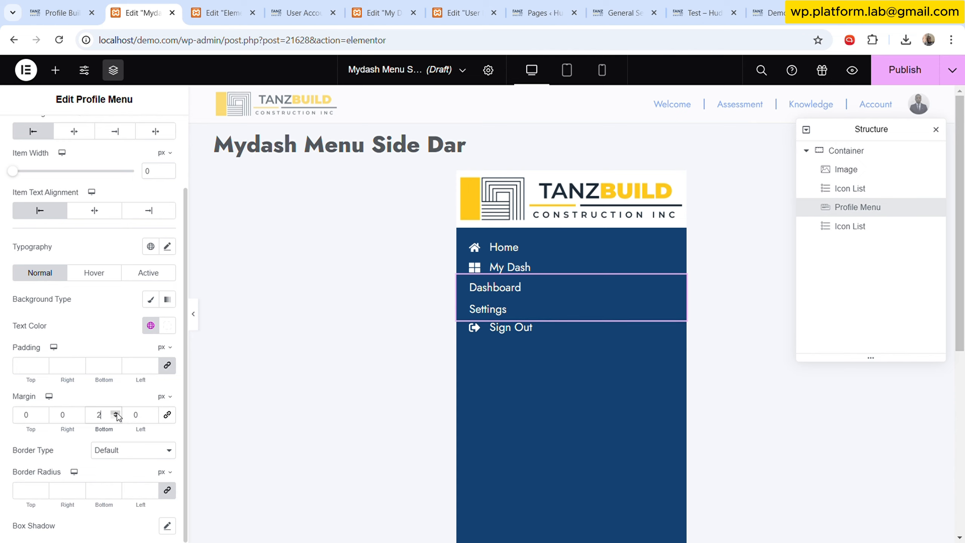
left_click(116, 413)
left_click(117, 413)
left_click(116, 413)
left_click(116, 413)
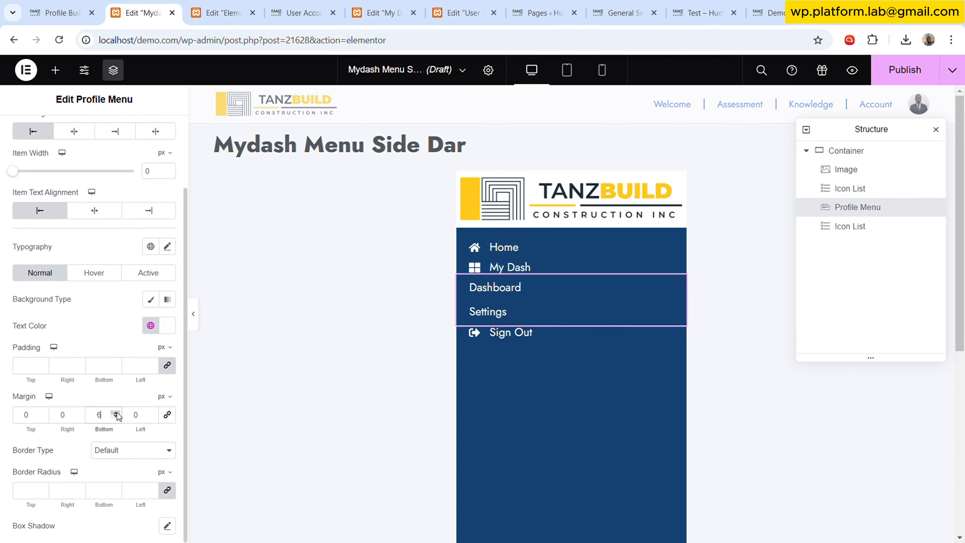
left_click(116, 417)
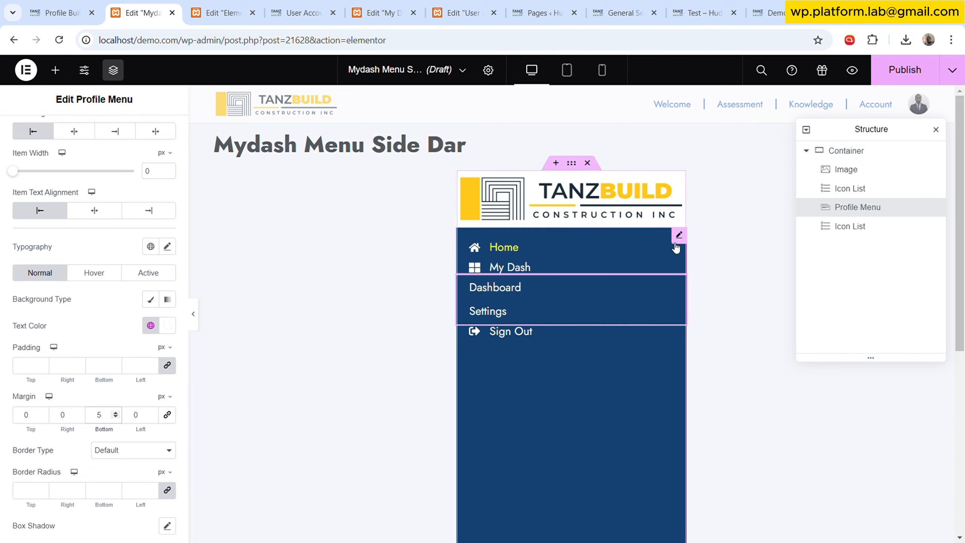
- Review the margins of both icon lists and publish the menu template
left_click(679, 236)
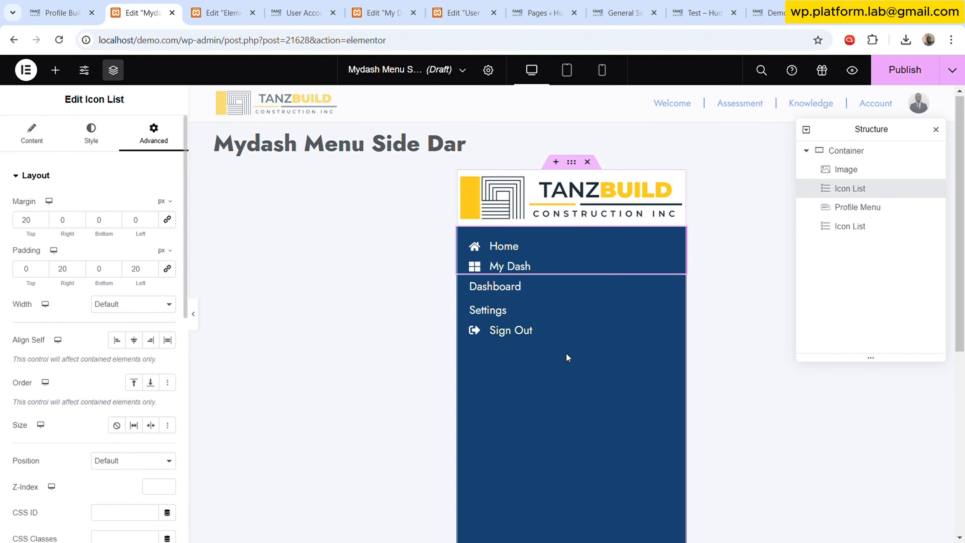
scroll(566, 353, "down", 5)
scroll(566, 362, "up", 5)
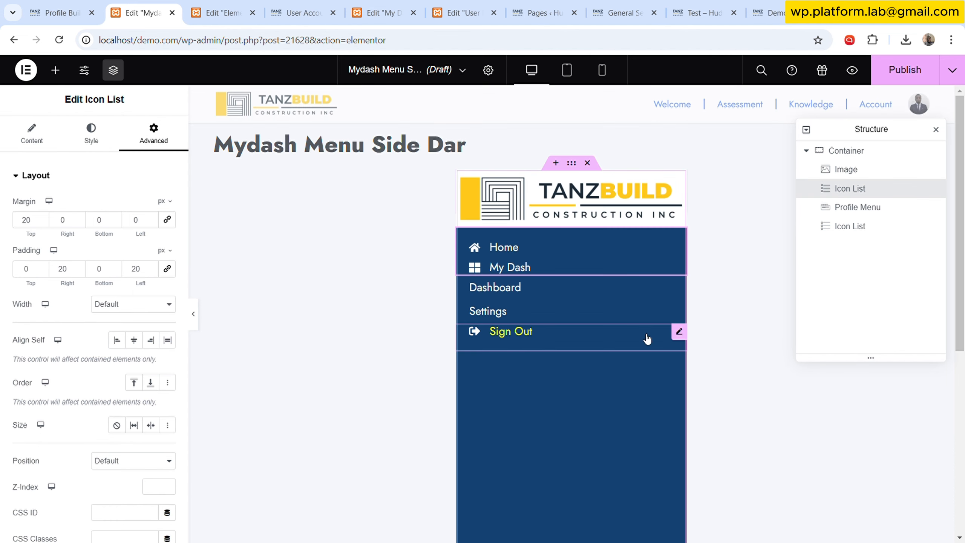
left_click(679, 333)
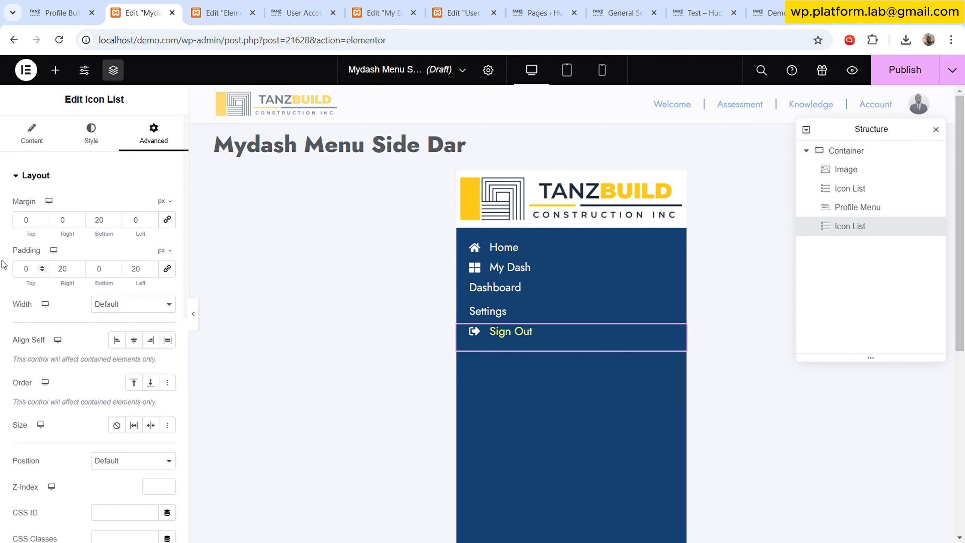
left_click(40, 140)
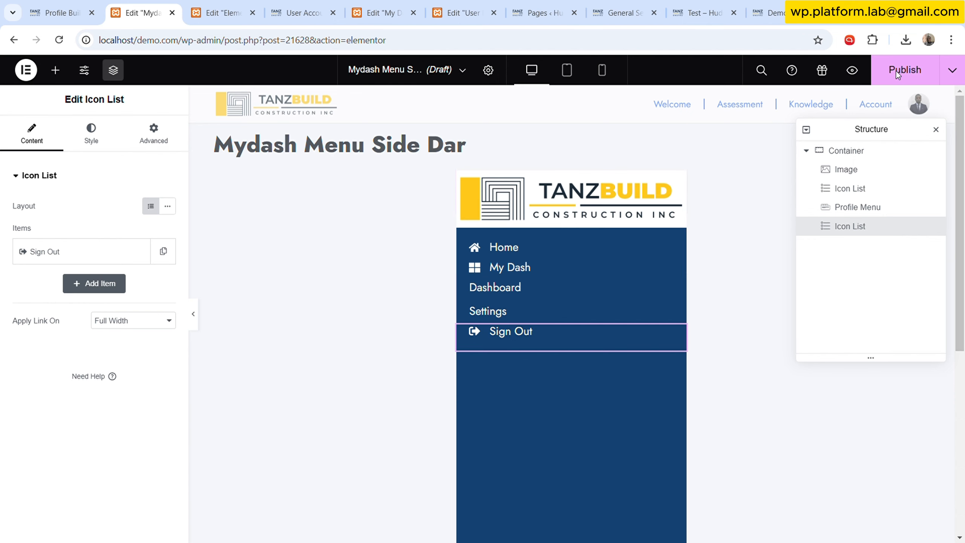
left_click(922, 76)
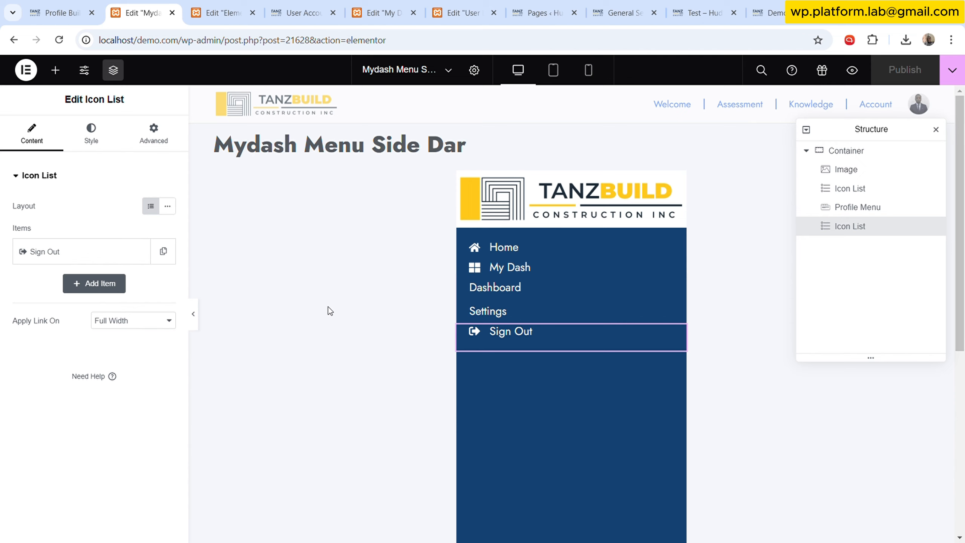
- Set the Sign Out item's link to the dynamic Popup action
left_click(75, 252)
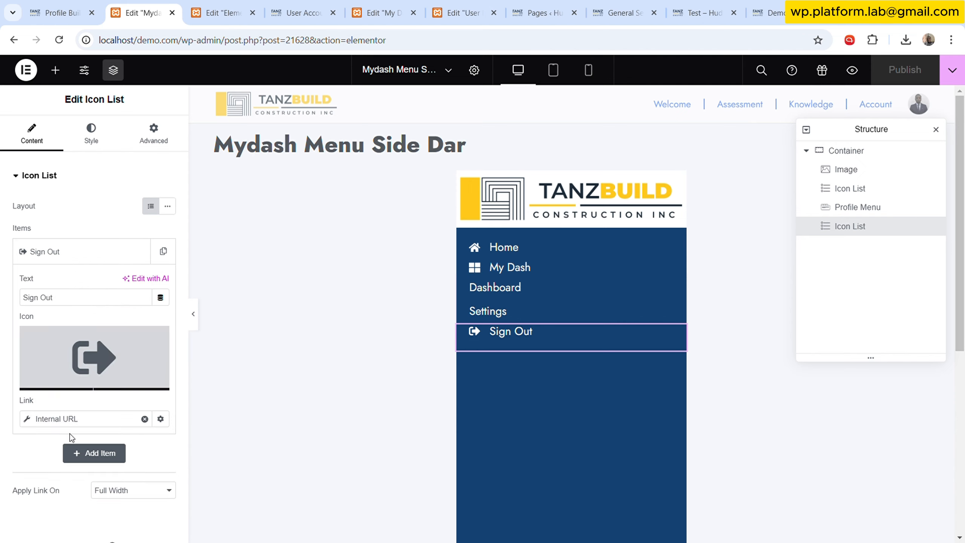
left_click(145, 419)
left_click(160, 419)
scroll(51, 323, "down", 3)
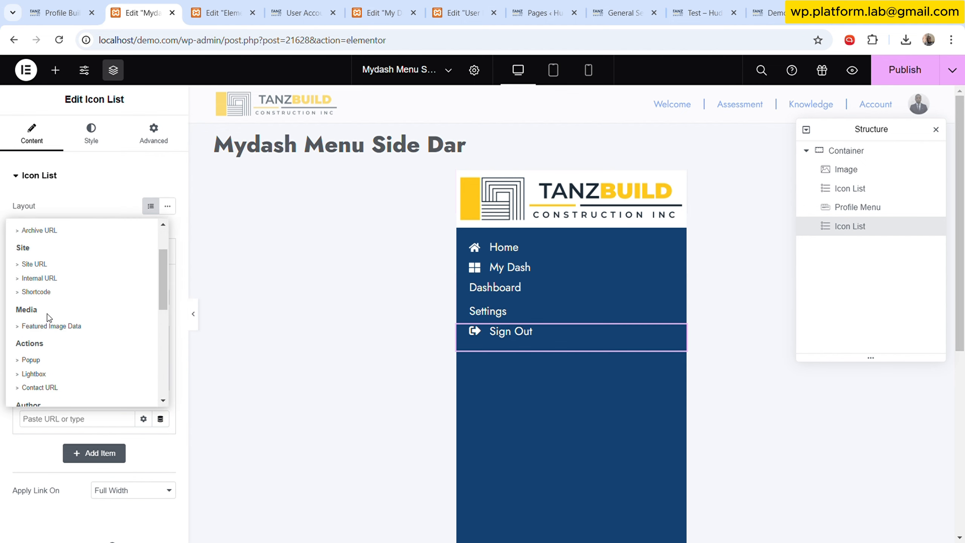
left_click(47, 359)
left_click(65, 417)
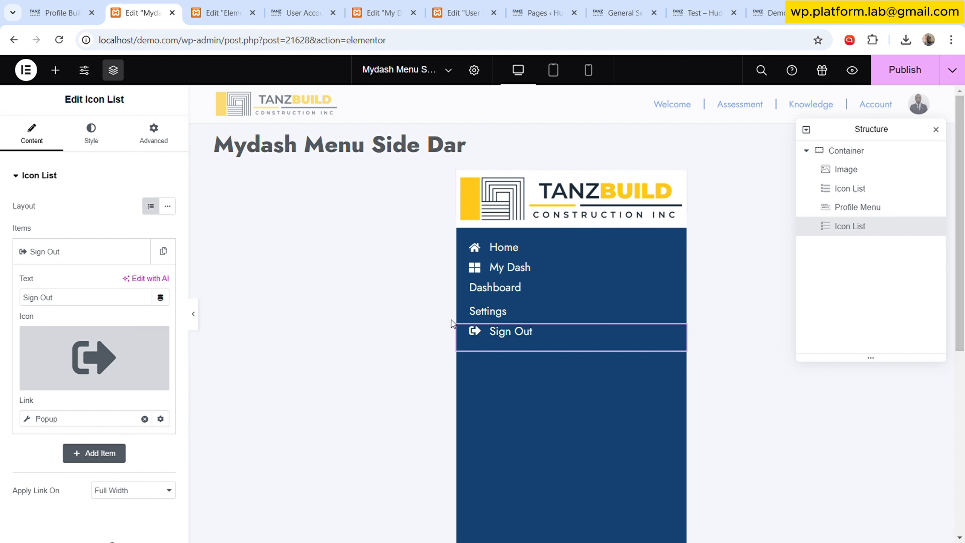
- Create a new popup template named Sign In Out from the Elementor popups page
left_click(61, 12)
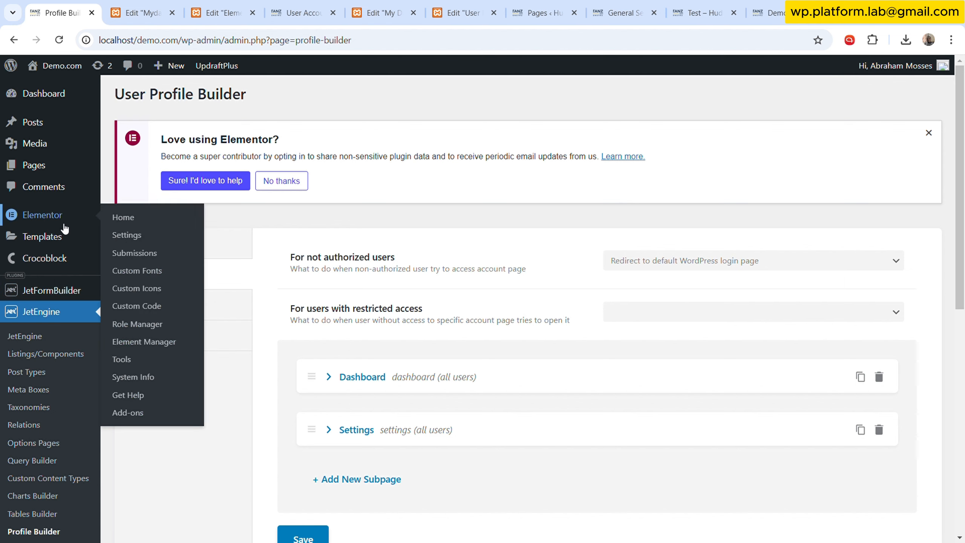
mouse_move(68, 236)
left_click(128, 258)
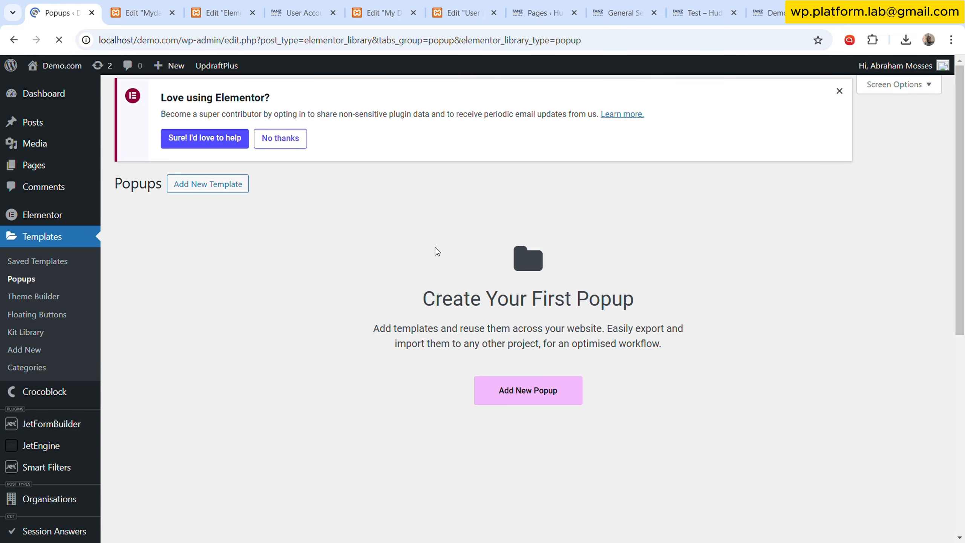
left_click(526, 391)
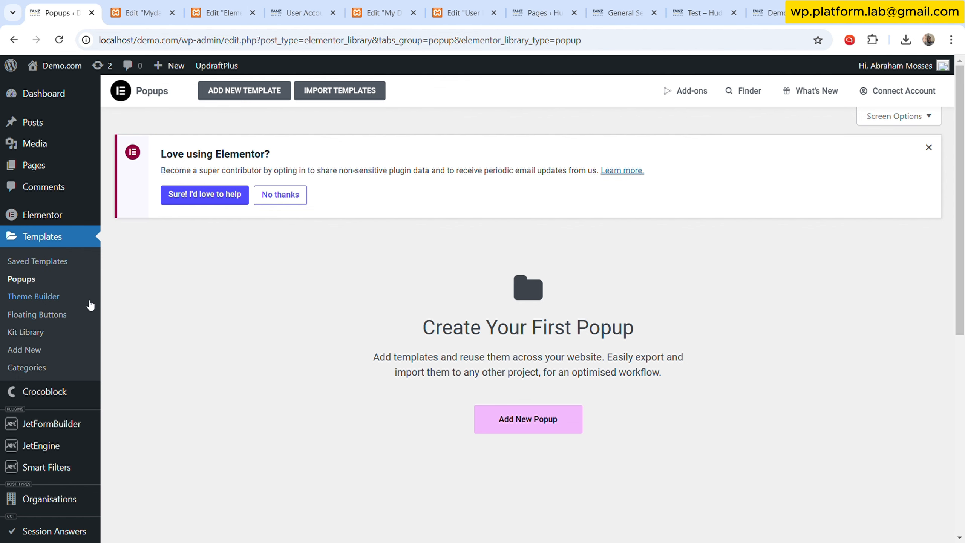
left_click(534, 428)
left_click(548, 355)
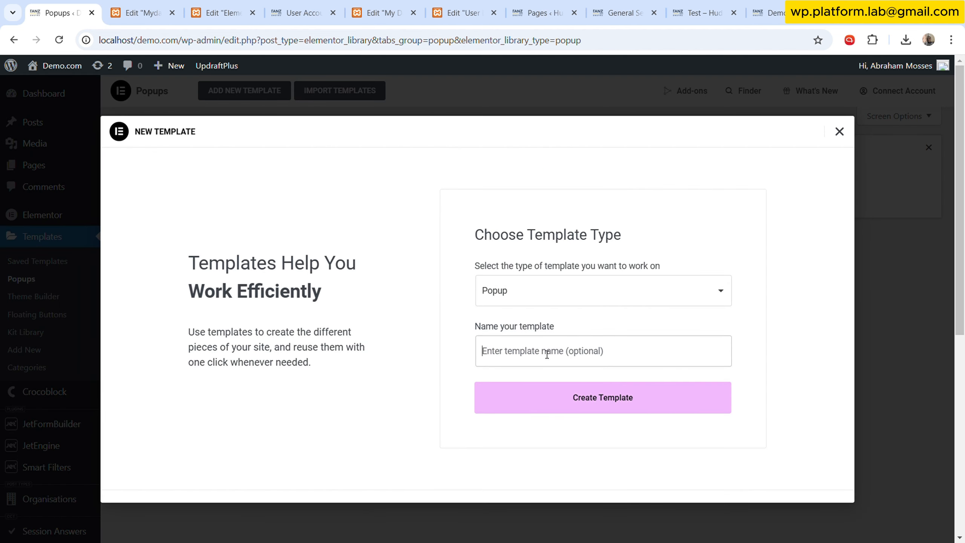
type("Sign In Out")
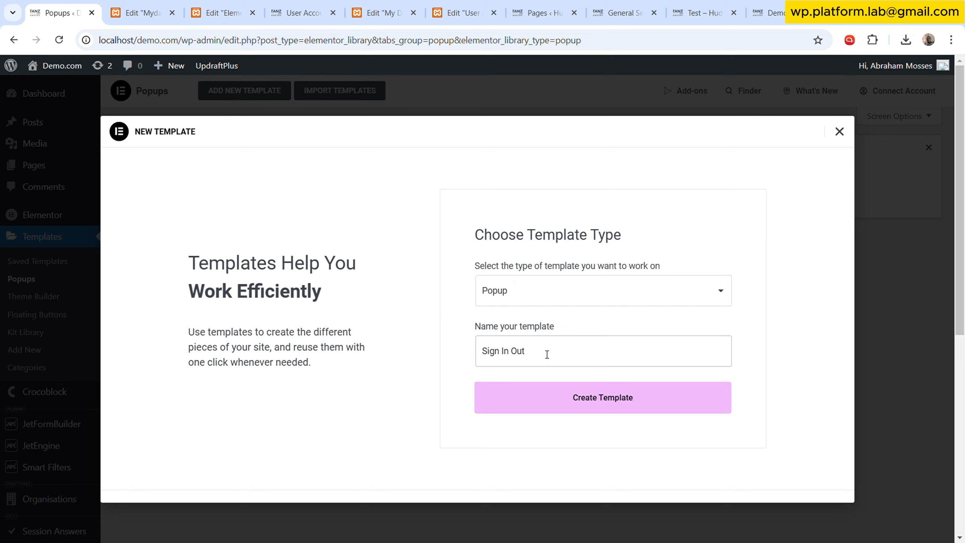
left_click(577, 407)
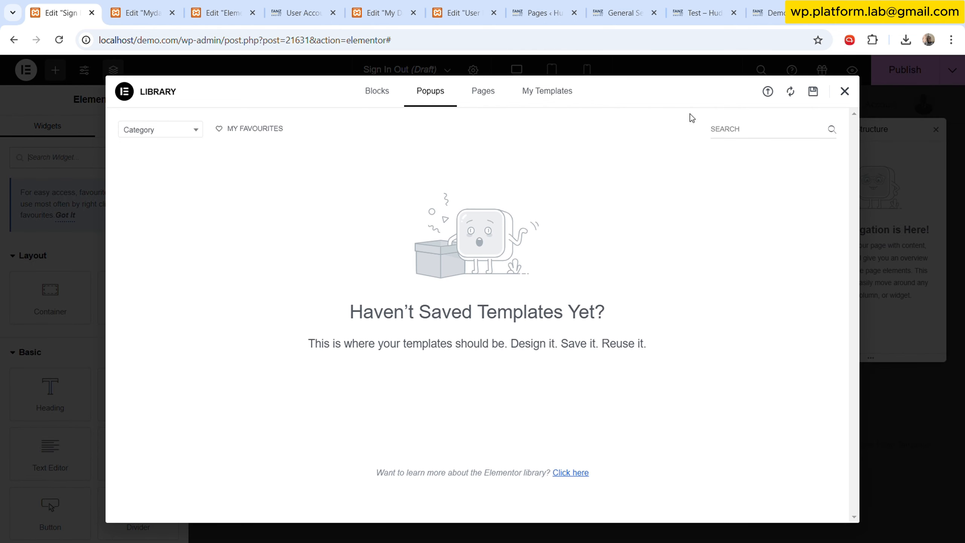
- Add a Login widget to the Sign In Out popup and give it 25 px padding on all sides
left_click(851, 94)
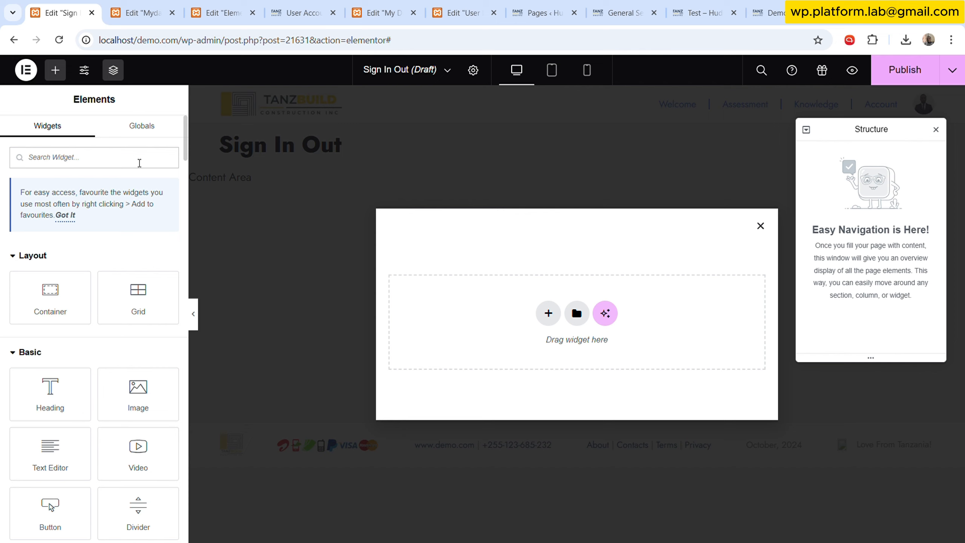
type("sig")
key("BackSpace")
key("BackSpace")
key("BackSpace")
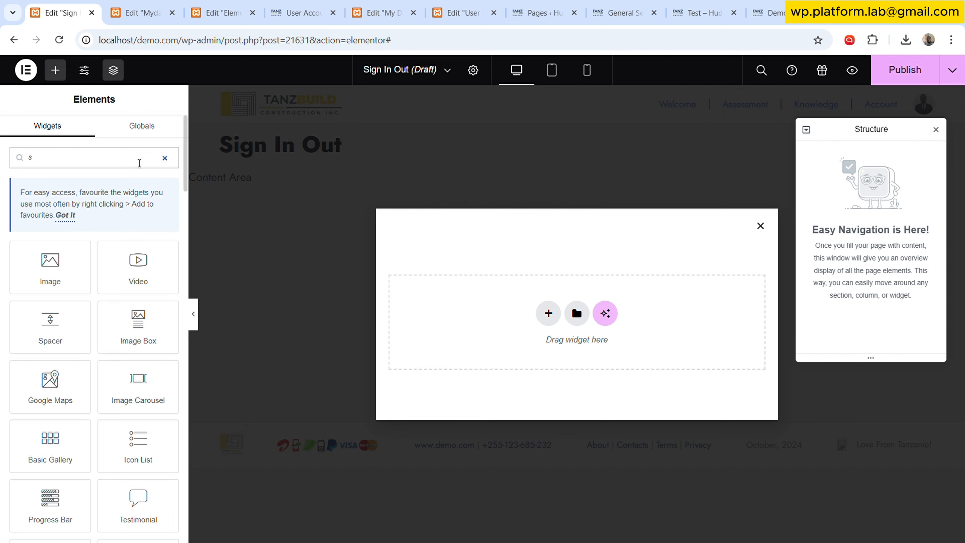
type("log")
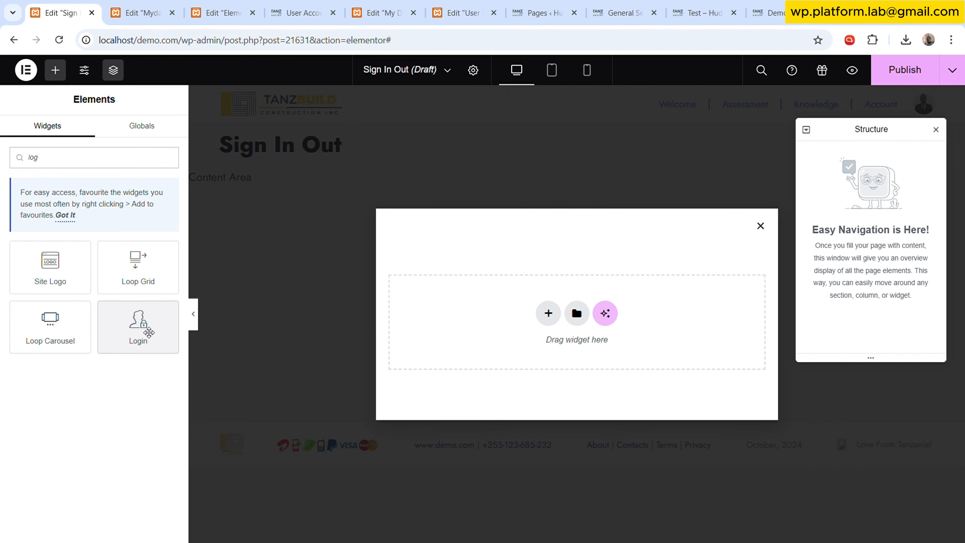
left_click_drag(139, 327, 745, 350)
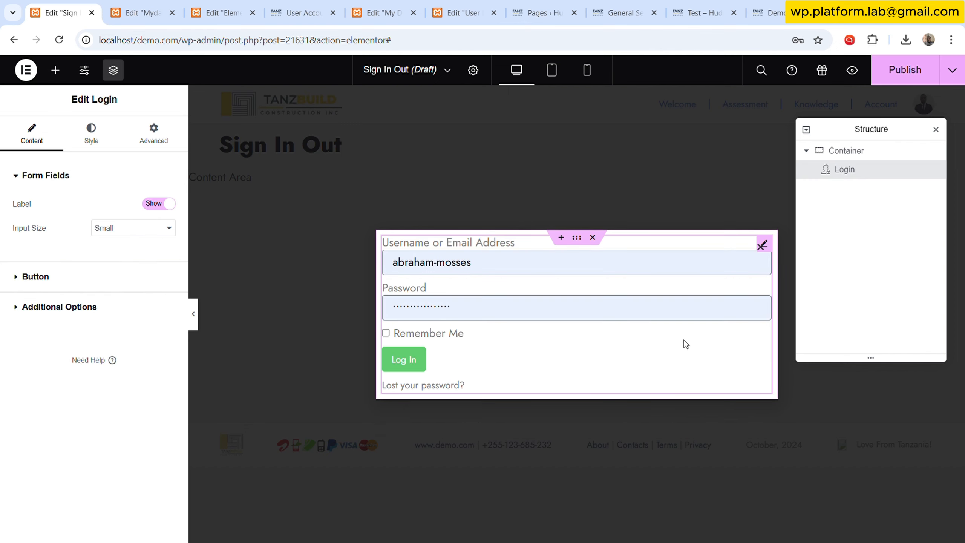
left_click(161, 128)
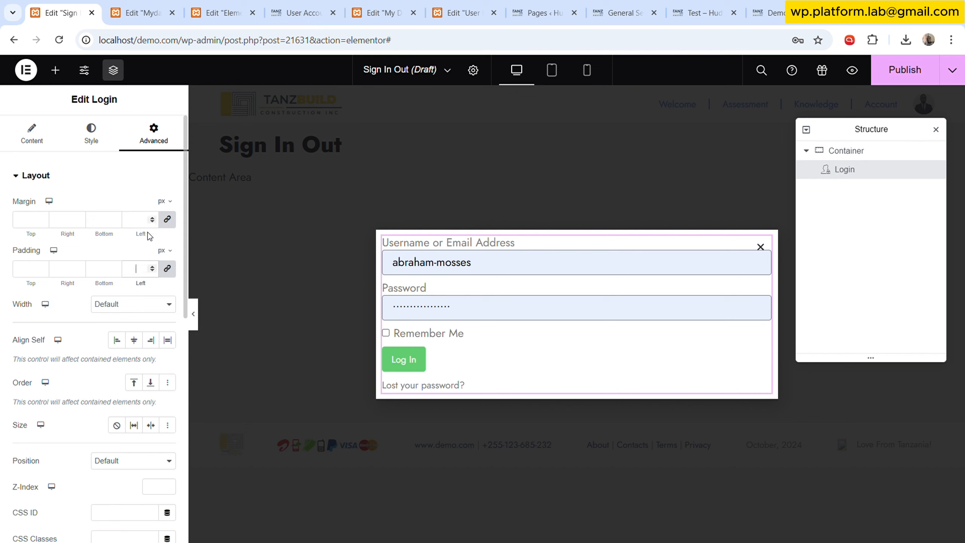
type("25")
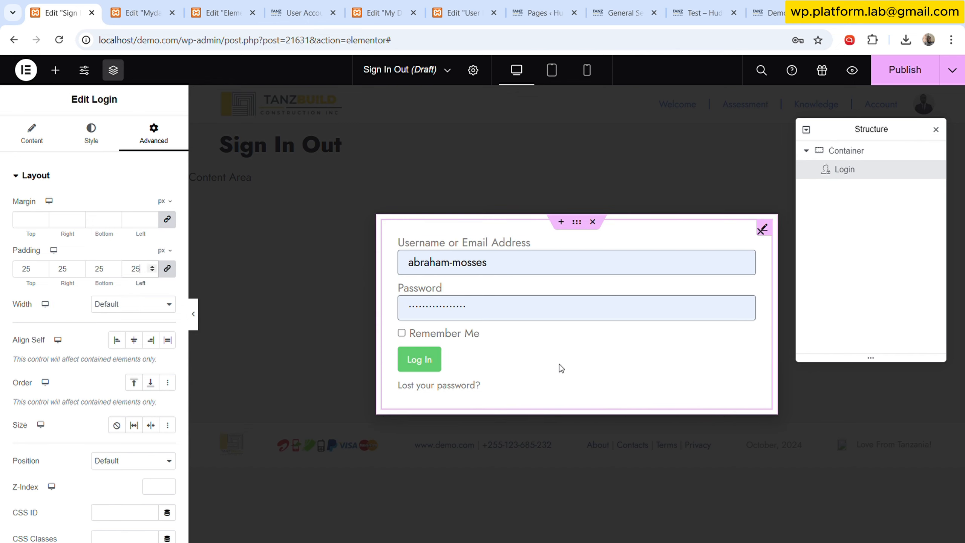
- Set the login form's link hover colour and the Log In button's colour to the global Blue
left_click(91, 133)
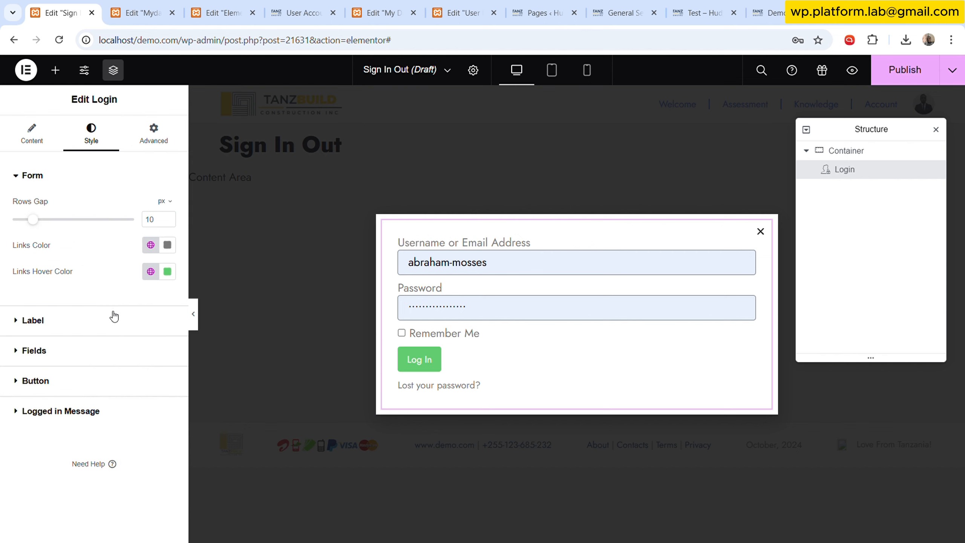
left_click(151, 271)
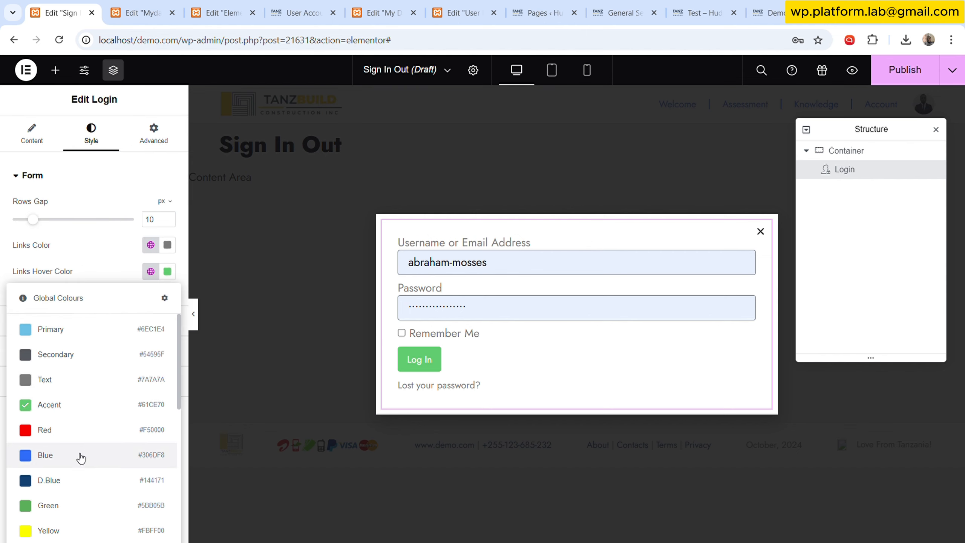
left_click(79, 464)
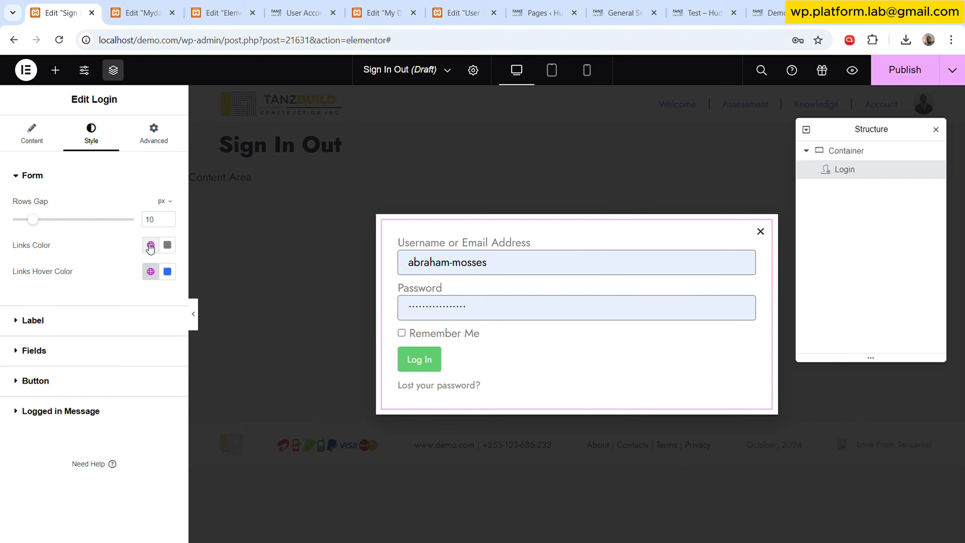
left_click(169, 381)
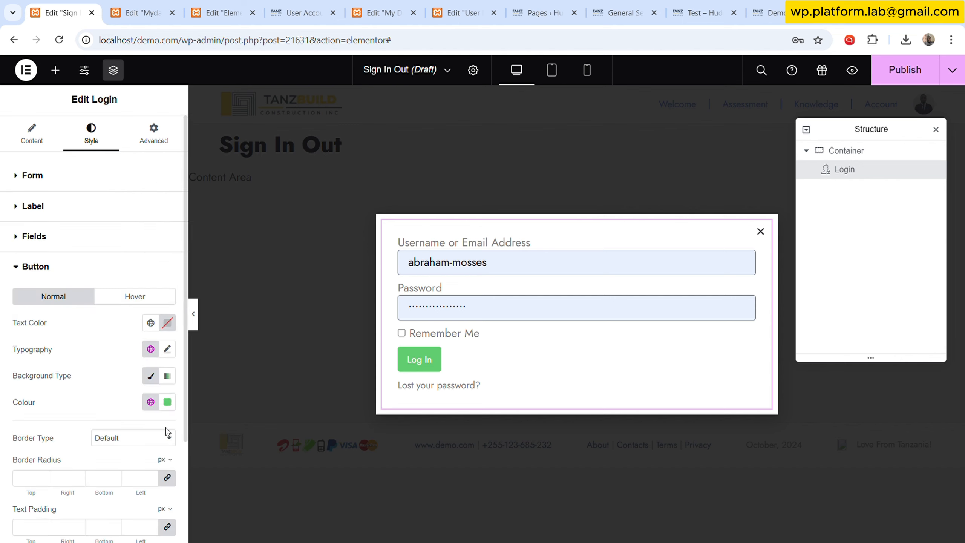
left_click(150, 402)
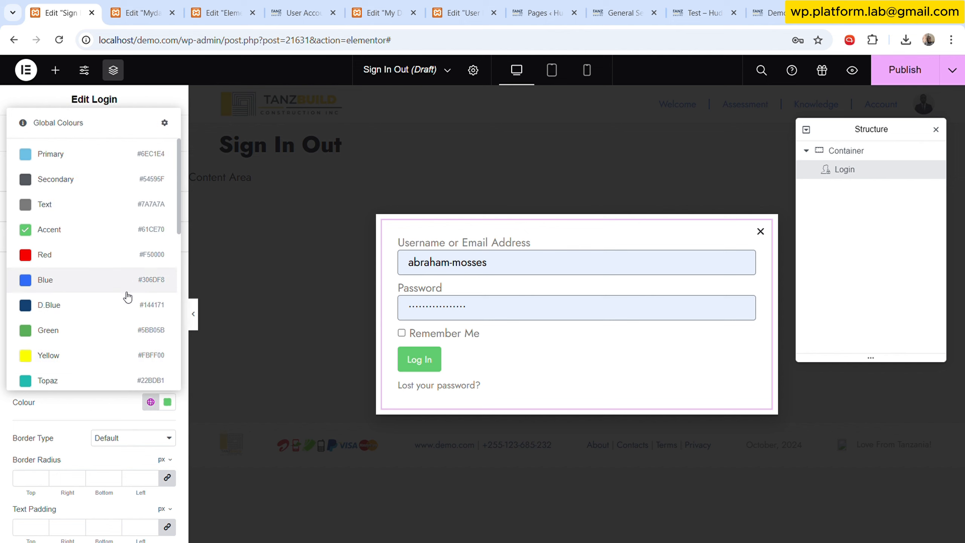
left_click(88, 282)
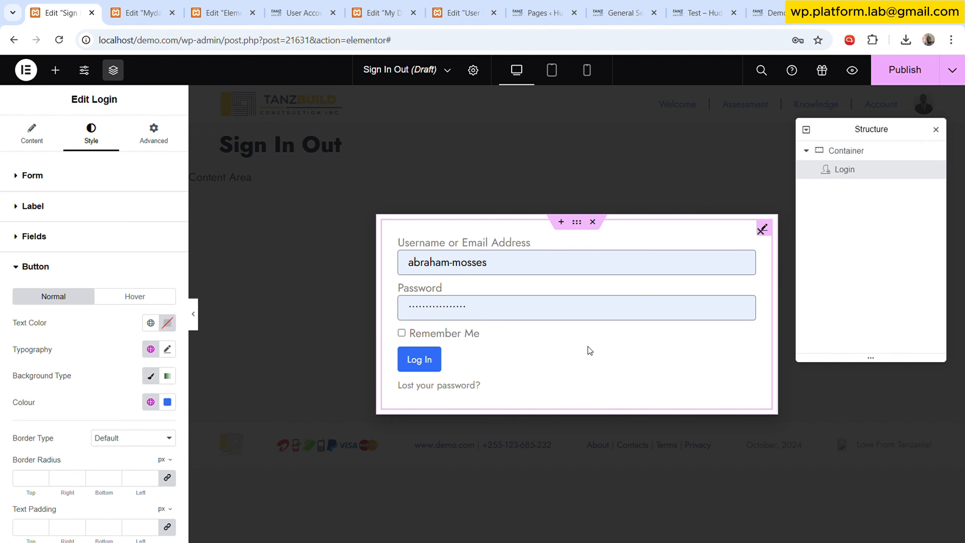
- Publish the Sign In Out popup without adding display conditions
scroll(97, 437, "down", 5)
scroll(80, 289, "up", 5)
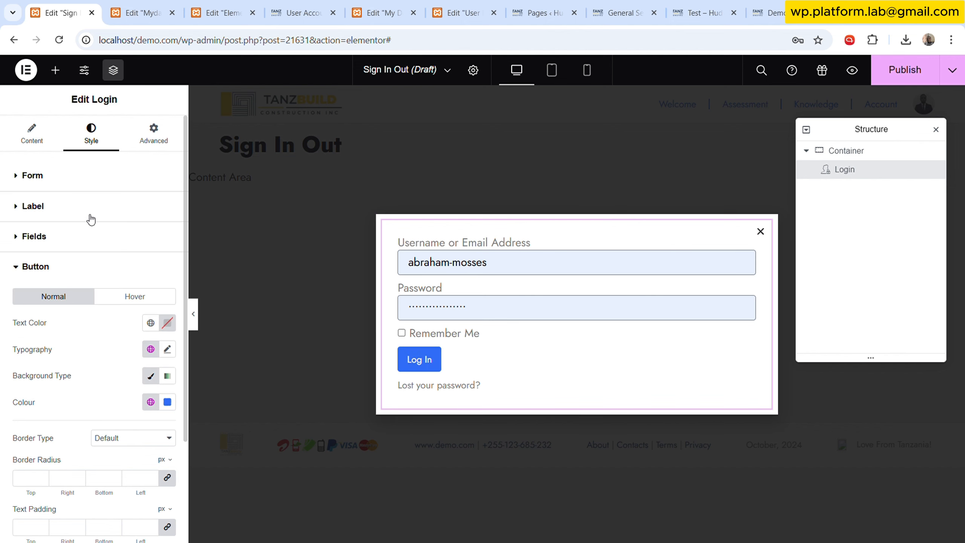
left_click(92, 228)
left_click(93, 206)
left_click(93, 176)
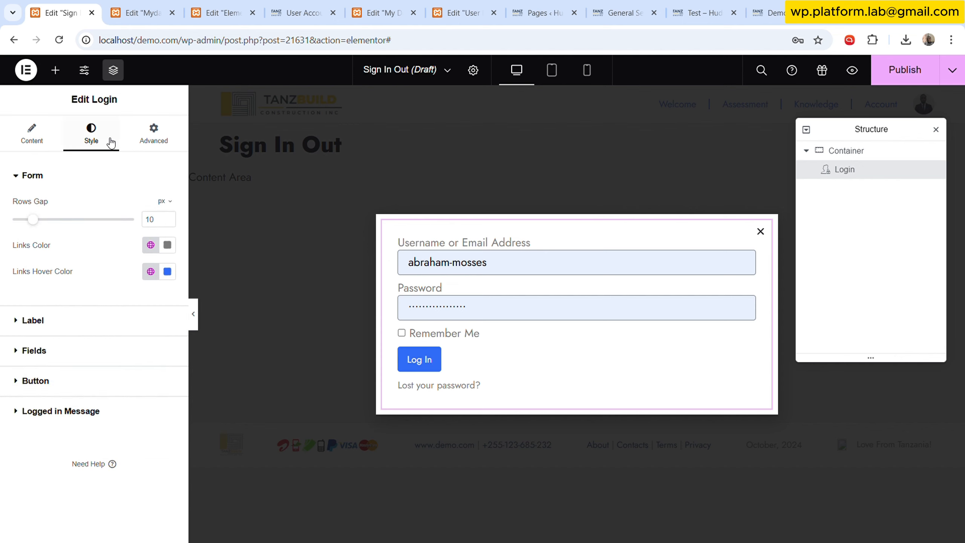
left_click(905, 78)
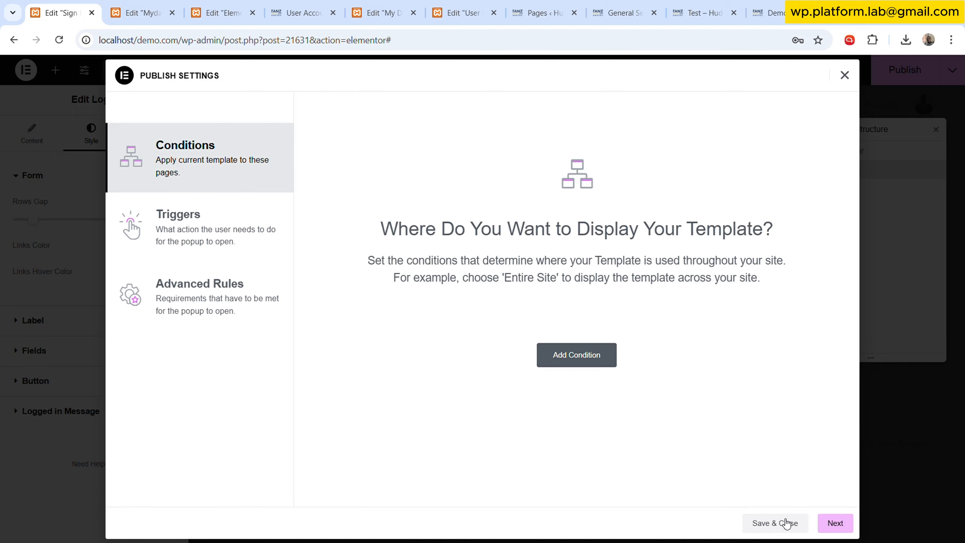
left_click(785, 523)
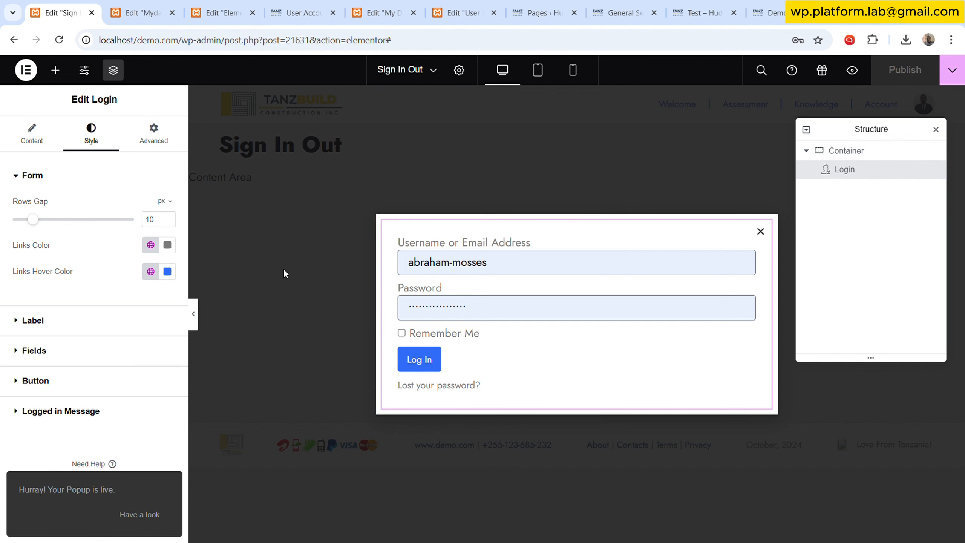
- Review the popup's title in its general settings
left_click(459, 69)
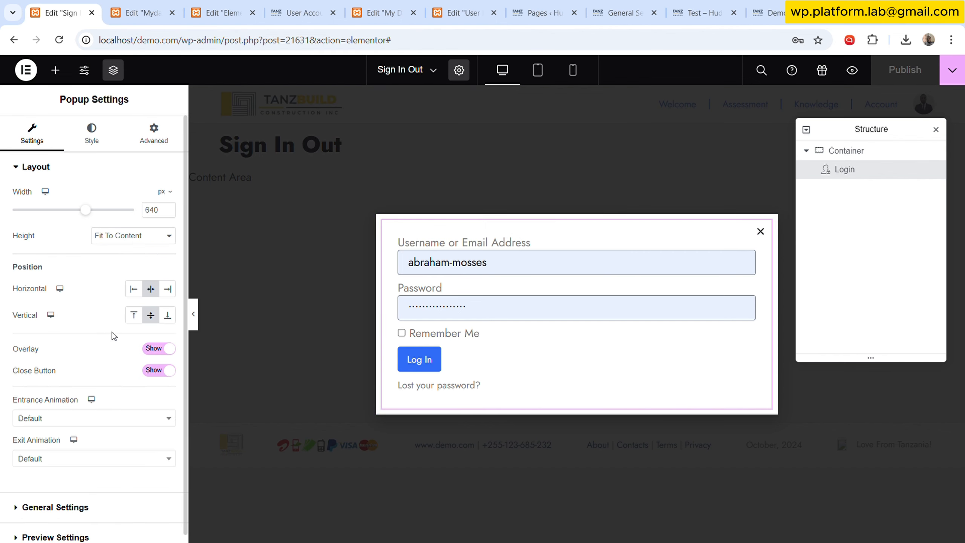
scroll(74, 456, "down", 1)
left_click(78, 498)
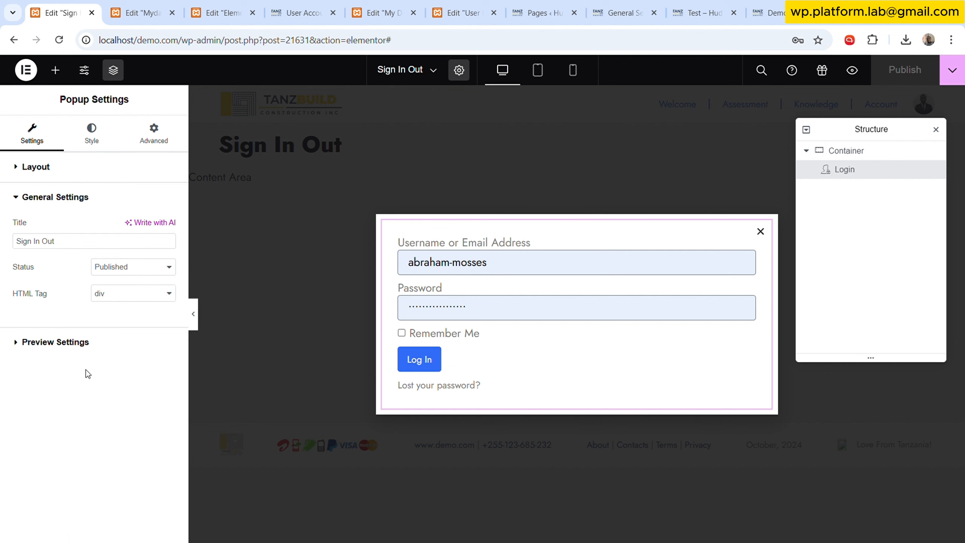
triple_click(88, 237)
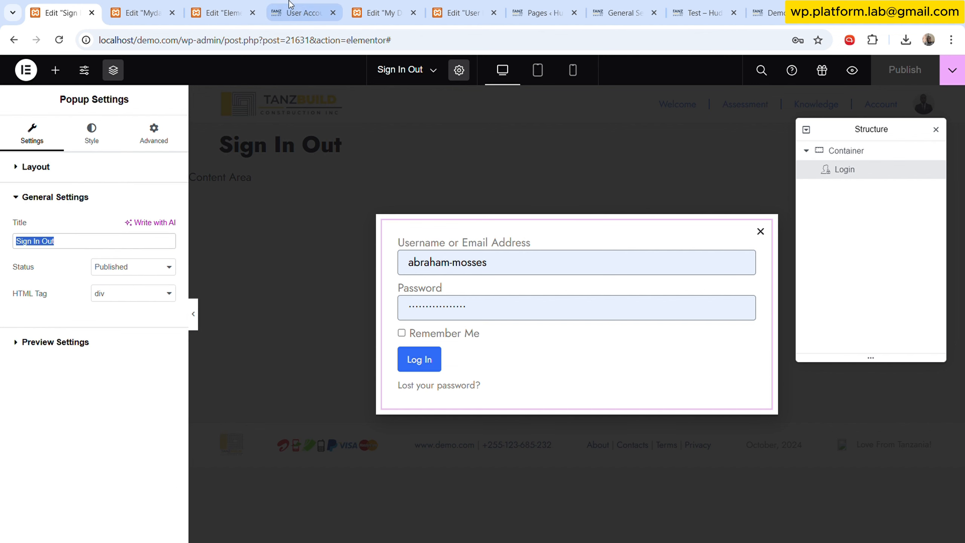
- In the menu template, set the Sign Out link to toggle the Sign In Out popup and update the template
left_click(145, 6)
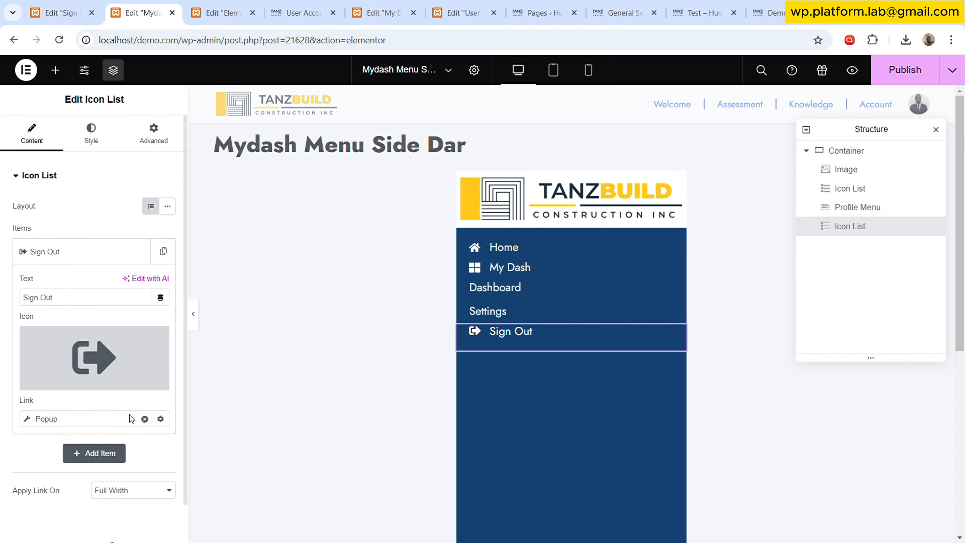
left_click(91, 419)
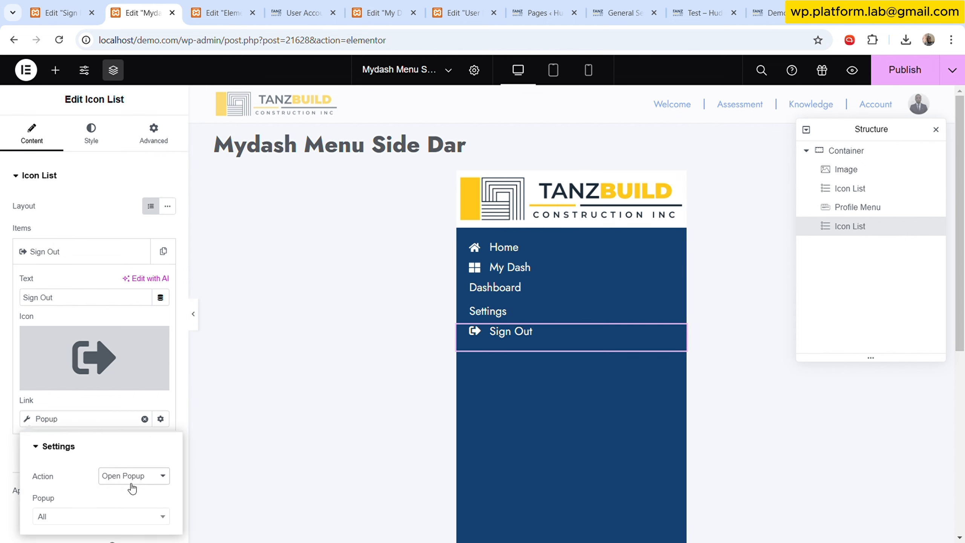
left_click(133, 524)
scroll(94, 459, "down", 1)
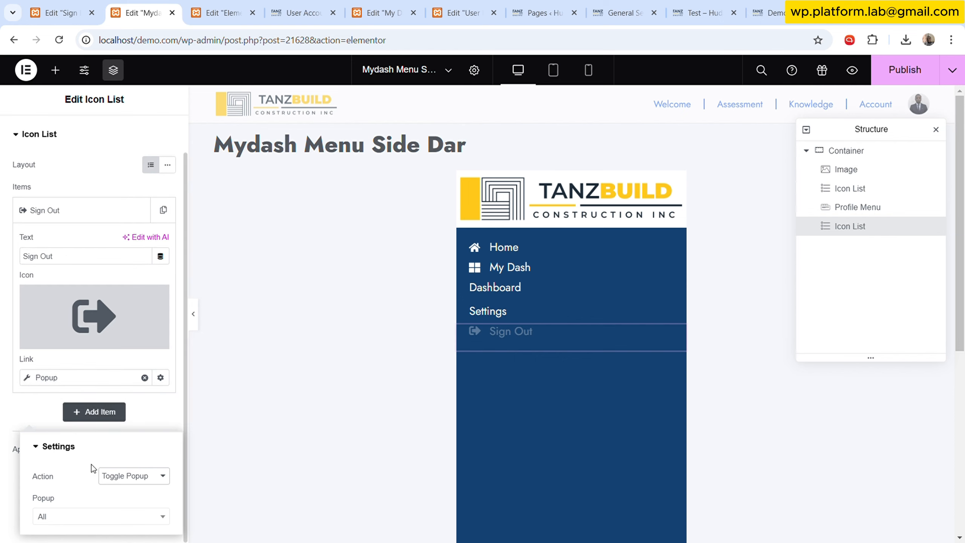
left_click(85, 519)
type("Sign In Out")
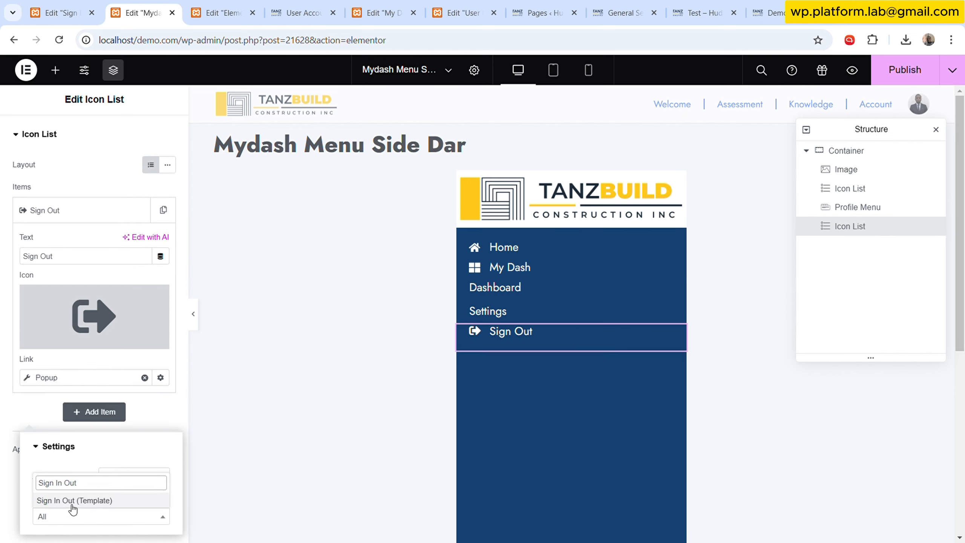
left_click(72, 499)
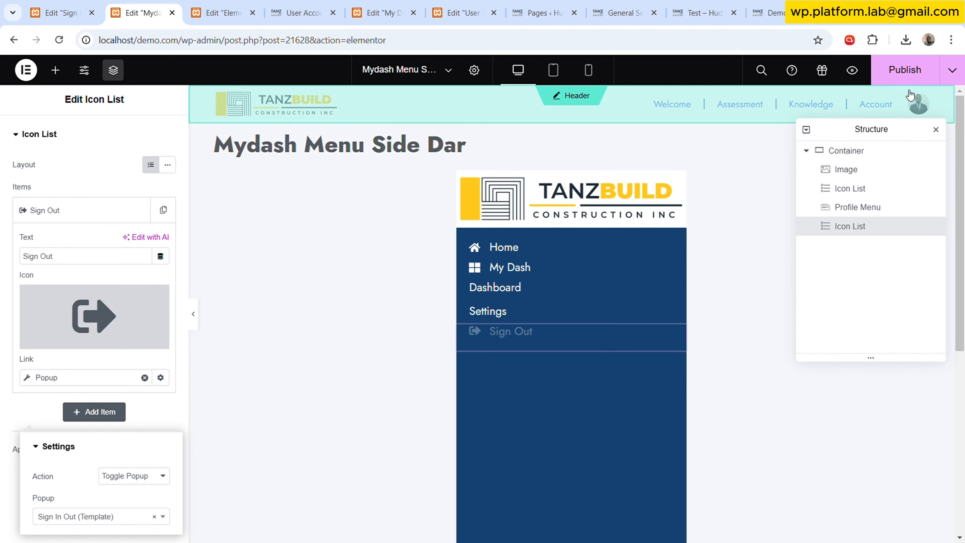
left_click(906, 74)
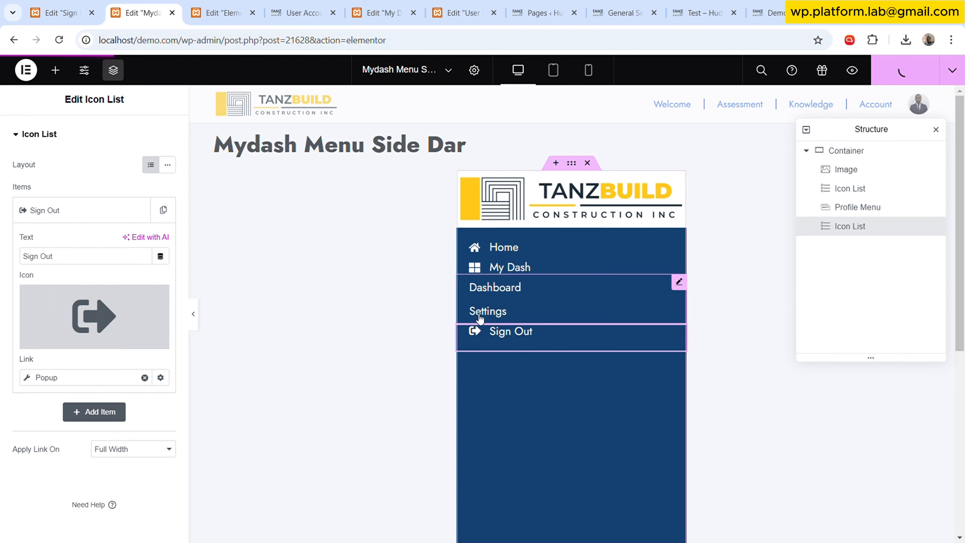
- Clear the sidebar container's custom width so it uses the default, and publish the menu template
scroll(559, 341, "down", 6)
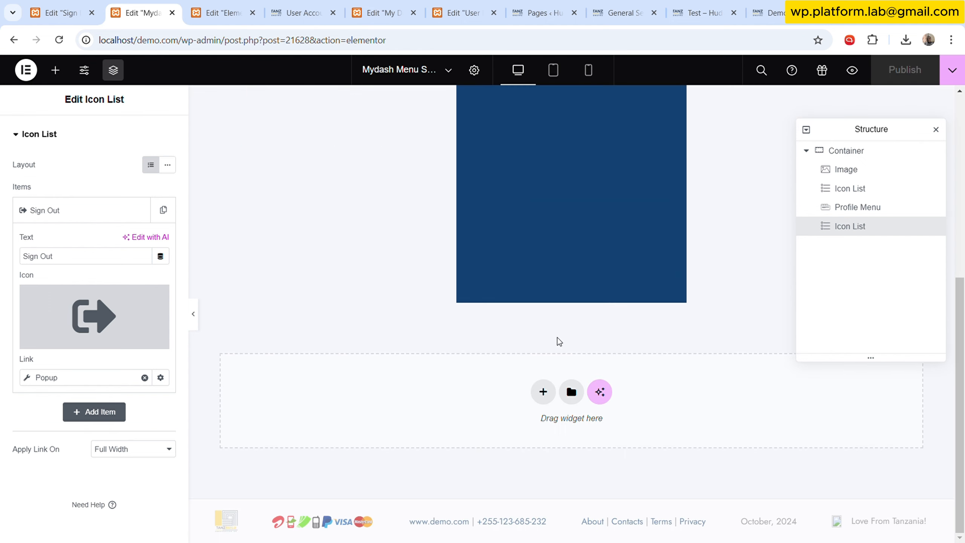
scroll(562, 341, "up", 8)
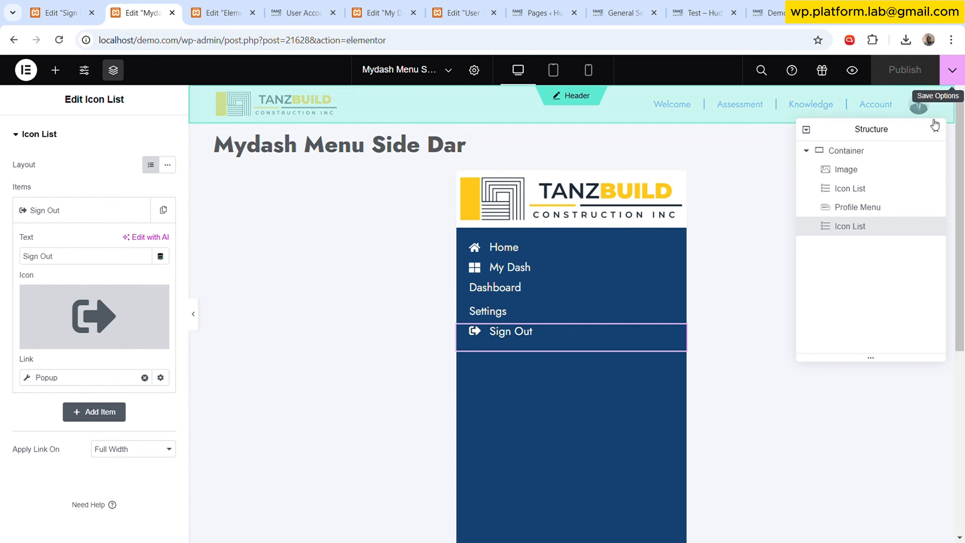
scroll(766, 278, "down", 8)
scroll(762, 286, "up", 8)
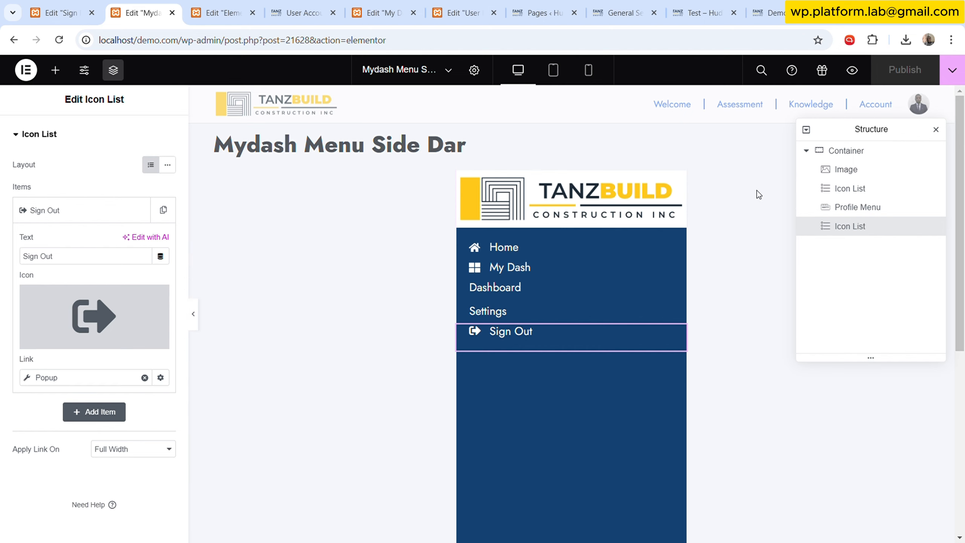
left_click(855, 151)
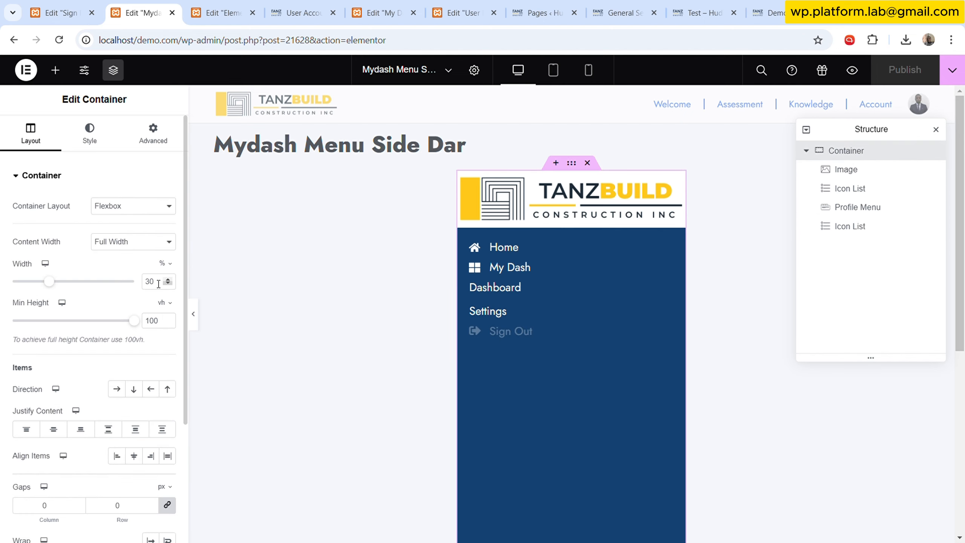
key("ctrl+a")
key("BackSpace")
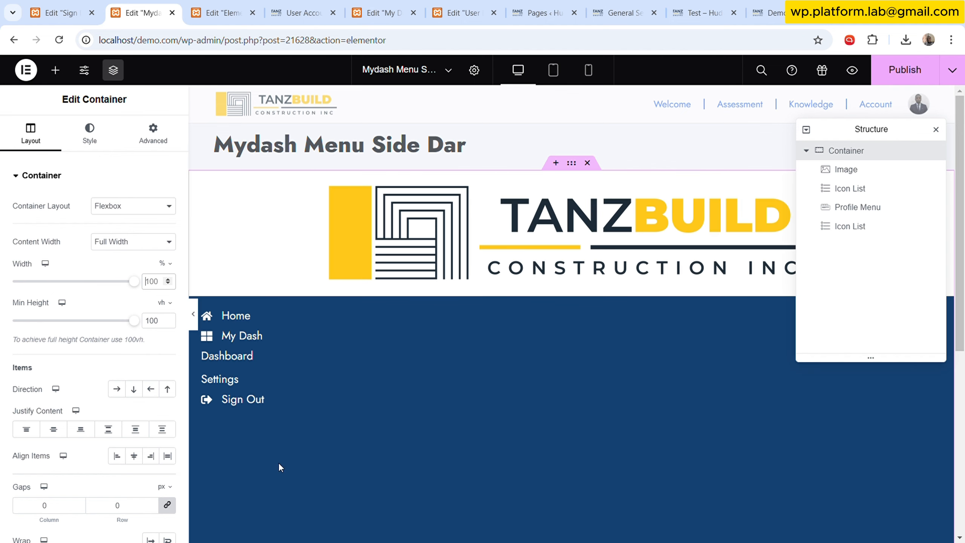
left_click(895, 78)
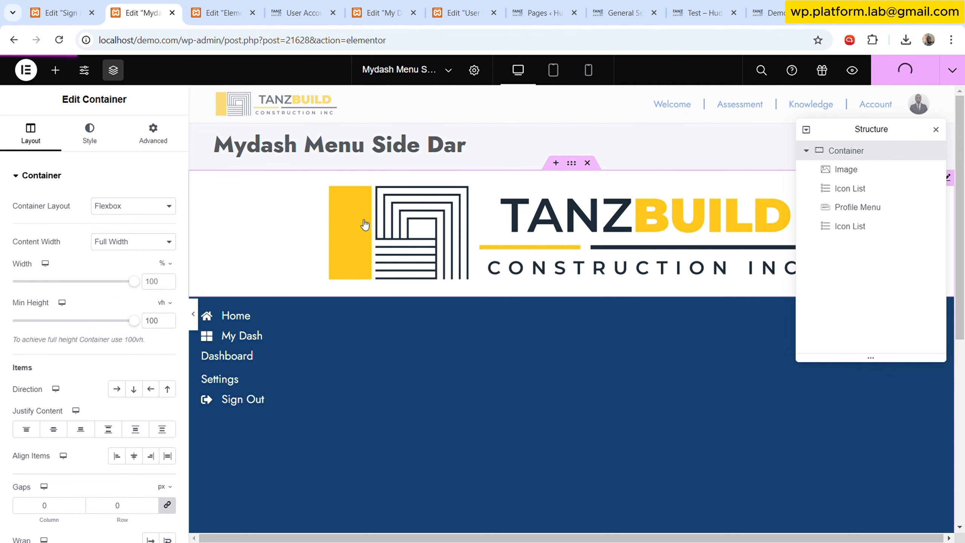
scroll(716, 322, "down", 5)
scroll(715, 329, "up", 5)
left_click(228, 13)
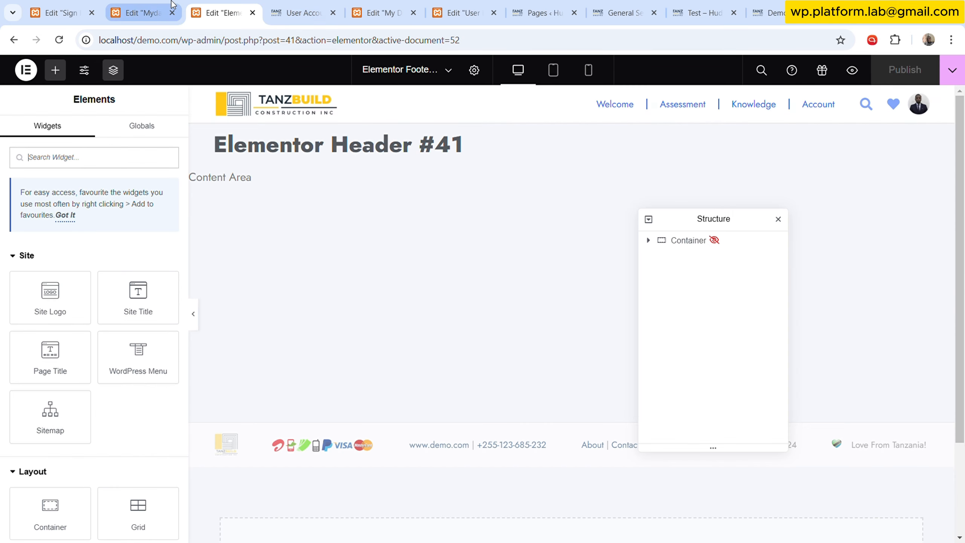
left_click(143, 13)
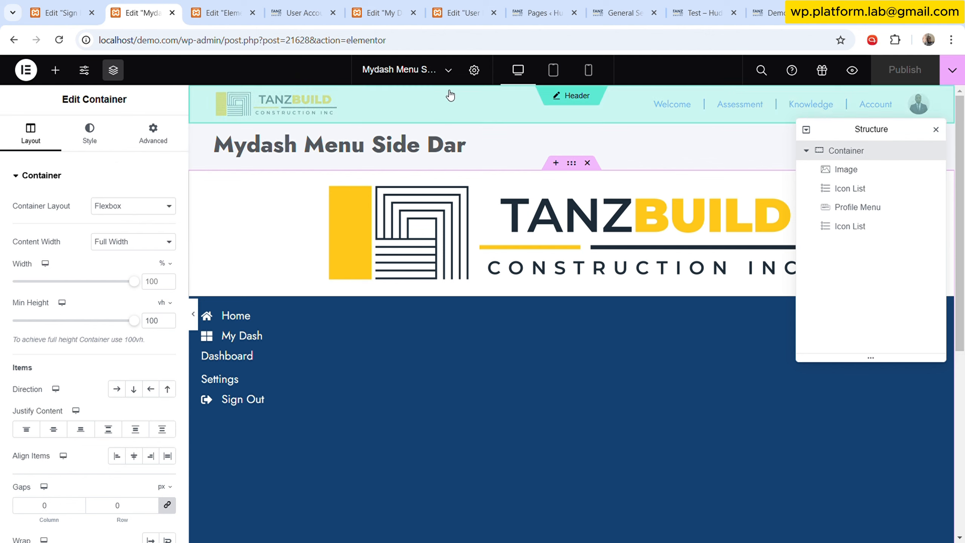
- Read the menu template's title in its settings and return to the My Dashboard page editor
left_click(474, 70)
triple_click(66, 176)
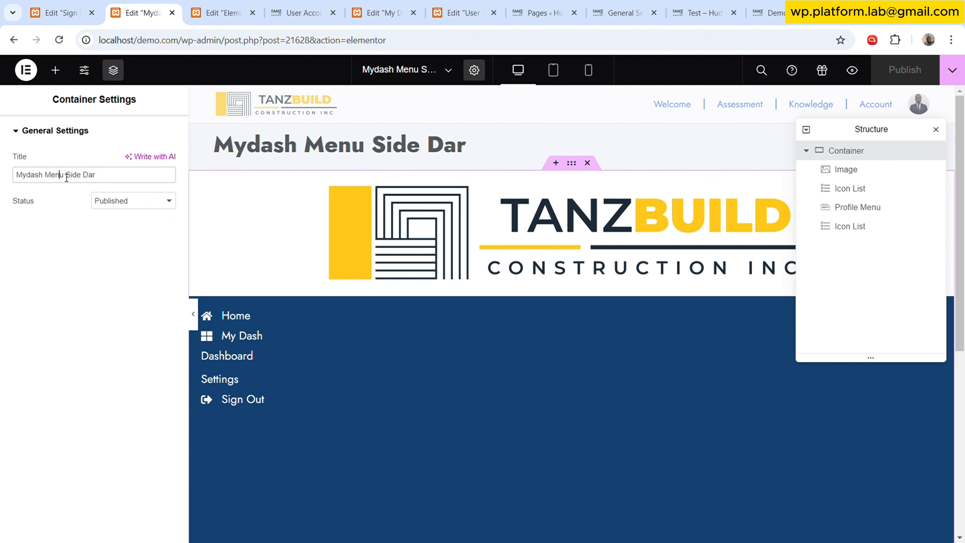
left_click(379, 13)
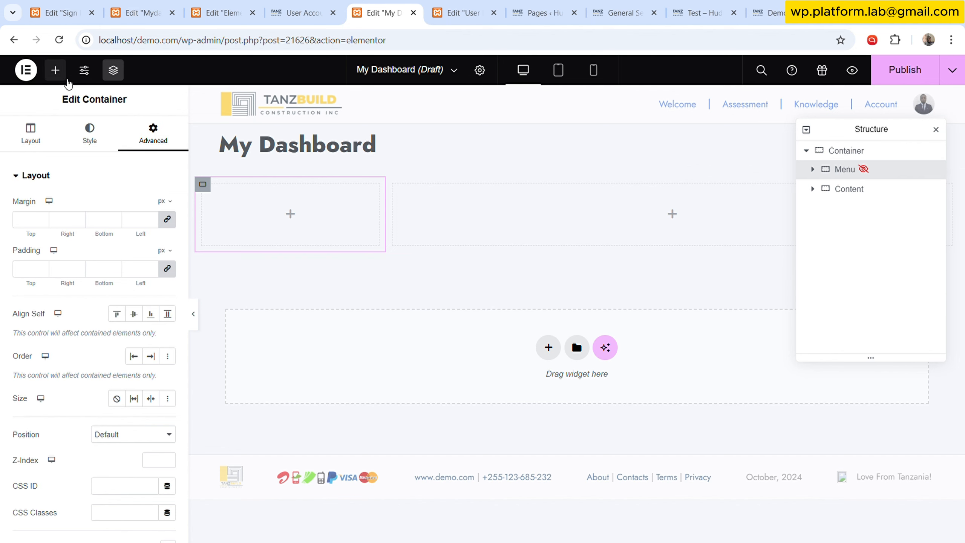
- Add a Template widget to the Menu container and choose the Mydash Menu Side Dar template
left_click(55, 70)
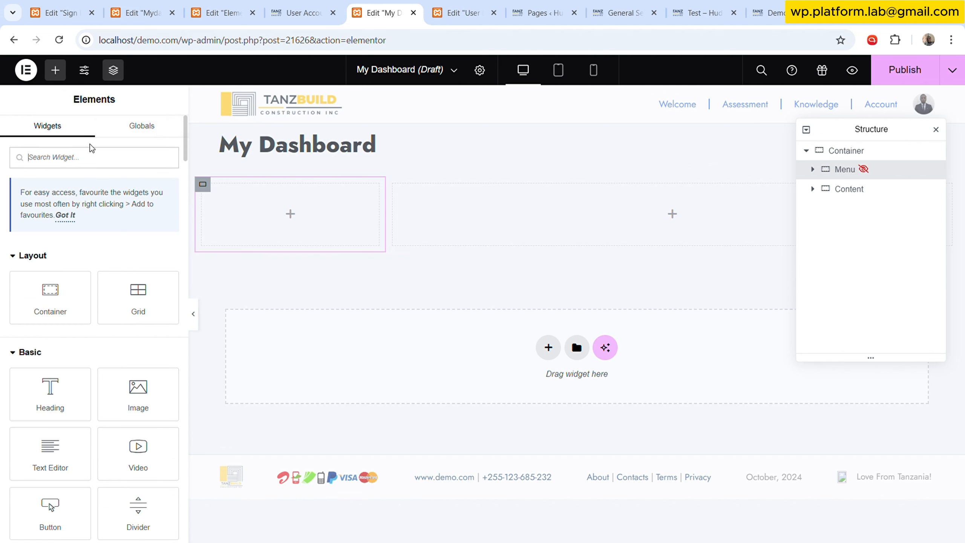
type("templ")
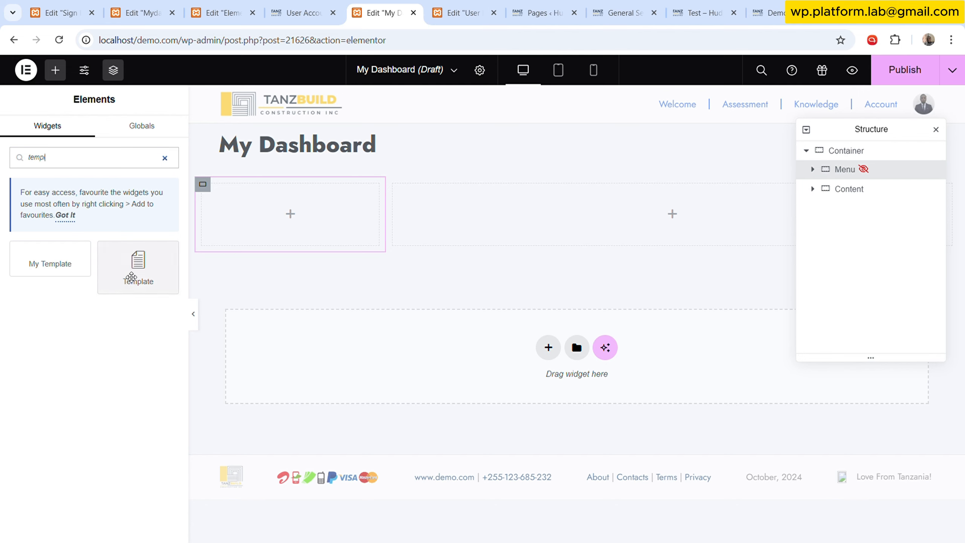
left_click_drag(138, 266, 298, 231)
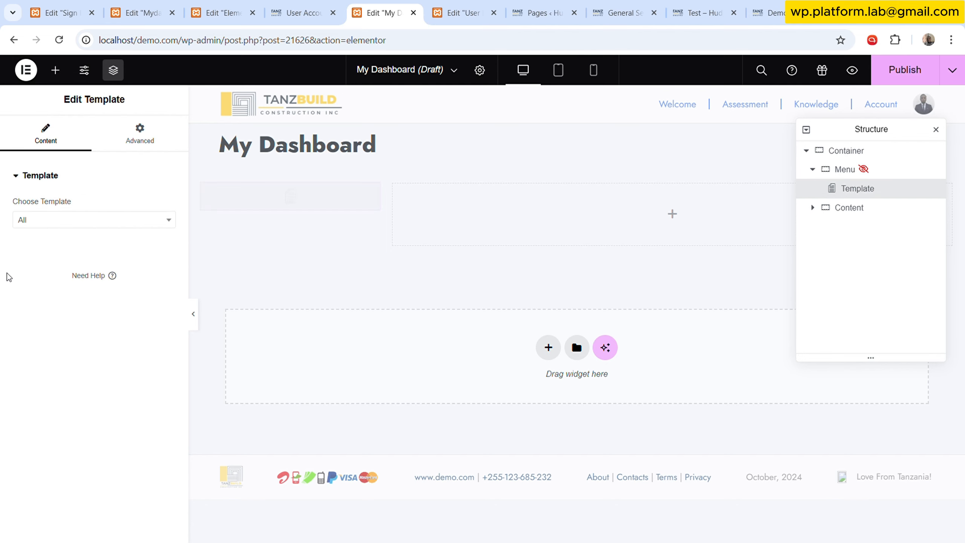
left_click(62, 223)
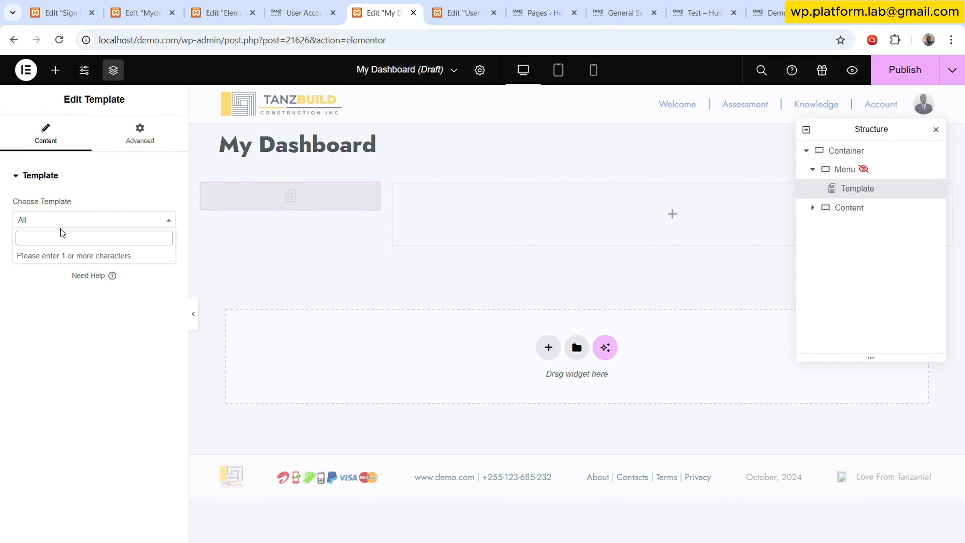
type("mydash")
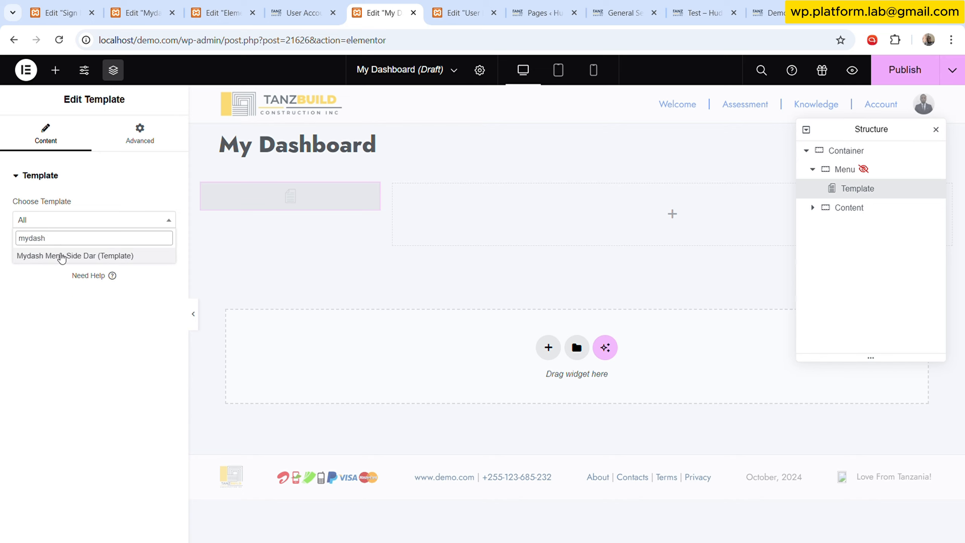
left_click(62, 256)
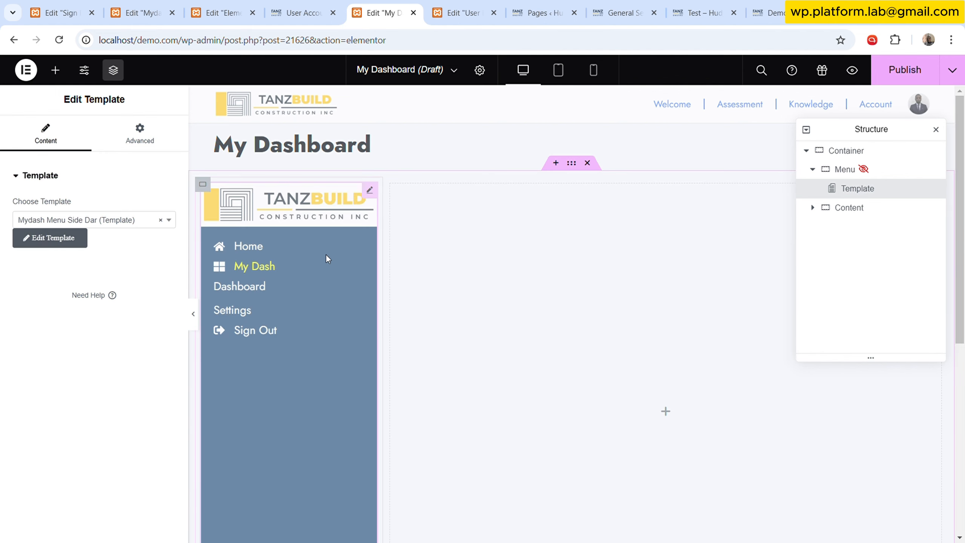
- Publish the My Dashboard page
scroll(324, 274, "down", 7)
scroll(324, 274, "up", 7)
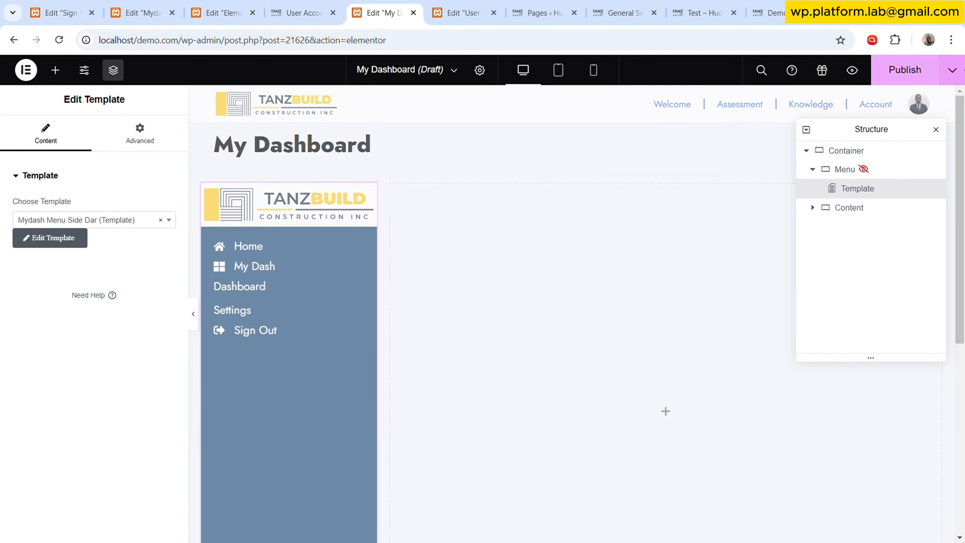
left_click(907, 65)
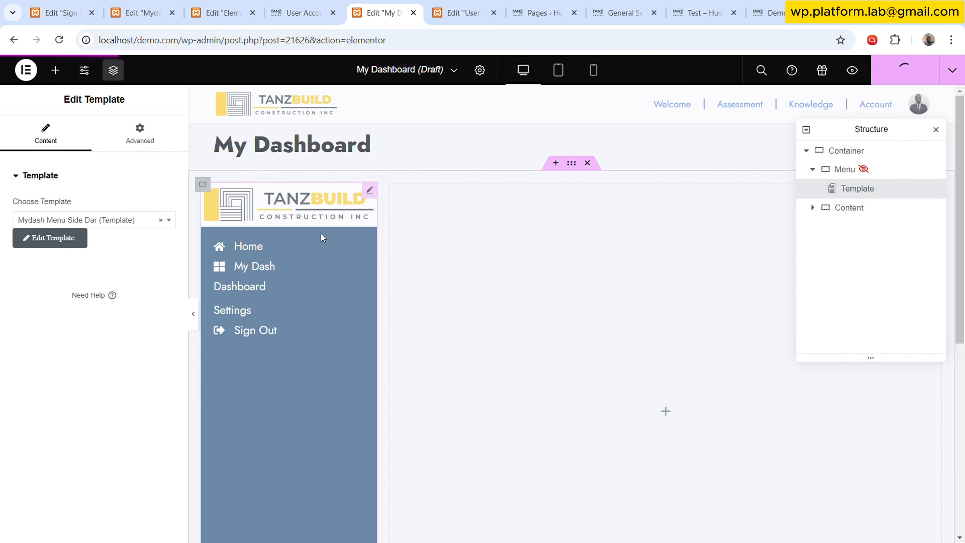
- Copy the sidebar container's style from the User Dashboard page and paste it onto the My Dashboard Menu container
left_click(469, 15)
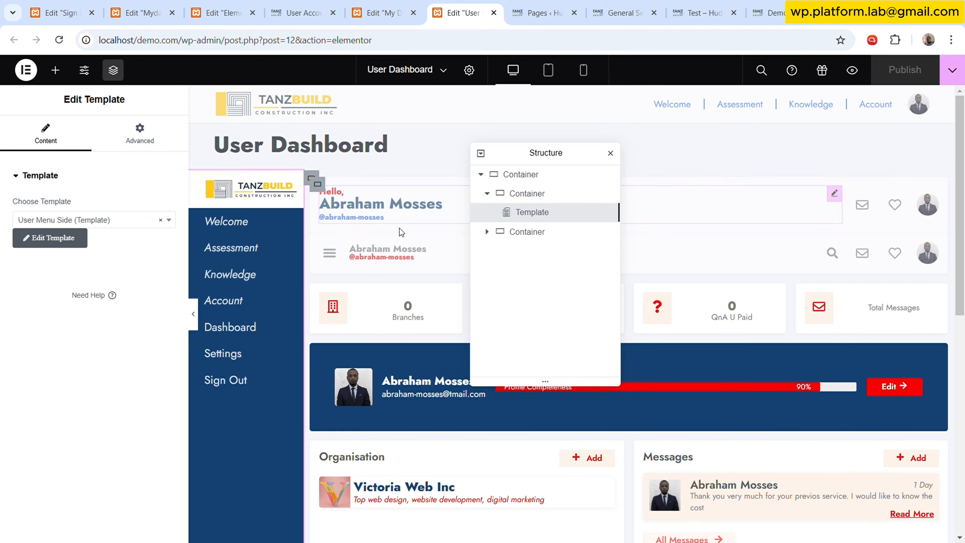
left_click(528, 192)
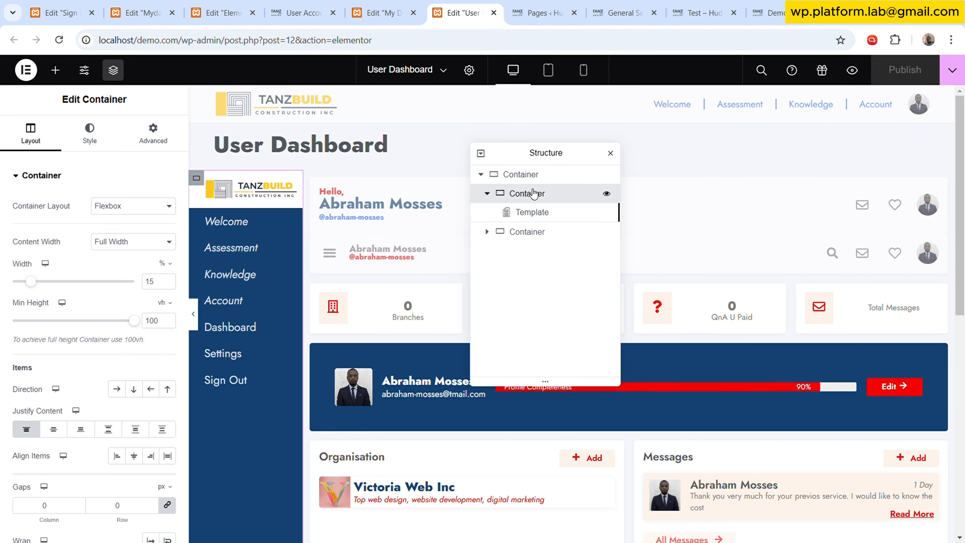
right_click(528, 192)
left_click(557, 276)
left_click(384, 13)
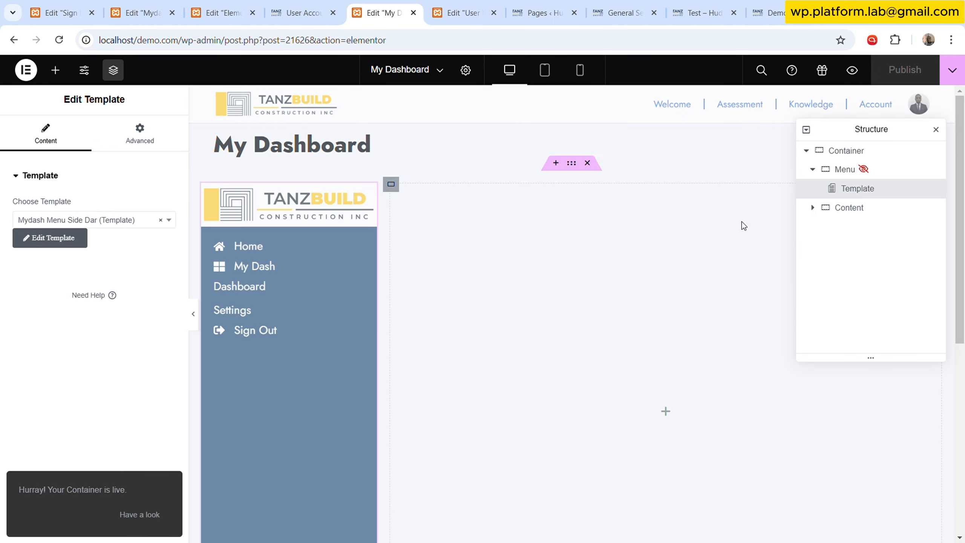
right_click(879, 169)
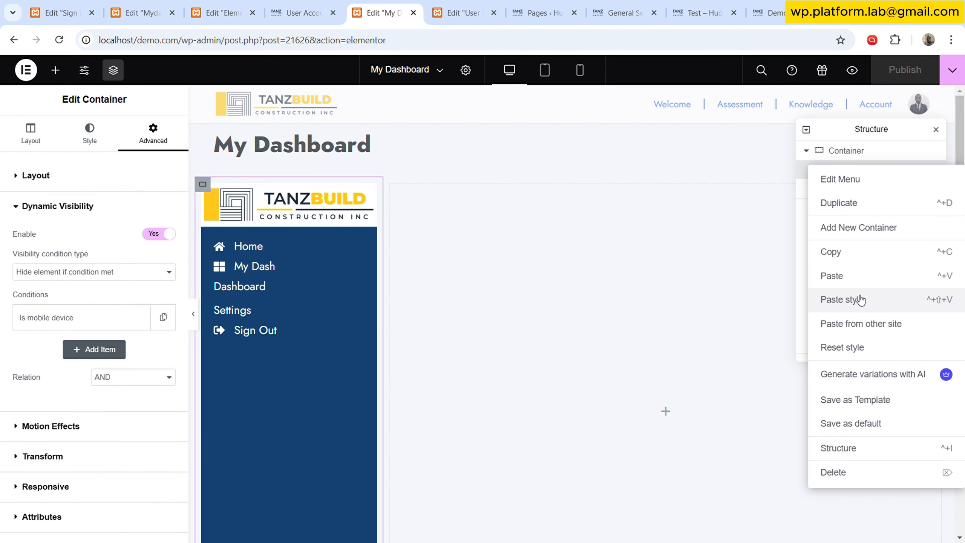
left_click(858, 299)
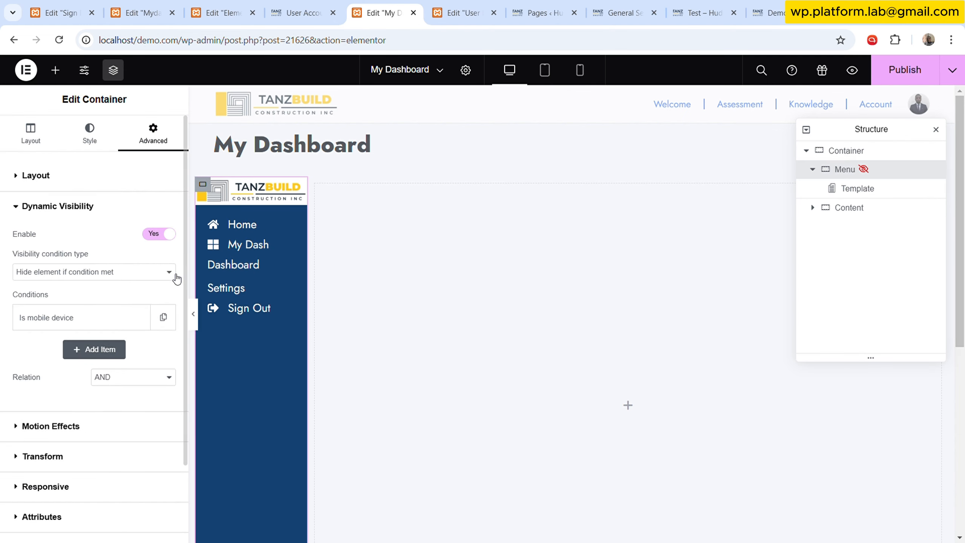
- Copy the main content container's style from the User Dashboard page and paste it onto the My Dashboard Content container
left_click(56, 139)
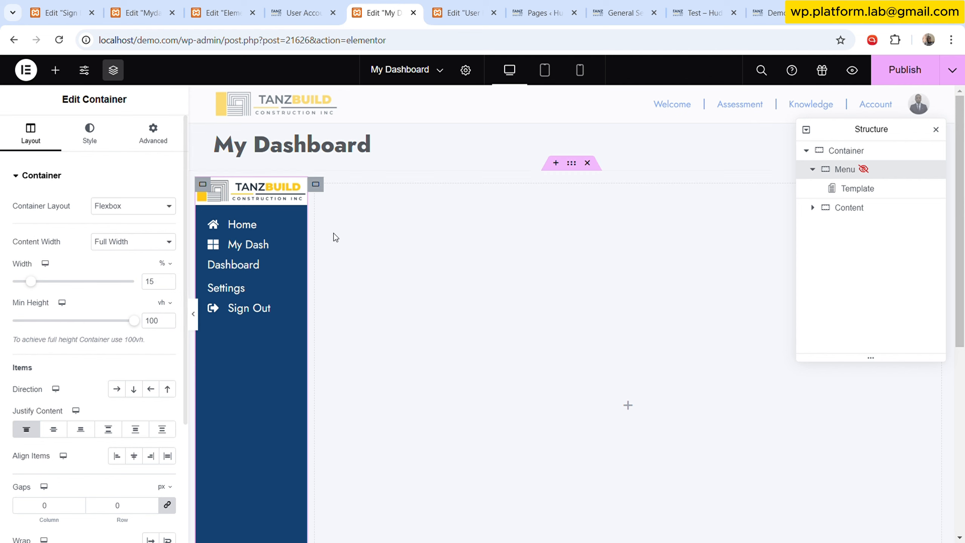
left_click(464, 12)
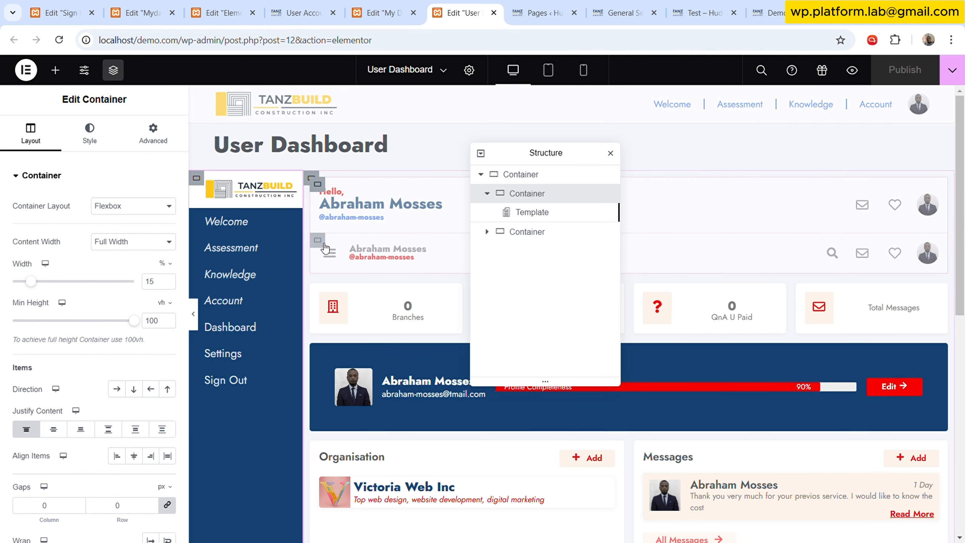
left_click(383, 12)
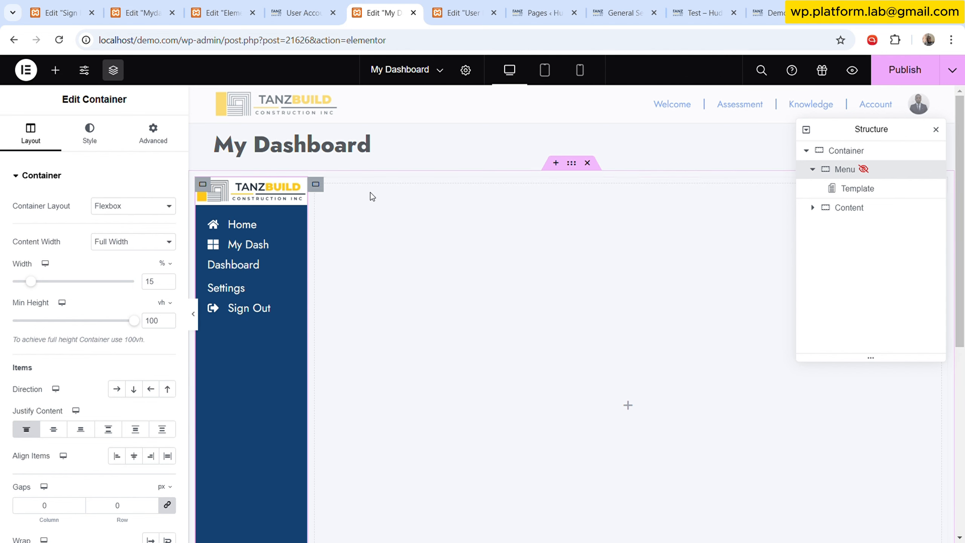
left_click(476, 6)
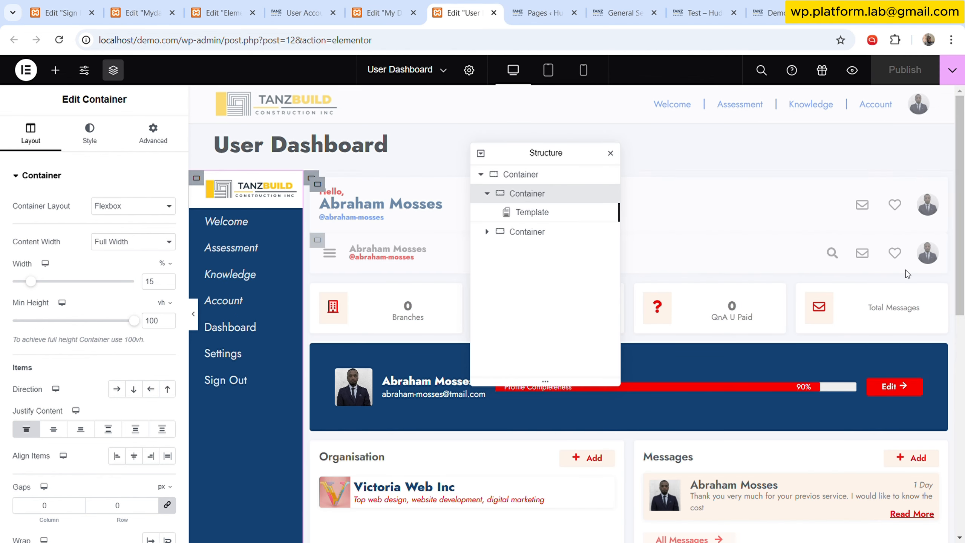
right_click(524, 231)
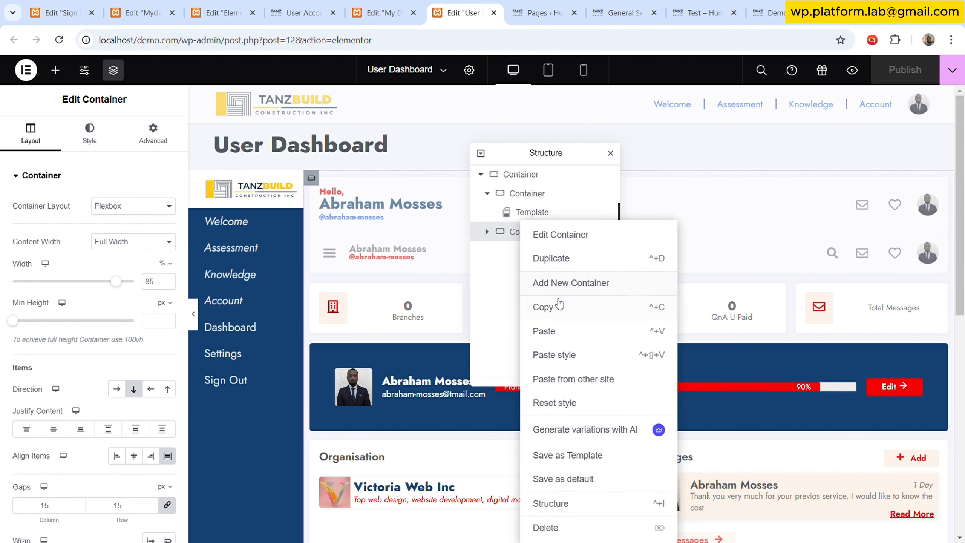
left_click(557, 306)
left_click(417, 5)
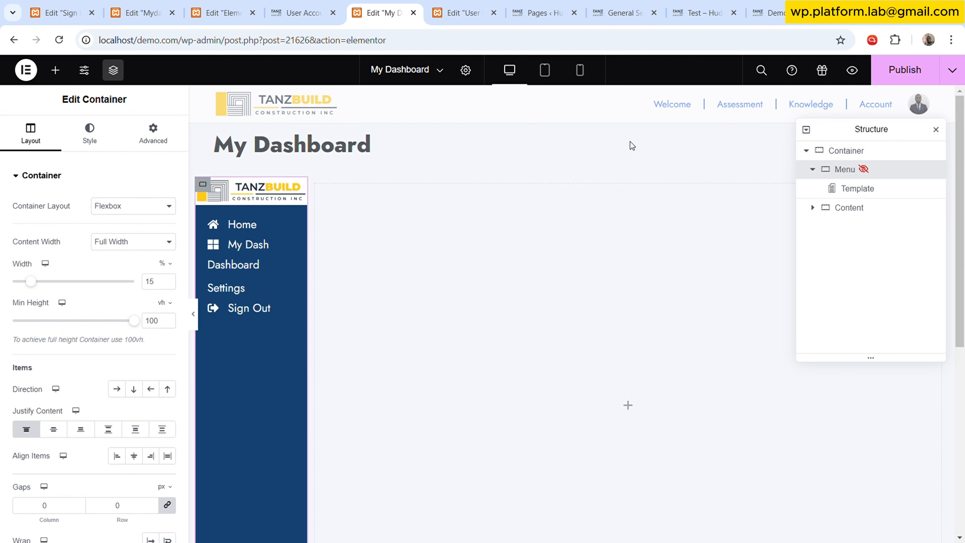
left_click(851, 207)
right_click(851, 207)
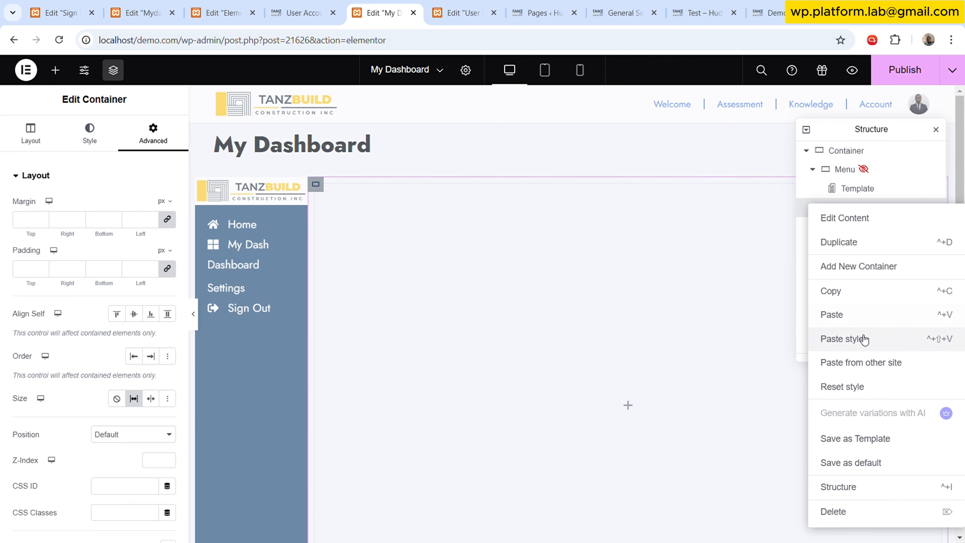
left_click(862, 338)
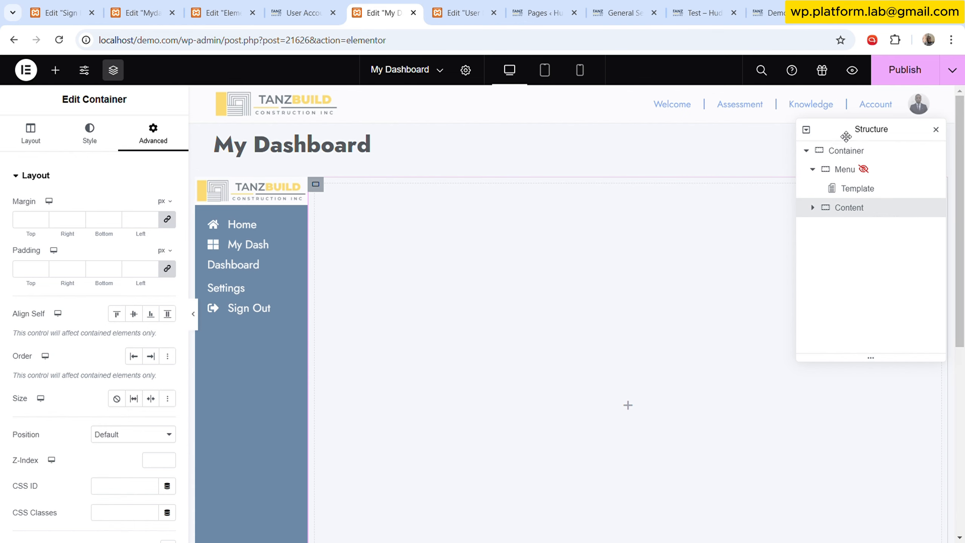
- Examine the greeting, name and username header on the live user account dashboard
left_click_drag(854, 130, 435, 162)
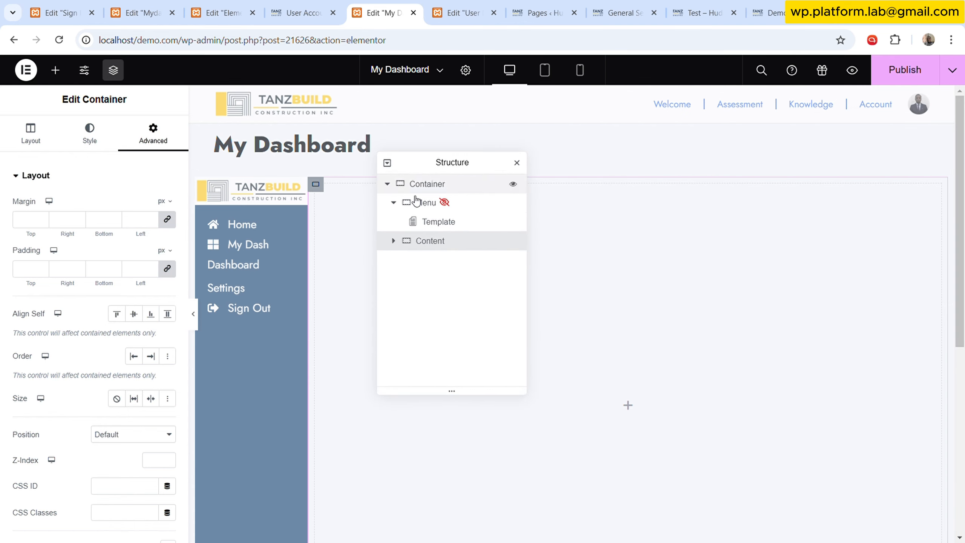
left_click(459, 13)
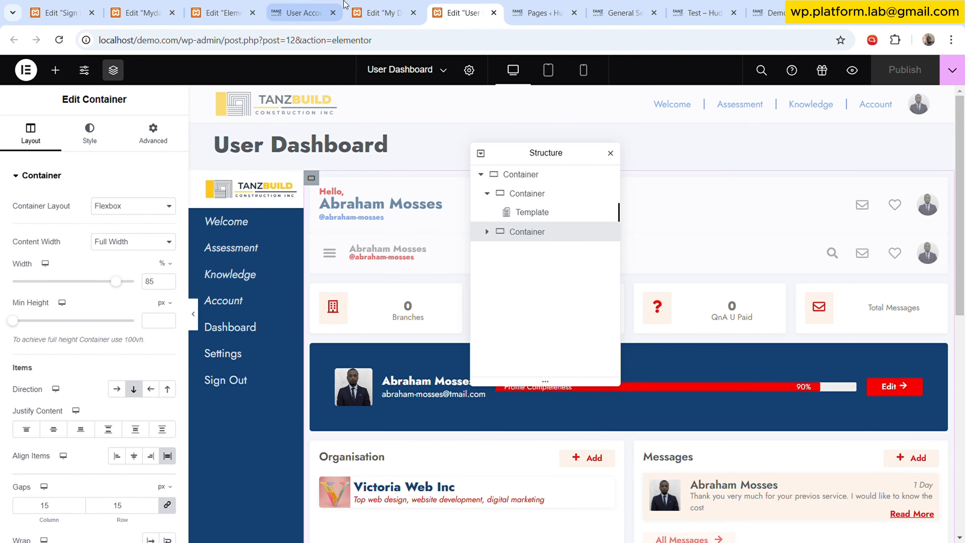
left_click(303, 11)
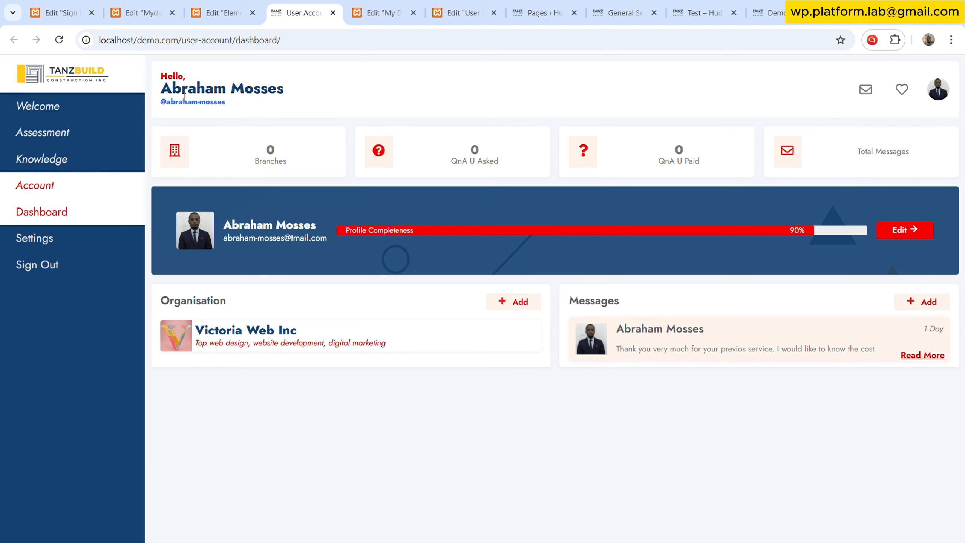
left_click_drag(161, 76, 294, 99)
left_click(173, 76)
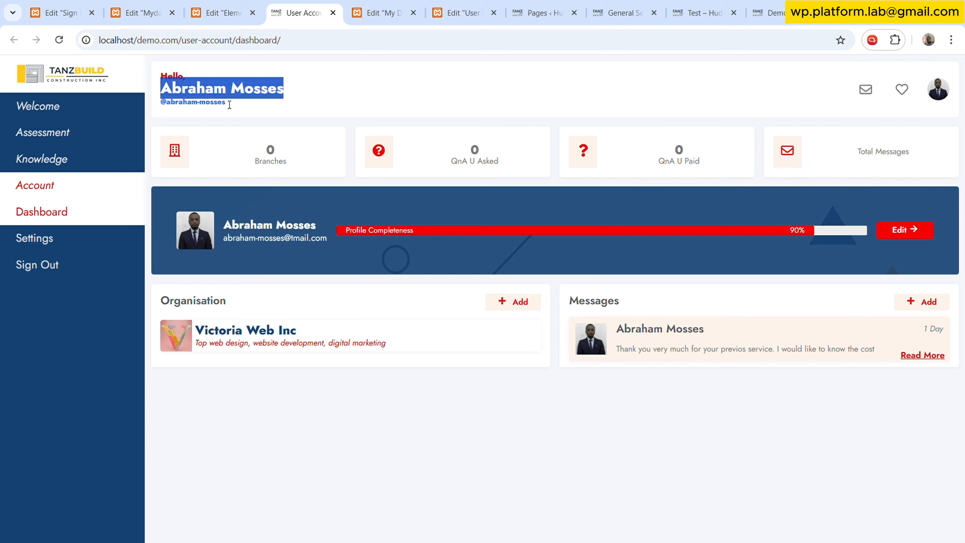
left_click_drag(230, 104, 167, 107)
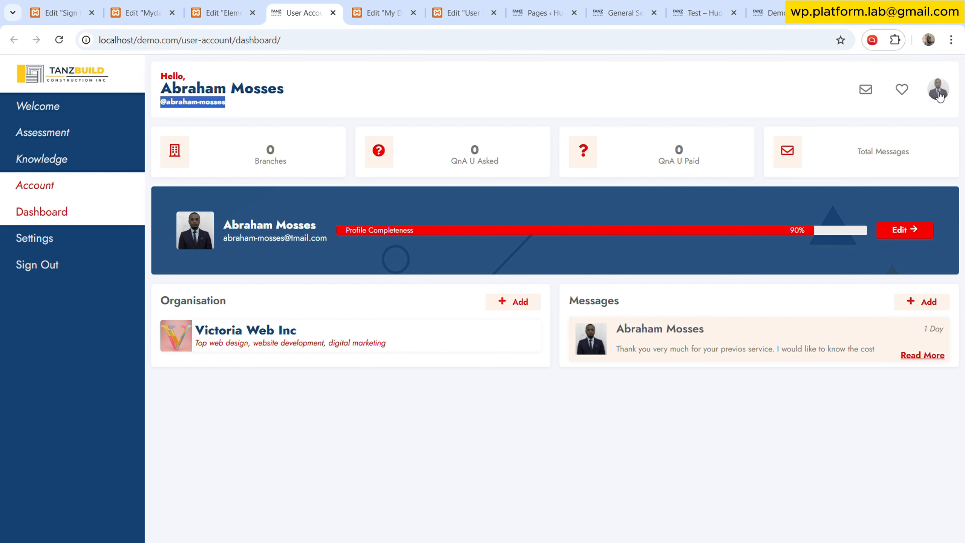
left_click(394, 11)
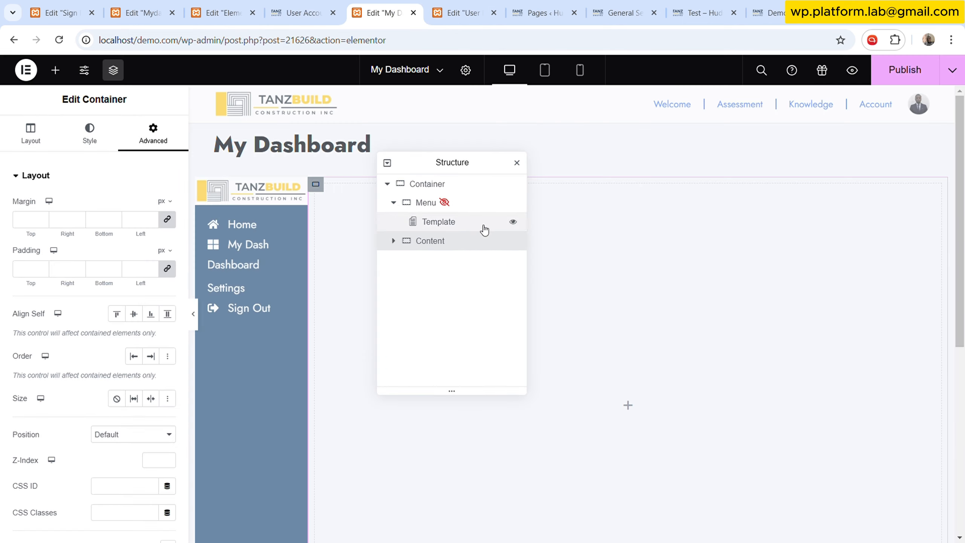
left_click_drag(469, 169, 329, 314)
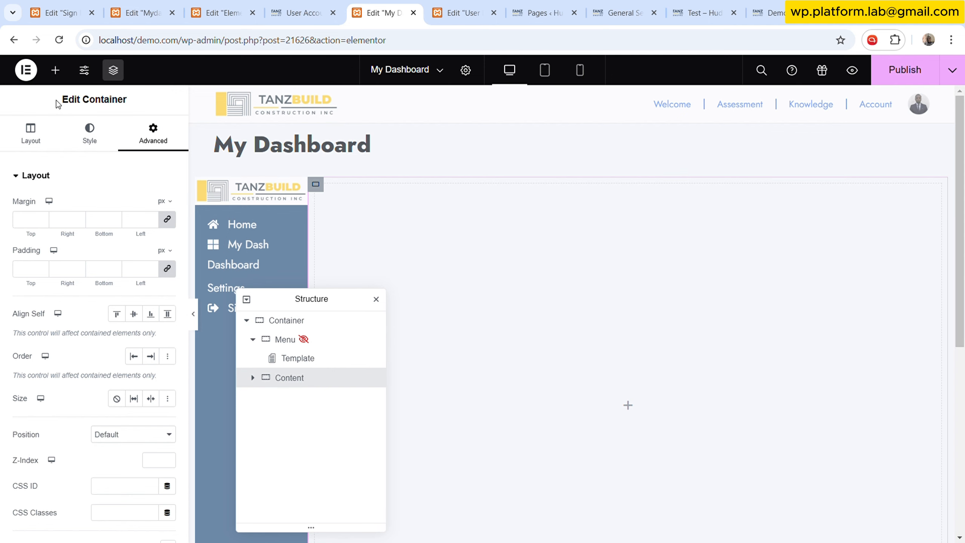
- Add a new container inside the Content container and place an Image widget in it
left_click(55, 69)
left_click_drag(91, 306, 543, 226)
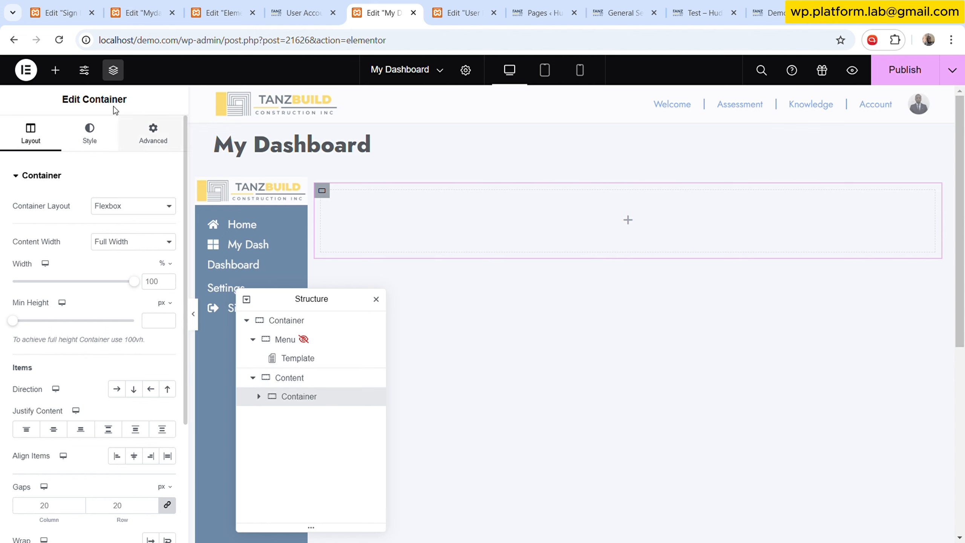
left_click(64, 72)
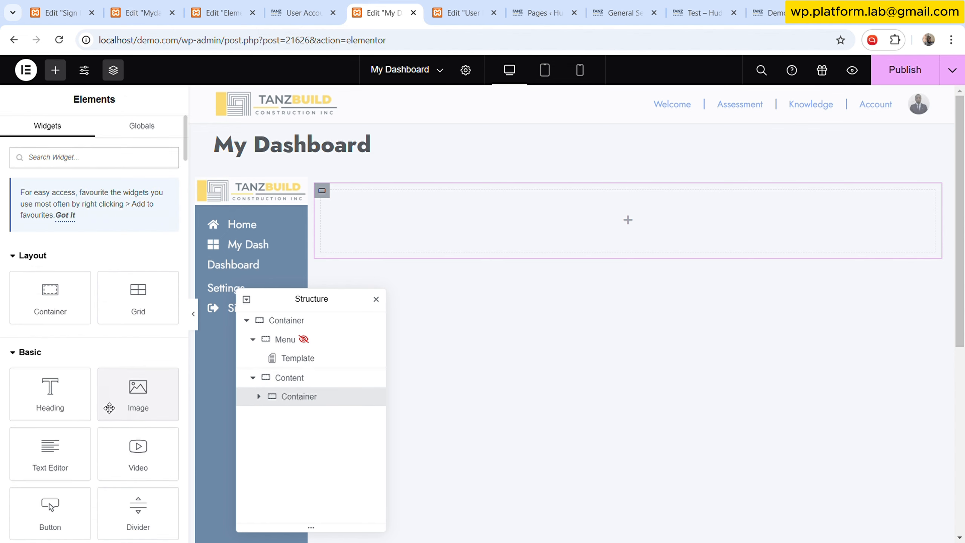
left_click(138, 399)
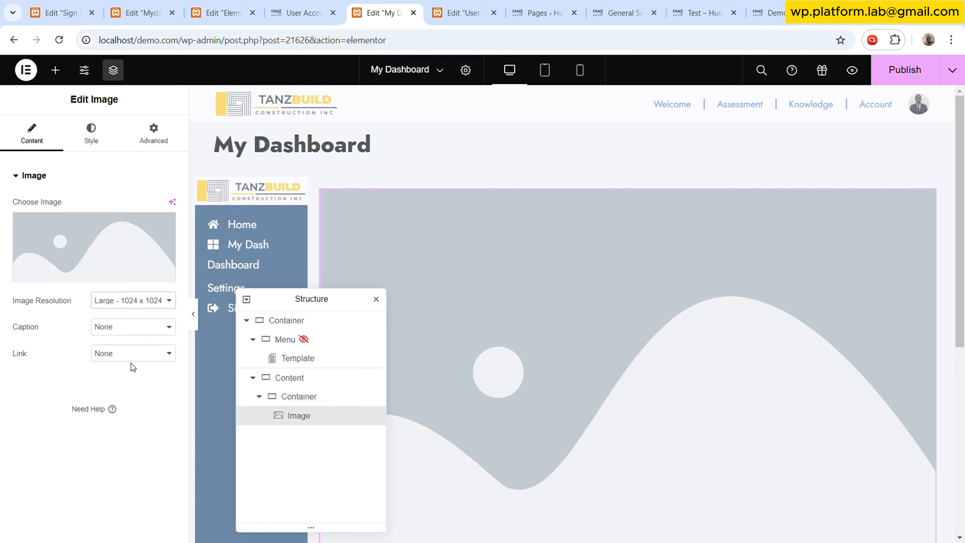
- Set the image resolution to Thumbnail - 150 x 150 and browse the image's dynamic tag options
left_click(148, 321)
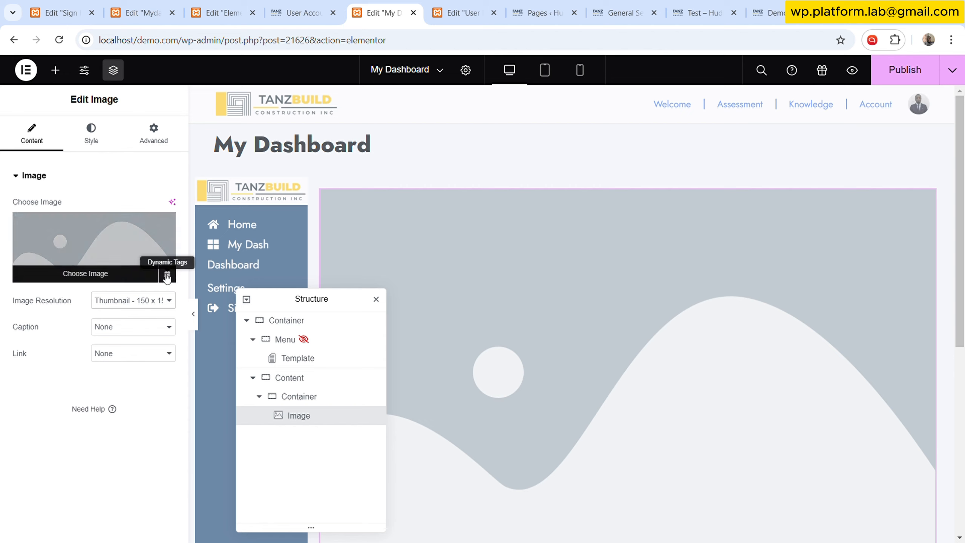
left_click(167, 274)
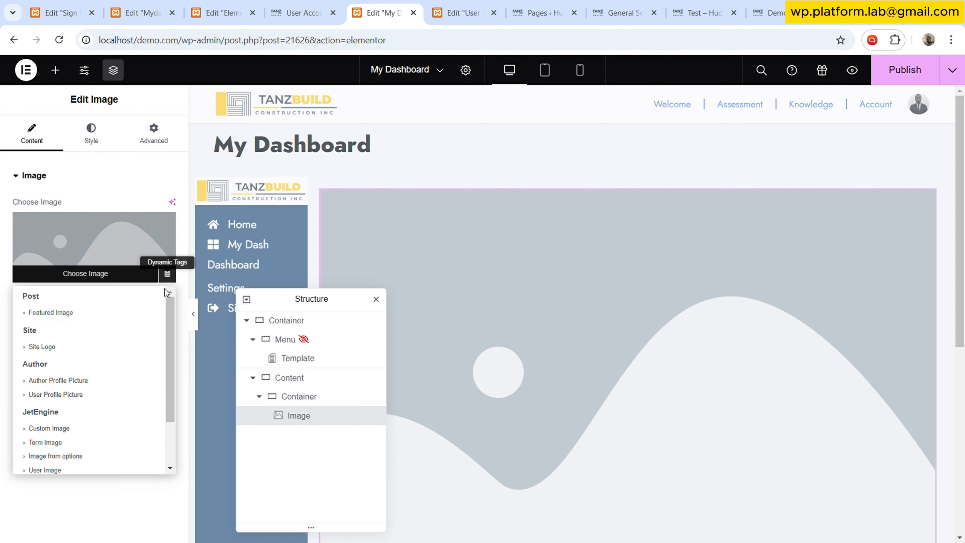
scroll(86, 401, "down", 2)
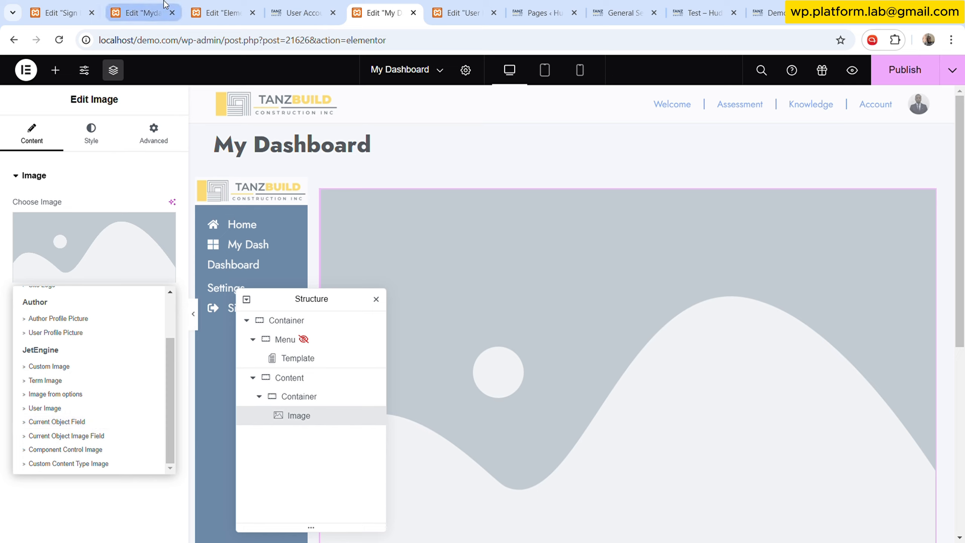
left_click(300, 12)
left_click(255, 5)
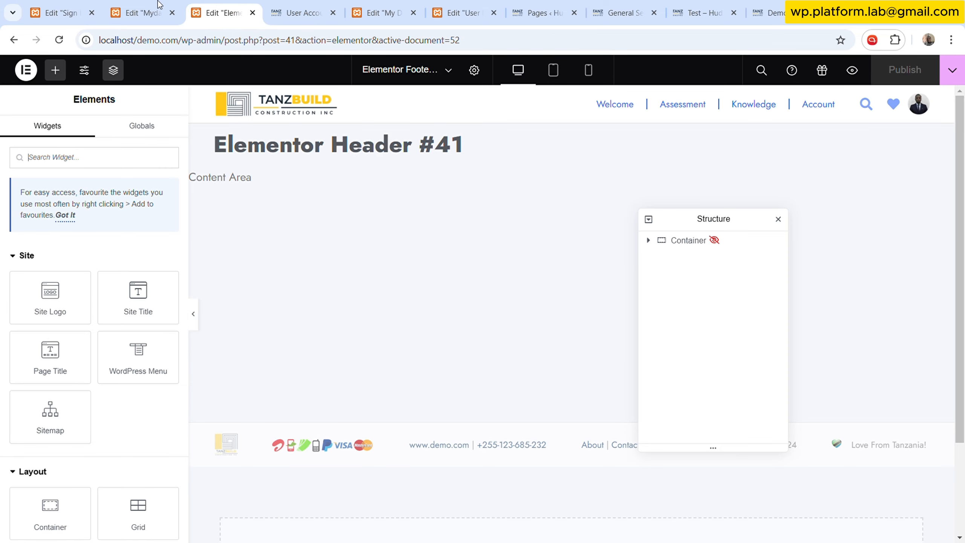
- Open the JetEngine Meta Boxes list to check which user meta boxes are available
left_click(144, 6)
left_click(64, 6)
left_click(474, 6)
left_click(521, 5)
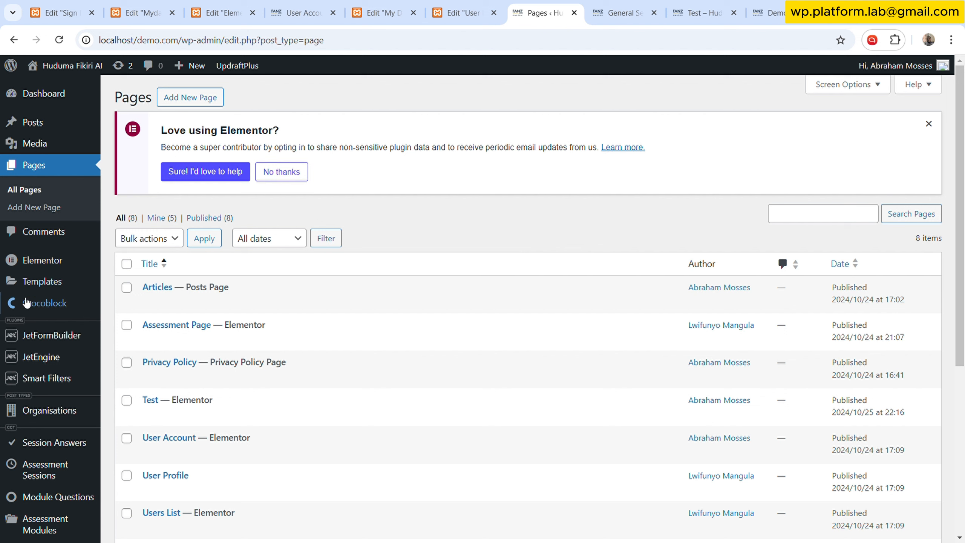
mouse_move(70, 364)
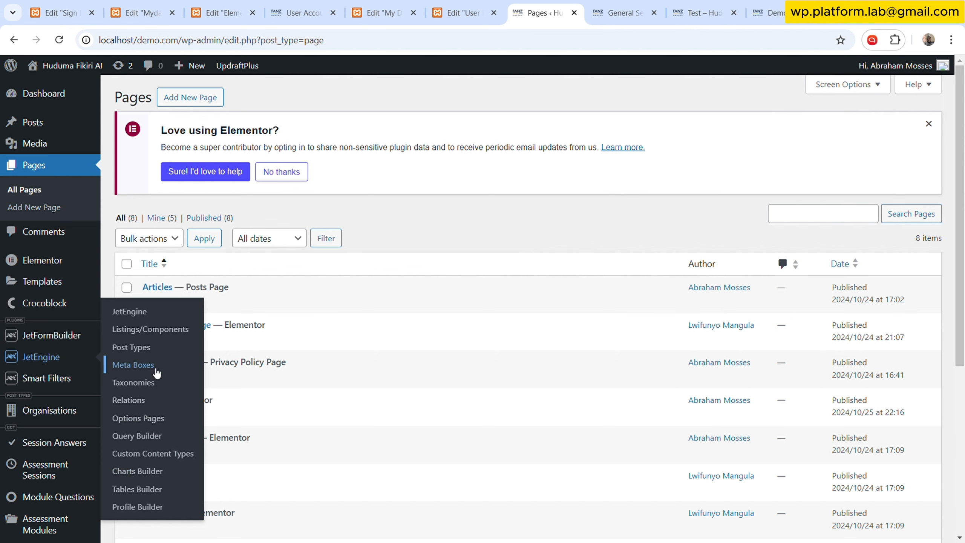
left_click(153, 370)
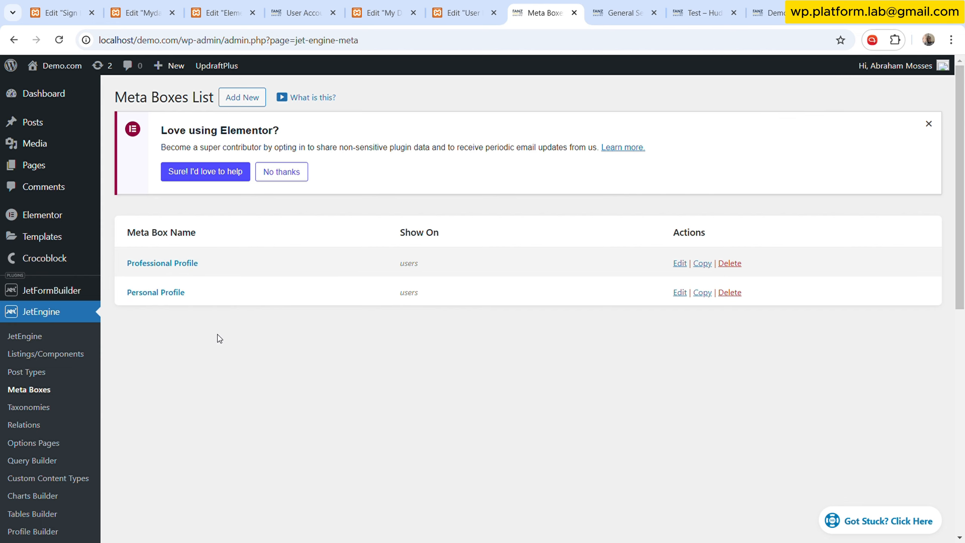
left_click(296, 11)
left_click(220, 9)
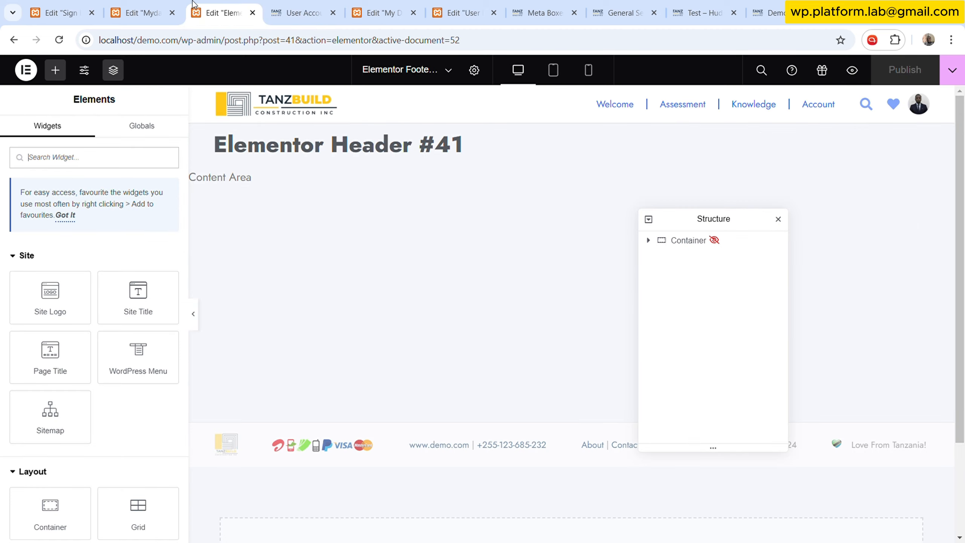
left_click(355, 7)
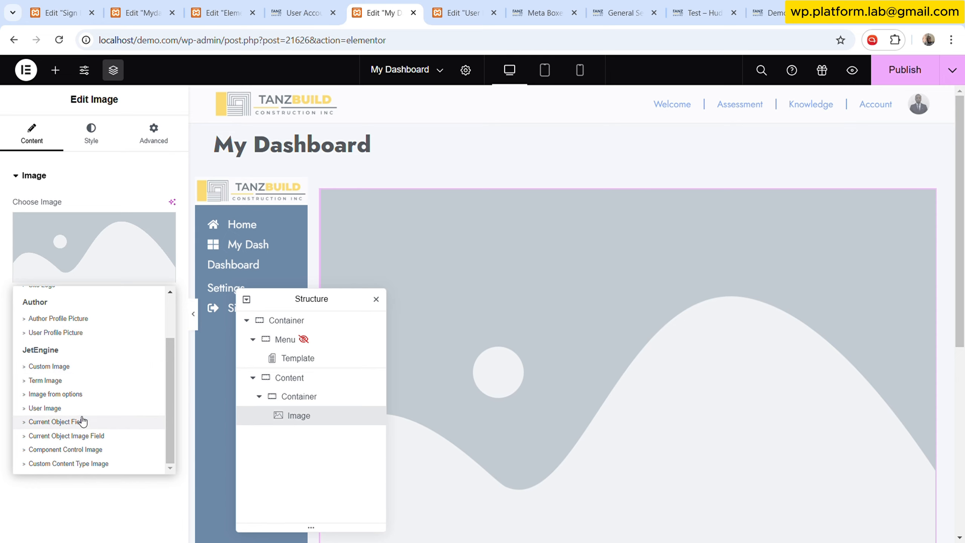
left_click(92, 396)
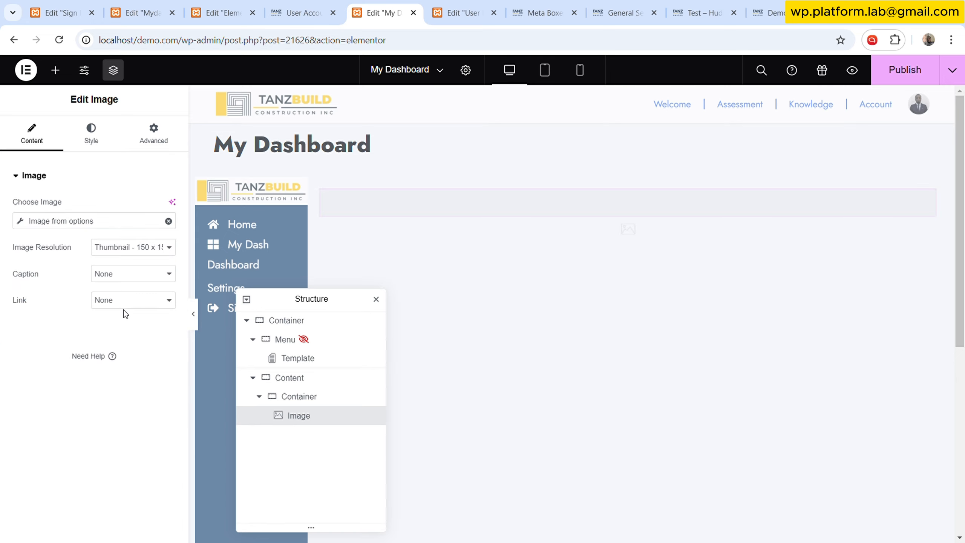
left_click(110, 220)
left_click(168, 221)
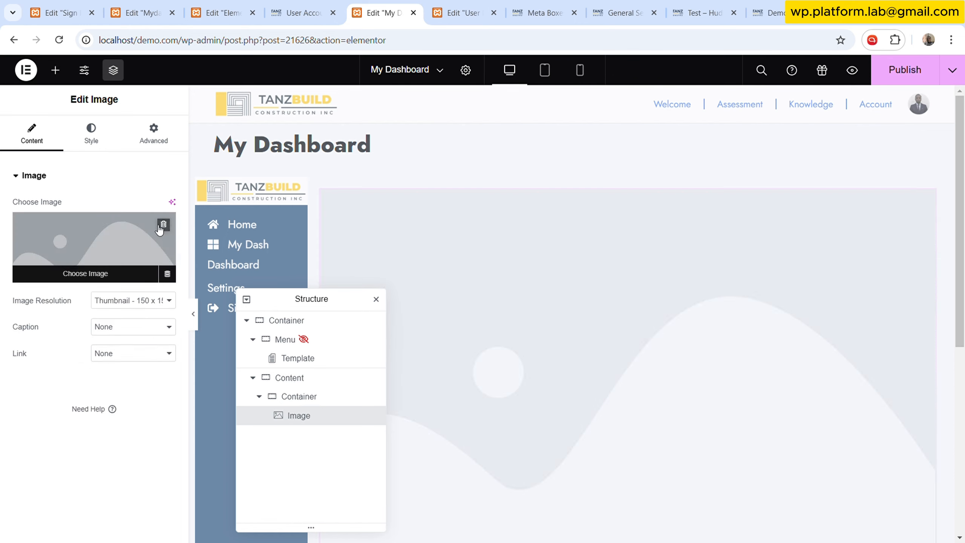
- Set the image to the User Image dynamic tag with the Blue Personal Picture as its fallback image
left_click(168, 273)
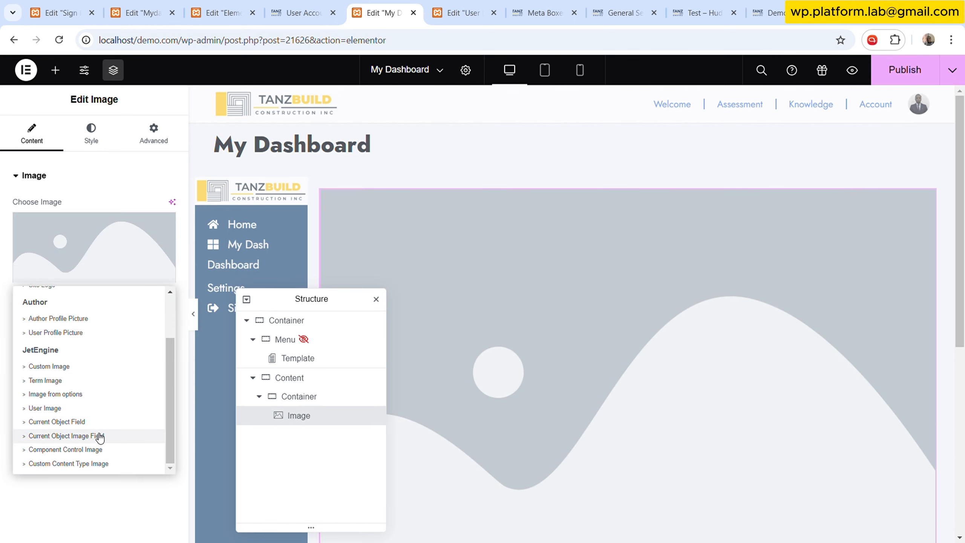
left_click(67, 406)
left_click(60, 223)
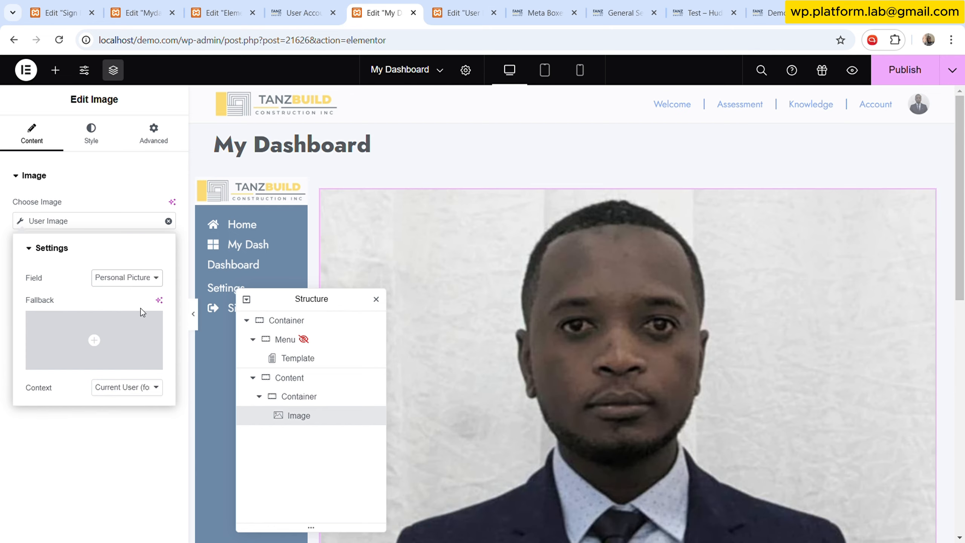
left_click(94, 339)
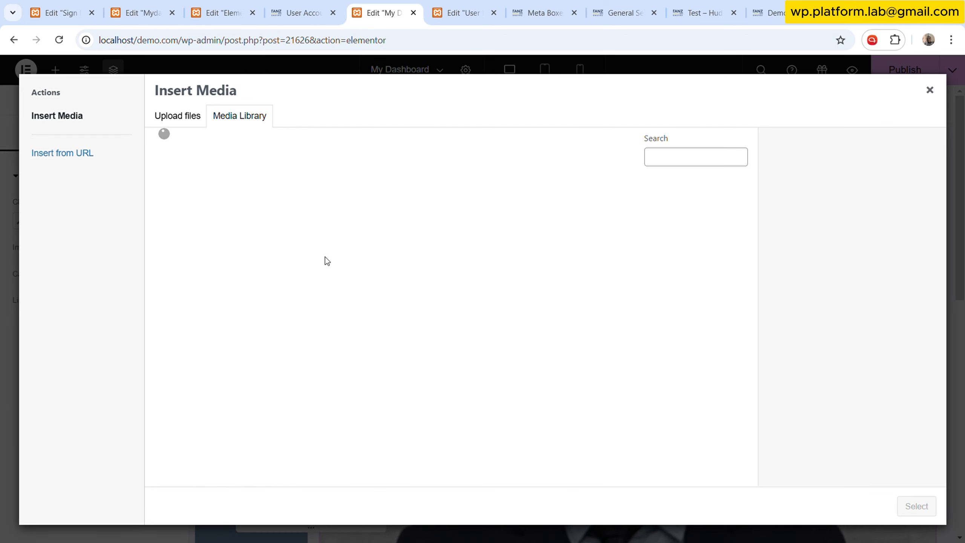
left_click(493, 331)
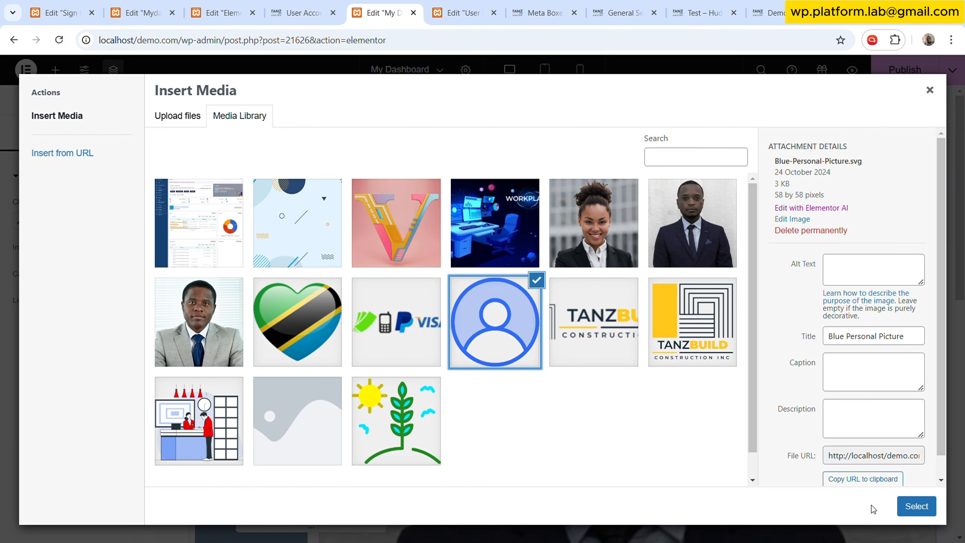
left_click(915, 505)
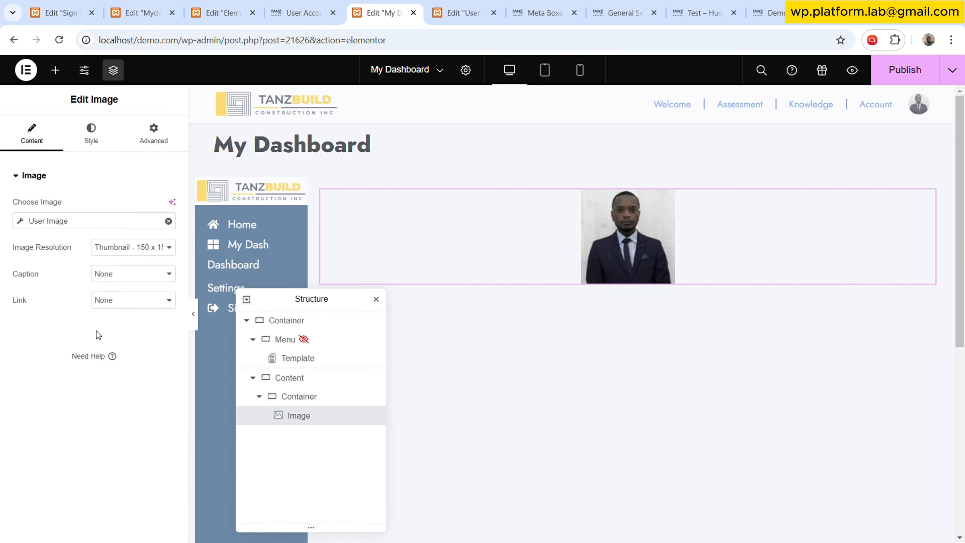
- Link the image through a Popup dynamic tag that toggles the Sign In Out (Template) popup
left_click(148, 348)
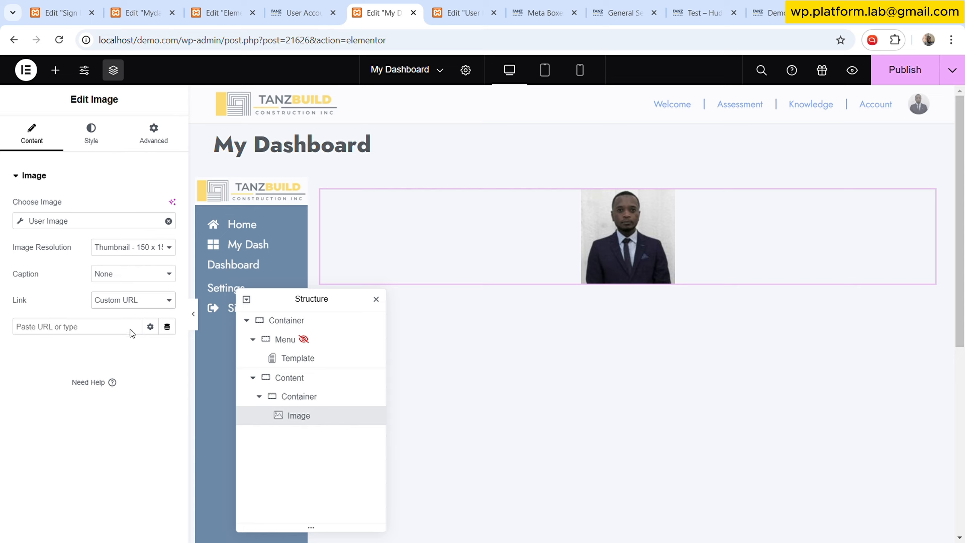
key("ctrl+z")
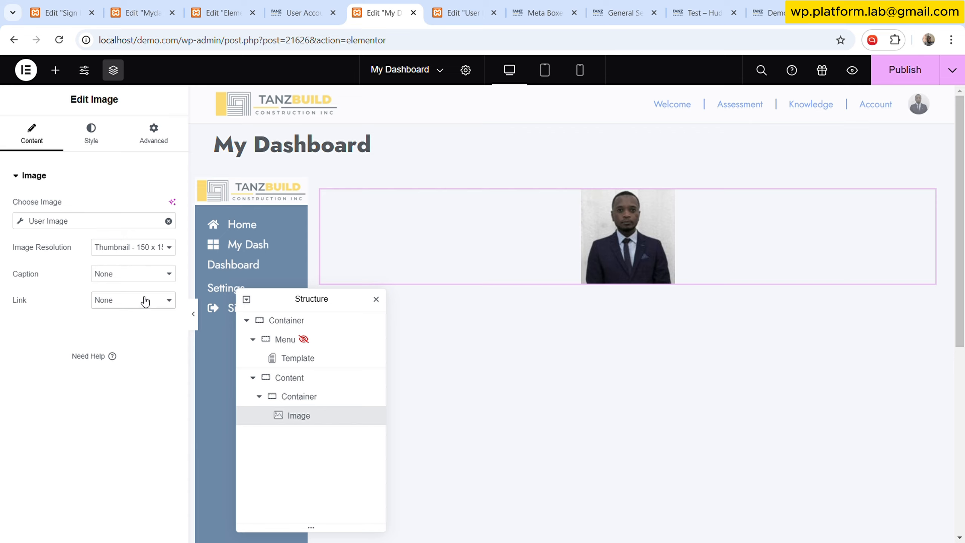
key("ctrl+shift+z")
left_click(166, 326)
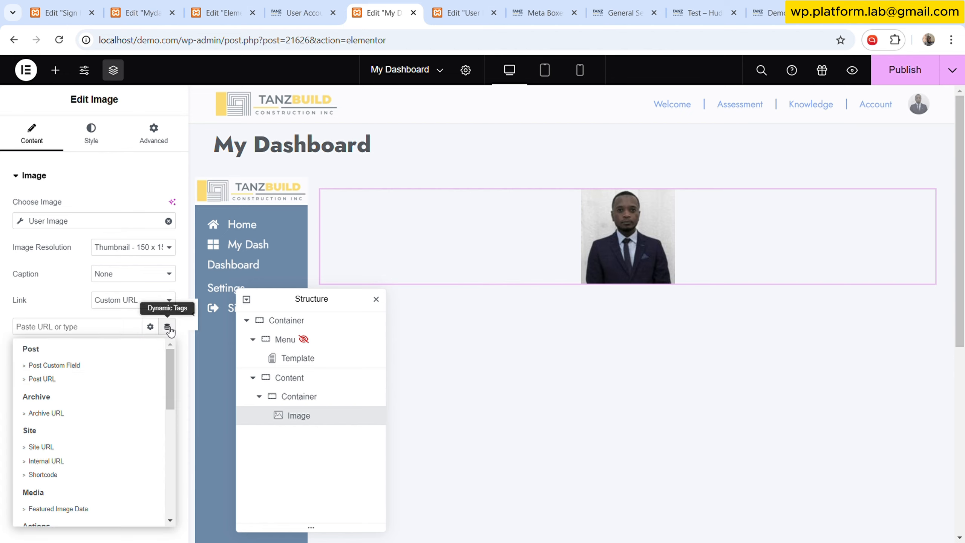
scroll(80, 438, "down", 5)
scroll(63, 467, "down", 3)
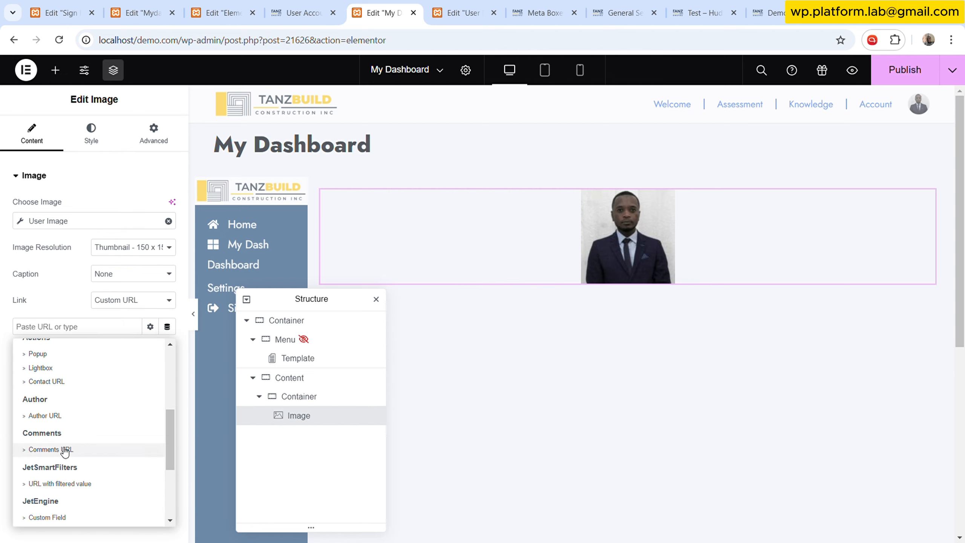
left_click(53, 353)
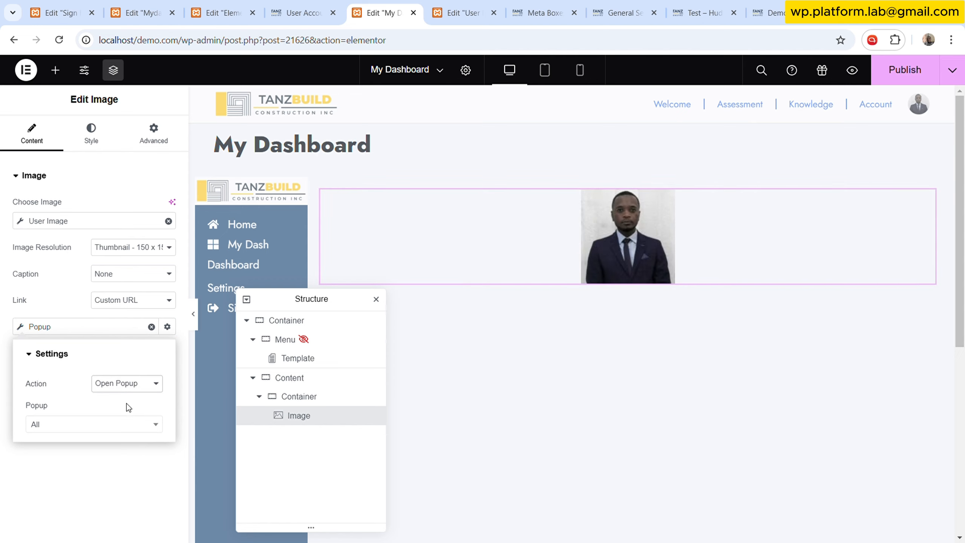
left_click(114, 431)
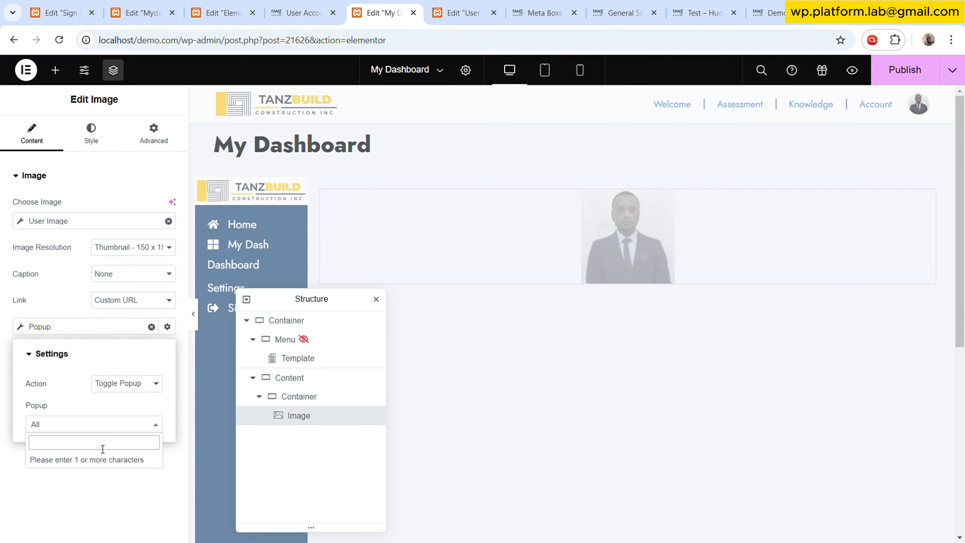
type("sign")
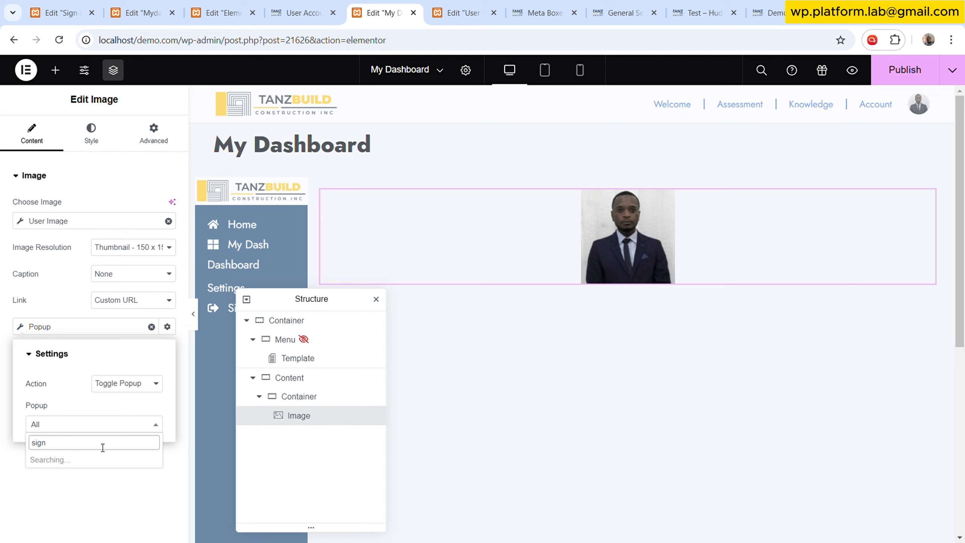
left_click(72, 461)
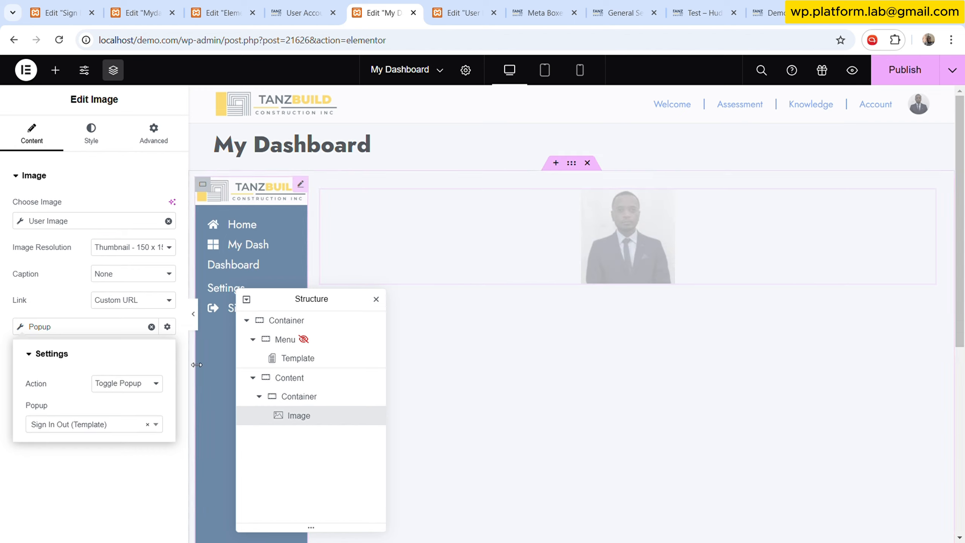
left_click(71, 276)
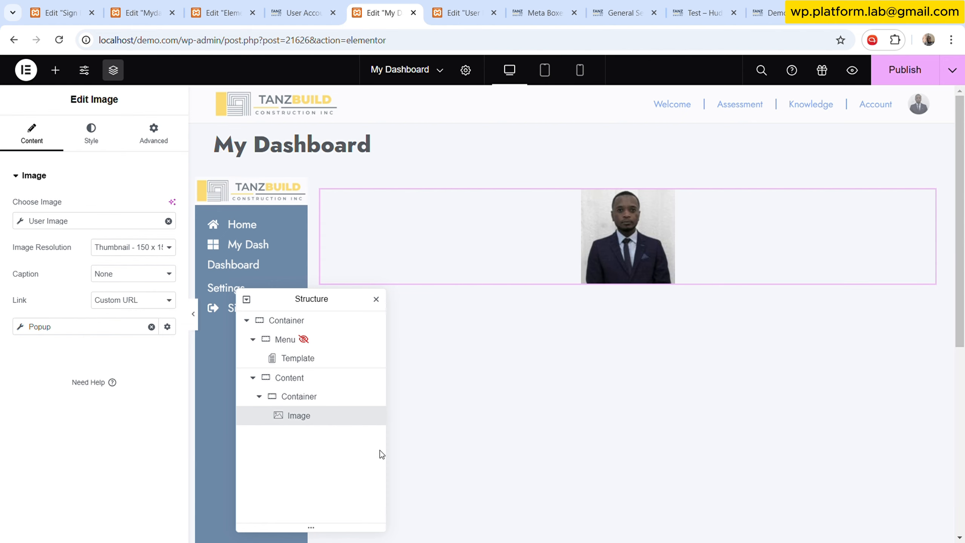
- Set the image's width to 40 px and its height to 40 px, with max width in px
left_click(102, 139)
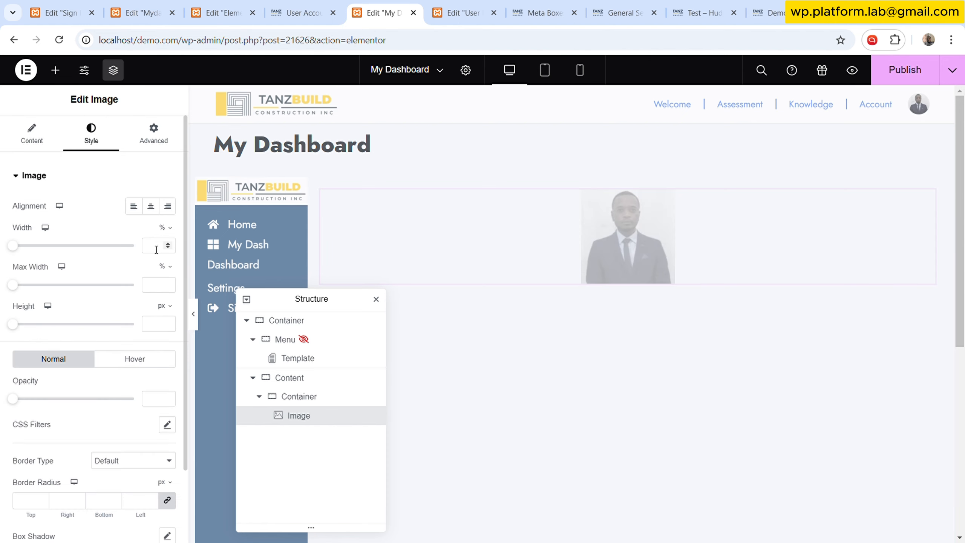
left_click(164, 228)
left_click(165, 235)
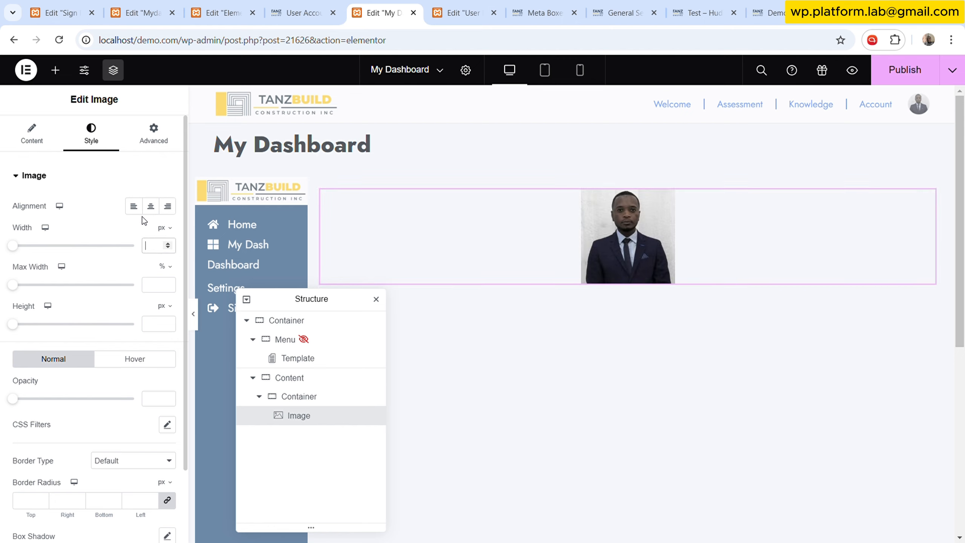
type("25")
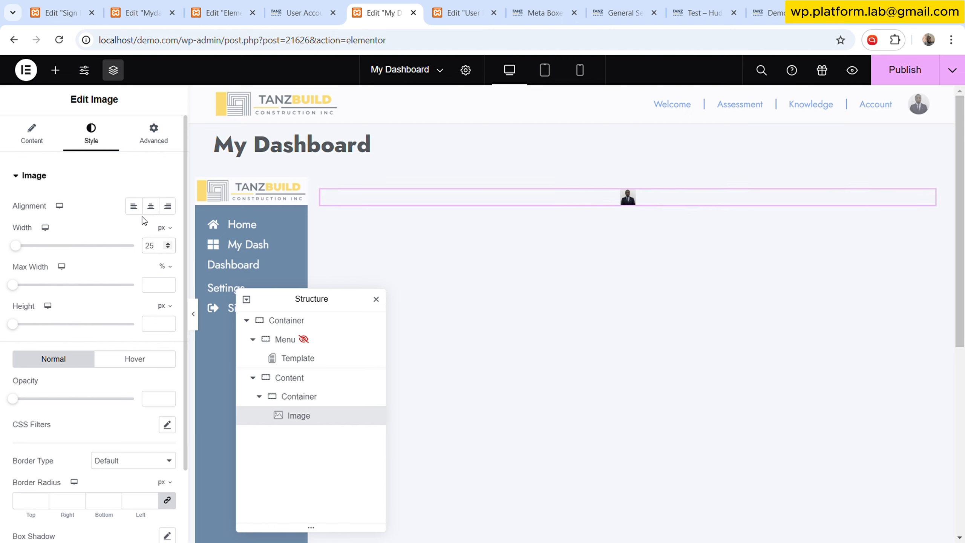
key("BackSpace")
key("BackSpace")
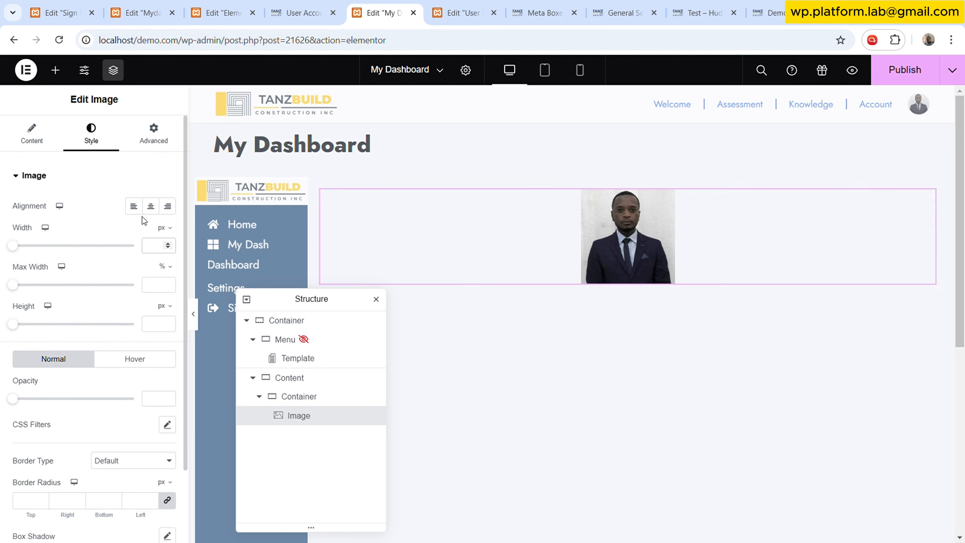
type("40")
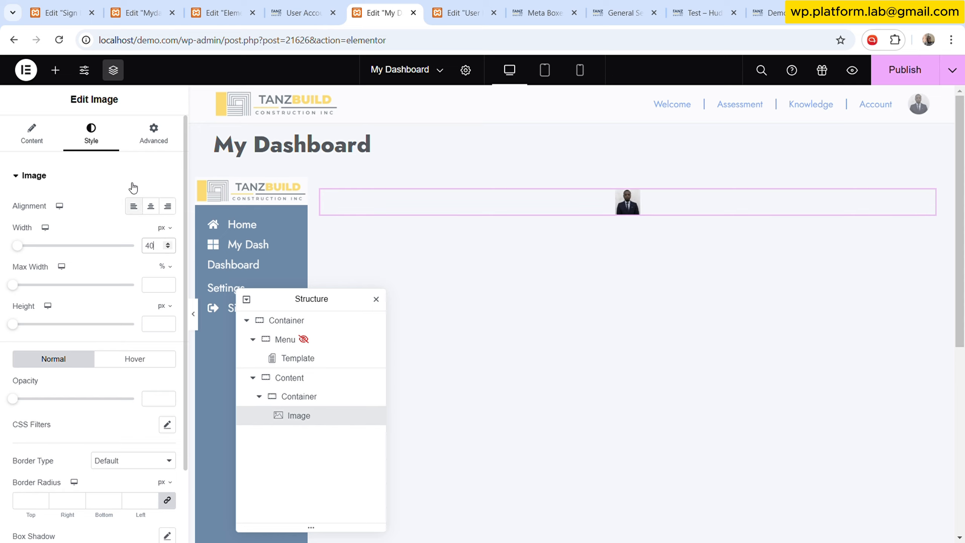
left_click(164, 266)
mouse_move(163, 307)
left_click(155, 329)
type("40")
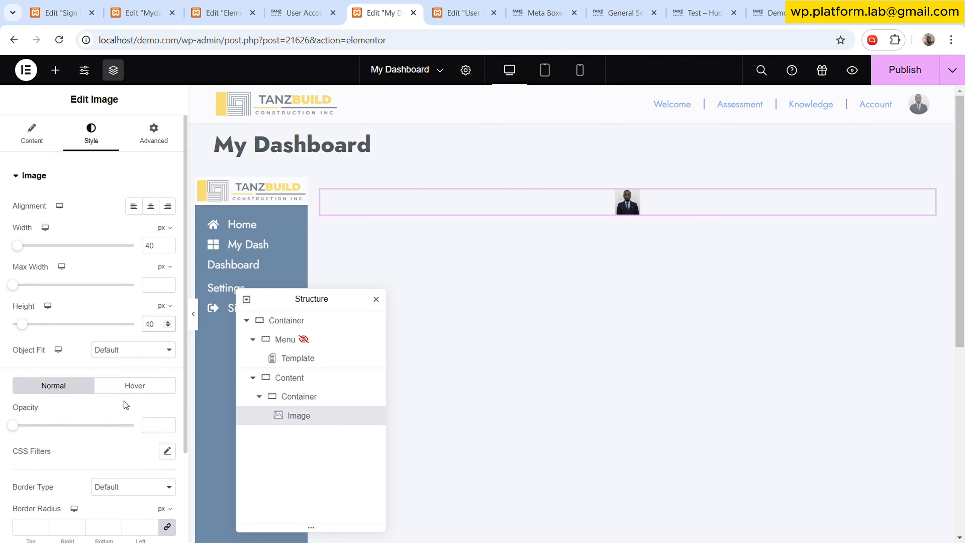
- Set the image's border radius to 50% on all sides to make it round
scroll(126, 406, "down", 3)
left_click(141, 413)
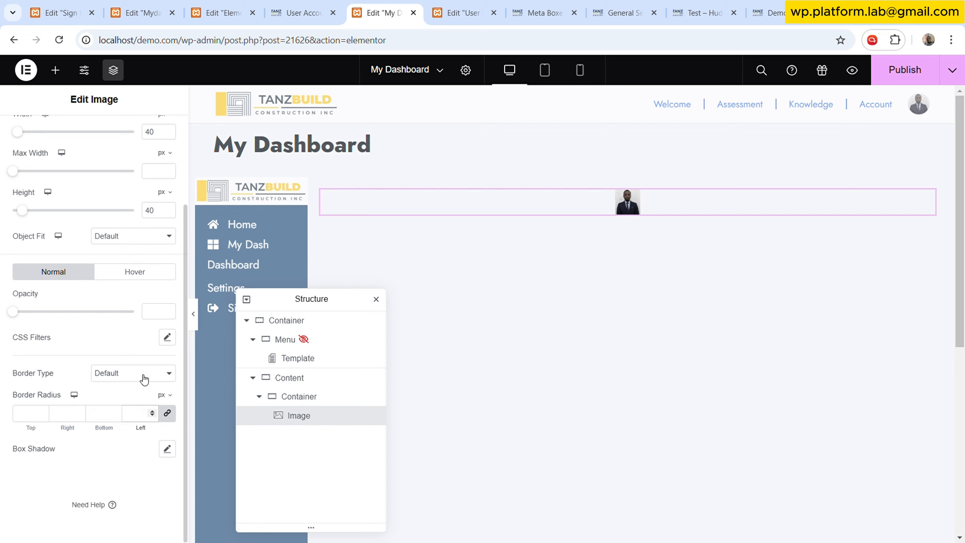
type("50")
left_click(170, 396)
left_click(161, 413)
left_click(138, 416)
type("50")
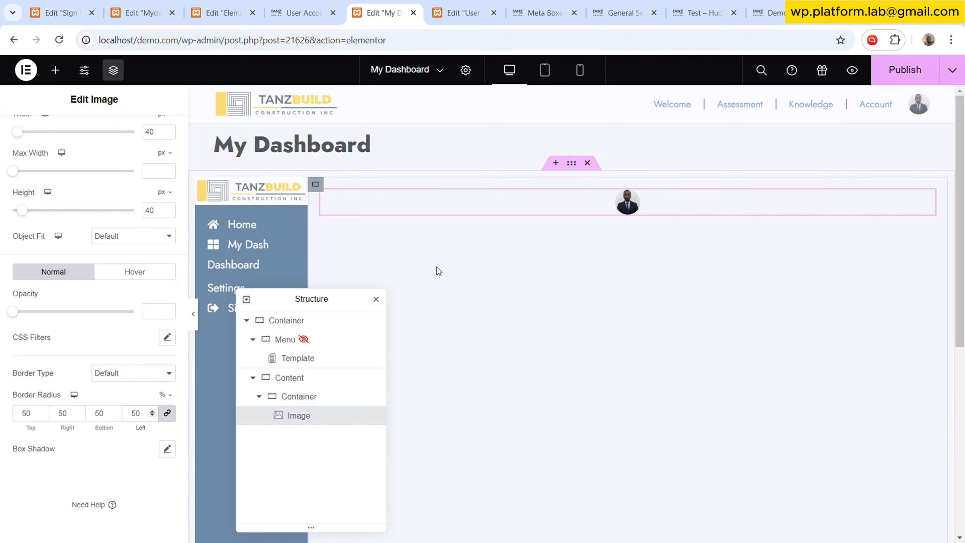
- Compare the profile image with the live user account dashboard and review the image's User Image settings
left_click(309, 397)
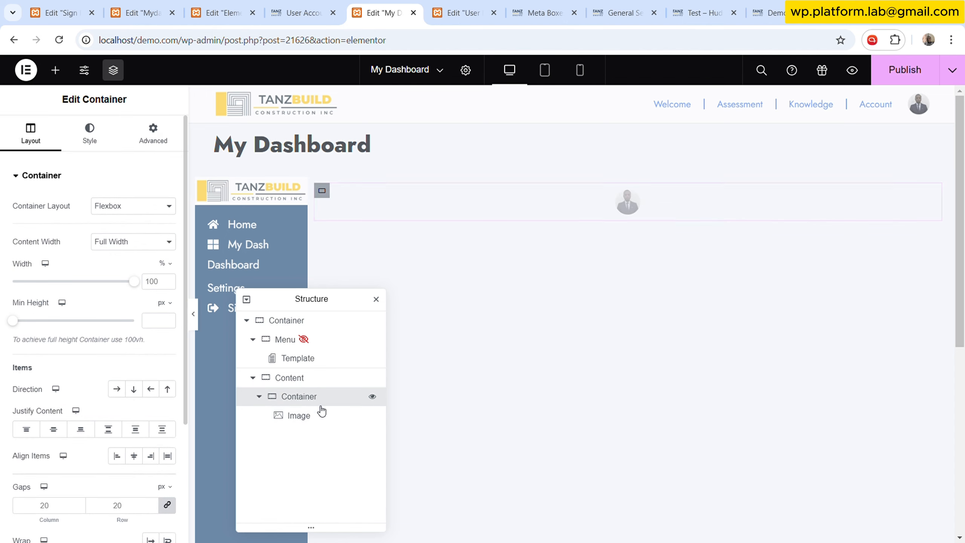
left_click(327, 6)
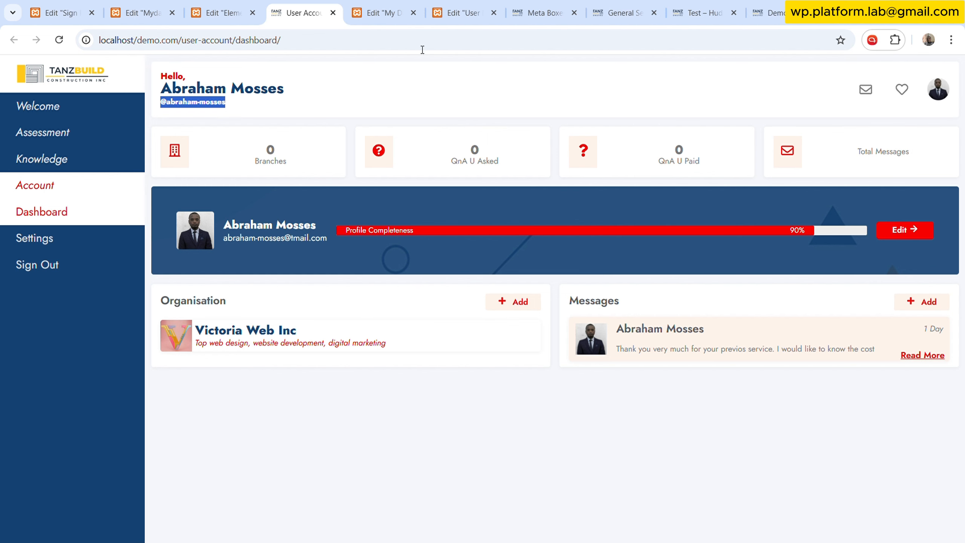
left_click(387, 5)
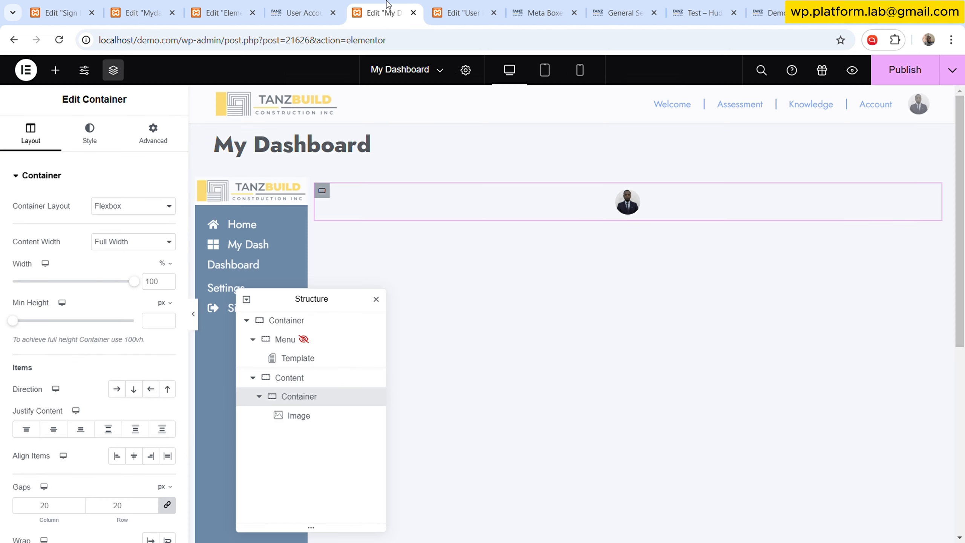
left_click(631, 199)
left_click(41, 136)
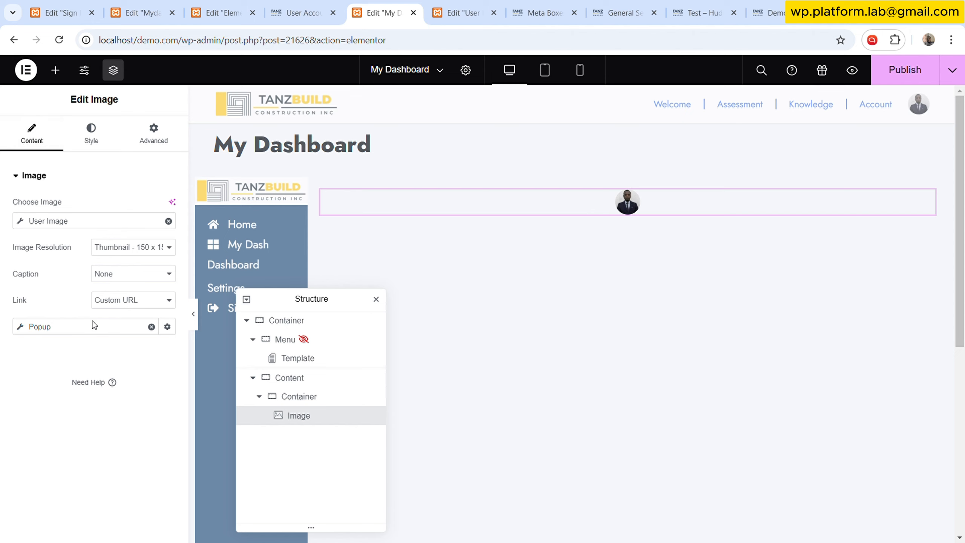
left_click(78, 221)
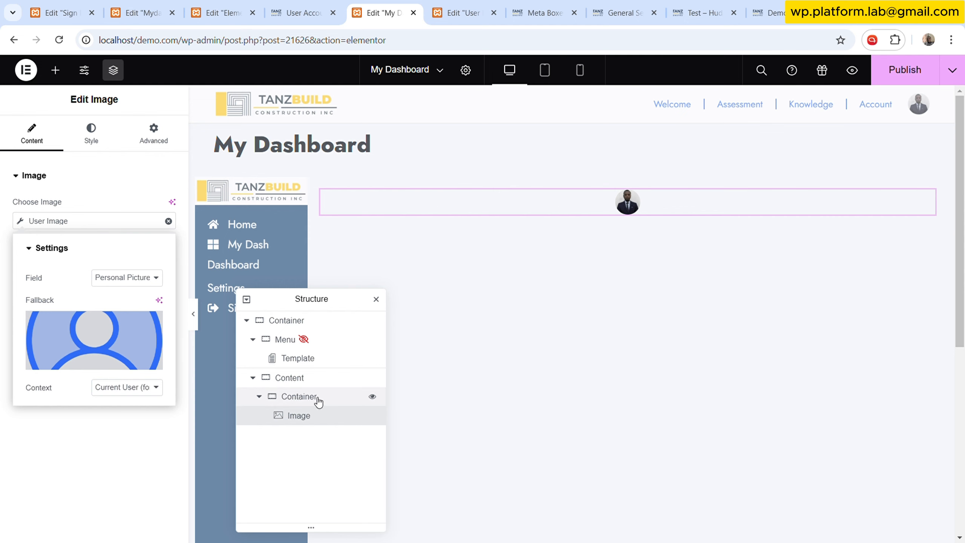
left_click(300, 12)
left_click(380, 12)
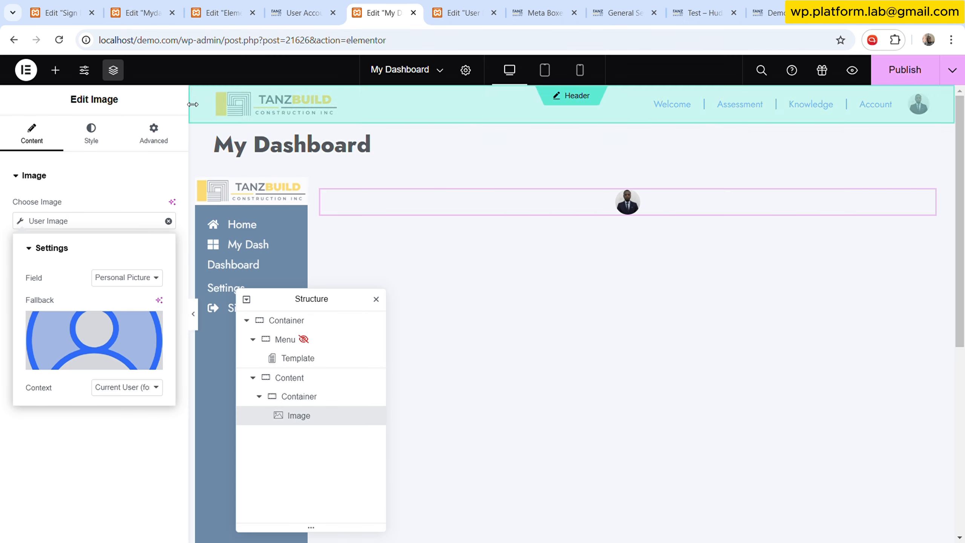
- Add an Icon widget to the profile container below the user image
left_click(55, 70)
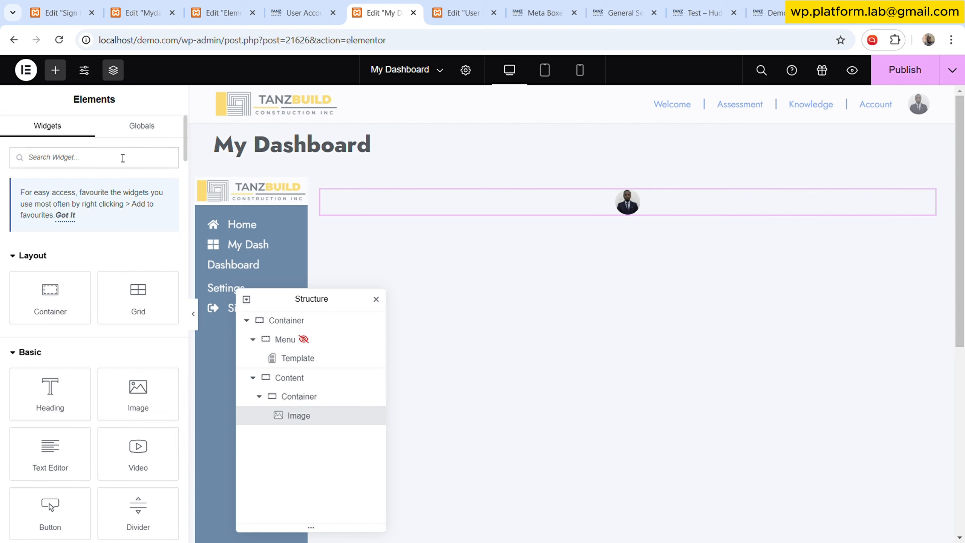
type("icon")
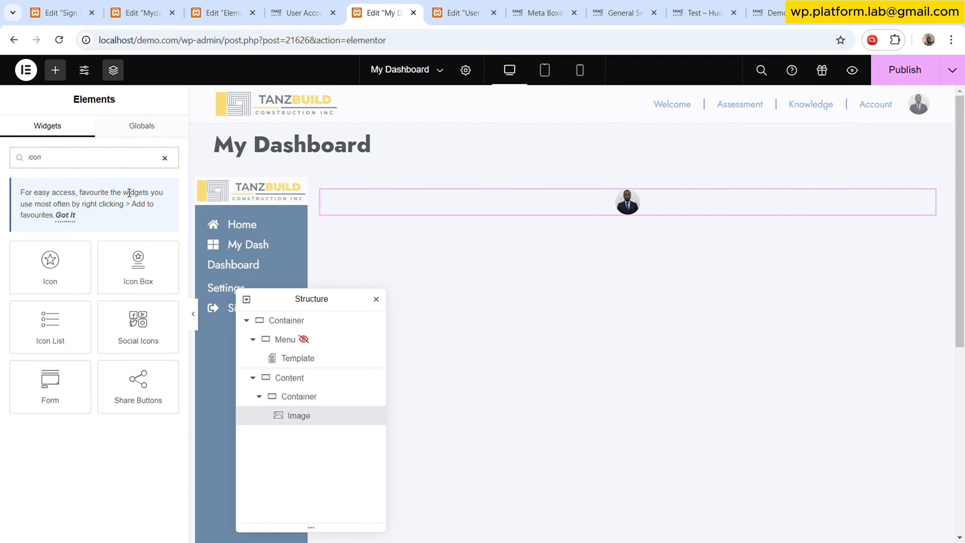
left_click(57, 273)
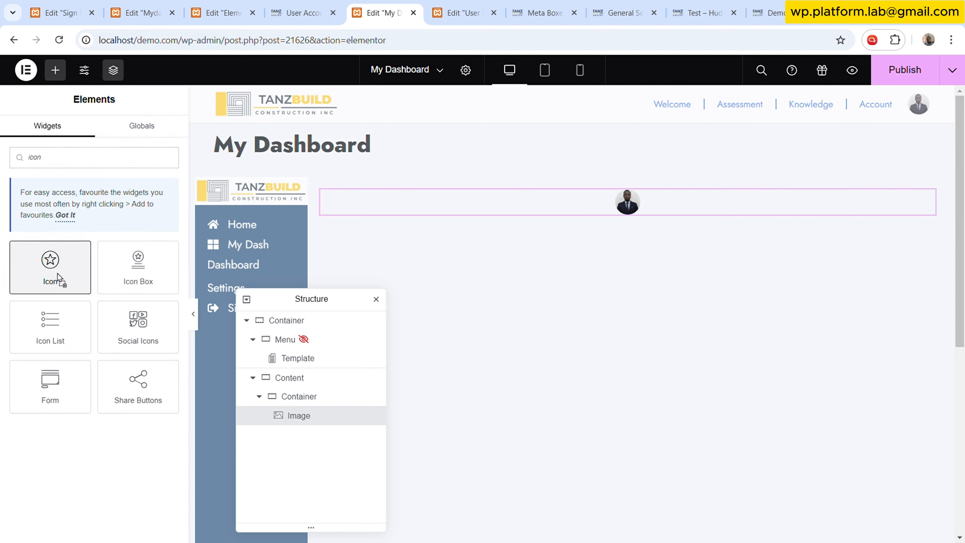
left_click_drag(58, 274, 598, 209)
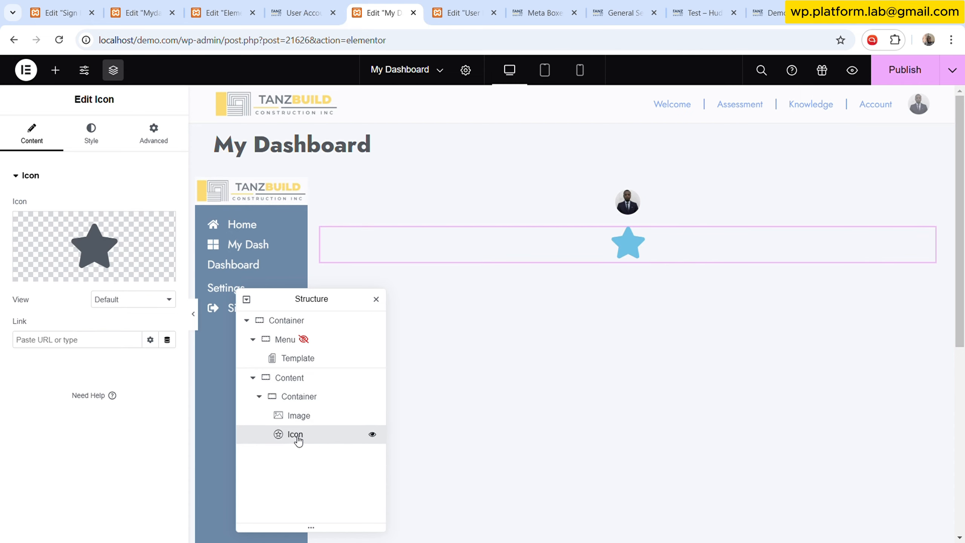
- Replace the icon with the Heart icon from the icon library
left_click(114, 231)
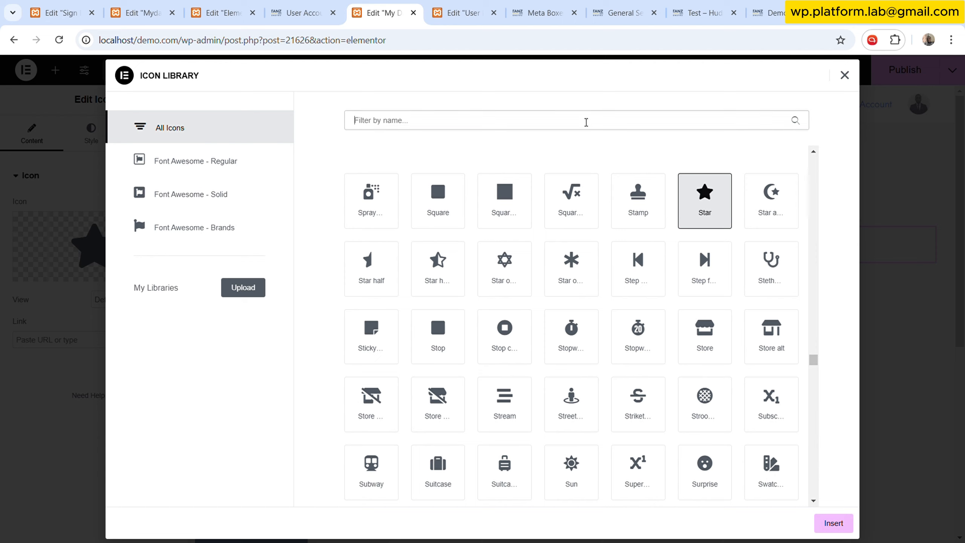
type("hear")
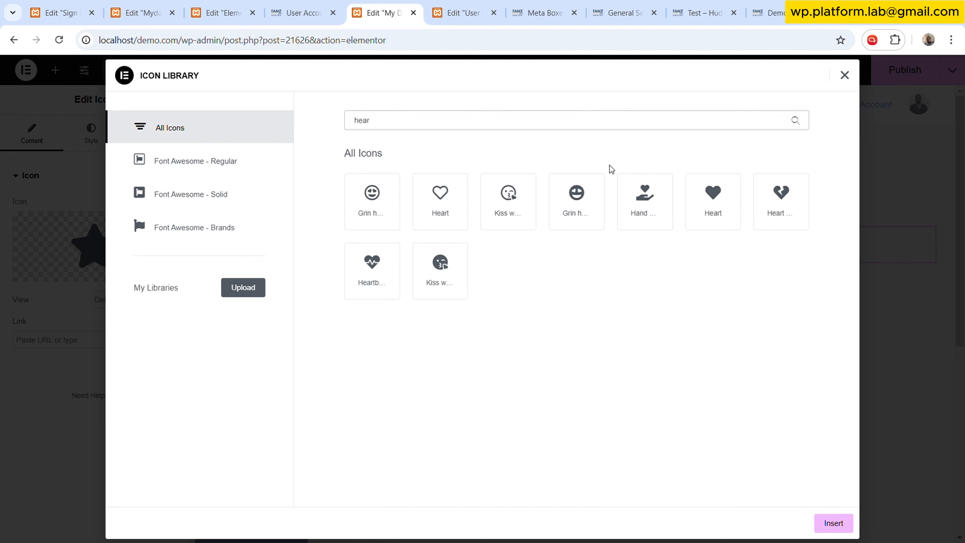
left_click(466, 224)
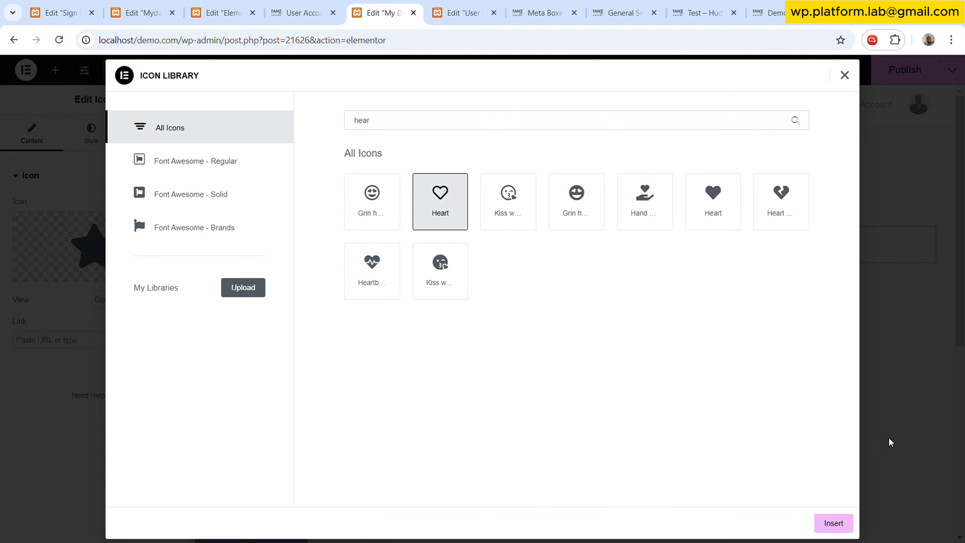
left_click(835, 522)
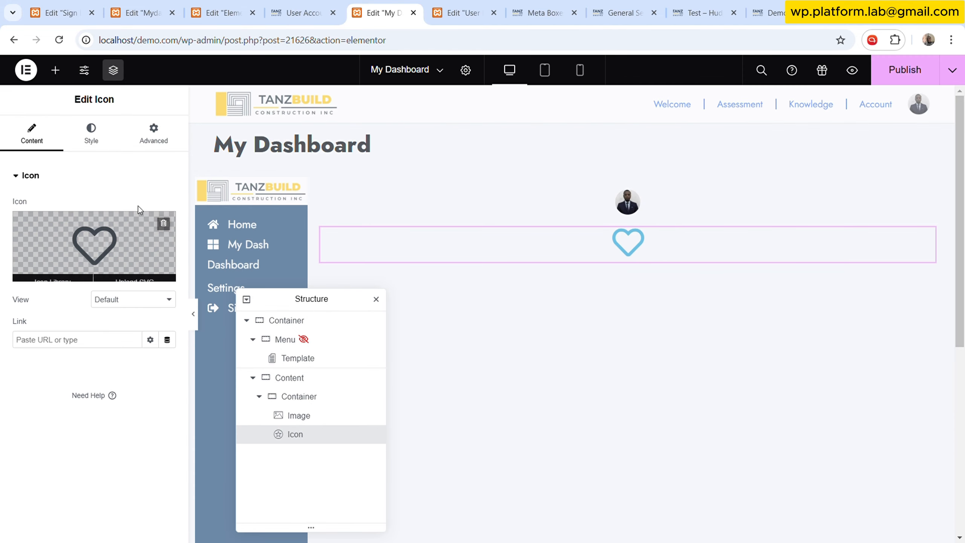
- Set the icon's primary colour to a global colour and its size to 18 px
left_click(101, 136)
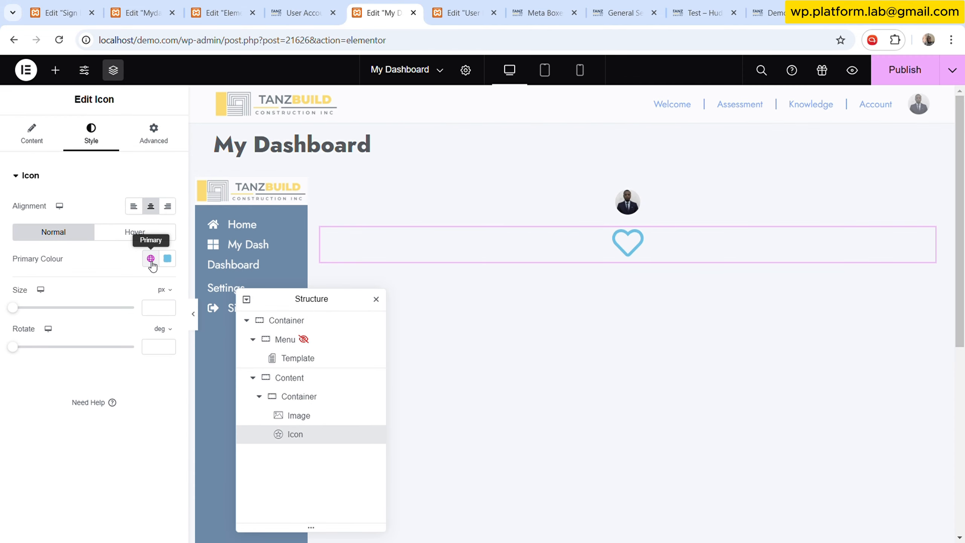
left_click(150, 258)
left_click(60, 474)
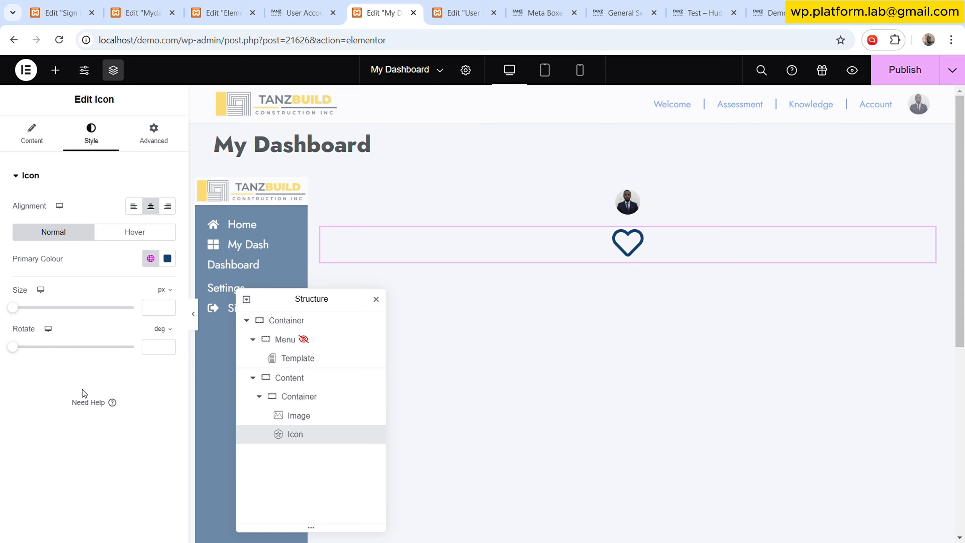
left_click(155, 307)
type("18")
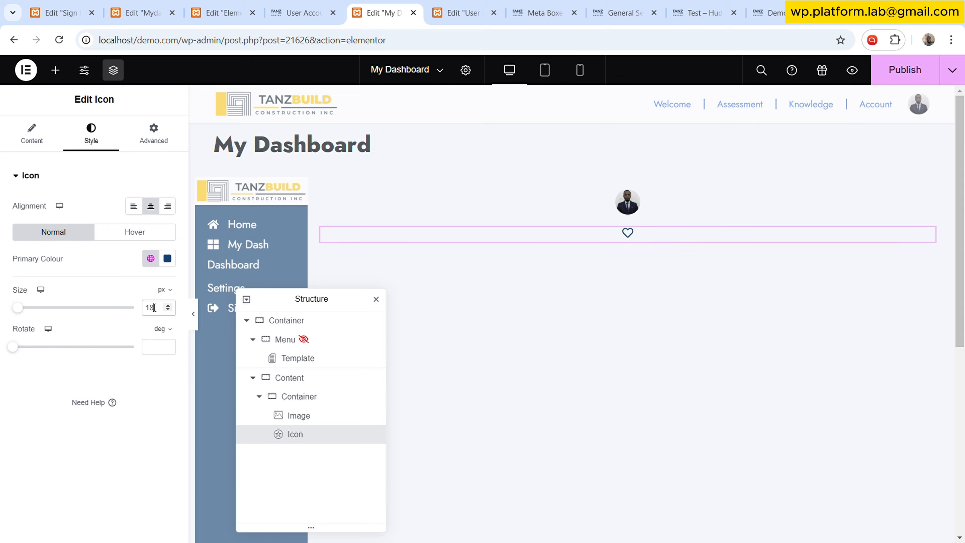
- Inspect the heart and envelope icons on the User Dashboard page for reference
left_click(469, 4)
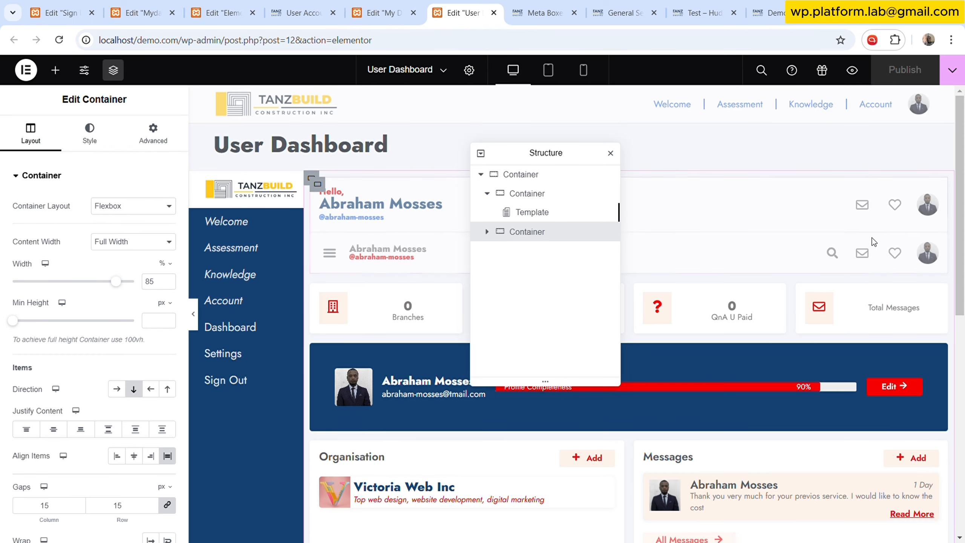
left_click(901, 251)
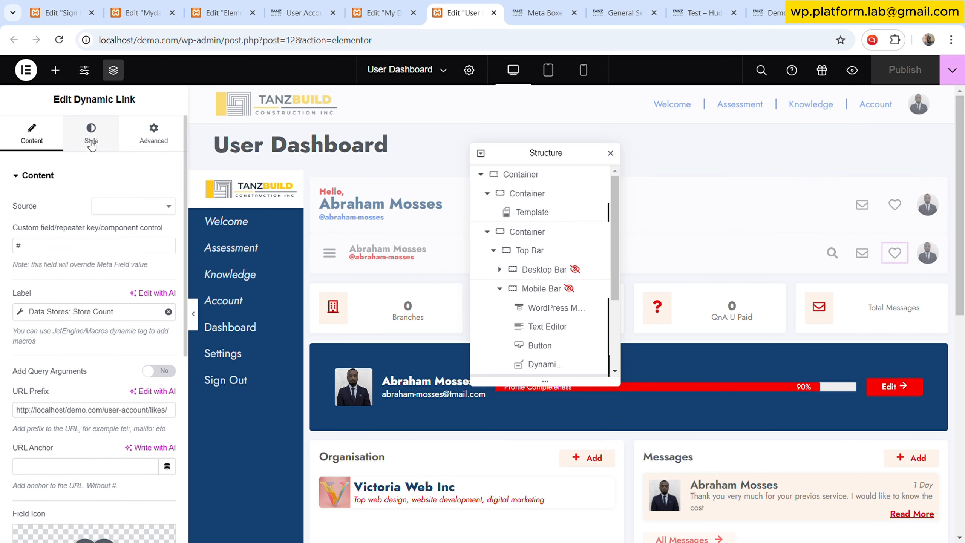
left_click(862, 253)
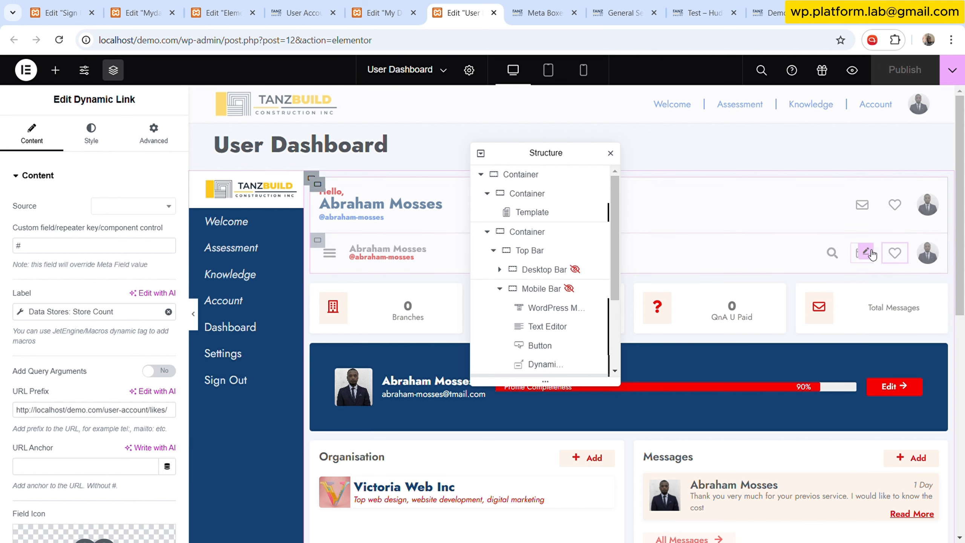
left_click(383, 13)
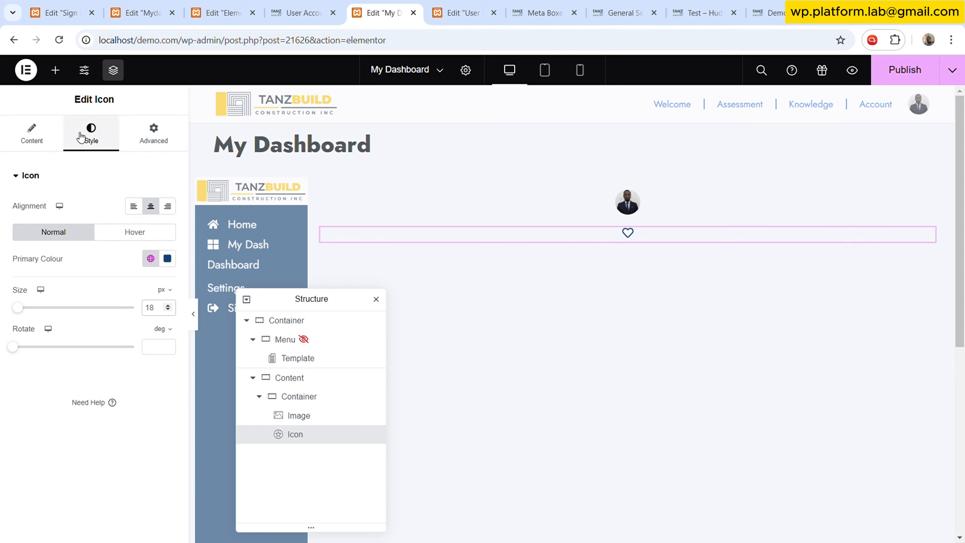
- Increase the icon size to 22 px
left_click(168, 305)
left_click(167, 305)
left_click(168, 305)
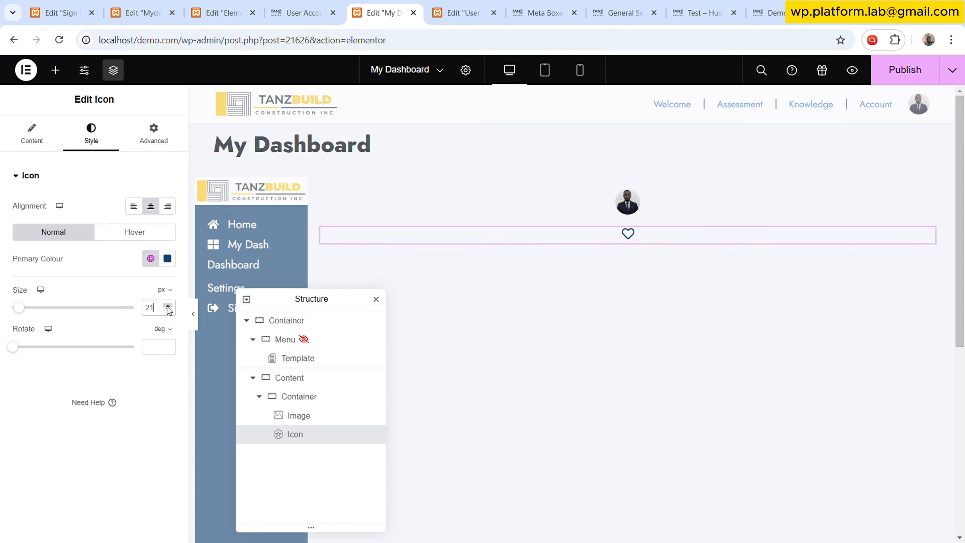
left_click(167, 306)
left_click(168, 305)
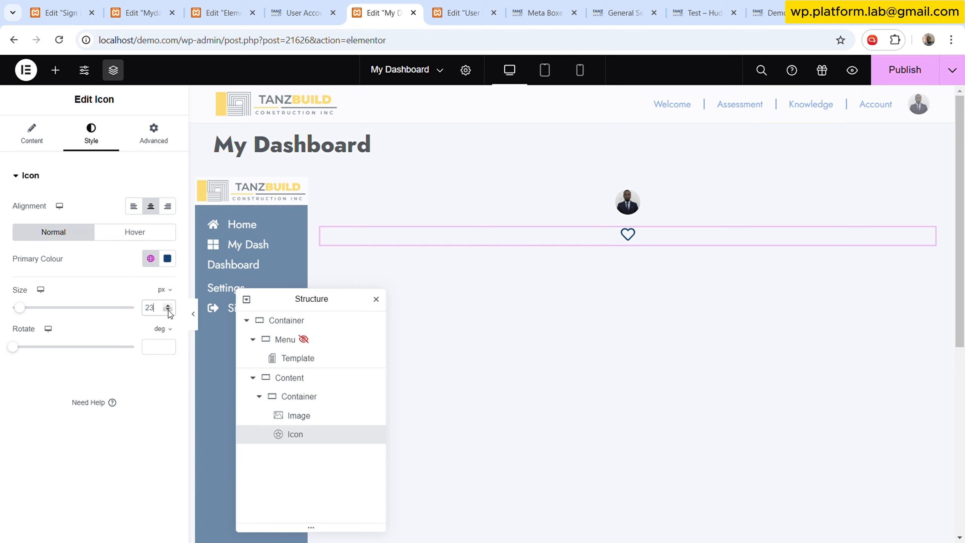
left_click(168, 310)
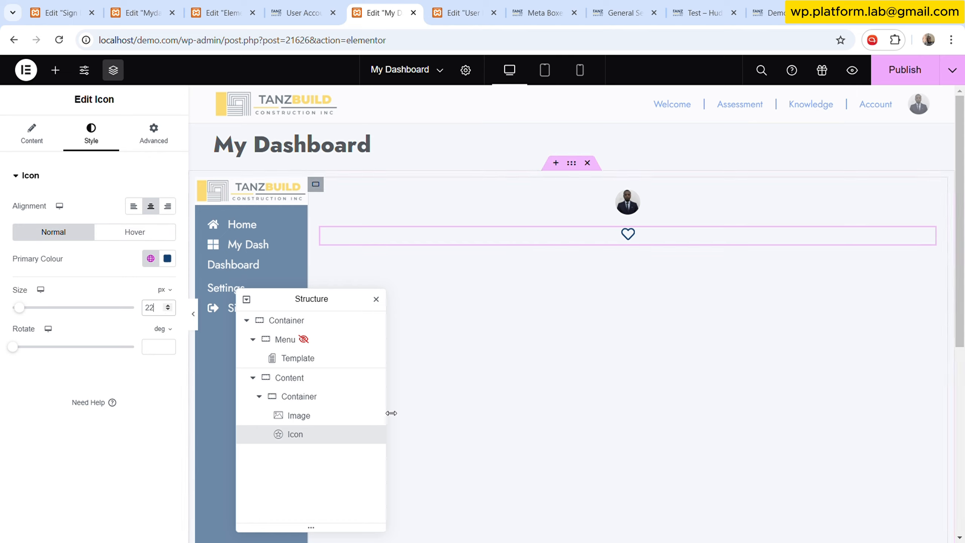
- Move the heart icon above the image in the structure and duplicate it
left_click_drag(290, 434, 292, 414)
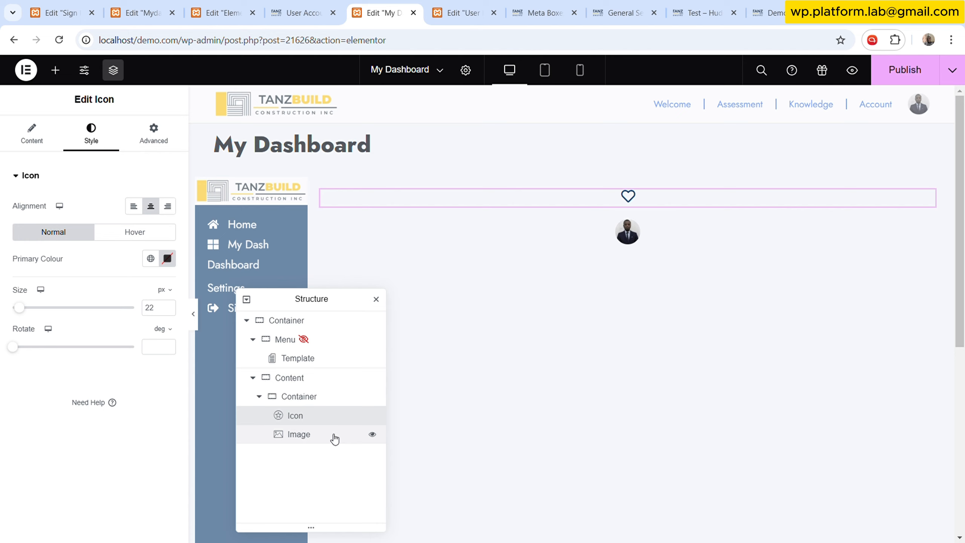
right_click(301, 418)
left_click(326, 311)
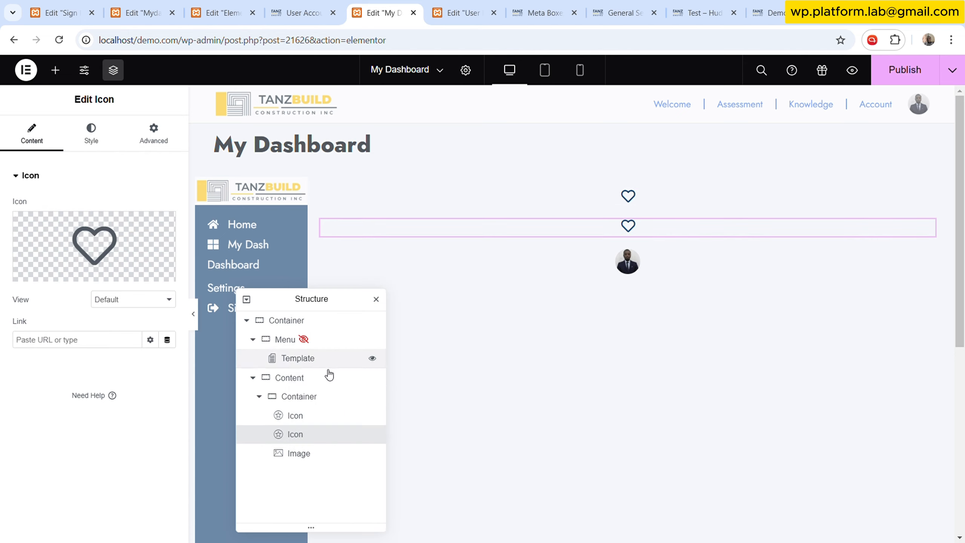
- Change the first icon to the Envelope icon from the icon library
left_click(300, 414)
left_click(52, 146)
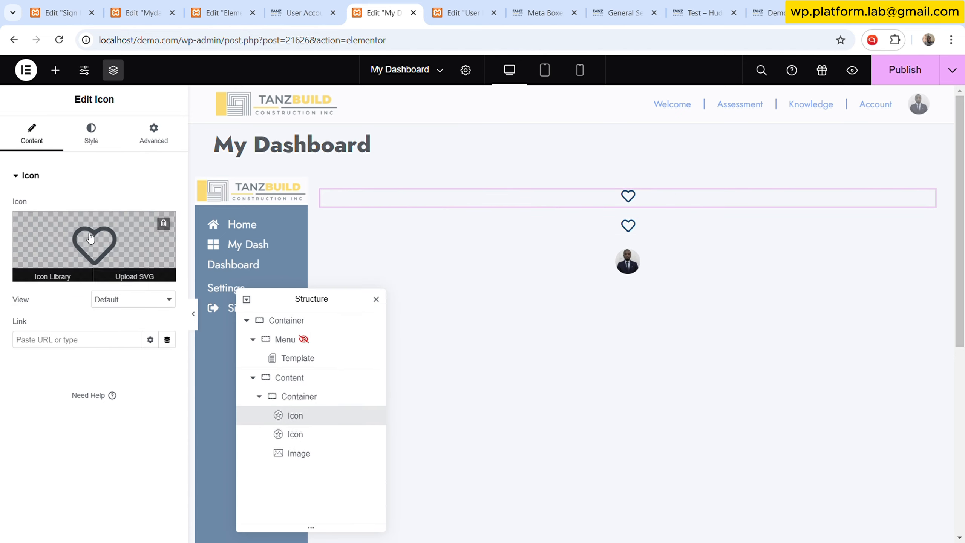
left_click(90, 238)
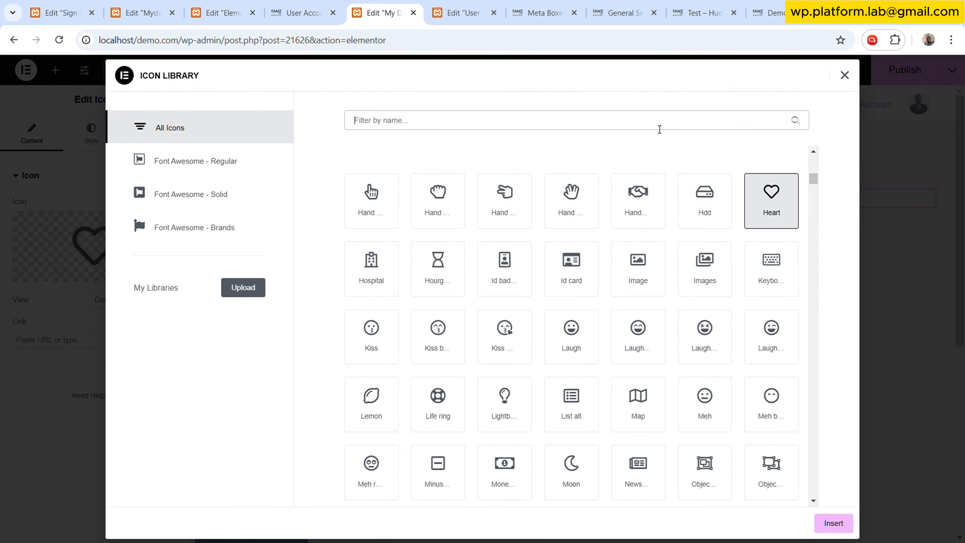
type("env")
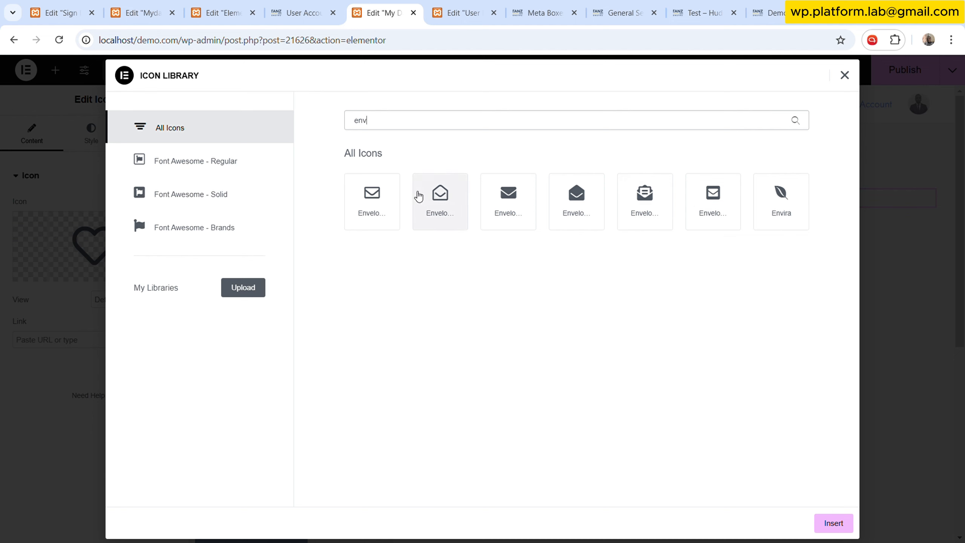
left_click(372, 201)
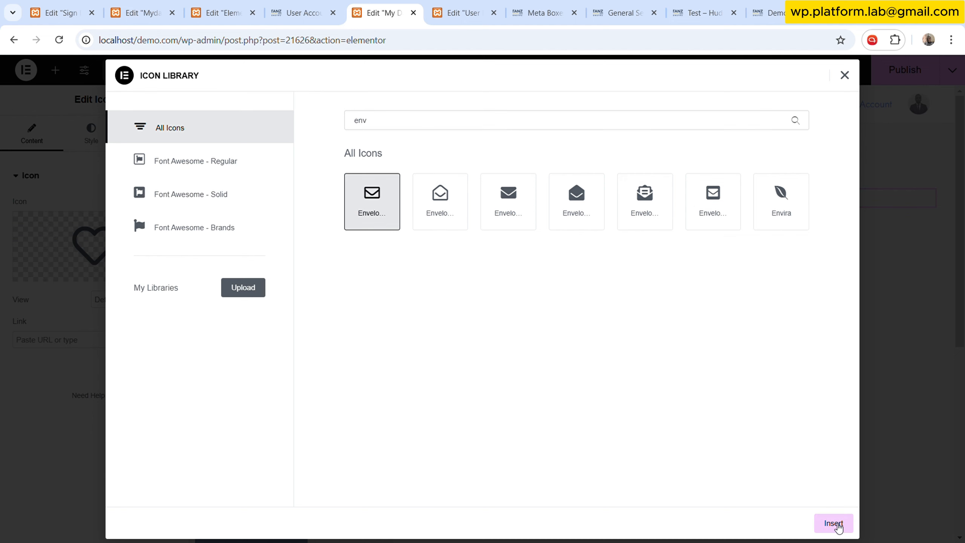
left_click(833, 523)
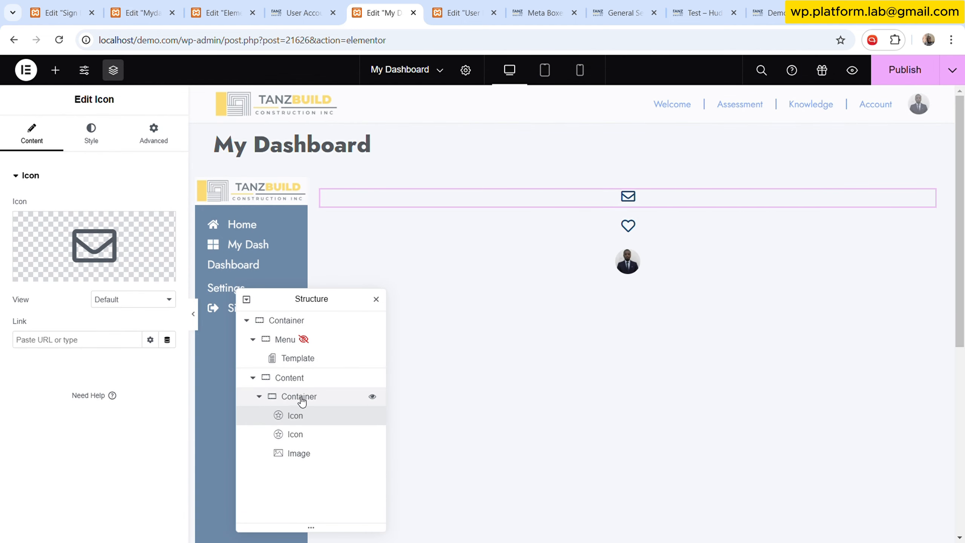
- Review the User Dashboard header layout for reference
left_click(456, 12)
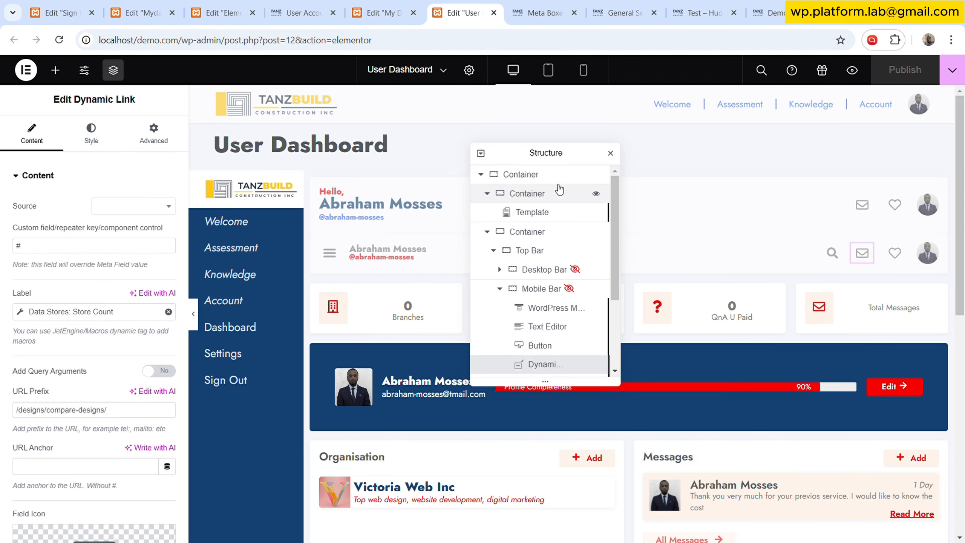
mouse_move(547, 153)
left_mouse_down()
mouse_move(575, 310)
mouse_move(545, 371)
mouse_move(561, 371)
left_mouse_up()
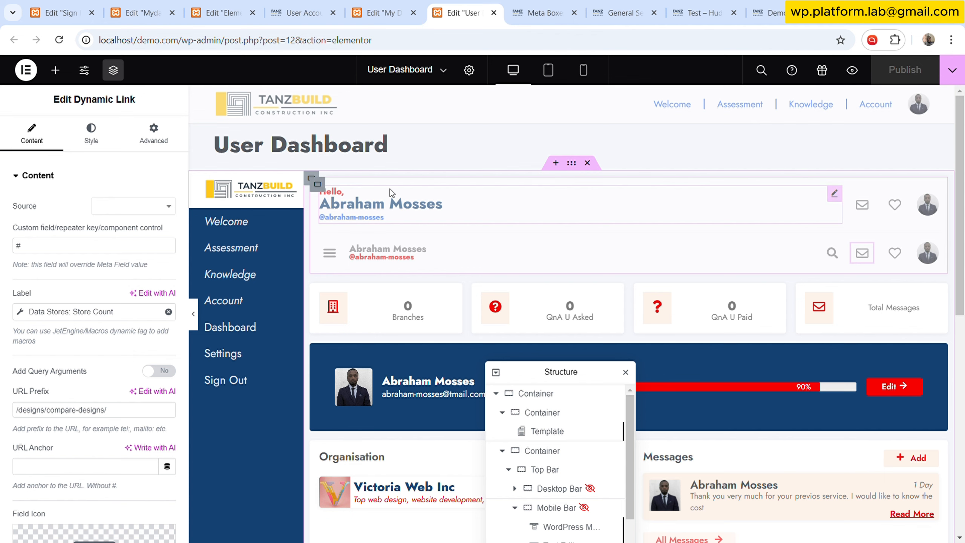
left_click(394, 5)
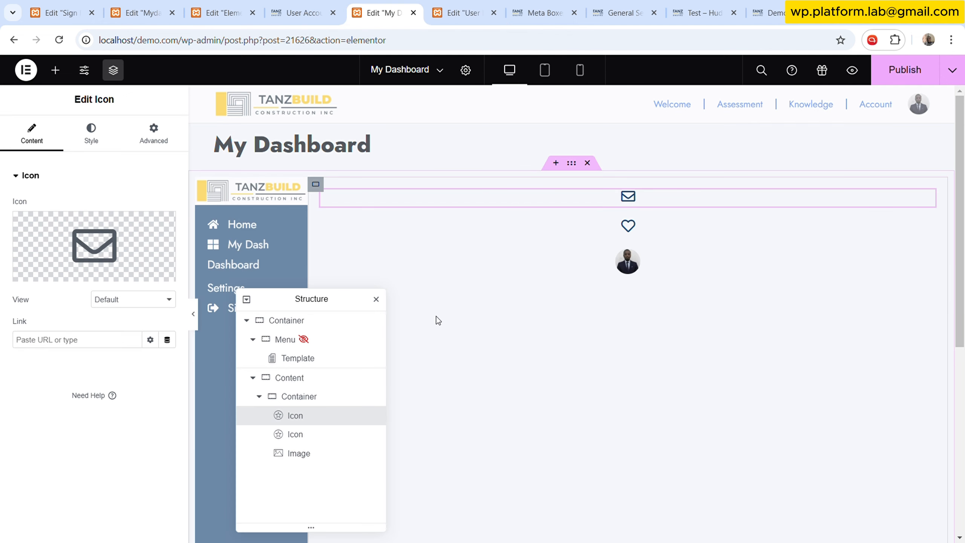
- Add a Text Editor widget above the icons and replace its placeholder text with "Hello,"
left_click(56, 70)
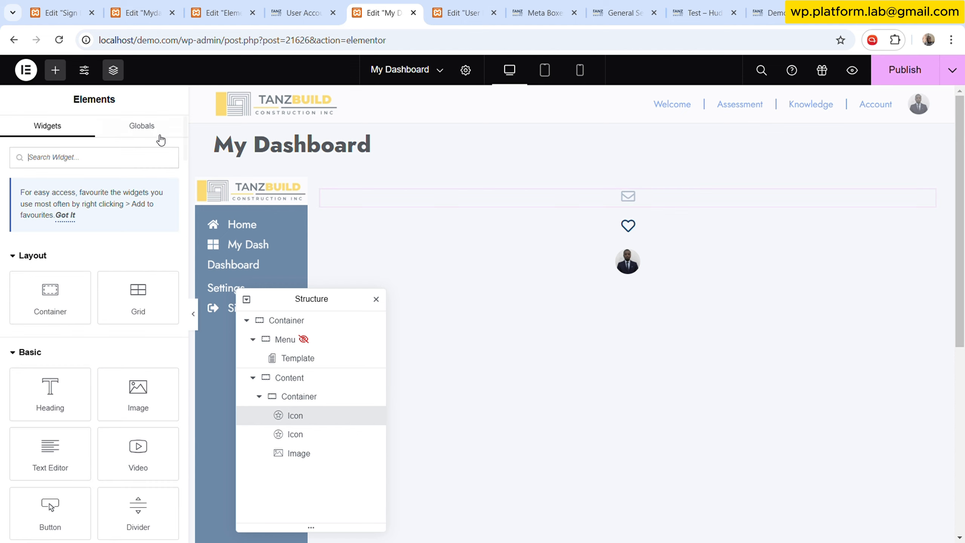
left_click_drag(66, 460, 623, 210)
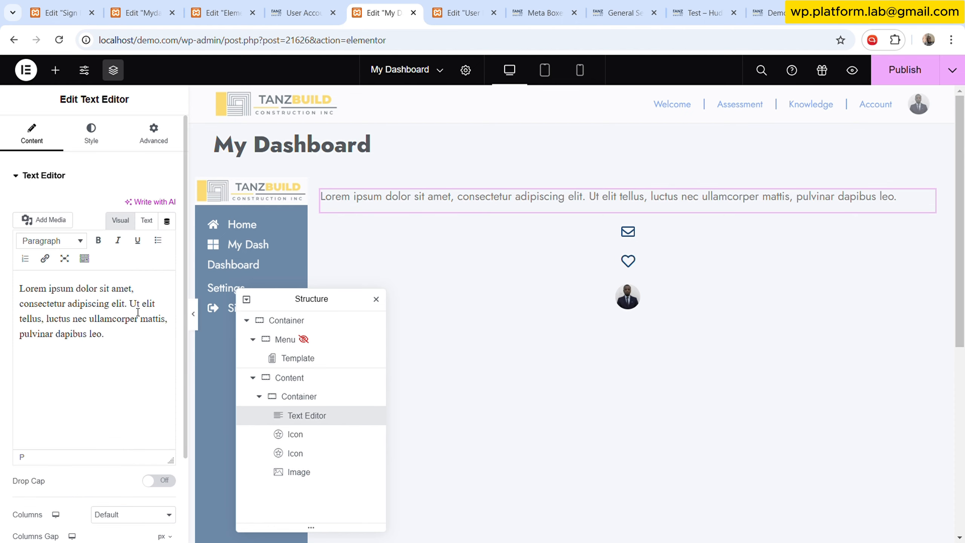
key("ctrl+a")
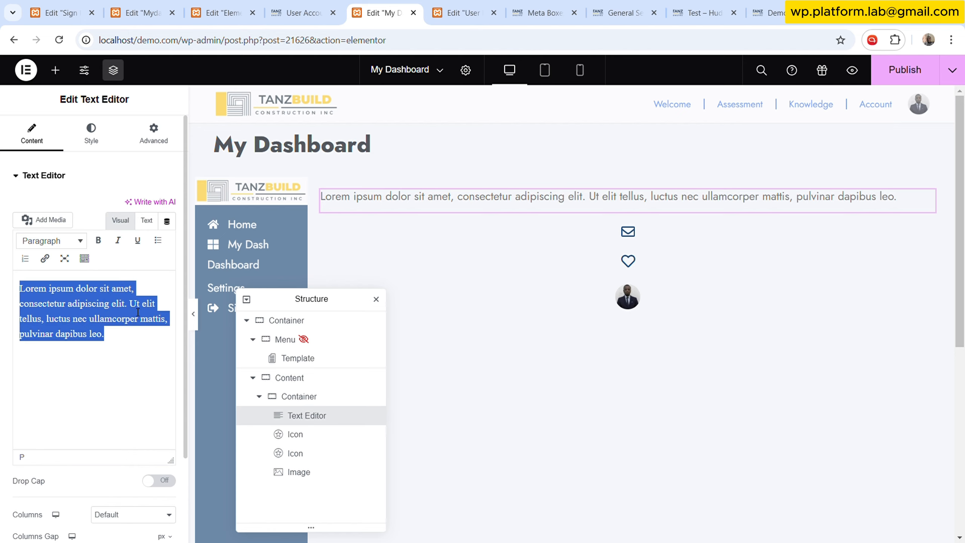
key("BackSpace")
type("Hello,")
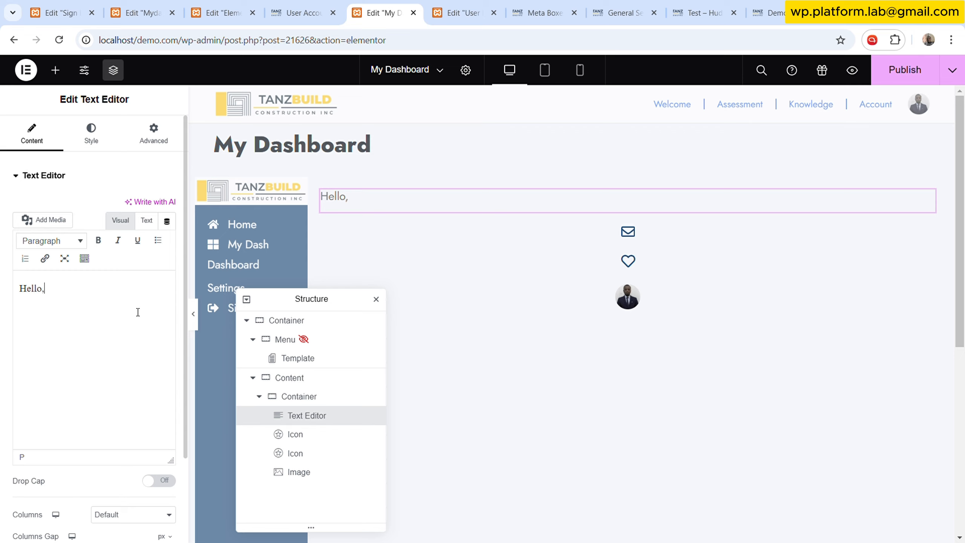
- Switch the editor to Text mode and add a <br> line break after "Hello,"
left_click(147, 221)
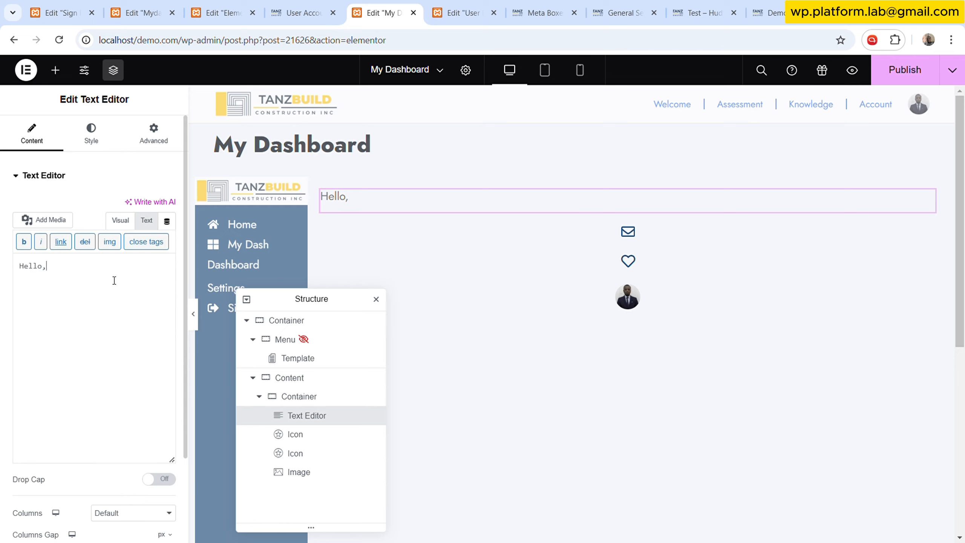
type("<di")
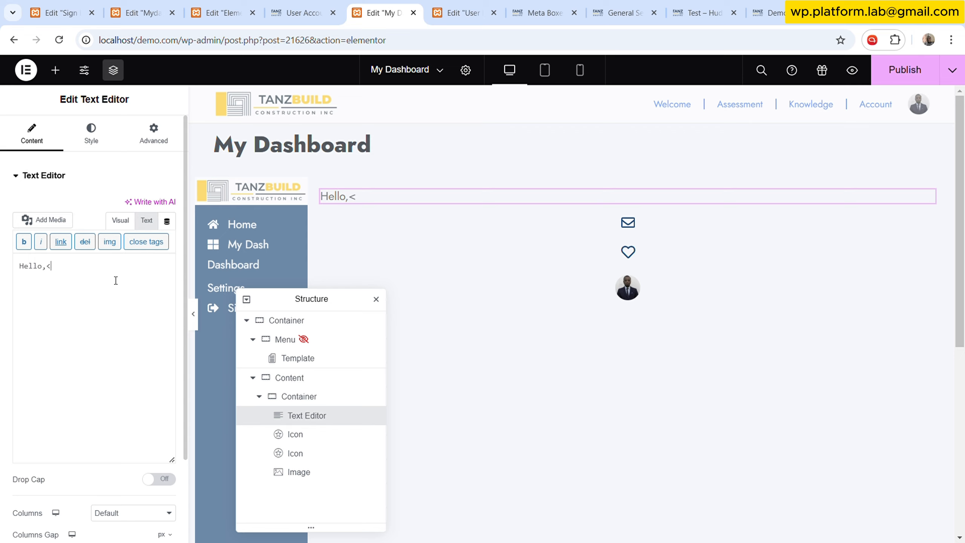
type("br")
type("Name")
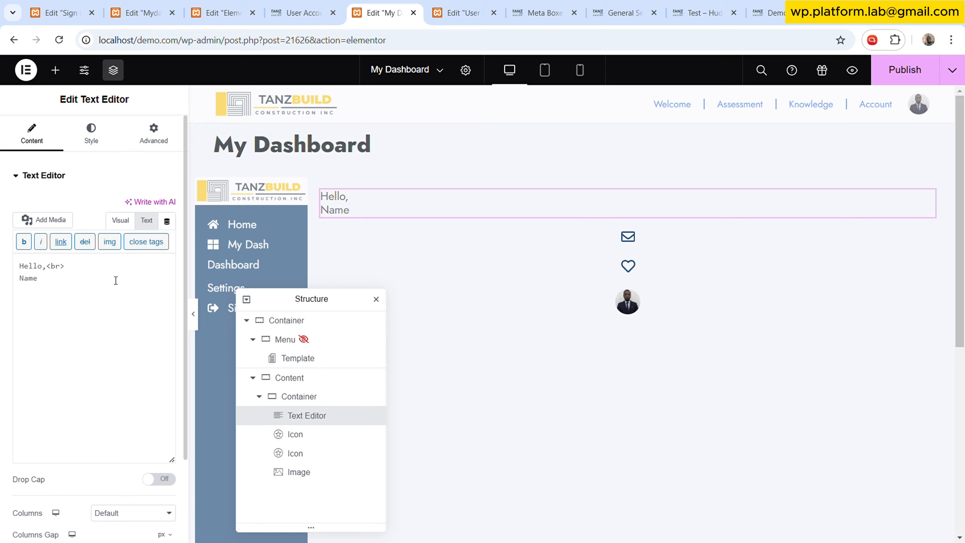
type("ALl")
key("BackSpace")
key("BackSpace")
key("BackSpace")
key("BackSpace")
key("BackSpace")
key("BackSpace")
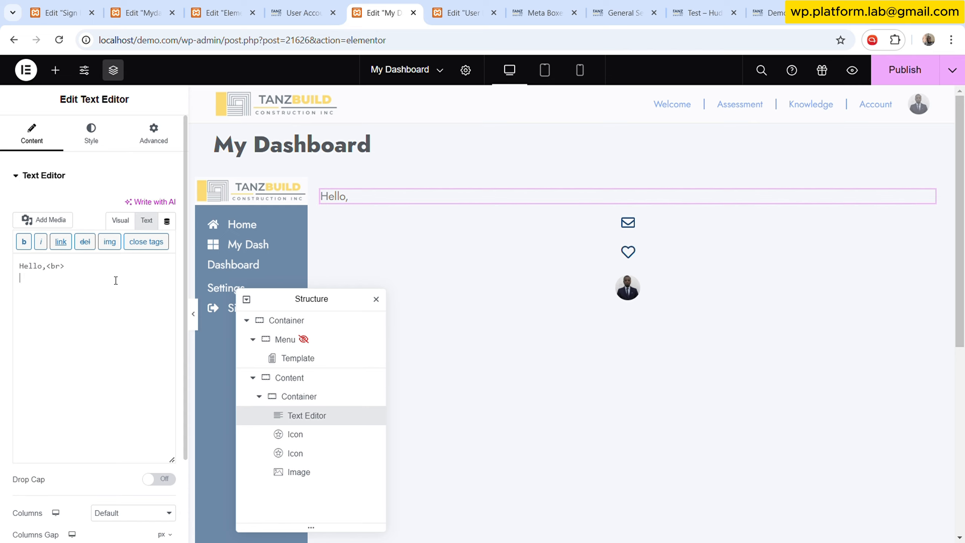
- Enter "First Last" on the second line of the text
type("First Last")
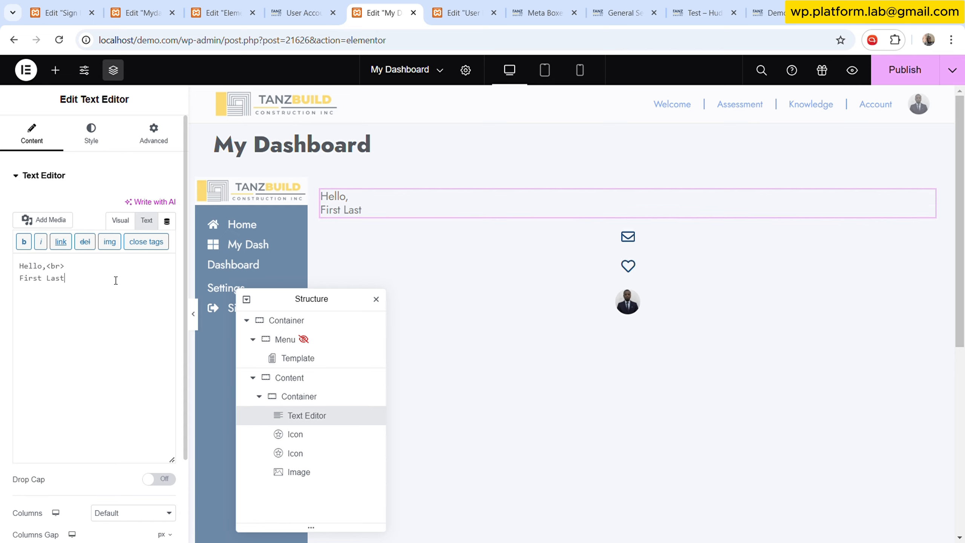
left_click(463, 12)
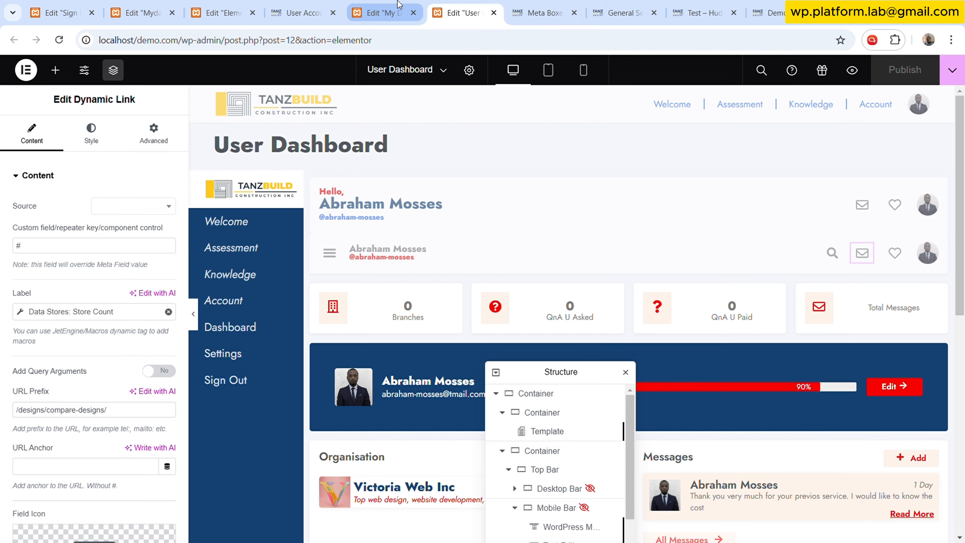
left_click(380, 12)
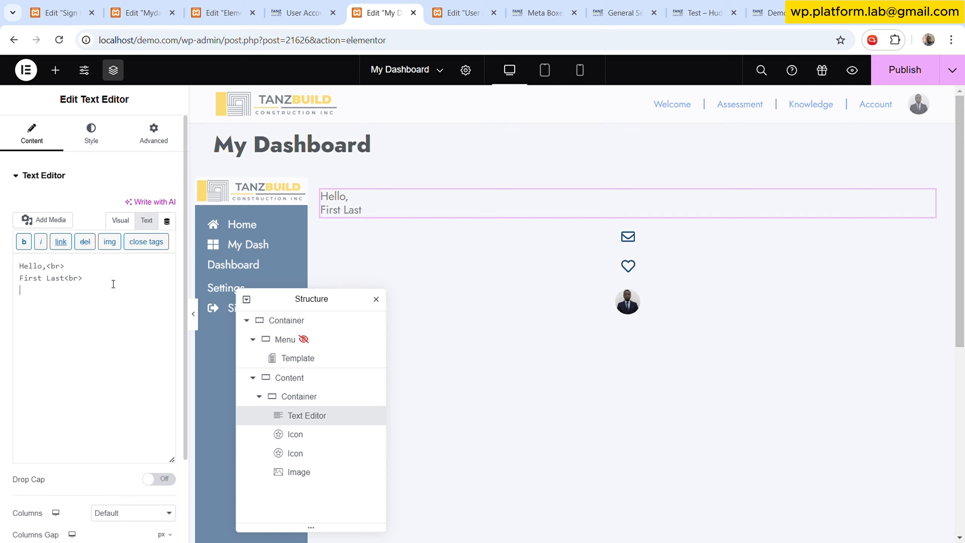
type("@username")
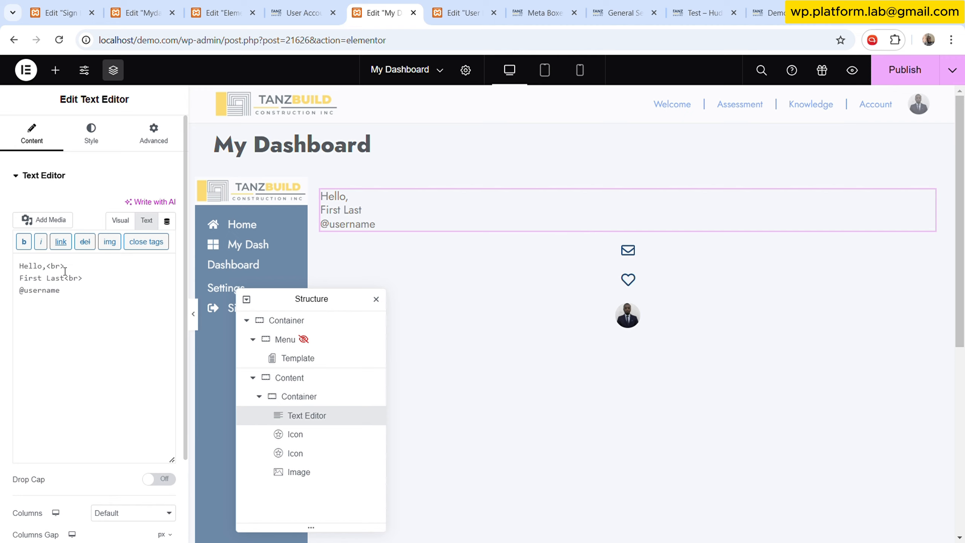
left_click(120, 220)
left_click_drag(59, 304, 18, 305)
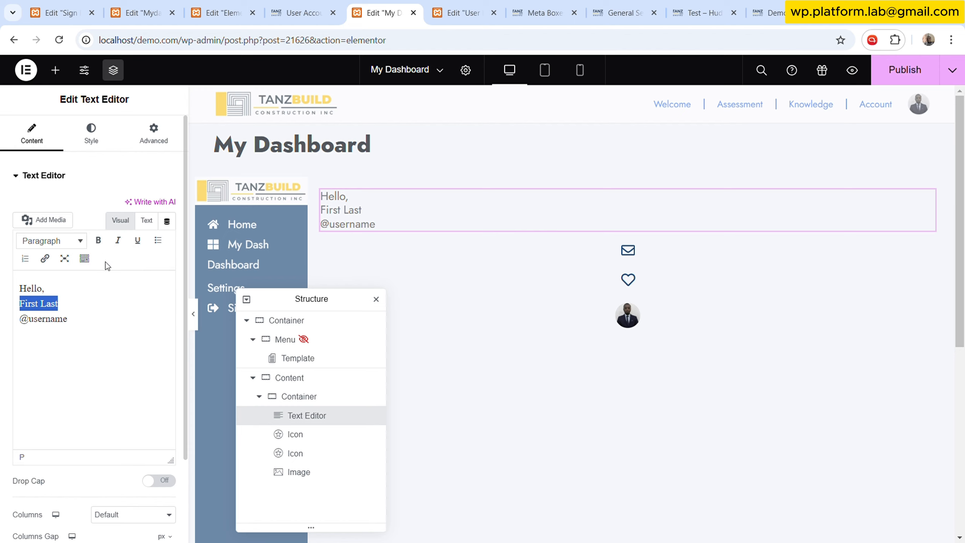
left_click(91, 262)
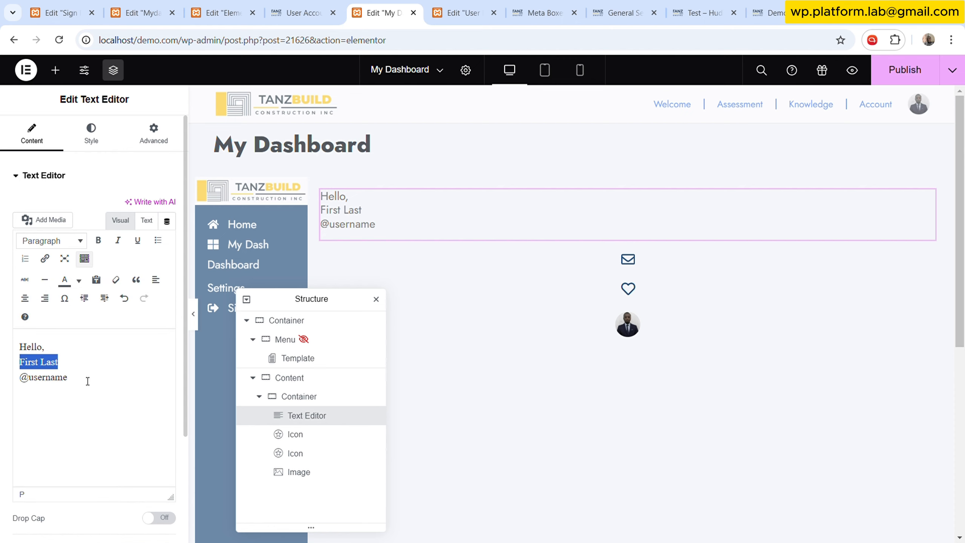
key("ctrl+Tab")
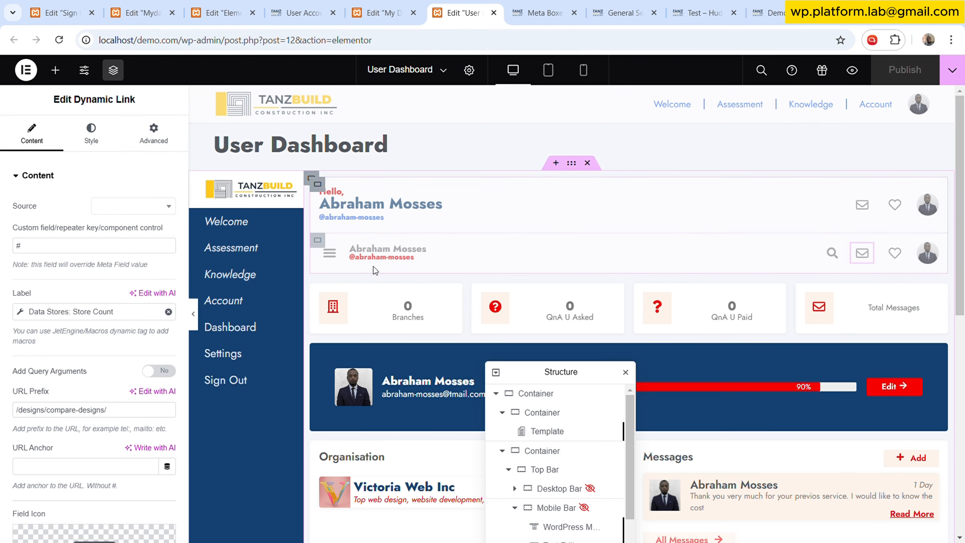
key("ctrl+shift+Tab")
left_click(83, 389)
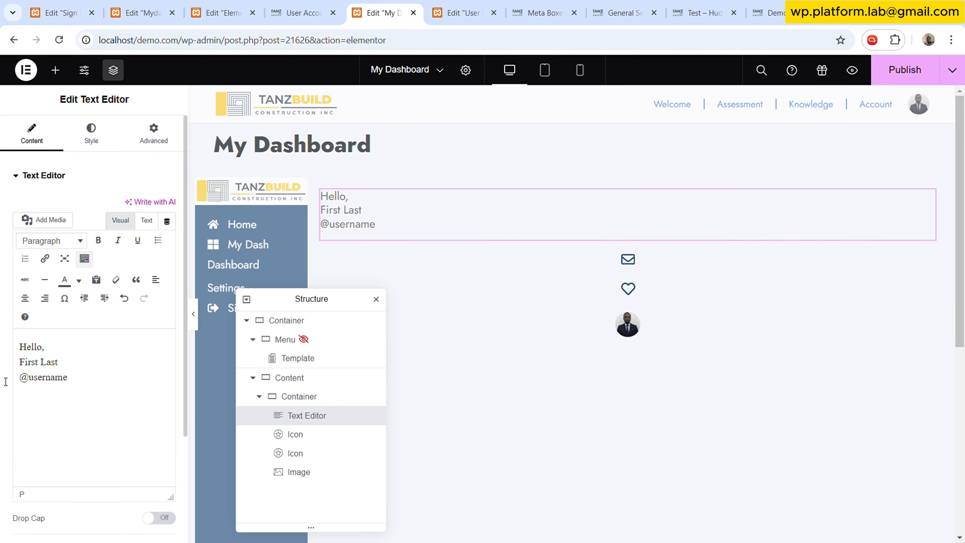
left_click_drag(89, 386, 15, 378)
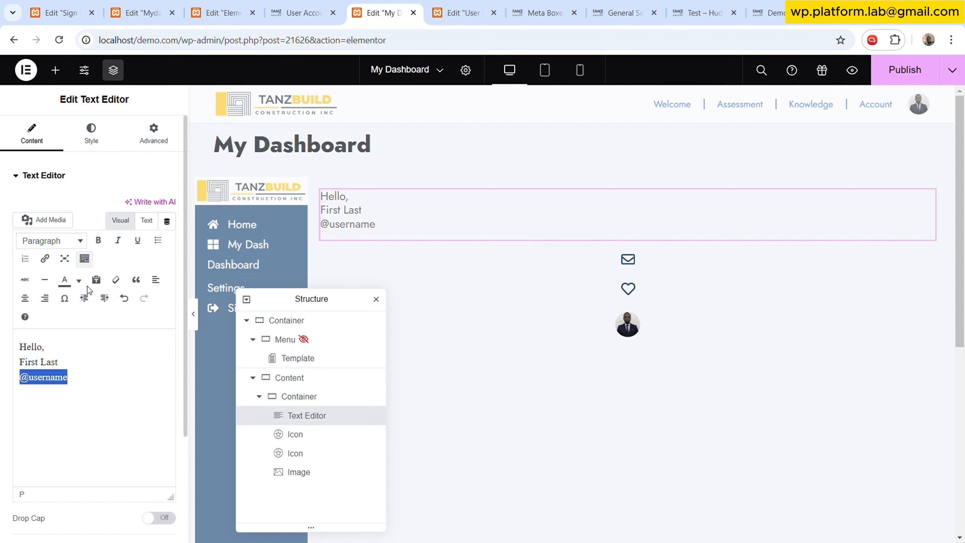
left_click(79, 280)
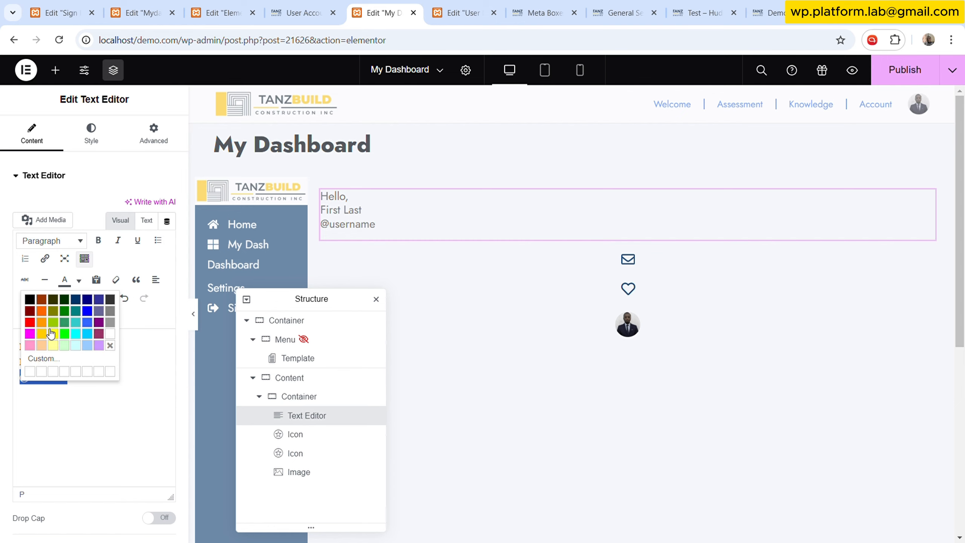
left_click(32, 322)
left_click(98, 419)
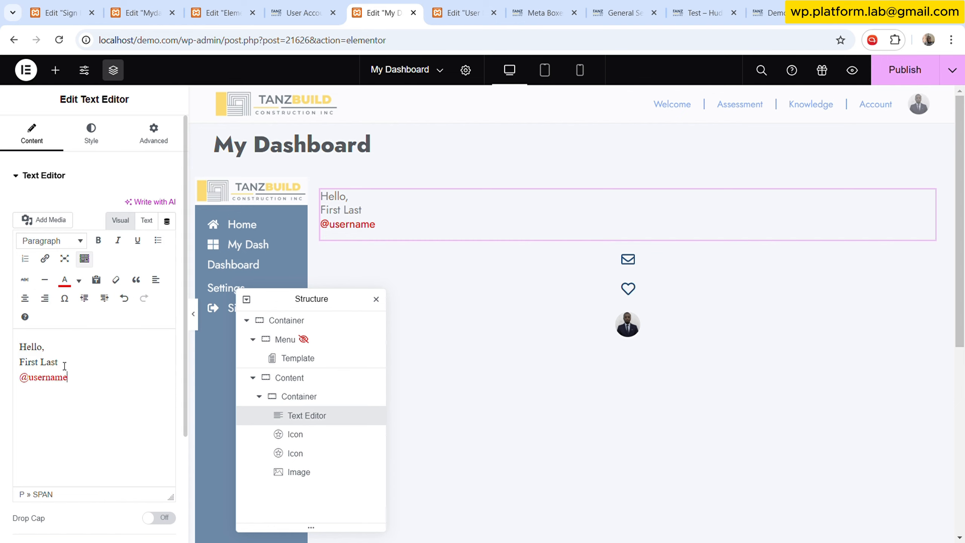
- Make the "First Last" line bold
left_click_drag(70, 364, 18, 364)
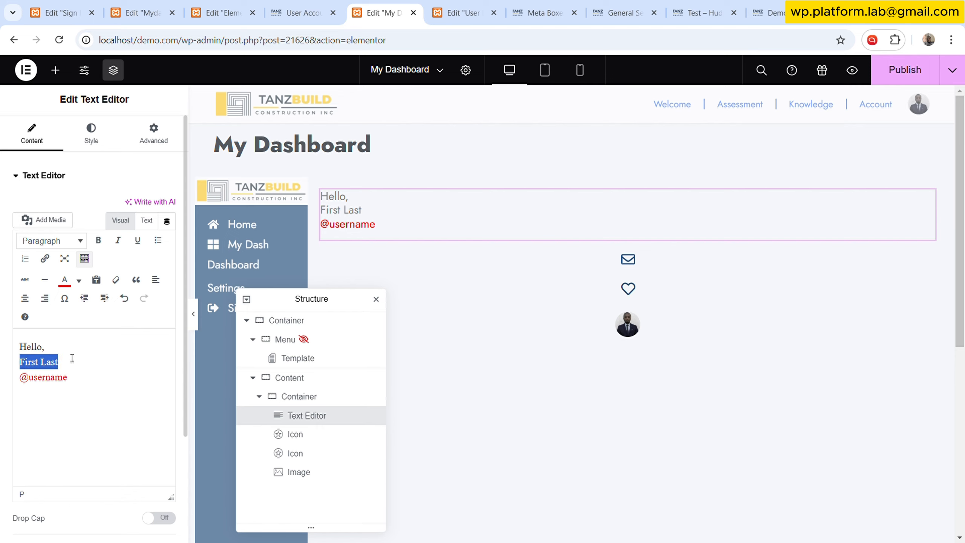
left_click(99, 240)
left_click(325, 5)
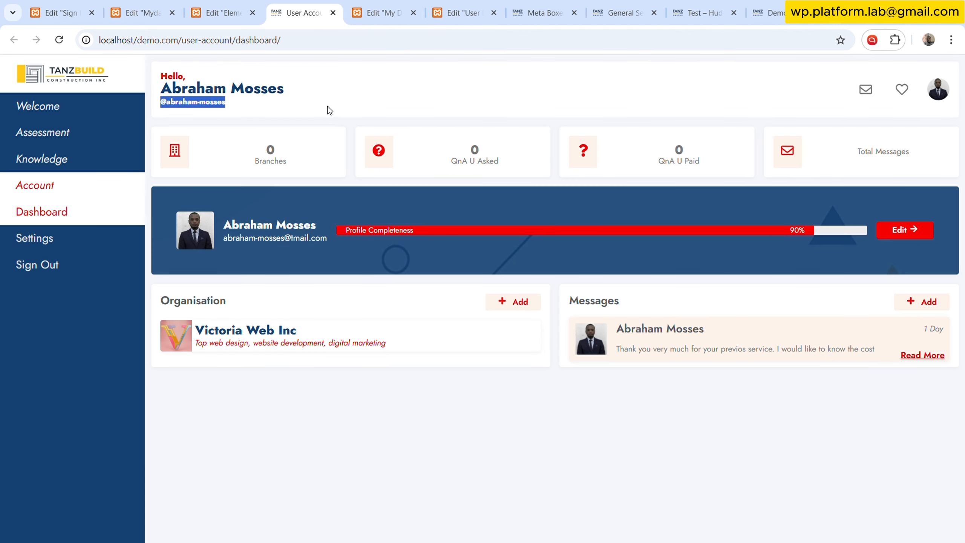
left_click(377, 6)
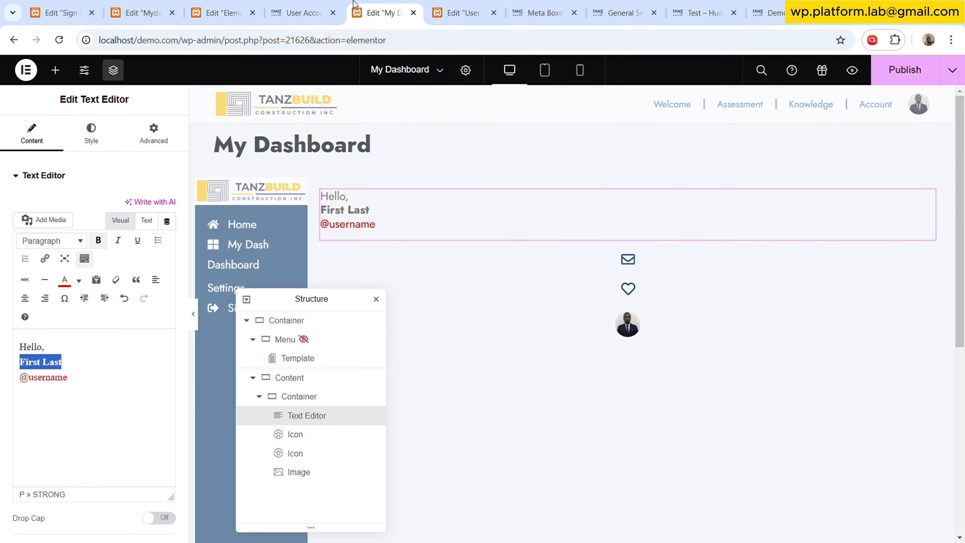
left_click(88, 365)
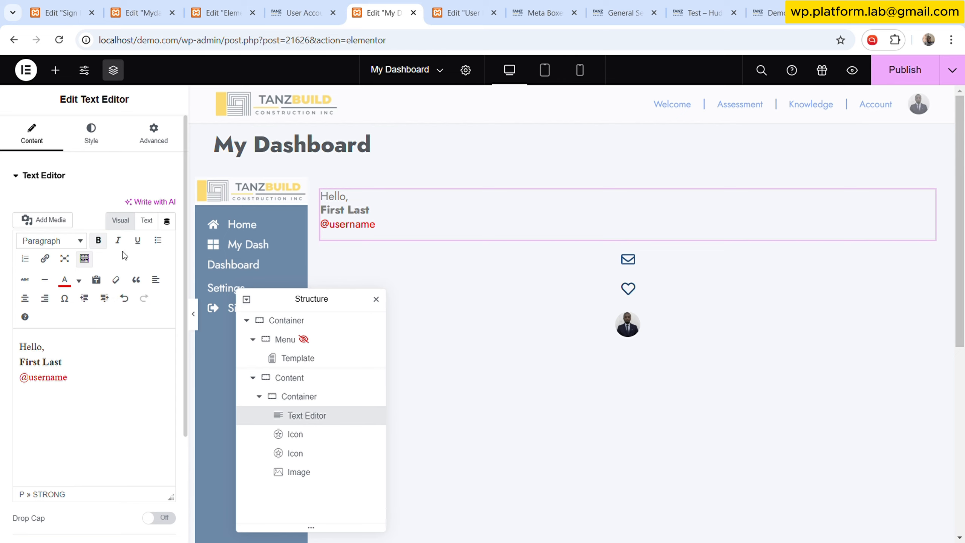
- Try applying the Heading 3 format to the greeting text, then undo it
left_click_drag(76, 362, 18, 363)
left_click(80, 241)
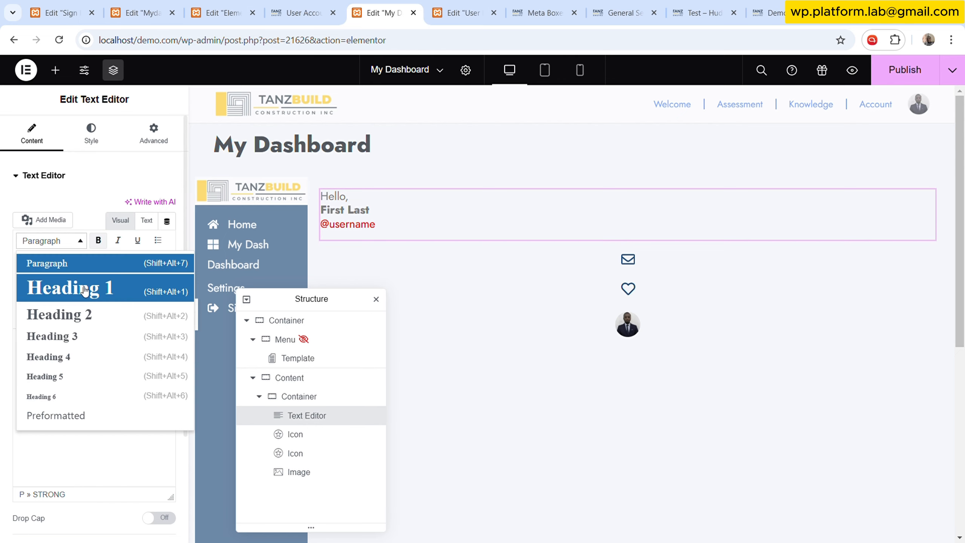
left_click(91, 336)
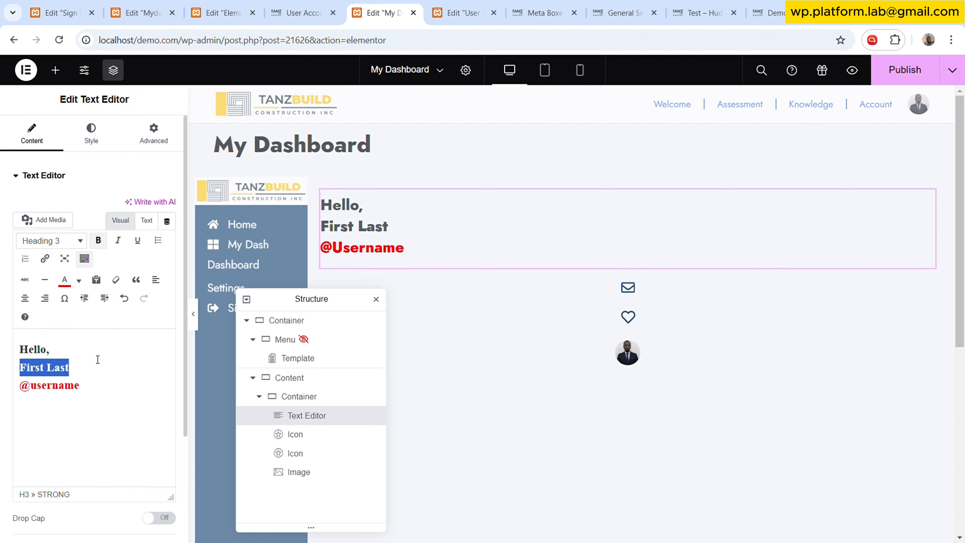
left_click(116, 367)
key("ctrl+z")
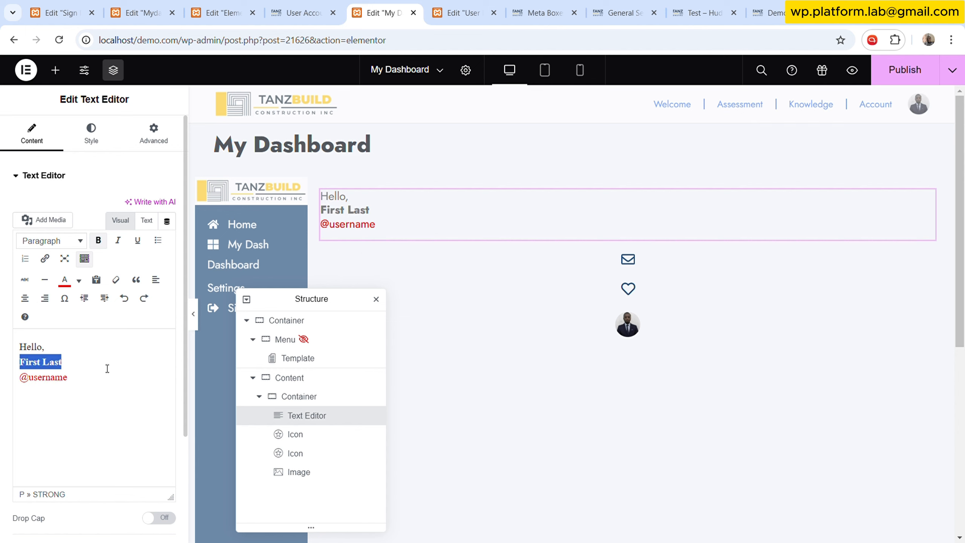
- Colour the "Hello," line red
left_click(82, 363)
left_click_drag(60, 348, 20, 348)
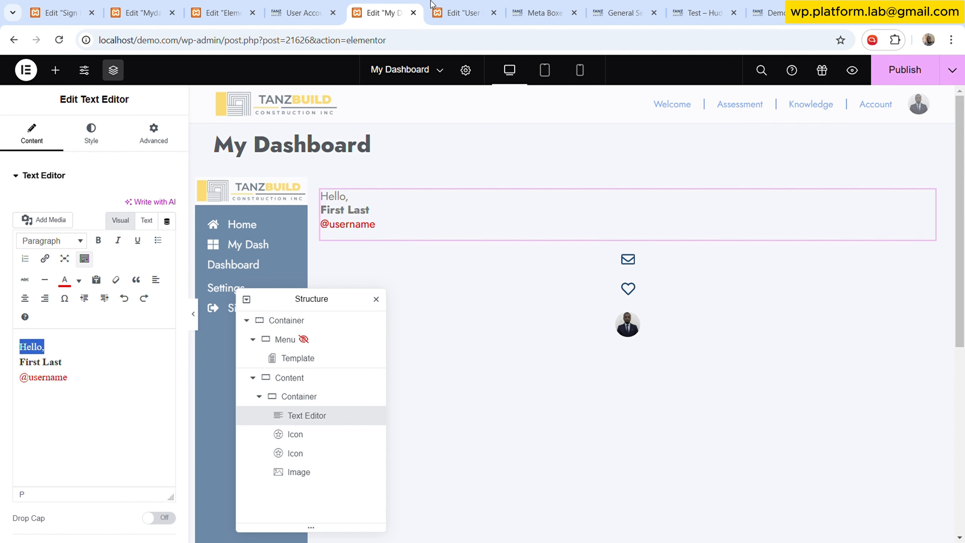
left_click(482, 6)
left_click(384, 12)
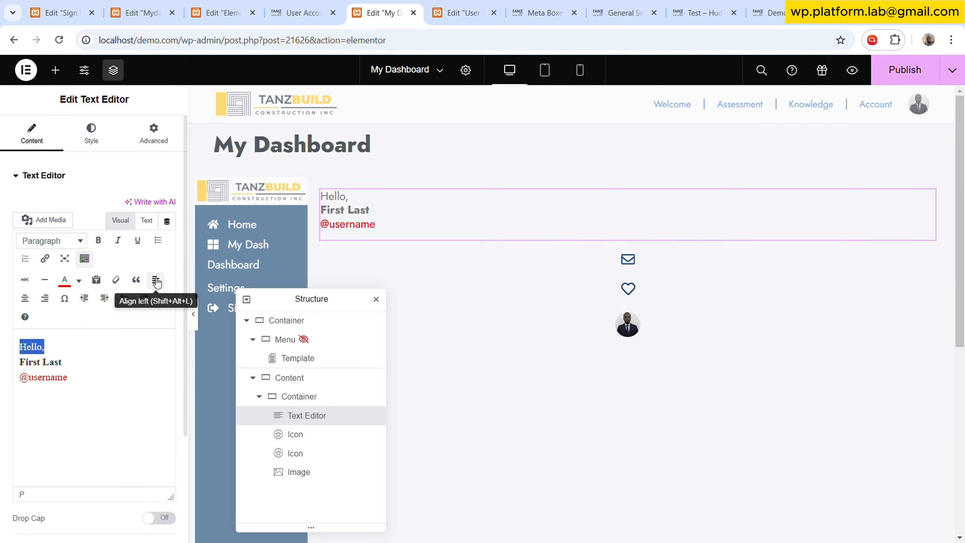
left_click(462, 12)
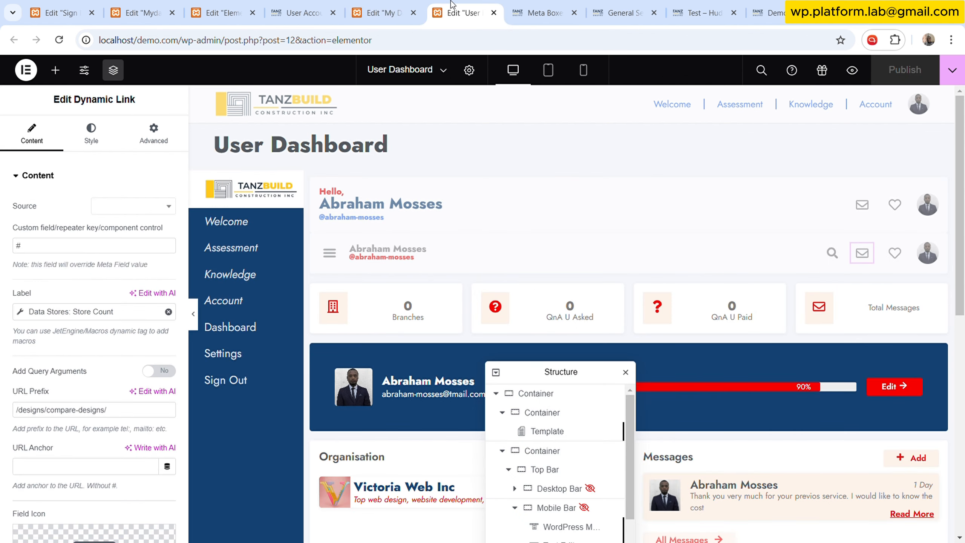
left_click(384, 12)
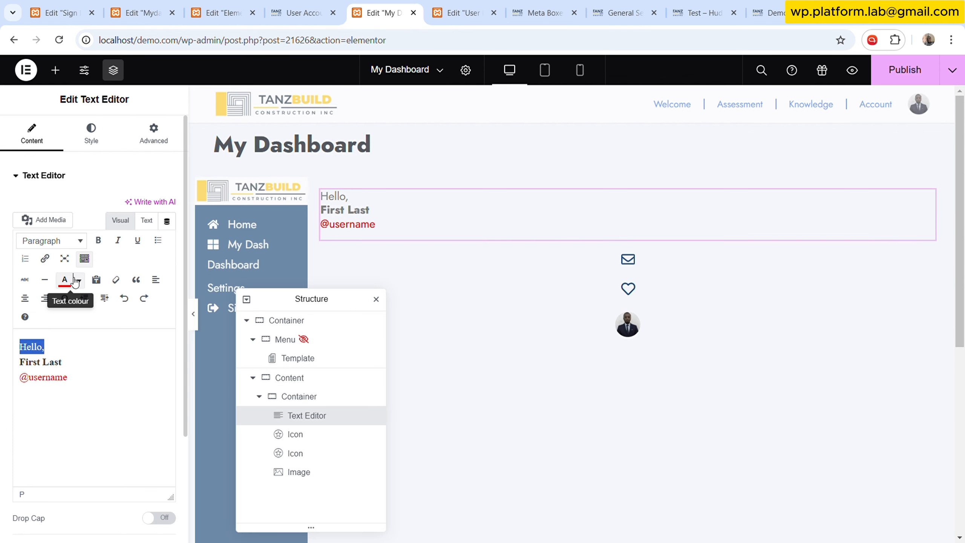
left_click(64, 280)
left_click(78, 367)
left_click_drag(83, 383, 9, 377)
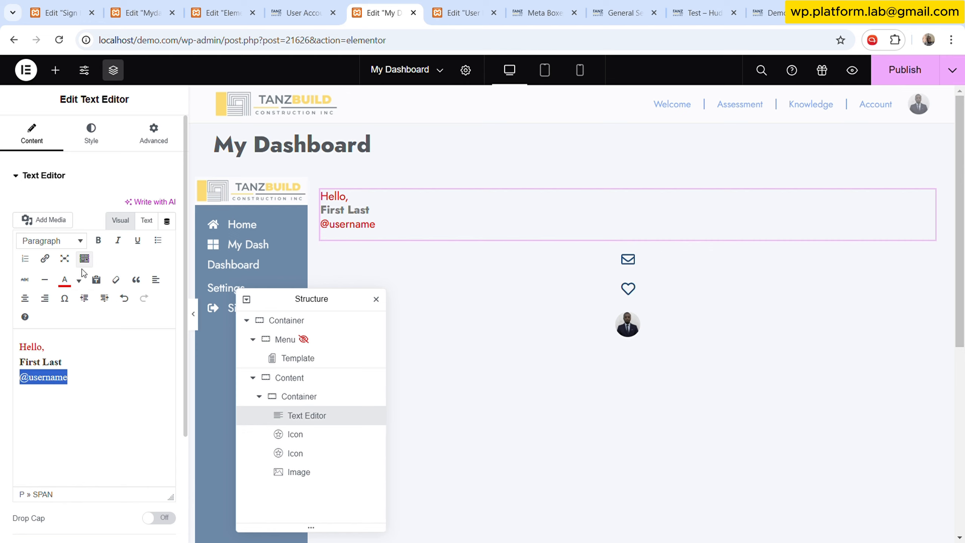
left_click(79, 280)
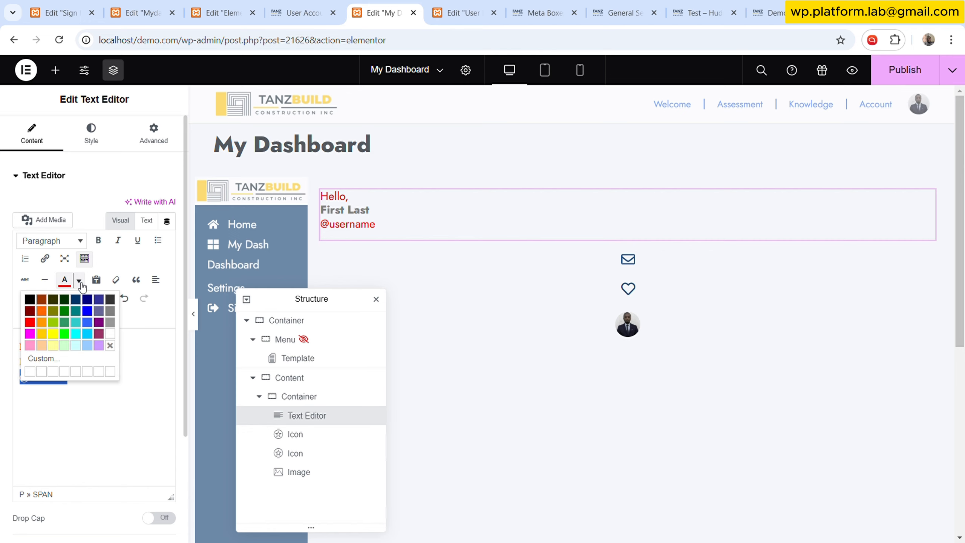
left_click(91, 323)
left_click(90, 376)
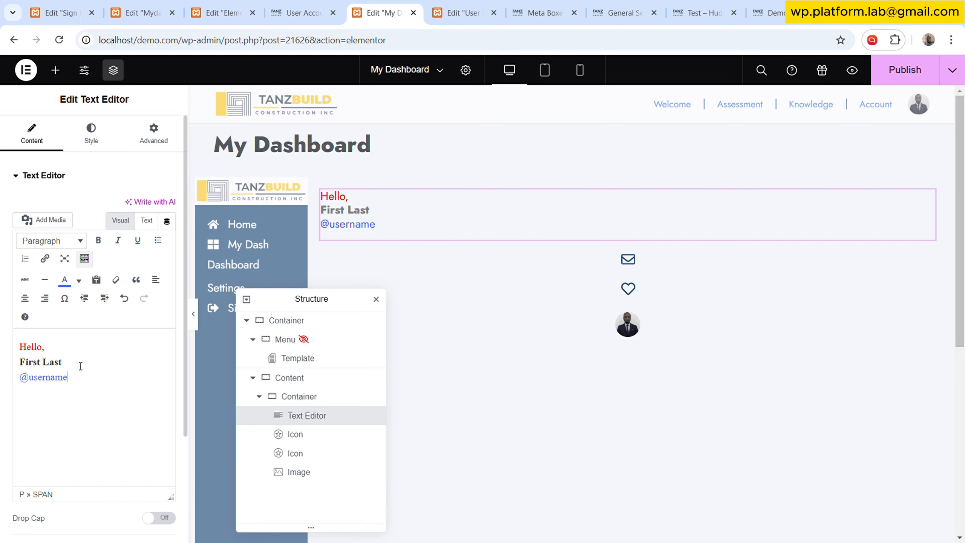
- Colour the "First Last" line navy
left_click_drag(62, 362, 19, 361)
left_click(79, 280)
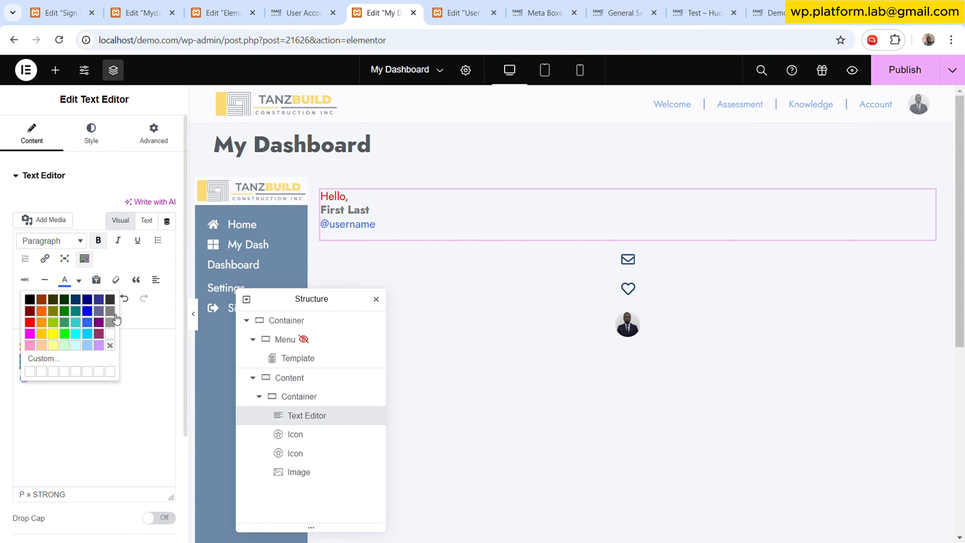
left_click(94, 300)
left_click(76, 387)
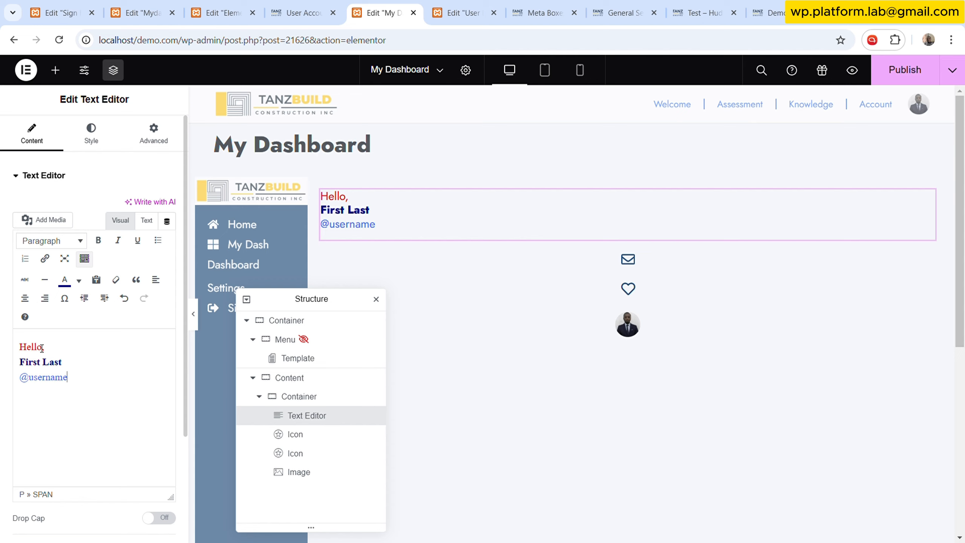
- Switch the editor to Text mode and review the generated HTML of the greeting
left_click(146, 220)
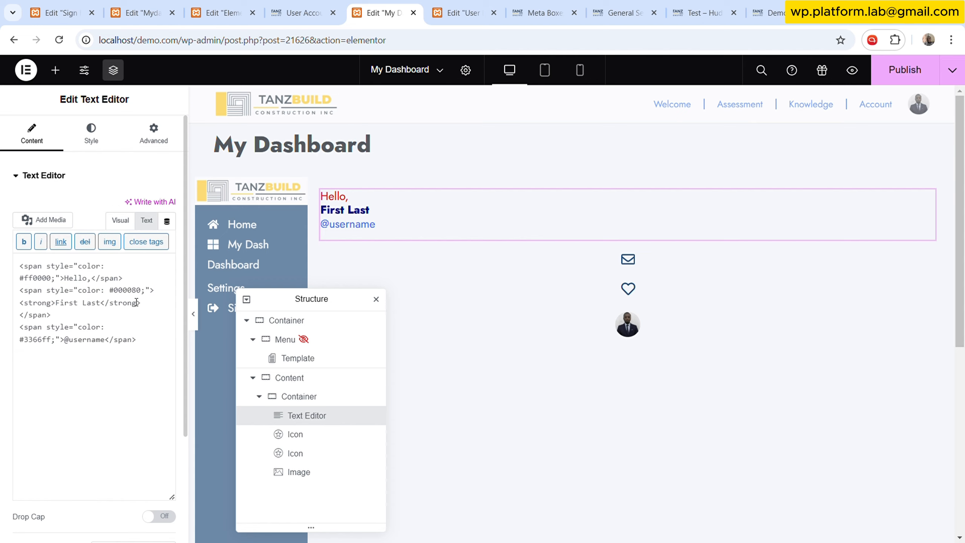
left_click(110, 304)
key("ctrl+a")
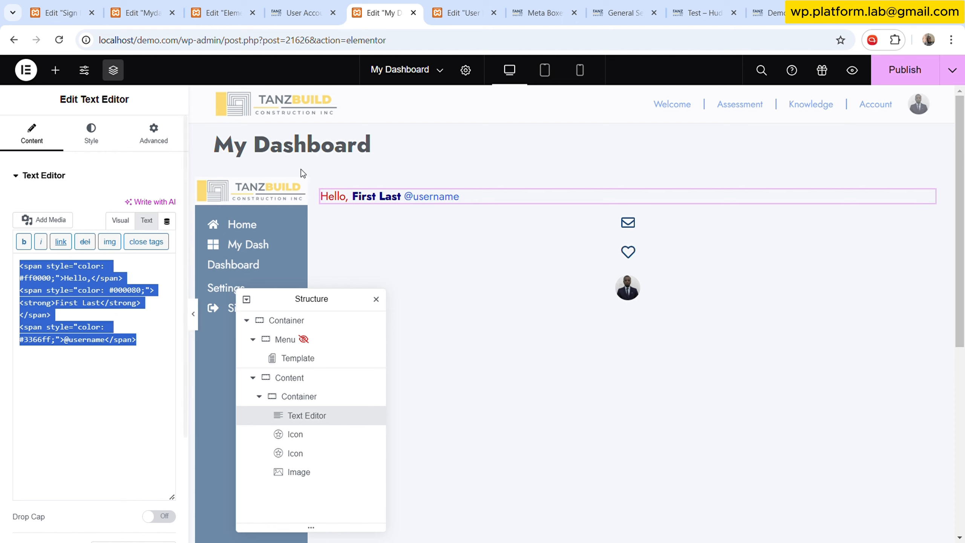
left_click(125, 302)
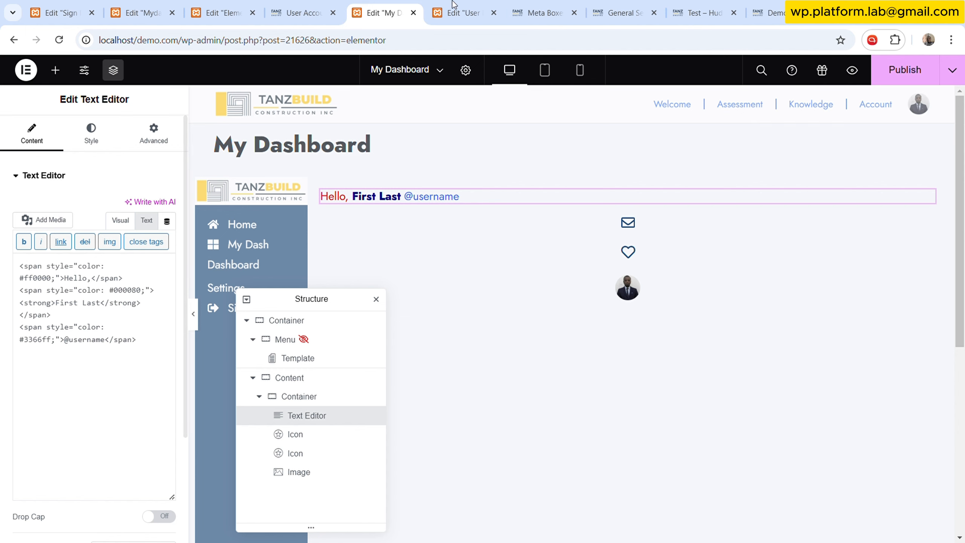
- Copy the styled Hello and name span markup from the User Dashboard greeting widget and paste it after the My Dashboard greeting HTML
left_click(458, 12)
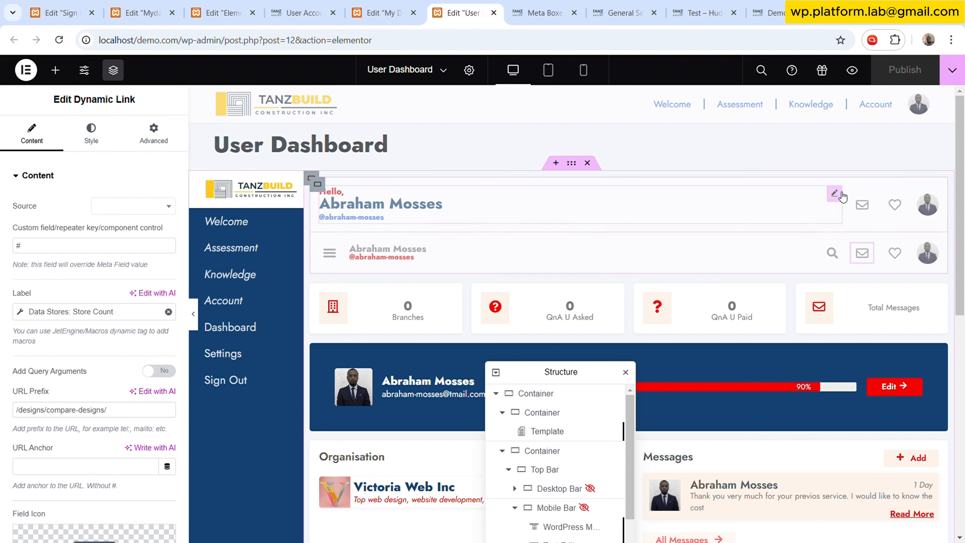
left_click(697, 218)
left_click(146, 221)
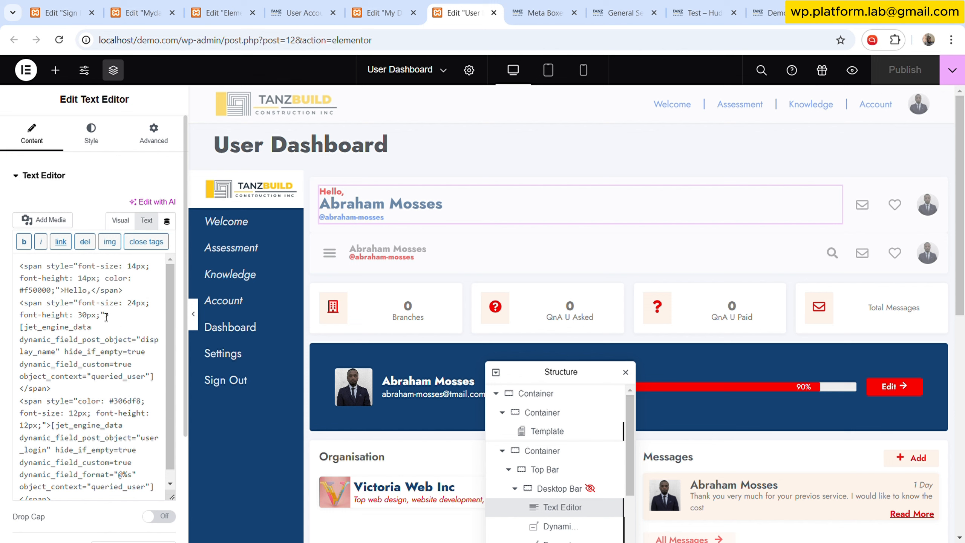
left_click_drag(120, 317, 27, 308)
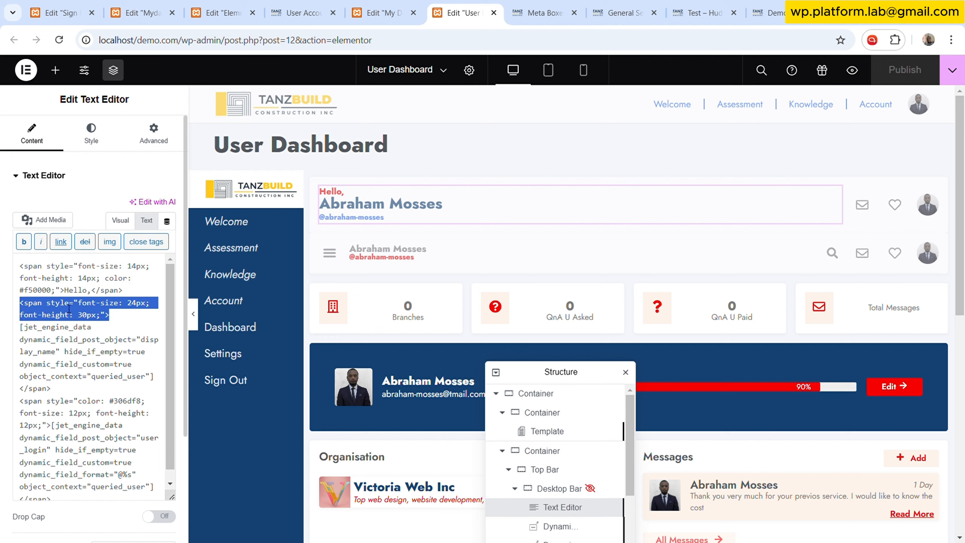
left_click(136, 330)
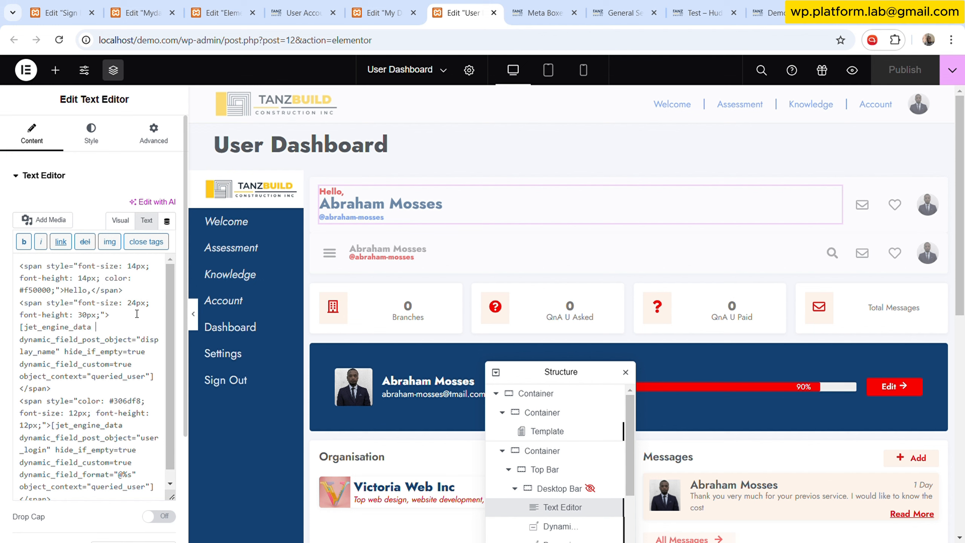
left_click_drag(101, 303, 107, 312)
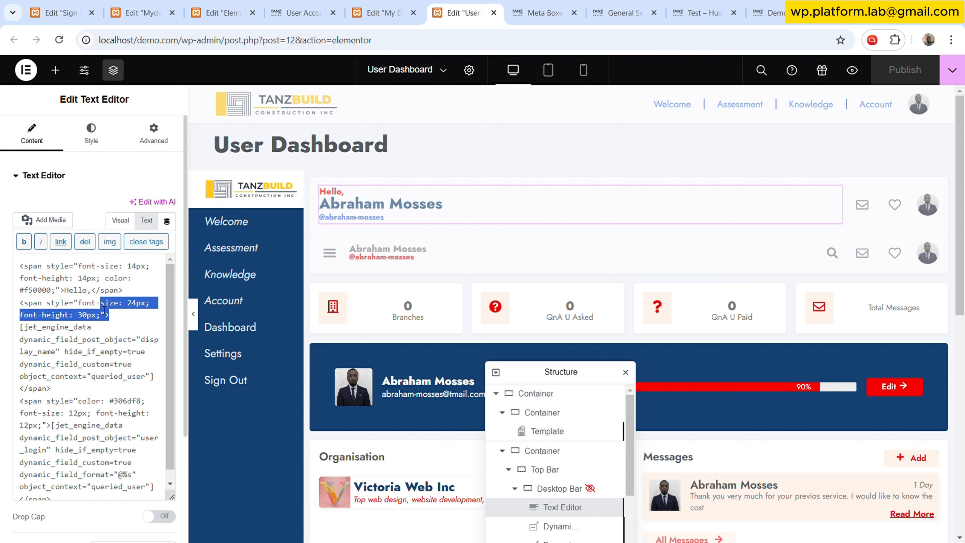
left_click(128, 338)
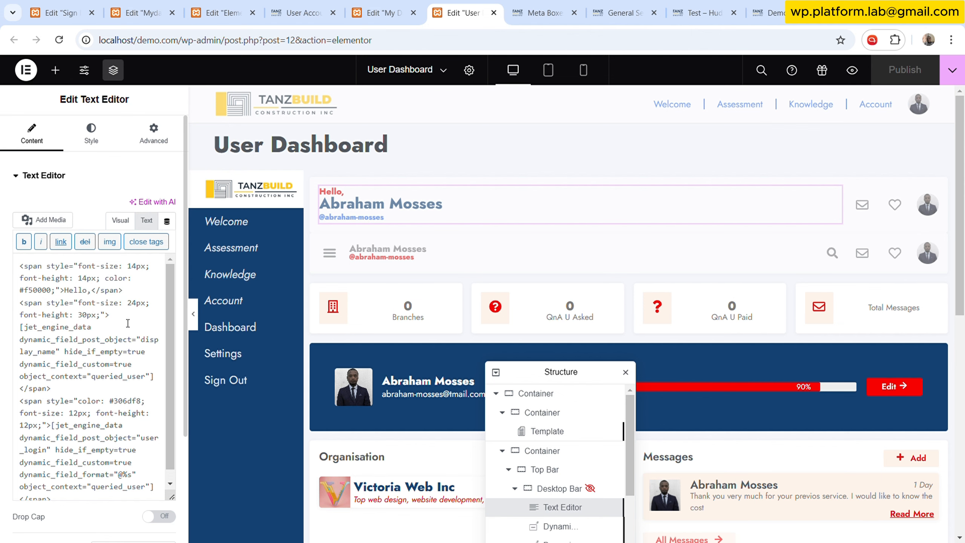
left_click_drag(126, 319, 18, 253)
key("ctrl+c")
key("ctrl+shift+Tab")
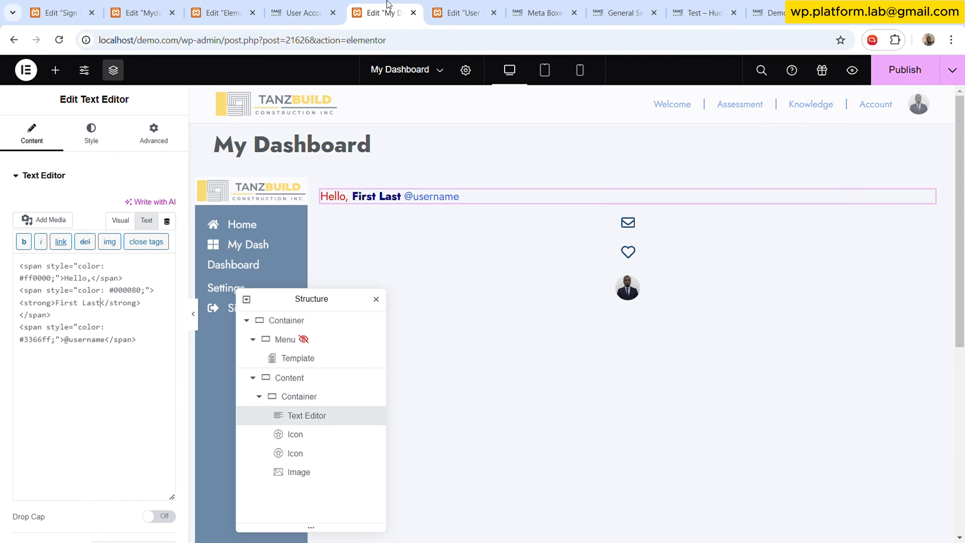
left_click(148, 355)
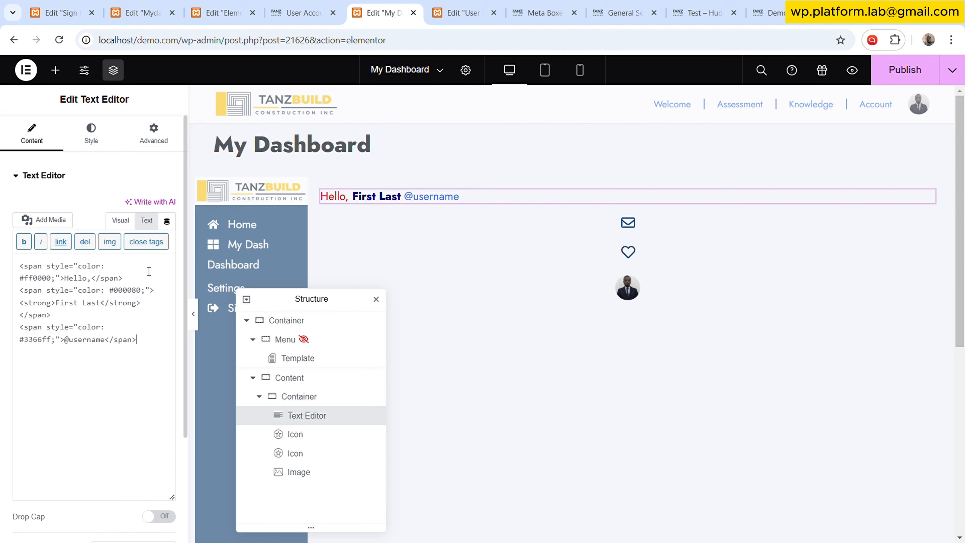
key("ctrl+v")
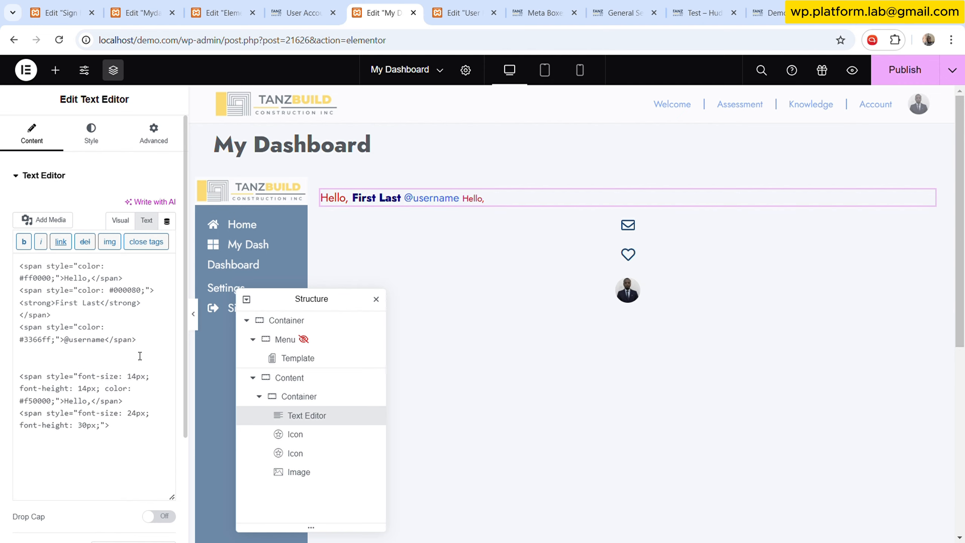
- Delete the pasted User Dashboard markup and add line breaks after the Hello line and the name line in the greeting HTML
type("<br>")
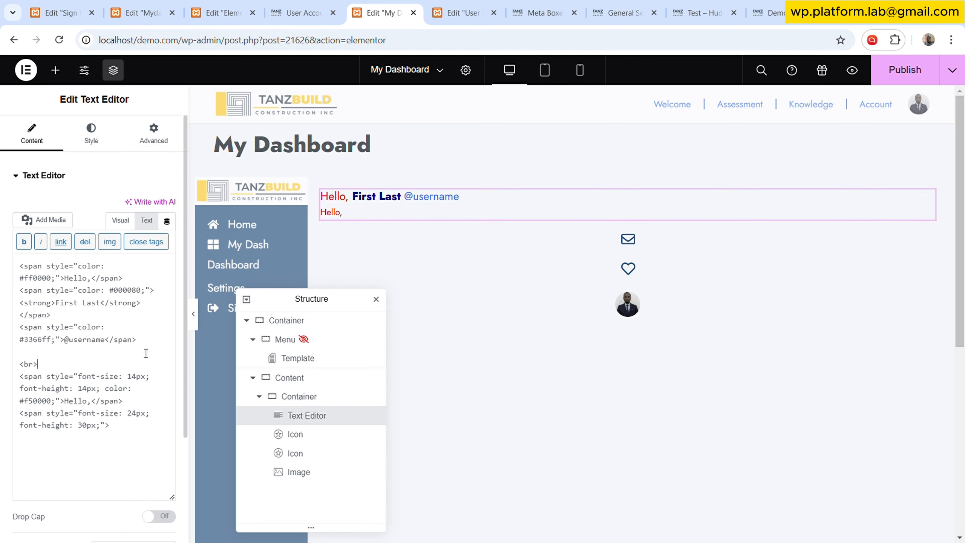
left_click(52, 378)
left_click_drag(158, 339, 160, 431)
key("BackSpace")
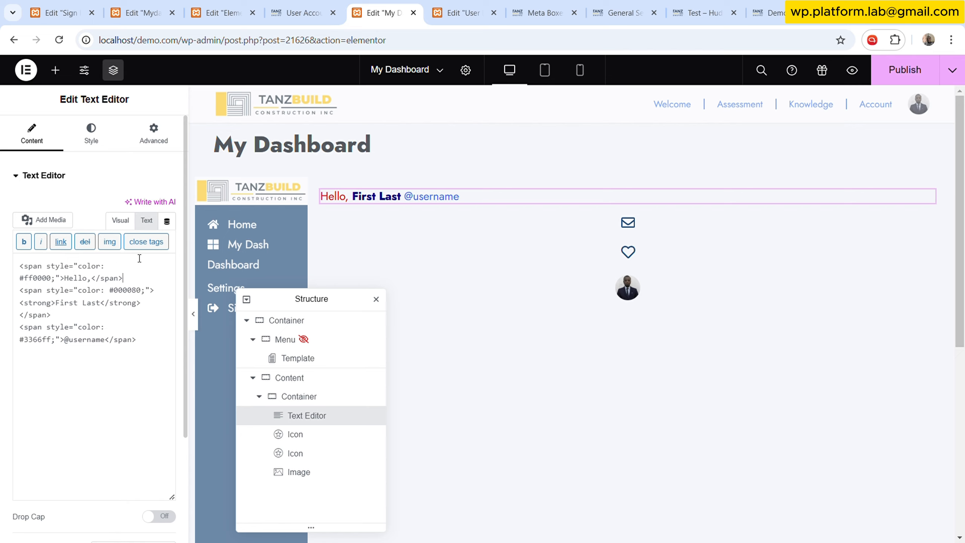
type("<br>")
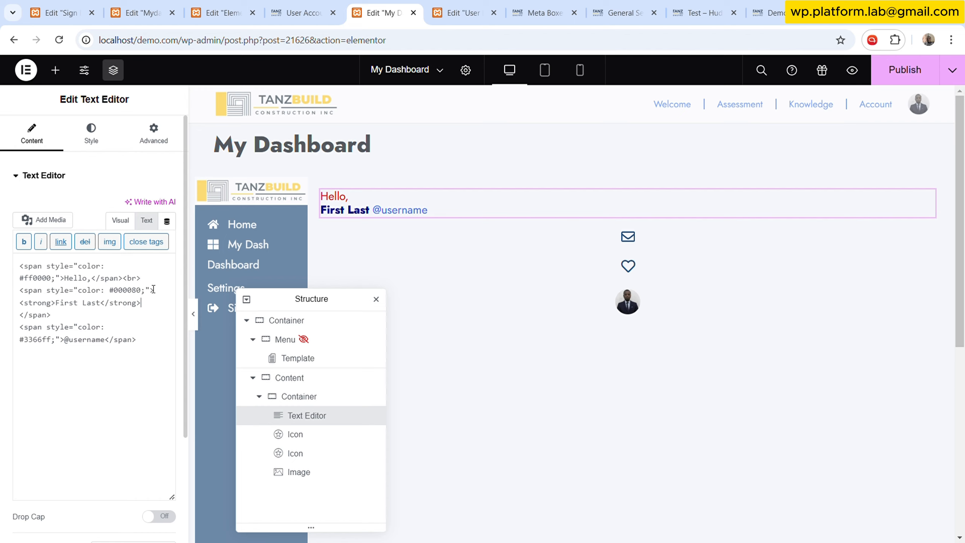
type("<br>")
- Generate a JetEngine shortcode for the Display Name field with Current User (global) context and copy it
left_click(308, 5)
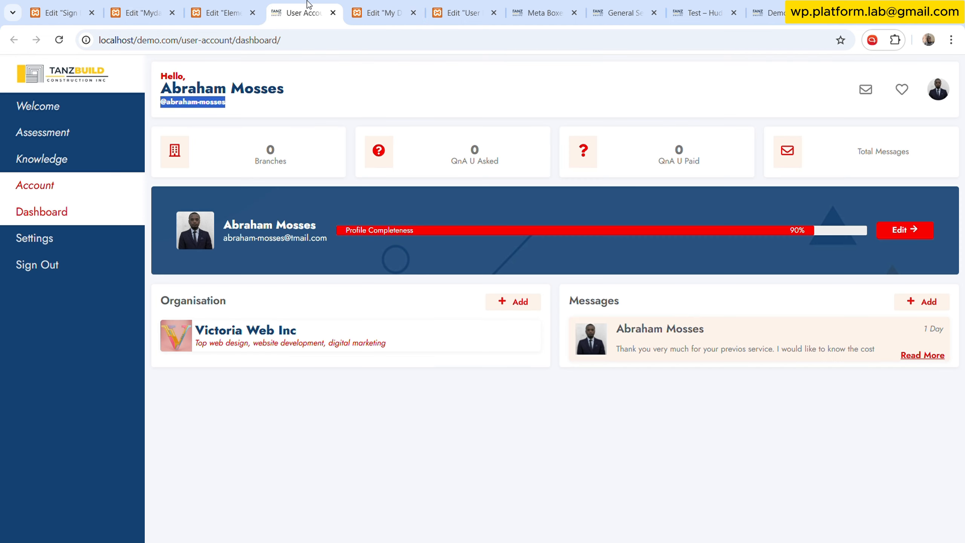
left_click(526, 6)
left_click(53, 334)
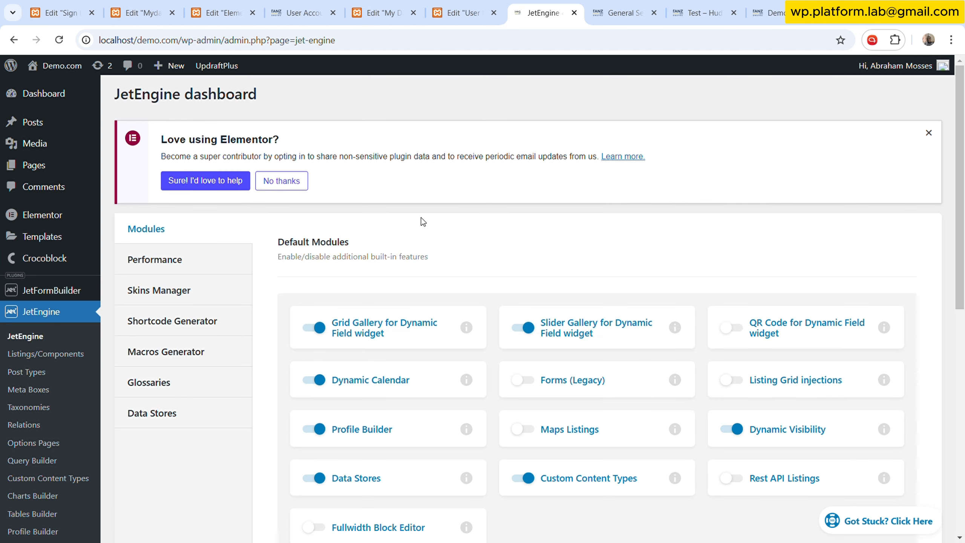
left_click(210, 326)
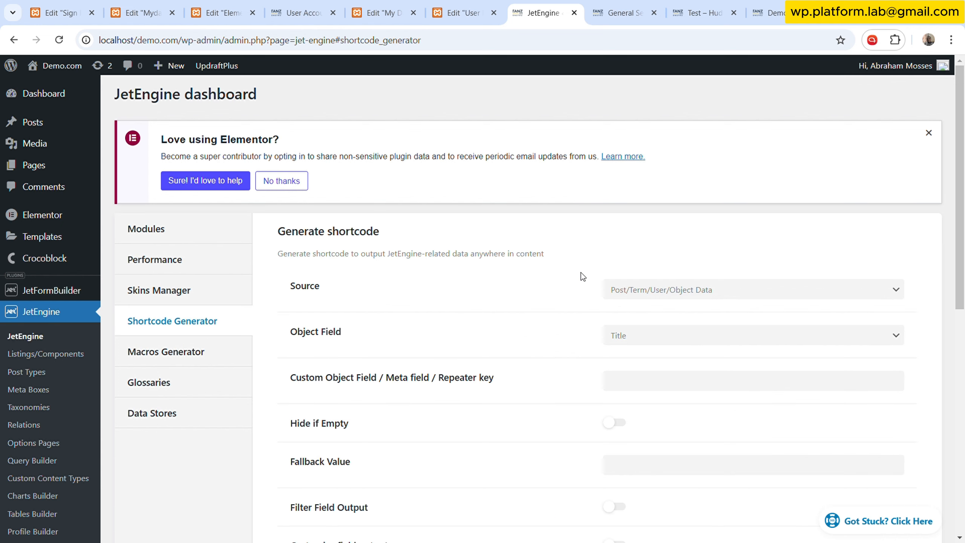
scroll(579, 275, "down", 2)
left_click(657, 274)
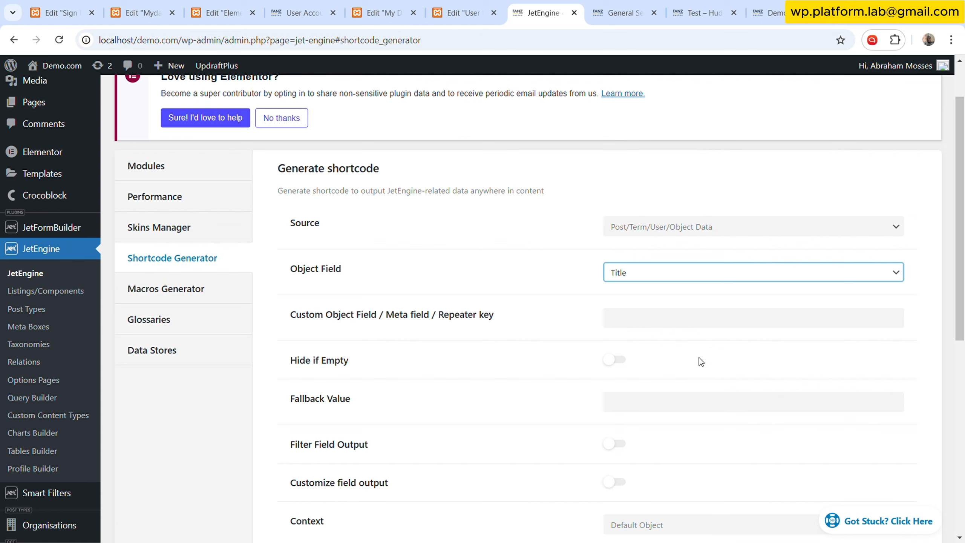
left_click(694, 409)
scroll(573, 341, "down", 5)
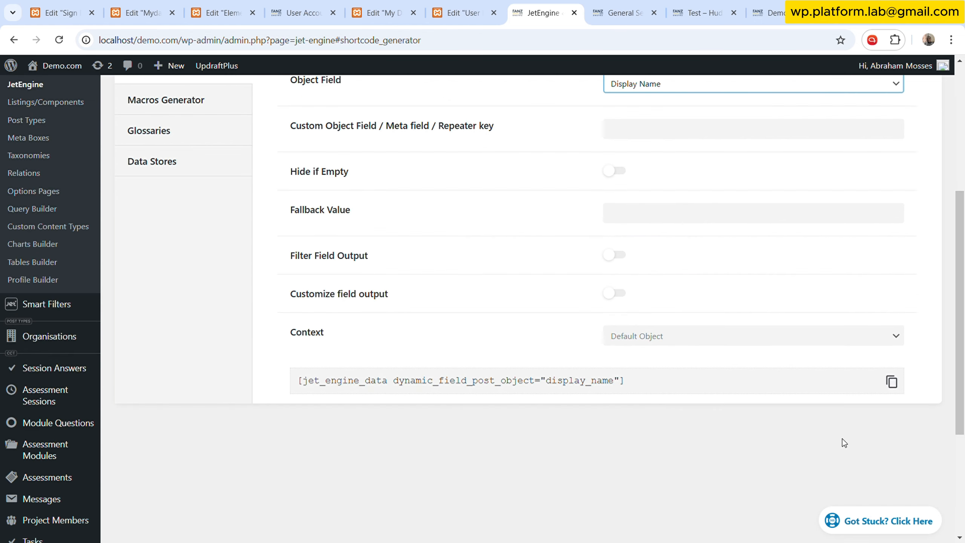
left_click(891, 381)
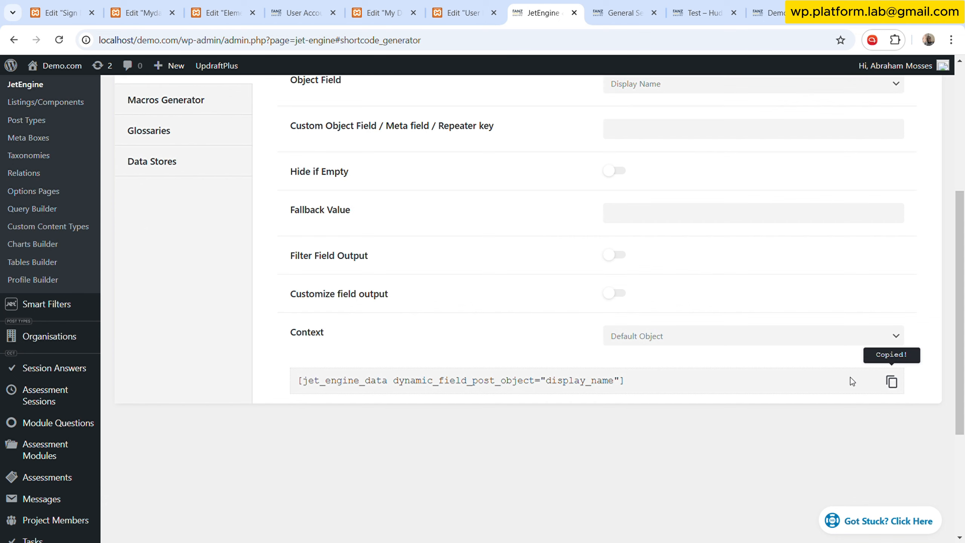
left_click(675, 334)
key("Down")
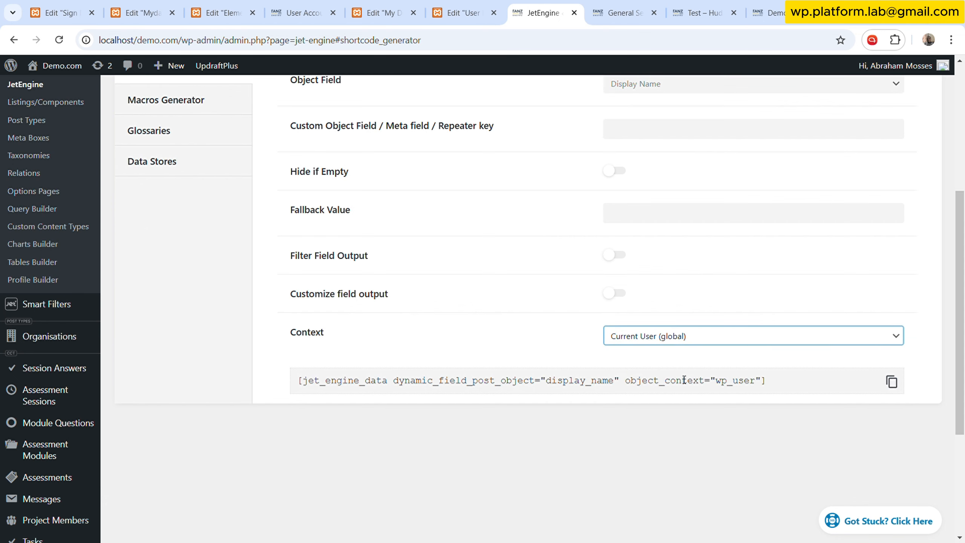
left_click(897, 388)
- Replace the "First Last" placeholder in the My Dashboard greeting with the copied display name shortcode
left_click(462, 12)
left_click(383, 12)
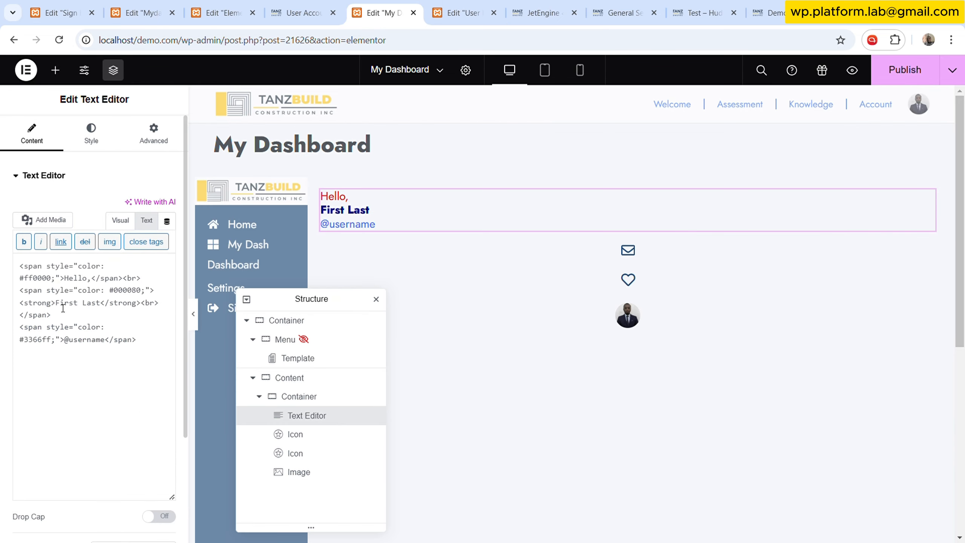
left_click_drag(56, 303, 106, 305)
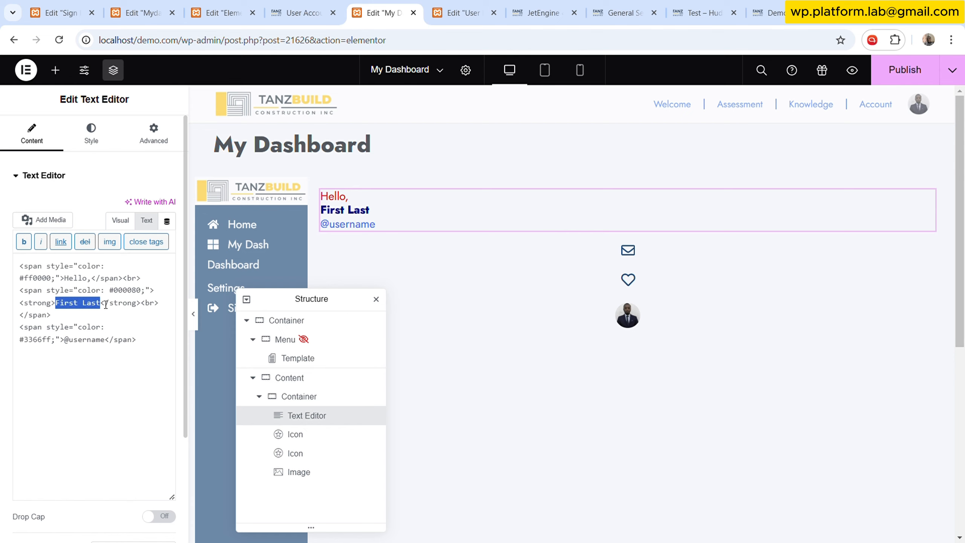
key("ctrl+v")
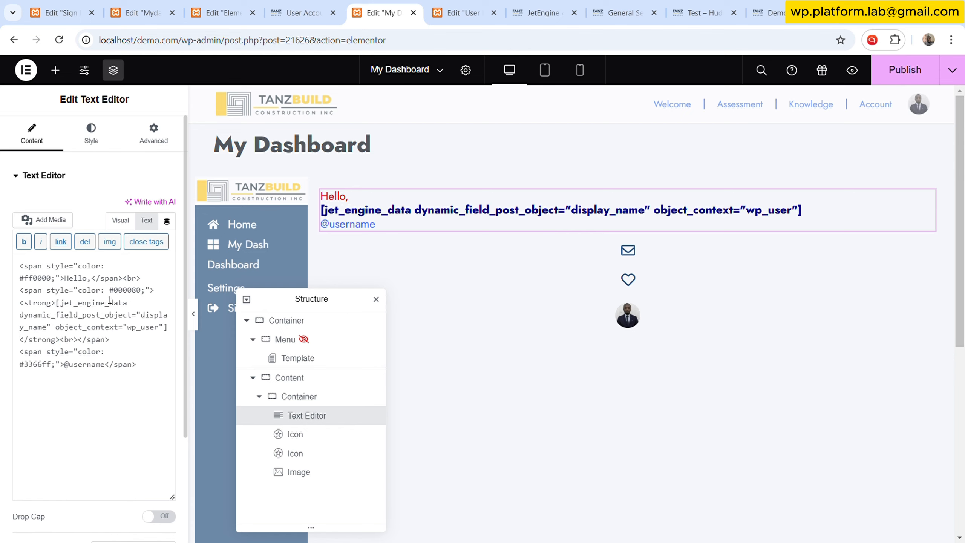
left_click(99, 140)
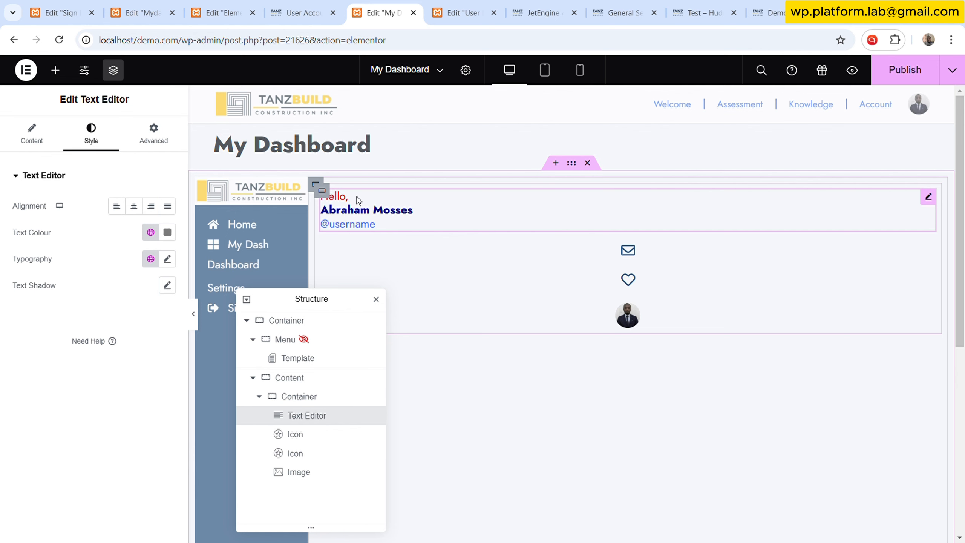
- Generate a Login field shortcode with customized output format "@%s" and copy it
left_click(275, 5)
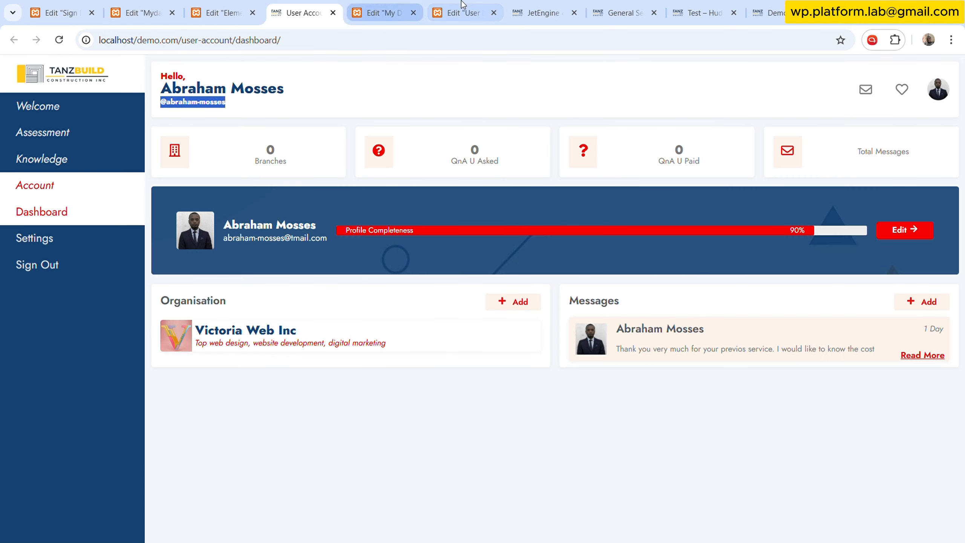
left_click(559, 6)
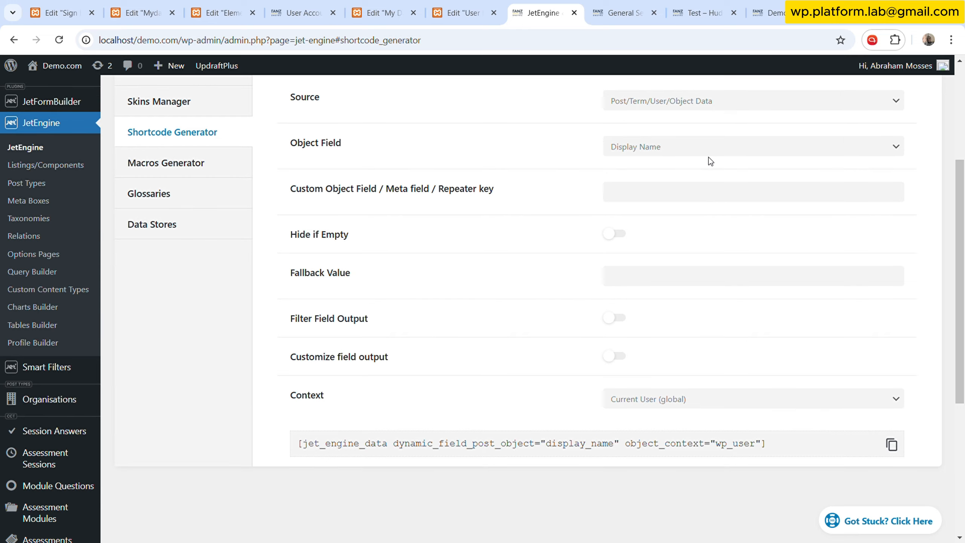
scroll(708, 157, "up", 2)
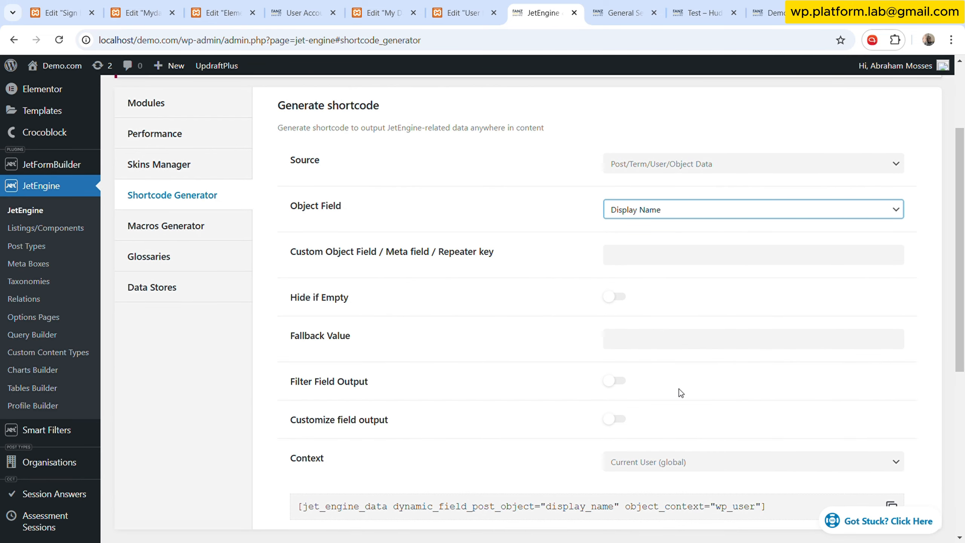
key("l")
scroll(599, 369, "down", 3)
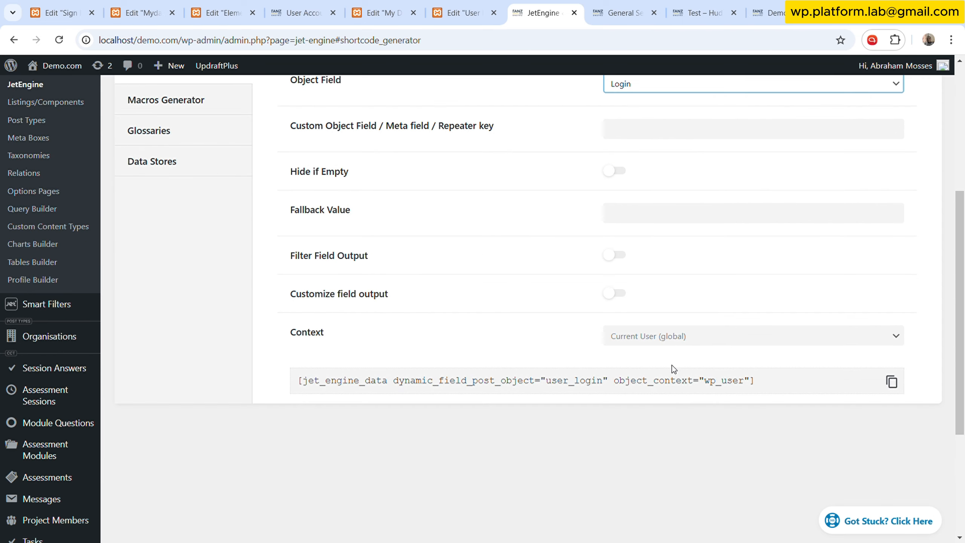
left_click(619, 293)
left_click(613, 341)
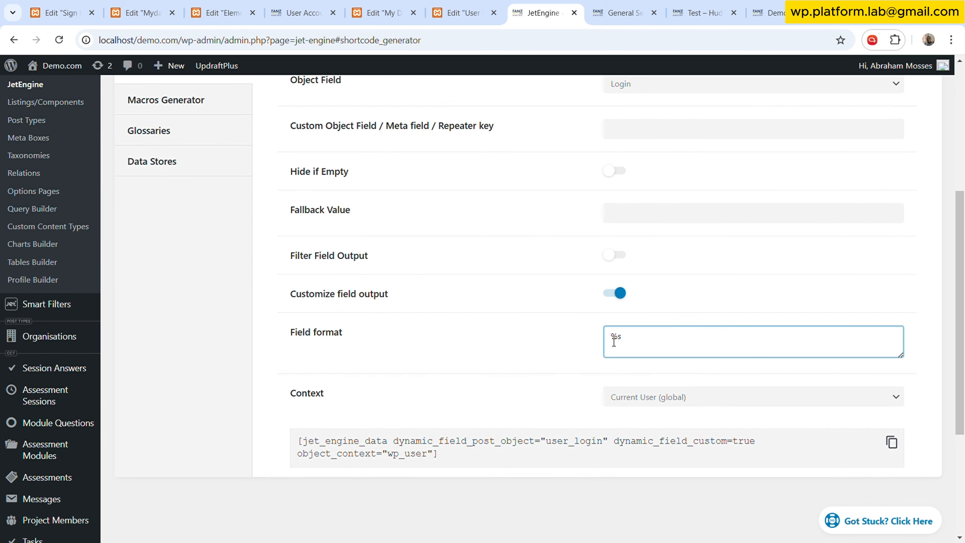
type("@")
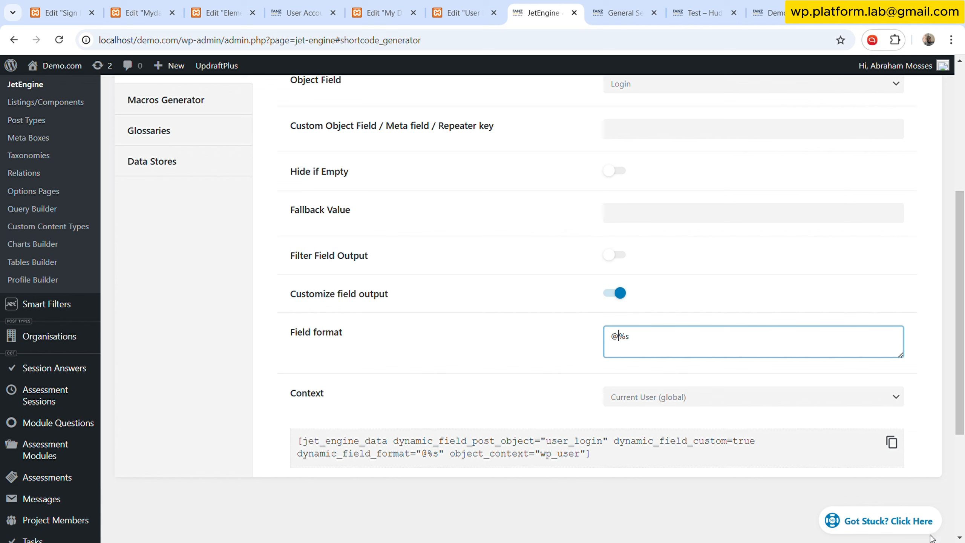
left_click(891, 442)
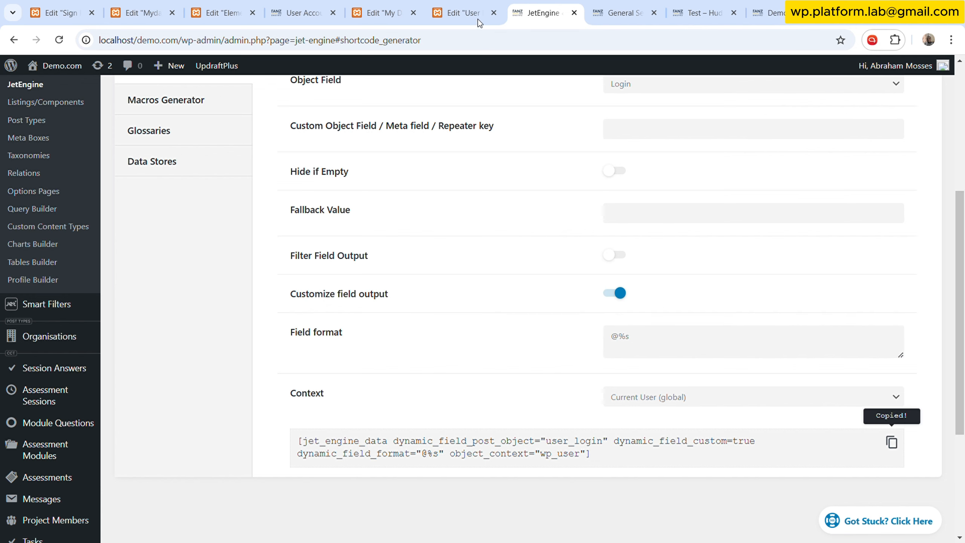
left_click(461, 10)
left_click(380, 13)
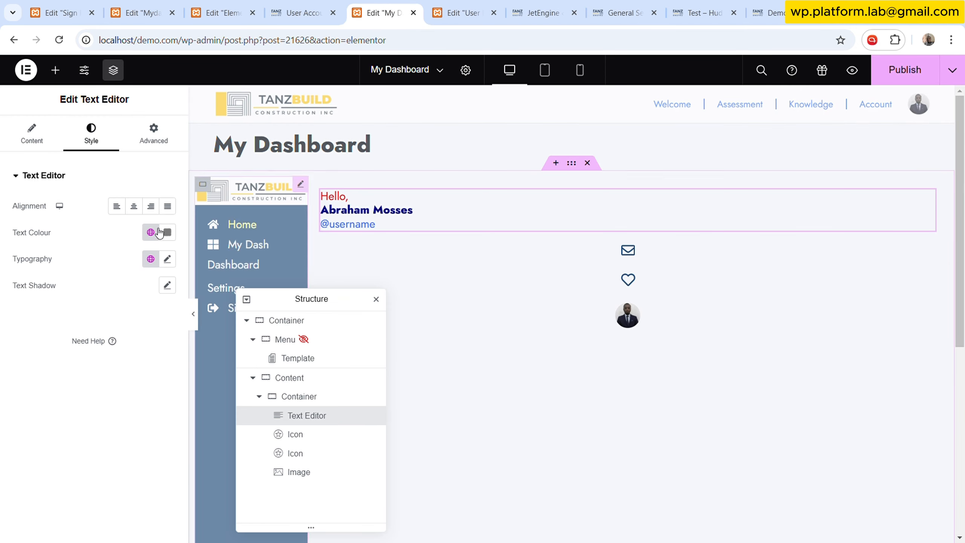
left_click(49, 147)
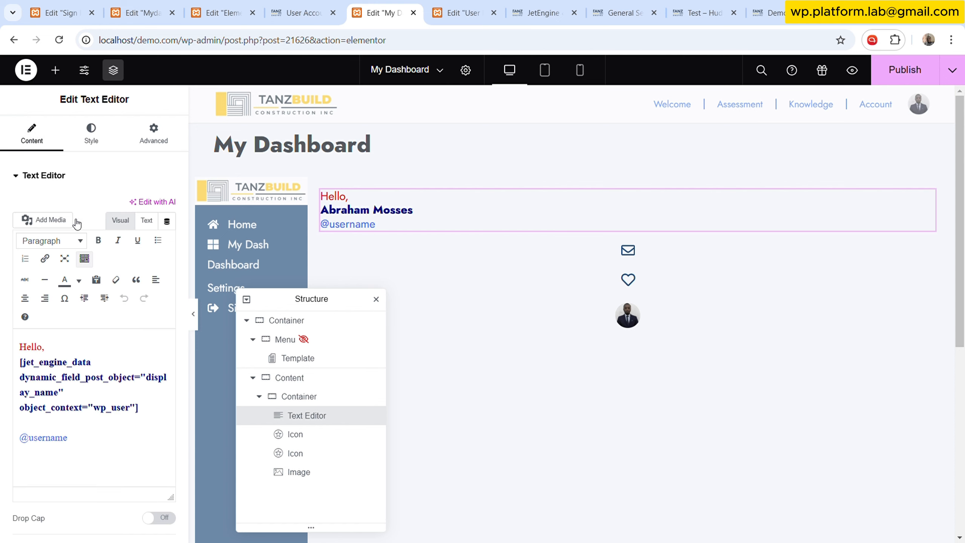
left_click(146, 220)
left_click_drag(65, 379, 108, 379)
key("ctrl+v")
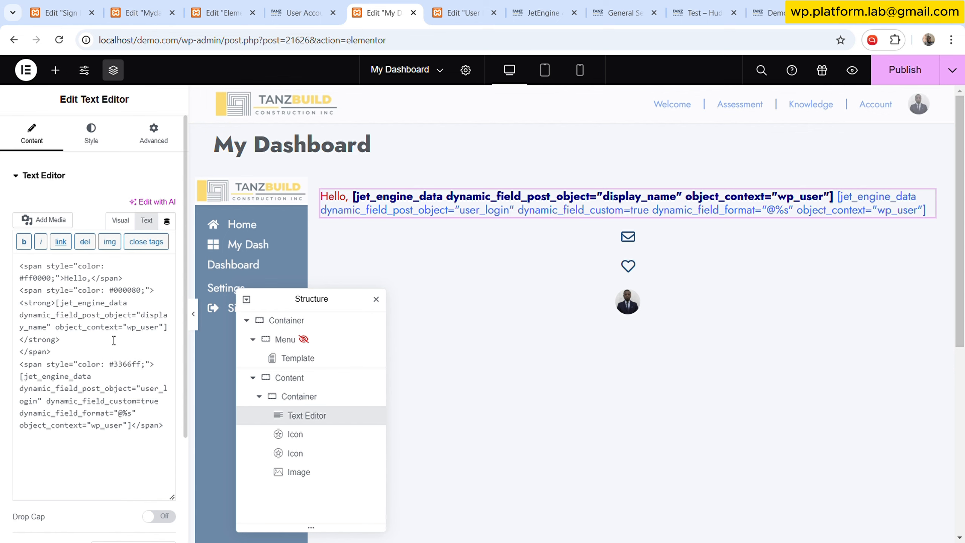
- Restore line breaks after the Hello line and the name line in the greeting HTML
type("br>")
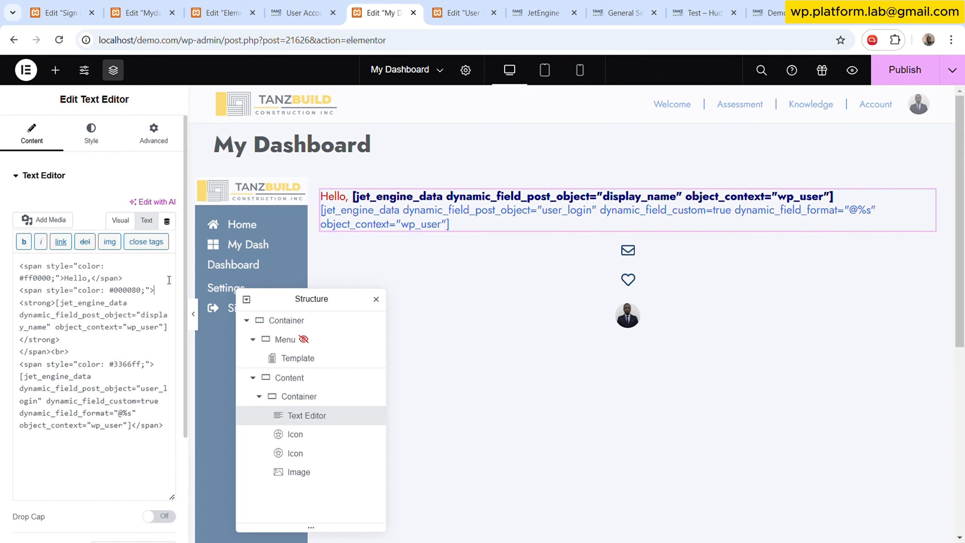
type("<br>")
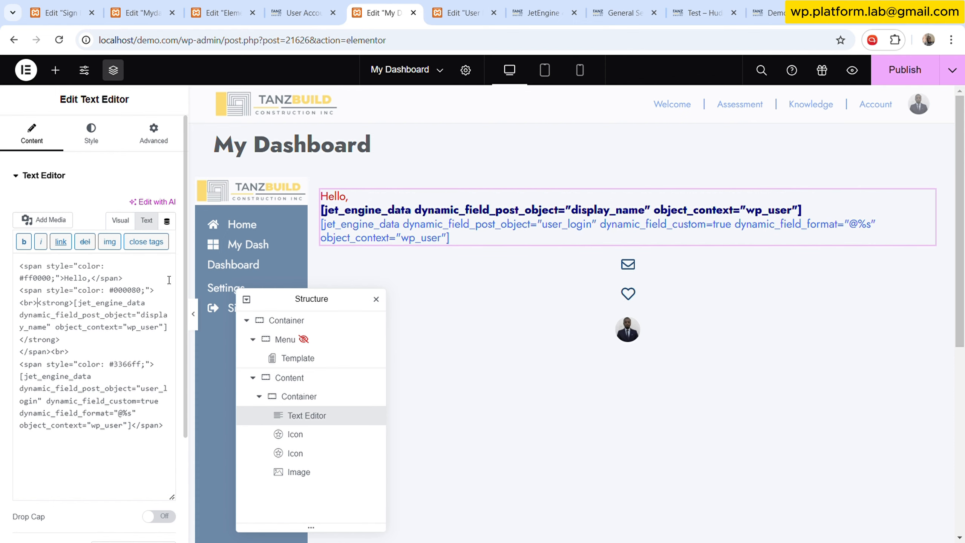
left_click(106, 143)
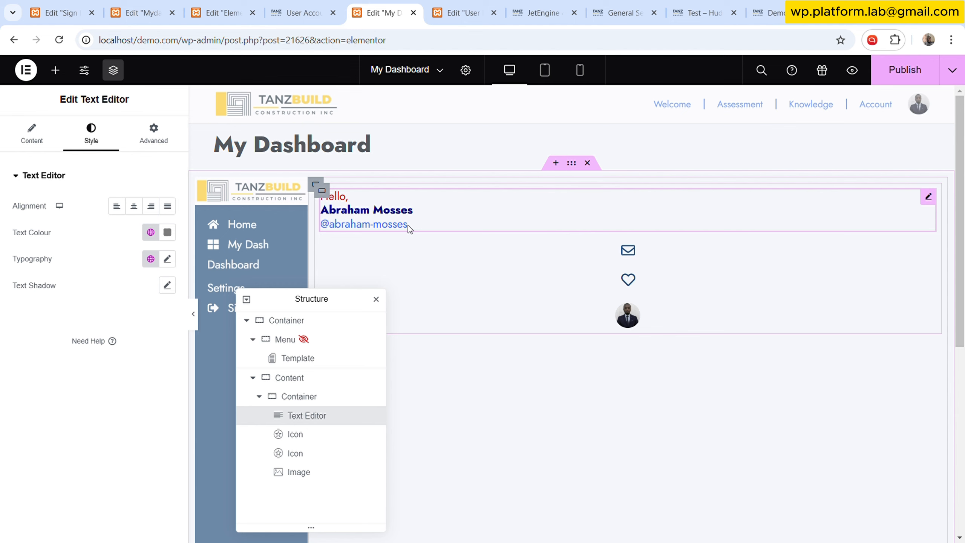
- Replace the entire My Dashboard greeting HTML with the styled markup copied from the User Dashboard greeting widget
left_click(462, 13)
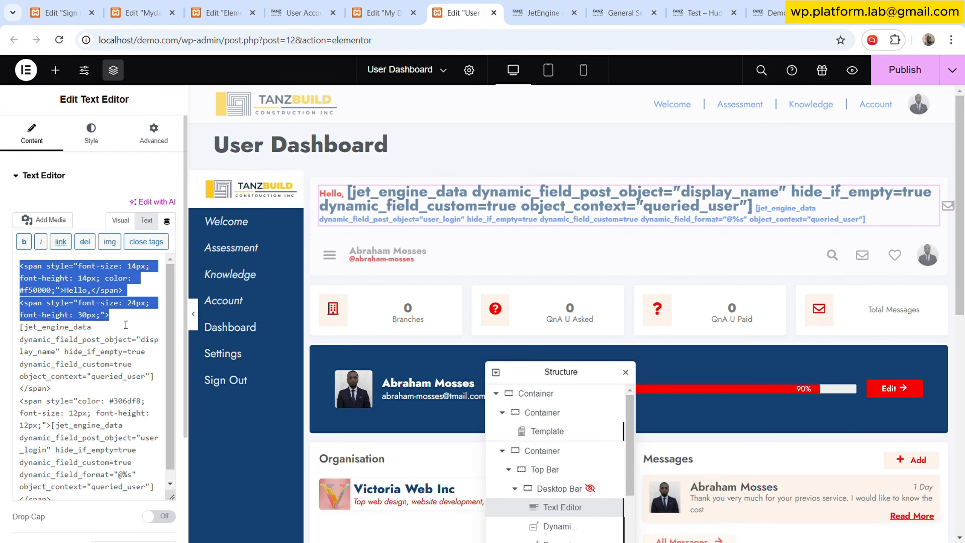
key("Right")
key("ctrl+a")
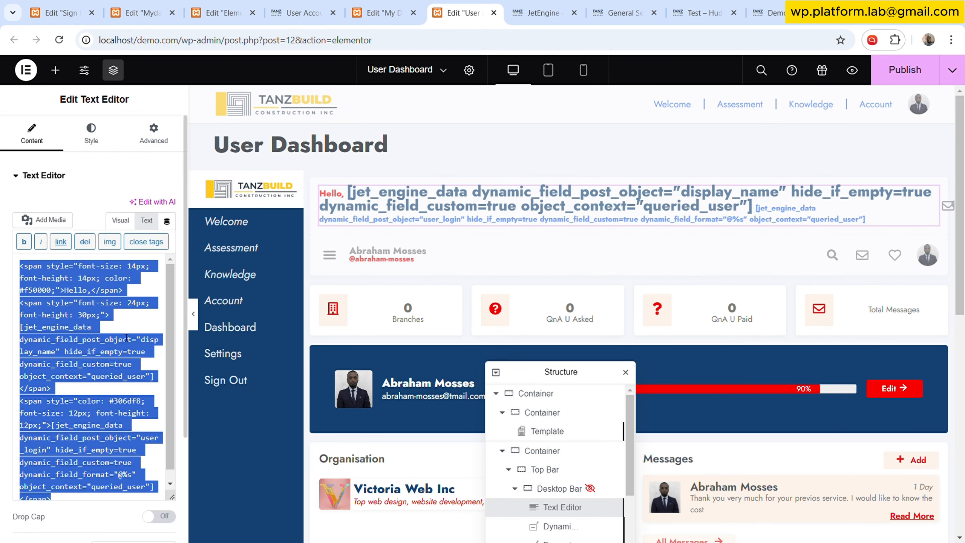
left_click(380, 12)
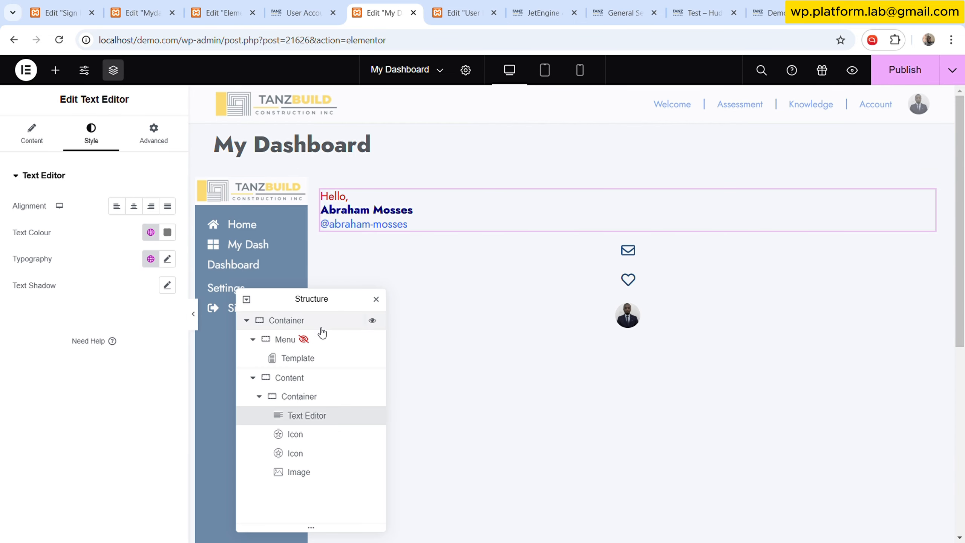
left_click(38, 136)
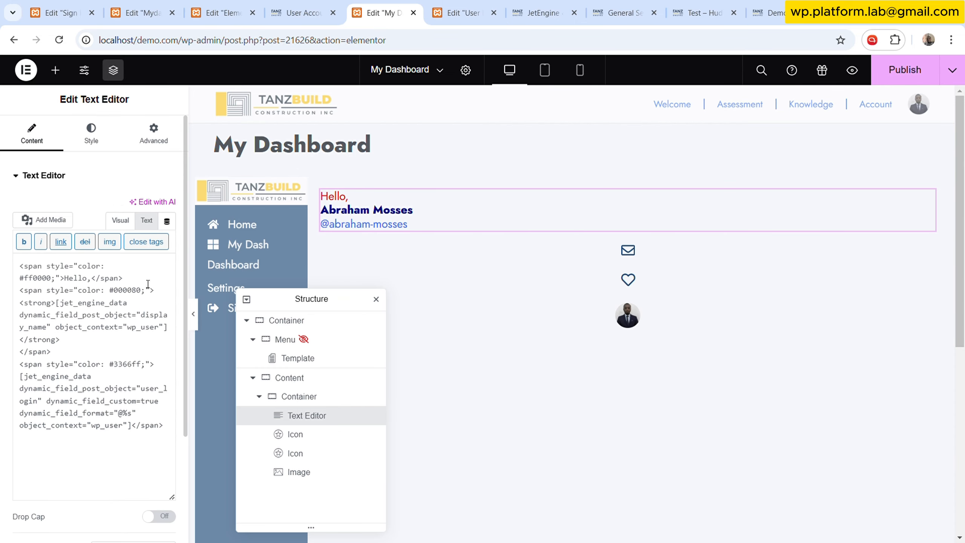
key("ctrl+a")
key("ctrl+v")
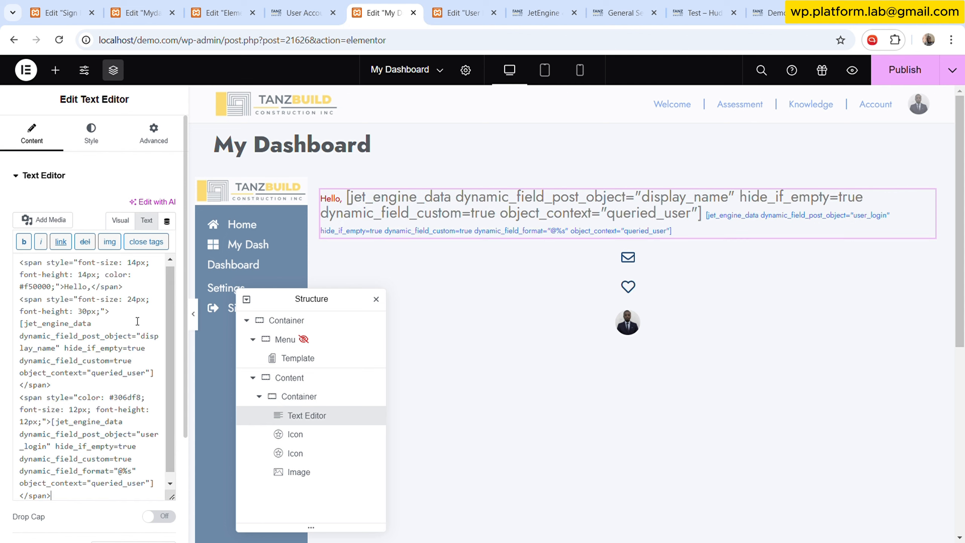
left_click(91, 131)
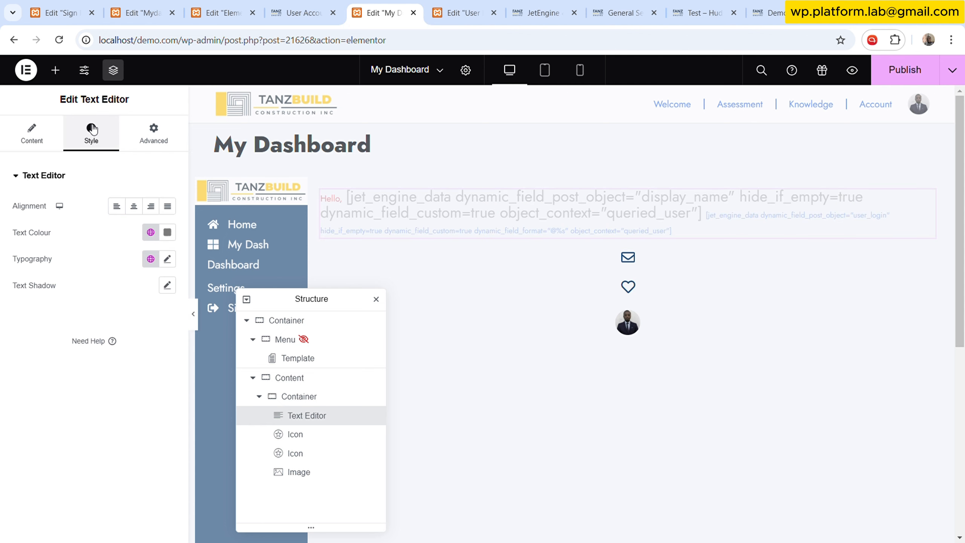
left_click(462, 4)
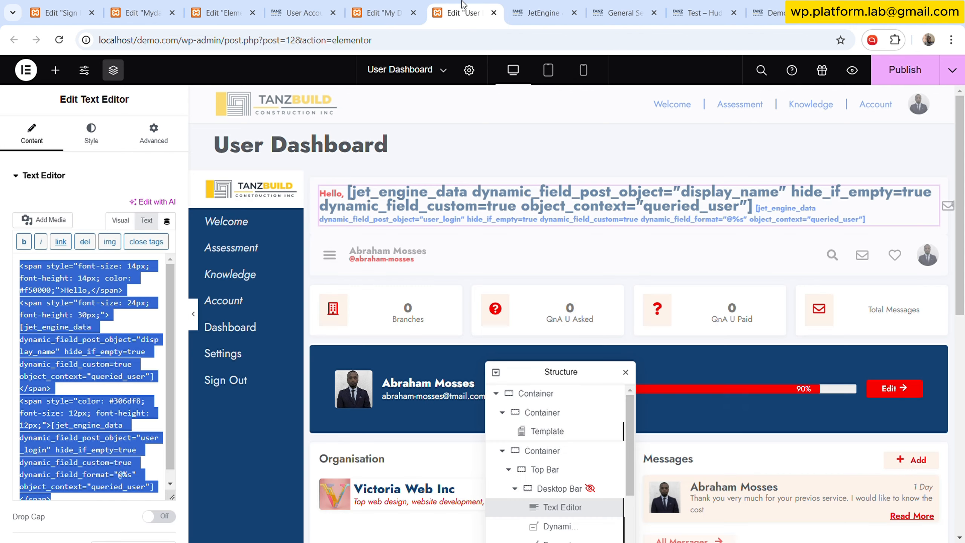
- Insert line breaks after the Hello span and the display-name span in the My Dashboard greeting HTML
left_click(137, 319)
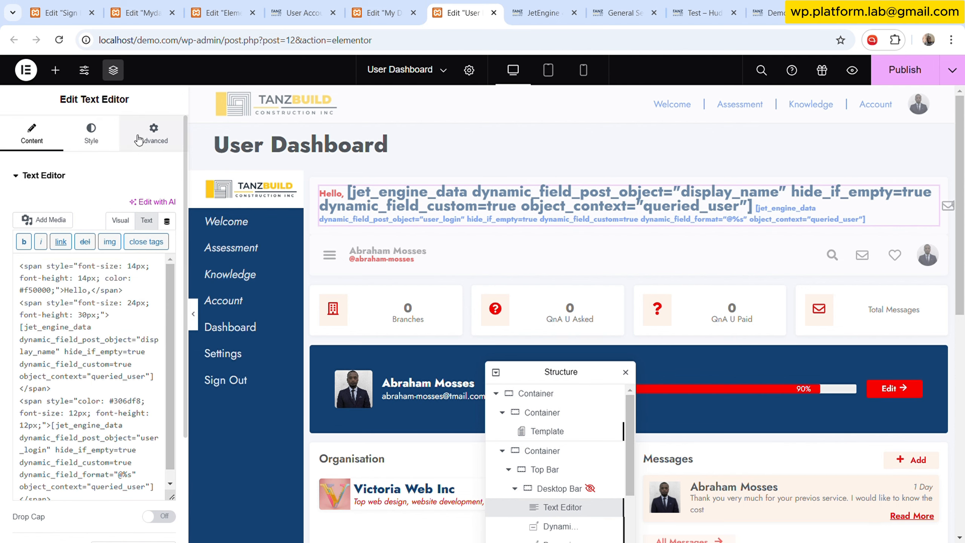
left_click(401, 7)
left_click(38, 137)
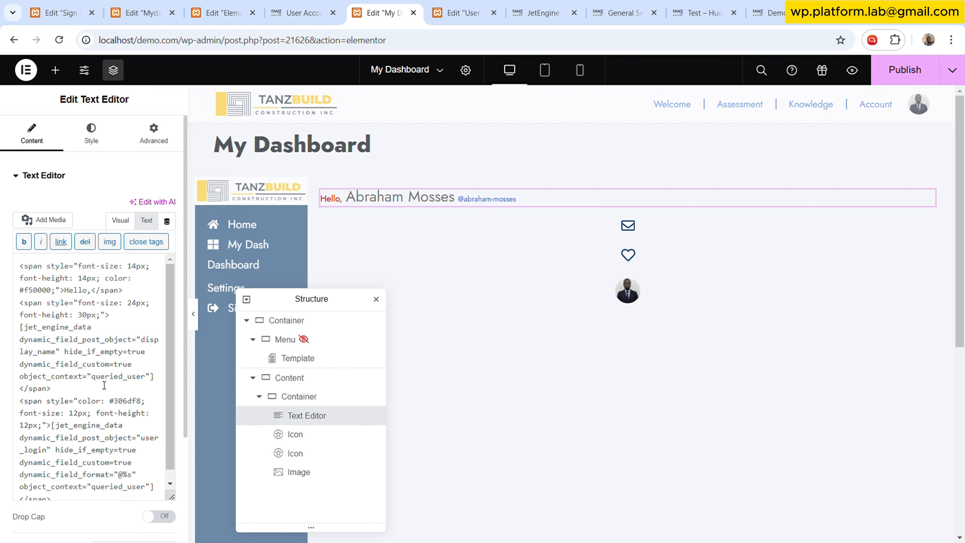
left_click(75, 390)
type("<")
type("br>")
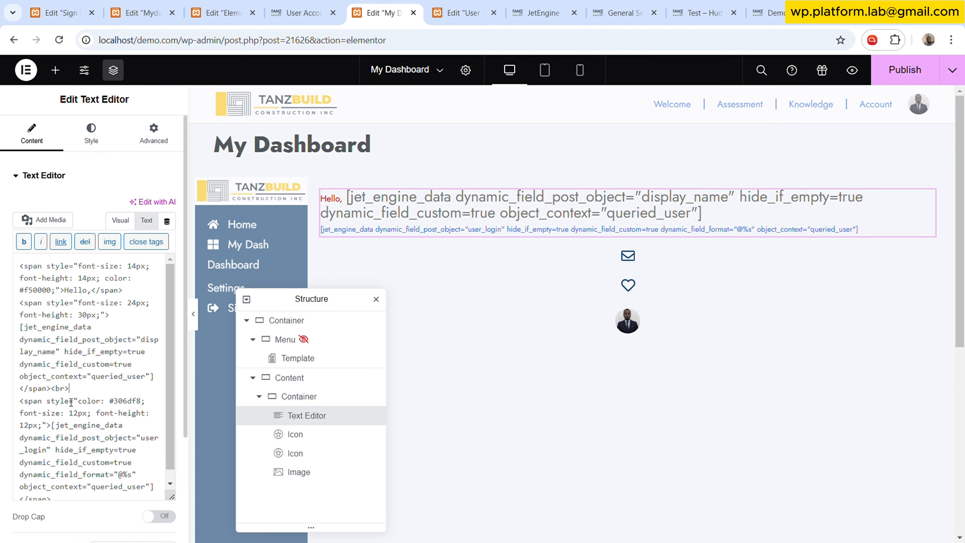
scroll(71, 401, "down", 1)
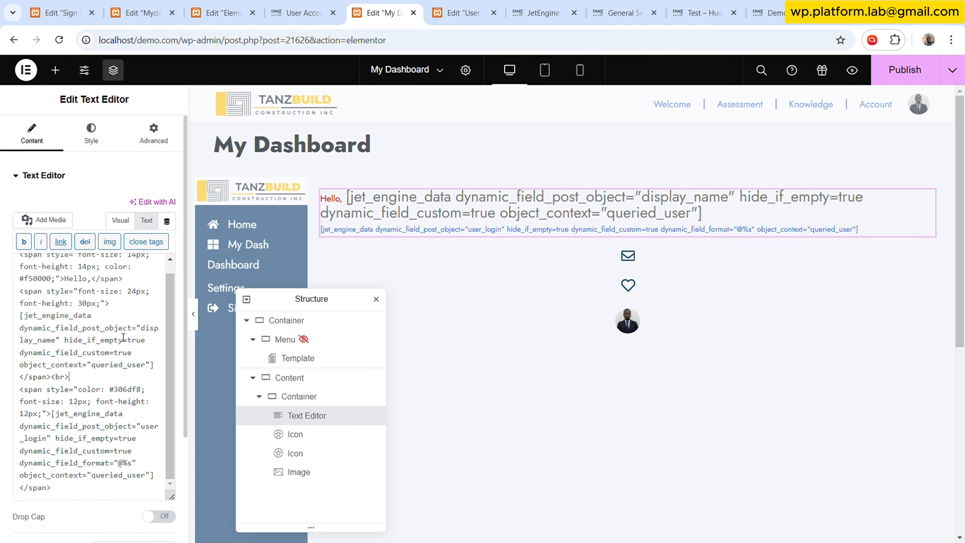
scroll(138, 306, "up", 1)
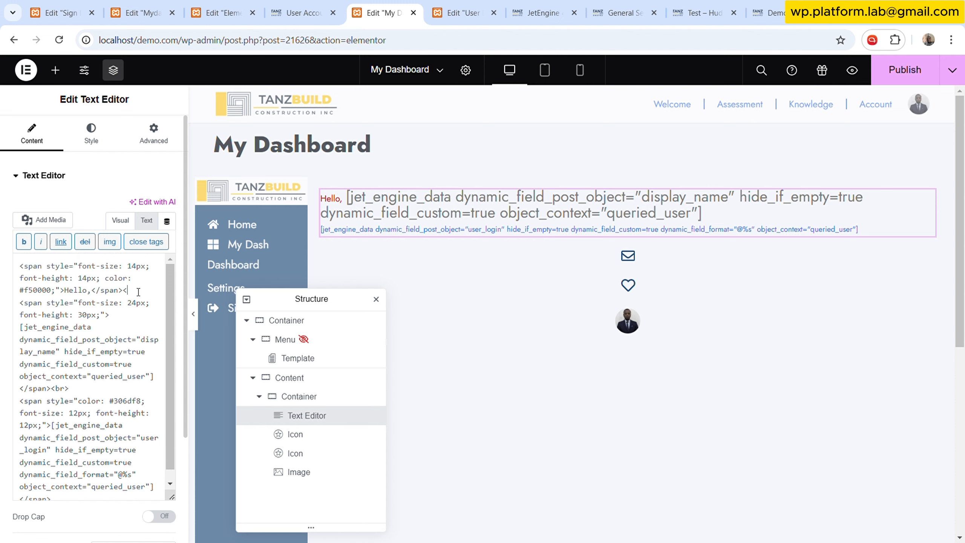
type("br>")
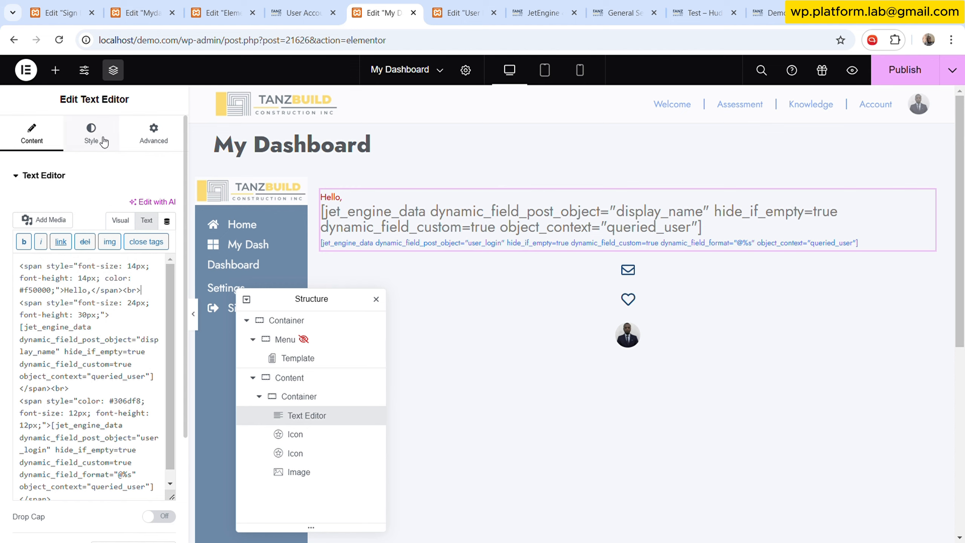
left_click(104, 142)
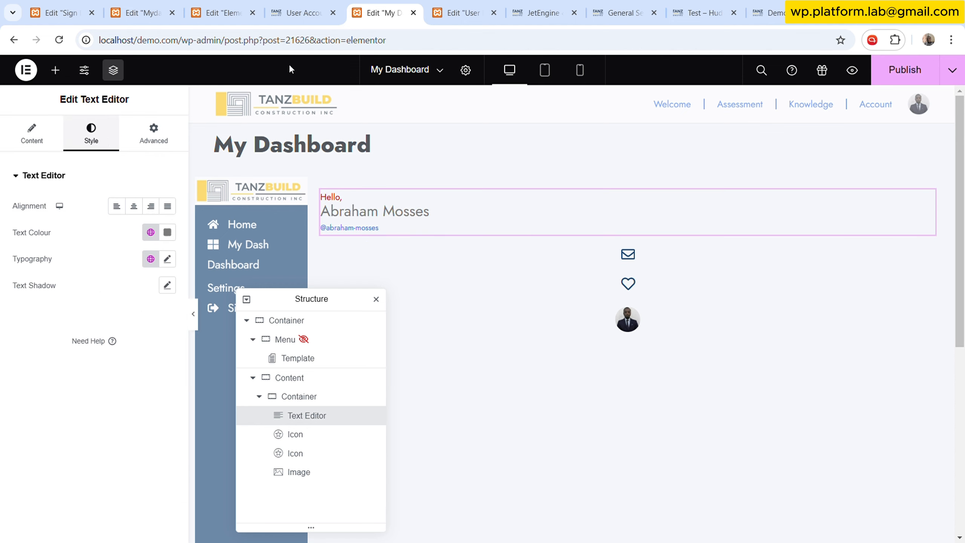
- Revert the User Dashboard page's editing history to the Editing Started state
left_click(461, 6)
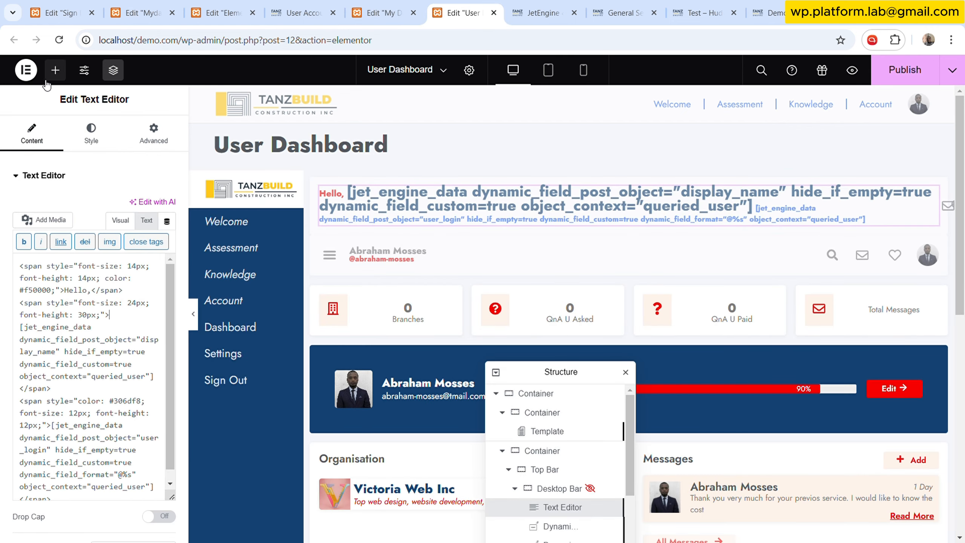
left_click(26, 70)
left_click(56, 123)
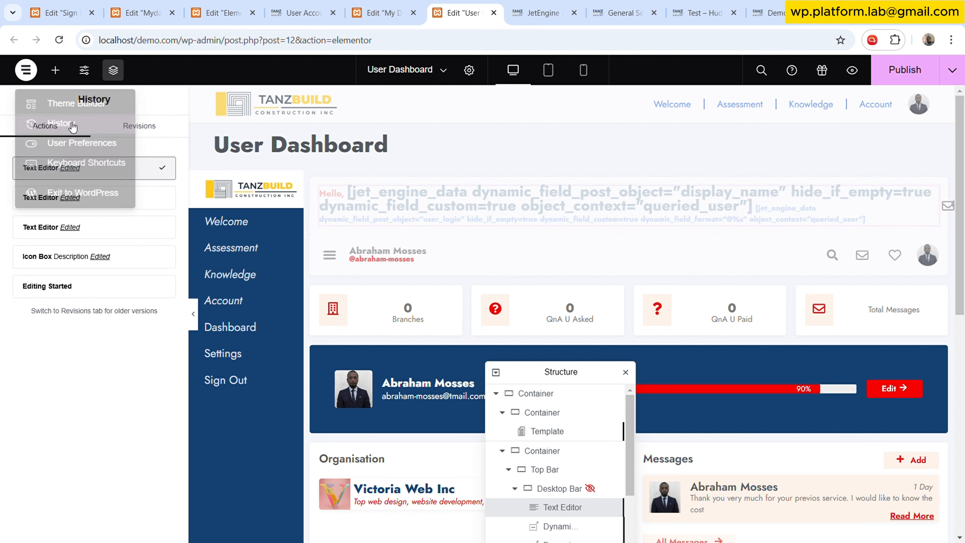
left_click(75, 285)
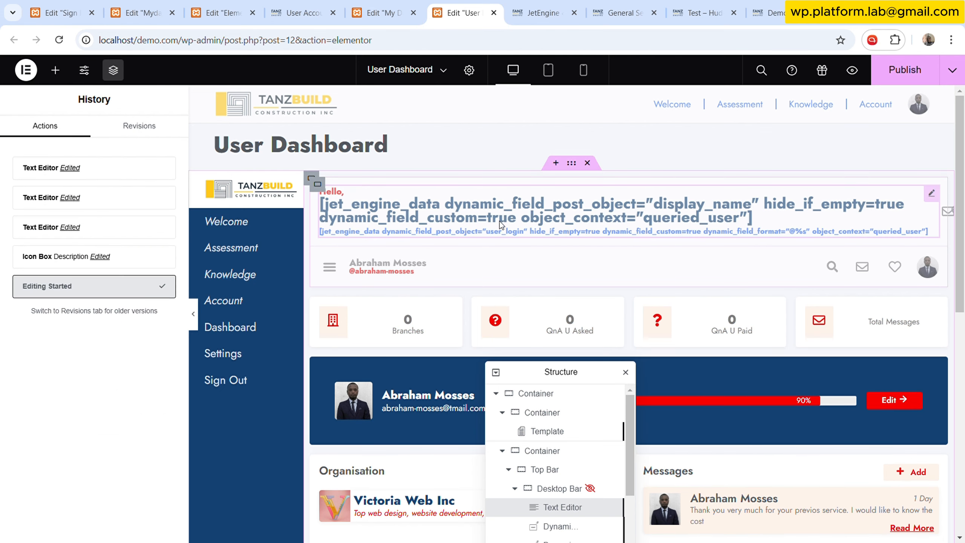
- Copy the greeting Text Editor widget from User Dashboard and paste it into the My Dashboard content container
right_click(554, 509)
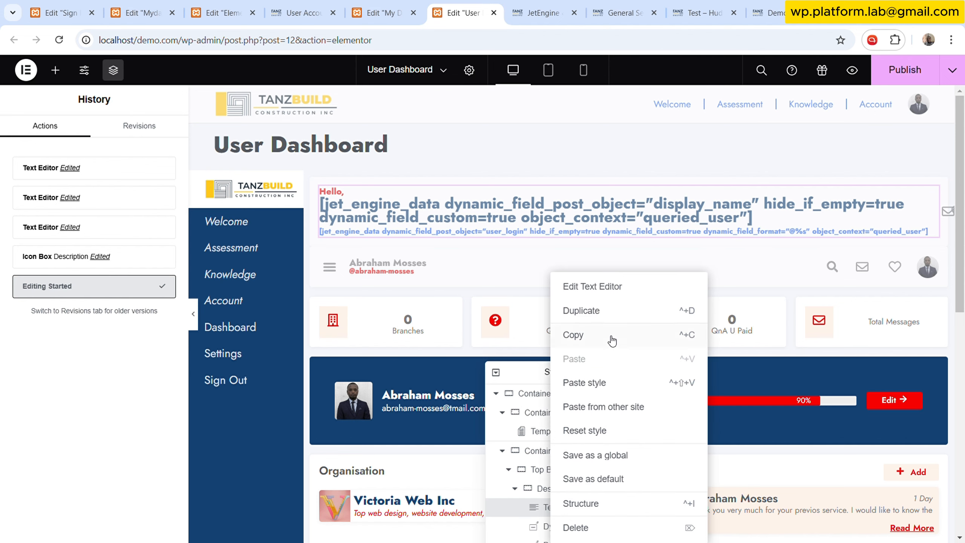
left_click(612, 335)
left_click(384, 12)
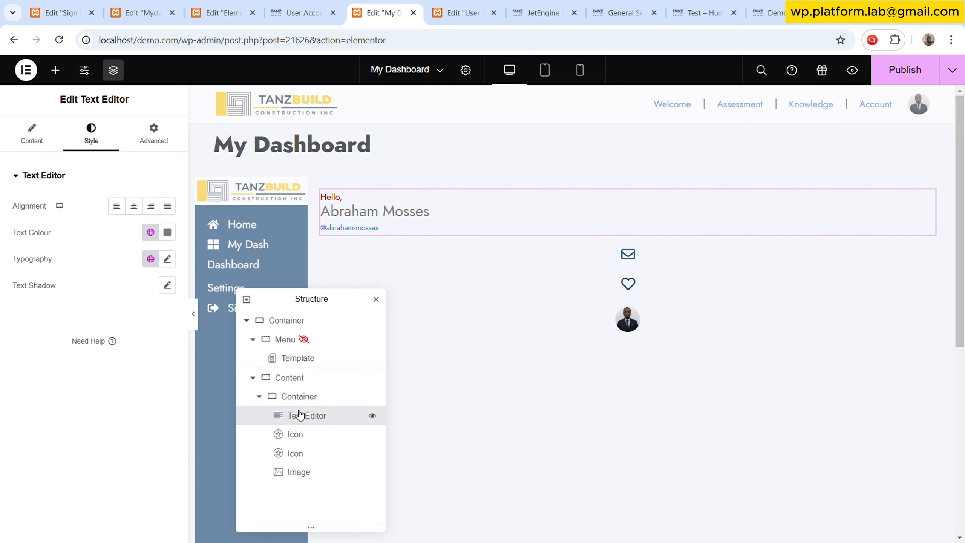
right_click(300, 397)
left_click(340, 333)
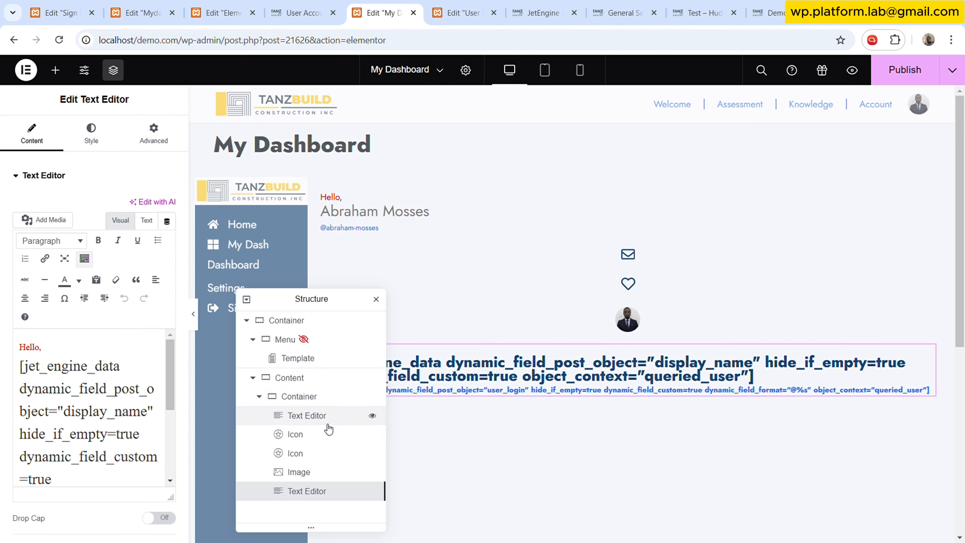
- Move the pasted greeting widget to the top of the container and delete the old greeting Text Editor
left_click_drag(313, 491, 313, 429)
right_click(317, 416)
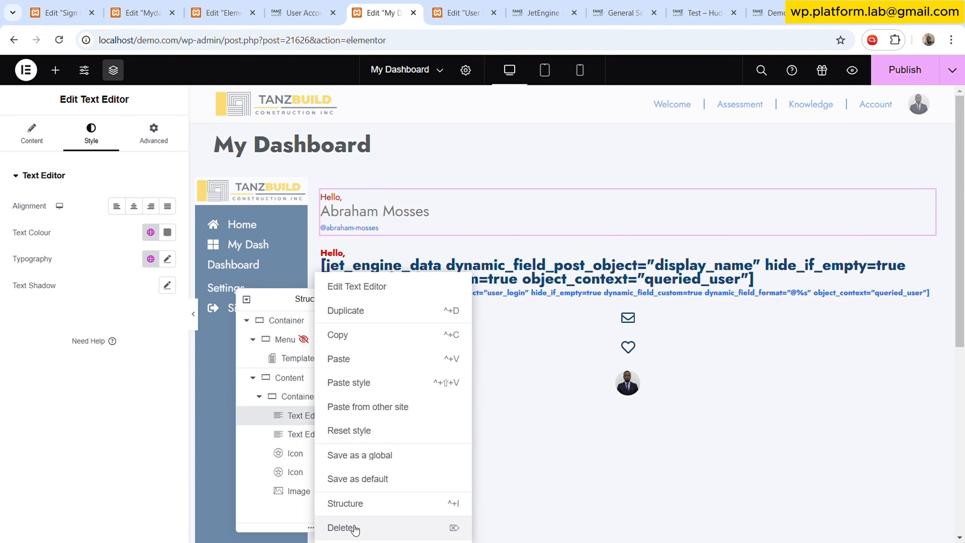
left_click(355, 528)
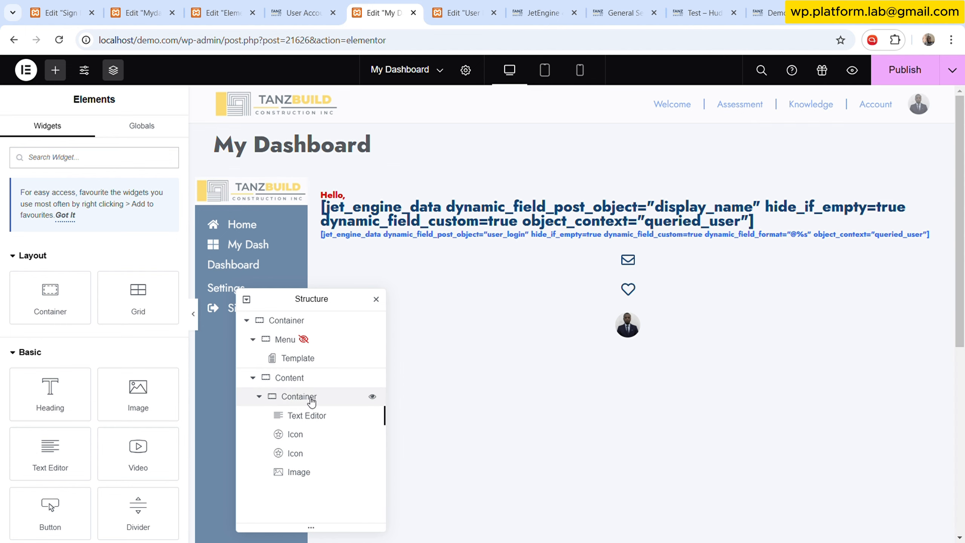
- Inspect the pasted greeting widget's content and style settings
left_click(308, 415)
left_click(101, 137)
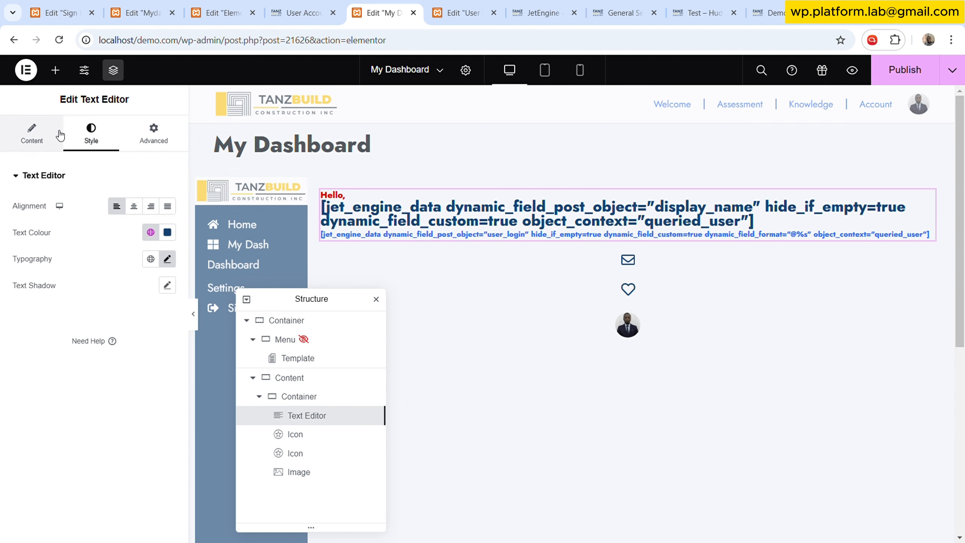
left_click(92, 140)
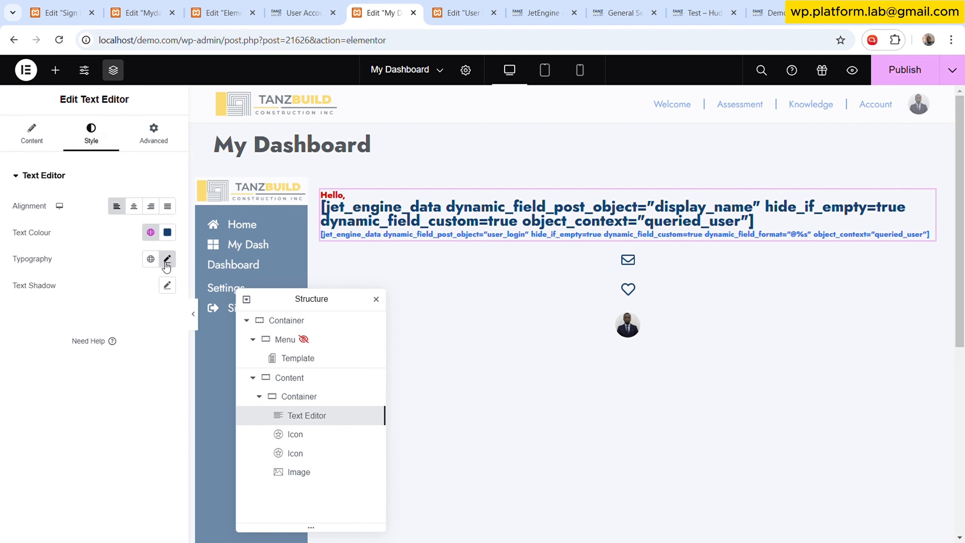
left_click(133, 206)
left_click(117, 205)
left_click(49, 144)
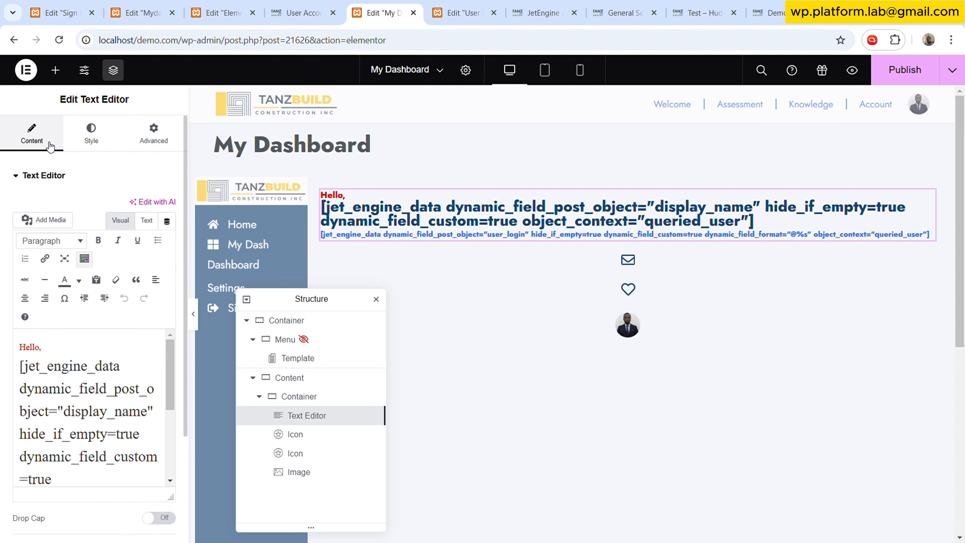
left_click(91, 139)
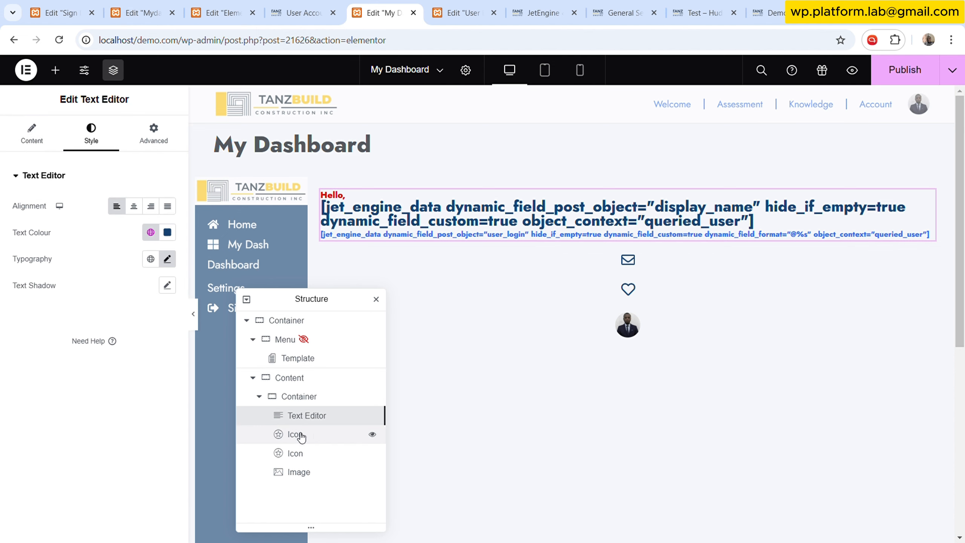
mouse_move(308, 416)
left_mouse_down()
mouse_move(312, 441)
mouse_move(307, 416)
left_mouse_up()
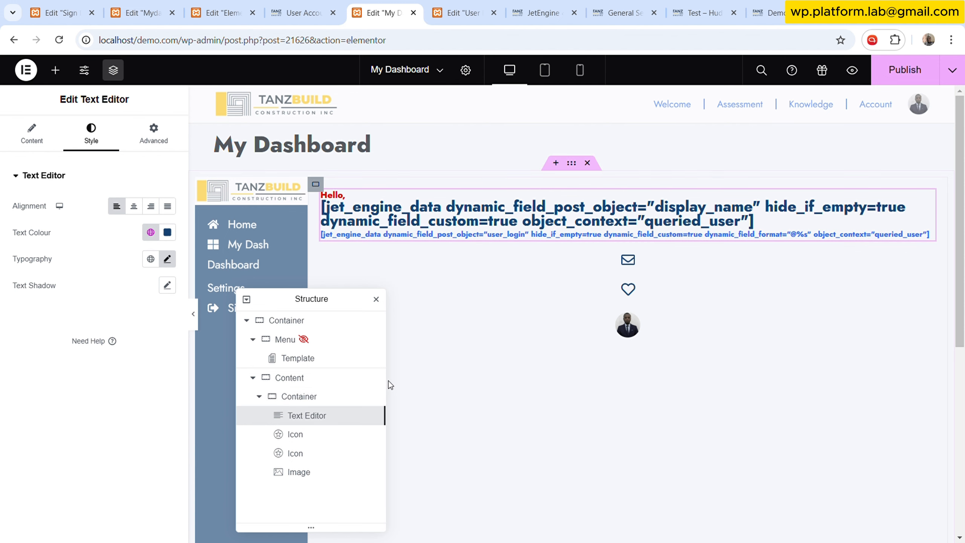
- Set the inner content container's gaps to 5 px and its direction to row
left_click(327, 397)
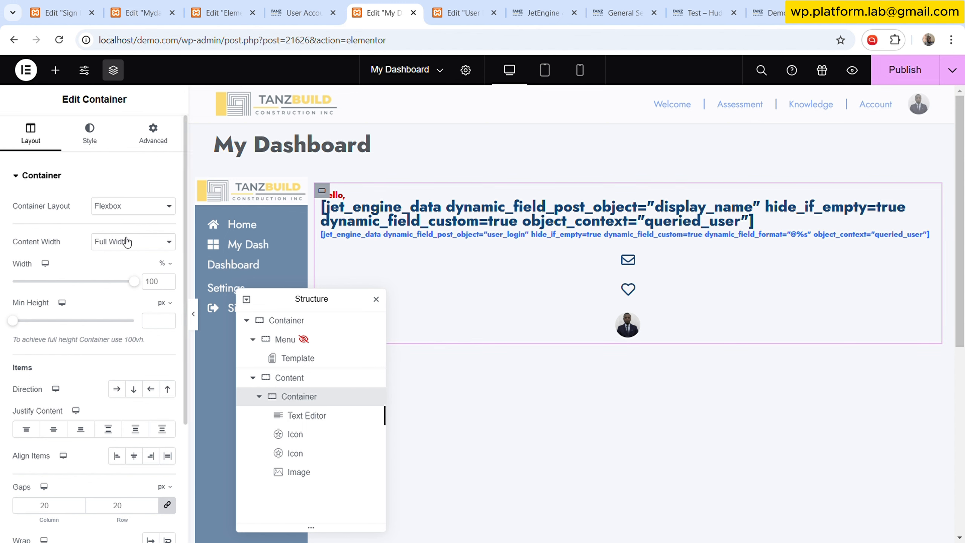
left_click(153, 133)
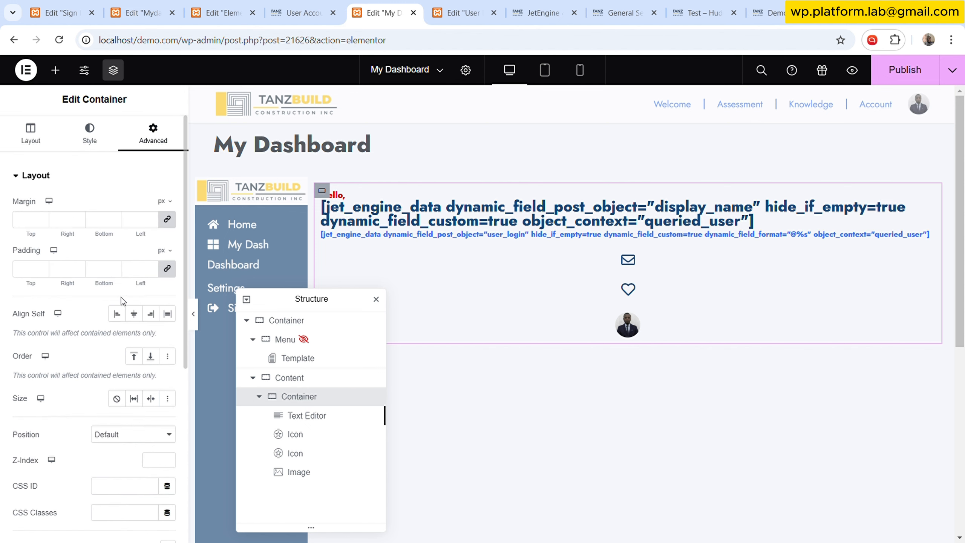
left_click(49, 142)
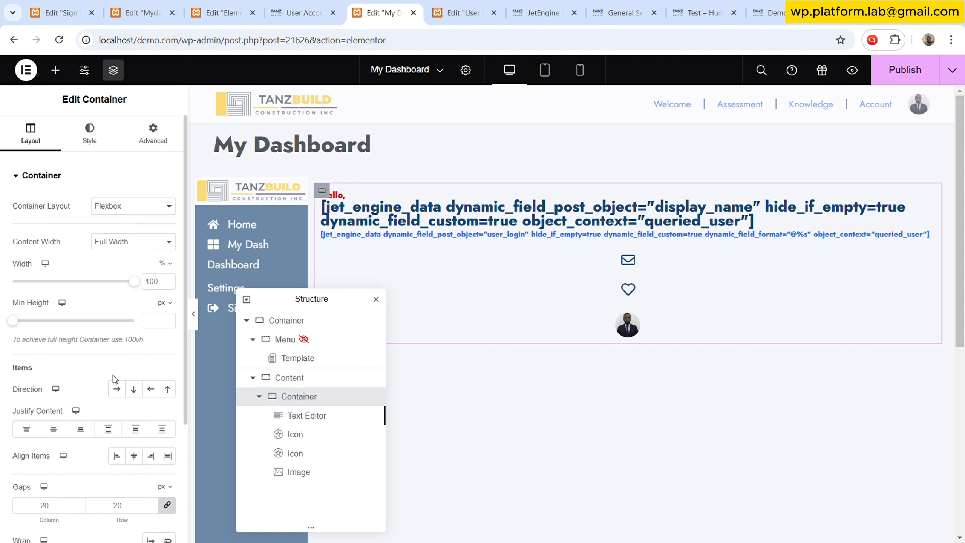
left_click(134, 505)
key("BackSpace")
key("BackSpace")
type("0")
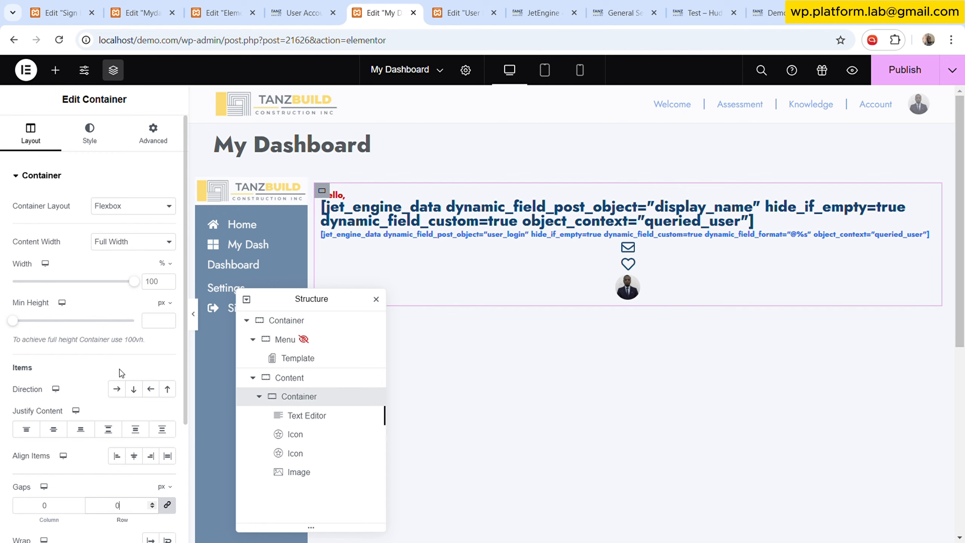
type("5")
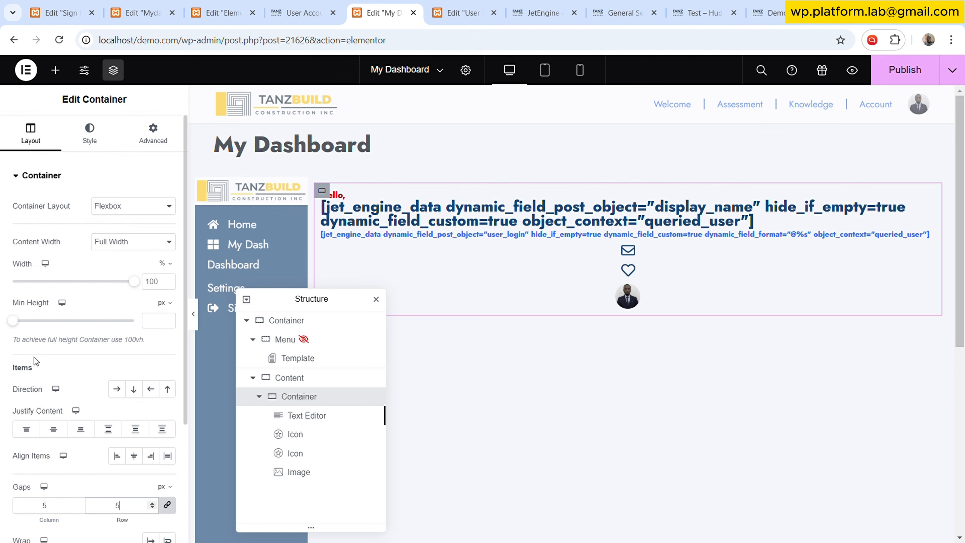
left_click(116, 389)
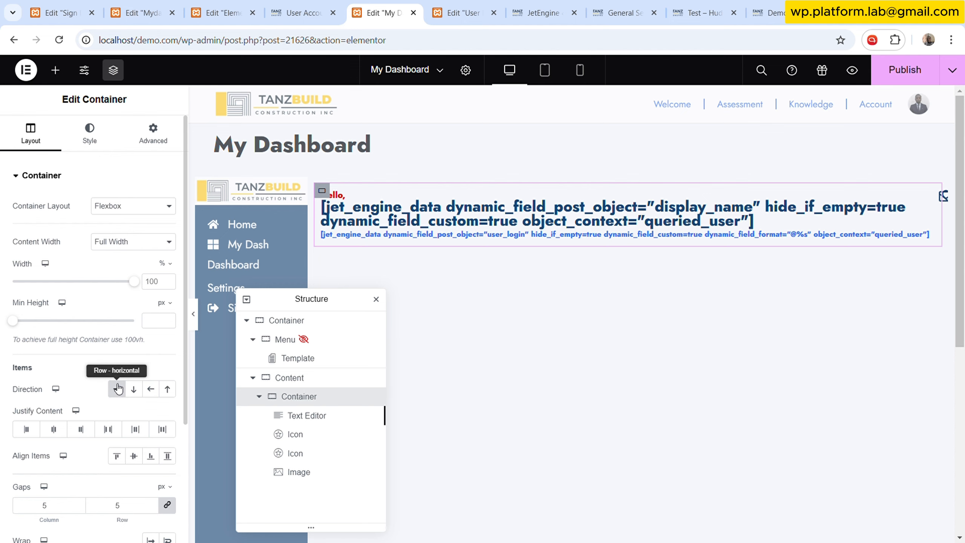
scroll(132, 469, "down", 3)
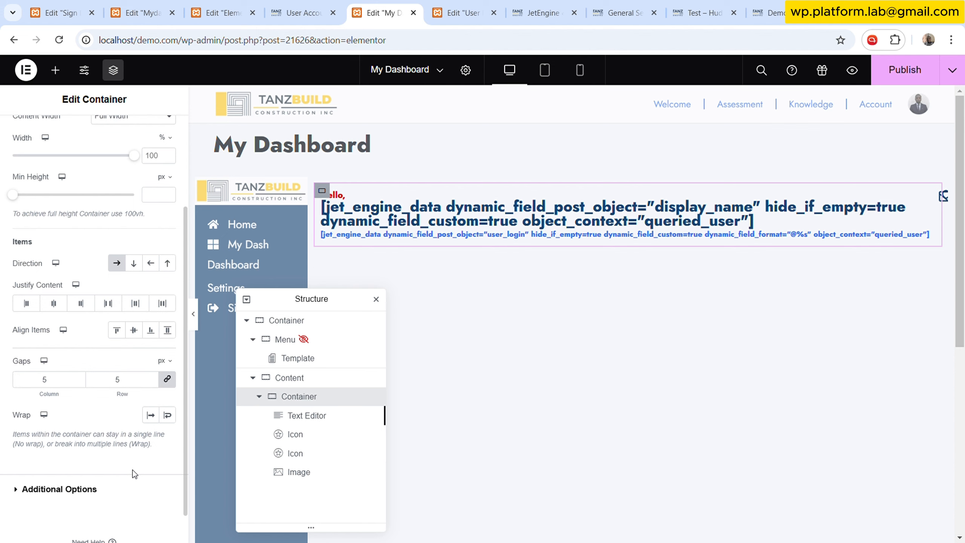
- Publish the My Dashboard page and reload the editor
left_click(315, 415)
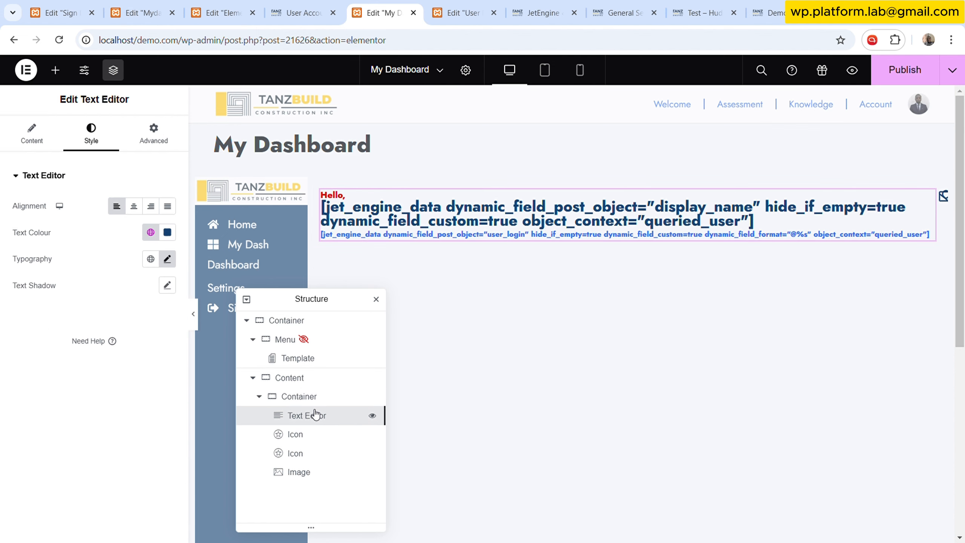
left_click(45, 144)
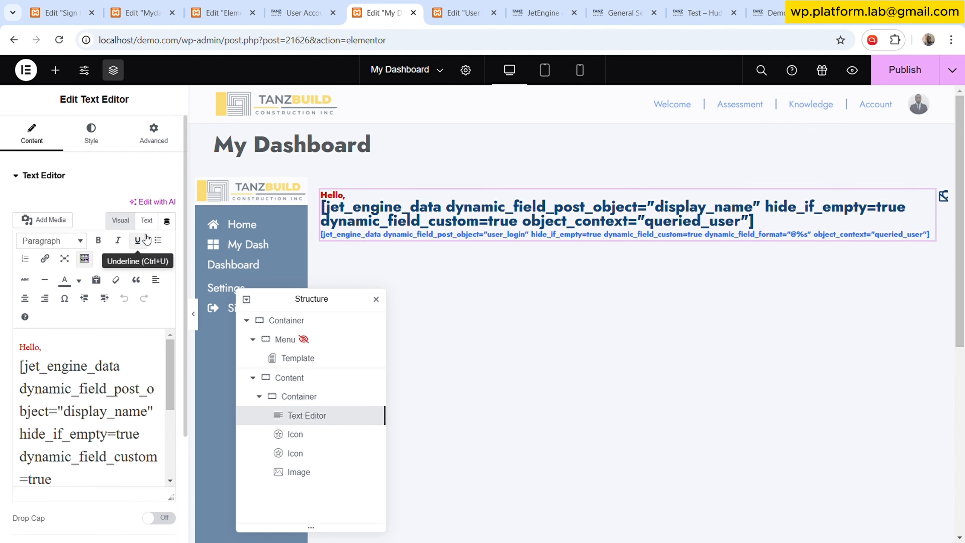
left_click(146, 221)
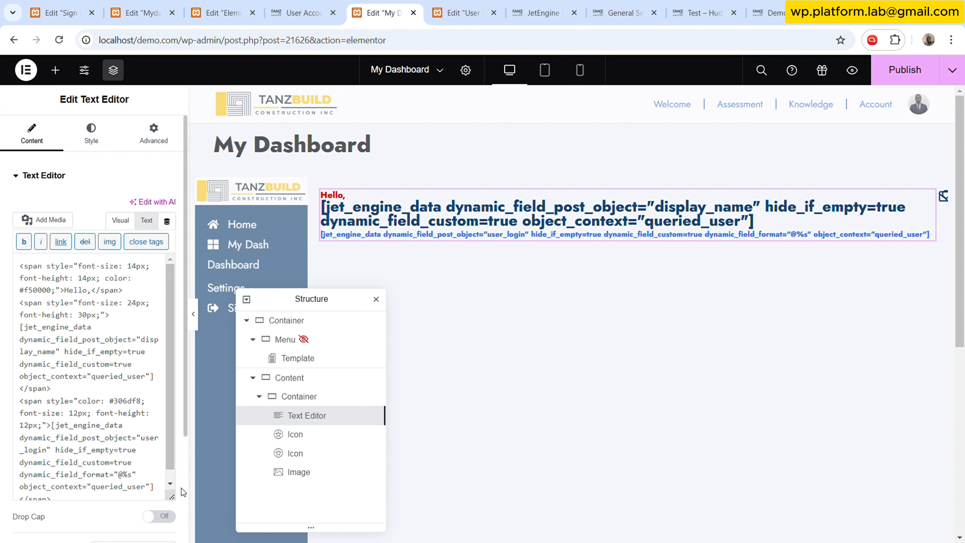
left_click(163, 518)
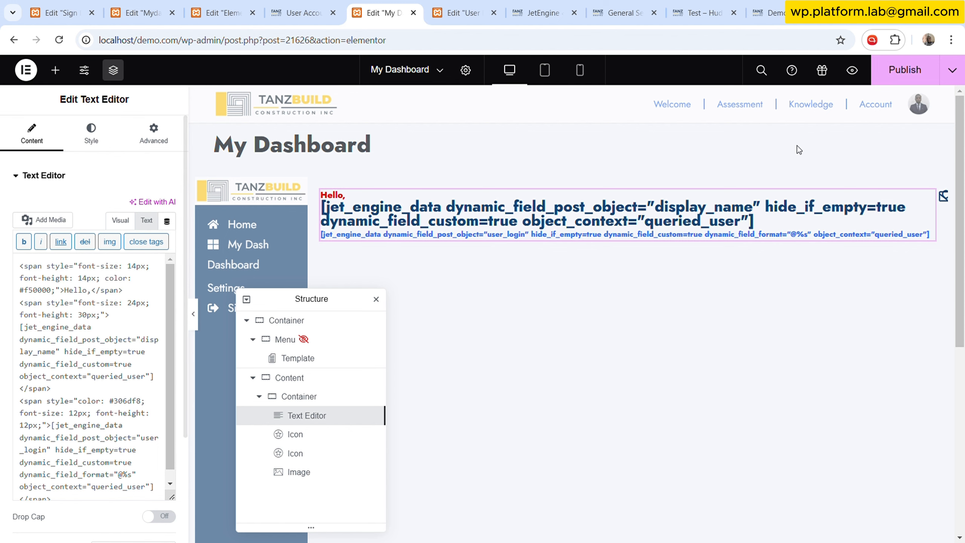
left_click(901, 82)
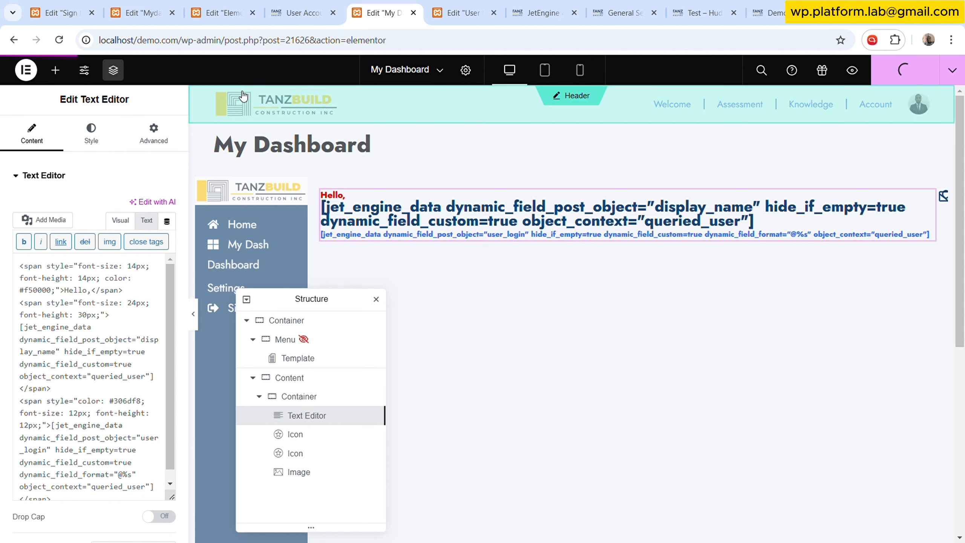
left_click(59, 40)
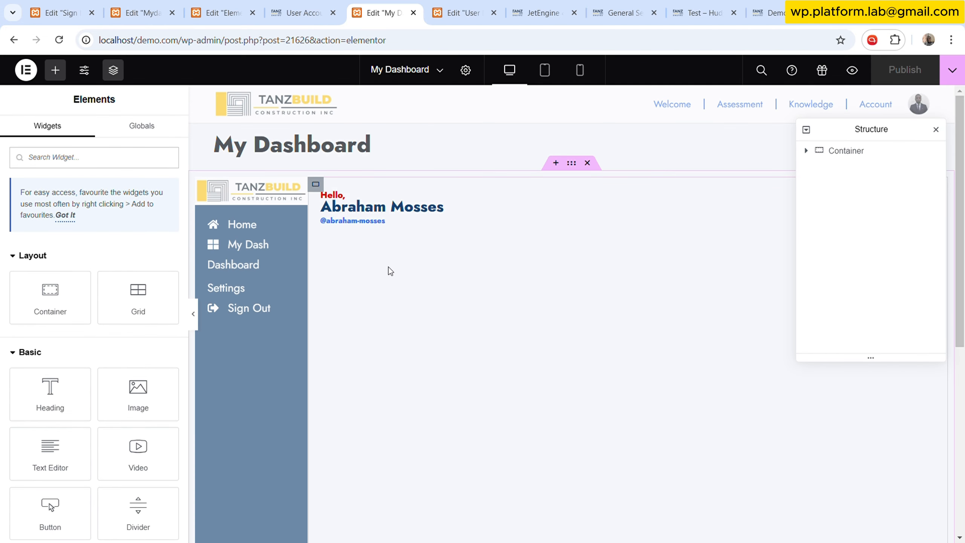
- Set the page's outer container to align itself to the centre
left_click_drag(843, 130, 607, 222)
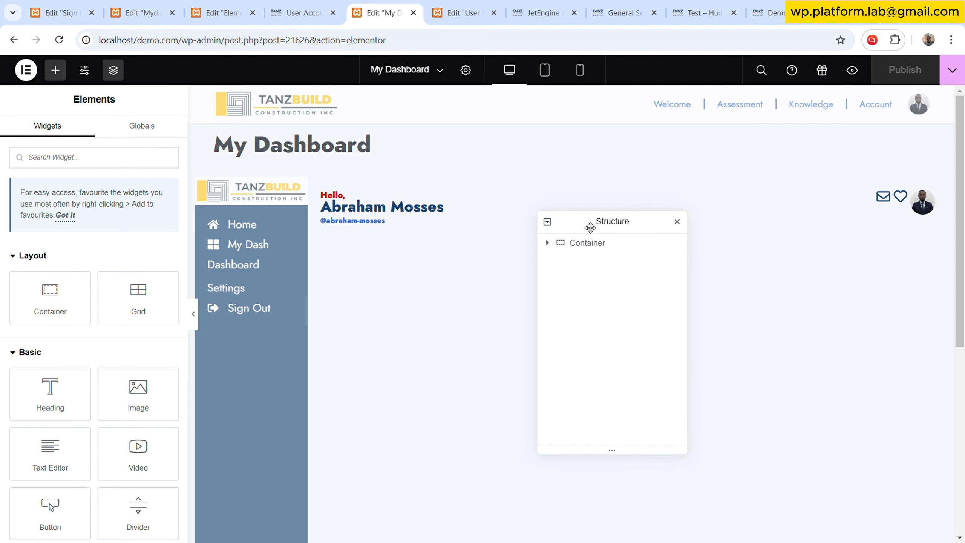
left_click(590, 243)
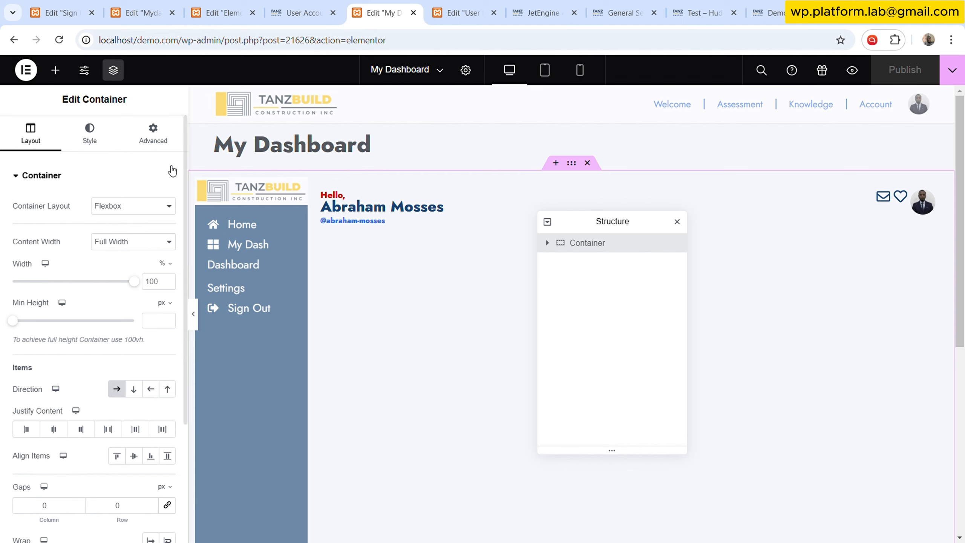
left_click(153, 133)
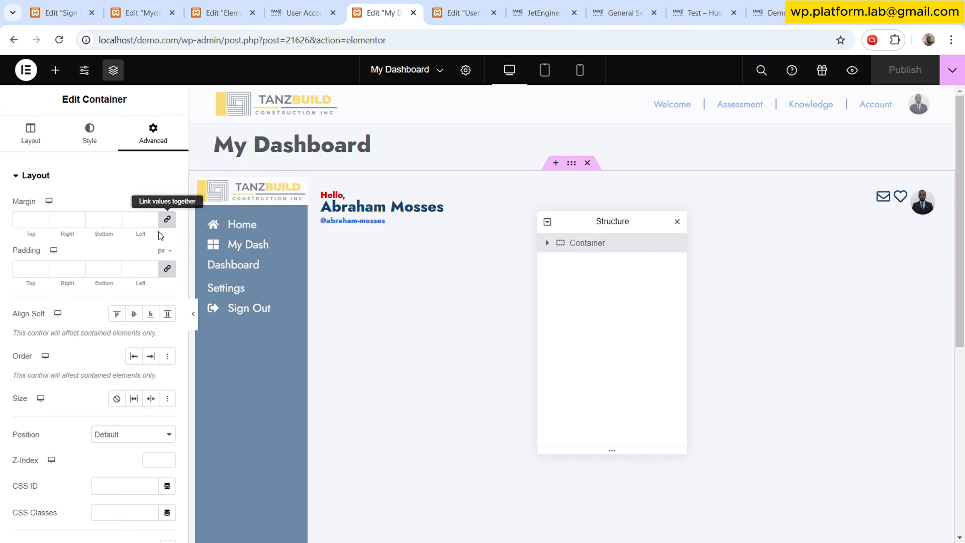
left_click(138, 315)
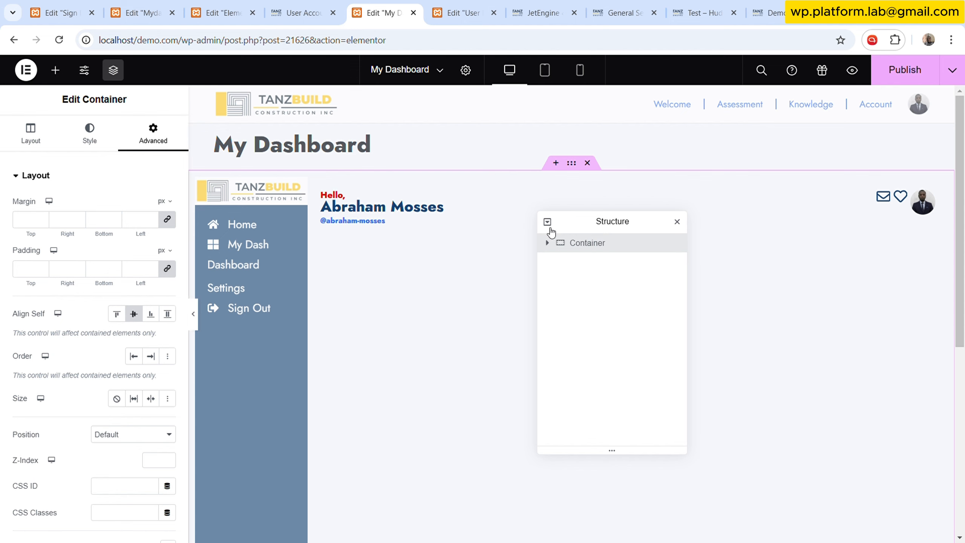
- Set the profile image's Align Self to end
left_click(548, 222)
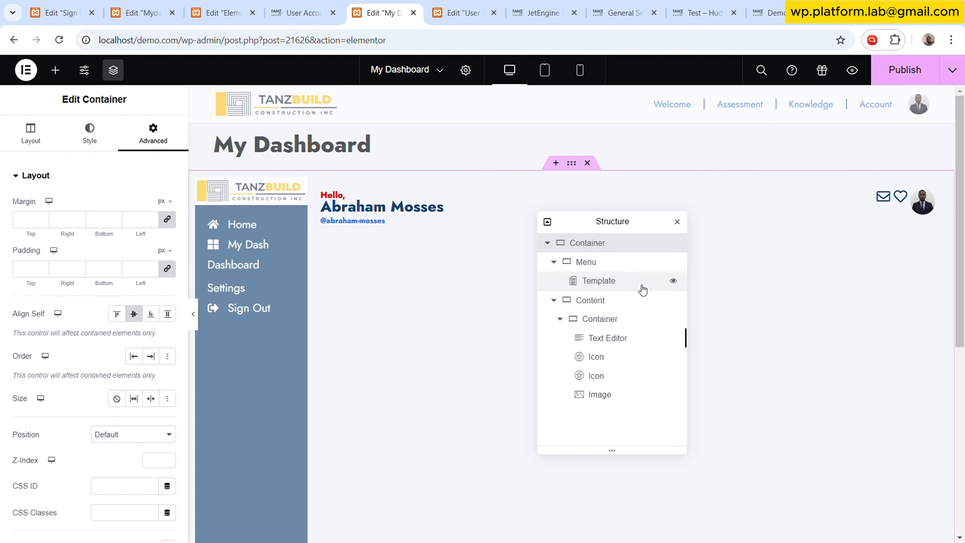
left_click(609, 395)
left_click(153, 133)
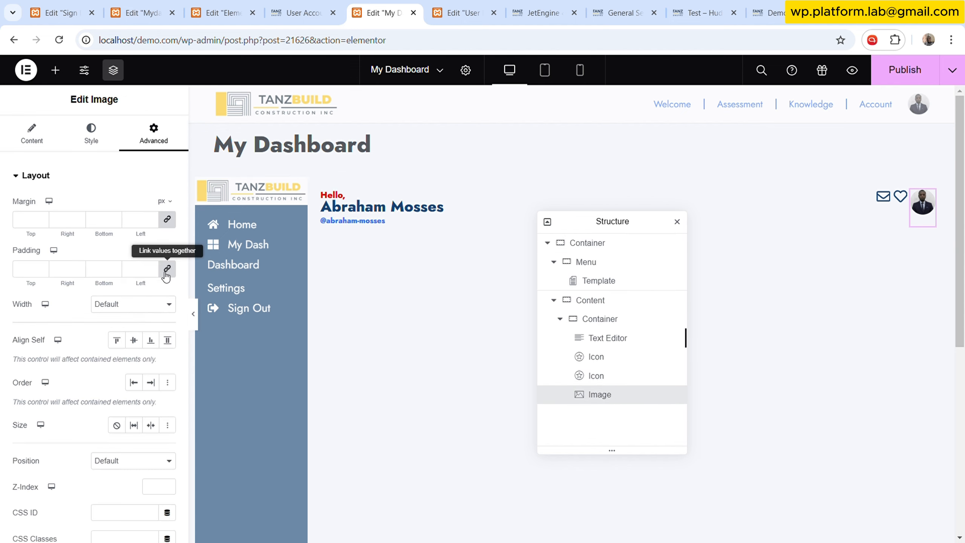
left_click(148, 341)
- Set Align Self to centre for both the heart and mail icons
left_click(597, 377)
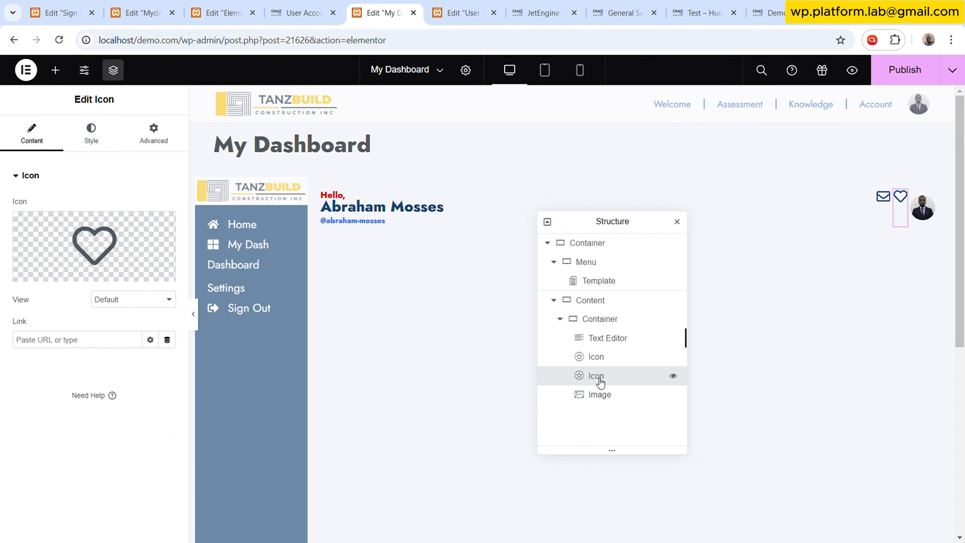
left_click(154, 134)
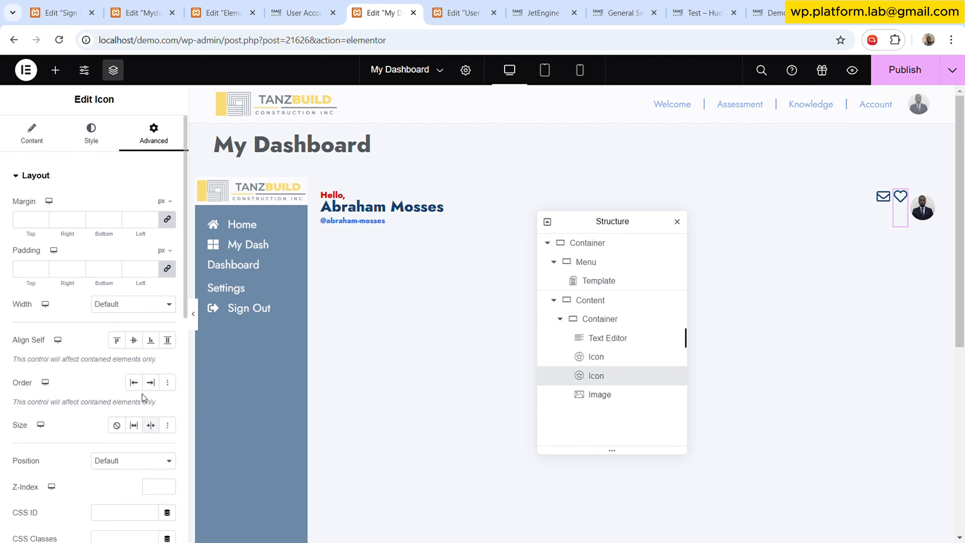
left_click(133, 340)
left_click(631, 356)
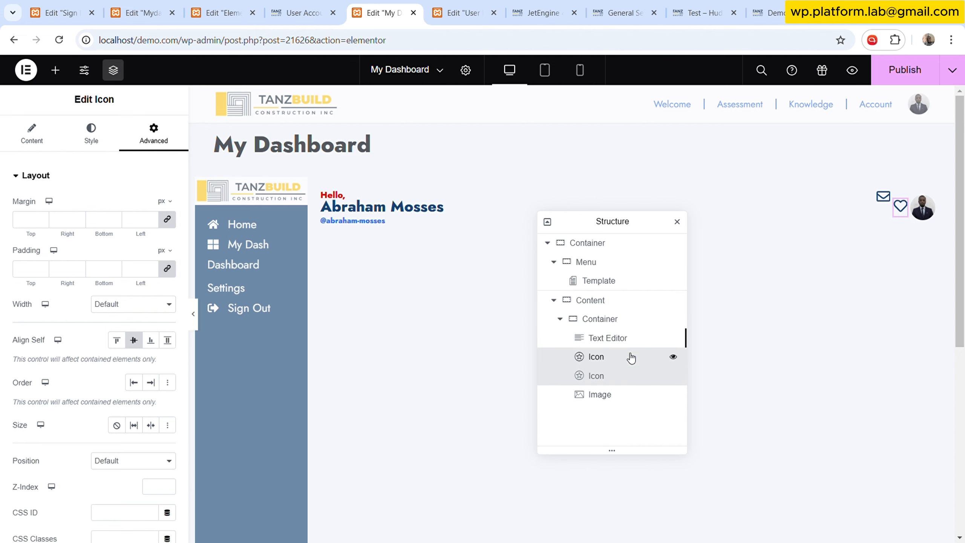
left_click(167, 134)
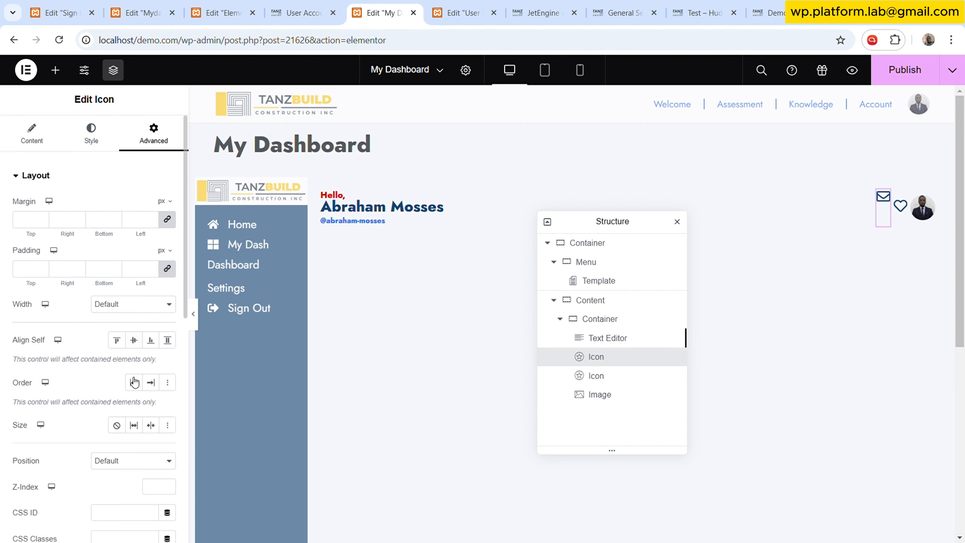
left_click(135, 340)
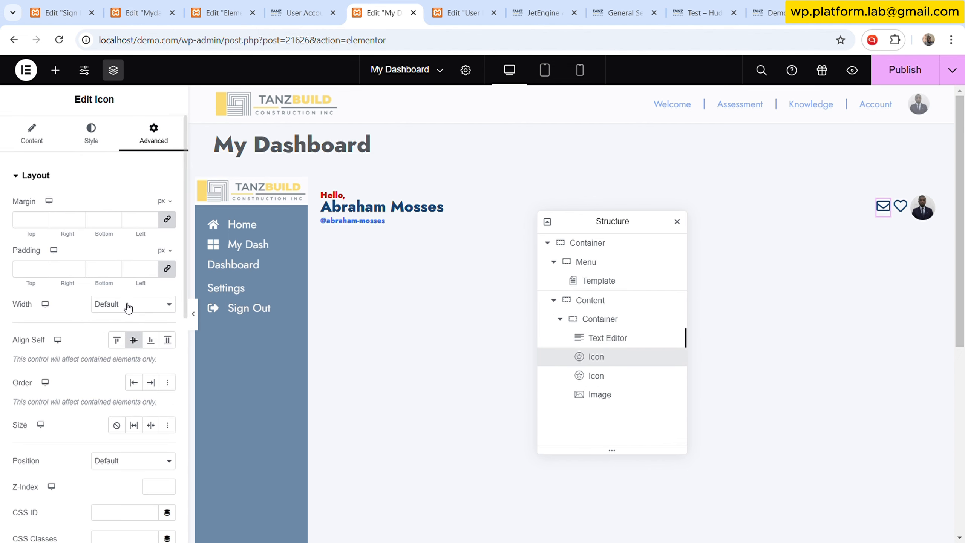
- Inspect the greeting Text Editor's advanced layout settings and the header on the User Dashboard page
left_click(610, 320)
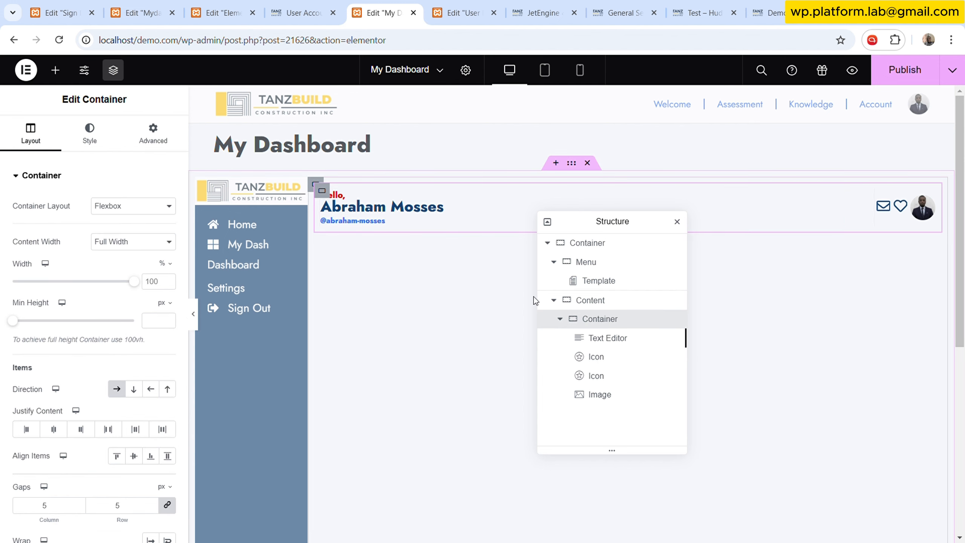
left_click(619, 338)
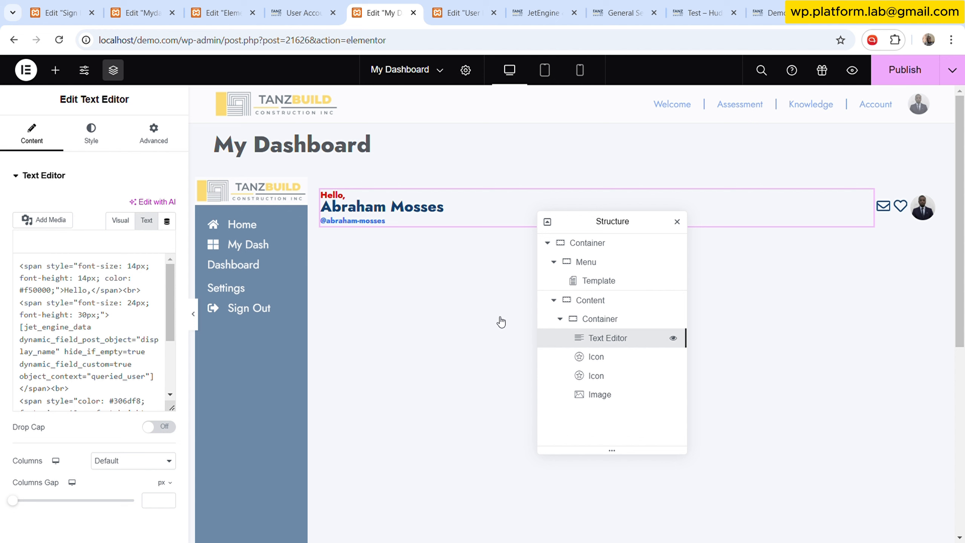
left_click(153, 133)
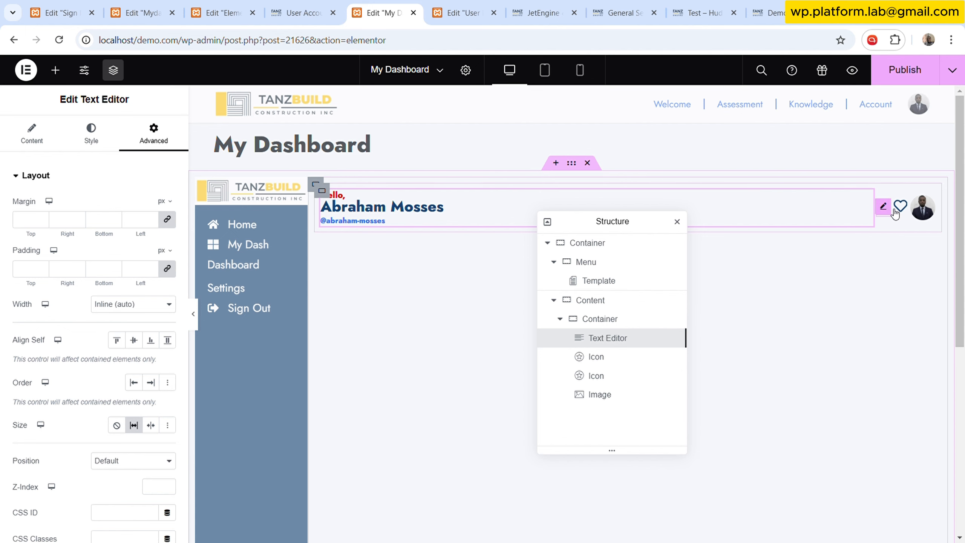
left_click(471, 13)
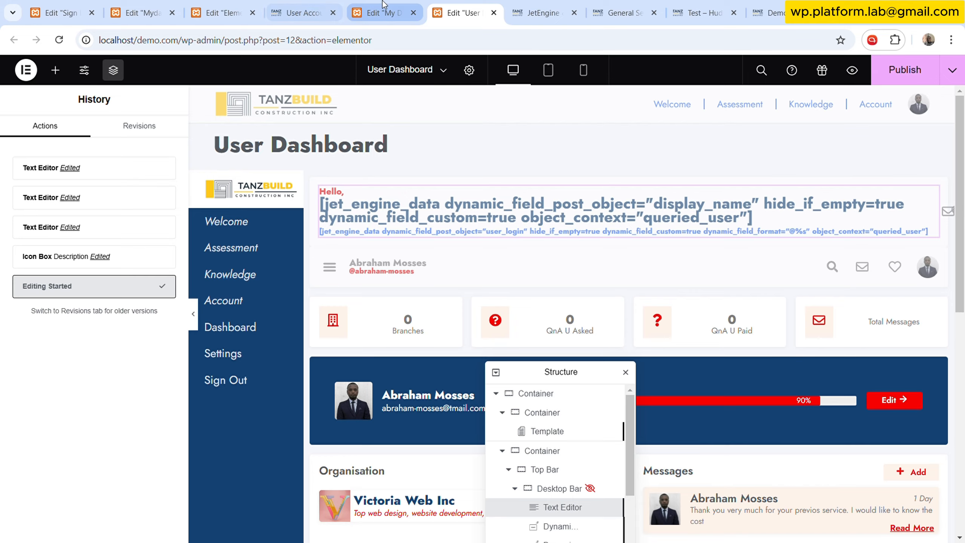
left_click(311, 5)
key("ctrl+shift+Tab")
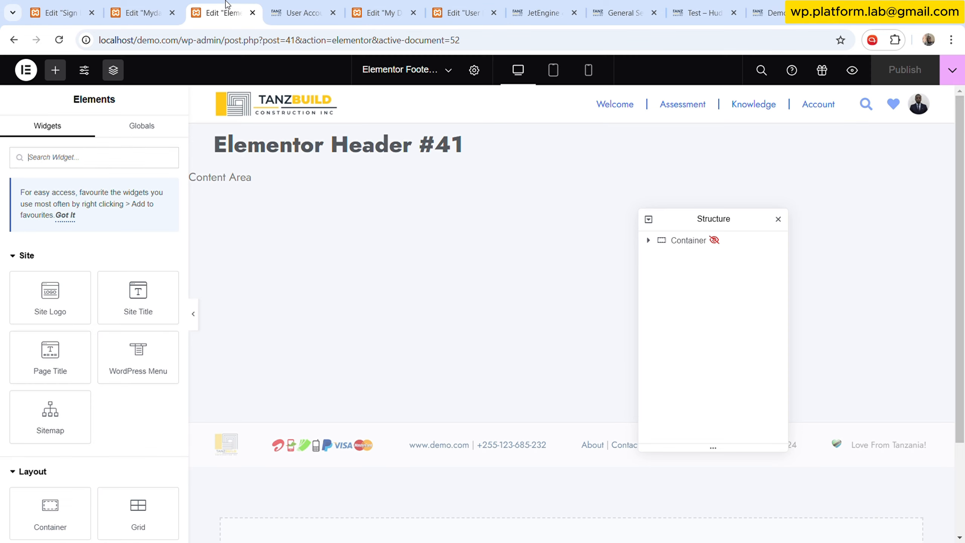
left_click(387, 5)
- Increase the inner content container's column and row gaps to 15 px
left_click(669, 318)
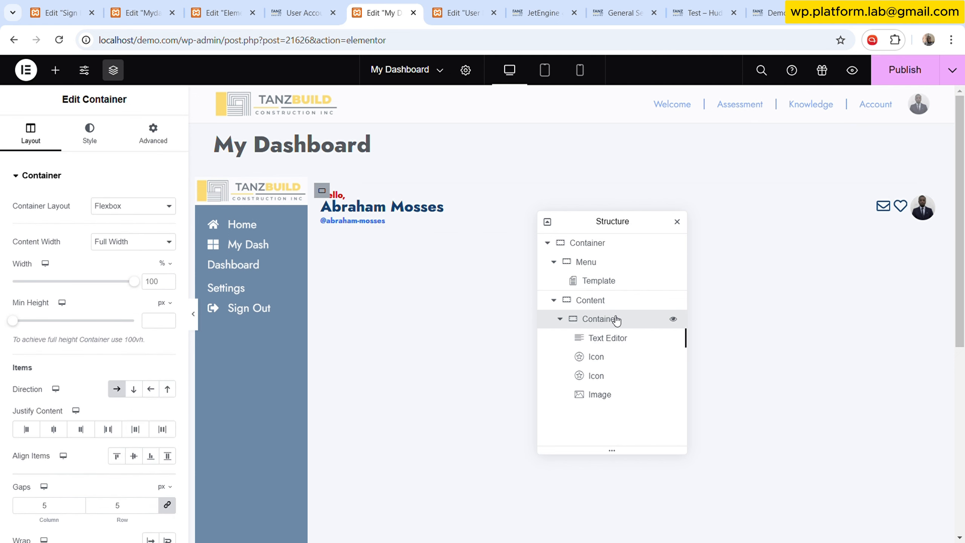
scroll(103, 471, "down", 2)
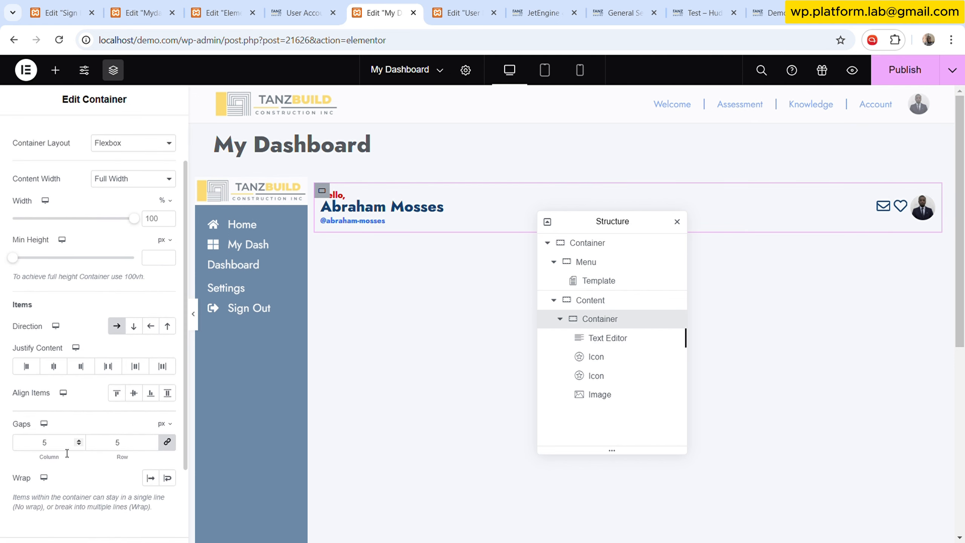
left_click(81, 442)
left_click(81, 442)
left_click(80, 441)
left_click(81, 441)
left_click(80, 441)
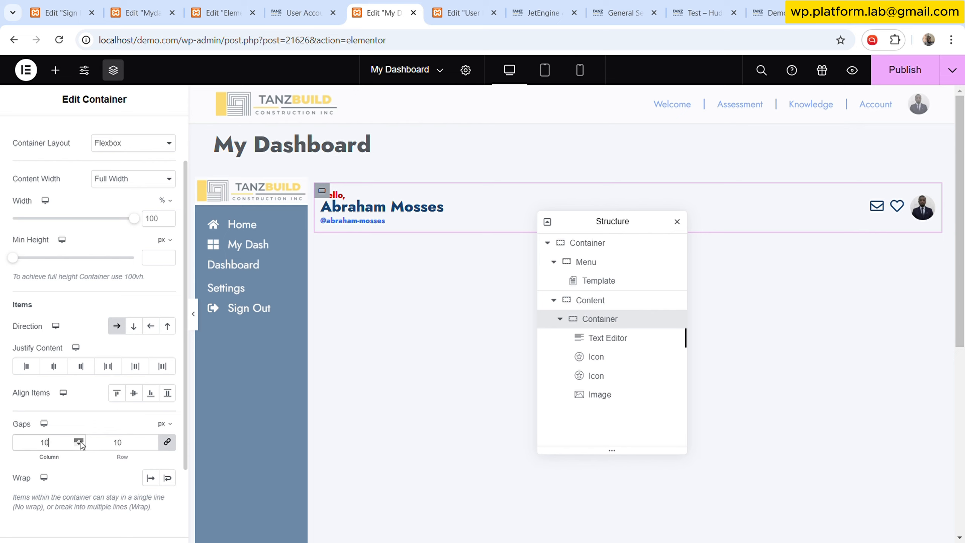
left_click(80, 441)
left_click(80, 440)
left_click(80, 441)
left_click(81, 440)
left_click(81, 441)
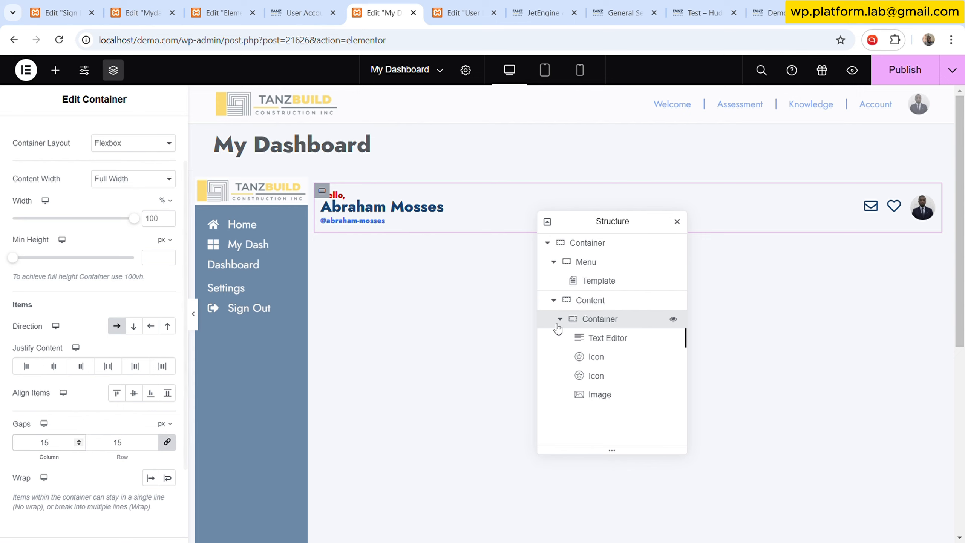
- Give the inner content container a classic background in the global White colour
left_click(611, 323)
scroll(98, 129, "up", 2)
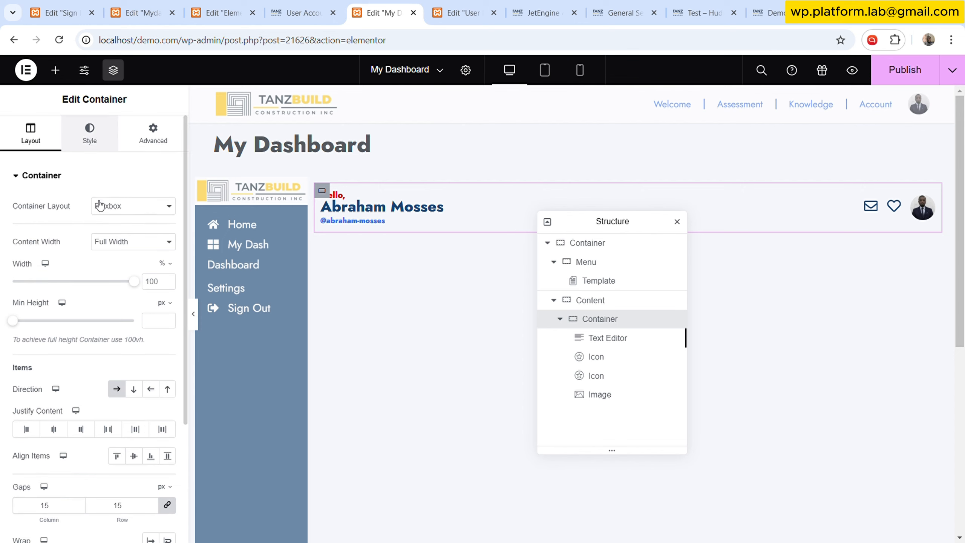
left_click(90, 133)
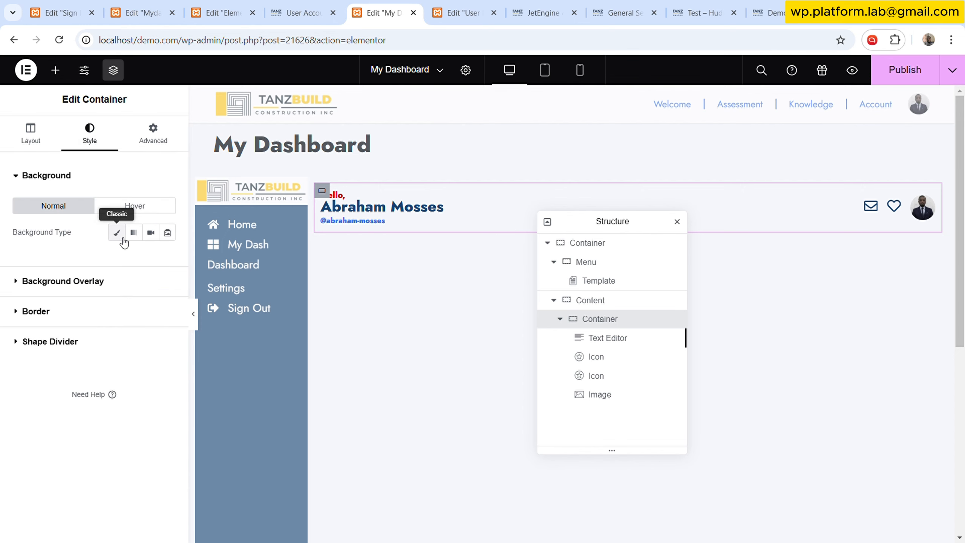
left_click(122, 238)
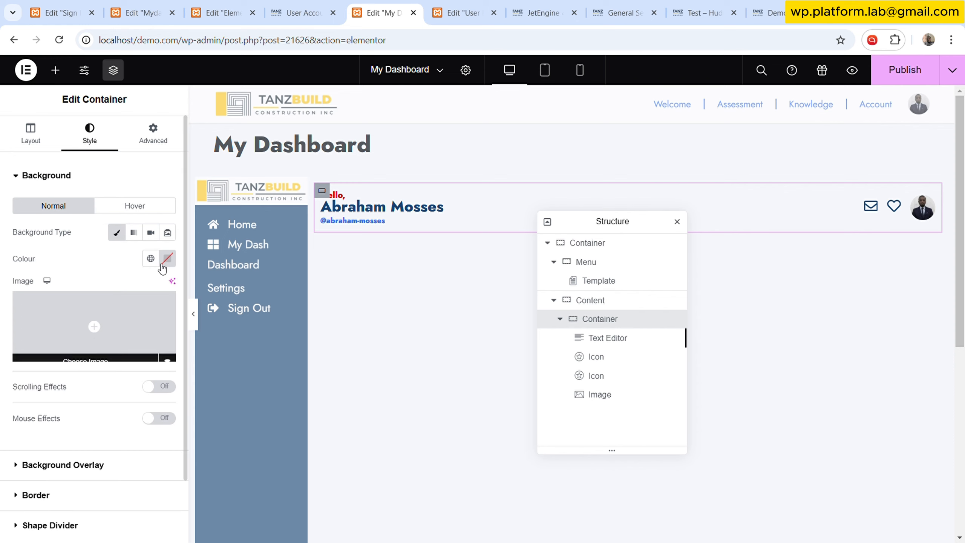
left_click(150, 259)
scroll(71, 391, "down", 5)
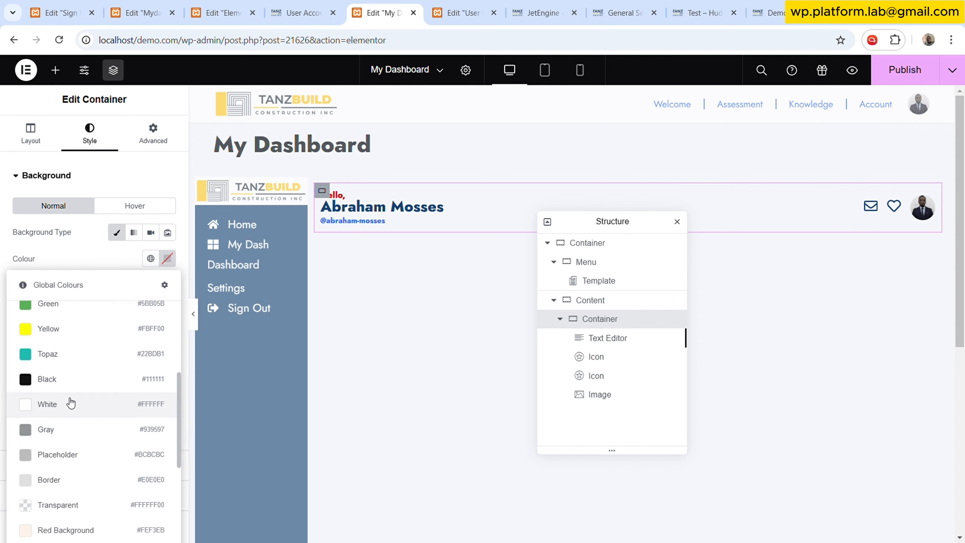
left_click(64, 402)
- Add a solid 1 px border in the global Gray Background colour to the inner content container
scroll(112, 433, "down", 2)
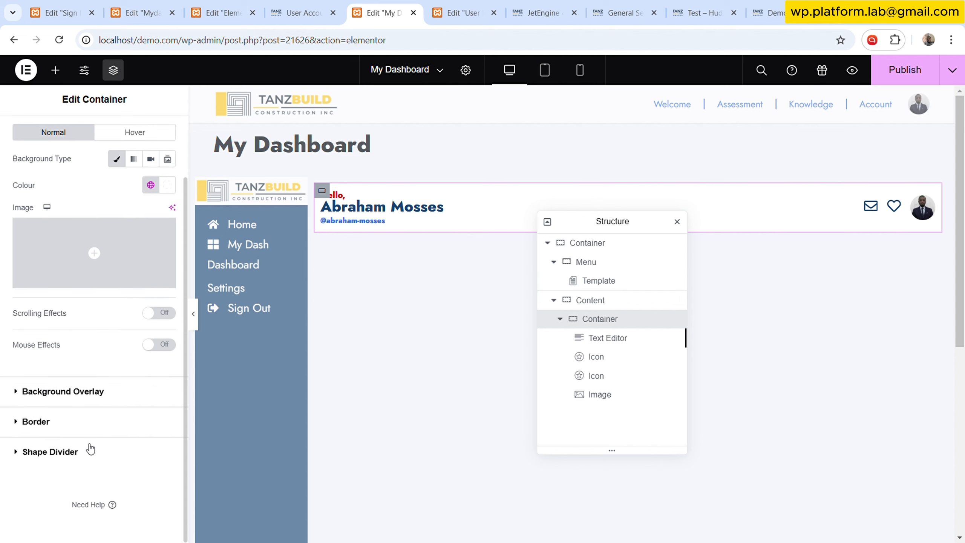
left_click(82, 428)
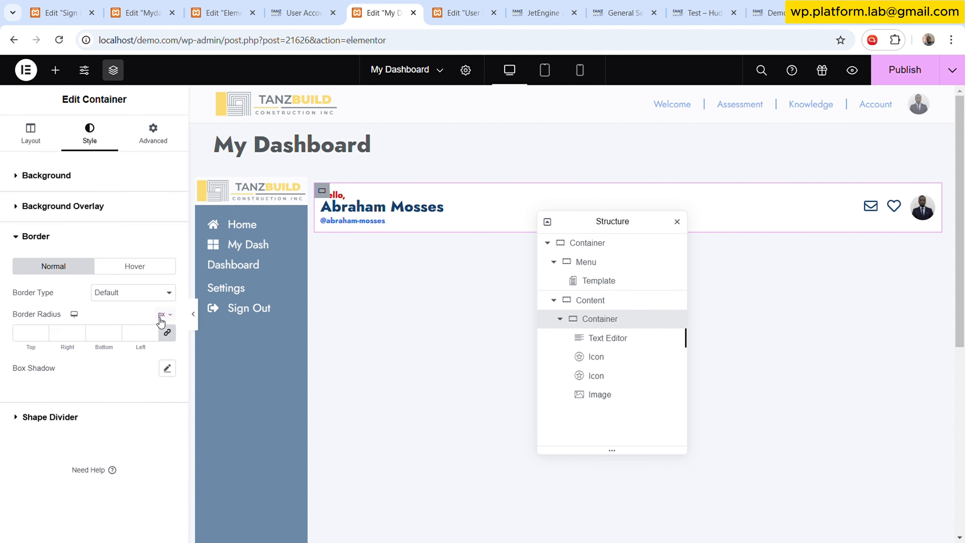
left_click(128, 338)
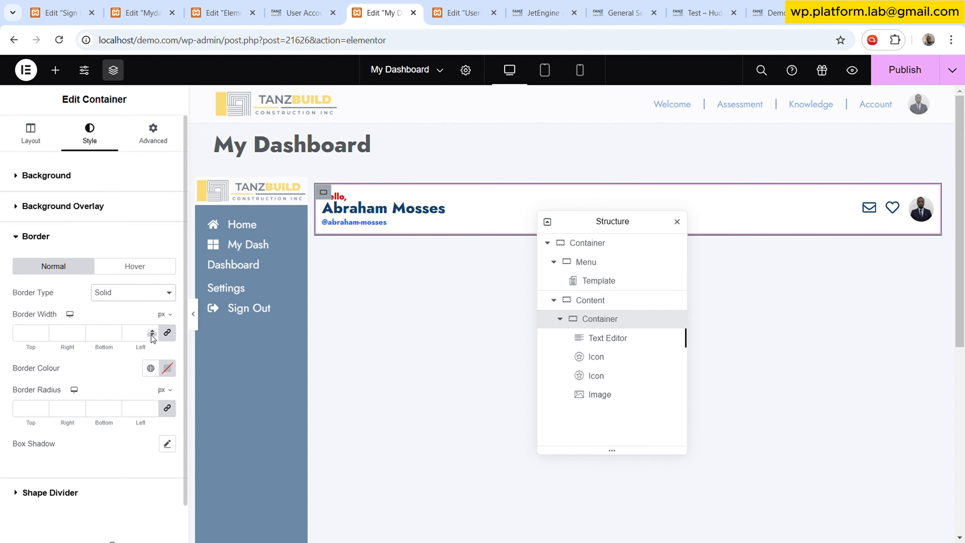
left_click(152, 335)
left_click(152, 330)
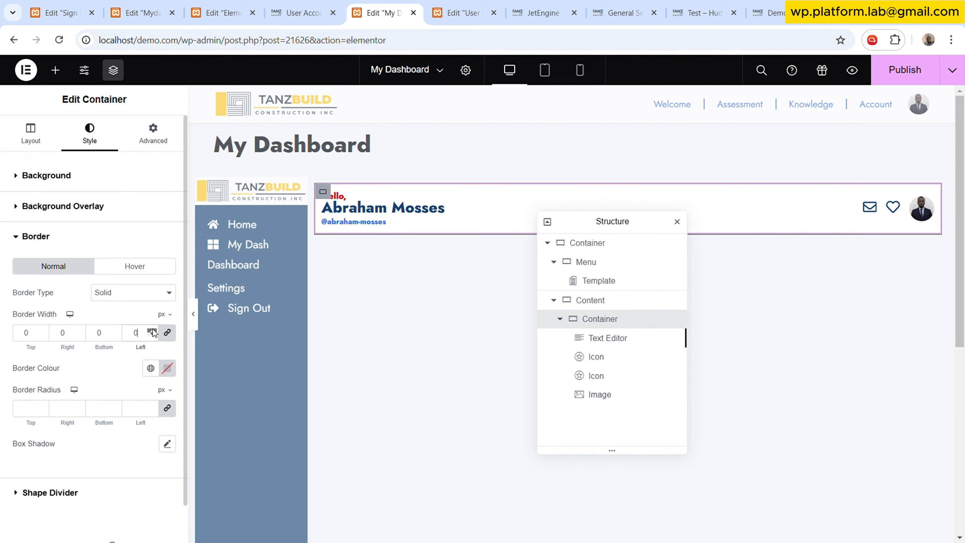
left_click(152, 331)
left_click(151, 368)
scroll(95, 285, "down", 10)
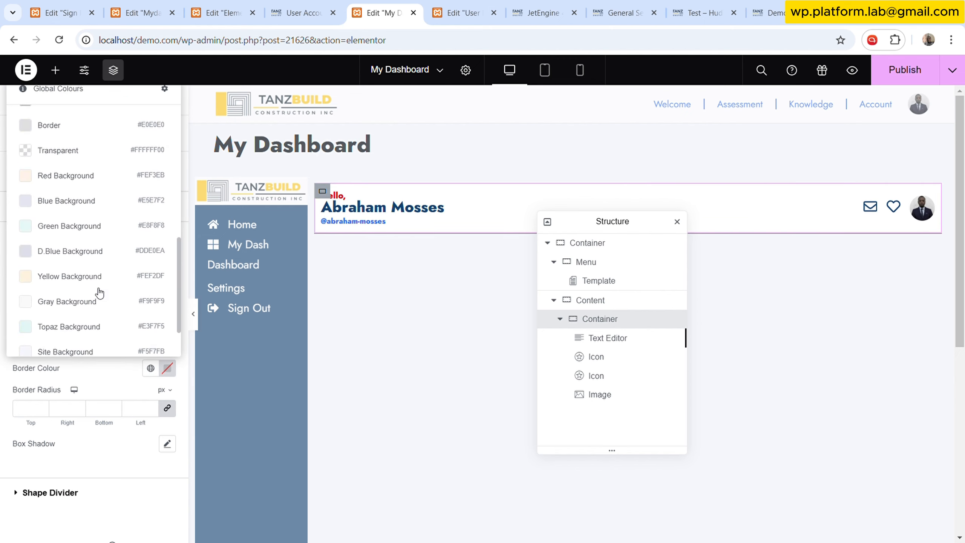
scroll(81, 259, "up", 3)
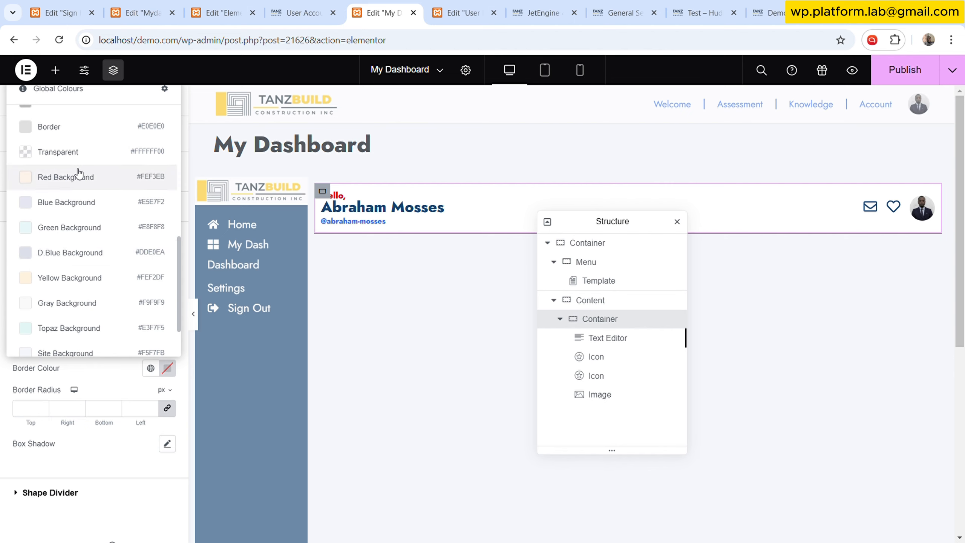
left_click(89, 302)
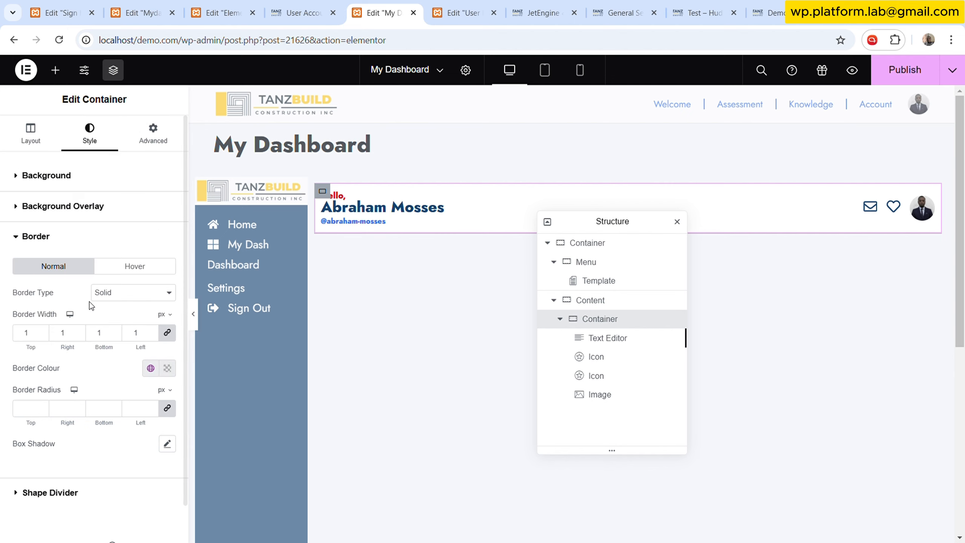
left_click(193, 314)
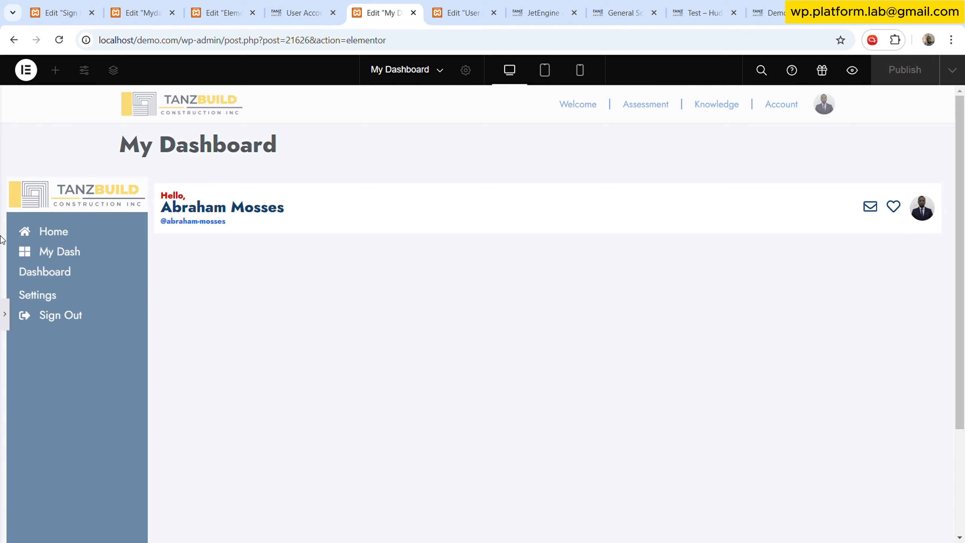
left_click(6, 310)
- Copy the Desktop Bar container on the User Dashboard page and paste its style onto My Dashboard's inner content container
key("ctrl+Tab")
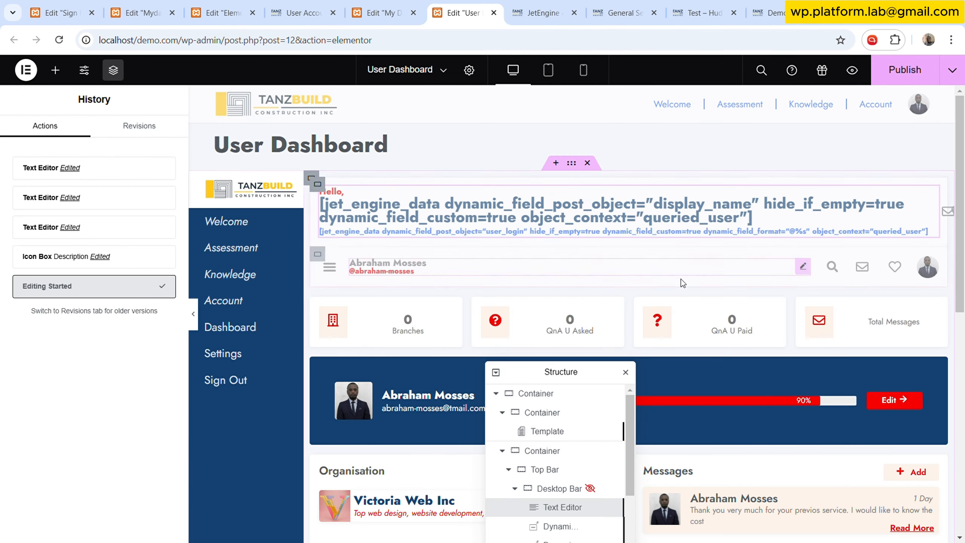
left_click_drag(559, 376, 560, 252)
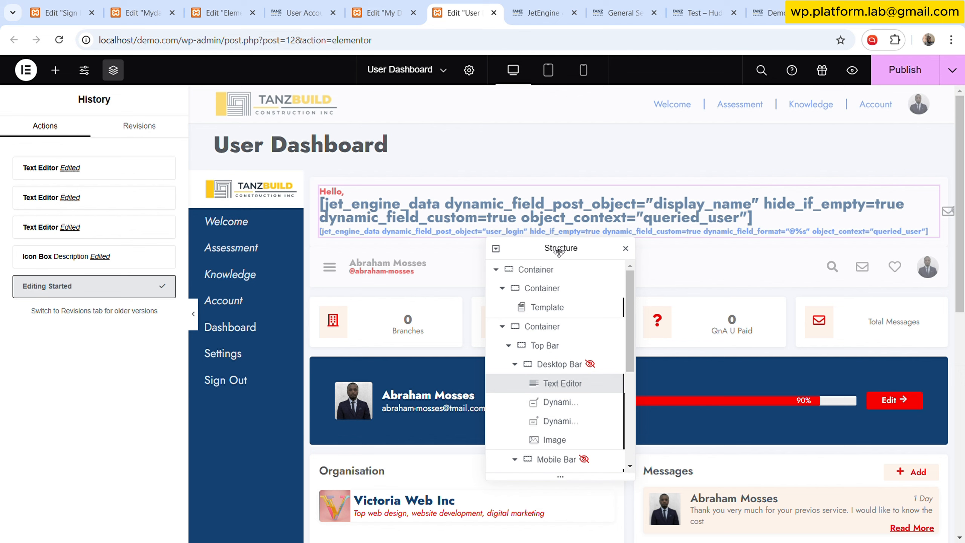
left_click(562, 365)
right_click(563, 365)
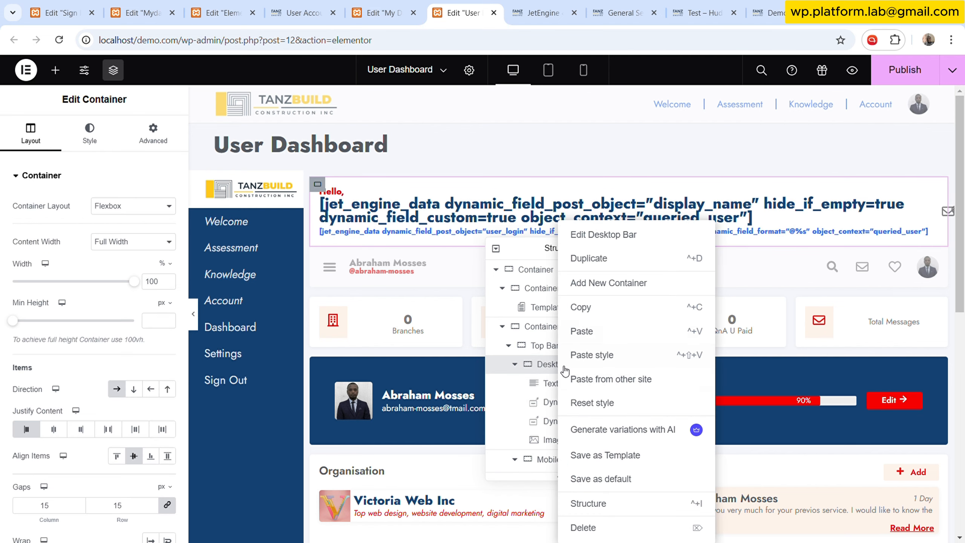
left_click(606, 307)
left_click(392, 5)
right_click(599, 320)
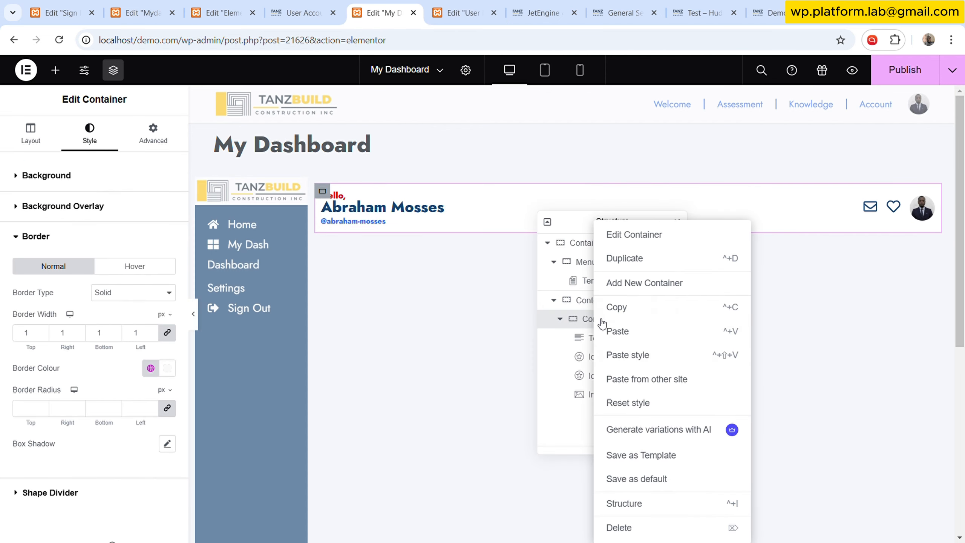
left_click(688, 356)
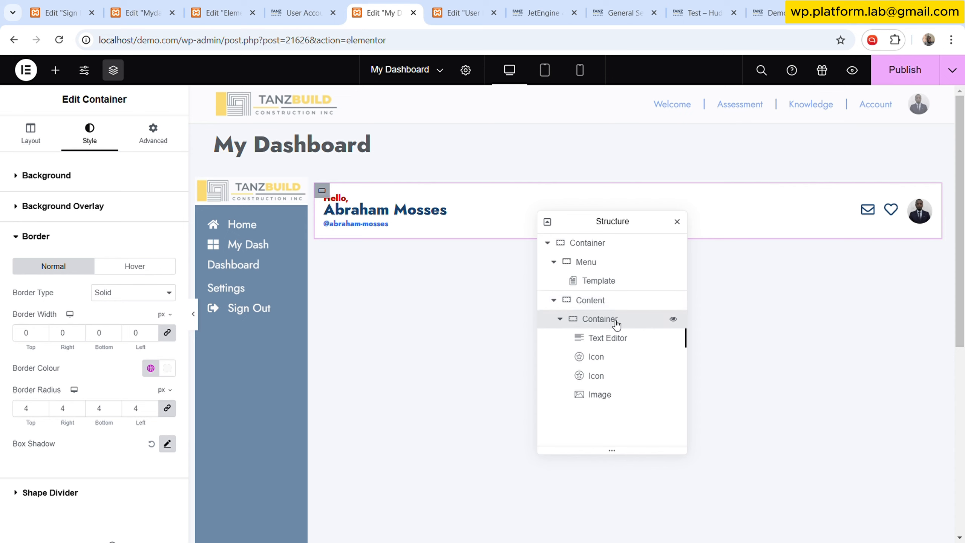
- Rename the inner content container as Desktop
double_click(603, 324)
type("Desktop")
- Enable Dynamic Visibility on the Desktop container, hiding the element when the condition Is mobile device is met
left_click(179, 132)
scroll(122, 304, "down", 3)
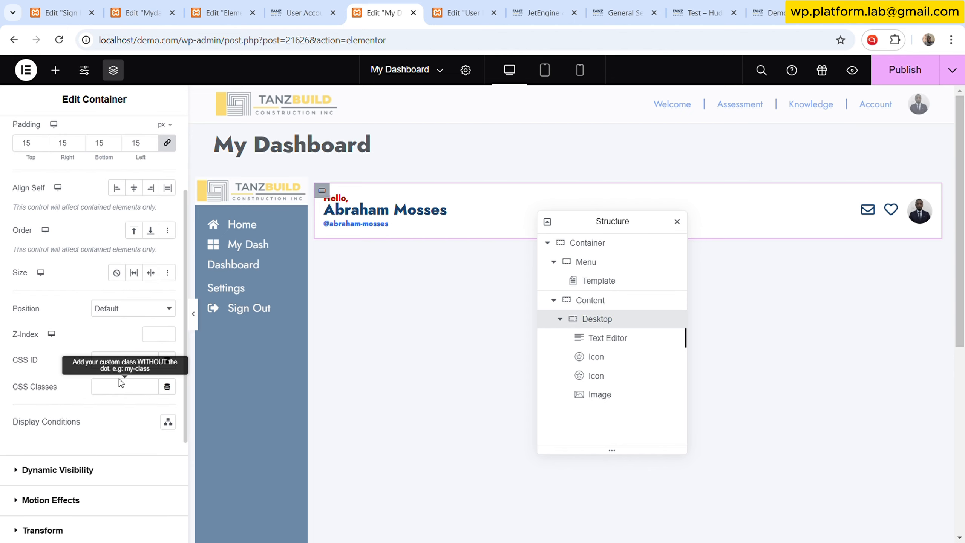
left_click(72, 468)
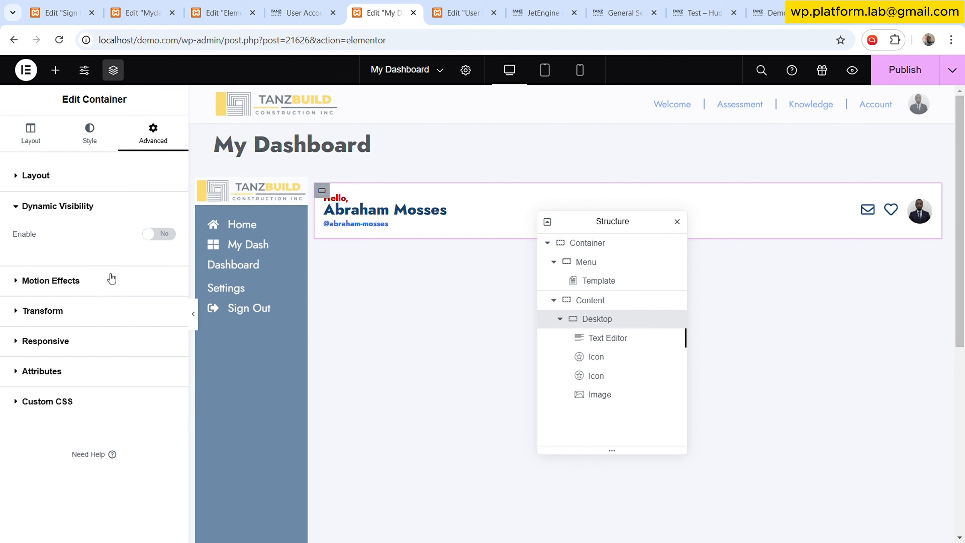
left_click(162, 235)
left_click(104, 317)
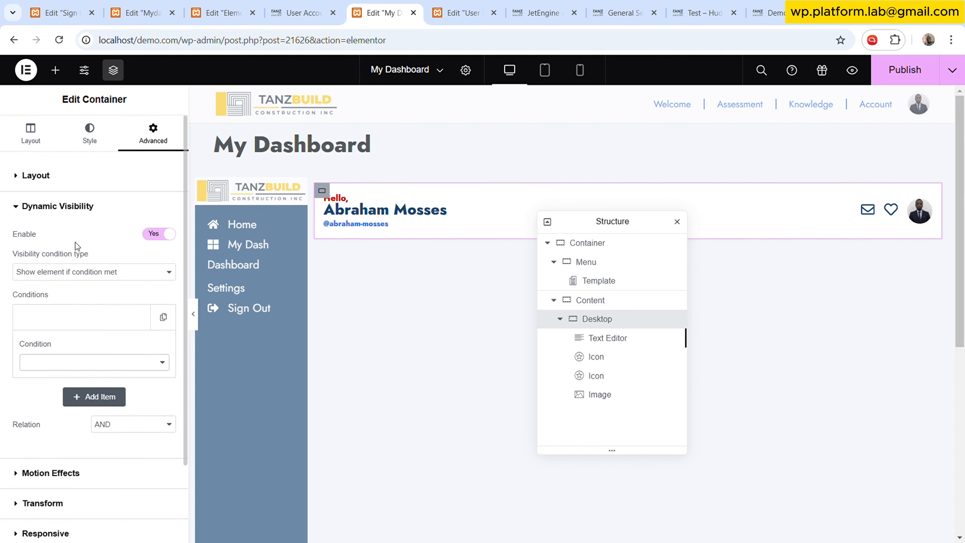
left_click(74, 221)
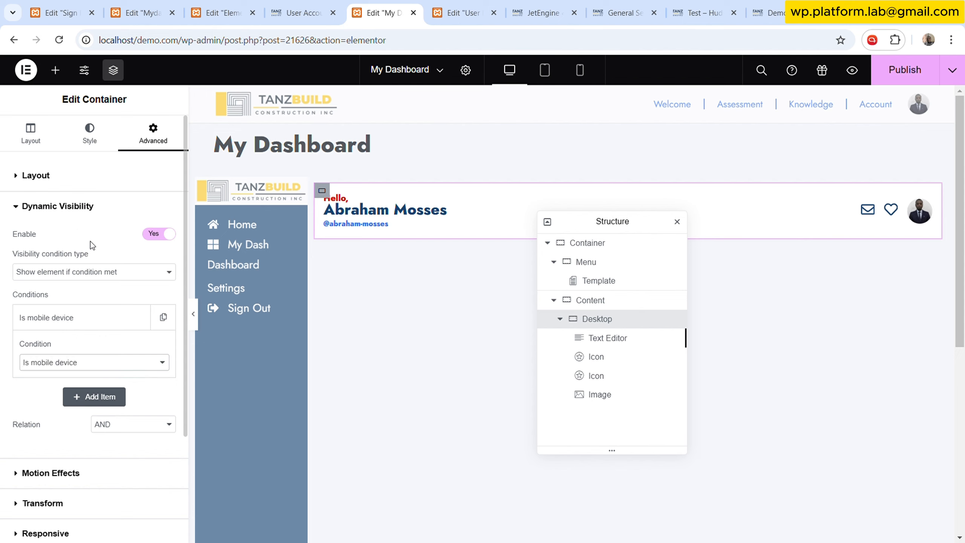
left_click(90, 298)
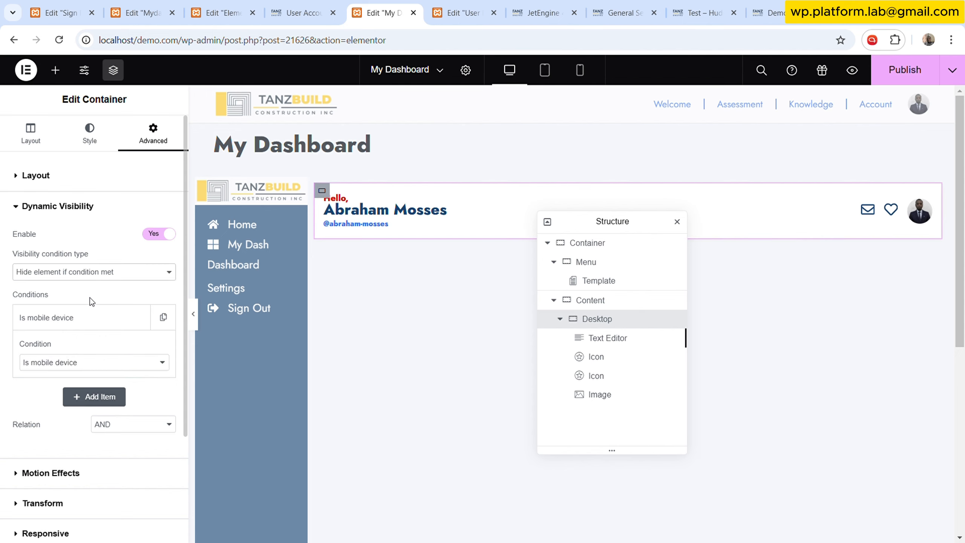
left_click(88, 138)
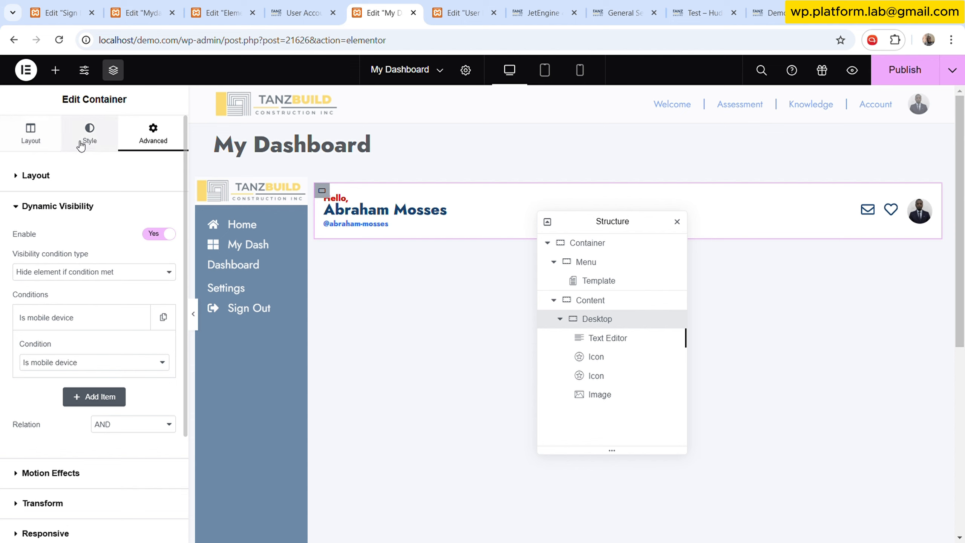
left_click(44, 147)
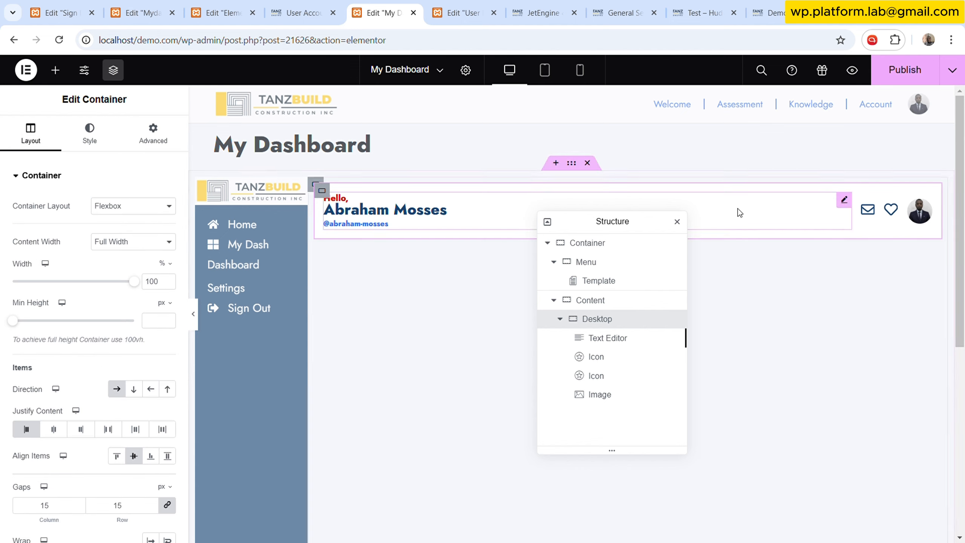
- Duplicate the Desktop container inside the Content container
left_click(462, 12)
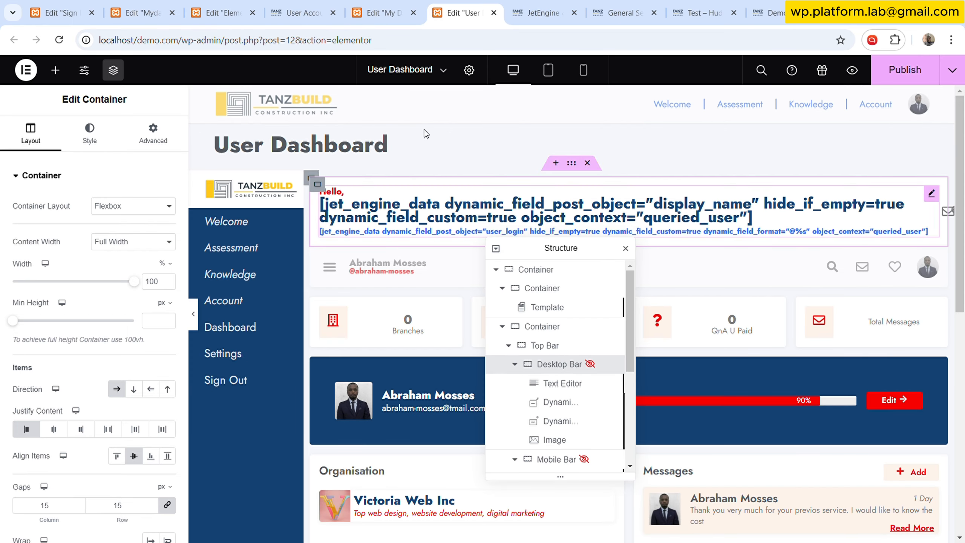
left_click(382, 12)
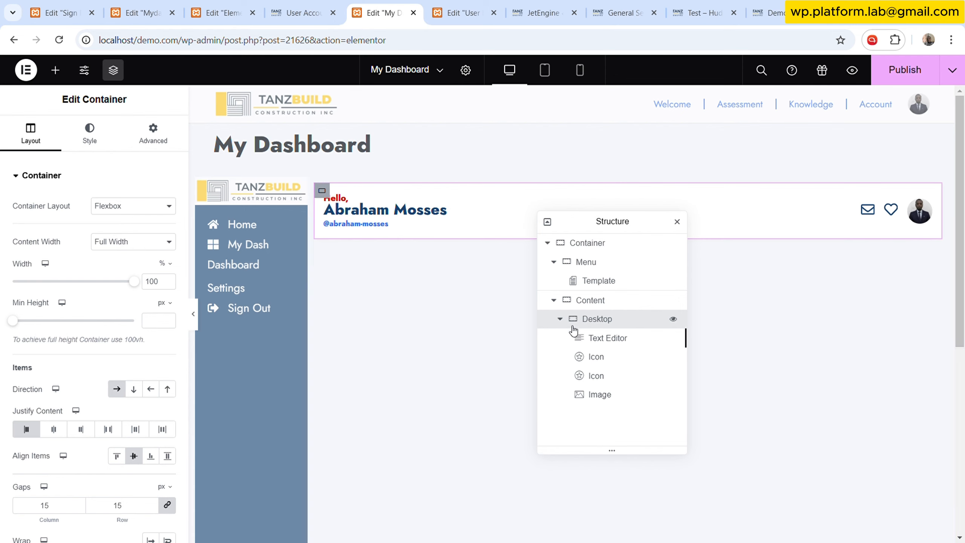
left_click(559, 319)
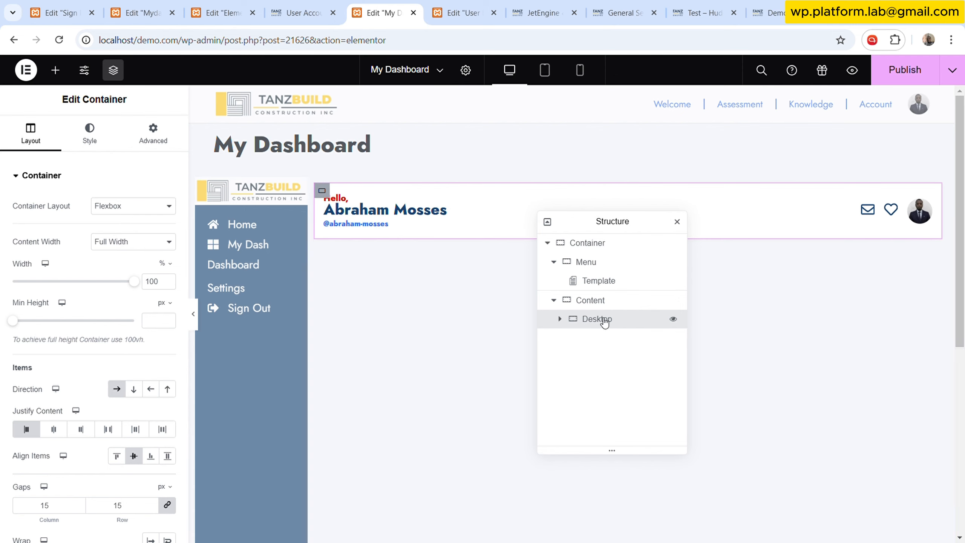
right_click(605, 322)
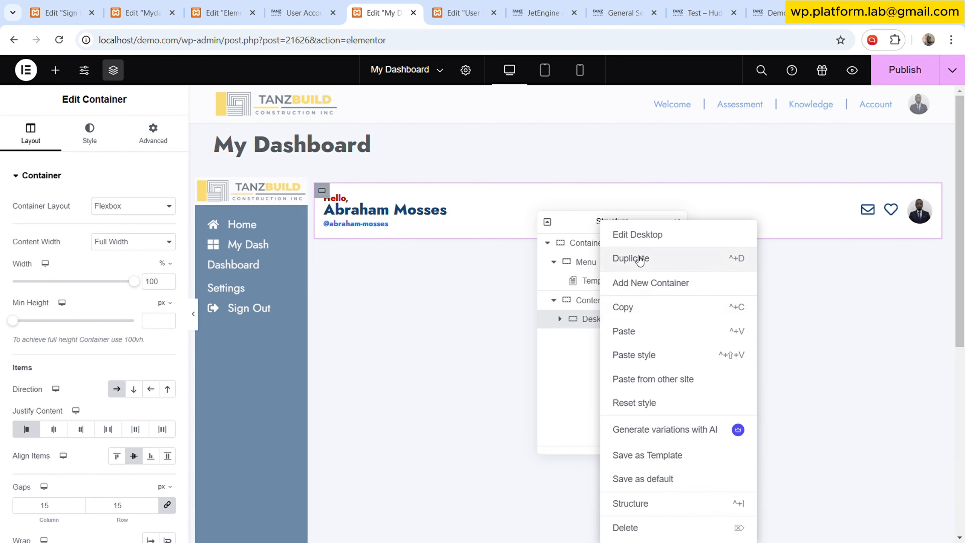
key("ctrl+d")
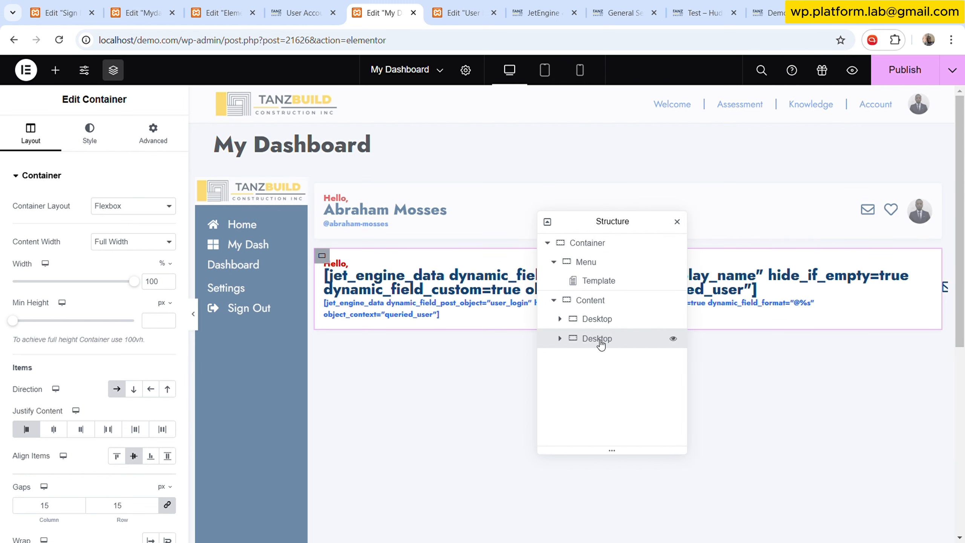
- Publish the My Dashboard page and reload the editor
left_click(912, 86)
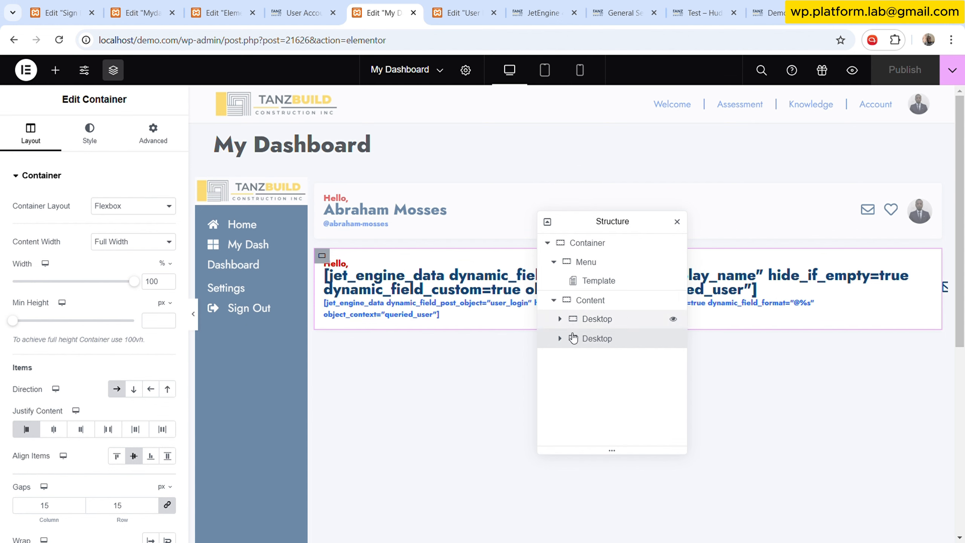
left_click(59, 40)
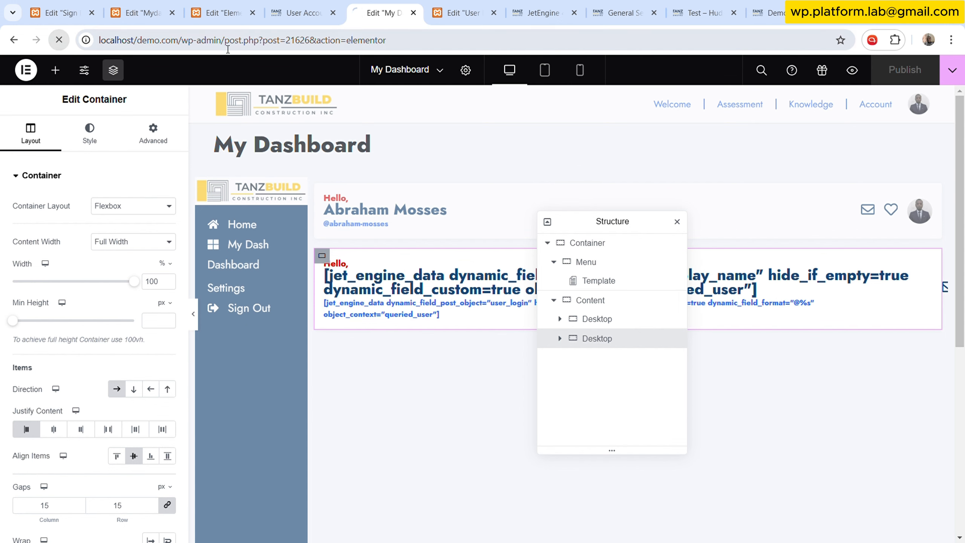
- Open the Elementor popup templates list in the WordPress admin
left_click(322, 6)
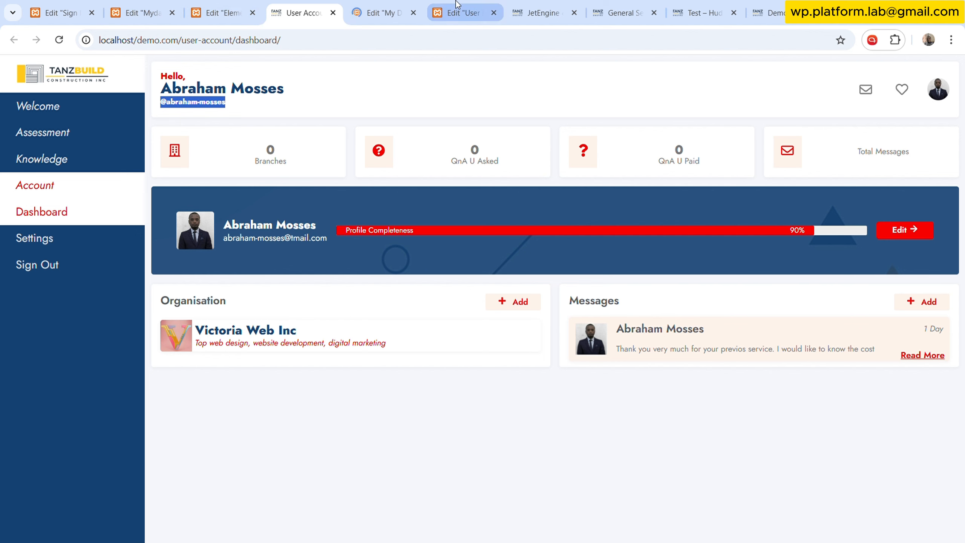
left_click(530, 4)
scroll(99, 304, "up", 5)
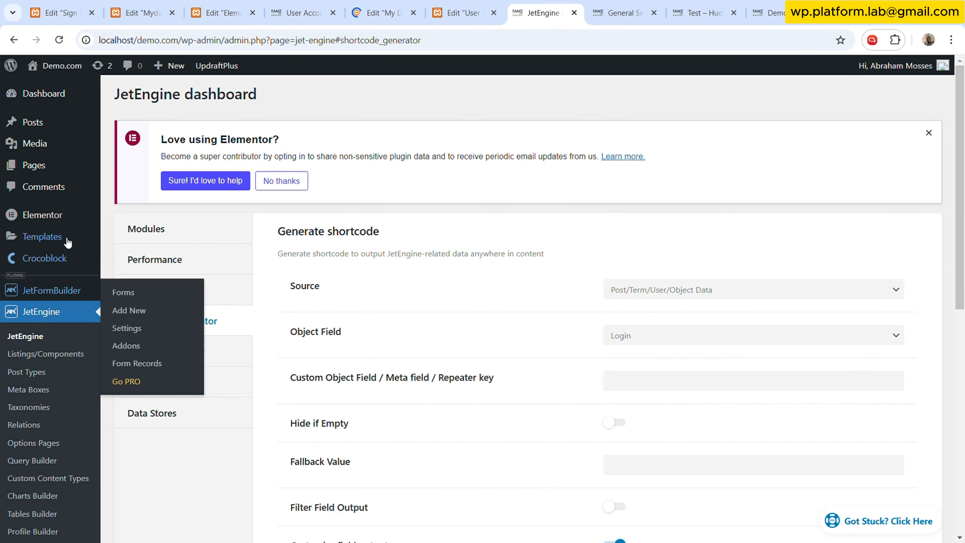
left_click(125, 256)
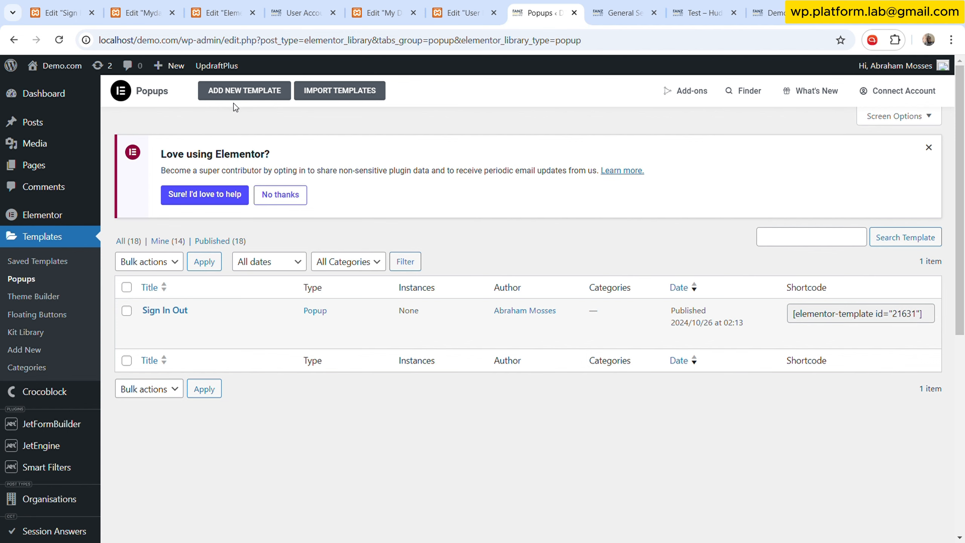
- Create a new popup template named Mydash Side Menu PopUp
left_click(245, 95)
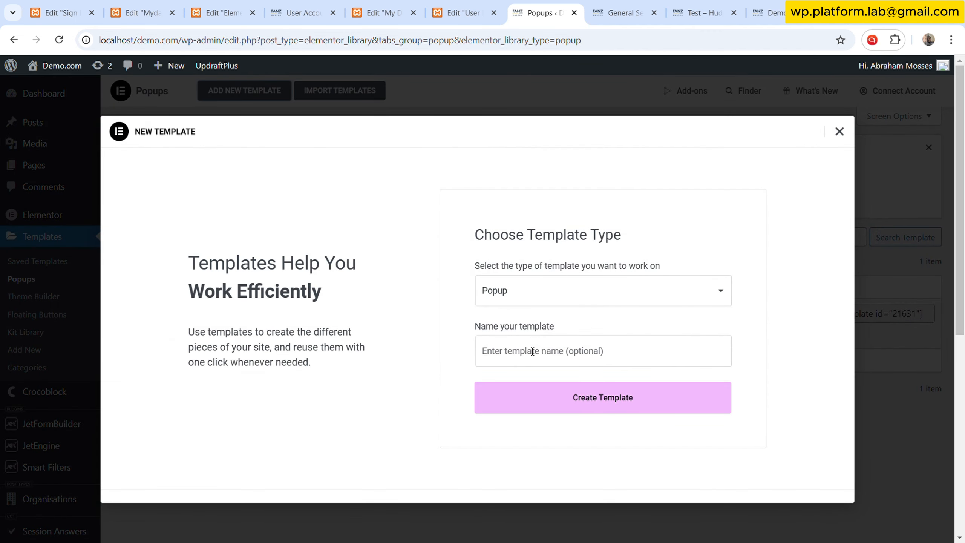
left_click(532, 352)
type("Mydash Side Menu PopUp")
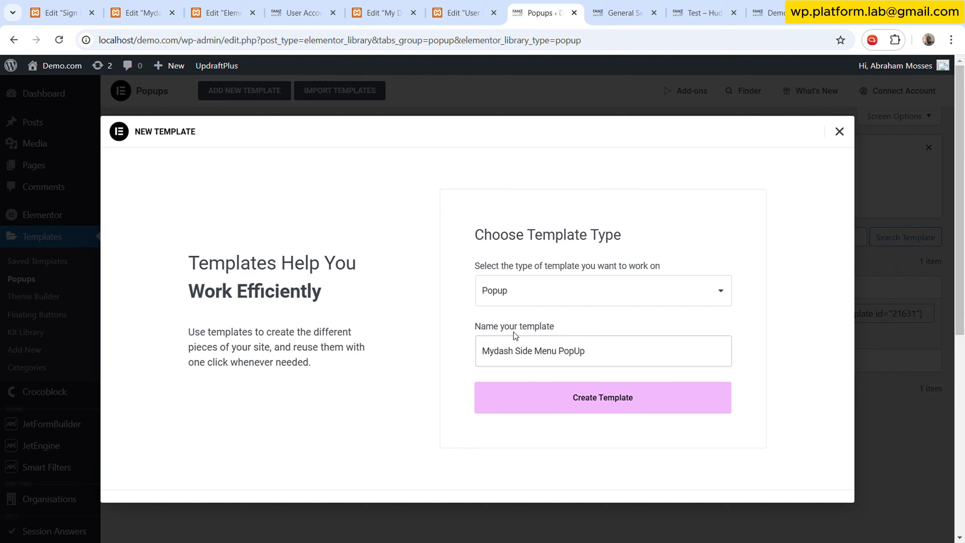
left_click(563, 389)
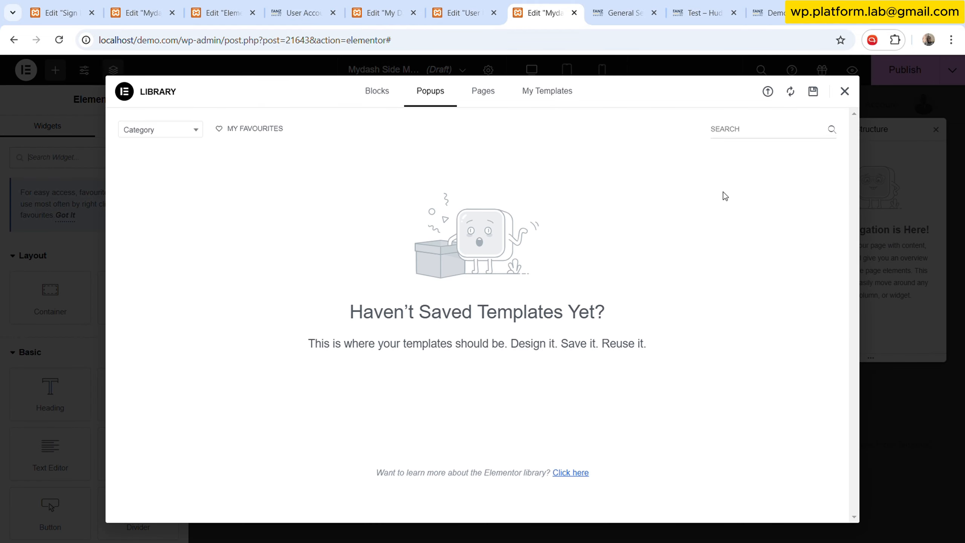
- Add a Template widget to the popup and choose the Mydash Menu Side Dar template
left_click(843, 92)
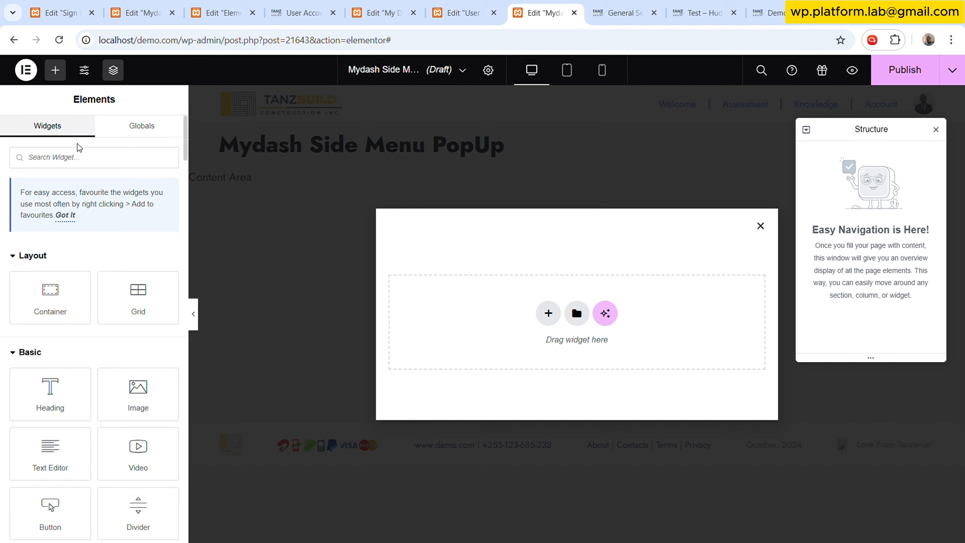
type("templ")
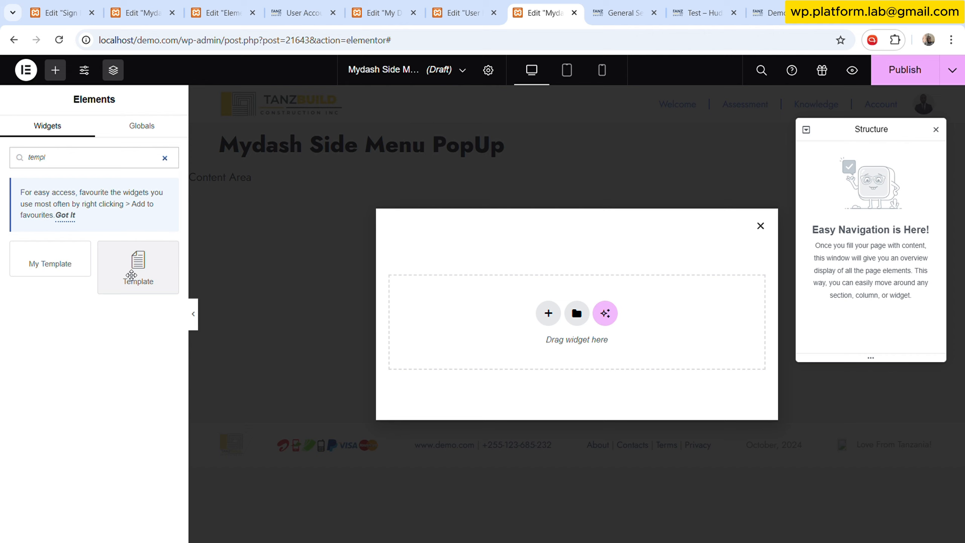
left_click_drag(133, 268, 511, 333)
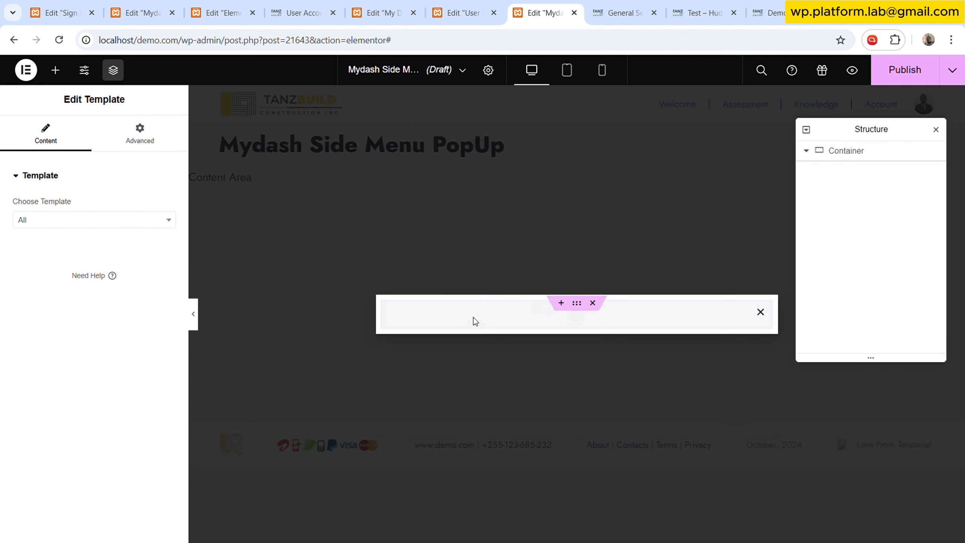
left_click(121, 225)
type("sid")
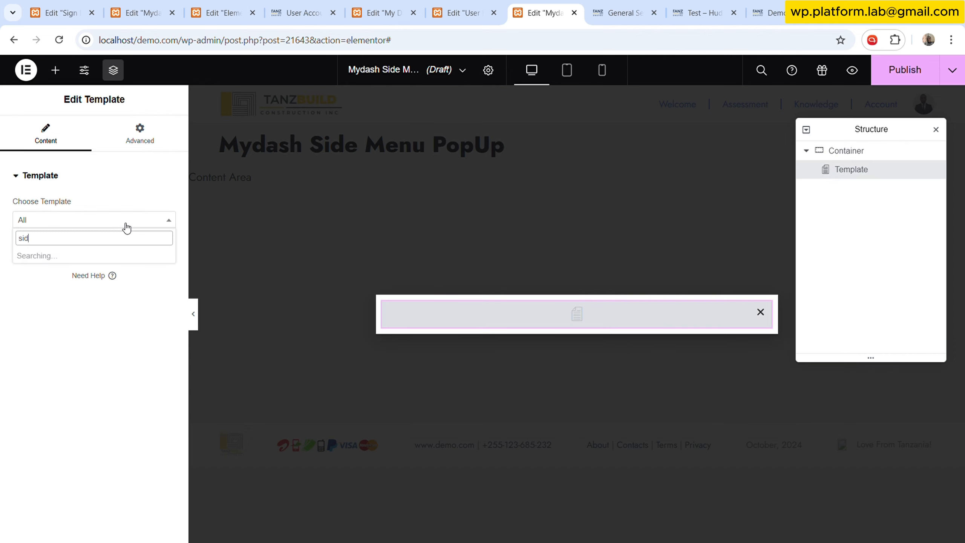
type("e")
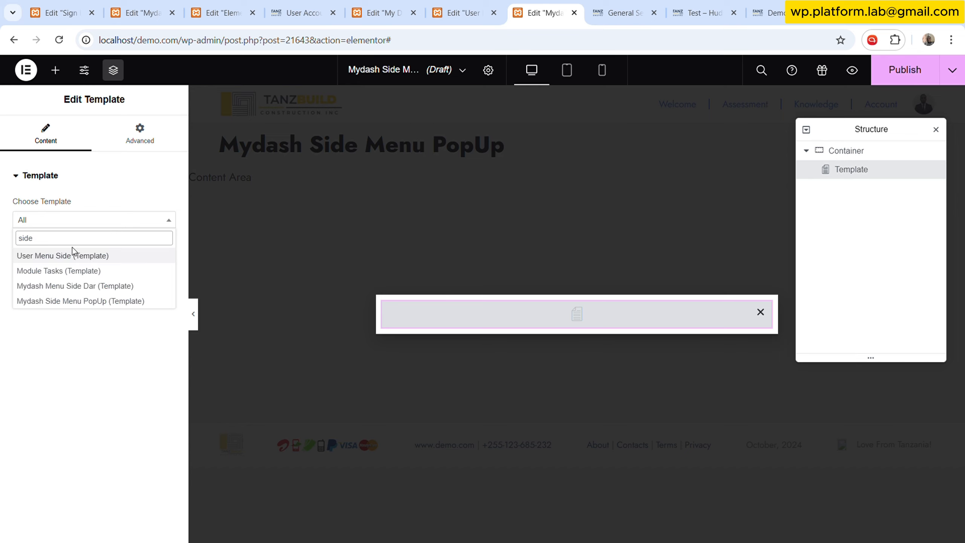
left_click(64, 286)
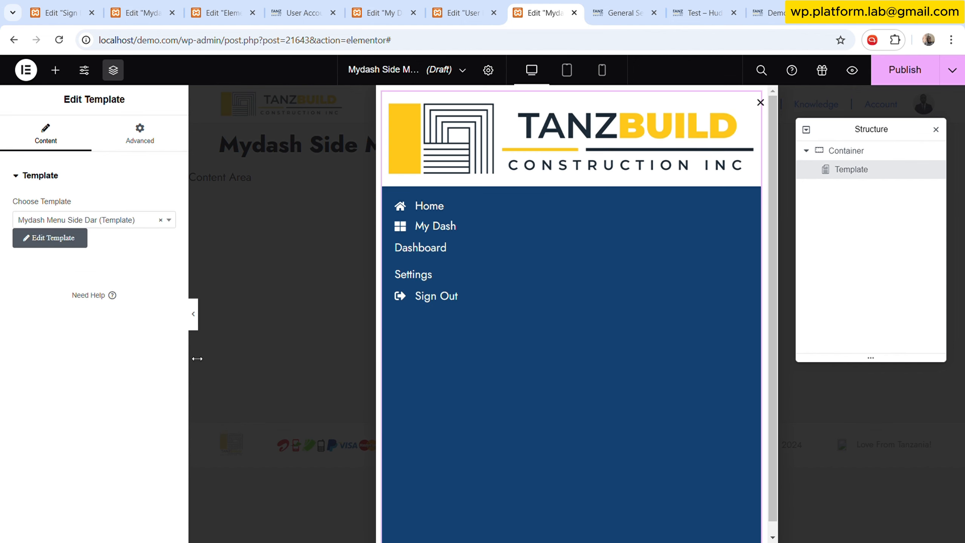
- Set the popup's container padding to 0 on all sides
left_click(820, 151)
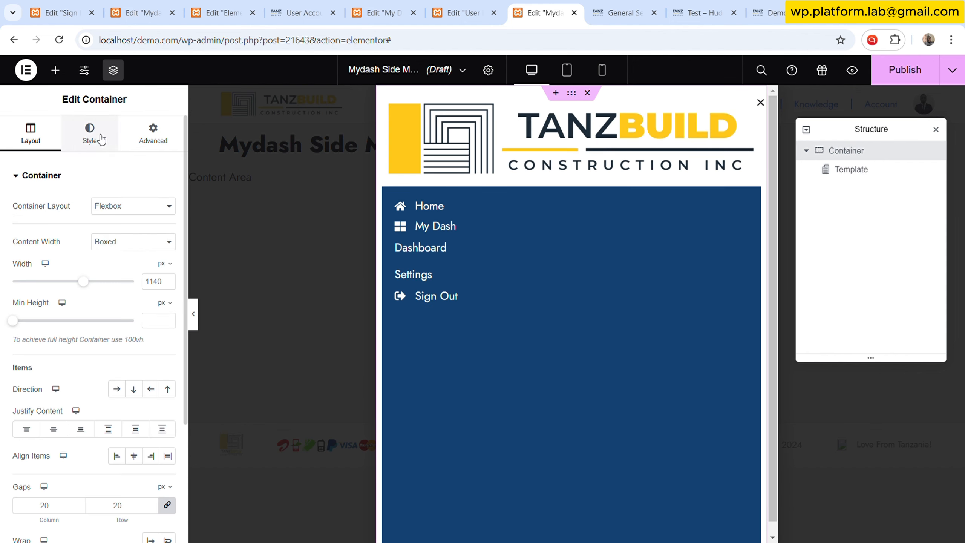
left_click(141, 137)
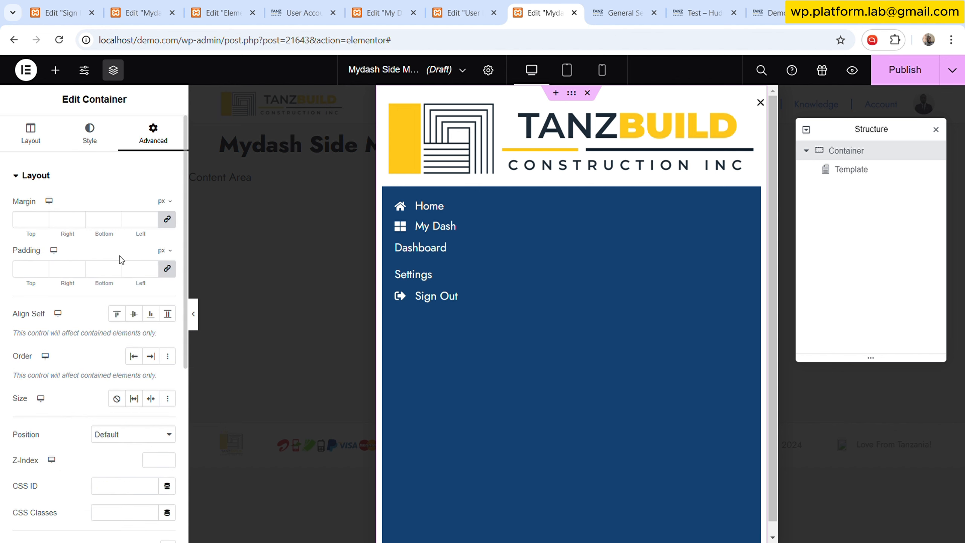
left_click(138, 272)
type("0")
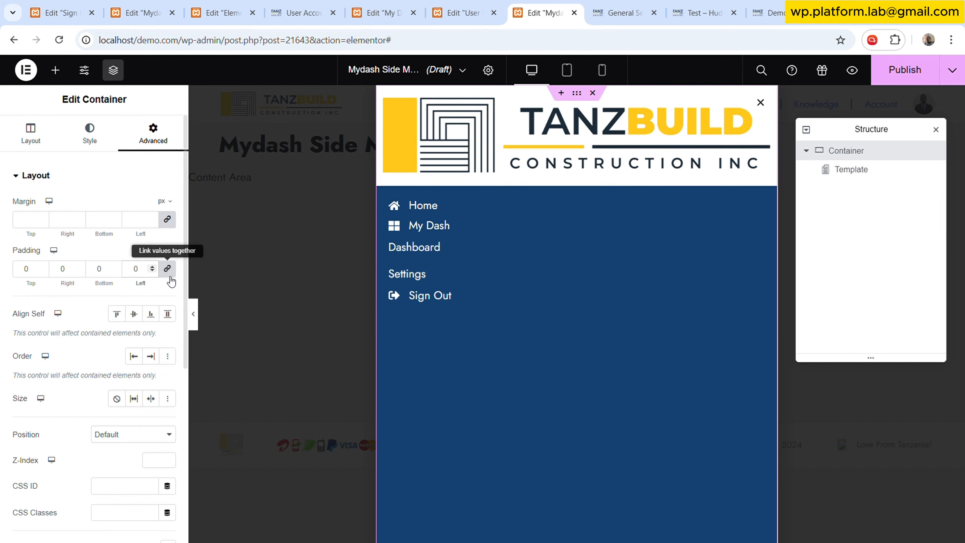
left_click(31, 132)
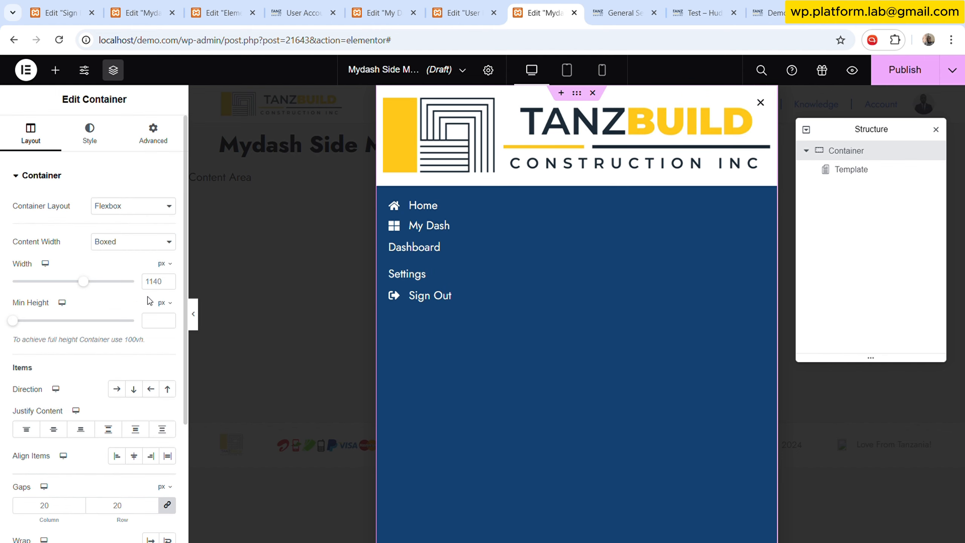
- Set the popup container's minimum height to 100 vh and its content width to Full Width
left_click(159, 302)
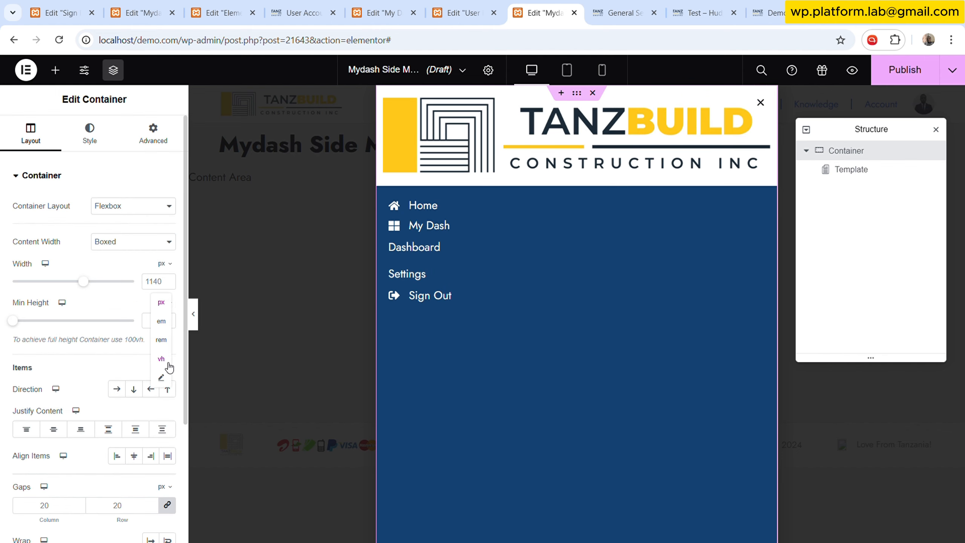
left_click(164, 350)
left_click(149, 314)
type("10")
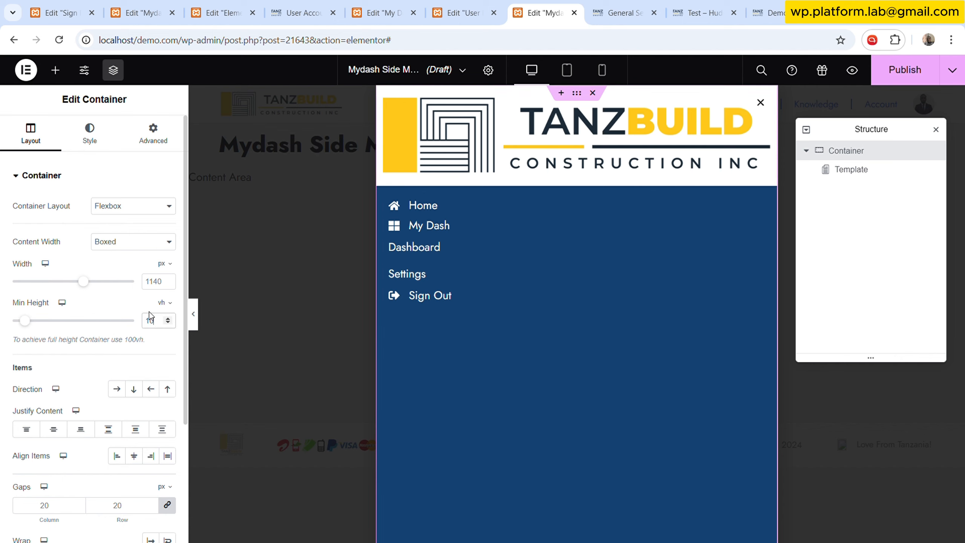
type("0")
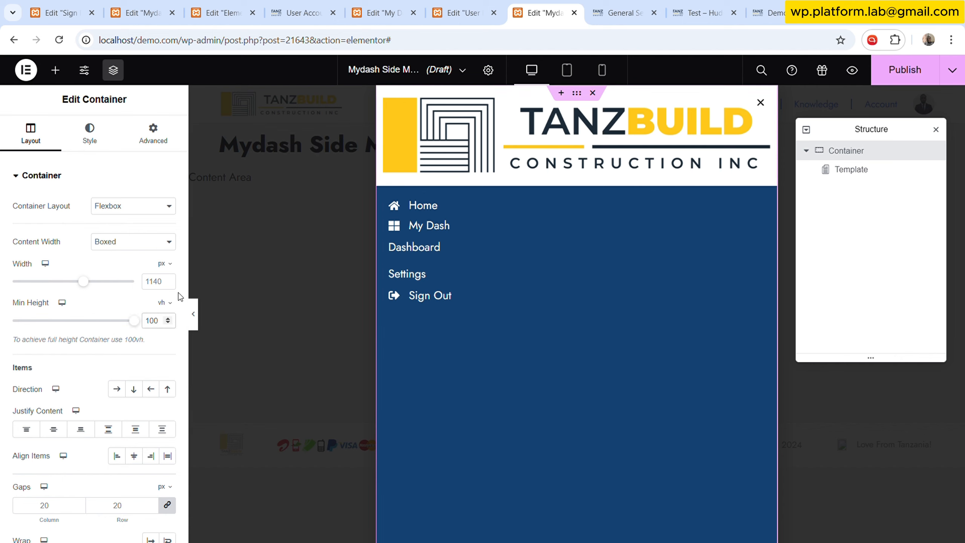
left_click(127, 274)
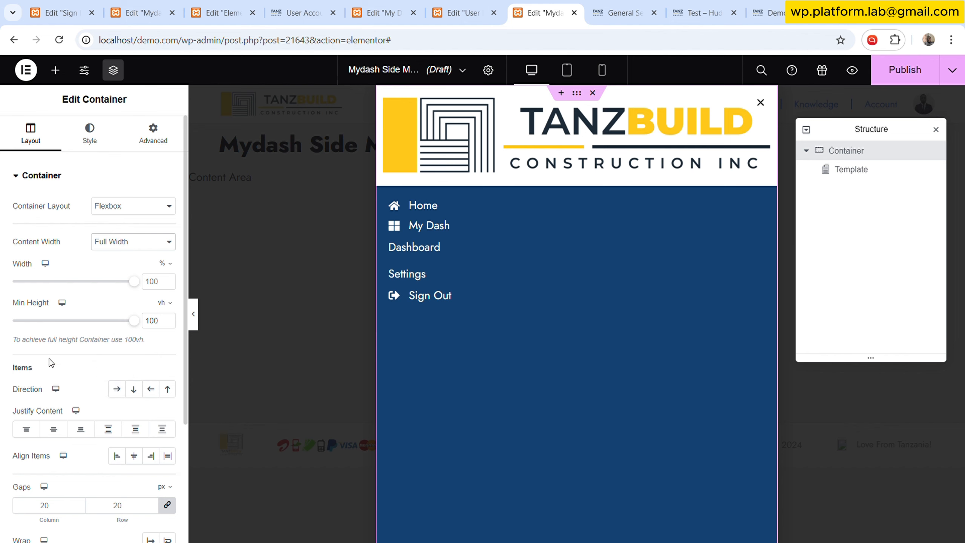
- In the popup settings, align the popup horizontally to the left and set its width to 70 vw
left_click(489, 73)
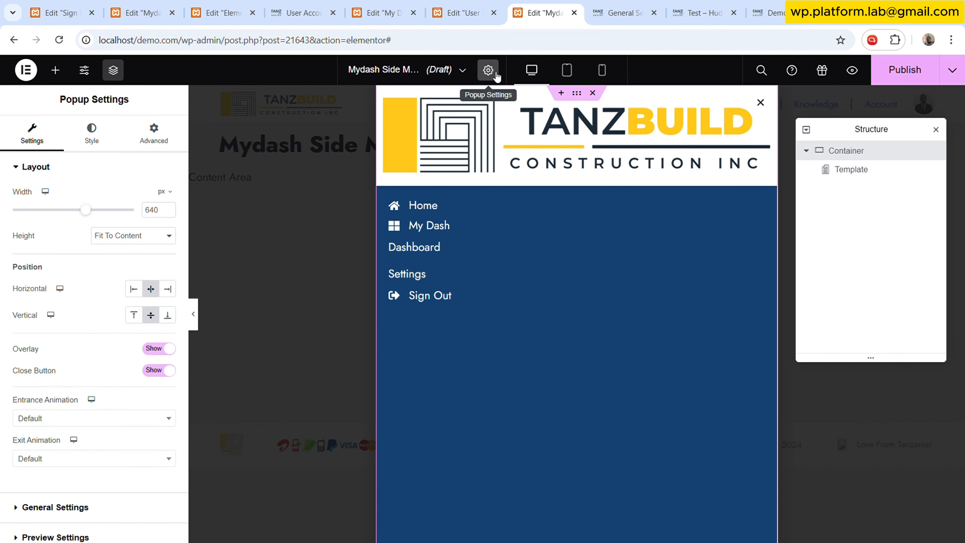
left_click(138, 292)
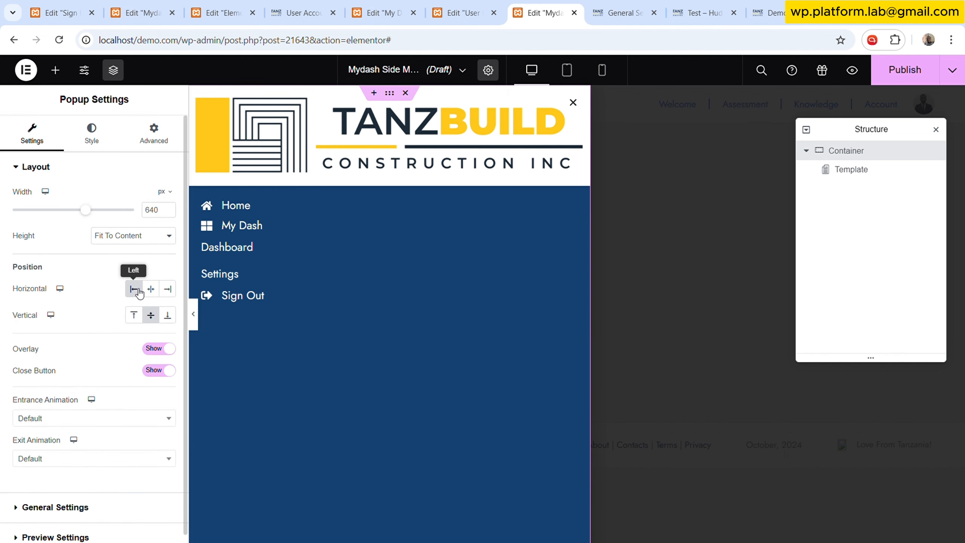
left_click(163, 190)
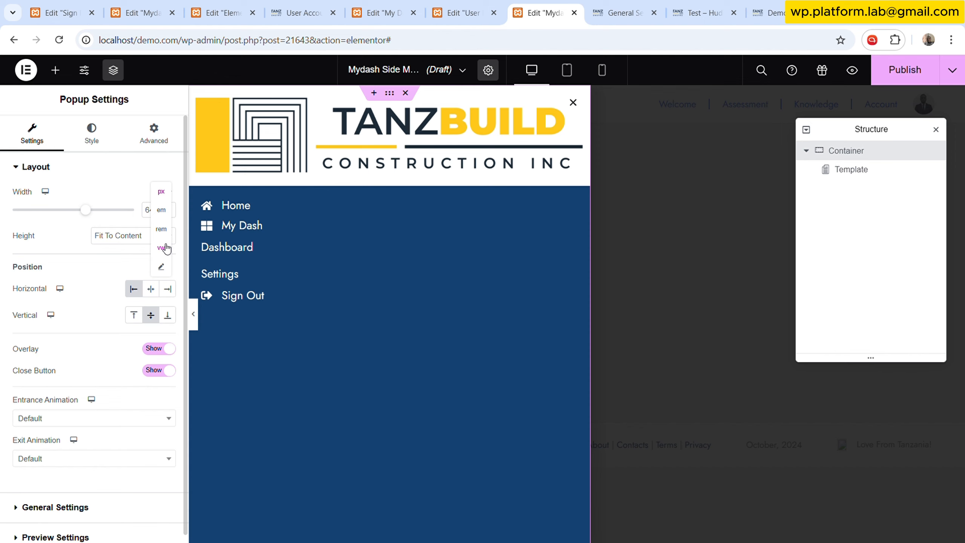
left_click(163, 248)
left_click_drag(138, 213, 95, 213)
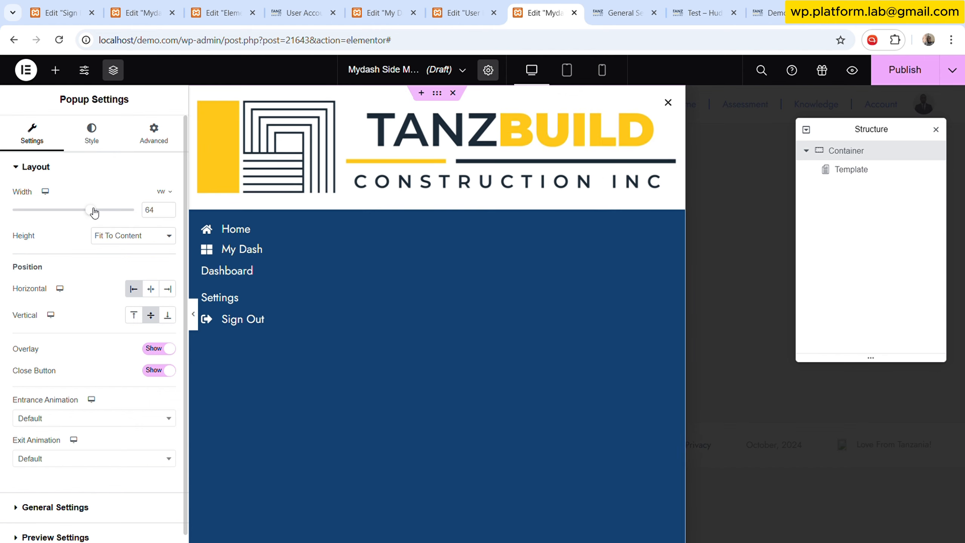
left_click_drag(94, 212, 96, 213)
left_click(167, 208)
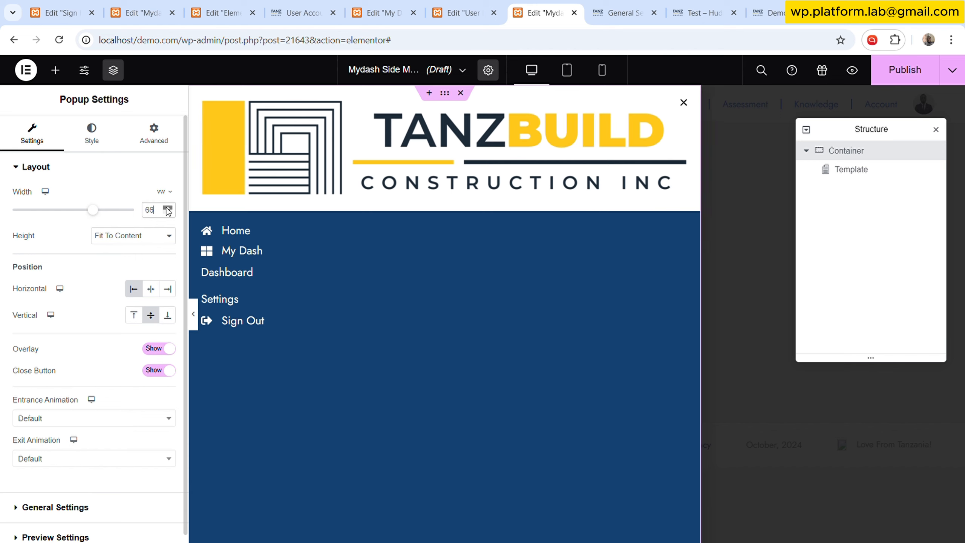
left_click(167, 208)
left_click(168, 209)
left_click(168, 208)
left_click(167, 208)
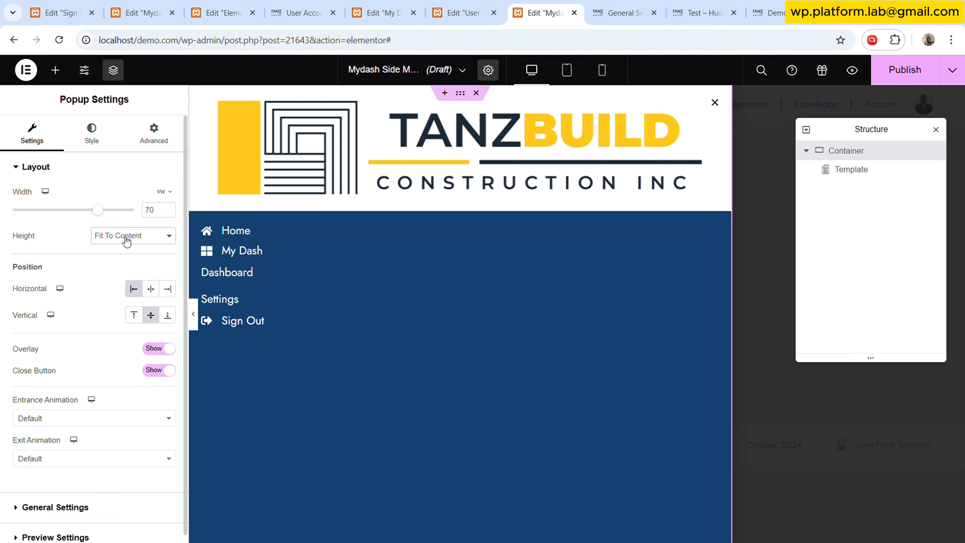
- Set the popup height to Fit To Screen and check it in mobile view
left_click(117, 267)
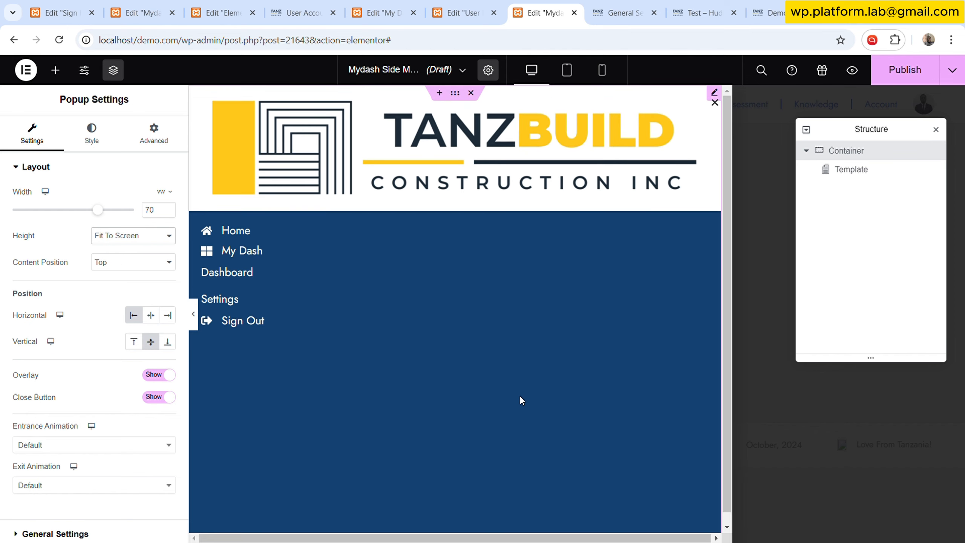
left_click(602, 71)
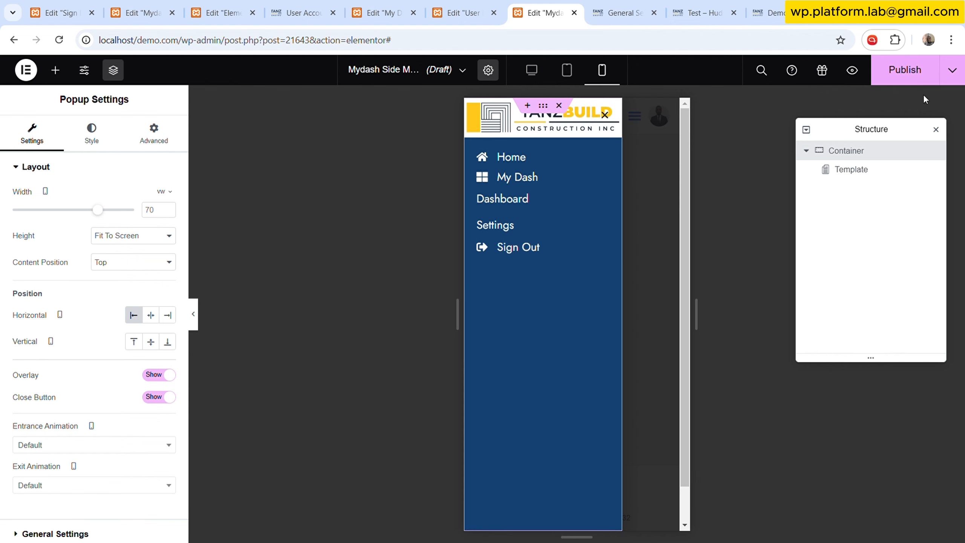
- Save and close the popup without adding display conditions
left_click(911, 71)
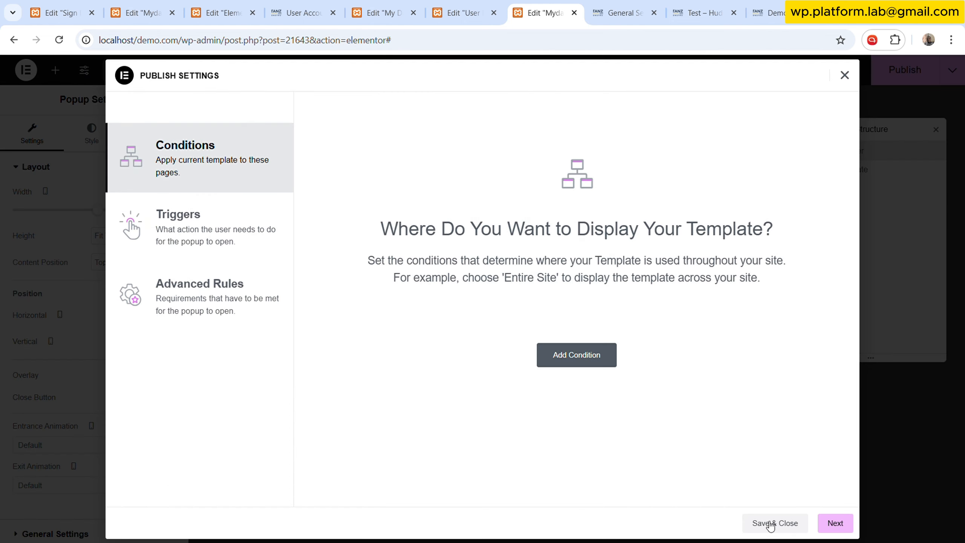
left_click(770, 527)
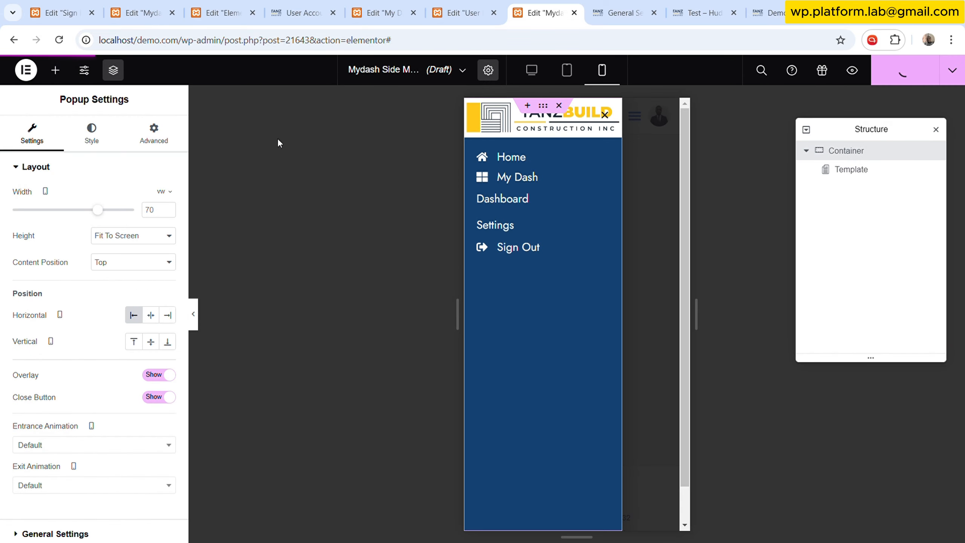
- On the My Dashboard page, rename the second Desktop container inside Content to Mobile
left_click(459, 3)
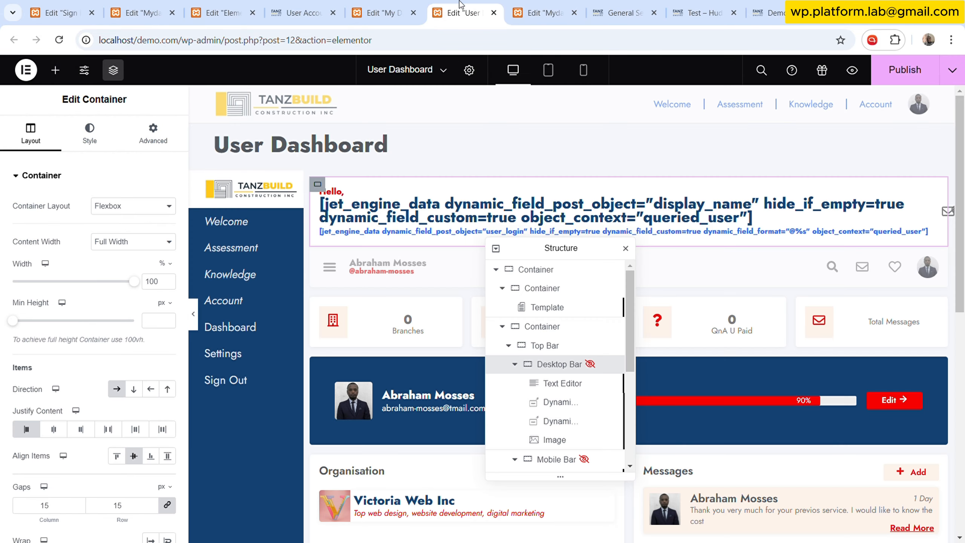
left_click(408, 10)
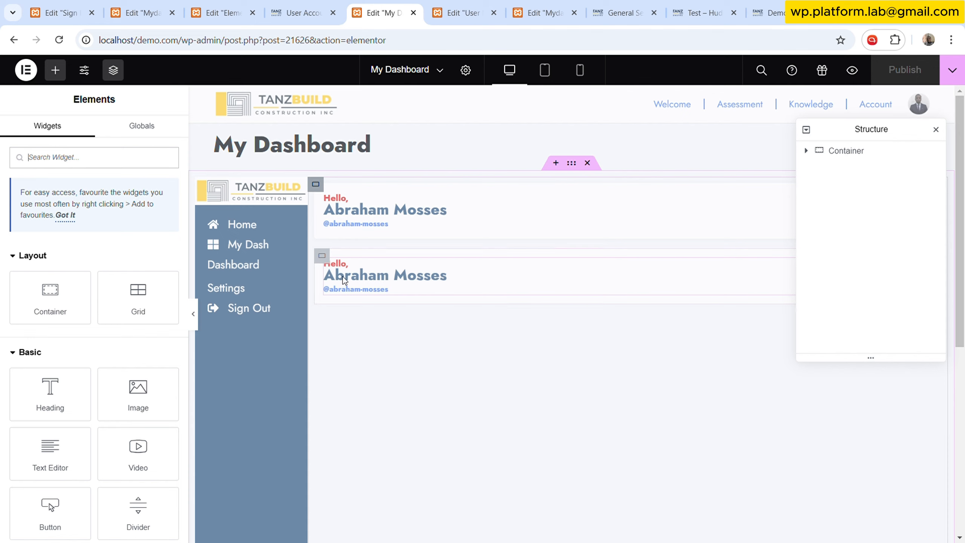
left_click(805, 150)
left_click(818, 186)
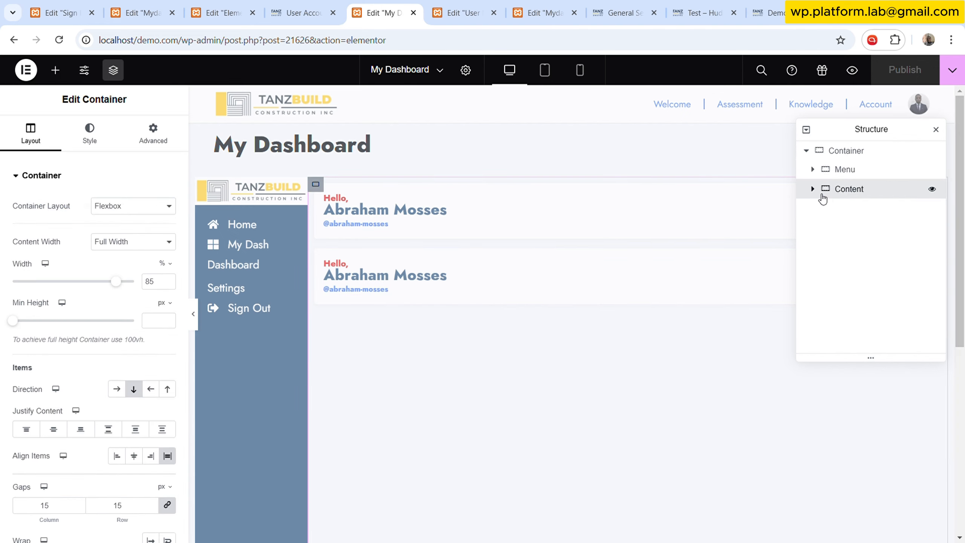
left_click(812, 189)
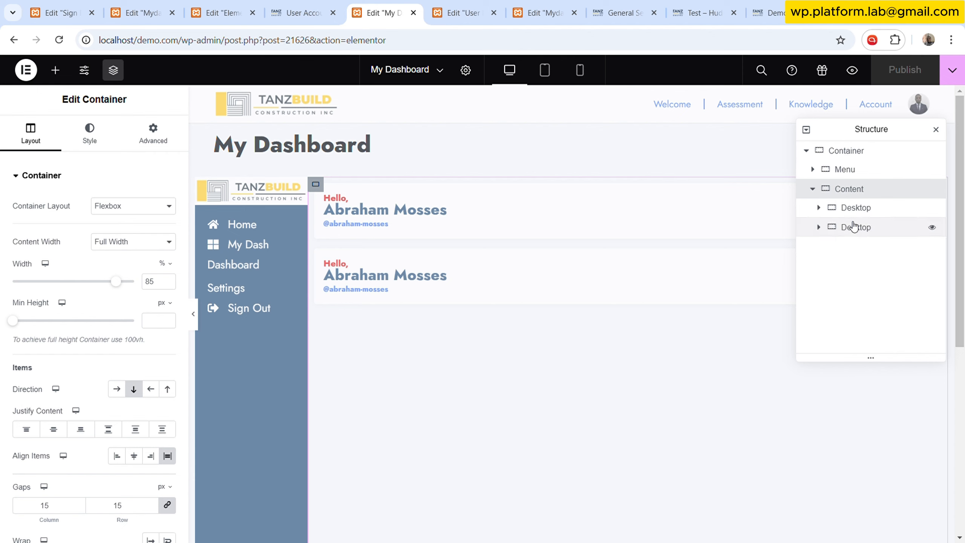
double_click(854, 227)
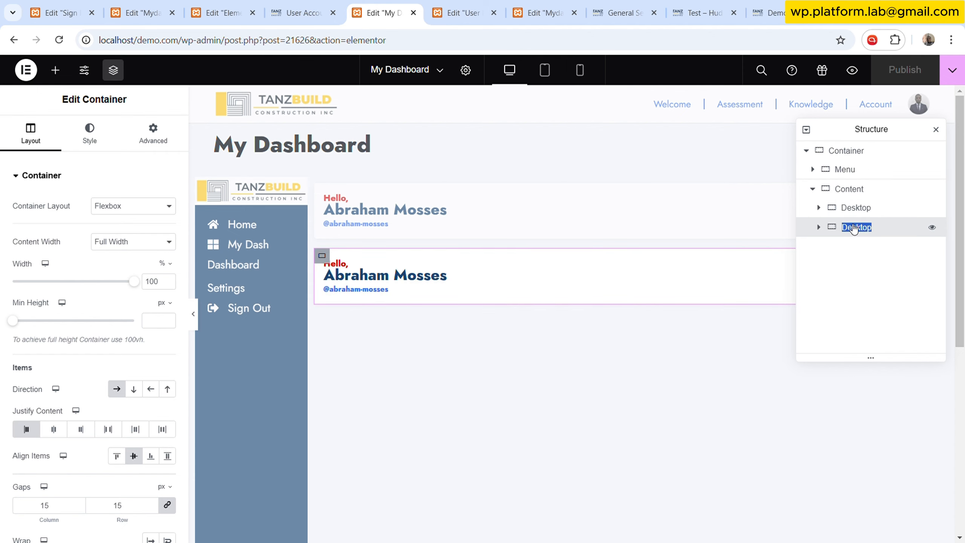
type("Mobile")
key("Return")
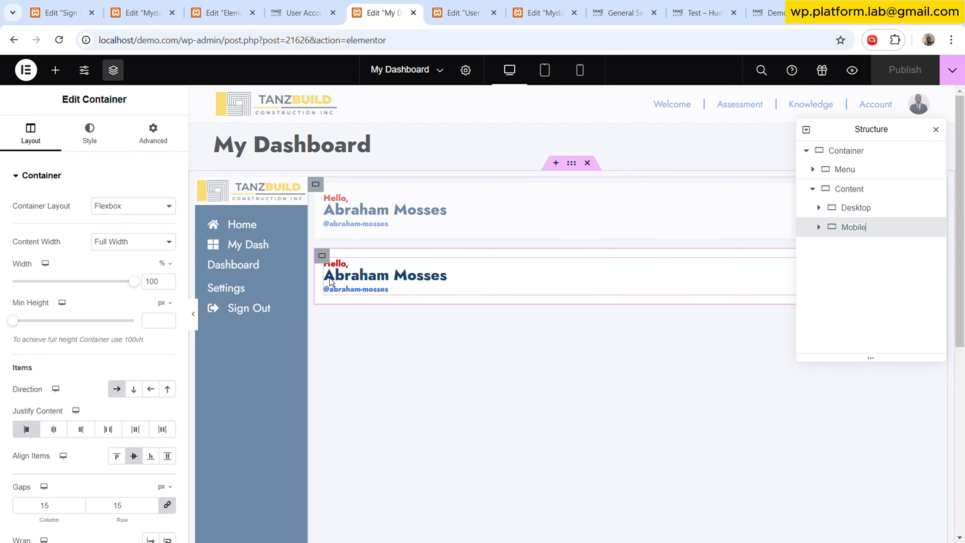
- Duplicate an Icon widget in the Mobile container and move the copy above the Text Editor
left_click(56, 70)
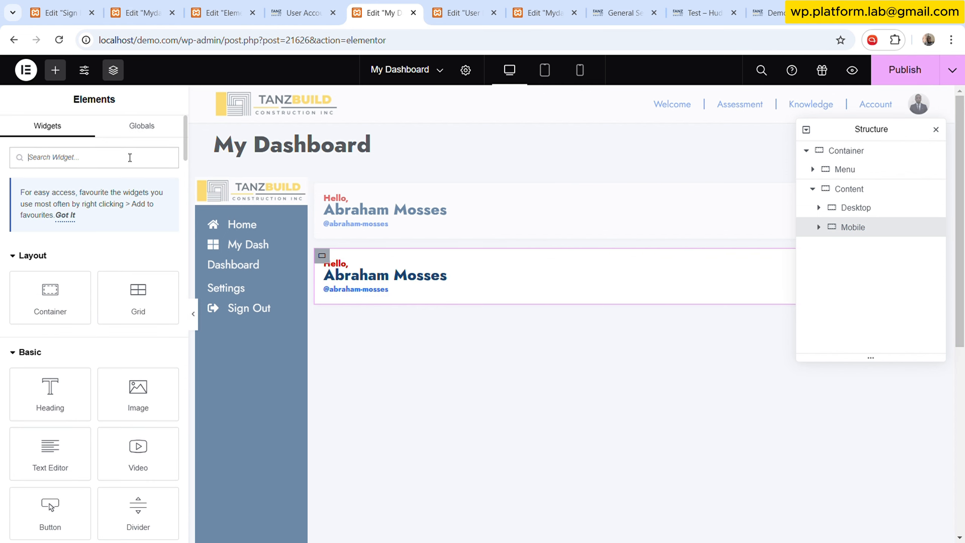
type("icon")
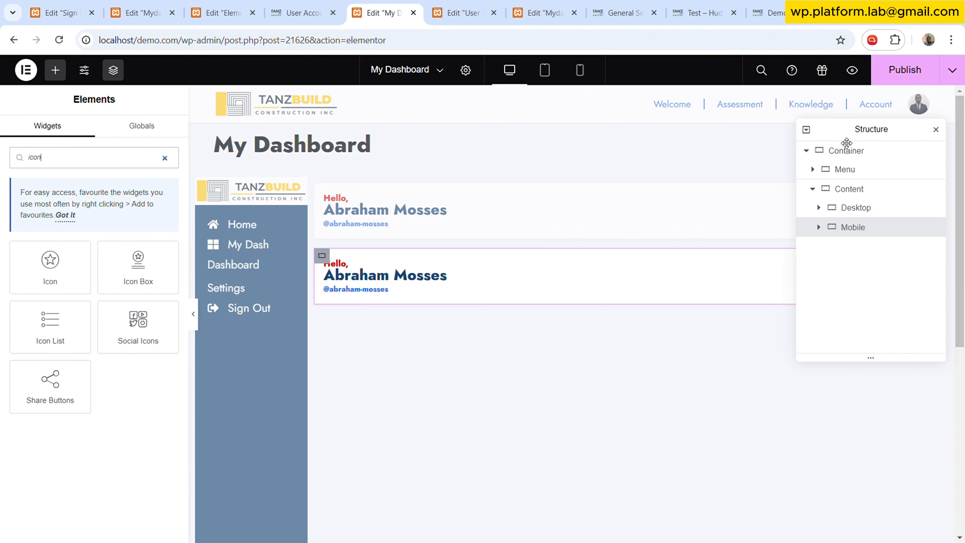
left_click_drag(851, 136, 699, 137)
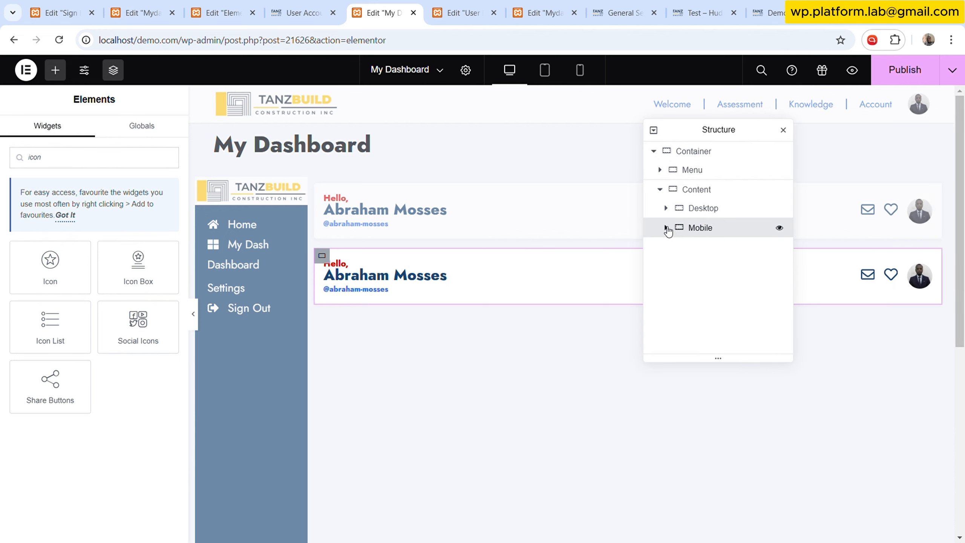
left_click(670, 229)
left_click(666, 228)
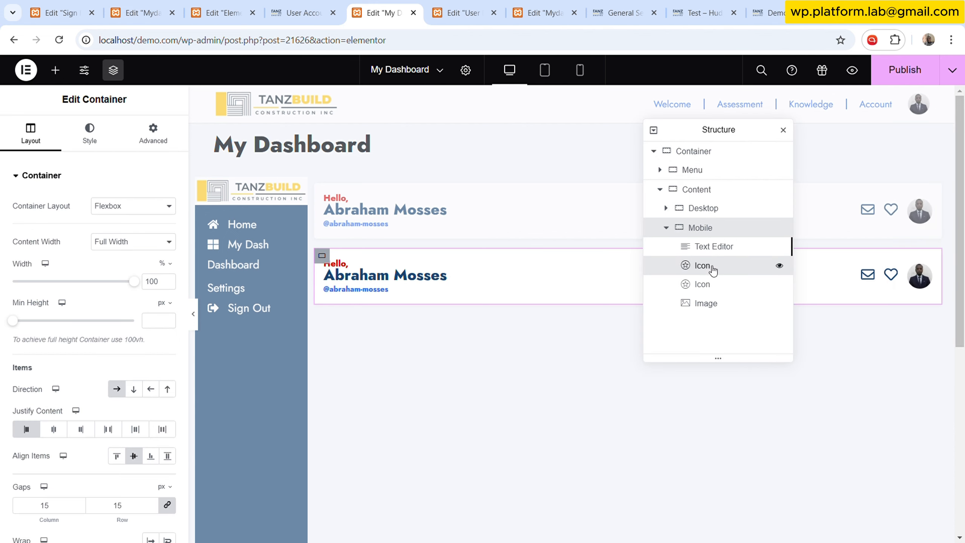
right_click(707, 265)
left_click(741, 303)
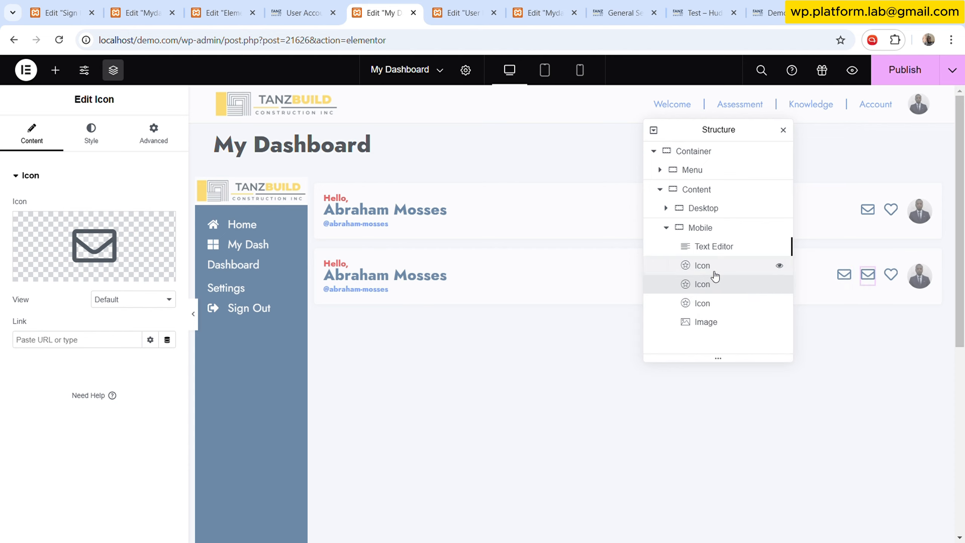
left_click_drag(713, 276, 712, 243)
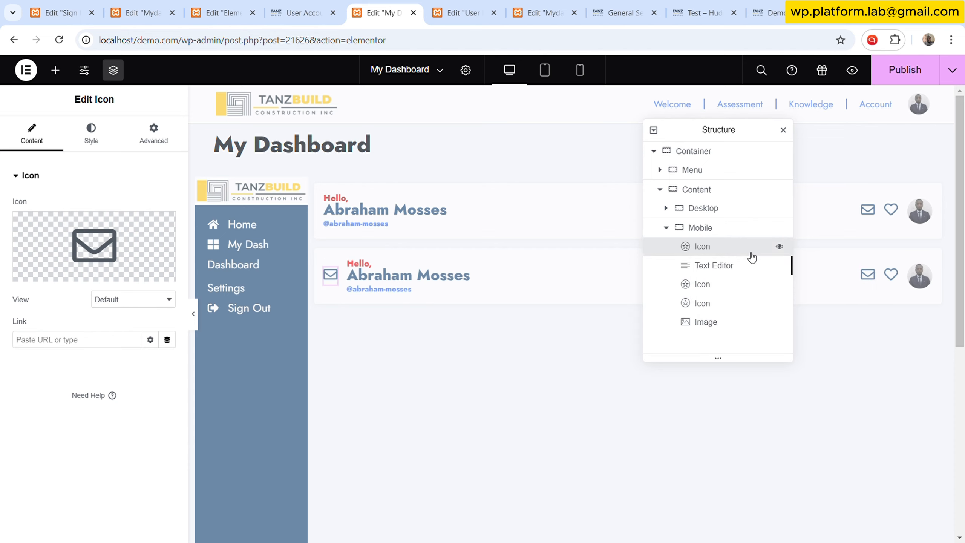
- Change the duplicated Icon widget in the Mobile container to the Bars icon, using the User Dashboard hamburger as reference
left_click(119, 233)
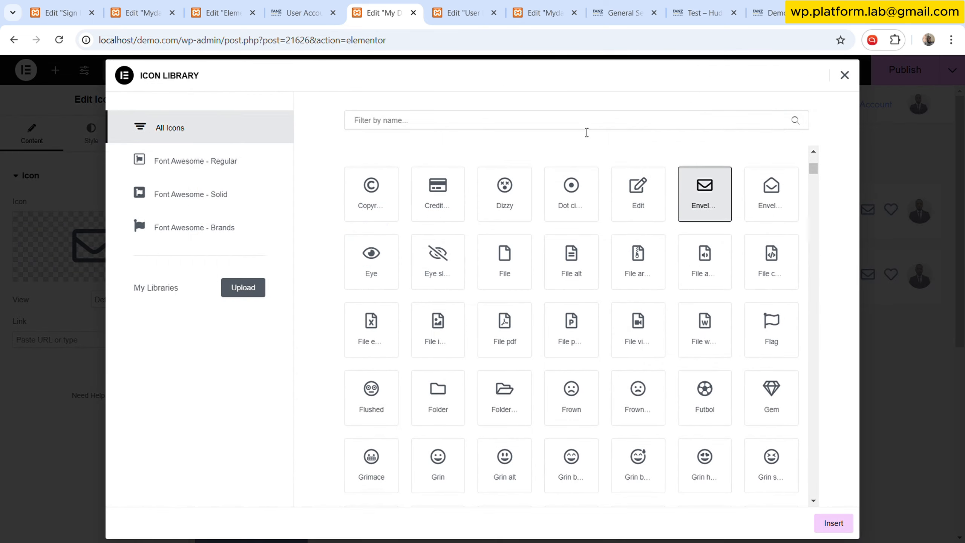
left_click(463, 12)
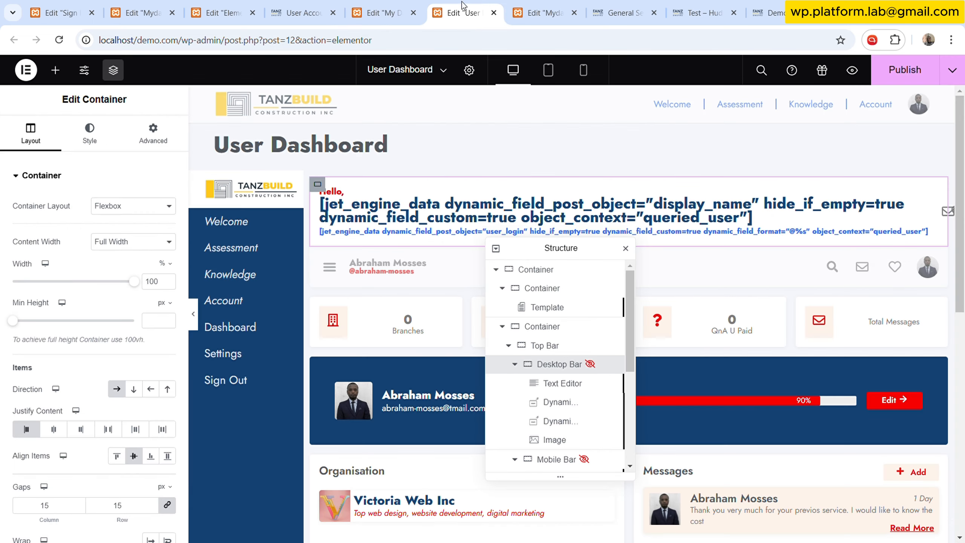
left_click(337, 265)
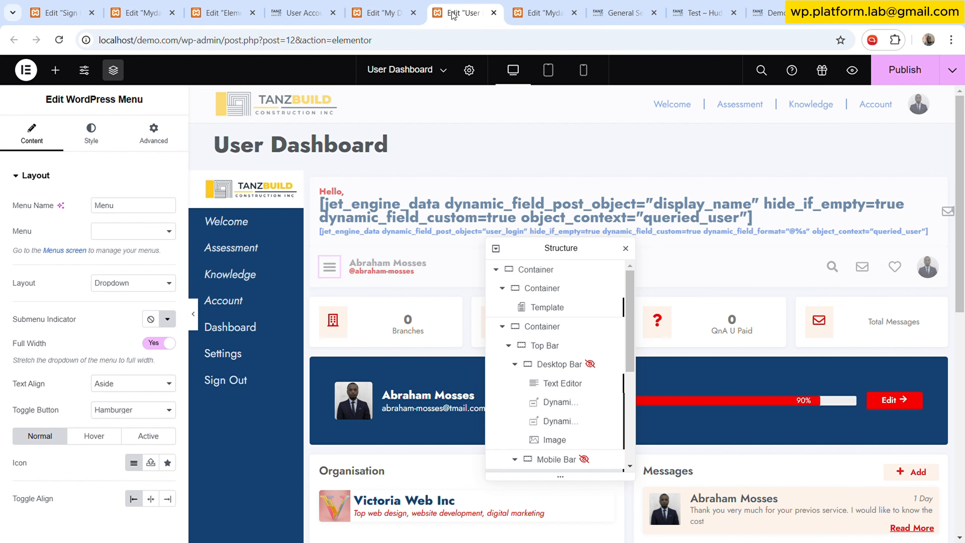
left_click(380, 13)
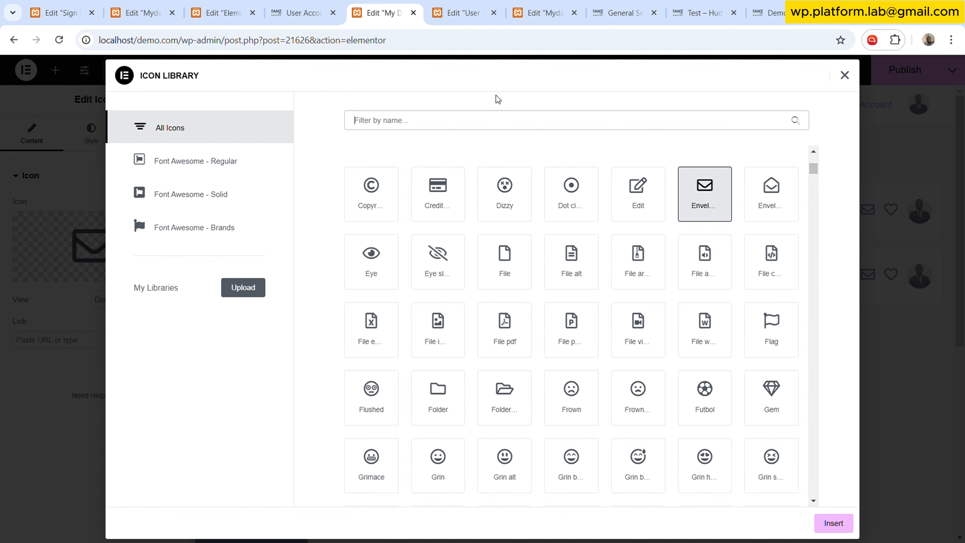
type("men")
key("BackSpace")
key("BackSpace")
key("BackSpace")
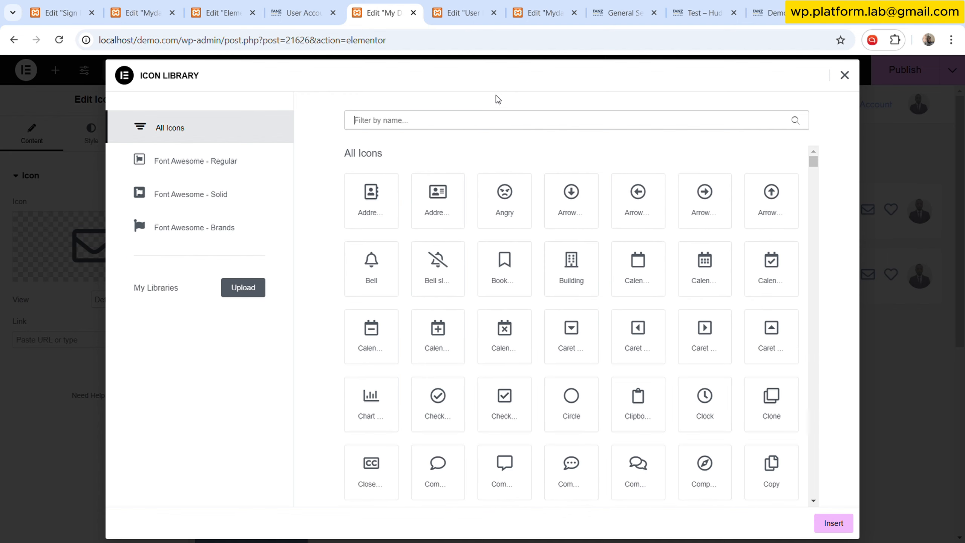
scroll(619, 342, "down", 20)
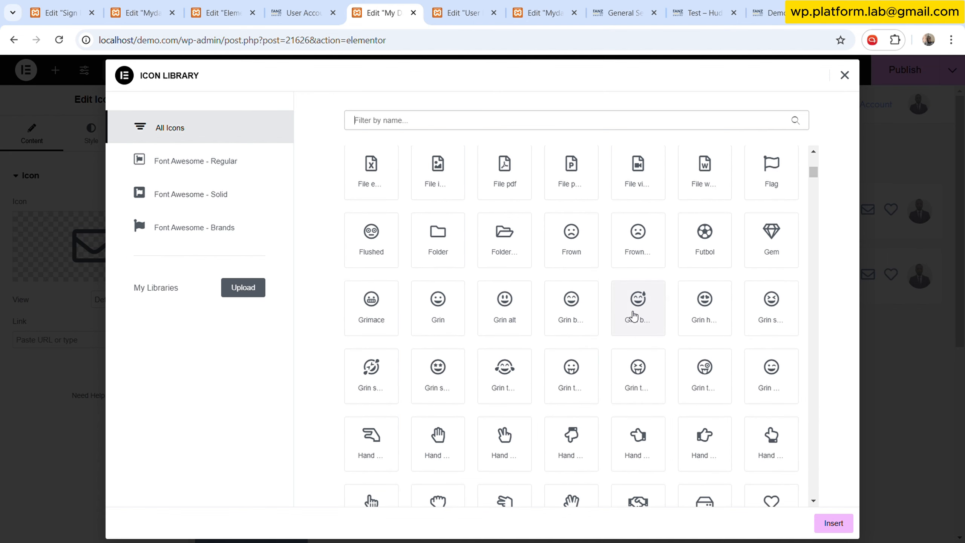
scroll(625, 332, "down", 2)
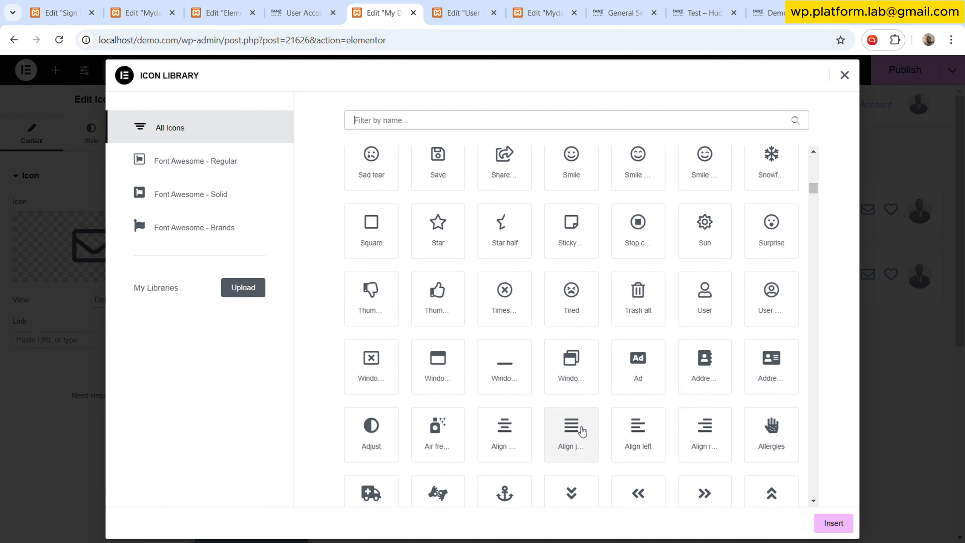
scroll(610, 400, "down", 10)
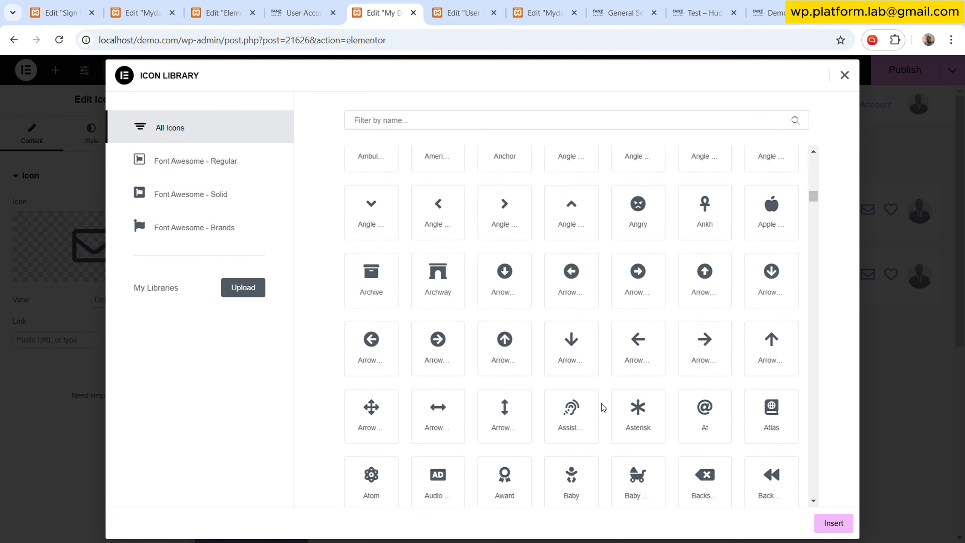
scroll(604, 407, "down", 5)
left_click(595, 308)
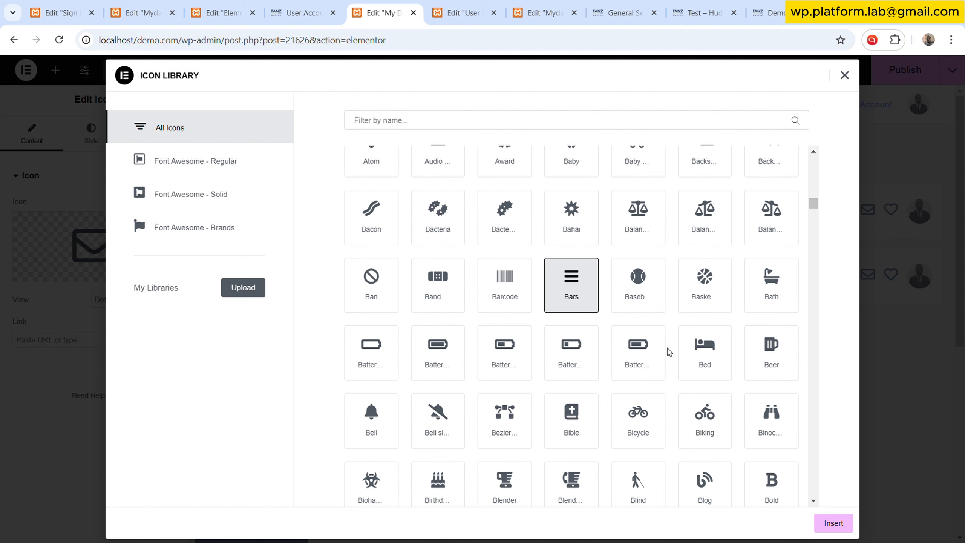
left_click(833, 523)
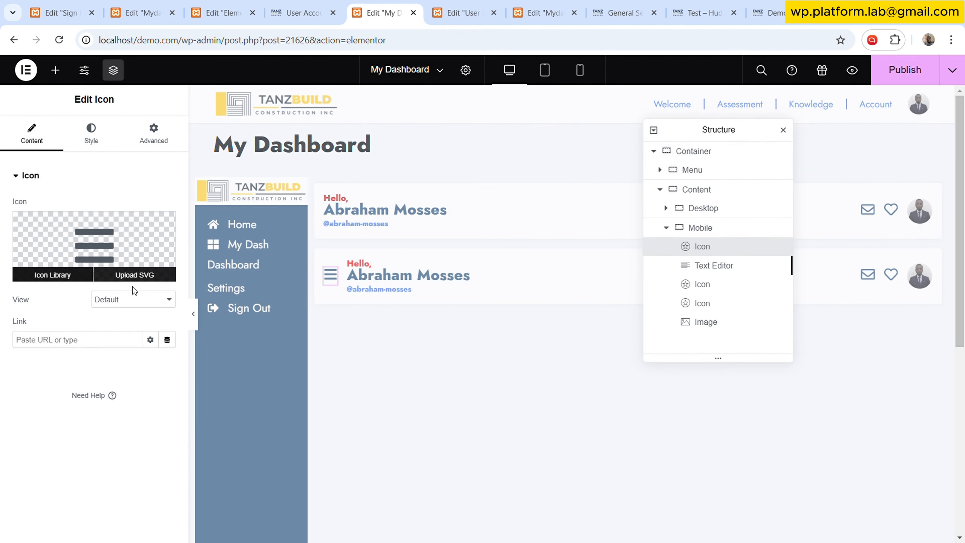
- Link the Bars icon to a Popup dynamic tag with action Toggle Popup and popup Mydash Side Menu PopUp
left_click(167, 339)
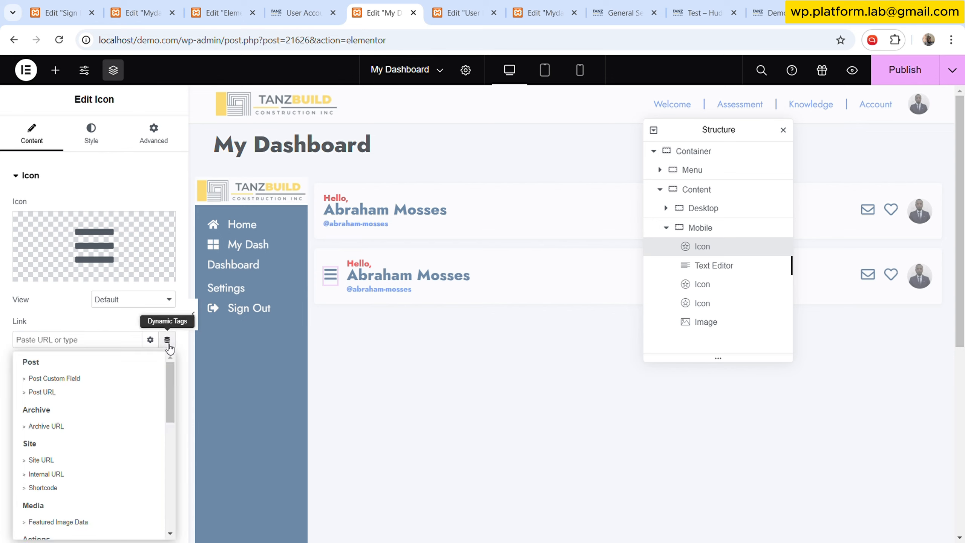
scroll(57, 488, "down", 2)
left_click(54, 492)
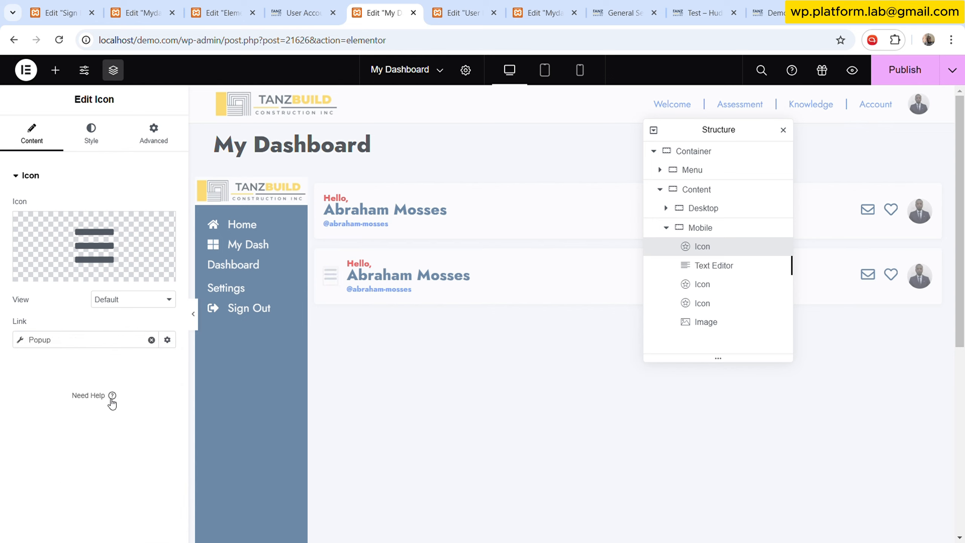
left_click(69, 345)
left_click(109, 401)
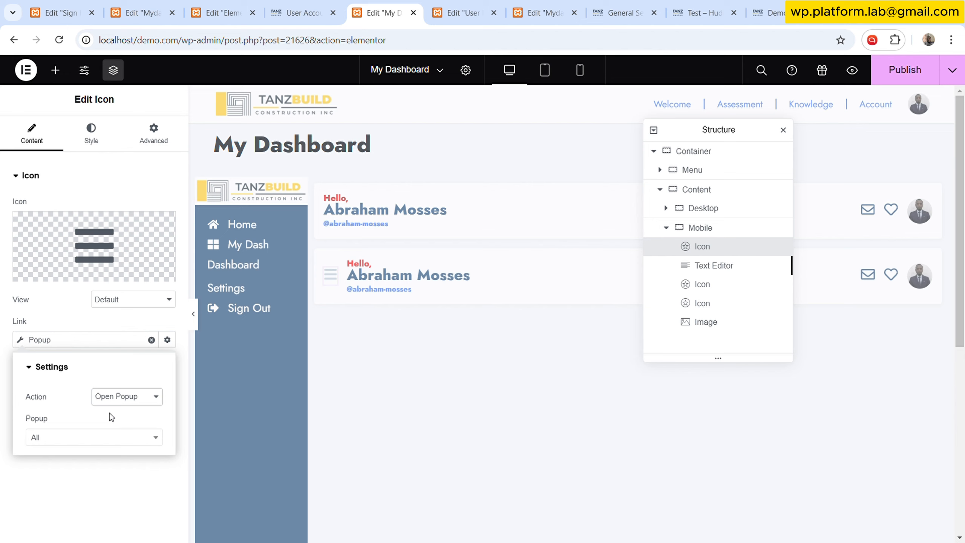
left_click(110, 444)
left_click(105, 442)
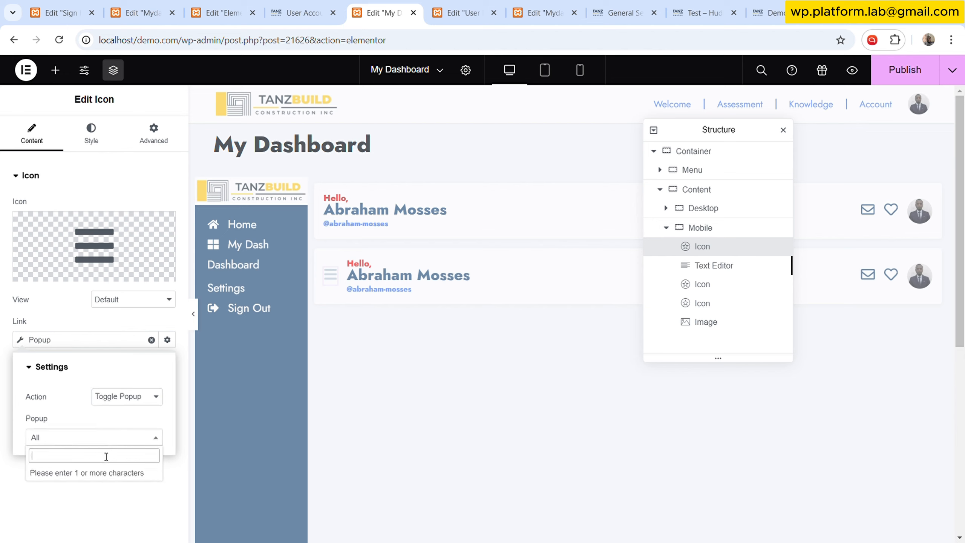
type("side")
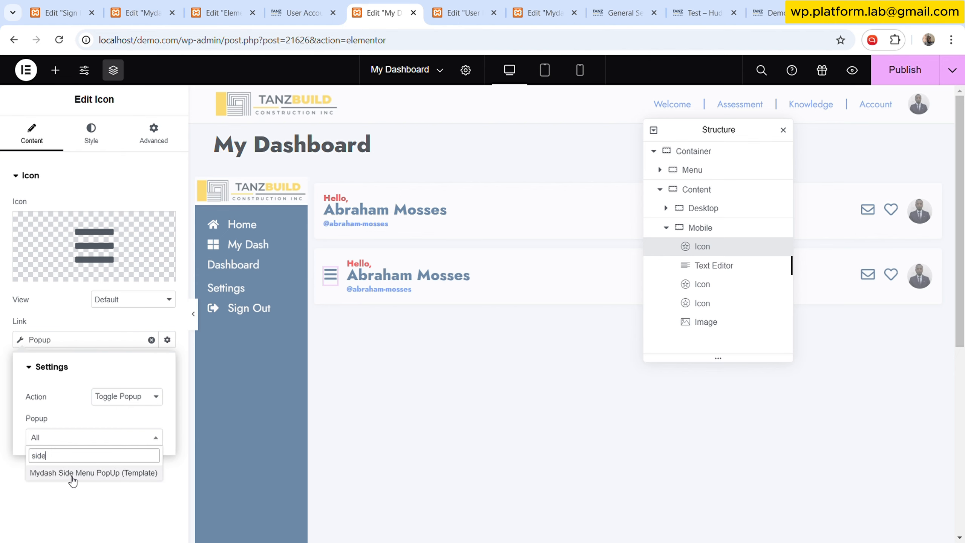
left_click(72, 475)
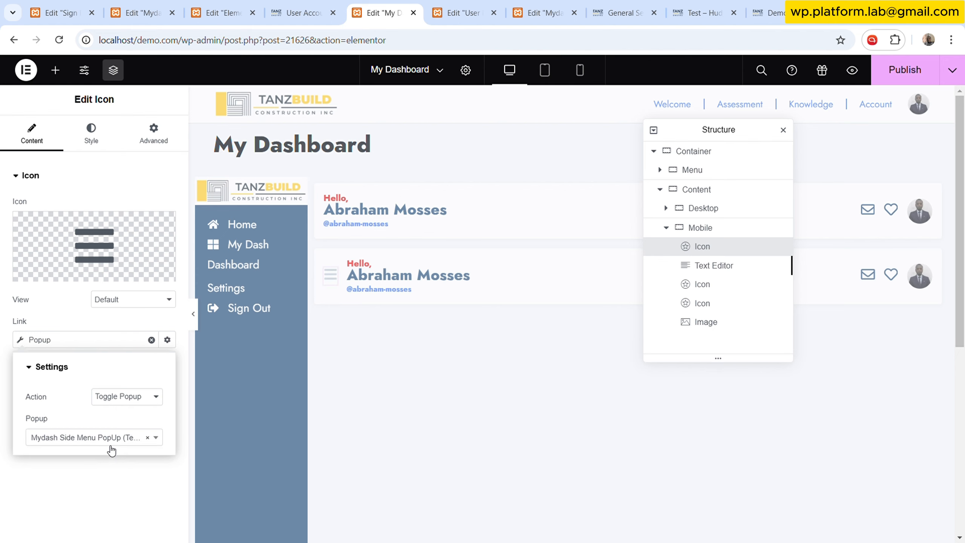
- Copy the Text Editor from the User Dashboard page's Mobile Bar in the other editor tab
left_click(463, 13)
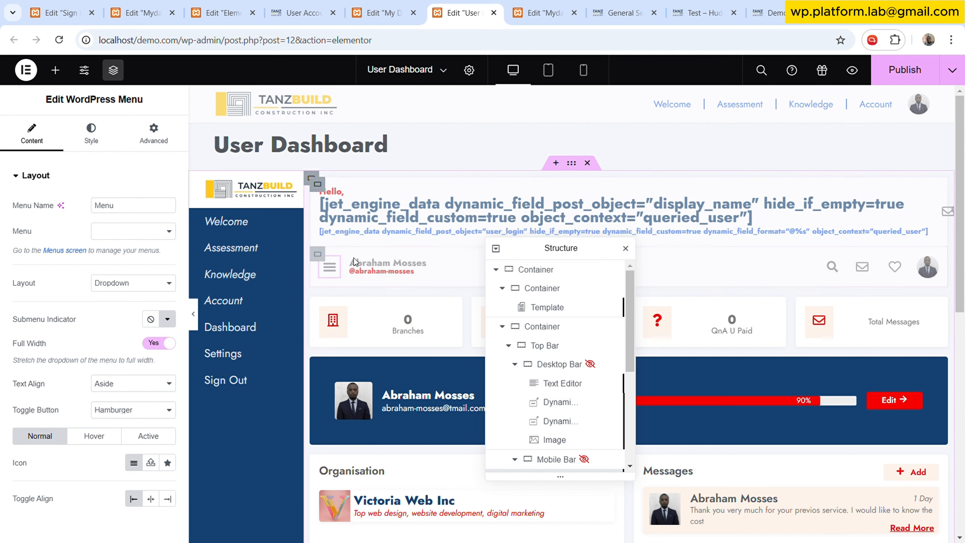
left_click(382, 12)
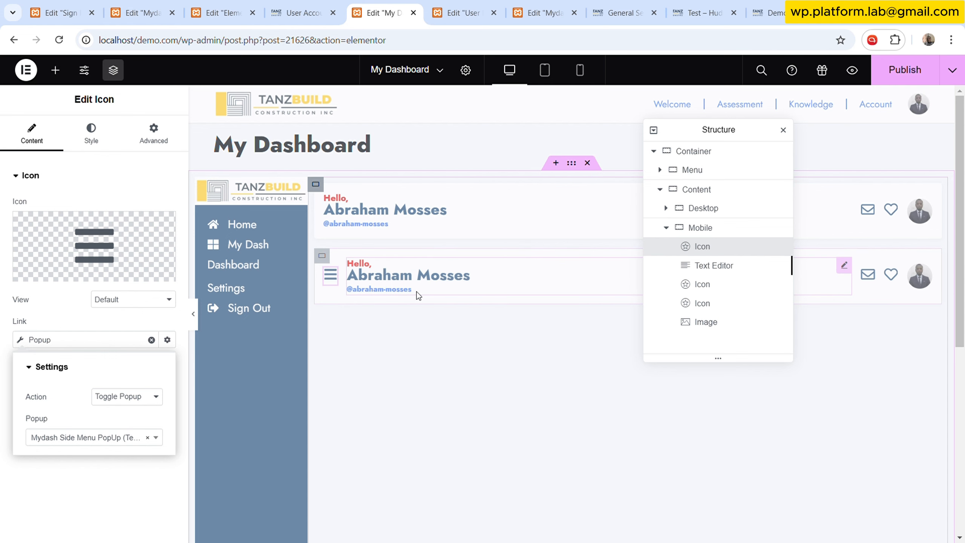
left_click(462, 12)
mouse_move(589, 251)
left_mouse_down()
mouse_move(637, 288)
mouse_move(685, 291)
left_mouse_up()
left_click(805, 267)
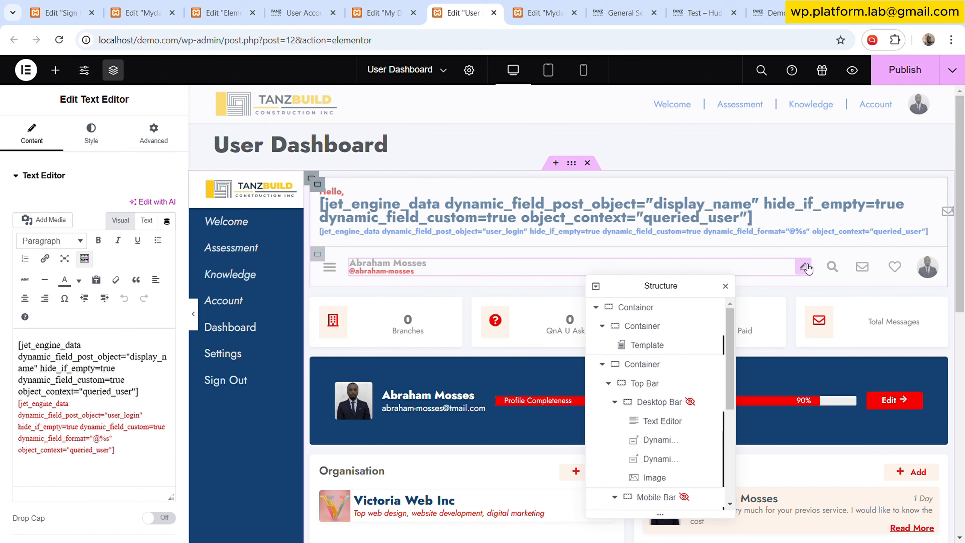
right_click(807, 269)
key("Escape")
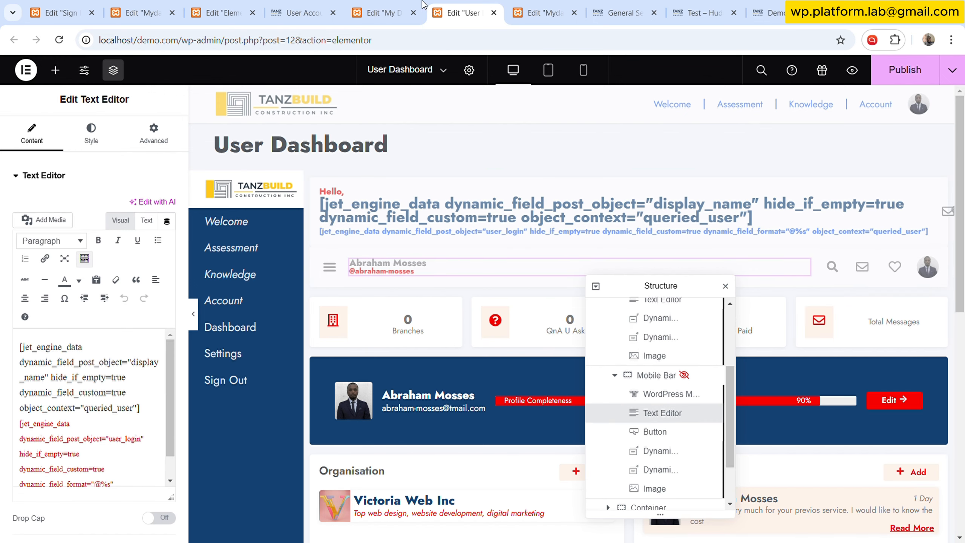
left_click(408, 9)
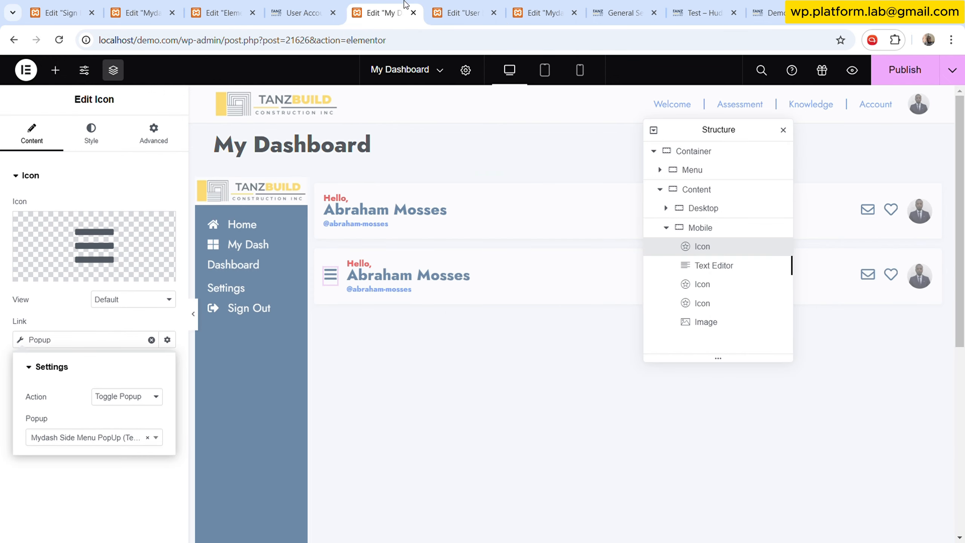
- Paste the copied Text Editor into the Mobile container, delete the original Text Editor, and update the page
left_click(720, 273)
right_click(718, 270)
left_click(733, 350)
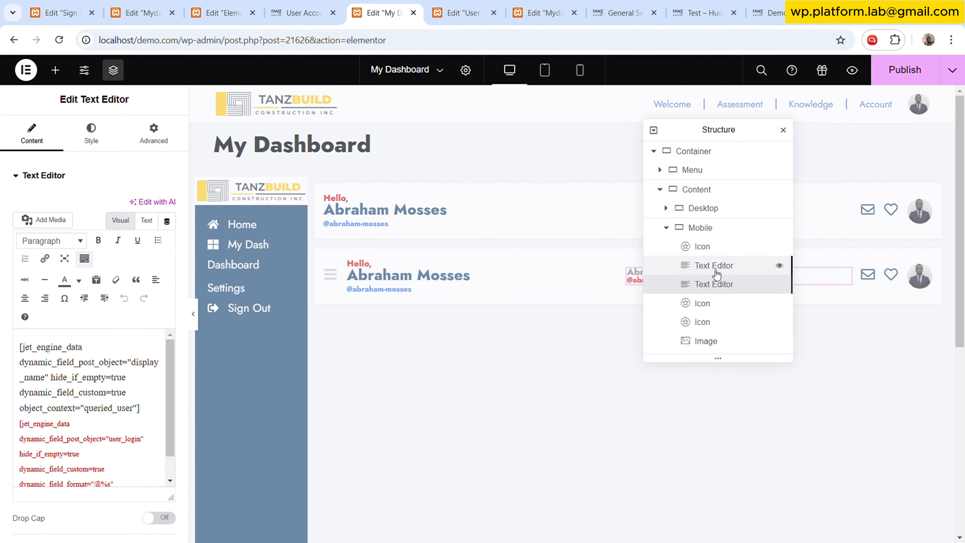
left_click(716, 272)
right_click(716, 271)
left_click(737, 518)
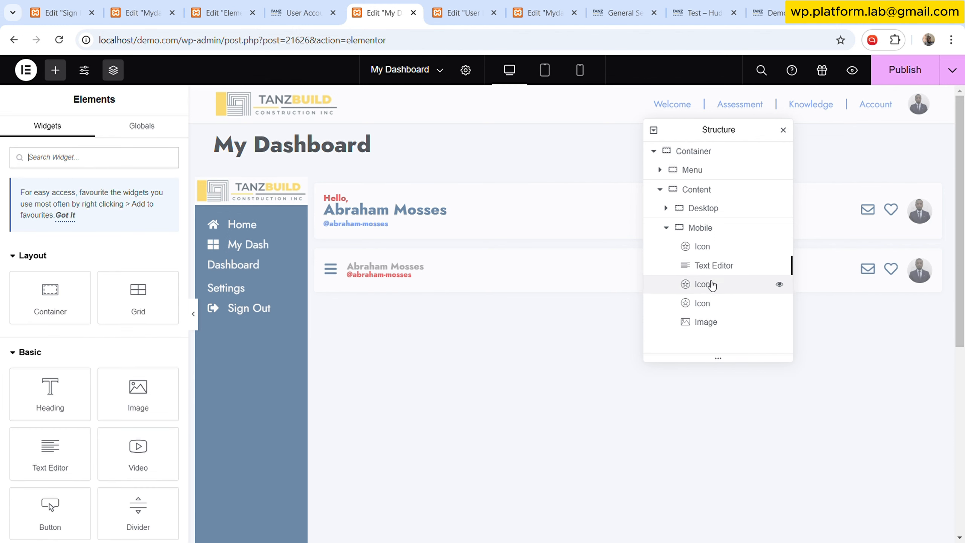
left_click(716, 265)
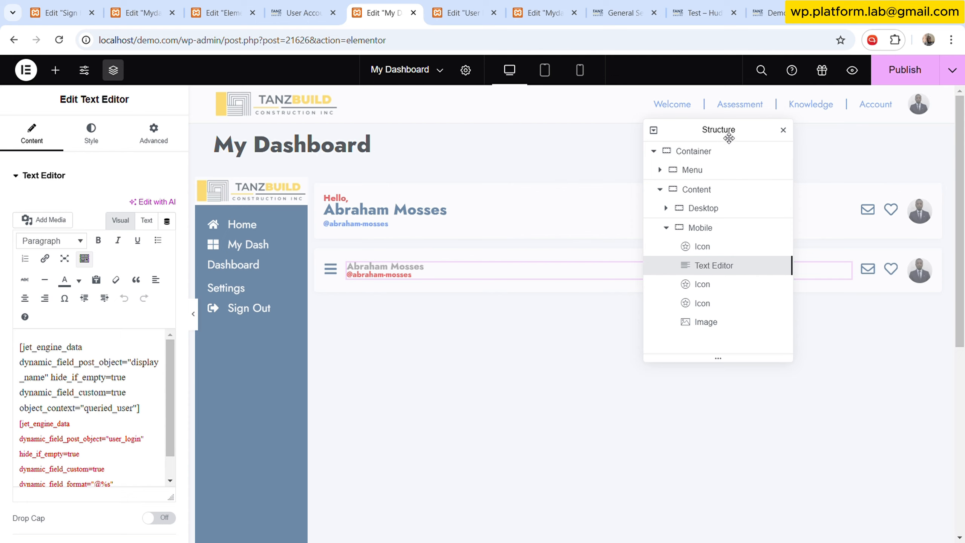
left_click_drag(729, 138, 311, 371)
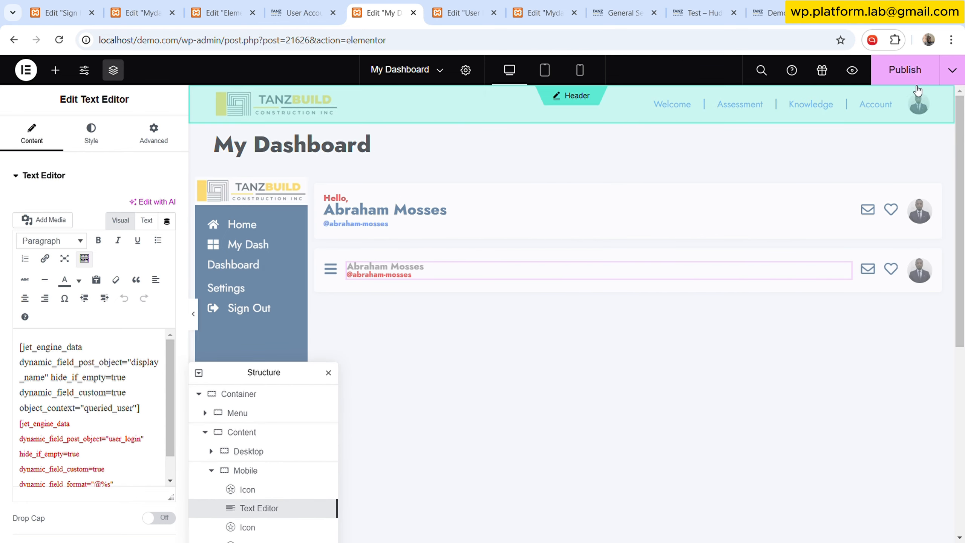
left_click(907, 74)
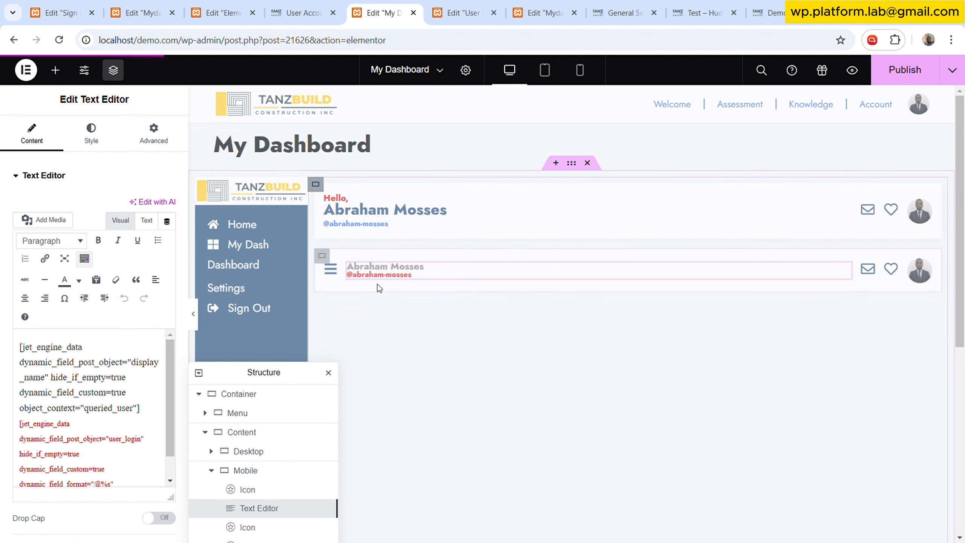
- Set the Mobile container's Dynamic Visibility to Show element if condition met and update the page
left_click_drag(262, 371, 176, 282)
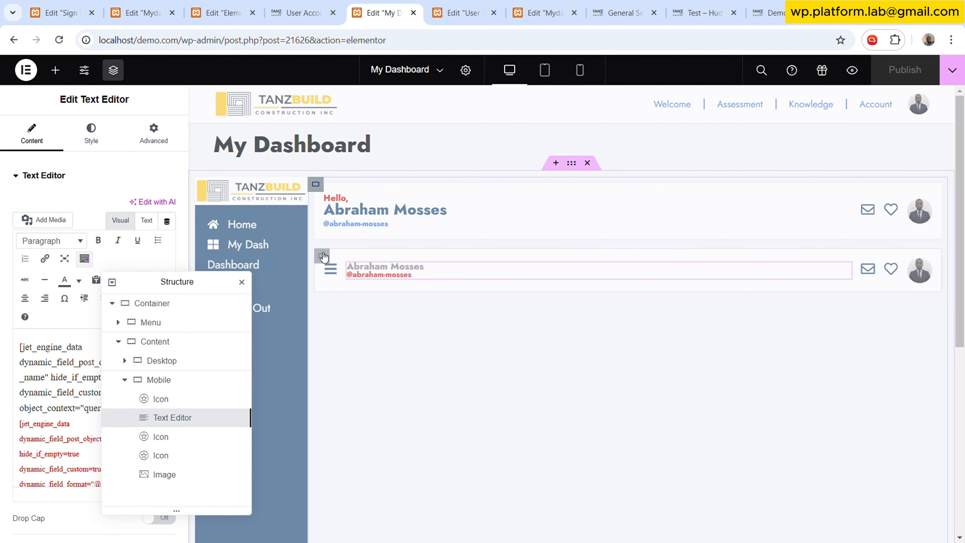
left_click(126, 380)
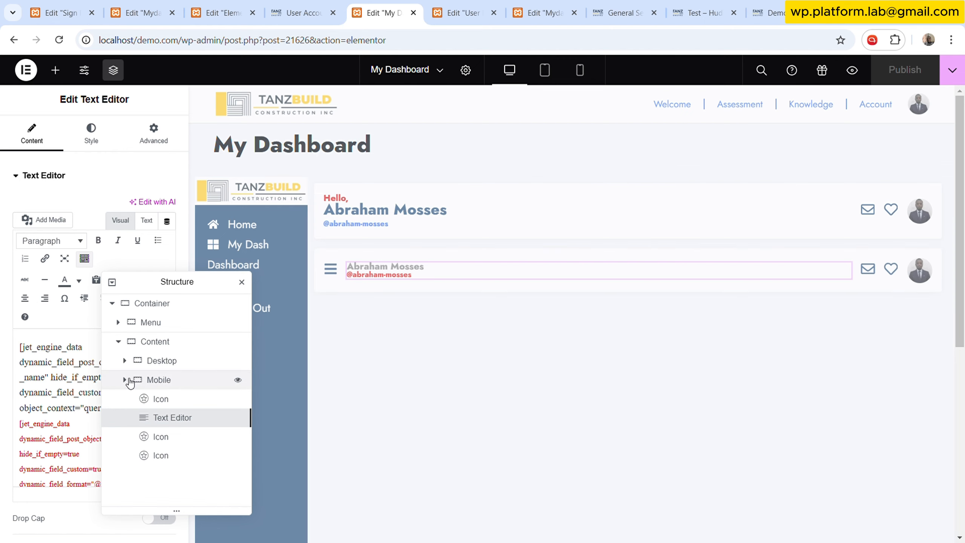
left_click_drag(188, 287, 526, 237)
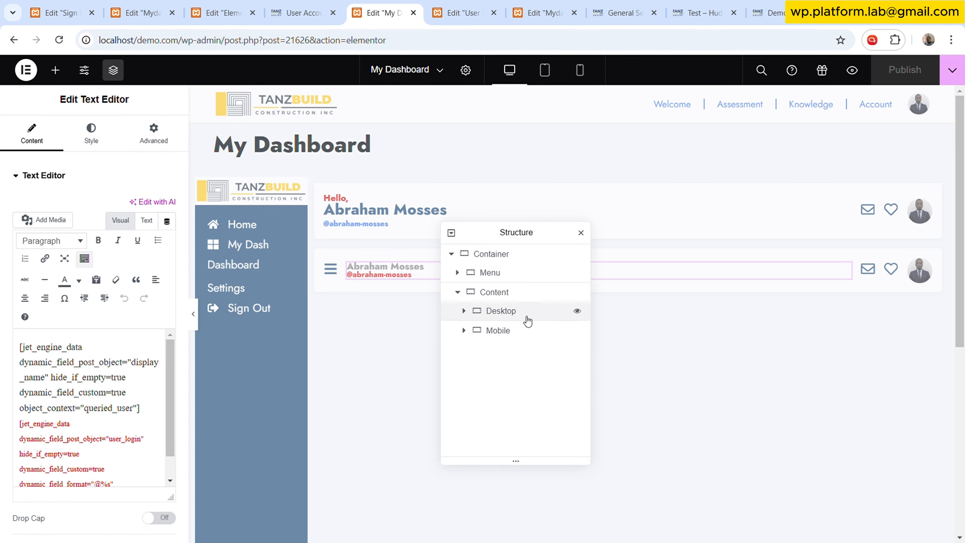
left_click(515, 333)
left_click(154, 133)
scroll(88, 325, "down", 5)
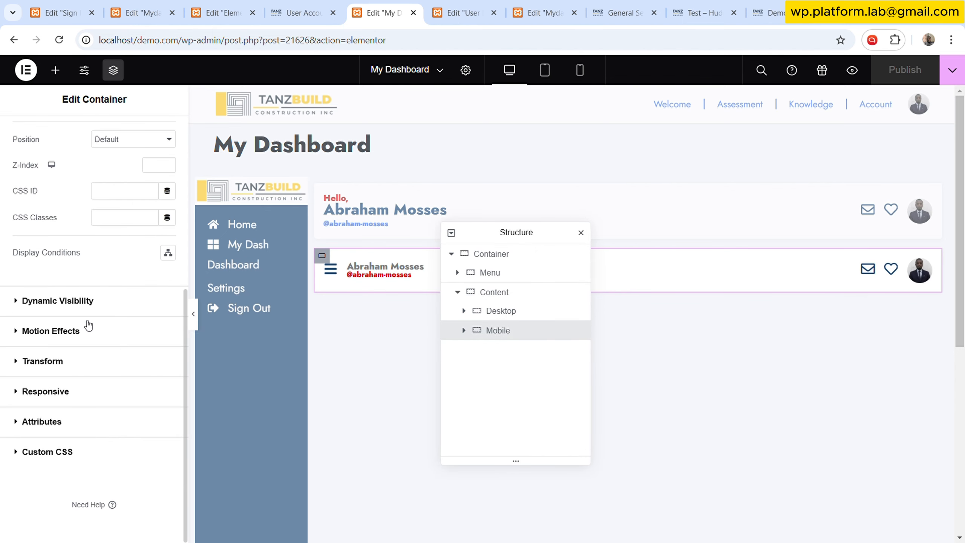
left_click(99, 302)
left_click(111, 278)
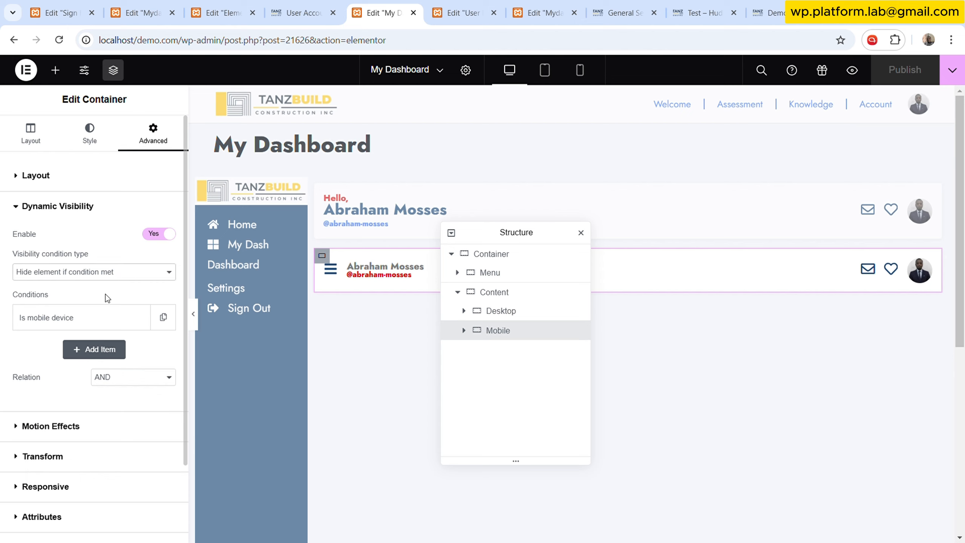
left_click(107, 291)
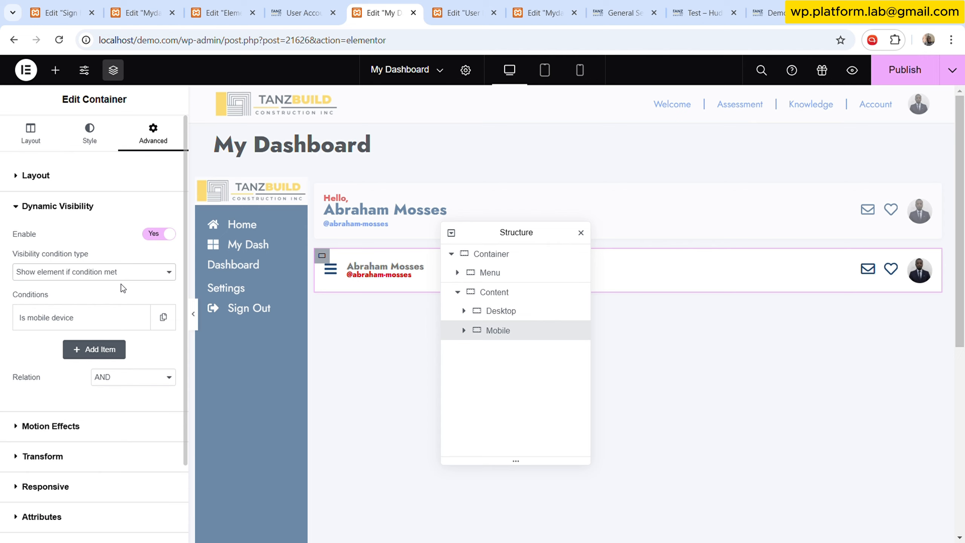
left_click(907, 84)
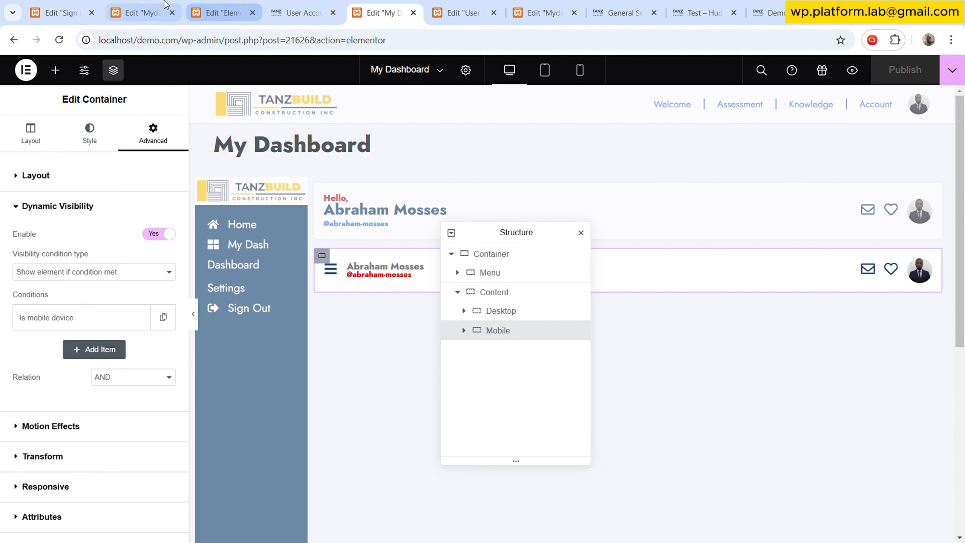
- Switch to the WordPress General Settings page in another tab
left_click(144, 6)
left_click(623, 13)
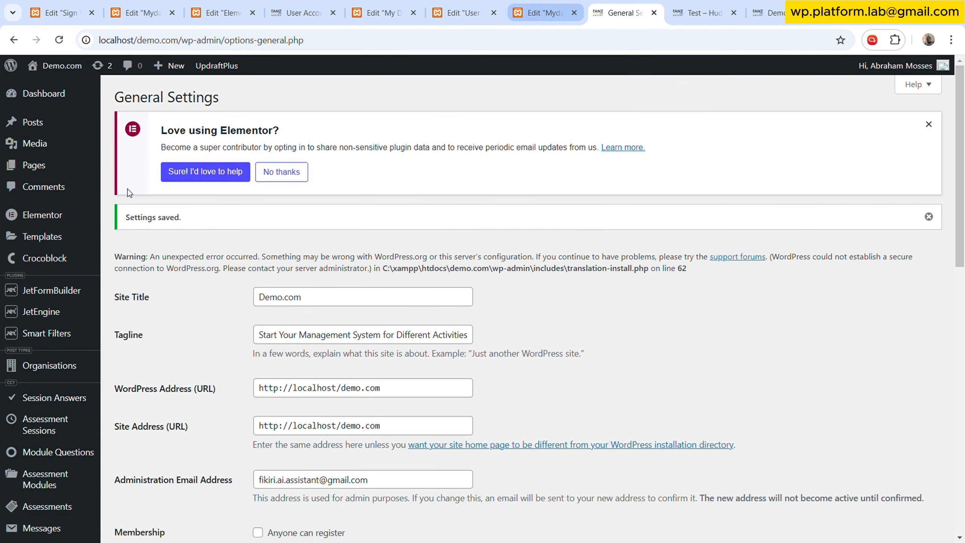
mouse_move(49, 236)
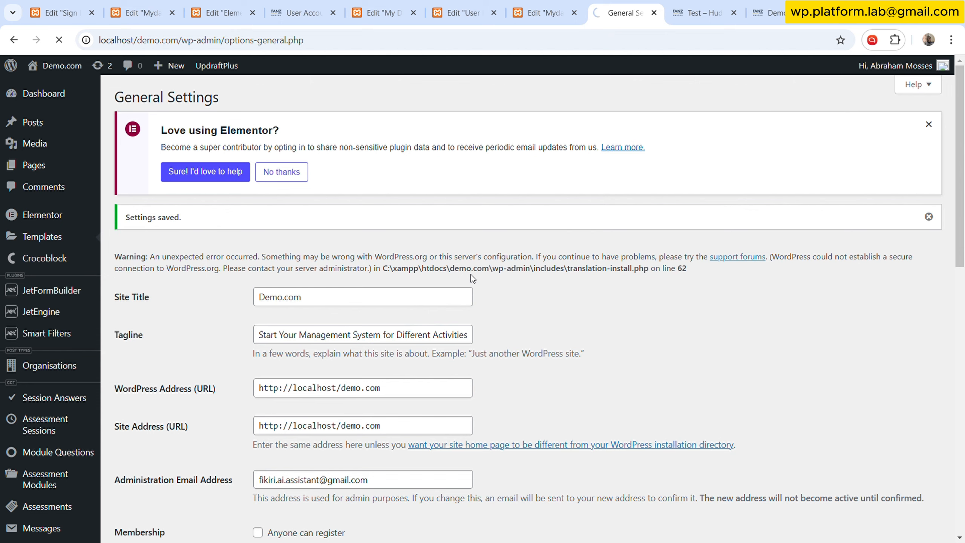
- Open the published My Dashboard template preview in its browser tab and scroll through it
scroll(243, 347, "down", 3)
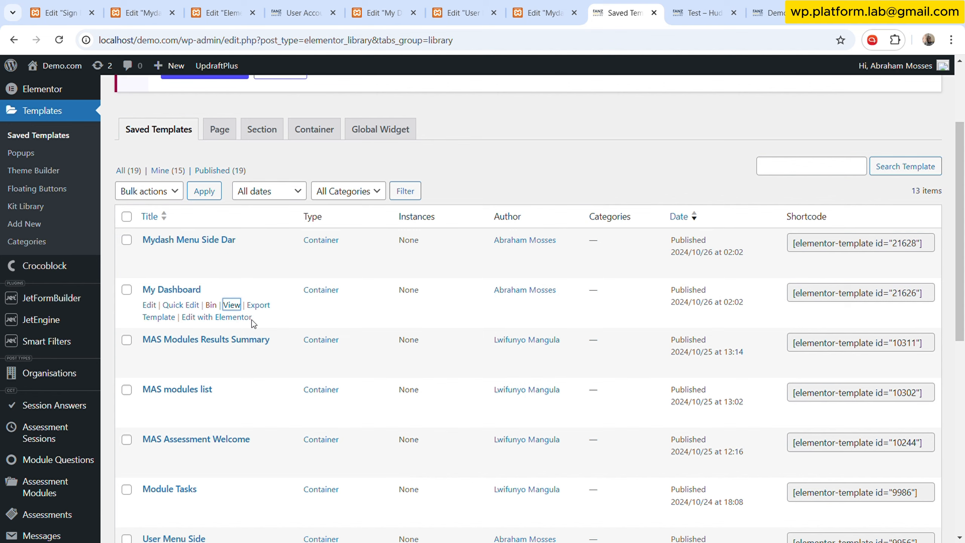
left_click(655, 4)
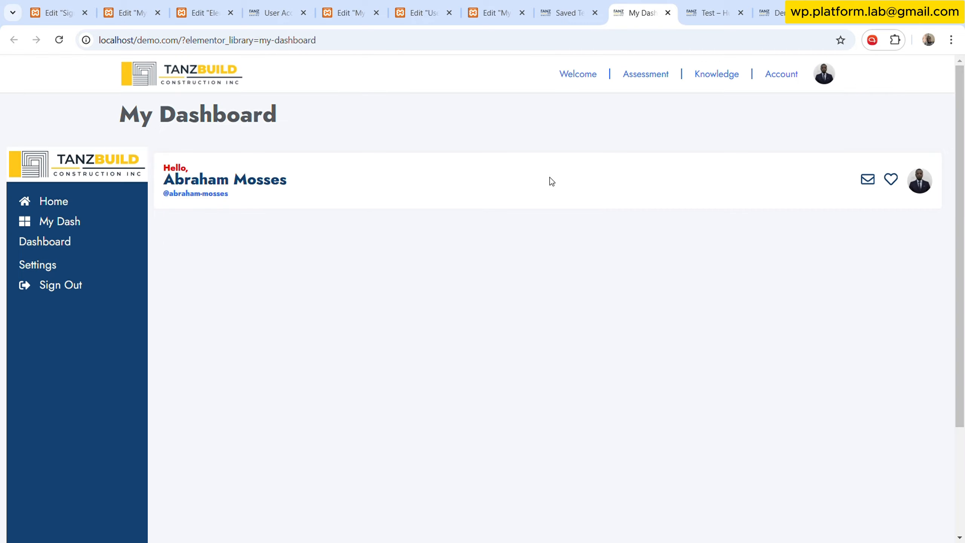
scroll(388, 277, "down", 5)
scroll(388, 276, "up", 5)
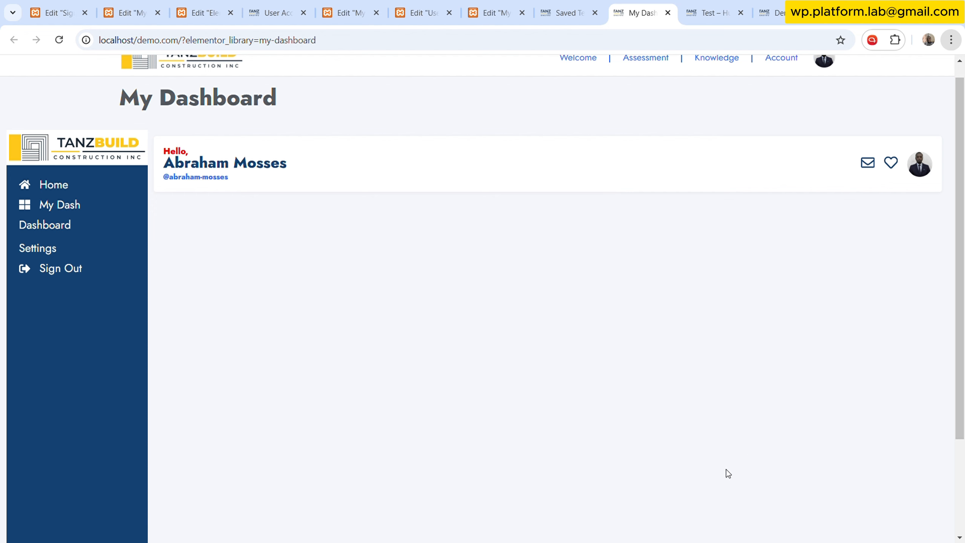
- Preview the My Dashboard page in mobile responsive mode and toggle the side menu popup with the hamburger icon several times
key("ctrl+shift+i")
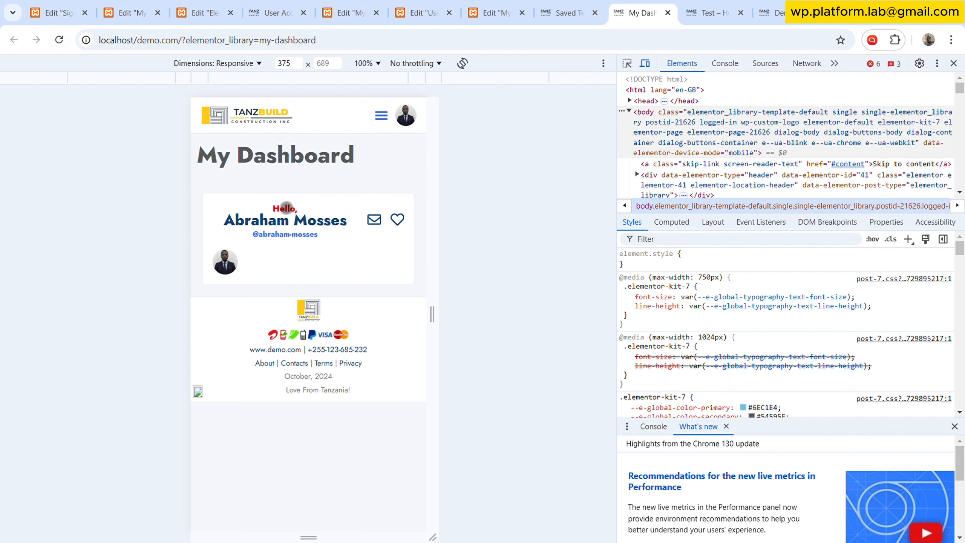
left_click(57, 44)
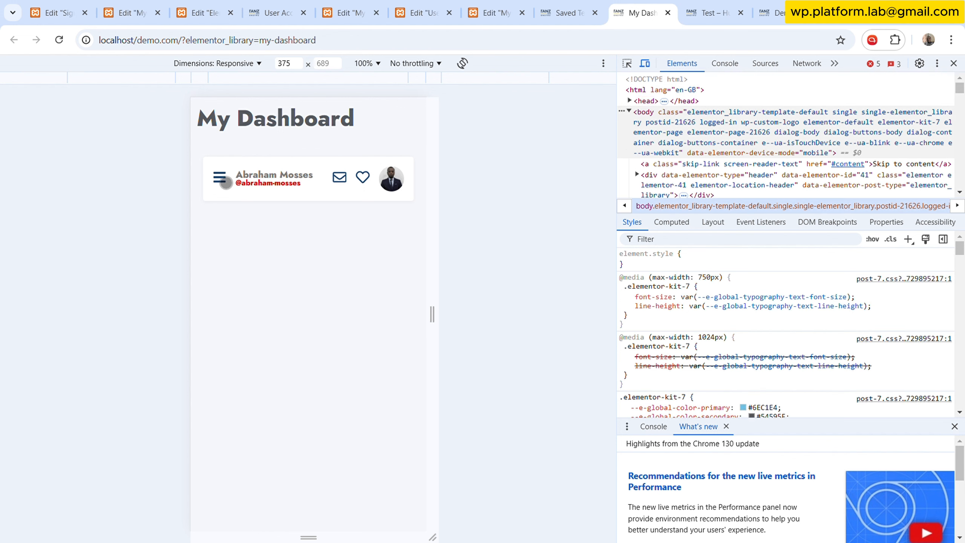
left_click(225, 181)
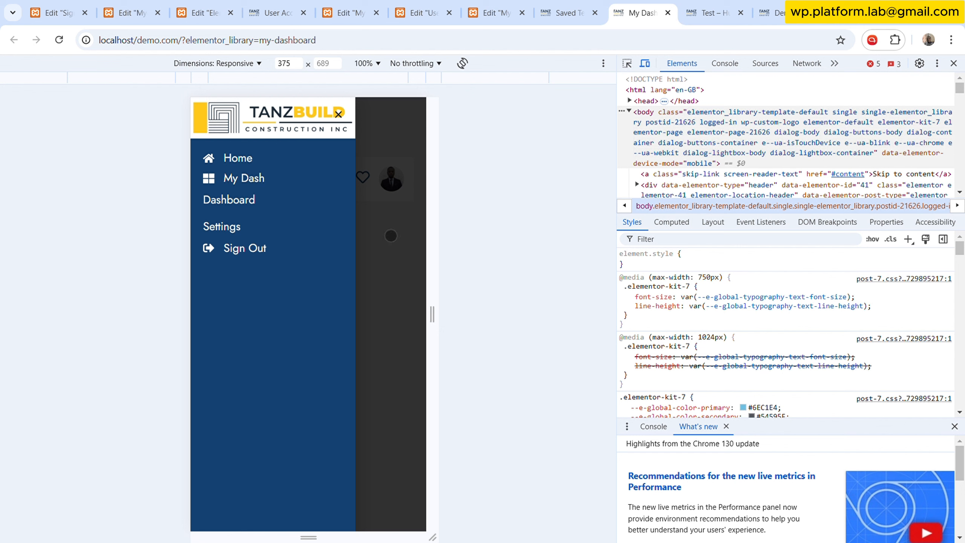
left_click(395, 235)
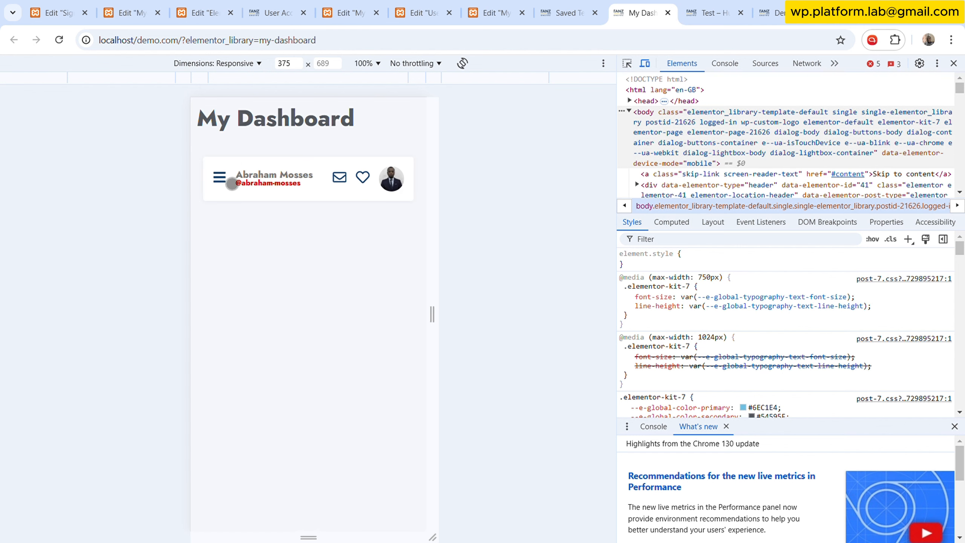
left_click(232, 184)
left_click(403, 258)
left_click(228, 187)
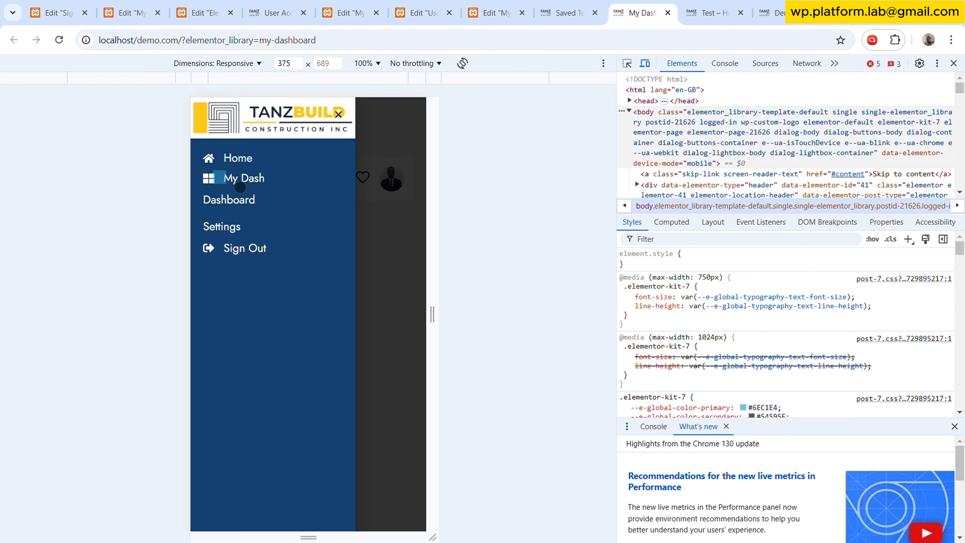
left_click(403, 224)
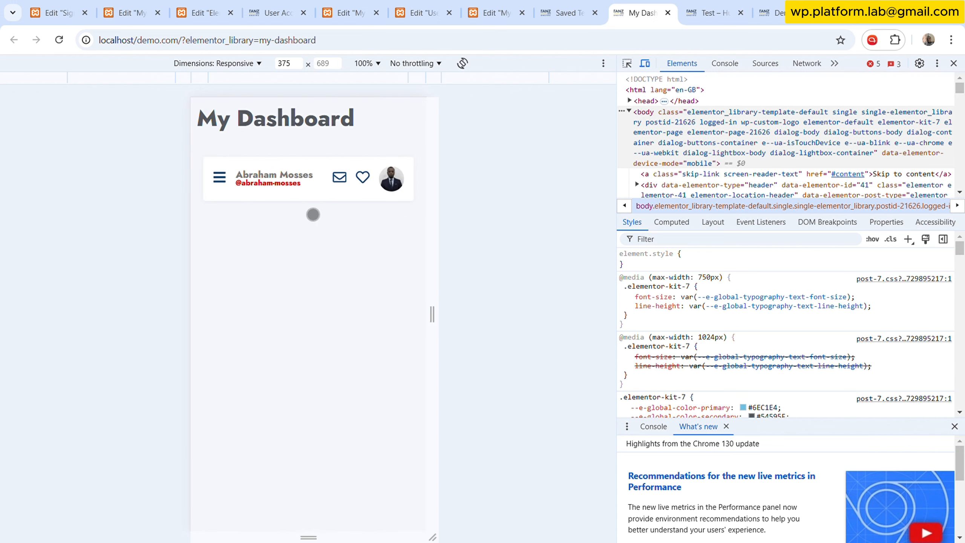
left_click(228, 186)
left_click(375, 234)
- Compare with the User Account dashboard page in mobile view by toggling its hamburger menu, then close the developer tools
left_click(276, 11)
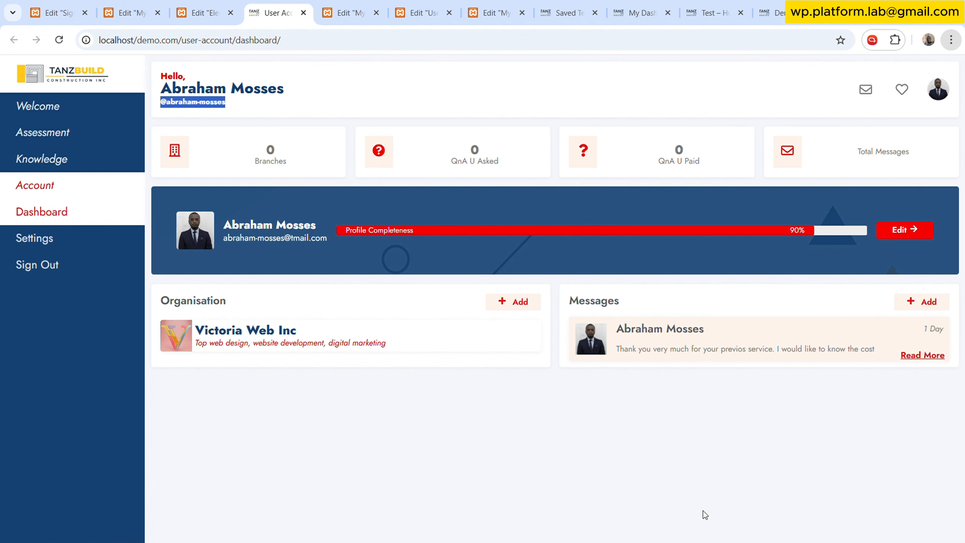
key("ctrl+shift+i")
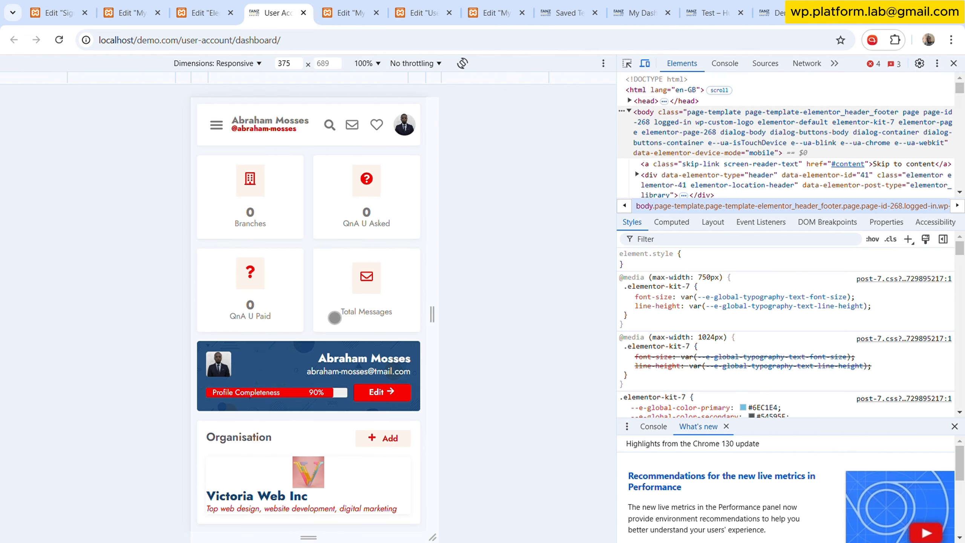
left_click(225, 135)
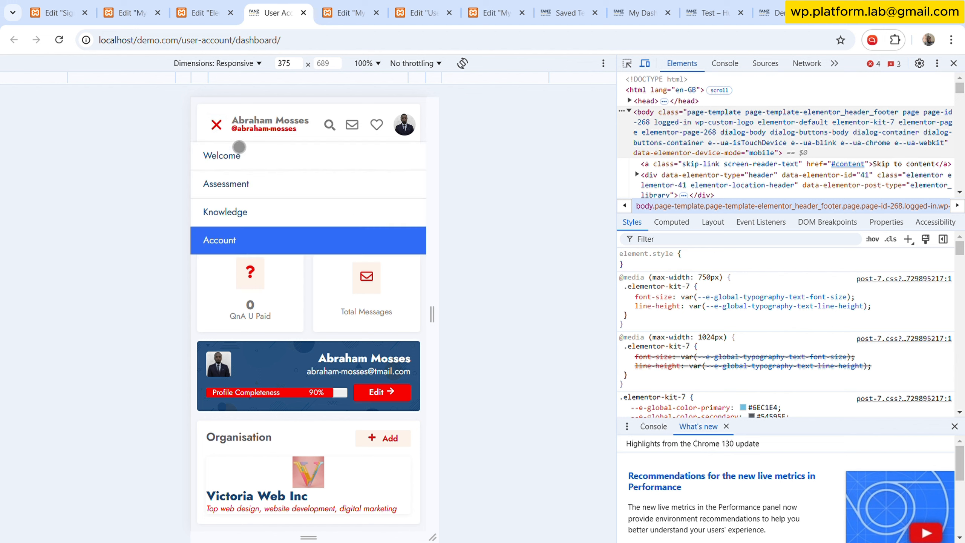
left_click(220, 129)
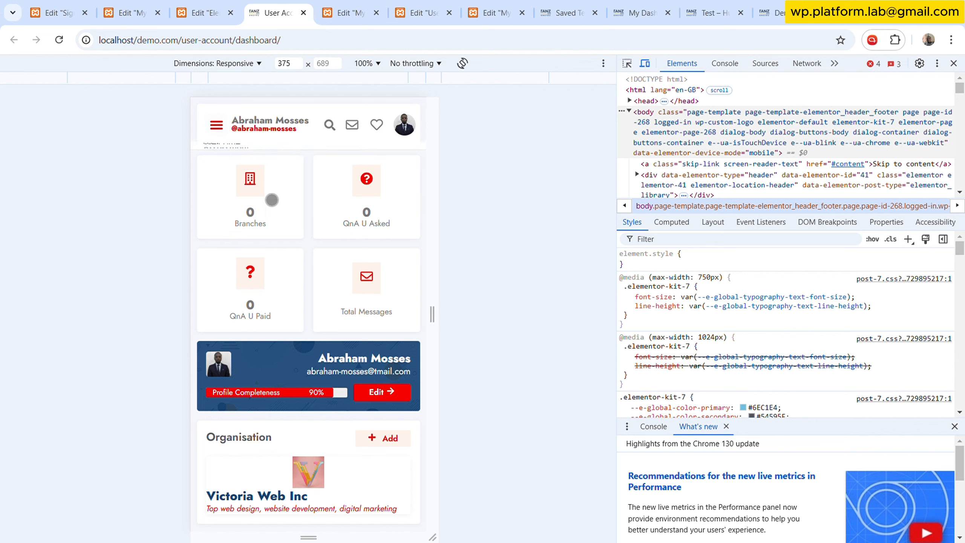
left_click(225, 130)
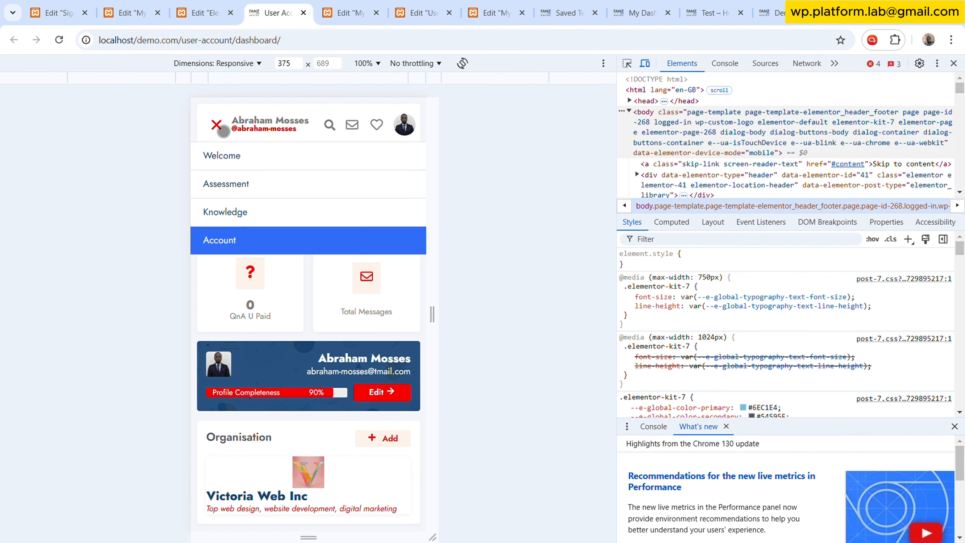
left_click(223, 130)
left_click(222, 131)
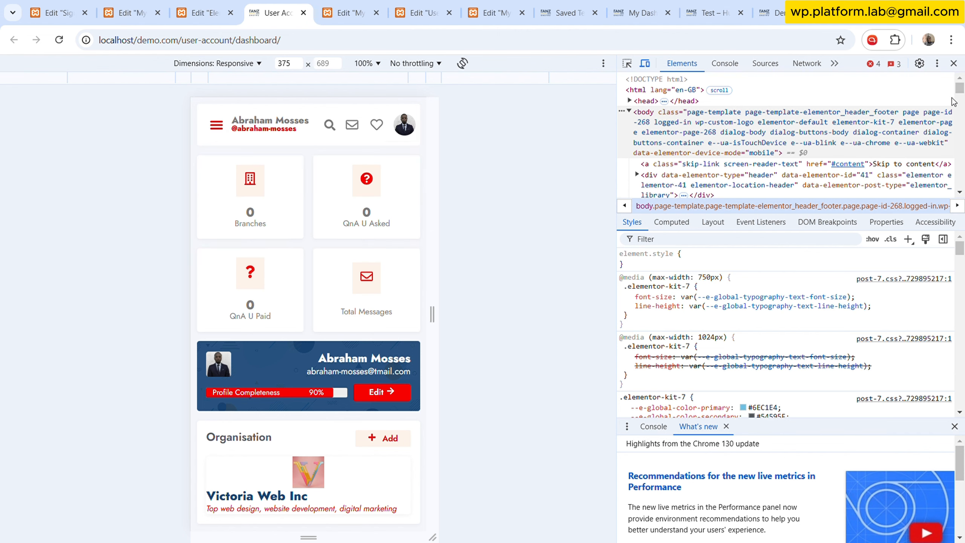
left_click(953, 63)
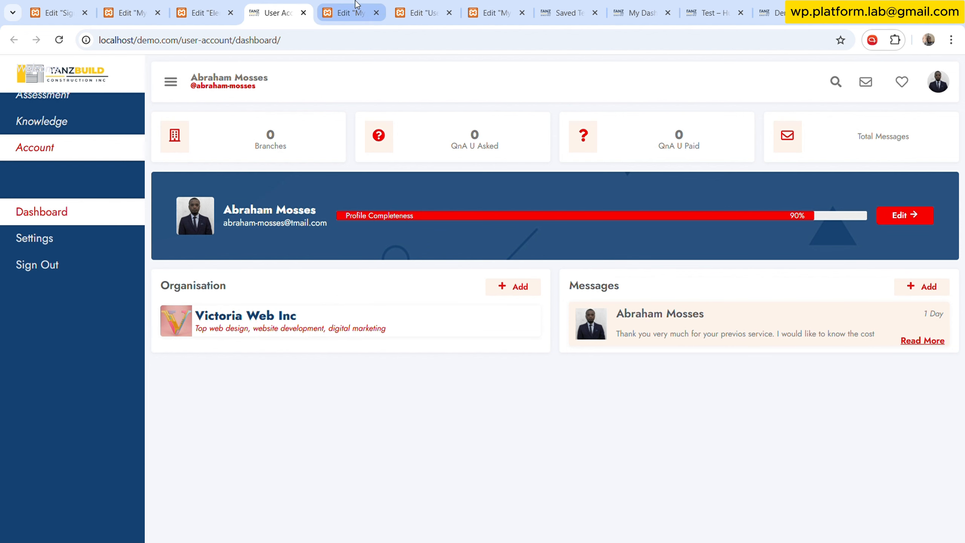
- Review the container structure of the My Dashboard editor and the Mobile Bar elements in the User Dashboard editor
left_click(344, 13)
left_click_drag(523, 236, 84, 155)
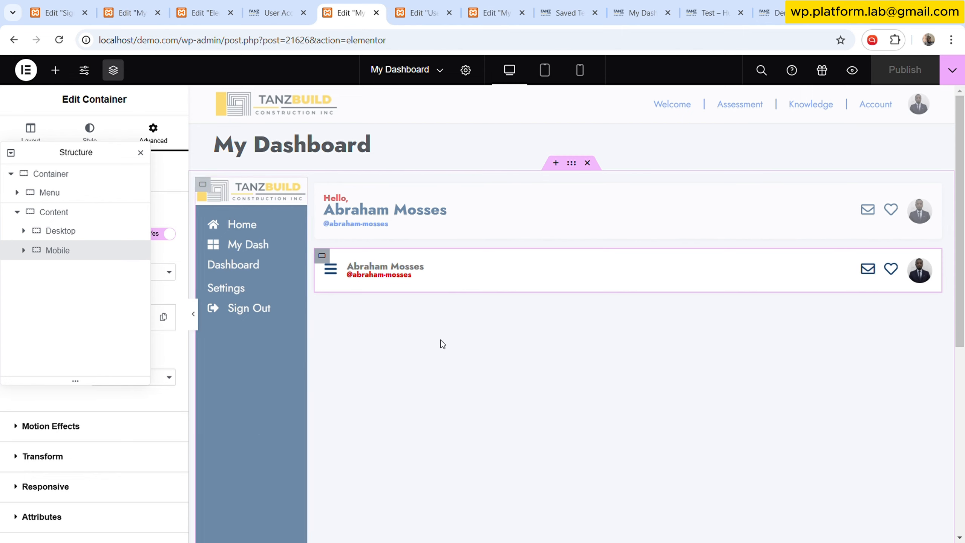
scroll(549, 317, "down", 5)
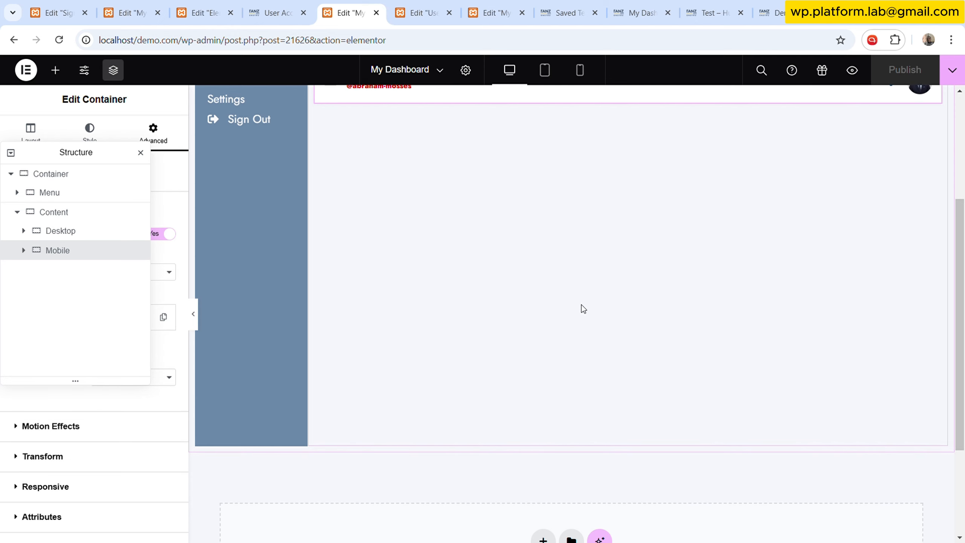
scroll(457, 323, "up", 3)
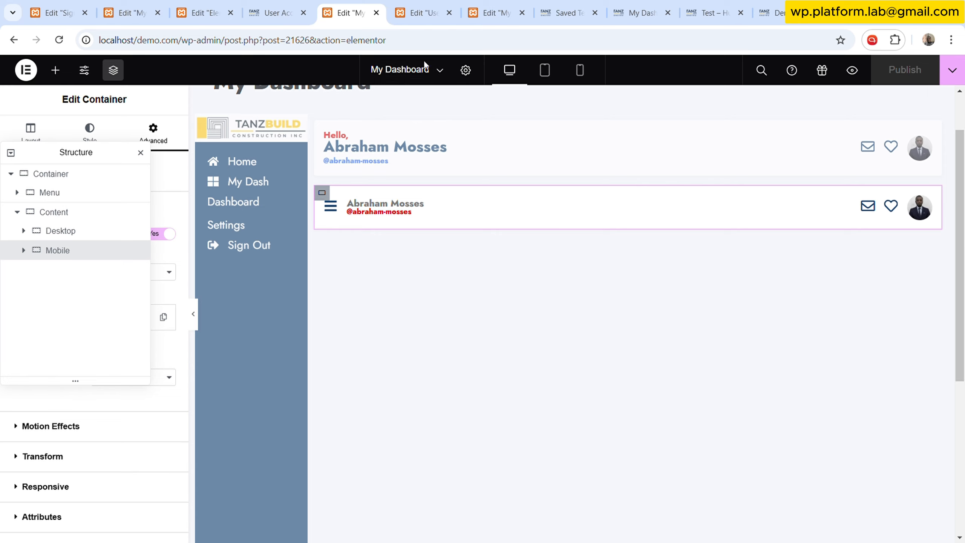
left_click(419, 12)
left_click_drag(584, 287, 4, 163)
scroll(364, 270, "down", 3)
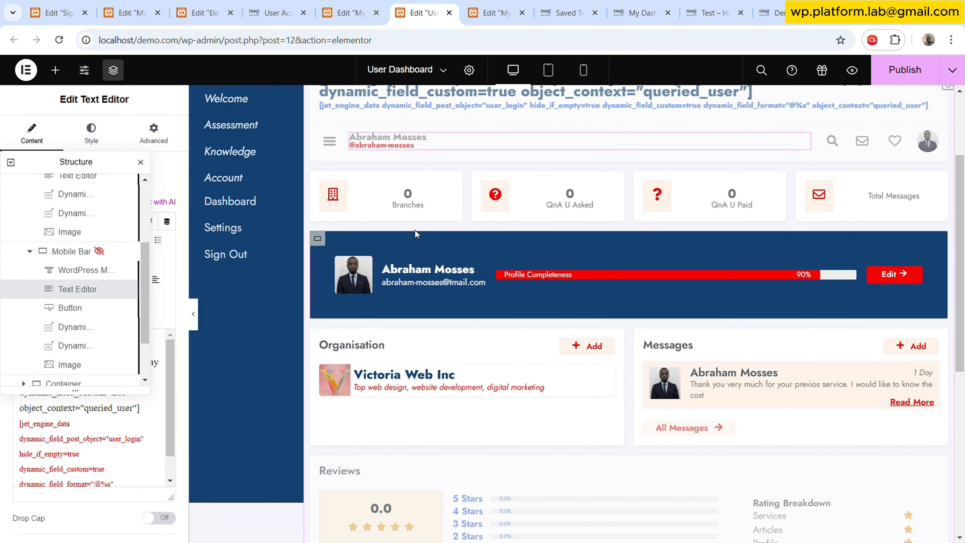
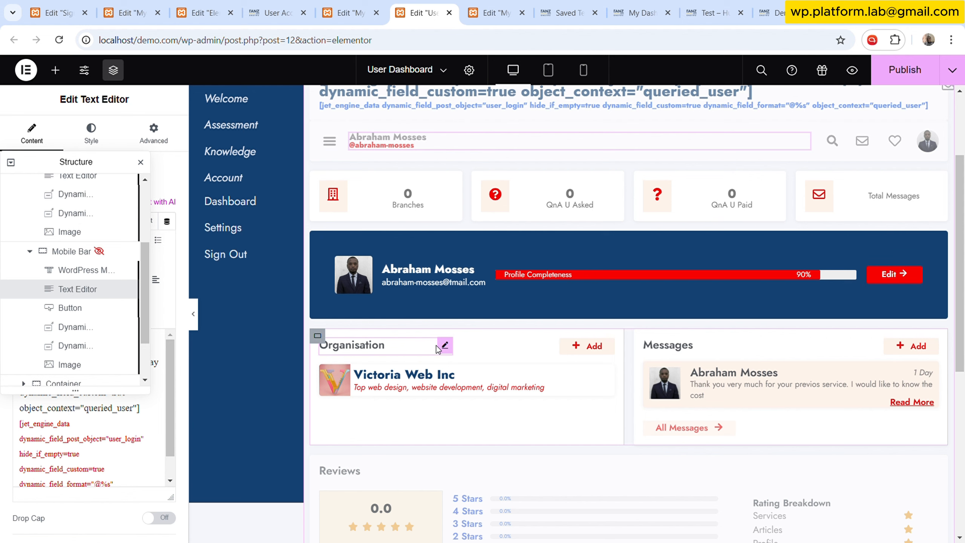
- Inspect the Content container's Desktop and Mobile children in the My Dashboard structure and compare with the User Dashboard editor
left_click(349, 4)
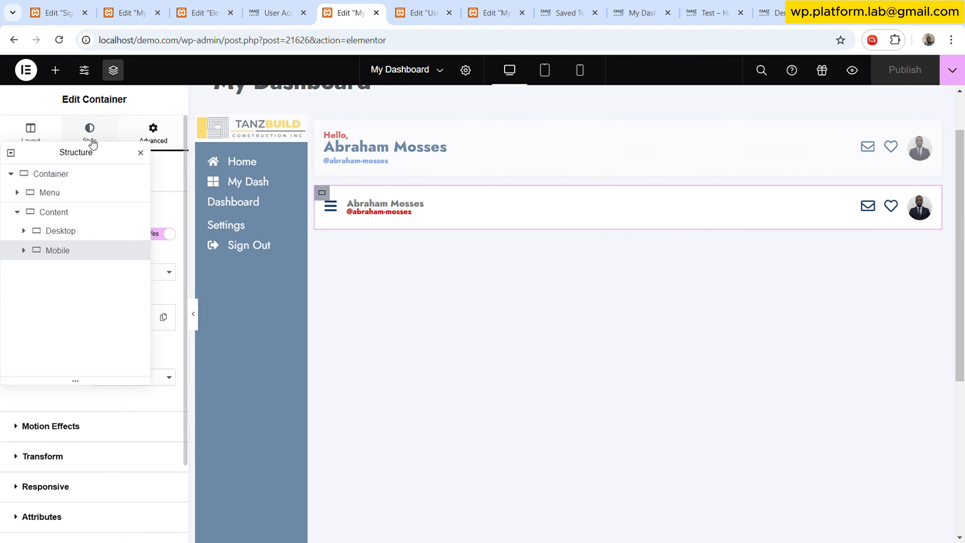
left_click_drag(91, 158, 192, 144)
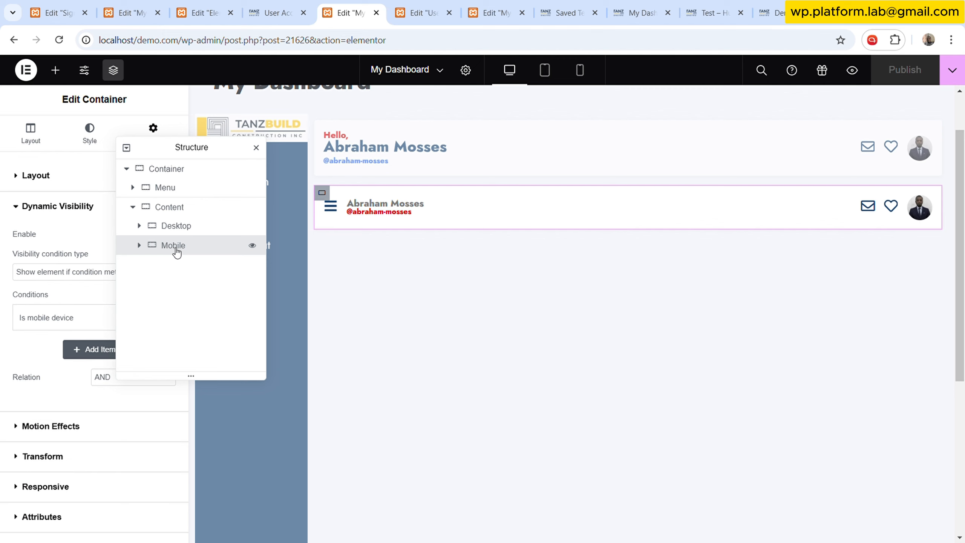
left_click_drag(186, 154, 326, 157)
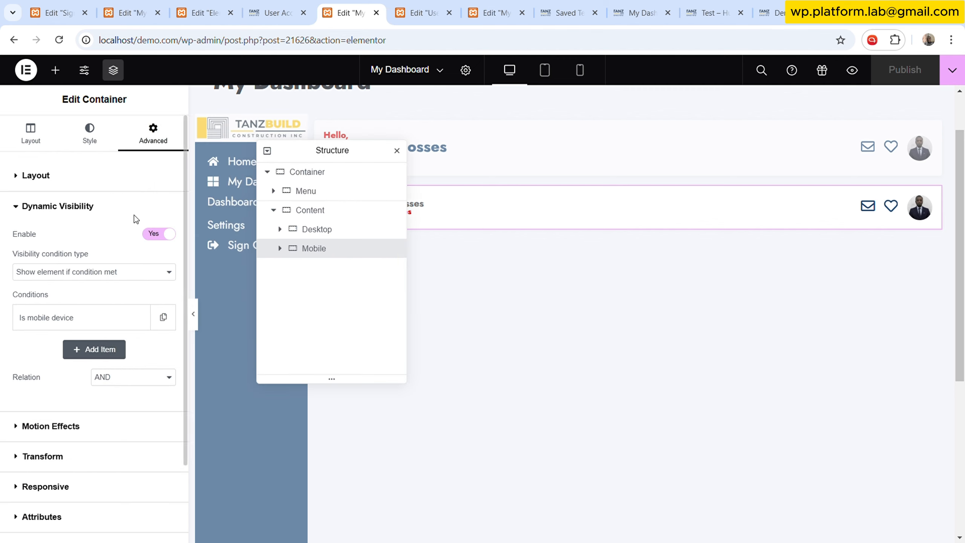
left_click(38, 135)
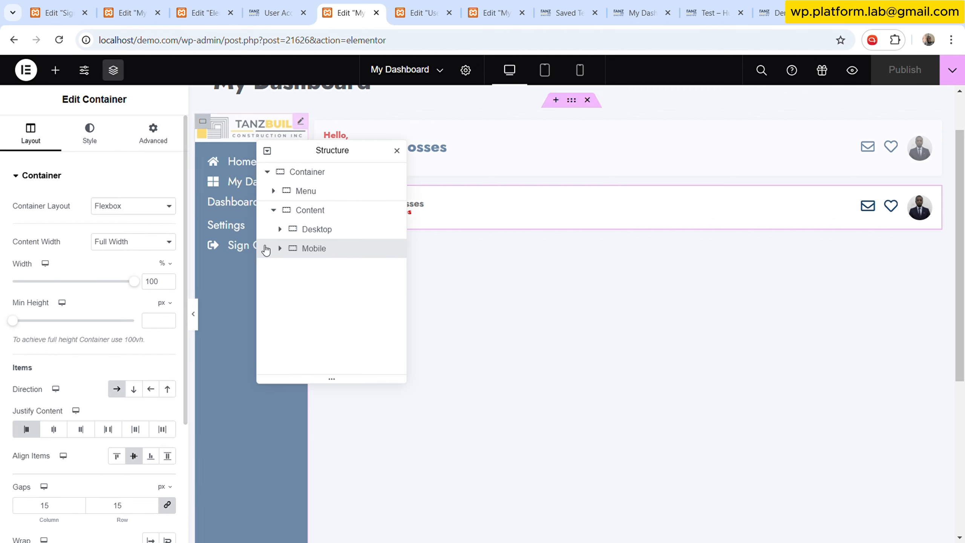
left_click(319, 229)
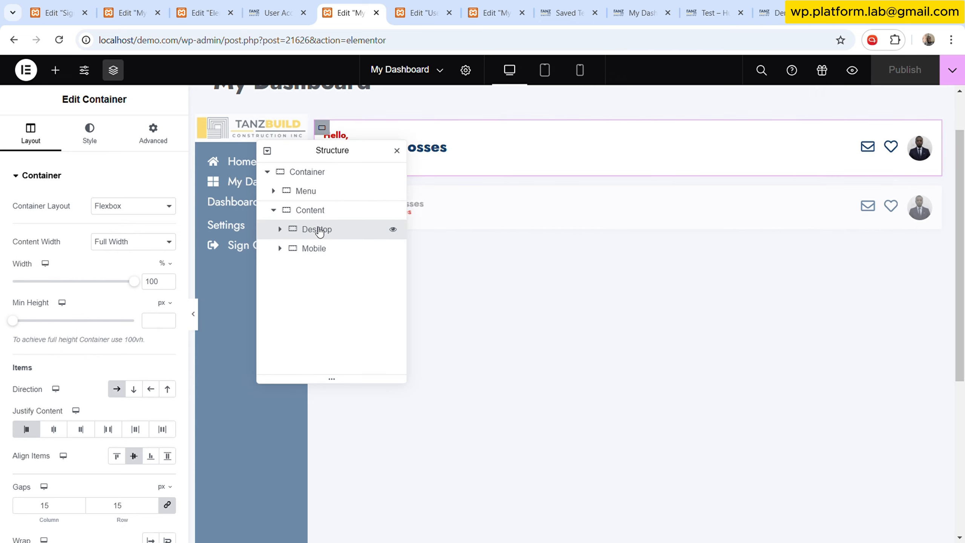
key("ctrl+Tab")
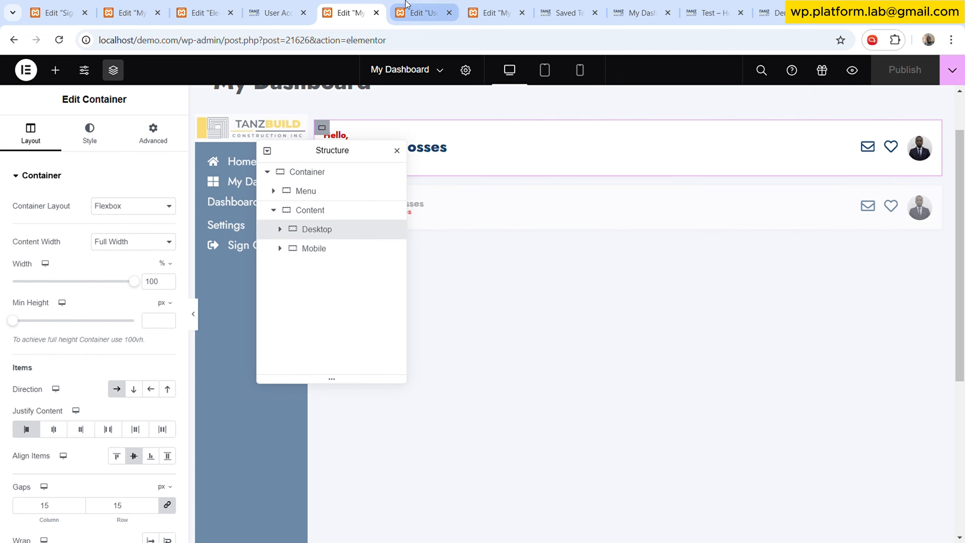
scroll(367, 203, "up", 3)
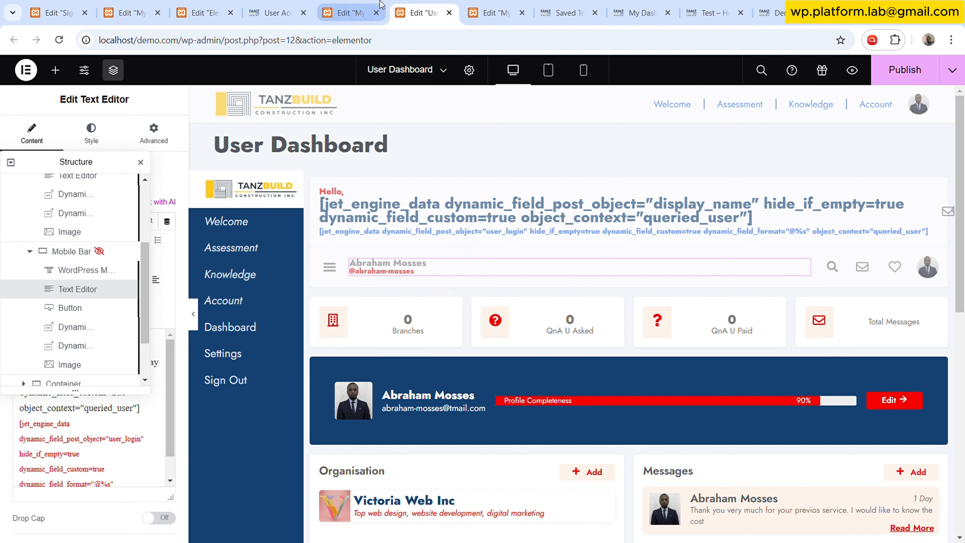
left_click(346, 12)
left_click_drag(330, 151, 655, 155)
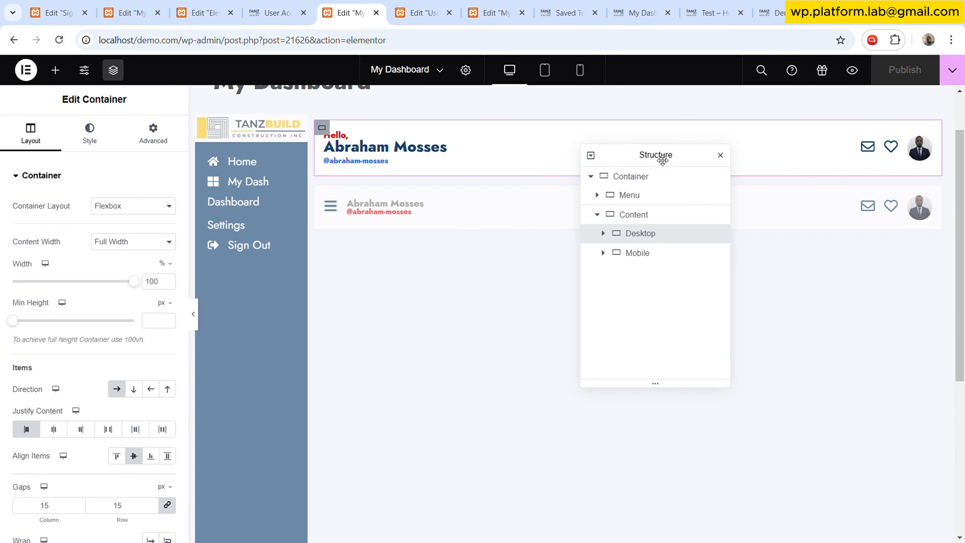
- Add a new container and move it inside the Content container below the Mobile container
left_click(55, 70)
left_click_drag(67, 311, 477, 250)
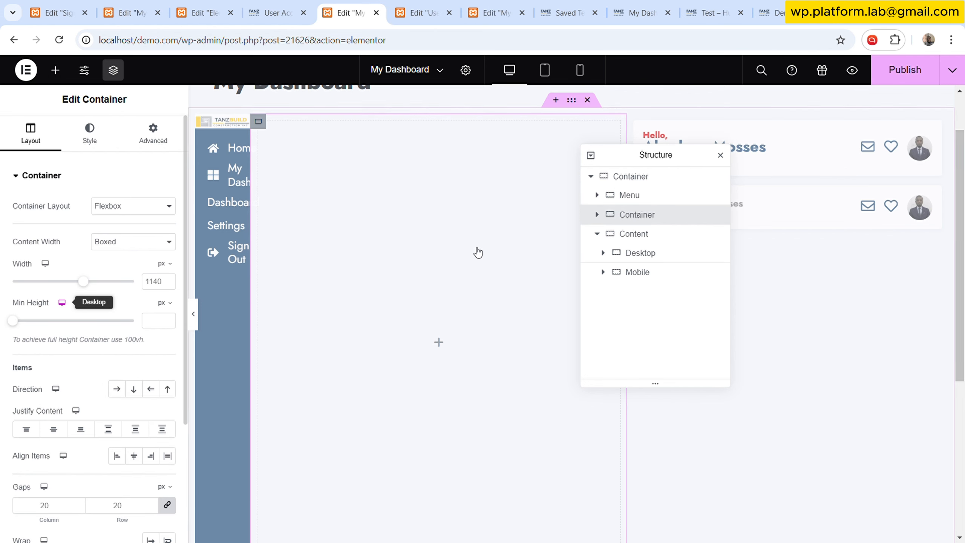
left_click_drag(636, 219, 650, 281)
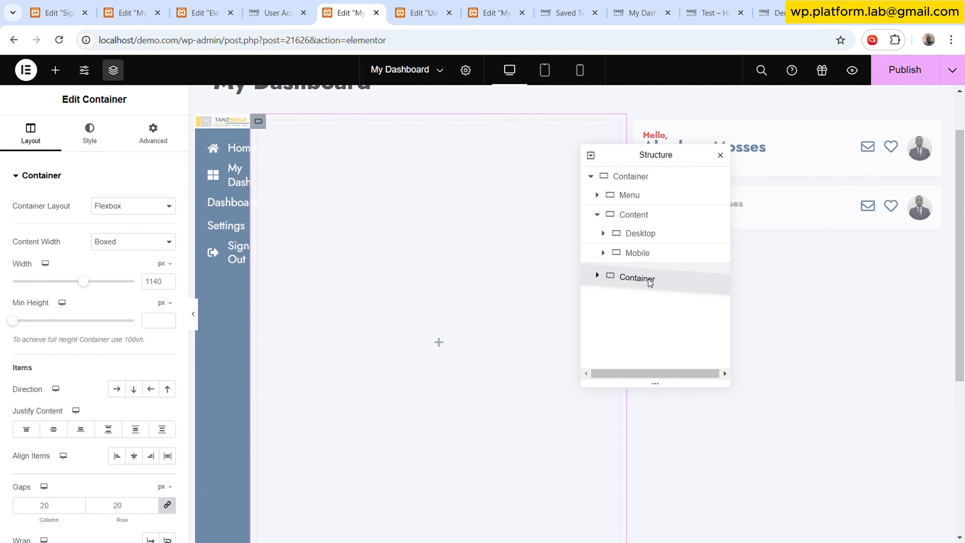
left_click_drag(268, 283, 269, 283)
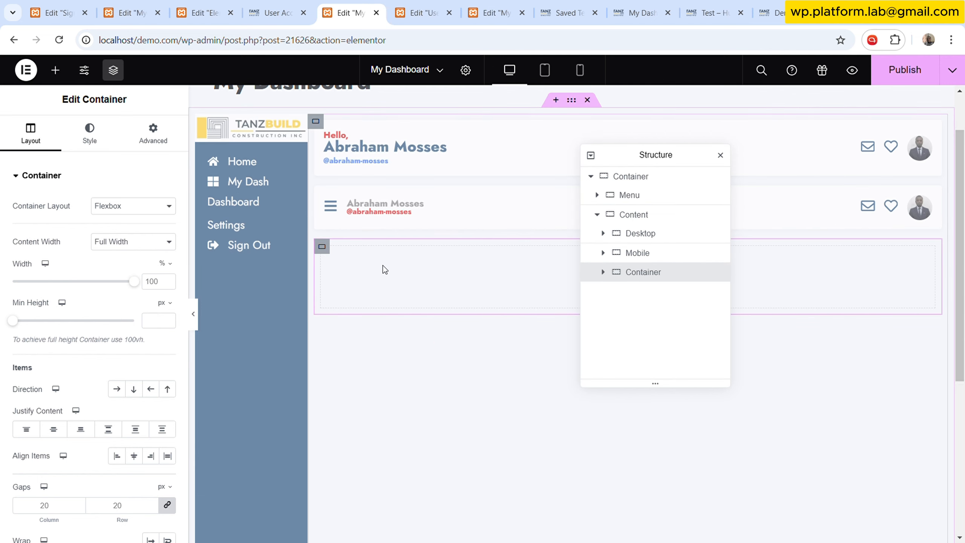
- Examine the Branches icon and icon box widgets in the User Dashboard editor
key("ctrl+Tab")
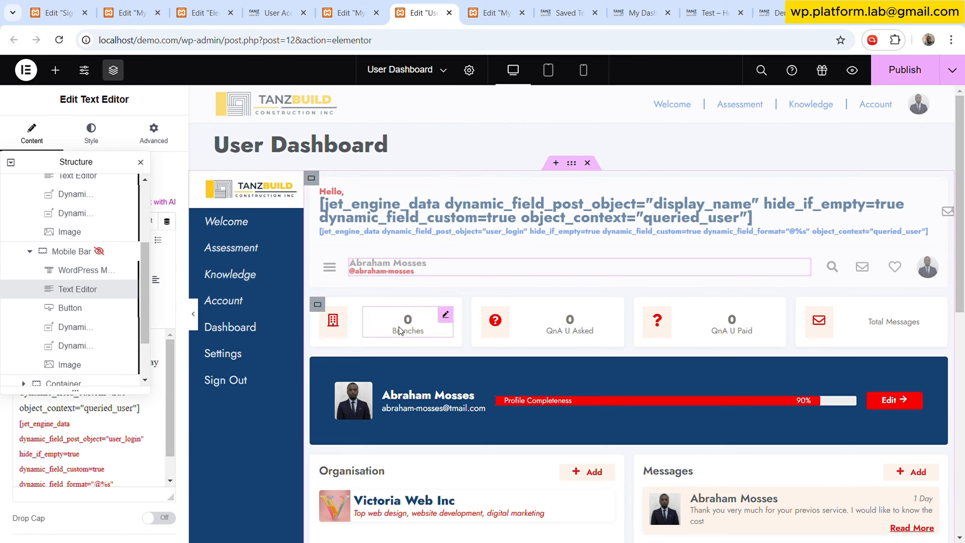
scroll(398, 331, "down", 2)
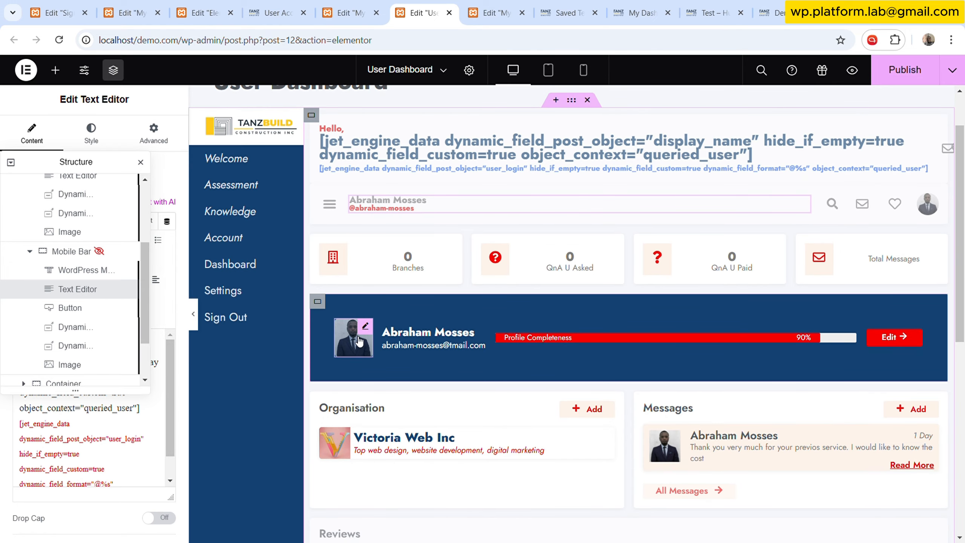
left_click(342, 253)
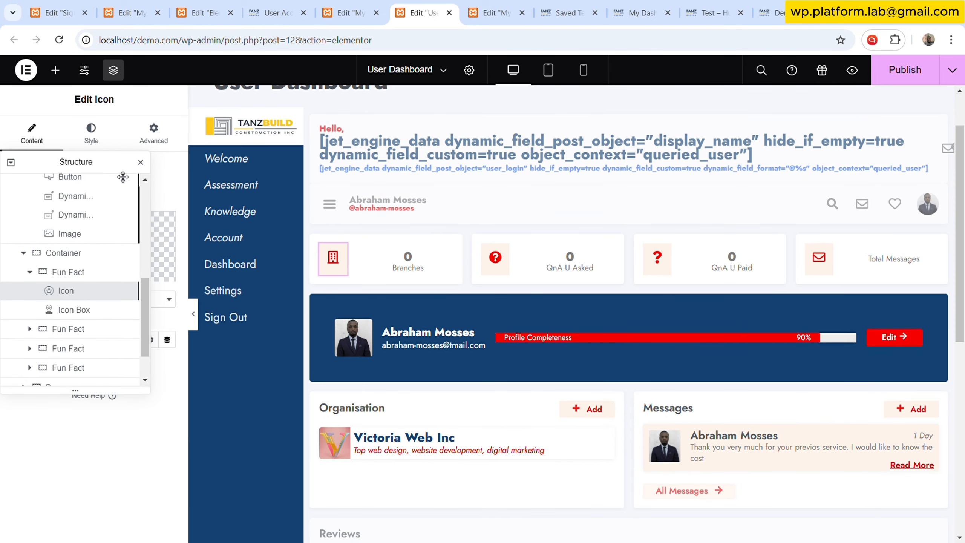
left_click(141, 162)
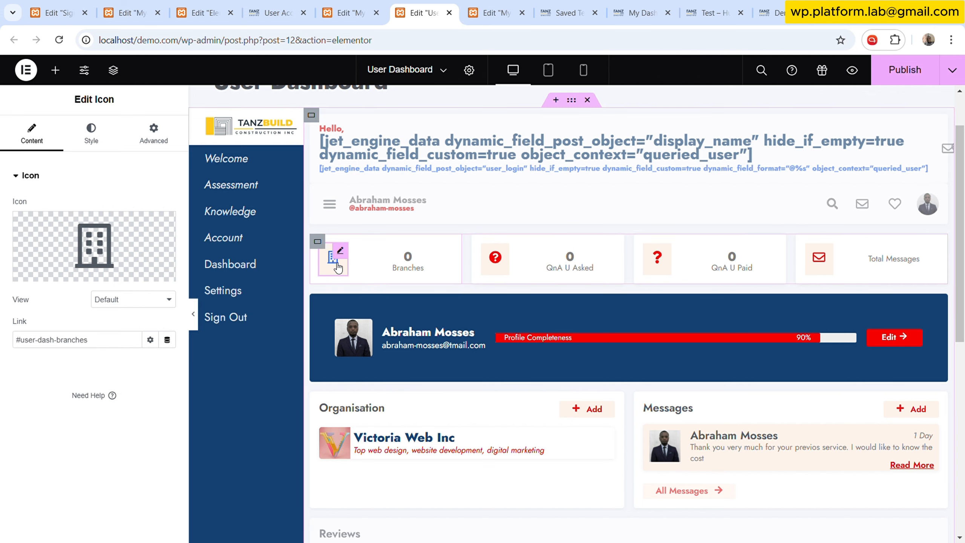
left_click(446, 252)
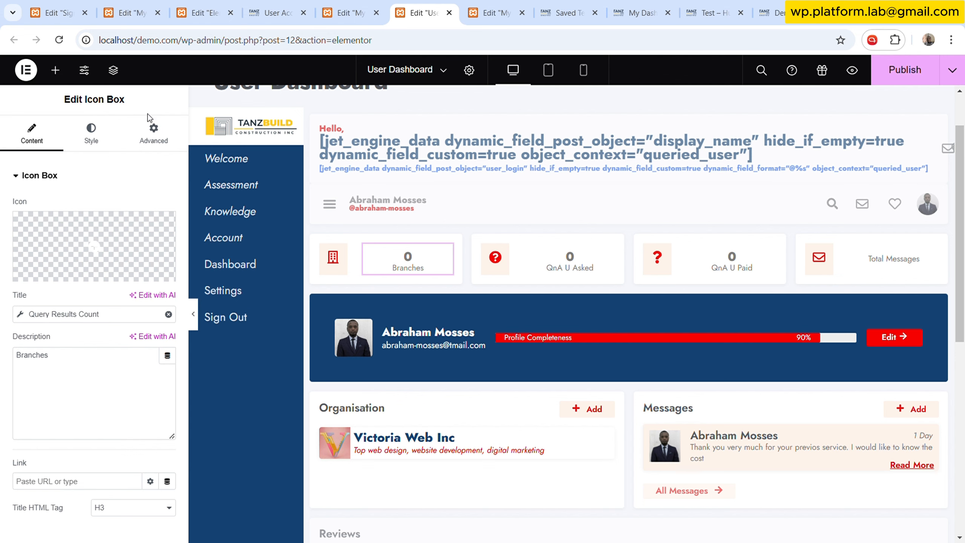
left_click(344, 12)
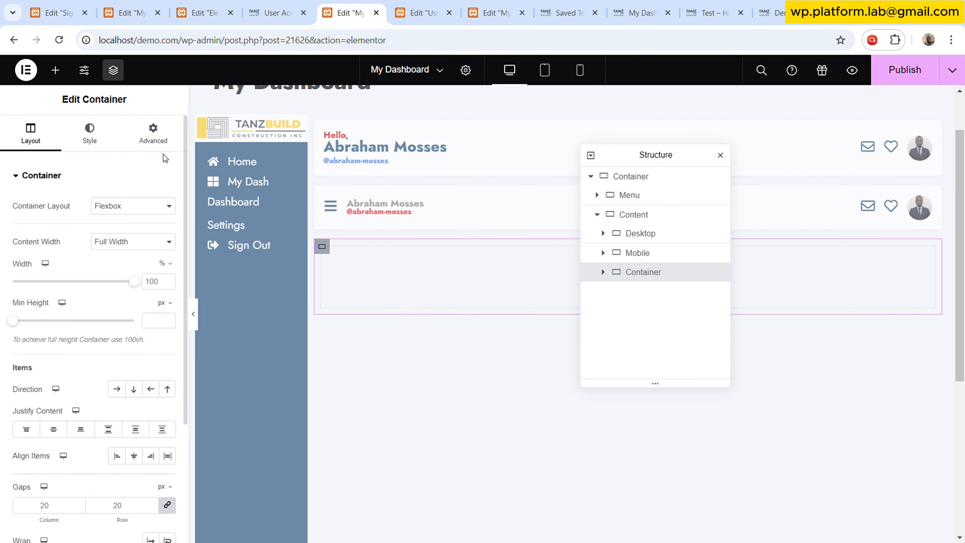
- Search for the Icon widget and add it into the new container
left_click(55, 70)
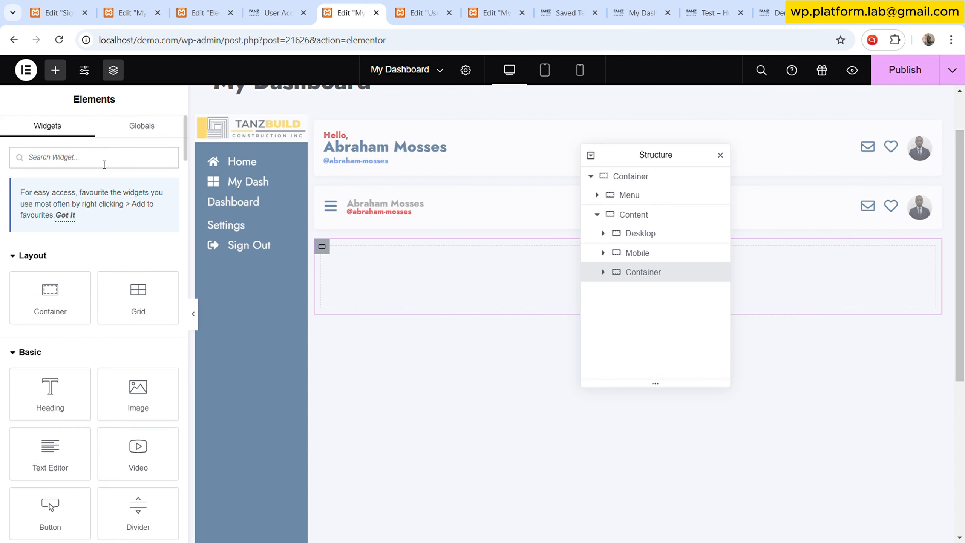
left_click(104, 164)
type("icon")
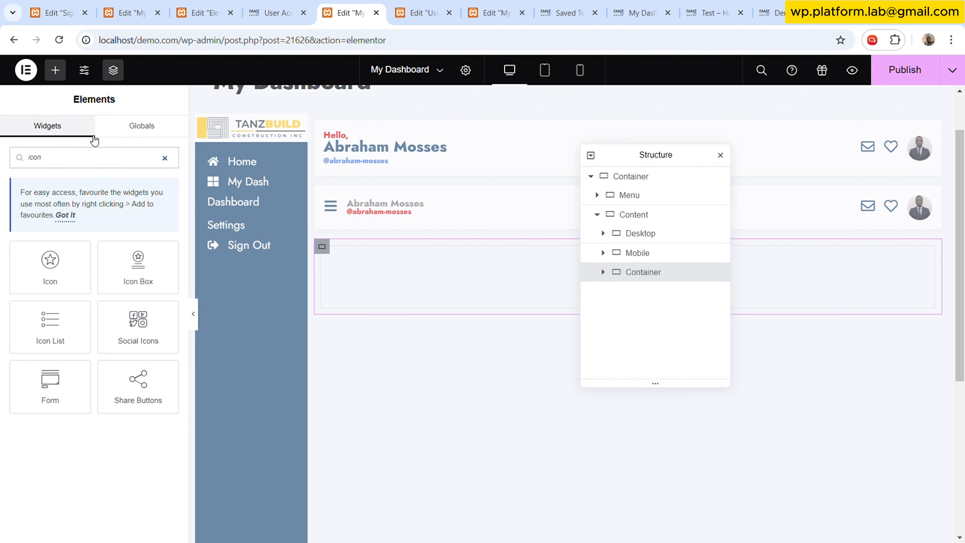
left_click_drag(50, 266, 377, 283)
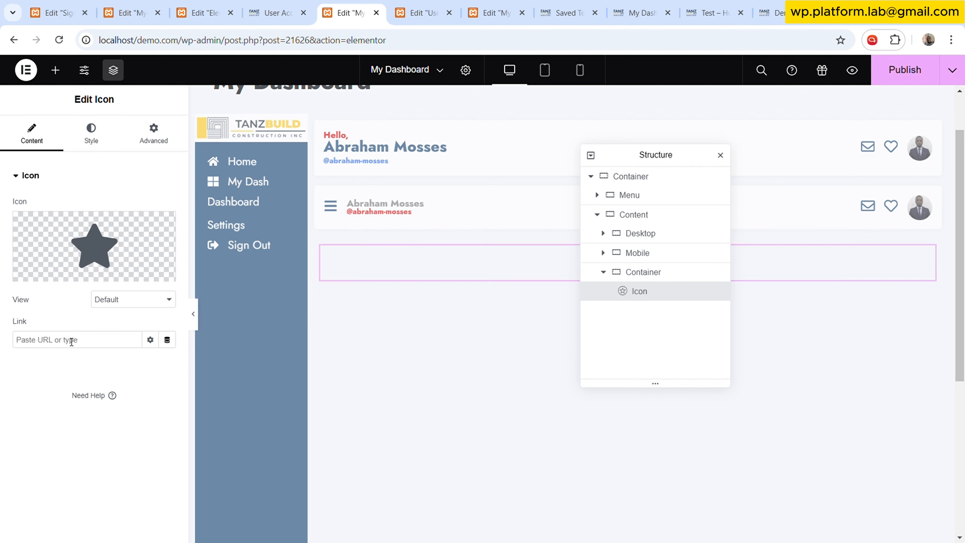
- Replace the icon with the Users icon from the icon library by searching for user
key("ctrl+Tab")
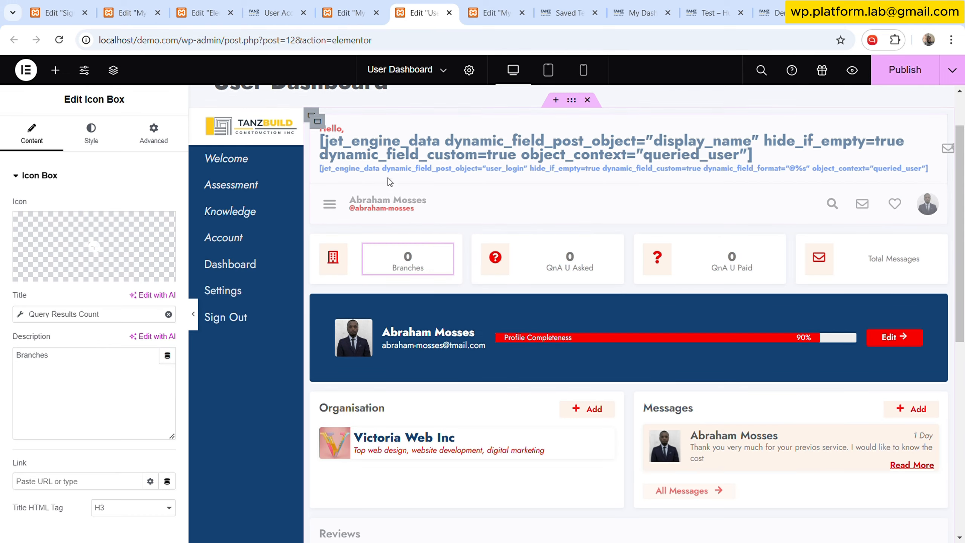
left_click(359, 4)
left_click(133, 253)
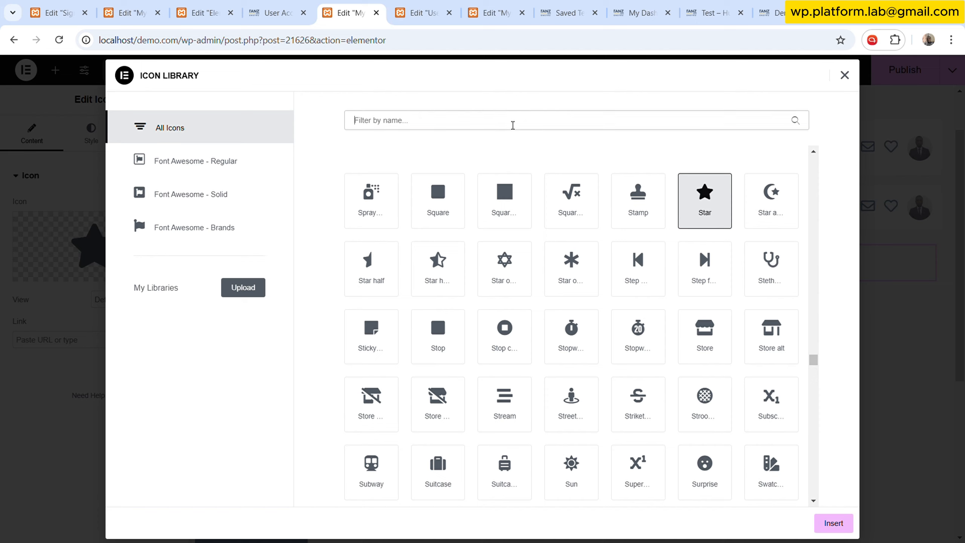
type("fro")
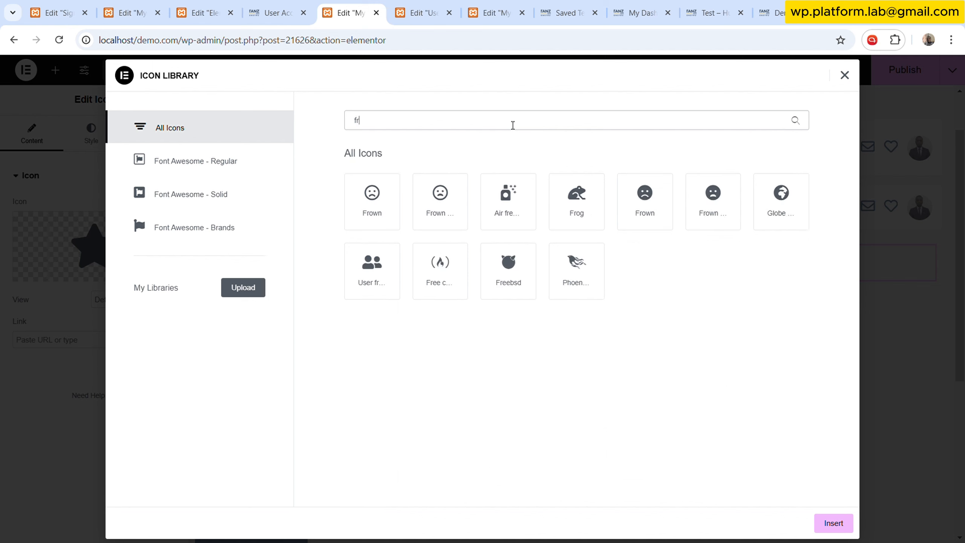
key("BackSpace")
key("BackSpace")
key("BackSpace")
type("user")
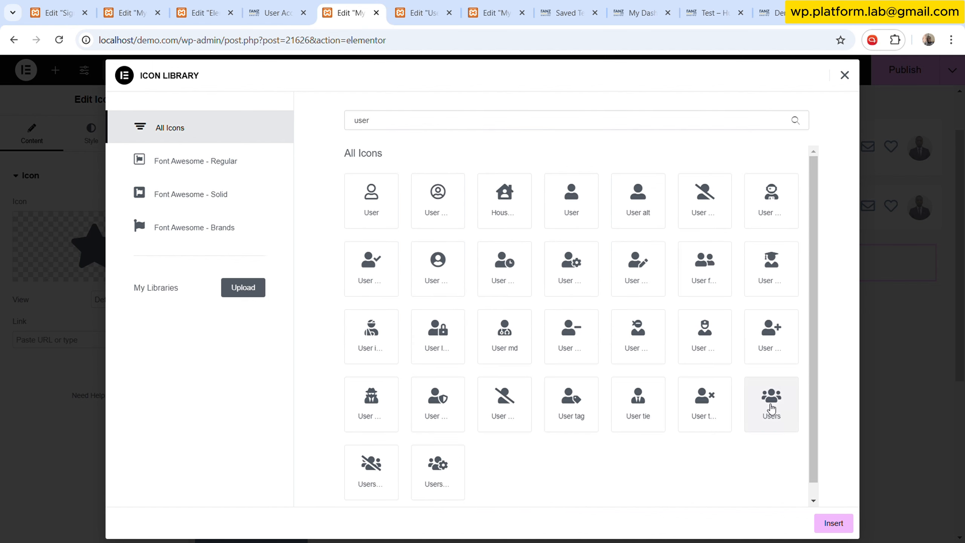
left_click(770, 397)
left_click(833, 523)
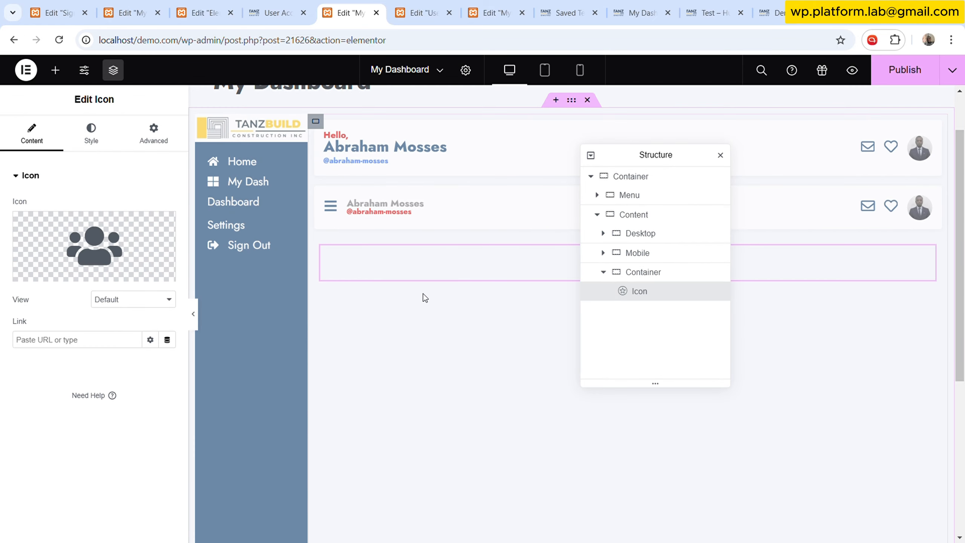
- Set the icon's primary colour to the global Red colour
left_click_drag(660, 168, 342, 197)
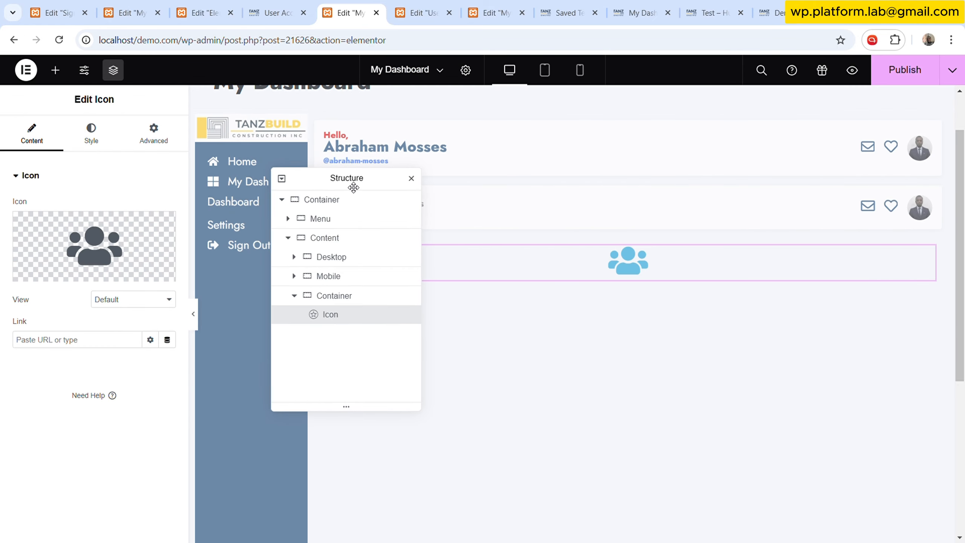
left_click(91, 134)
left_click(150, 258)
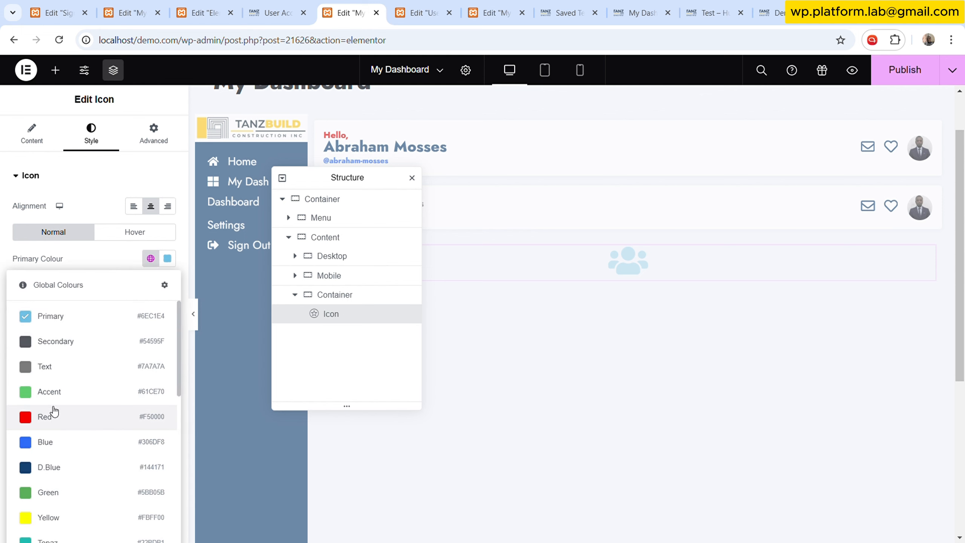
left_click(49, 415)
- Give the icon a classic background using the global Red Background colour
left_click(156, 137)
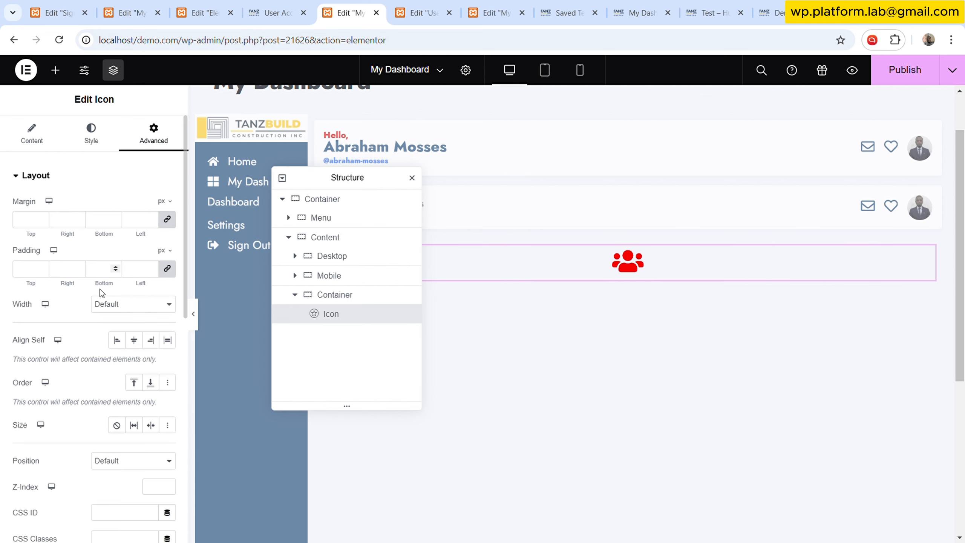
scroll(88, 357, "down", 5)
scroll(80, 428, "down", 3)
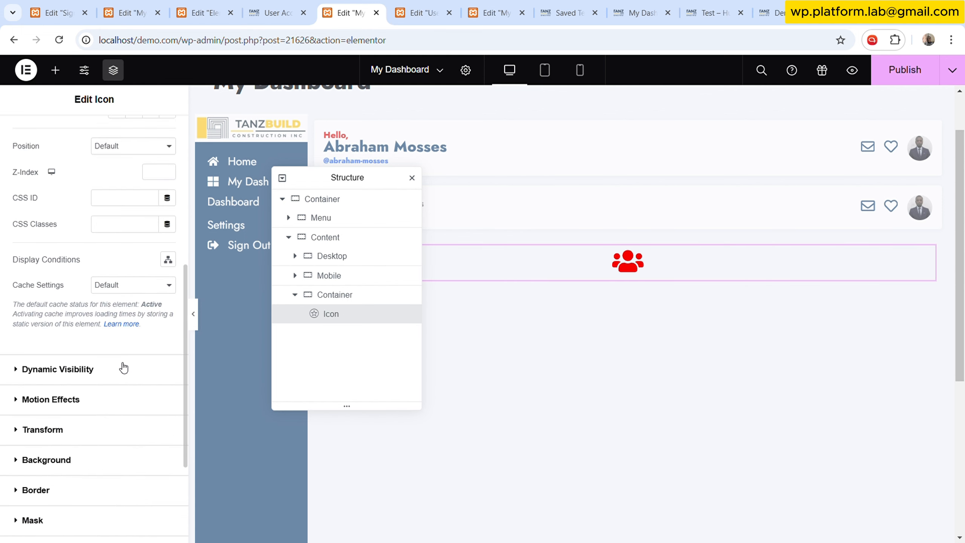
left_click(46, 459)
left_click(151, 353)
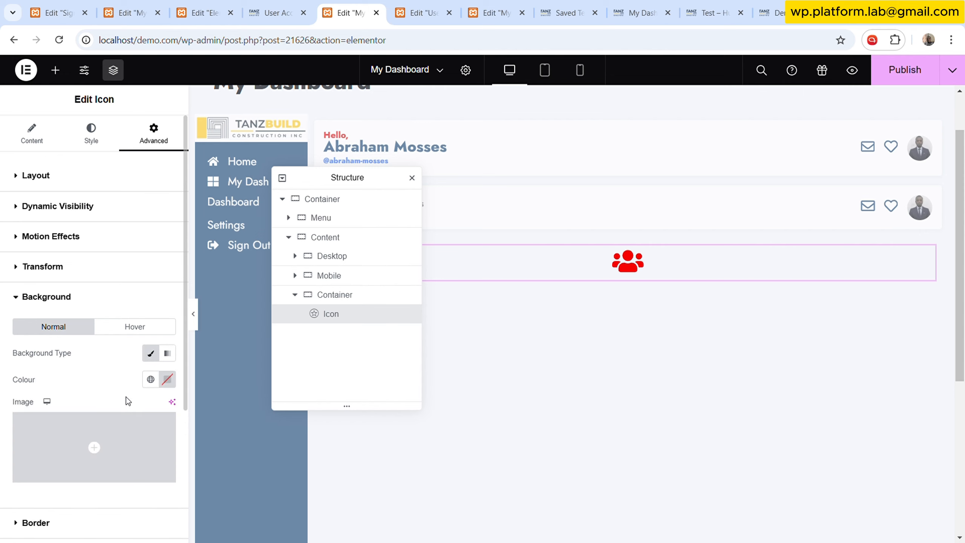
left_click(151, 379)
scroll(88, 257, "down", 6)
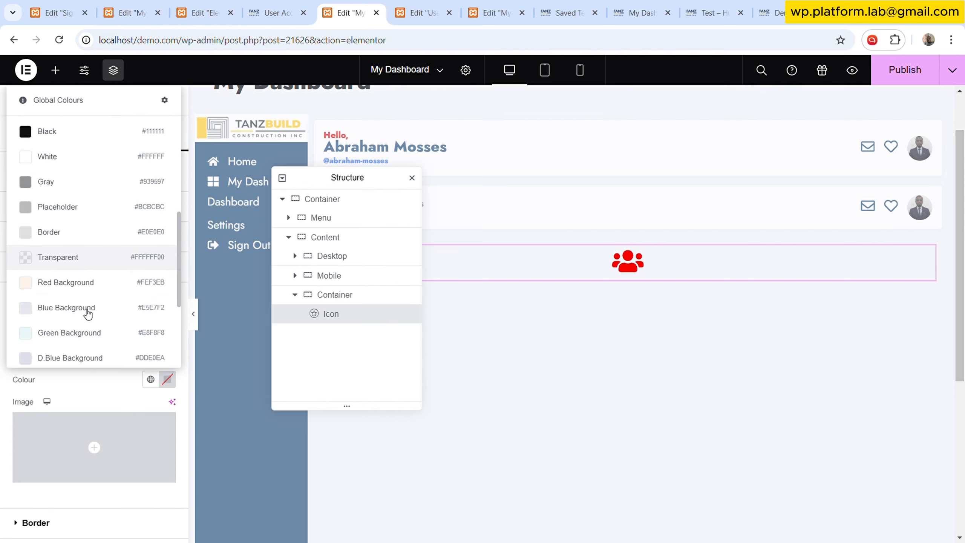
left_click(84, 285)
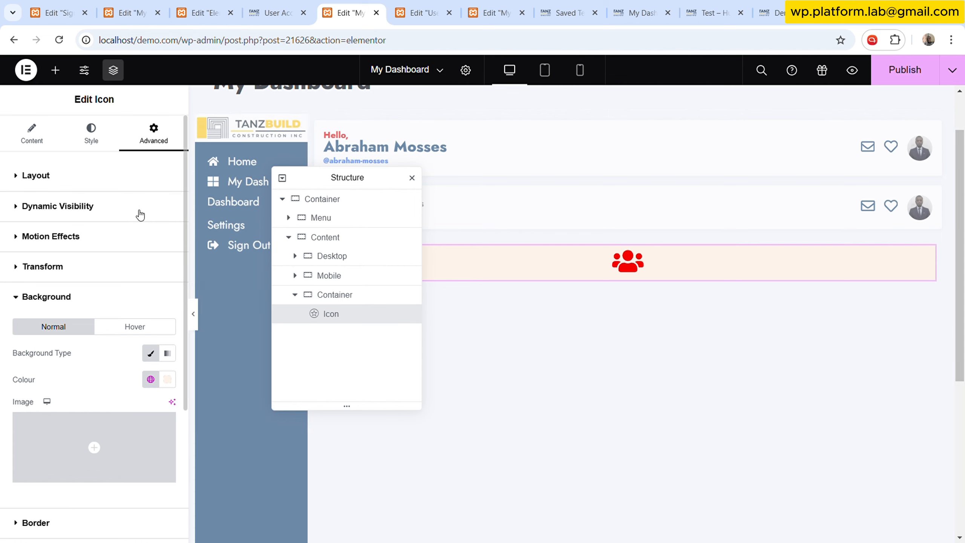
- Give the Users icon a custom width of 15%
left_click(126, 186)
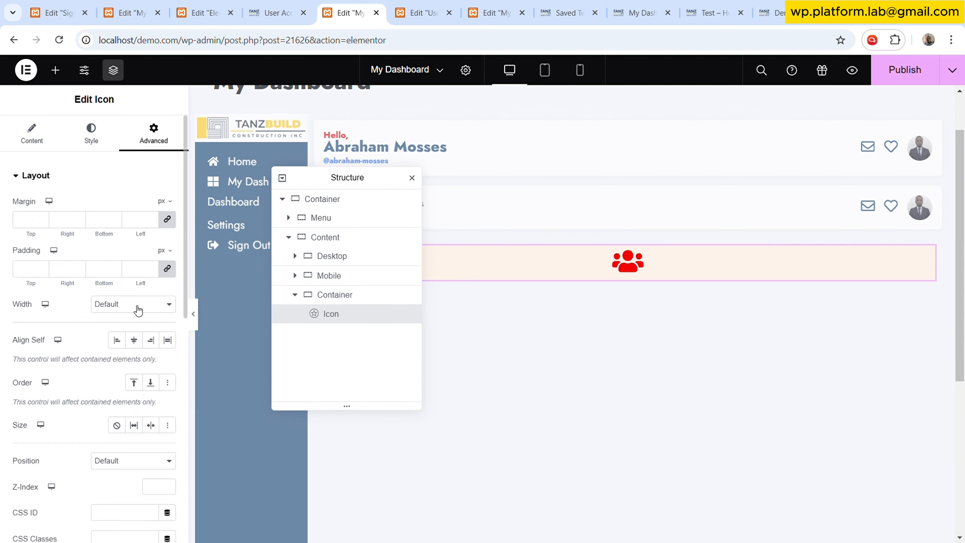
left_click(134, 366)
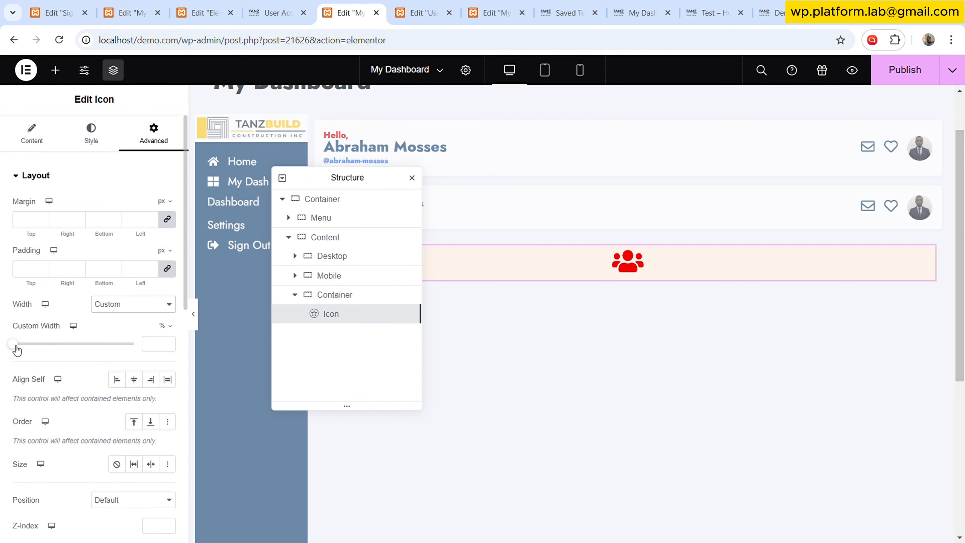
left_click_drag(16, 347, 22, 345)
left_click_drag(327, 183, 309, 330)
left_click(168, 343)
left_click(168, 343)
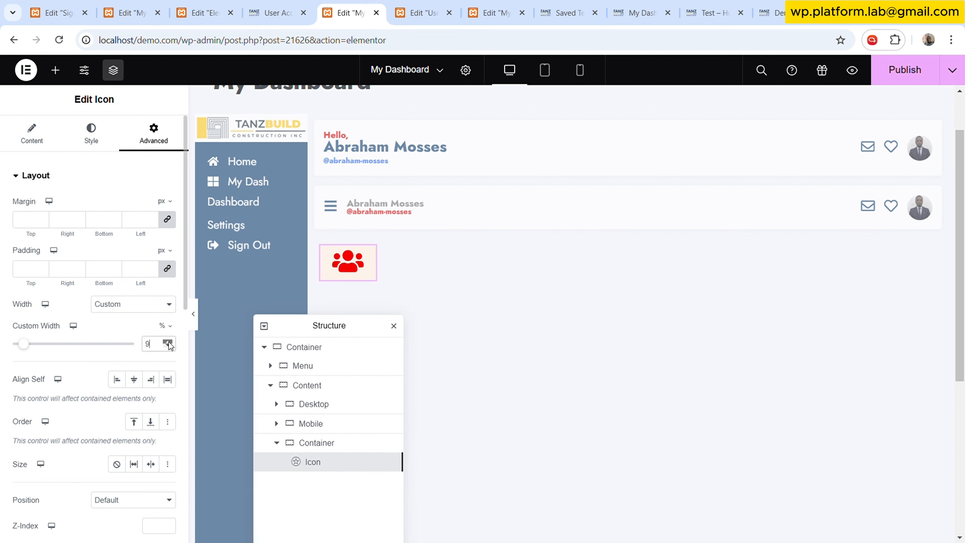
left_click(169, 342)
left_click(169, 342)
left_click(168, 342)
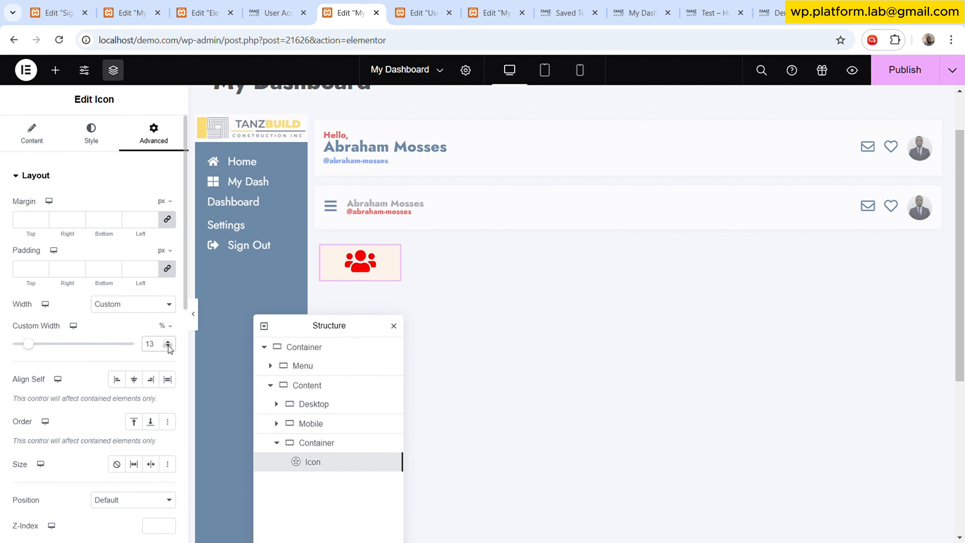
left_click(168, 346)
left_click(168, 342)
left_click(168, 342)
left_click(168, 342)
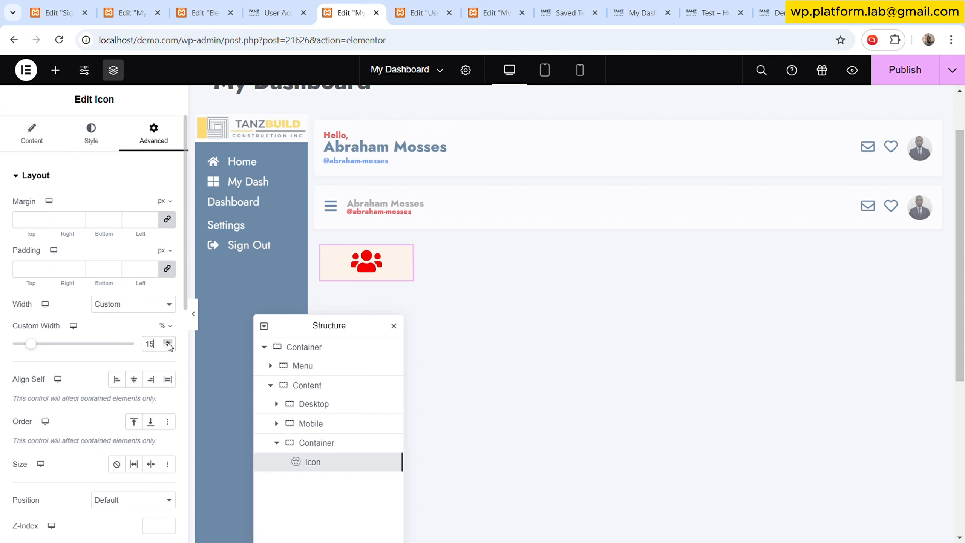
- Set the icon size to 20 px
left_click(93, 137)
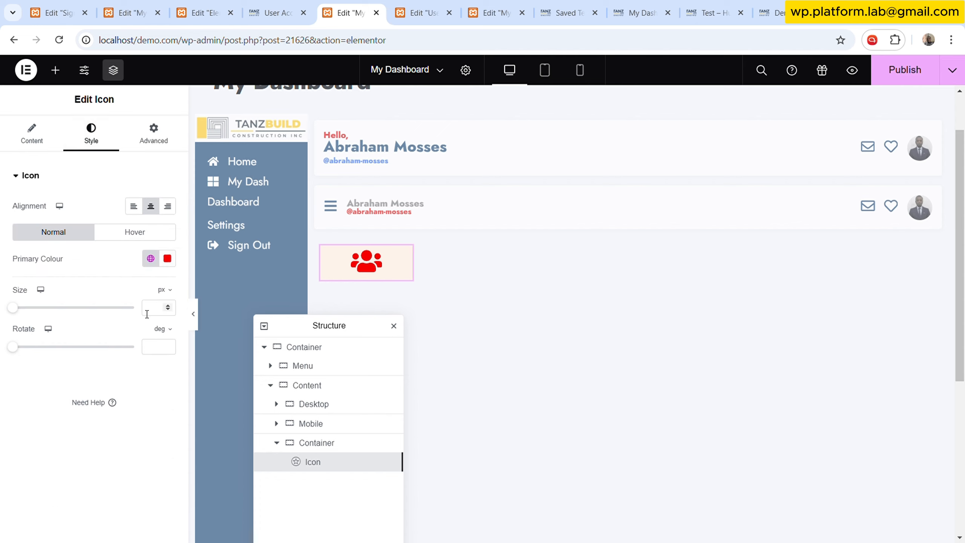
type("15")
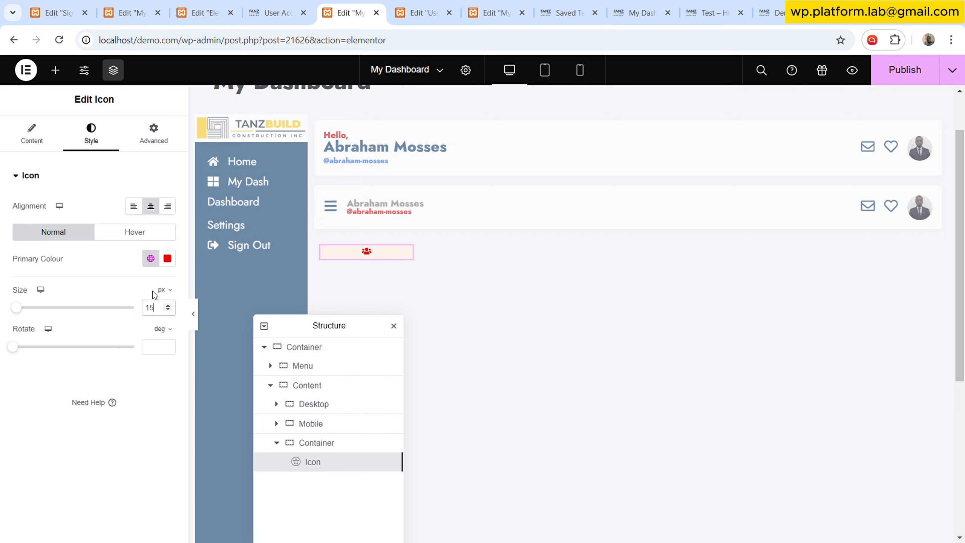
key("BackSpace")
key("BackSpace")
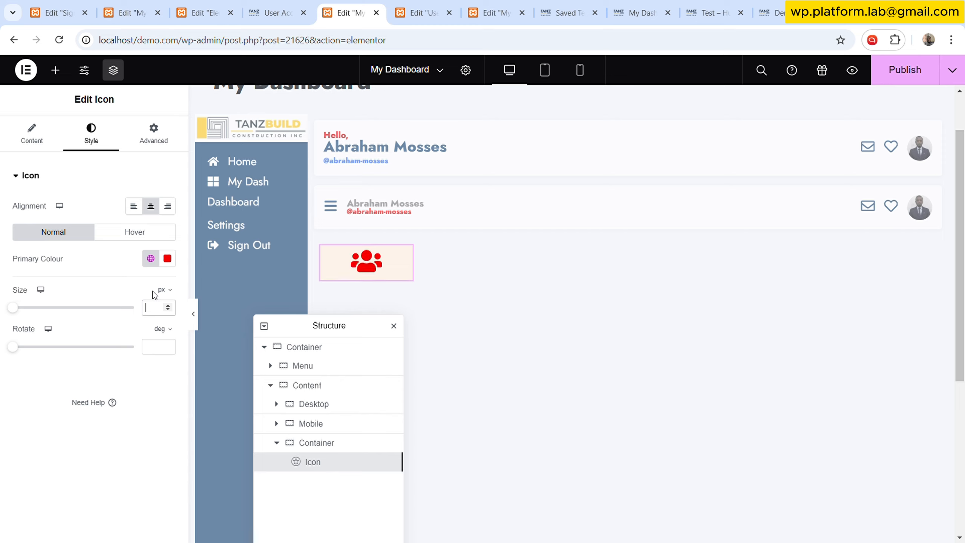
type("20")
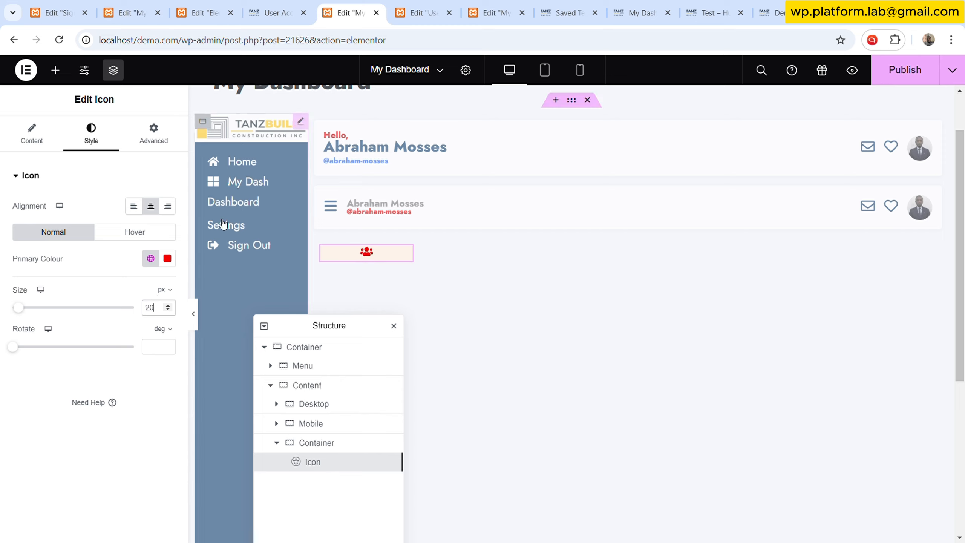
- Copy the Branches icon on the User Dashboard page and paste its style onto the new Users icon
left_click(421, 13)
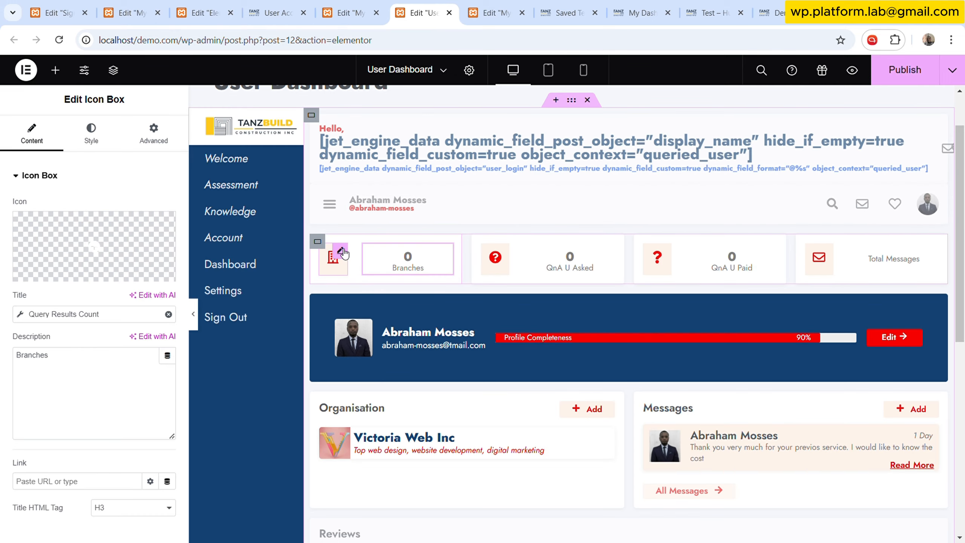
left_click(341, 251)
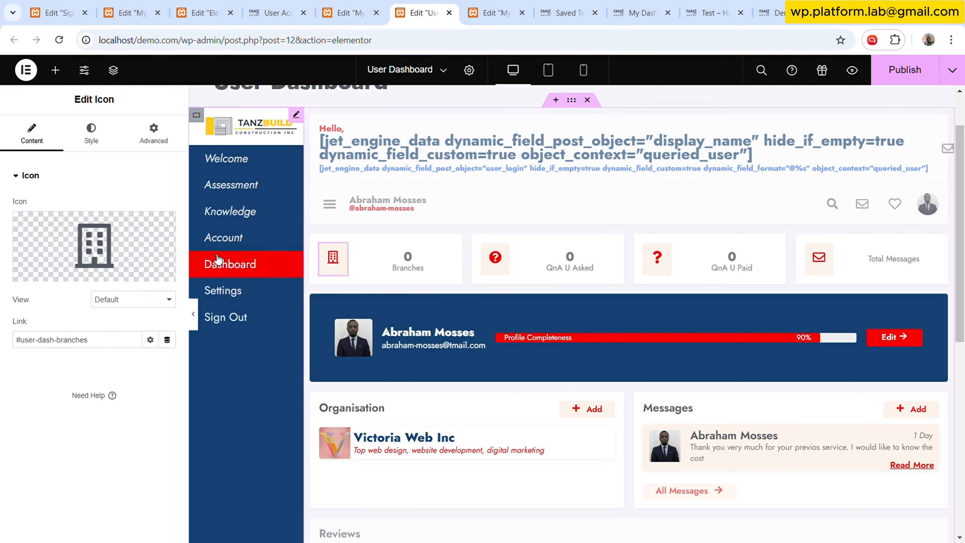
right_click(343, 254)
left_click(389, 311)
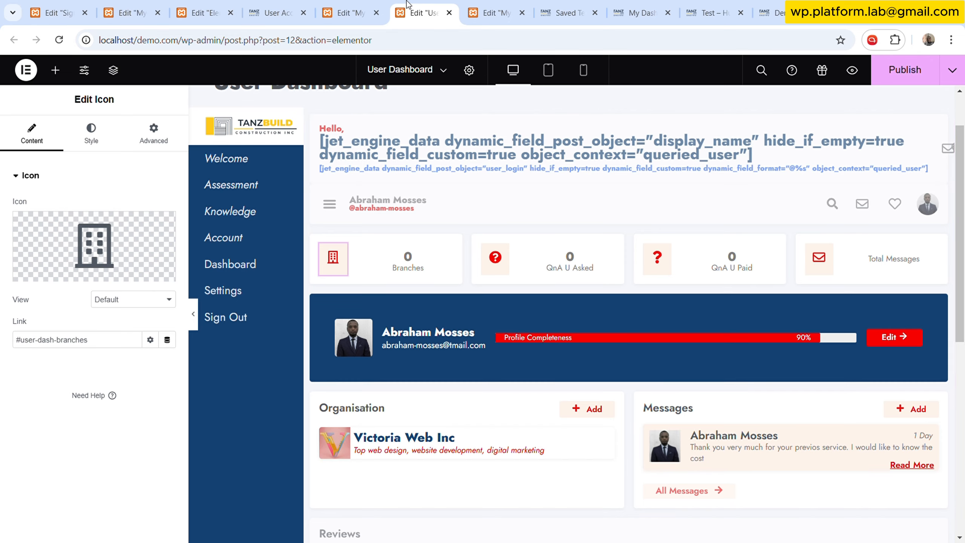
left_click(365, 14)
right_click(403, 250)
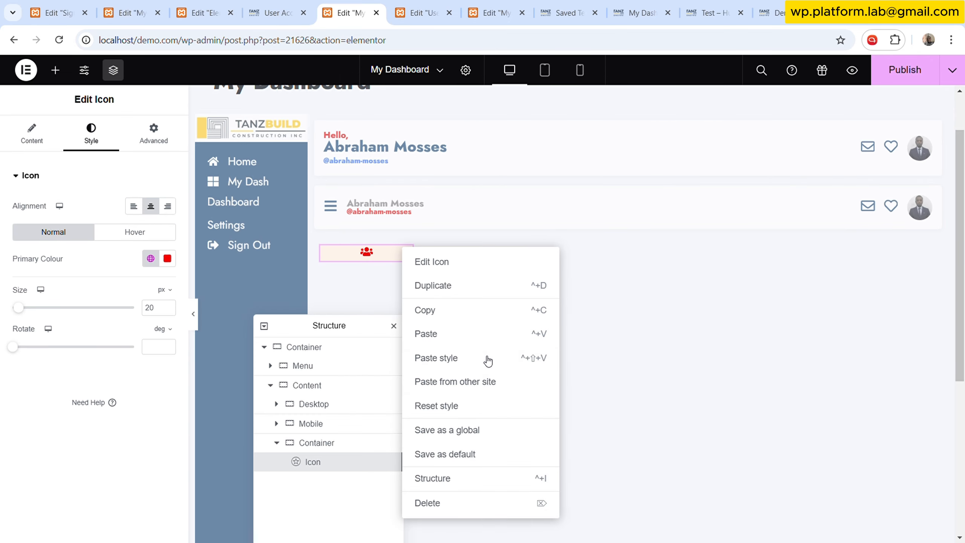
left_click(467, 358)
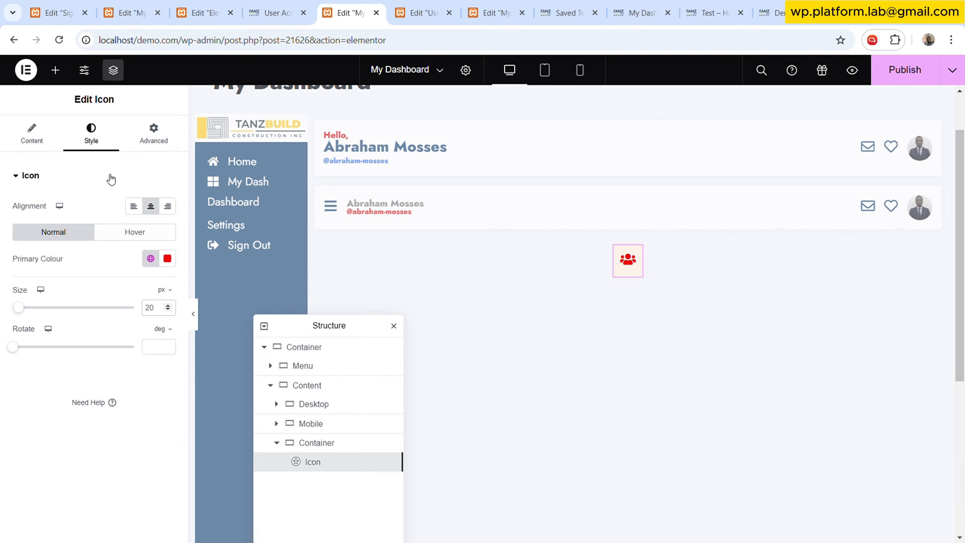
- Try setting the icon's padding to 0, then undo the change
left_click(56, 142)
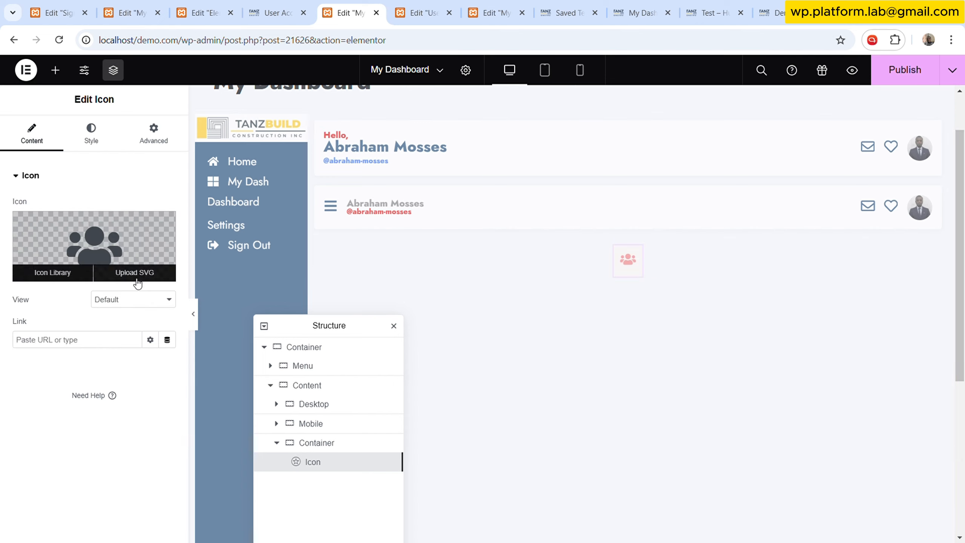
left_click(152, 133)
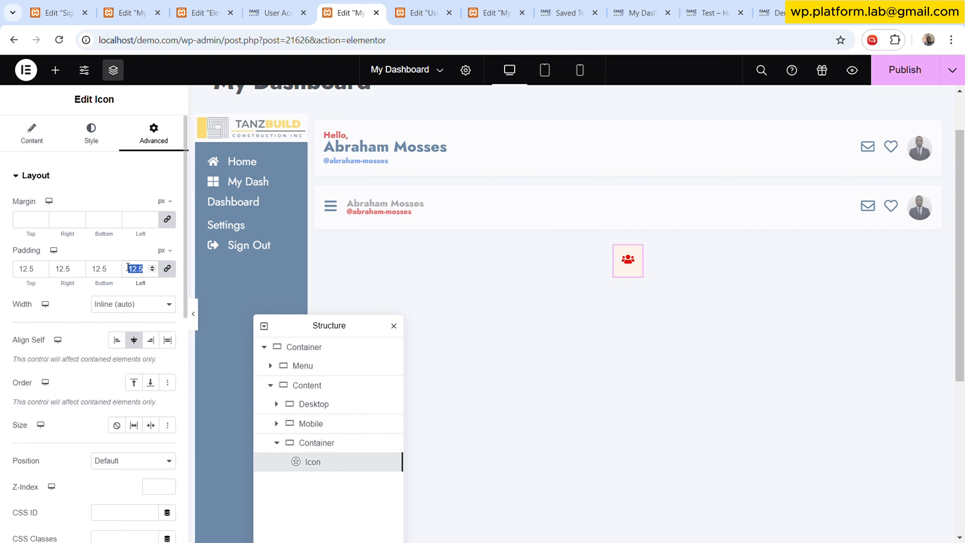
type("0")
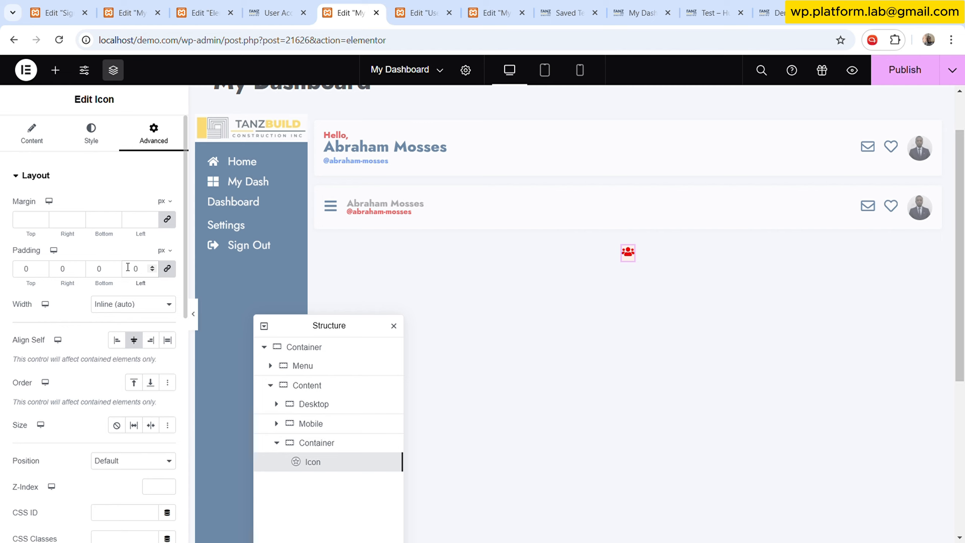
key("ctrl+z")
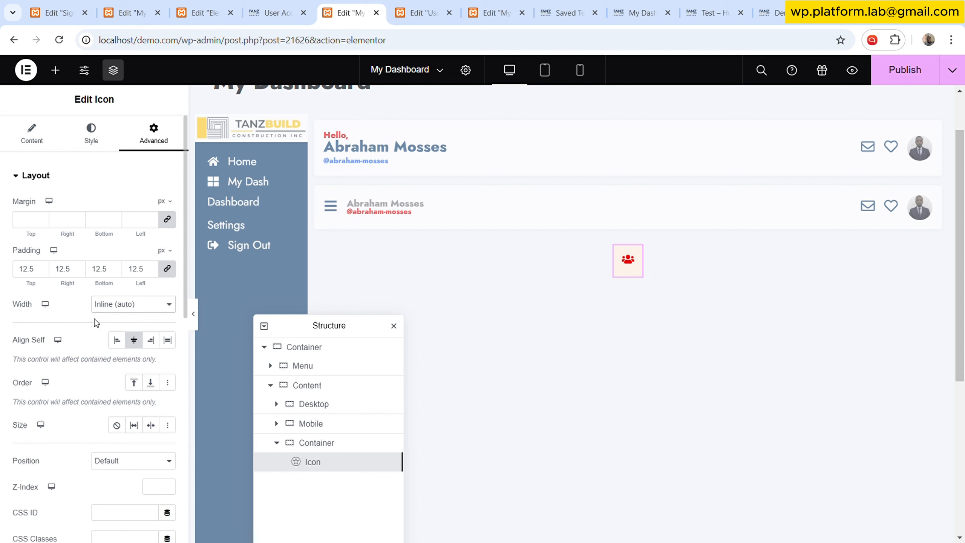
- Search for the Icon Box widget and add it below the icon's container
key("ctrl+Tab")
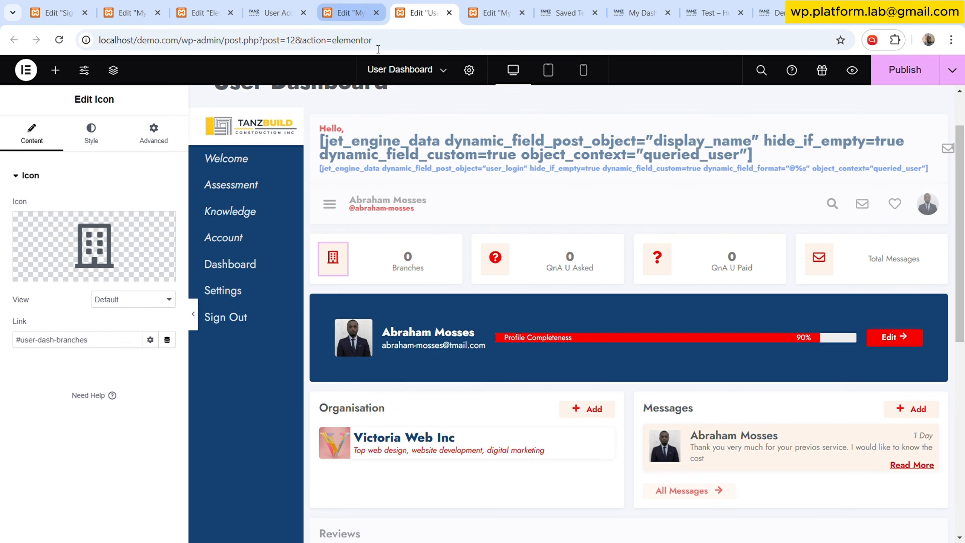
left_click(380, 9)
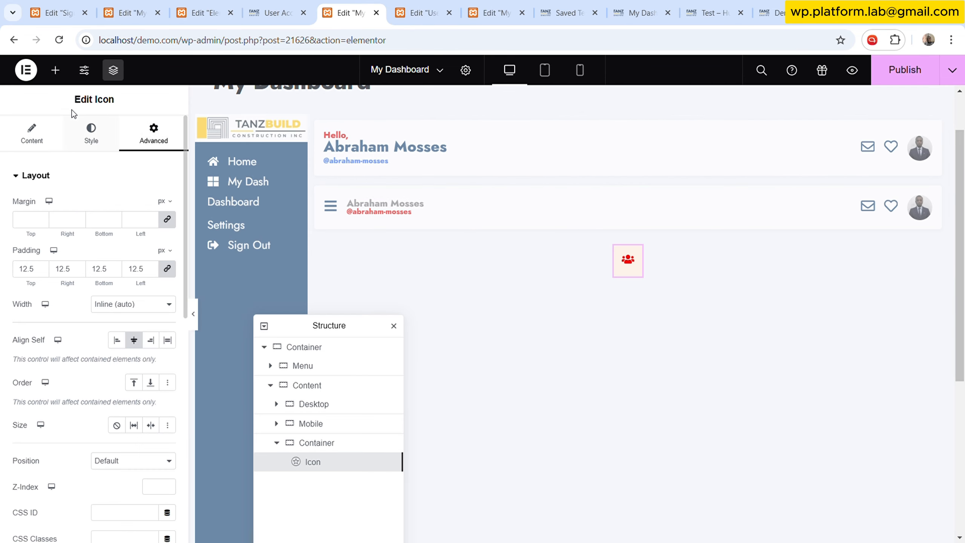
left_click(56, 70)
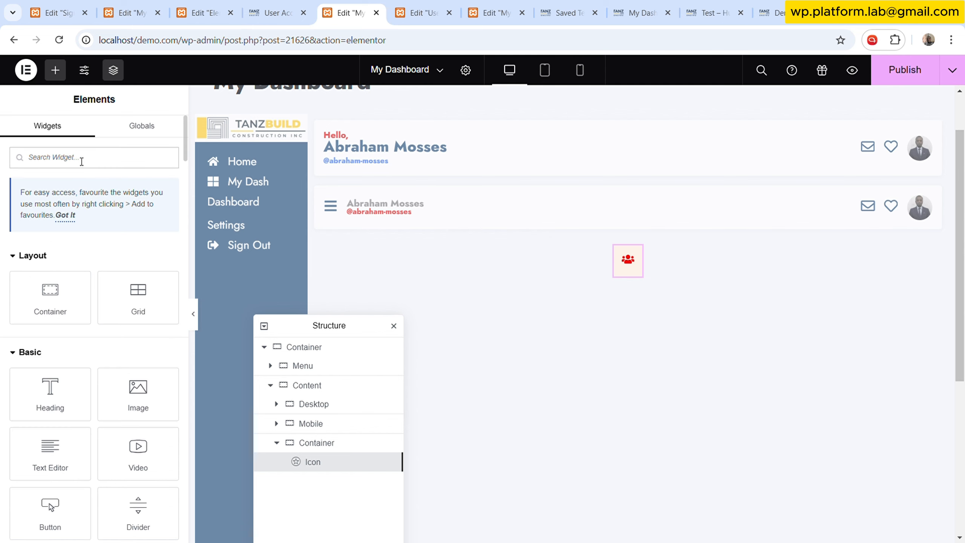
left_click(109, 152)
type("icon")
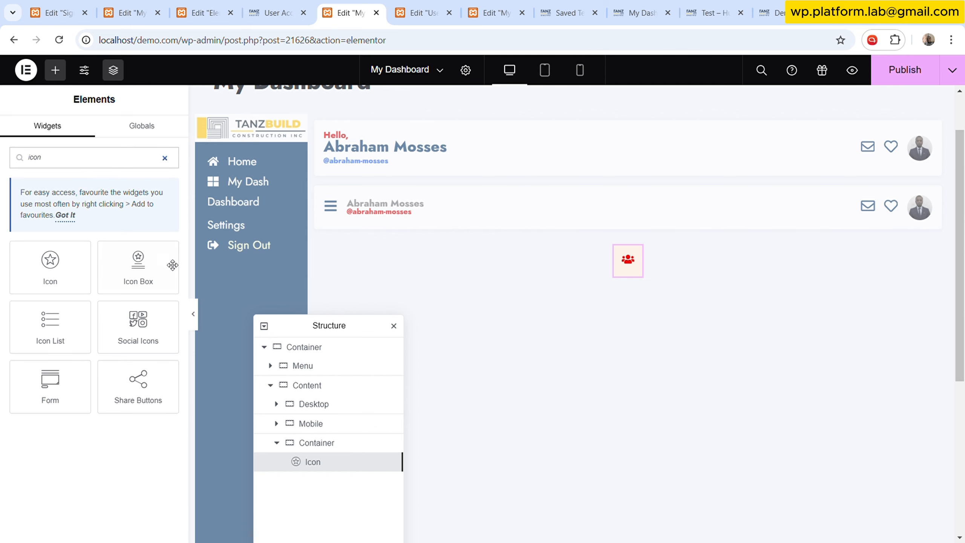
left_click_drag(144, 278, 646, 274)
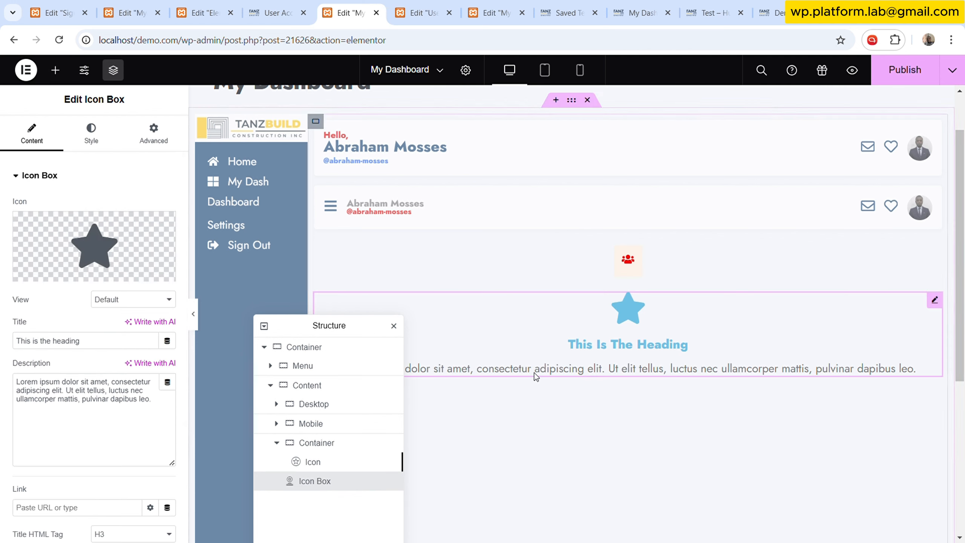
triple_click(110, 391)
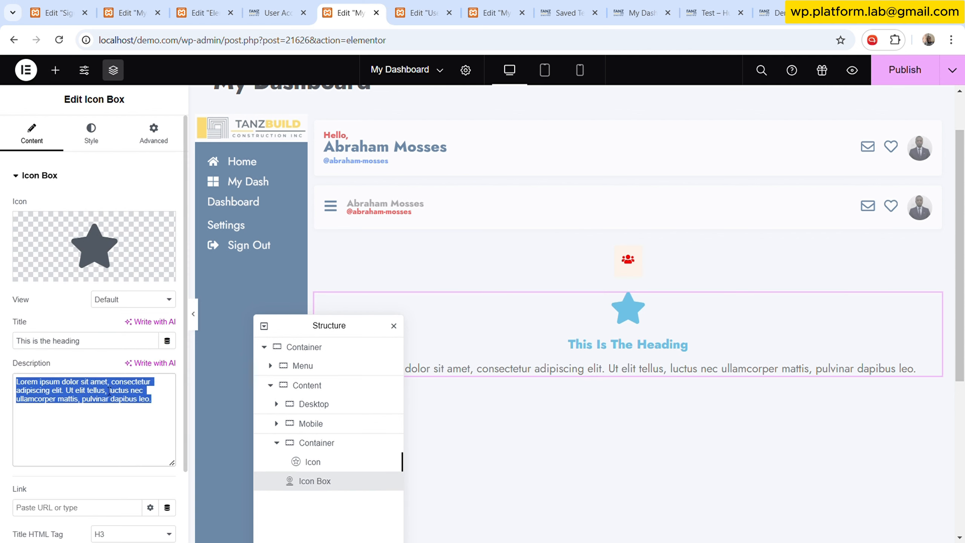
key("BackSpace")
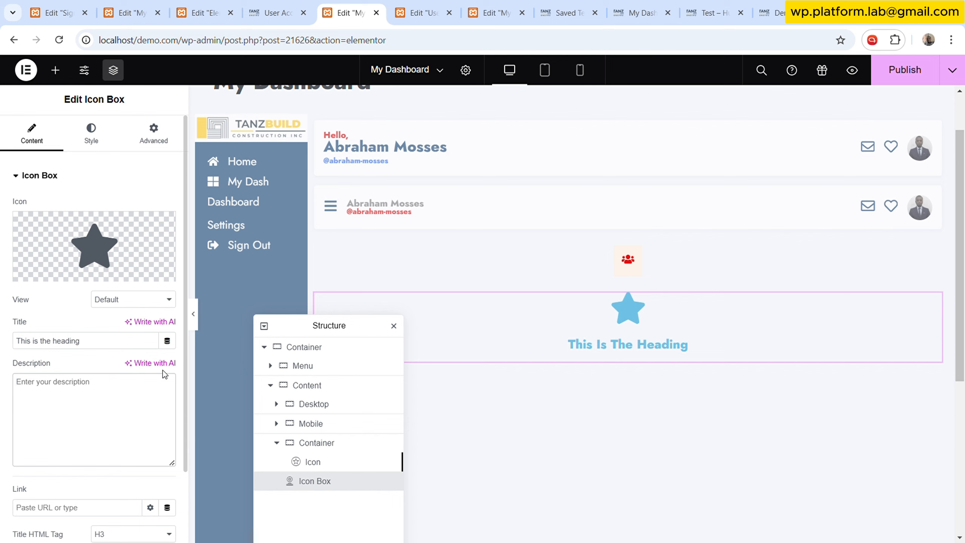
key("ctrl+z")
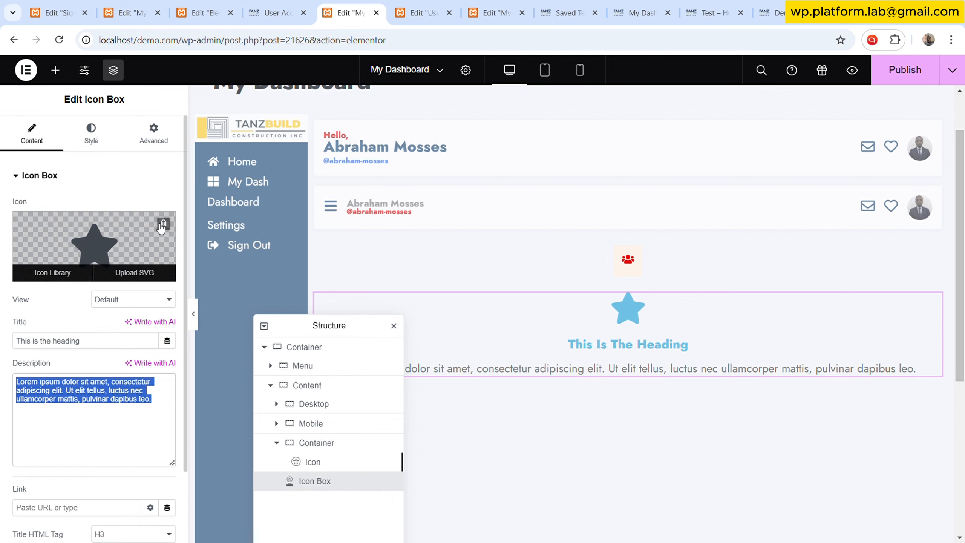
- Remove the default star icon from the Icon Box
left_click(163, 225)
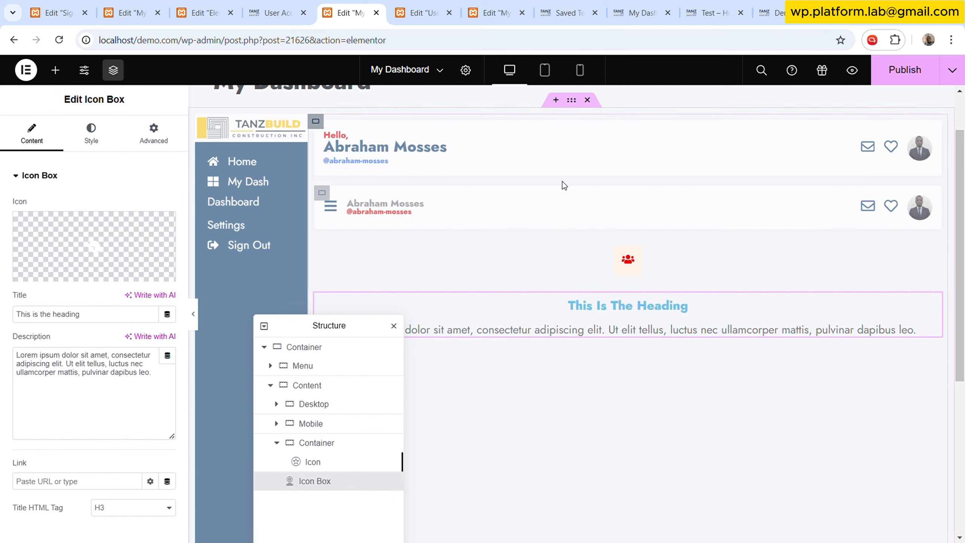
key("ctrl+Tab")
key("ctrl+shift+Tab")
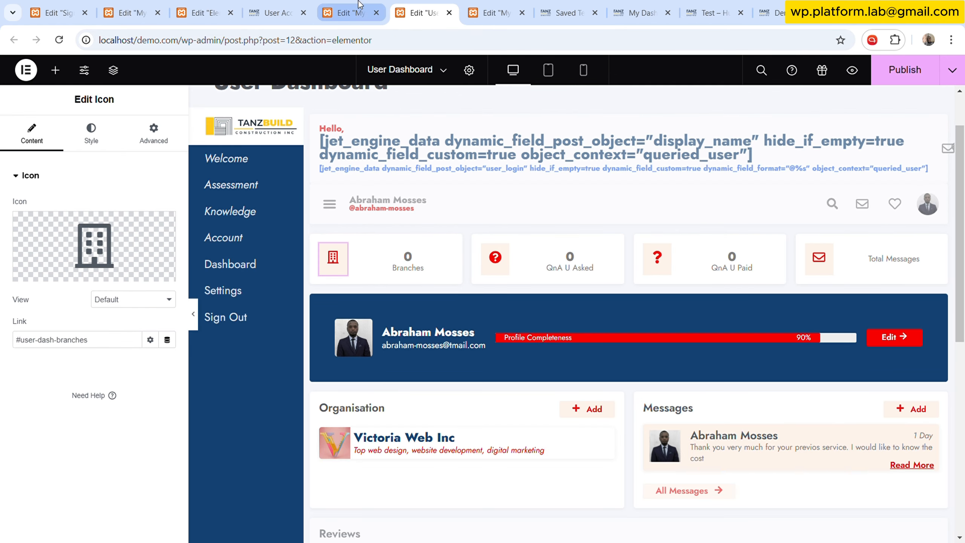
- Set the Icon Box title to 125 and its description to Friends
triple_click(123, 320)
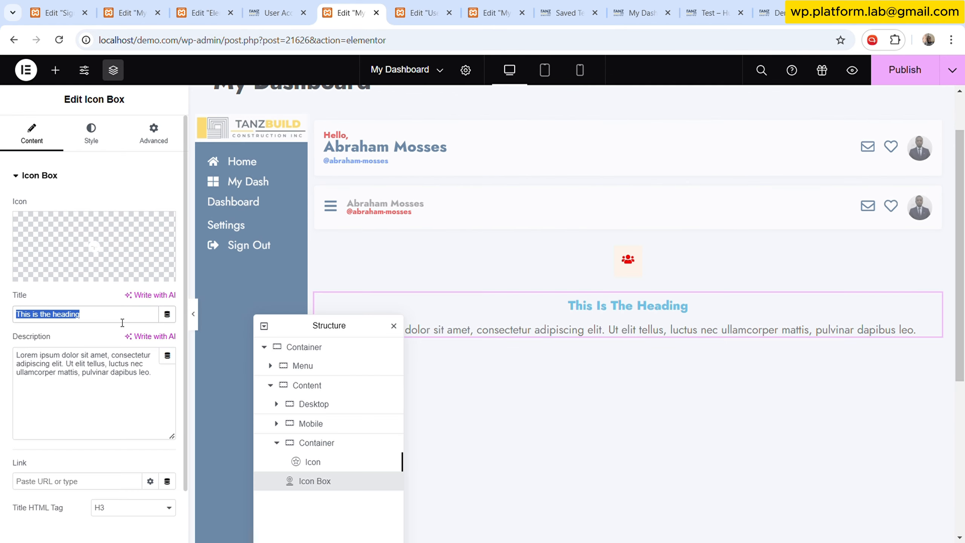
type("125")
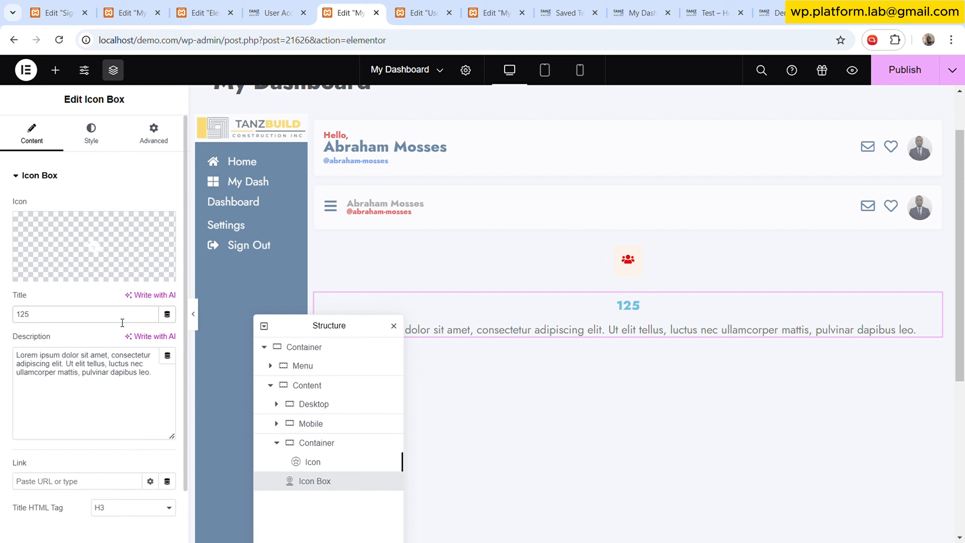
triple_click(134, 362)
type("Friends")
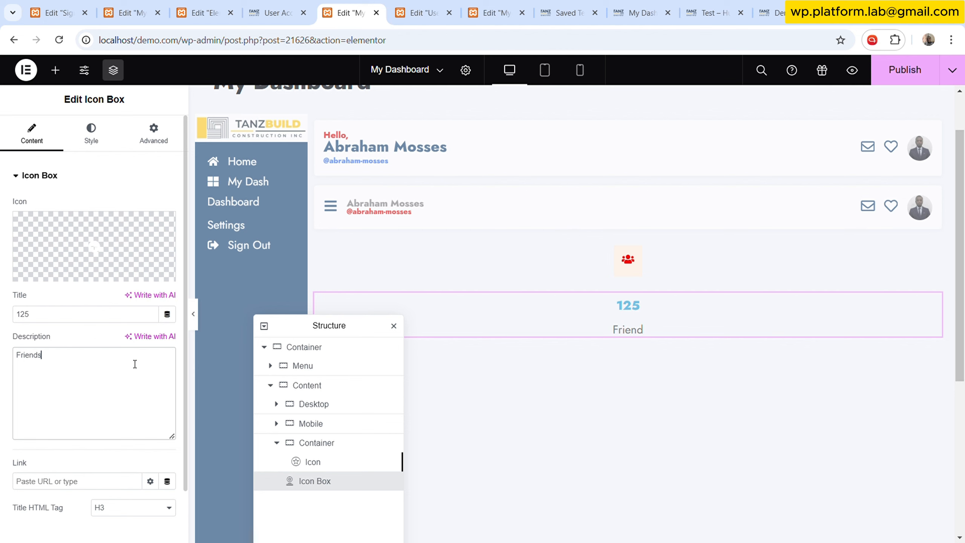
- Select the icon's container and set its direction to row
left_click_drag(349, 325, 258, 185)
left_click(420, 5)
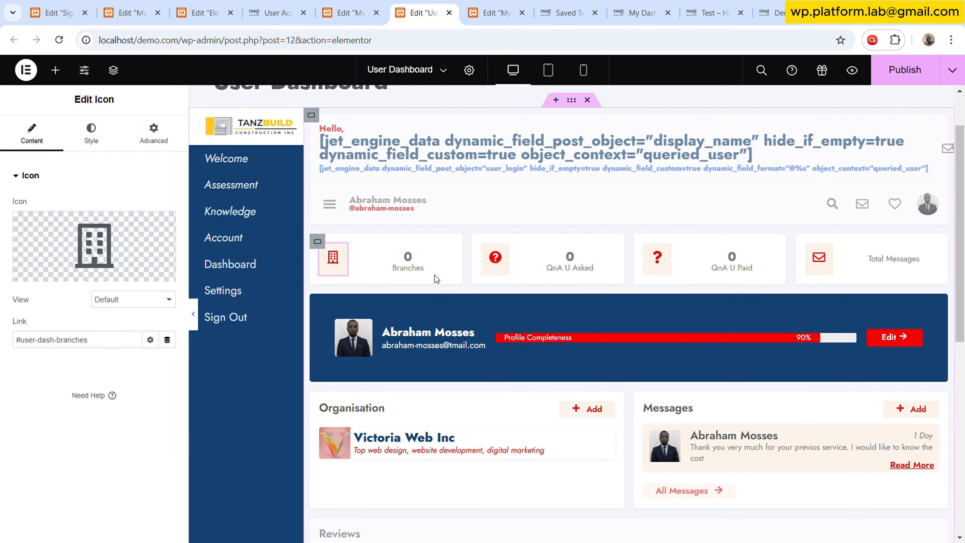
left_click(344, 12)
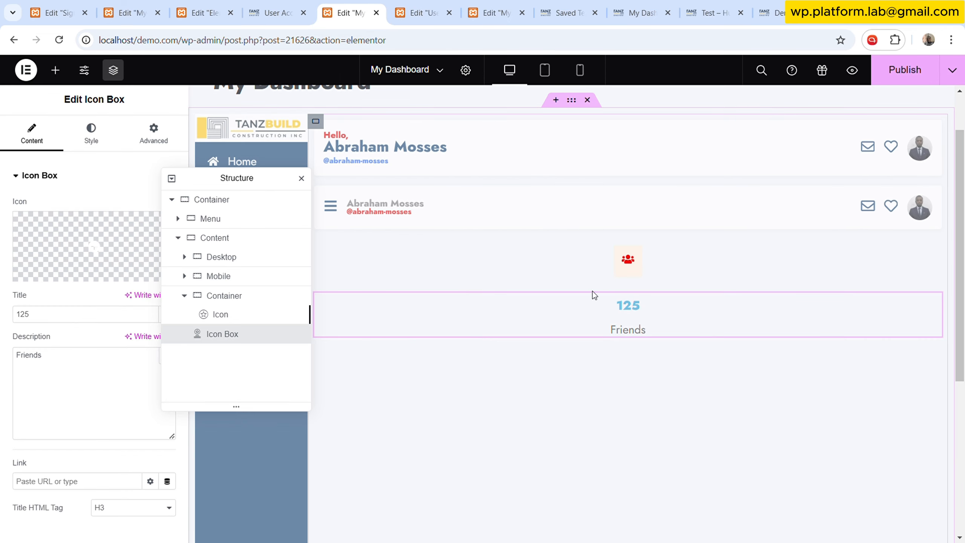
left_click(232, 298)
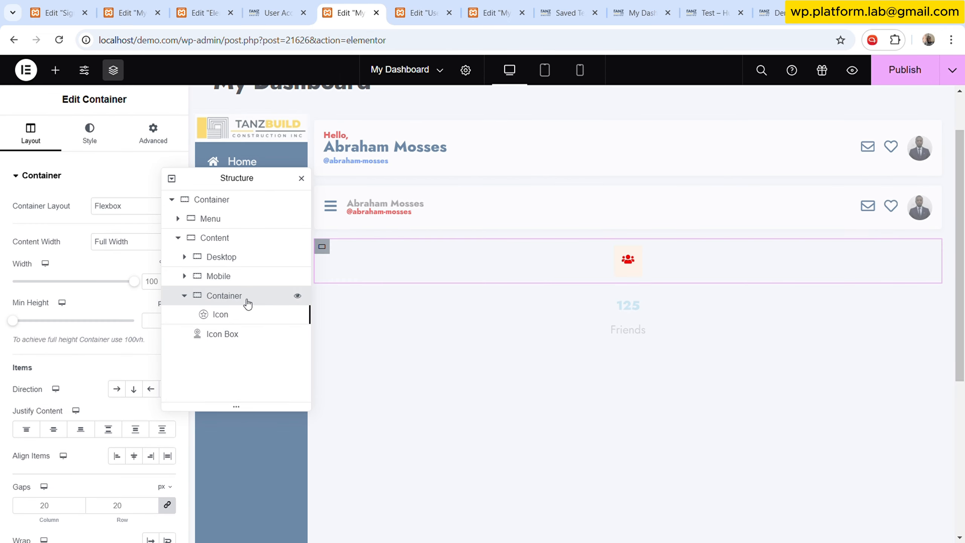
left_click(121, 392)
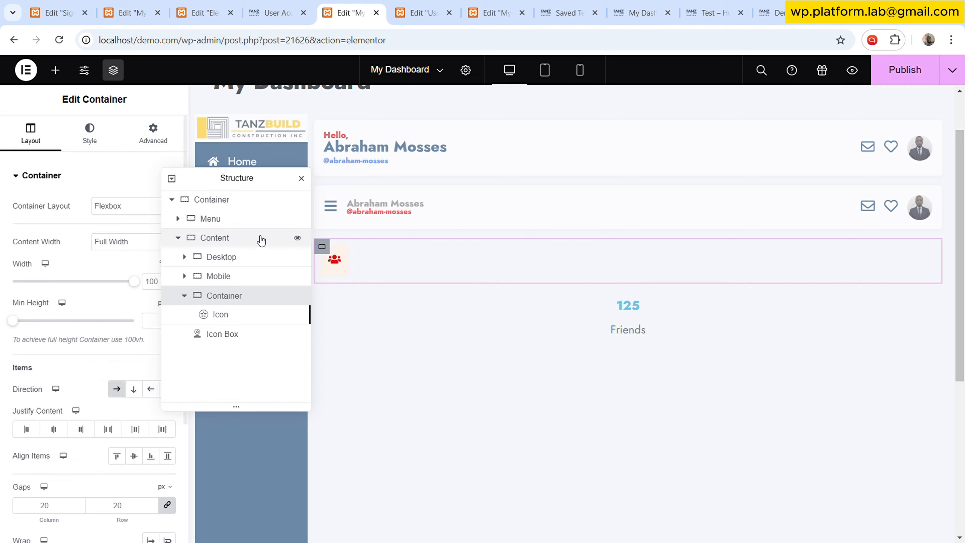
- Try to move the Icon Box above the icon within its container
left_click(226, 336)
left_click_drag(227, 336, 231, 315)
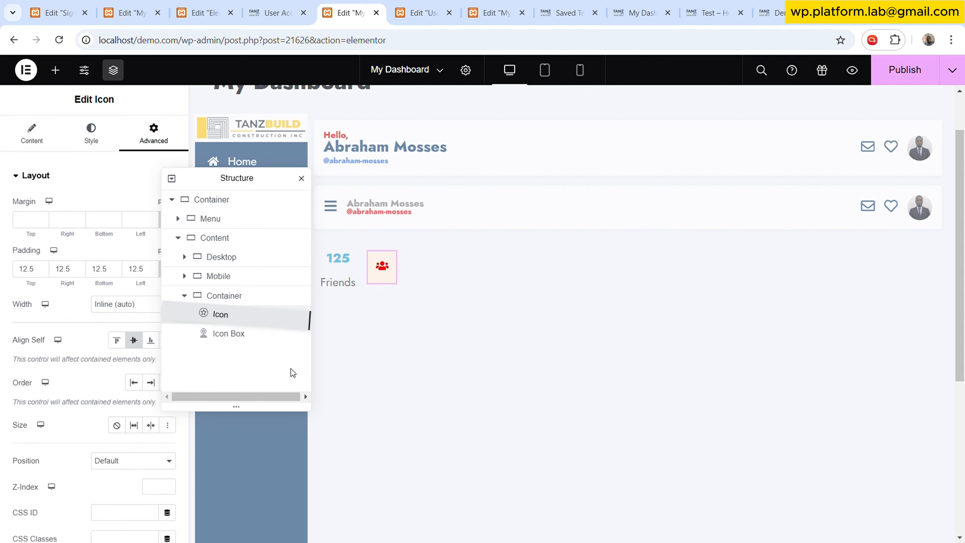
left_click_drag(261, 187, 582, 218)
left_click(558, 327)
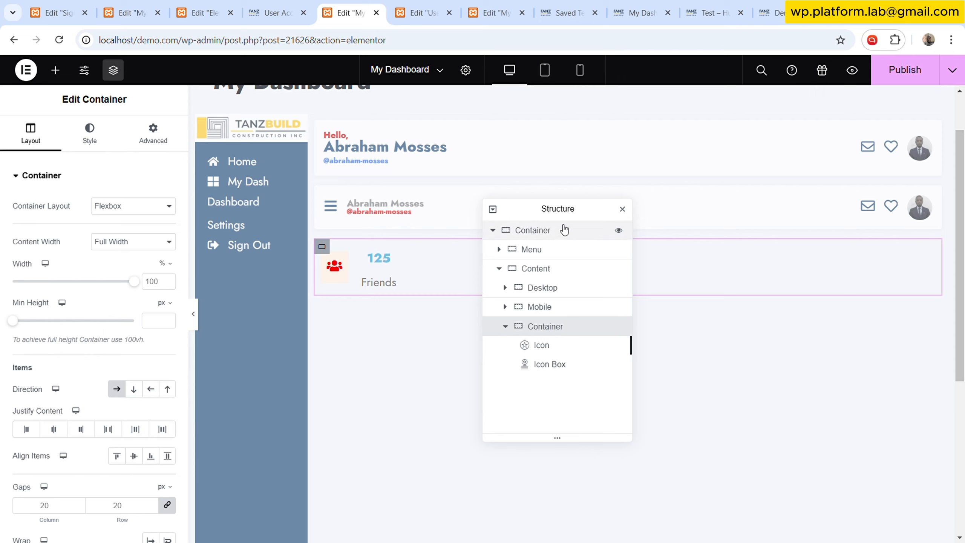
- Compare with the User Dashboard stat boxes and set the icon container's width to 25%
left_click_drag(571, 215, 397, 138)
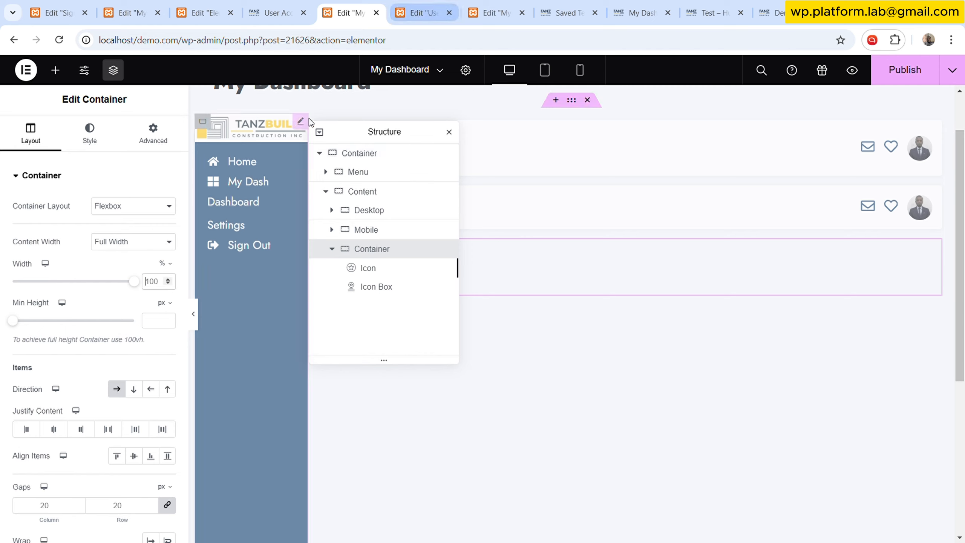
left_click(418, 13)
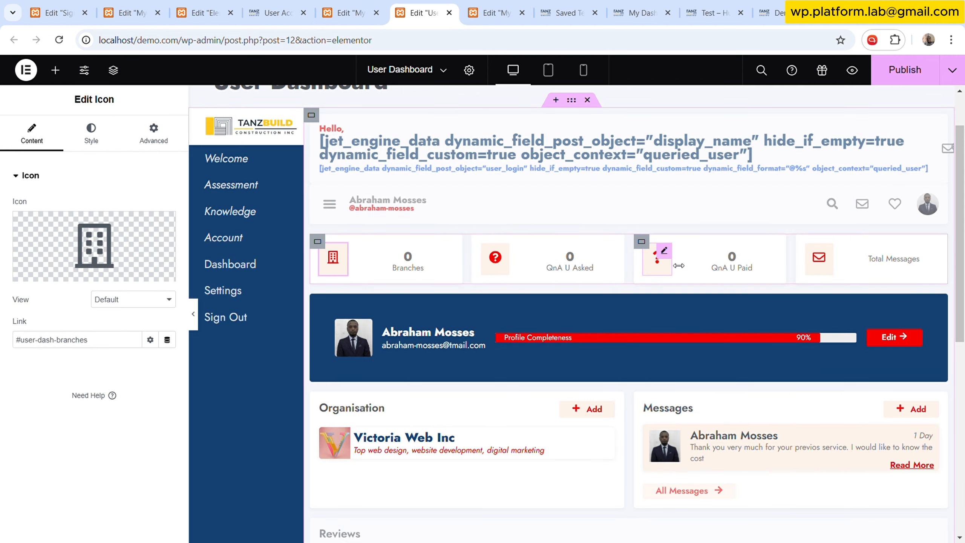
left_click(349, 5)
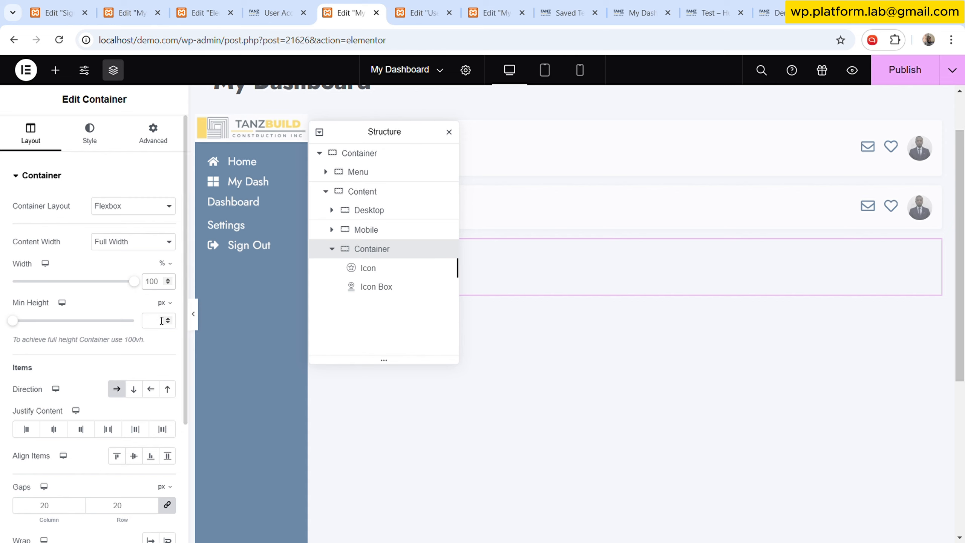
type("25")
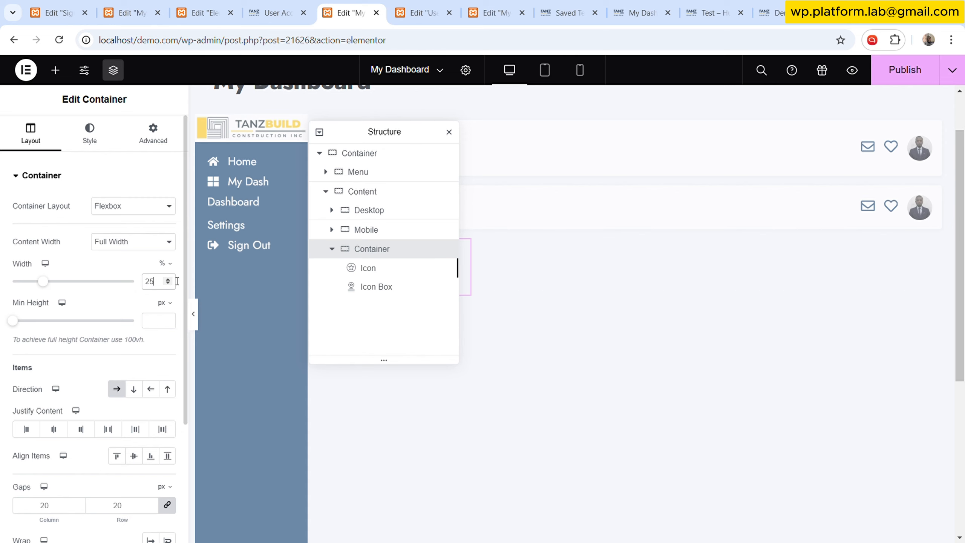
- Duplicate the stat container three times to make four stat boxes
left_click_drag(337, 139, 308, 237)
right_click(319, 349)
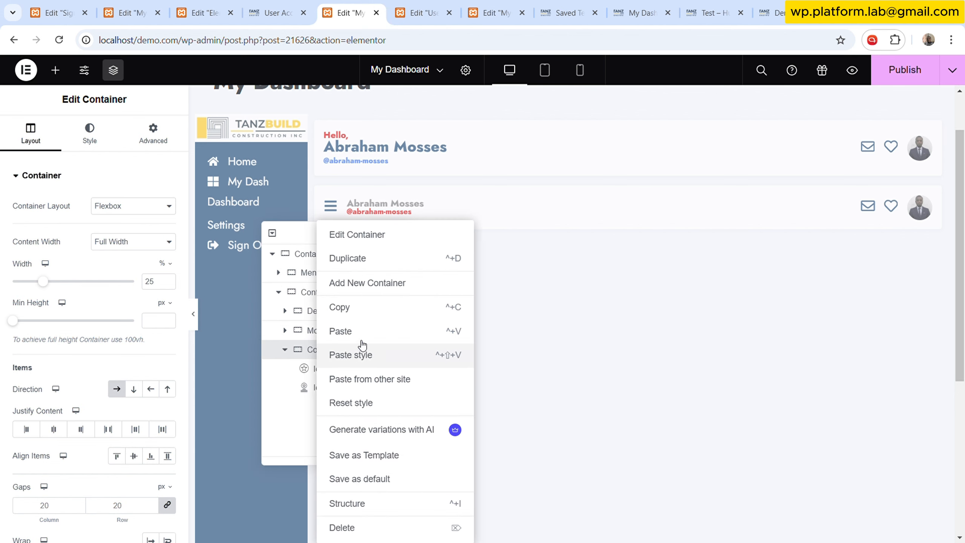
left_click(383, 259)
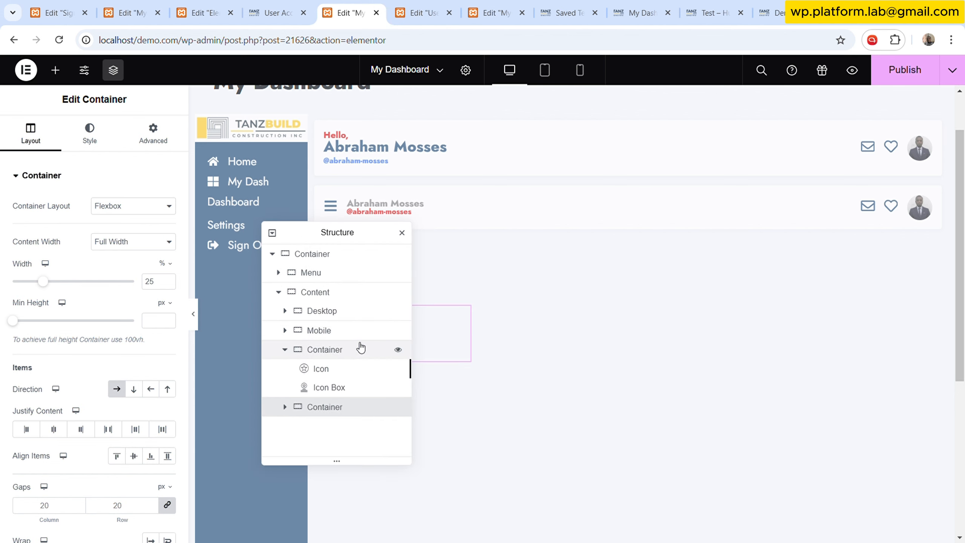
left_click_drag(339, 237, 559, 221)
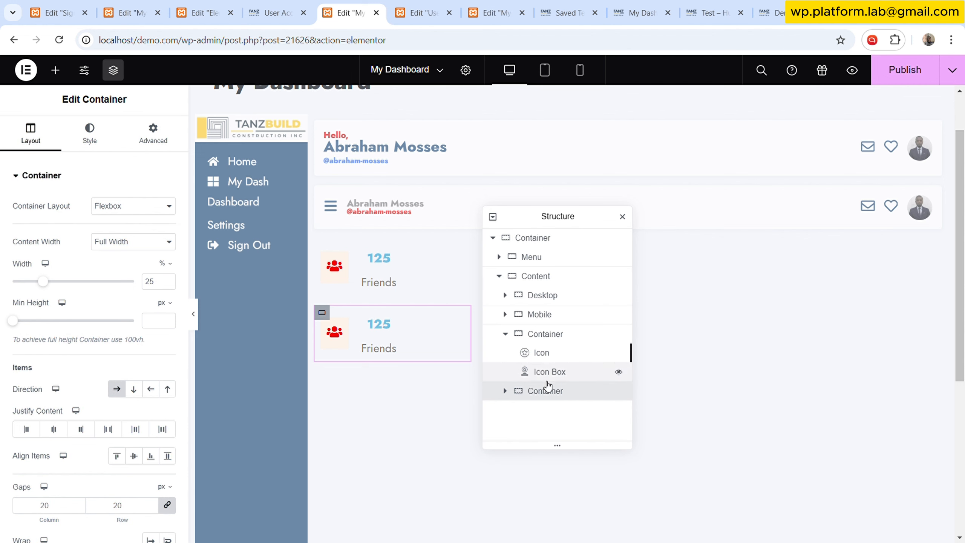
right_click(545, 393)
left_click(600, 260)
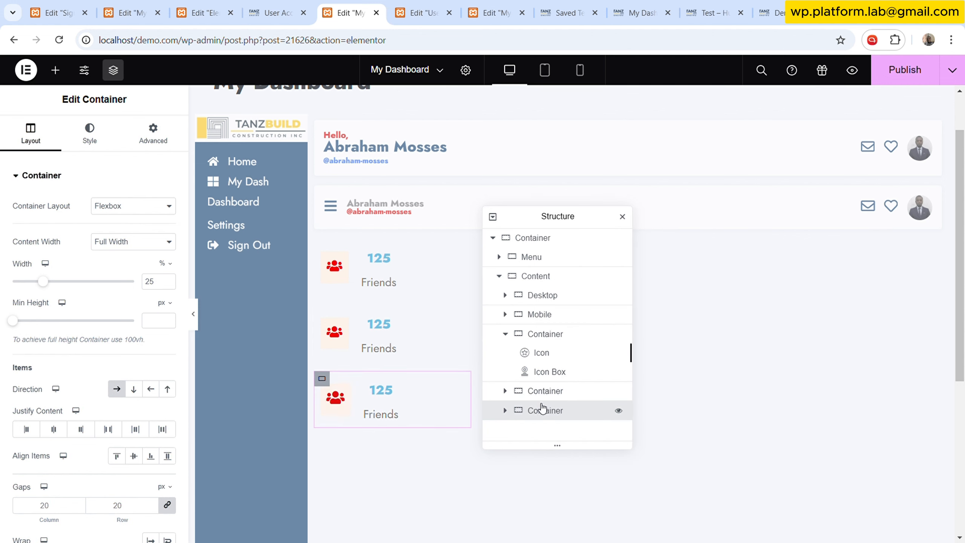
right_click(537, 414)
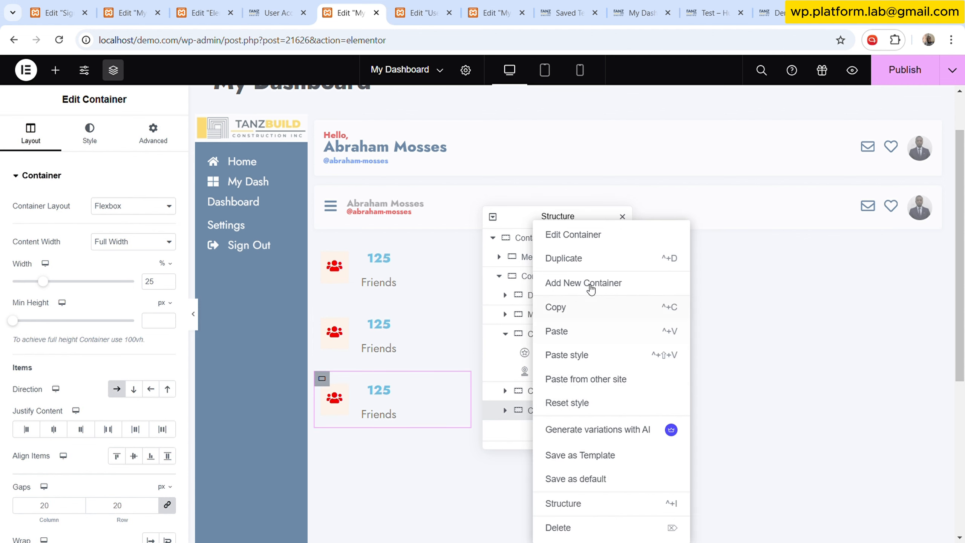
left_click(587, 262)
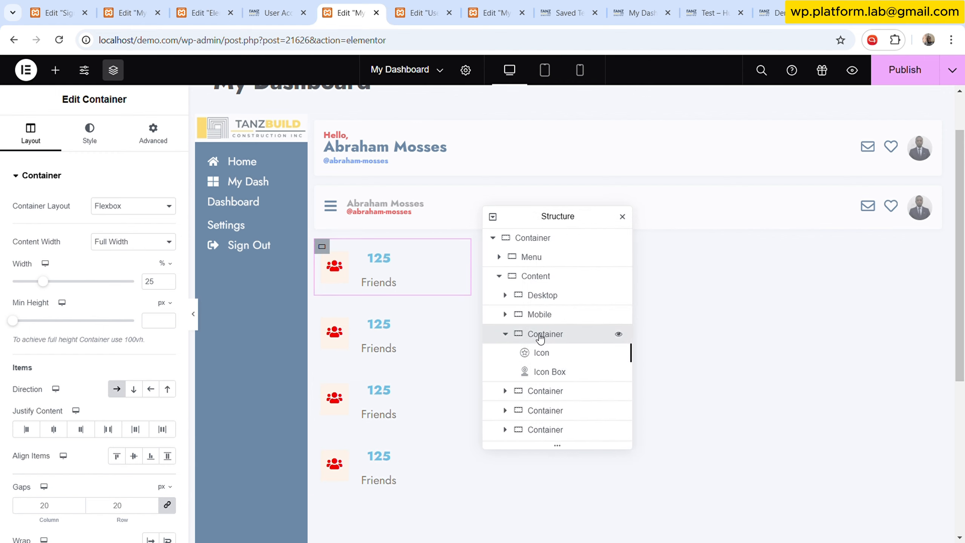
- Set the Content container's direction to row and enable wrapping
left_click(550, 278)
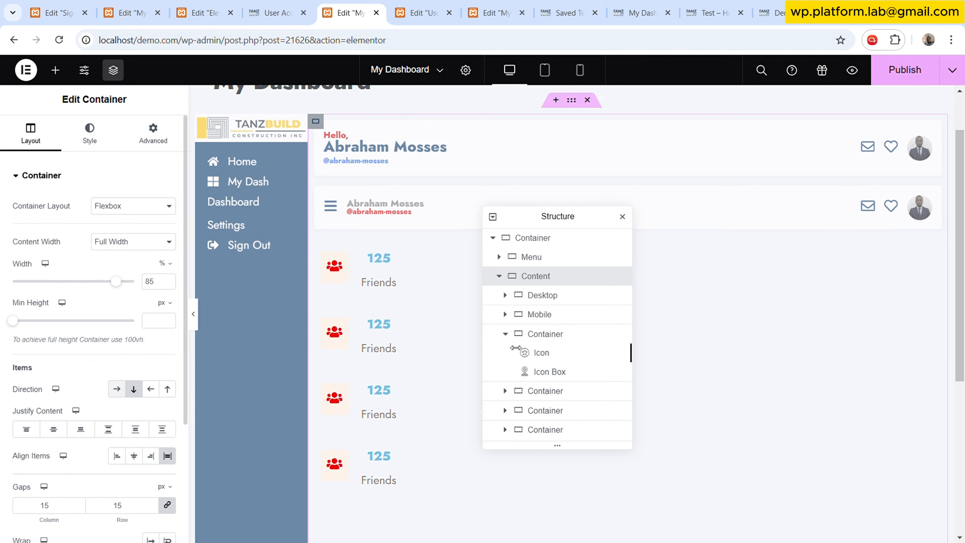
left_click(505, 333)
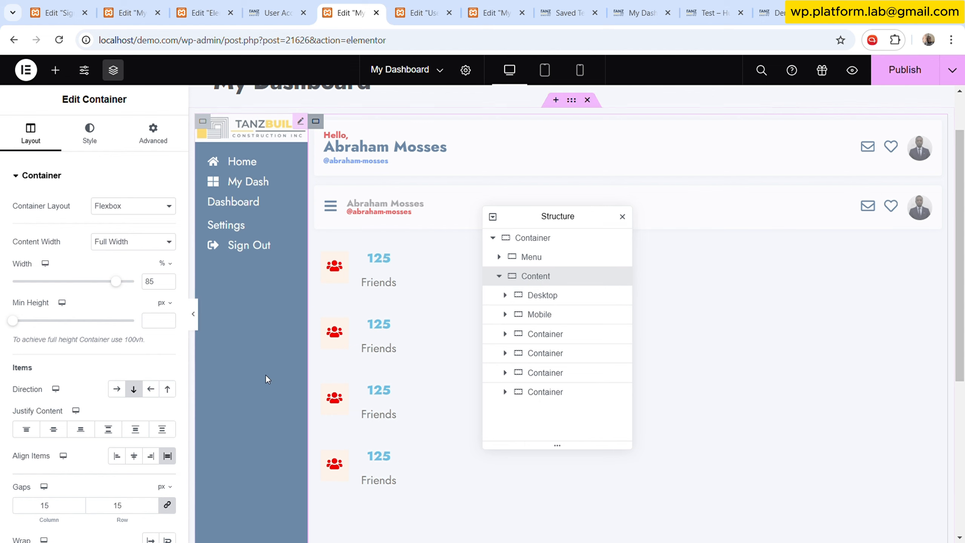
left_click(121, 392)
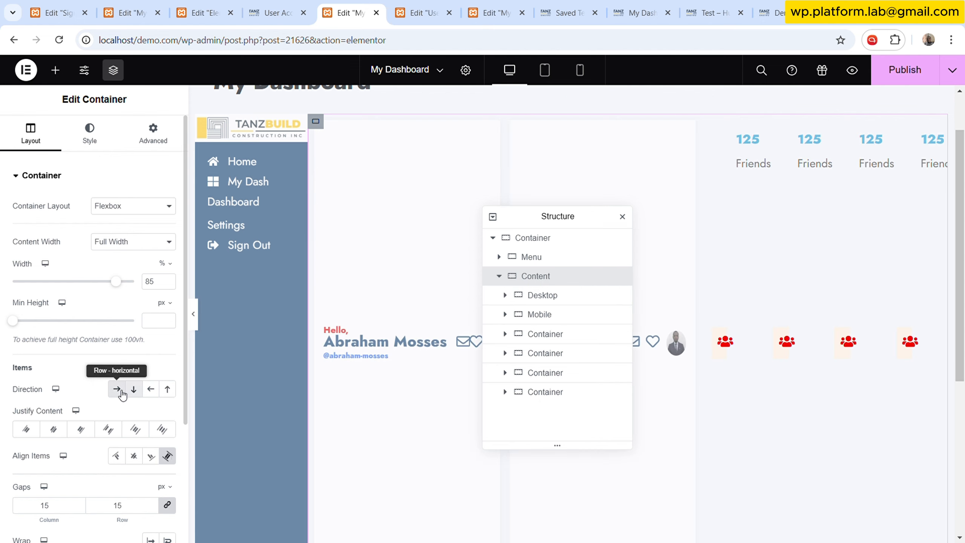
scroll(121, 437, "down", 4)
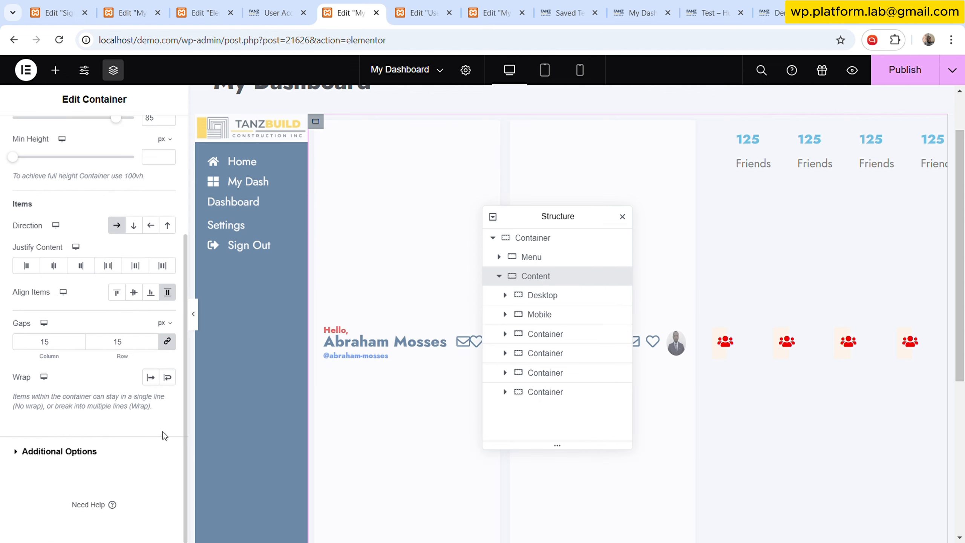
left_click(167, 377)
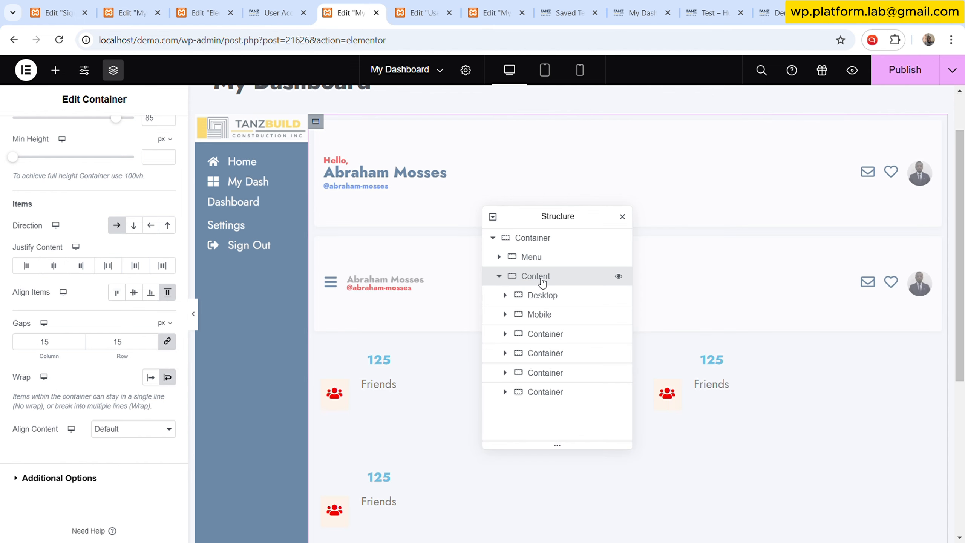
- Set the Content container's Align Content option to Start
left_click(539, 314)
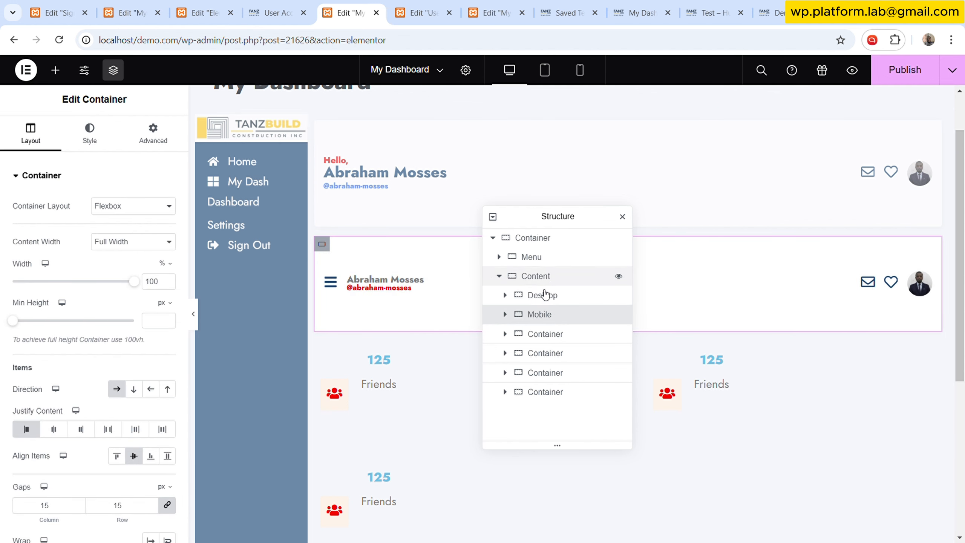
left_click(547, 276)
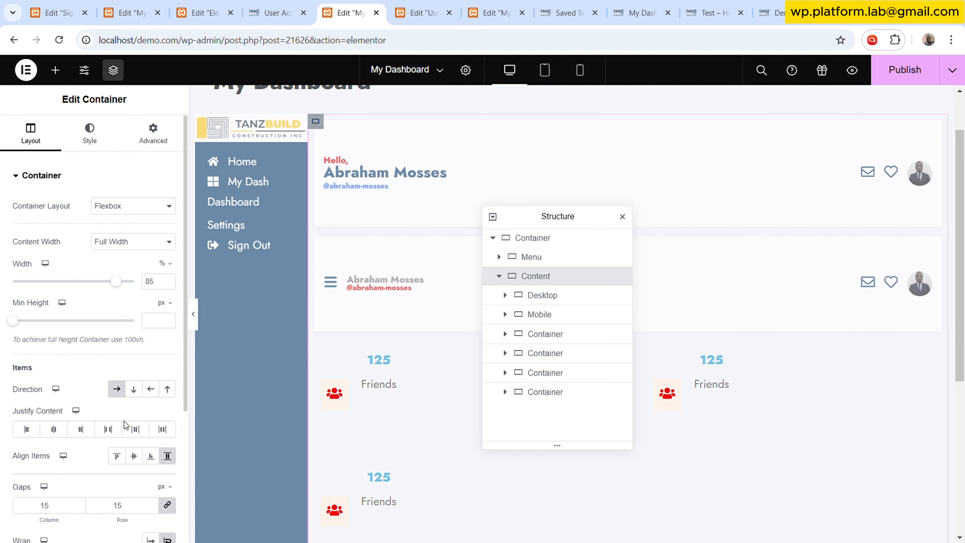
scroll(125, 424, "down", 2)
left_click(131, 448)
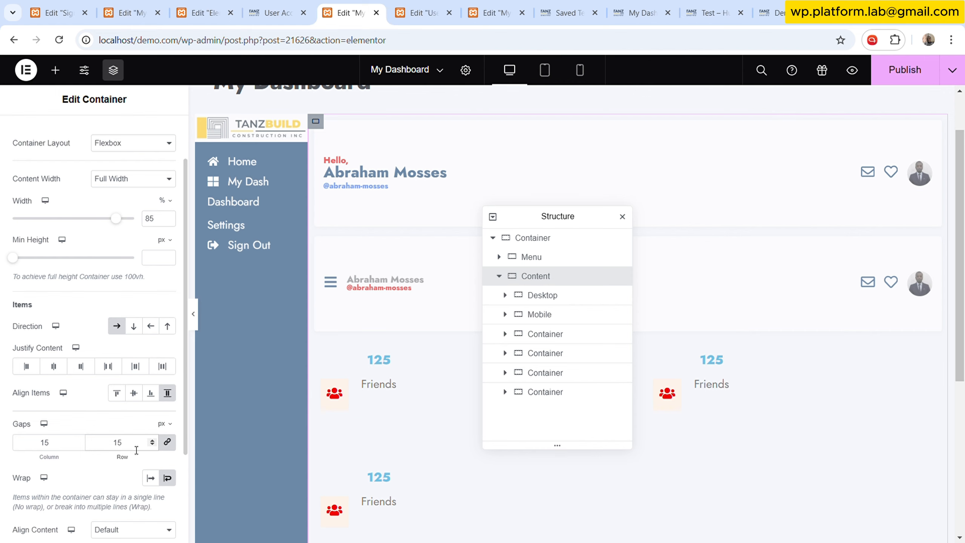
scroll(136, 450, "down", 3)
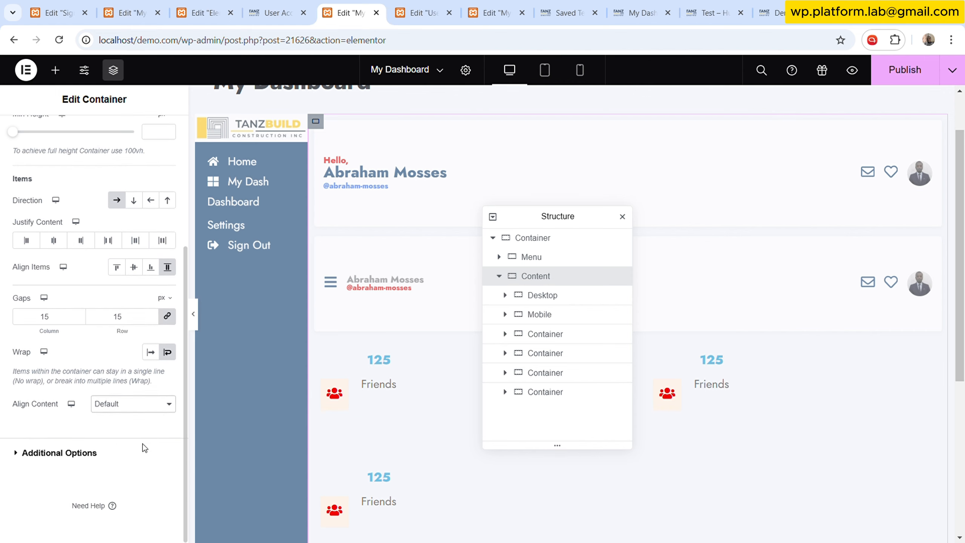
left_click(146, 450)
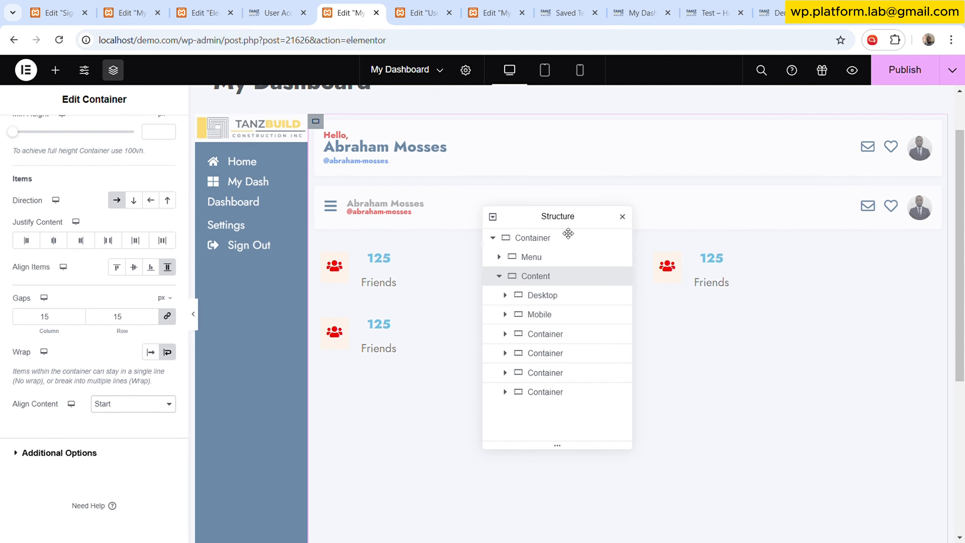
- Select the last stat container and set its width to 22%
left_click_drag(585, 216, 214, 138)
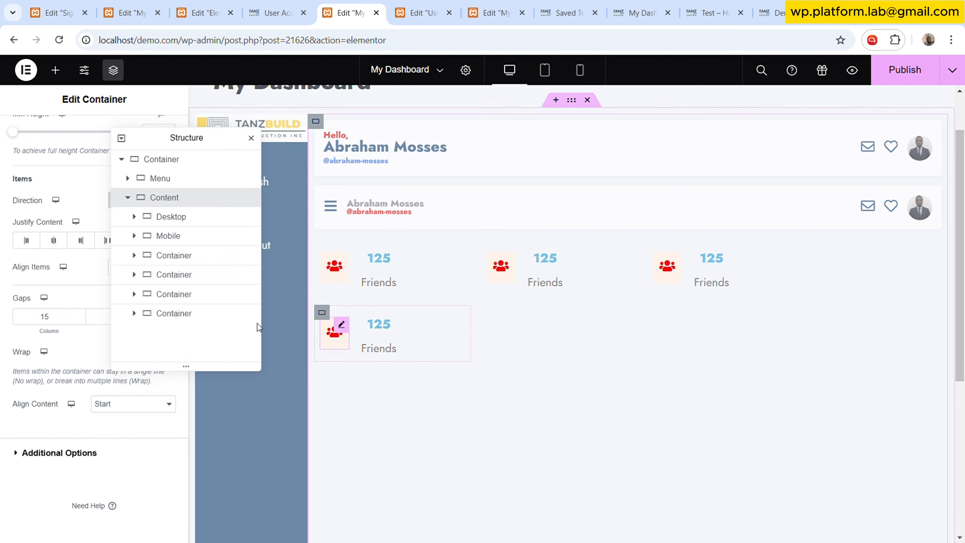
left_click_drag(192, 138, 317, 159)
left_click_drag(407, 175, 726, 177)
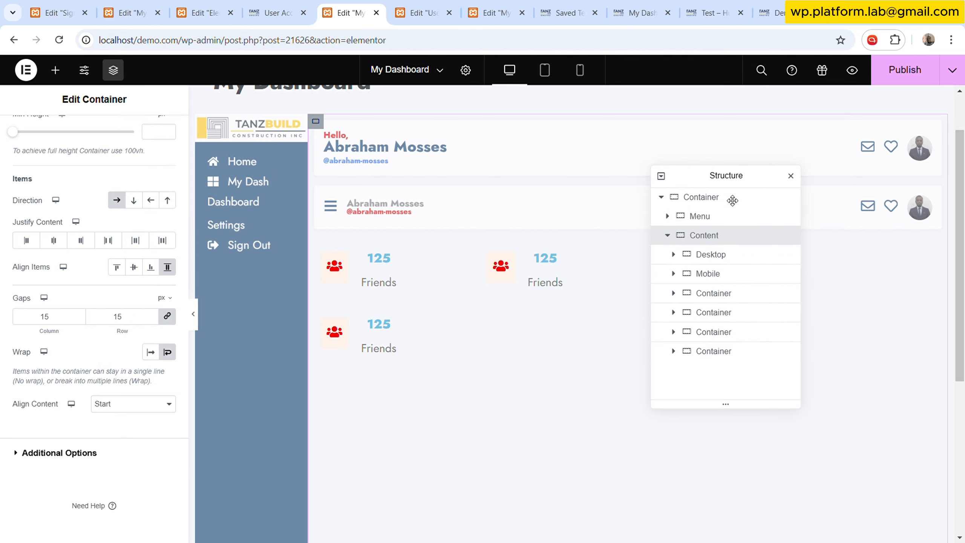
left_click(702, 353)
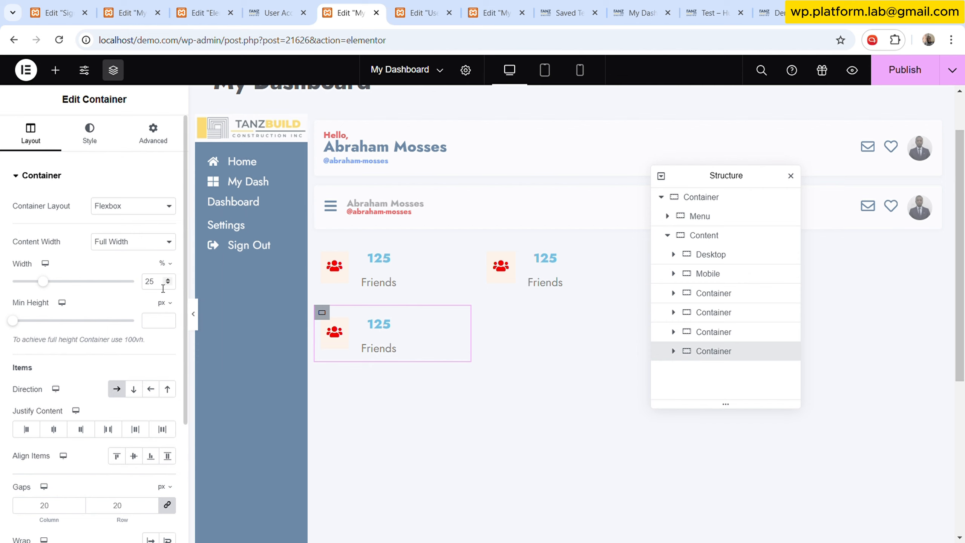
left_click(714, 234)
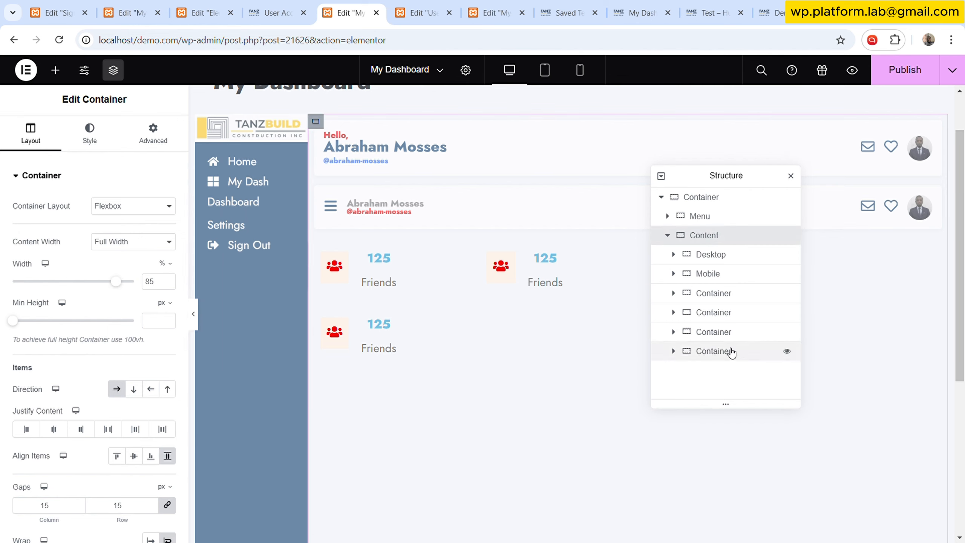
left_click(669, 350)
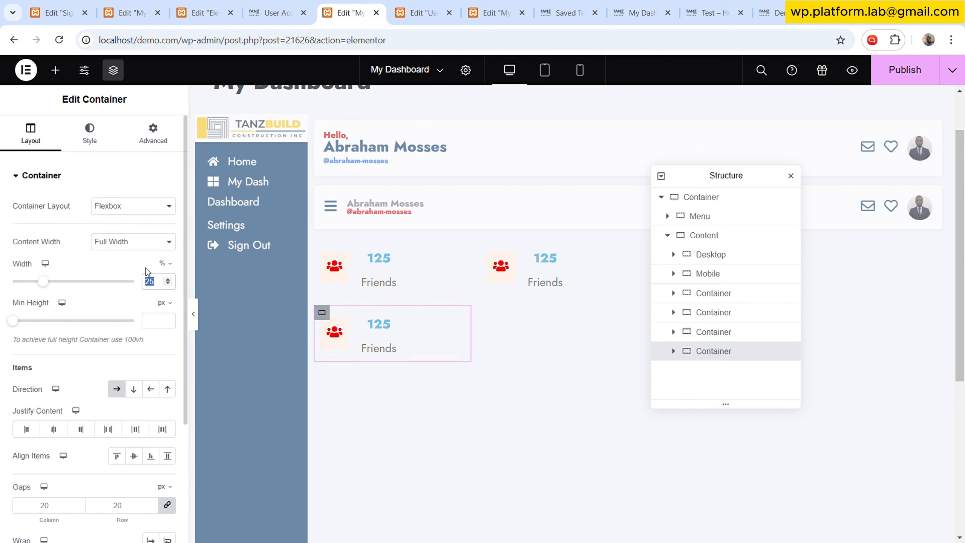
type("2")
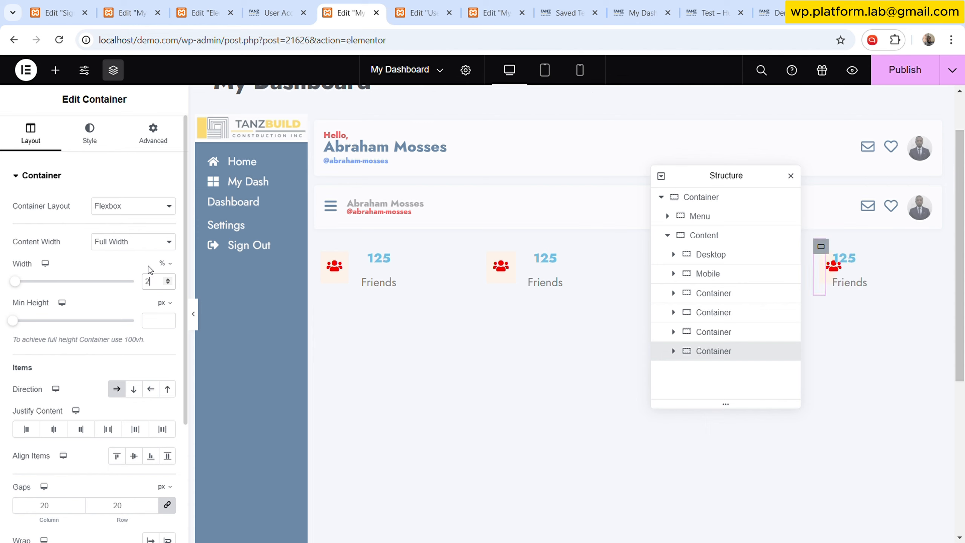
type("2")
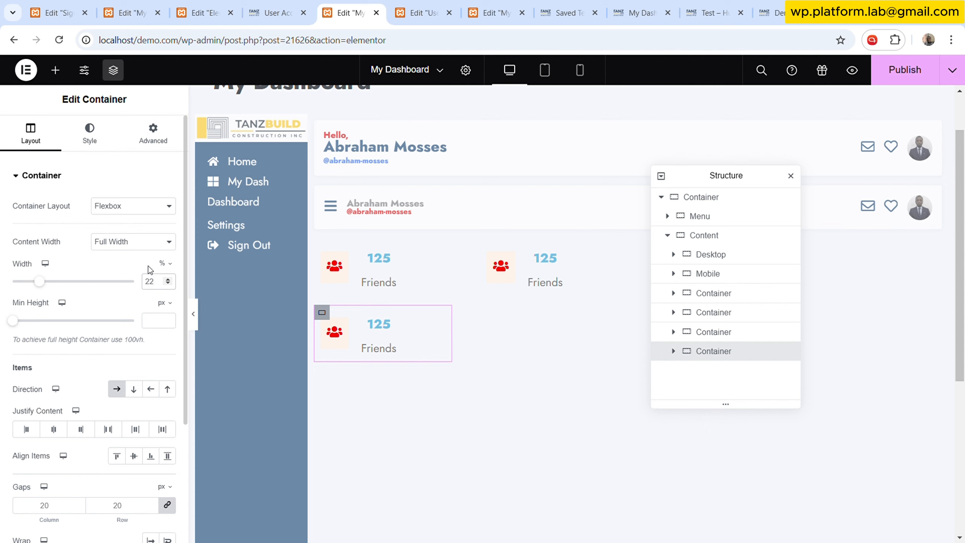
- Set the last stat container's size to Grow and justify its content with Space Between
left_click(153, 135)
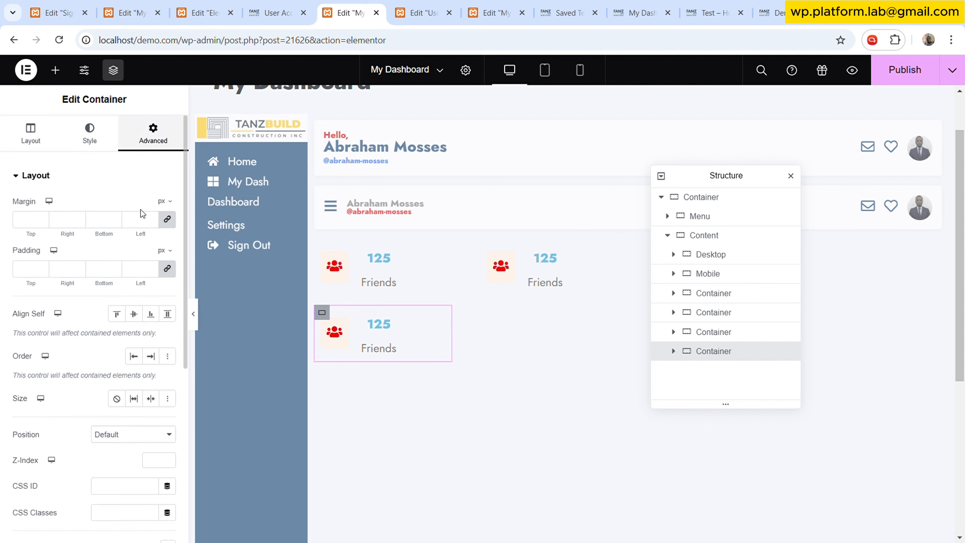
left_click(136, 402)
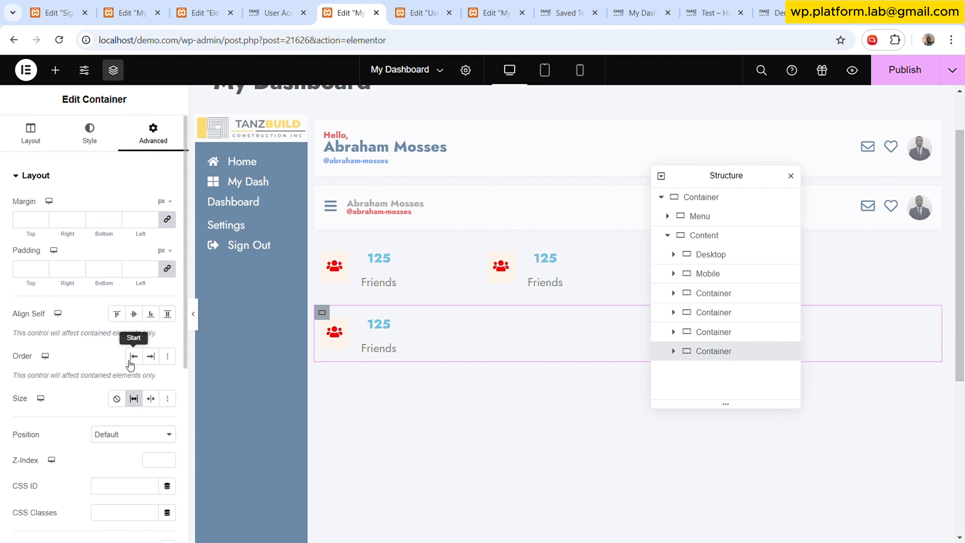
left_click(31, 134)
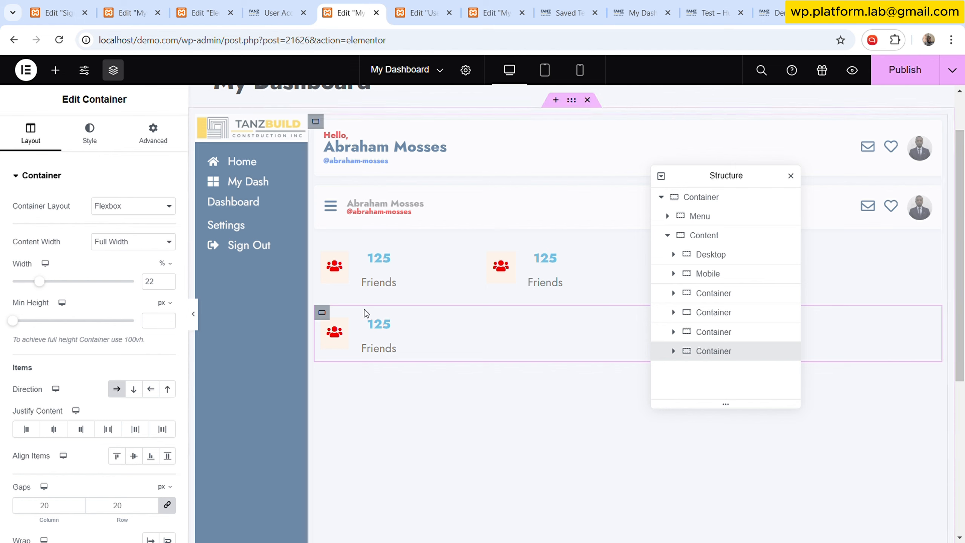
left_click(109, 429)
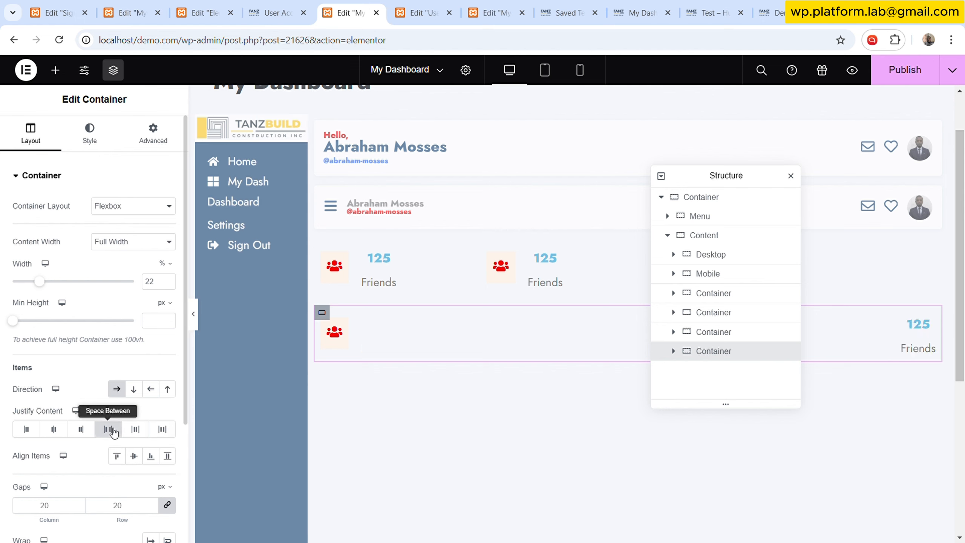
- Copy the last stat container
right_click(721, 356)
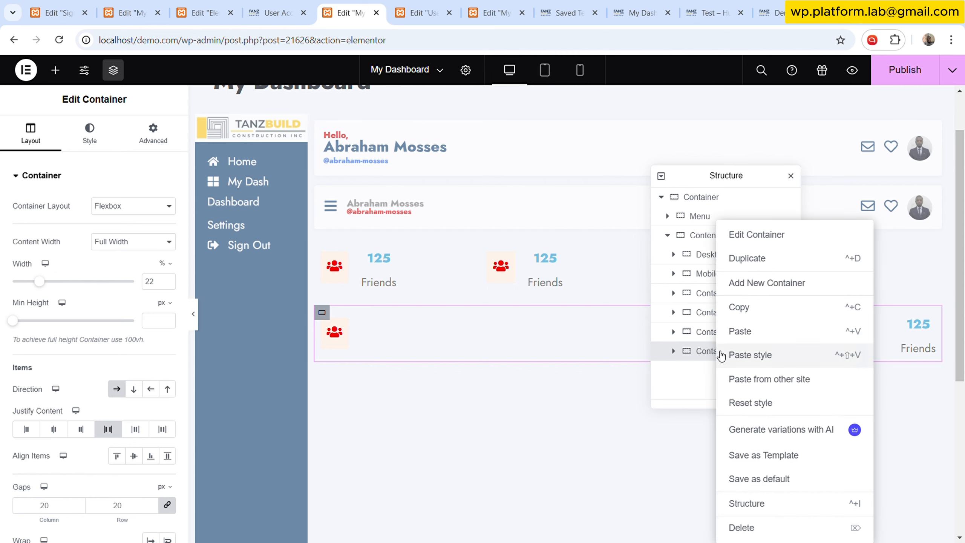
left_click(758, 307)
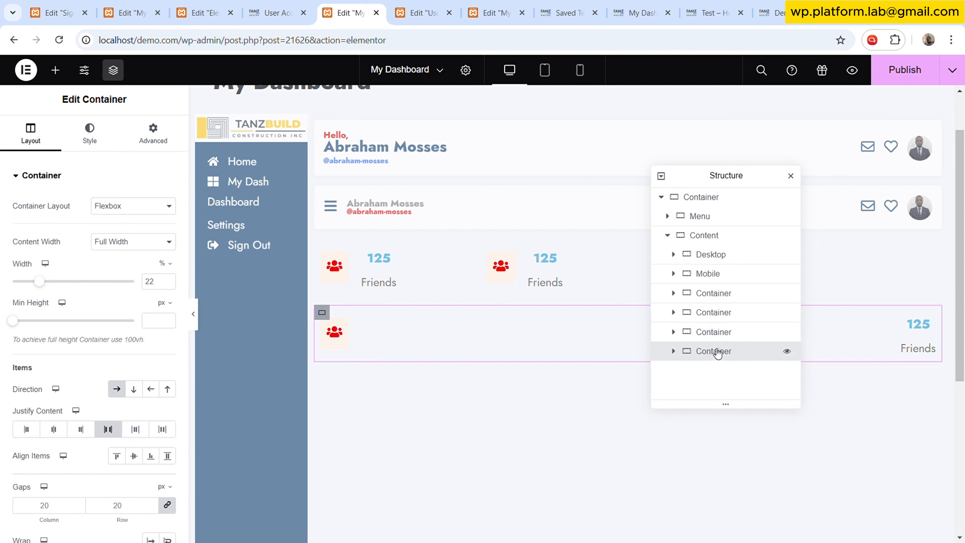
- Paste the copied style onto the other three stat containers in the Content container
right_click(717, 341)
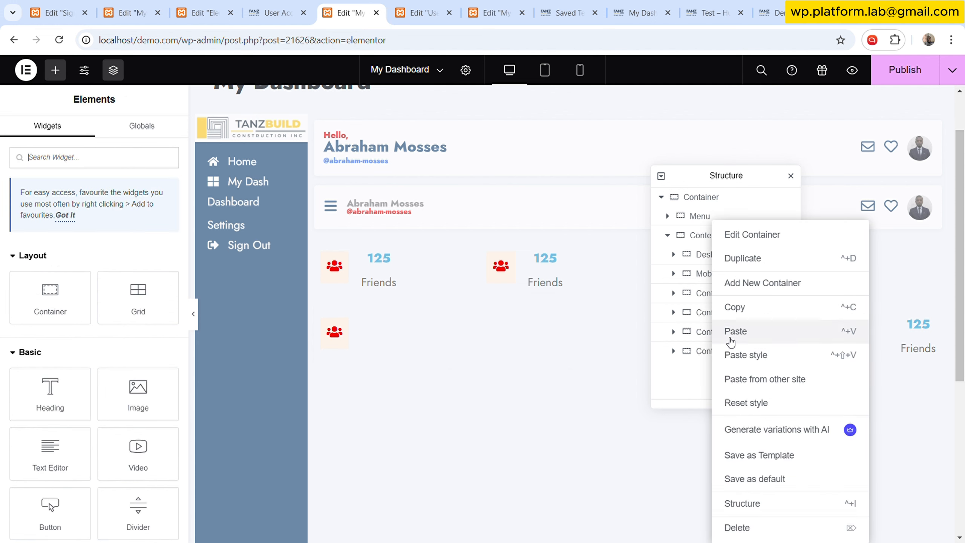
left_click(741, 351)
left_click(707, 332)
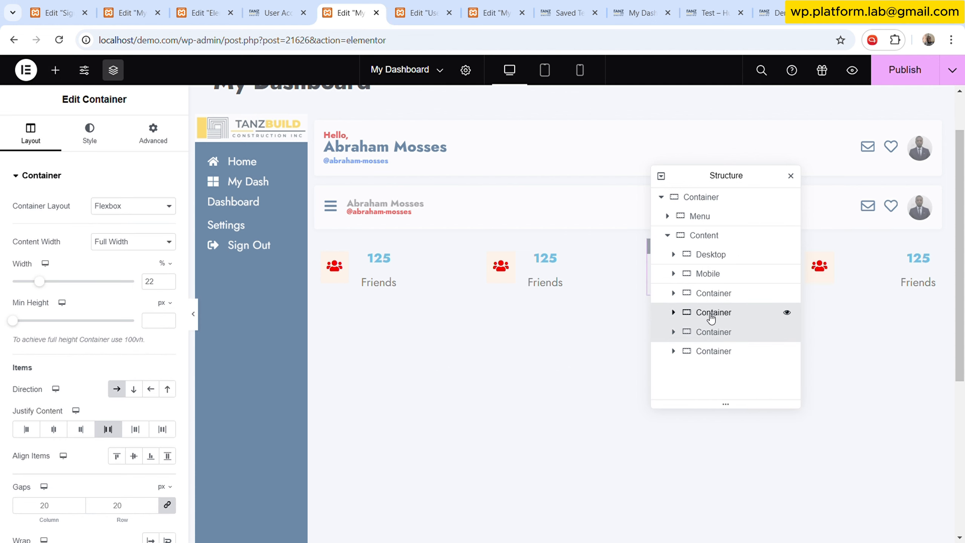
right_click(711, 313)
left_click(751, 355)
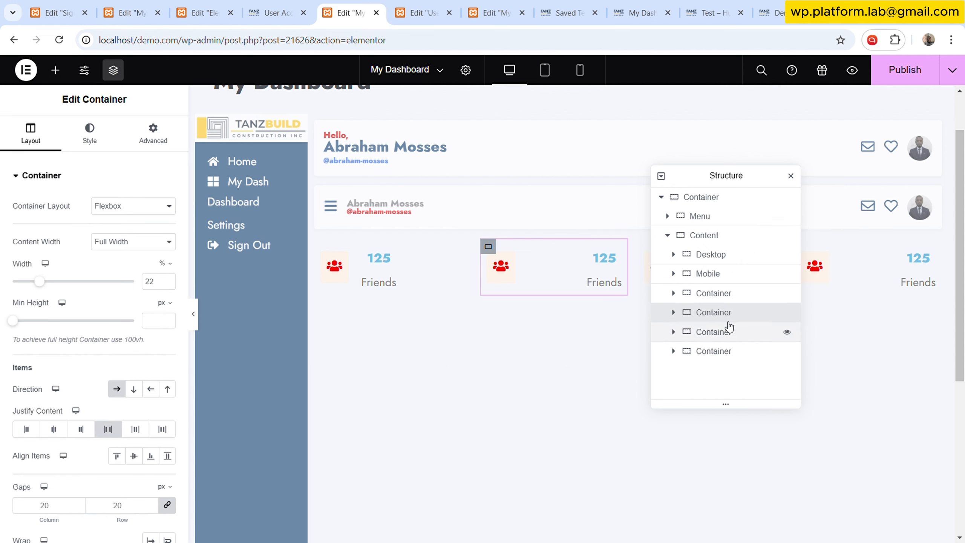
right_click(716, 292)
left_click(763, 355)
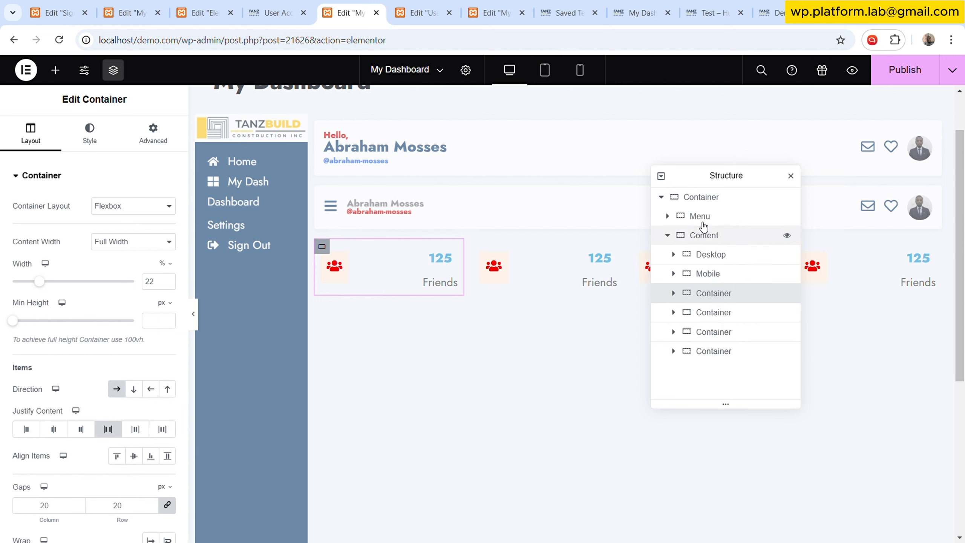
- Compare with the User Dashboard's stat container and set the stat container's column and row gaps to 25 px
left_click_drag(710, 183, 637, 146)
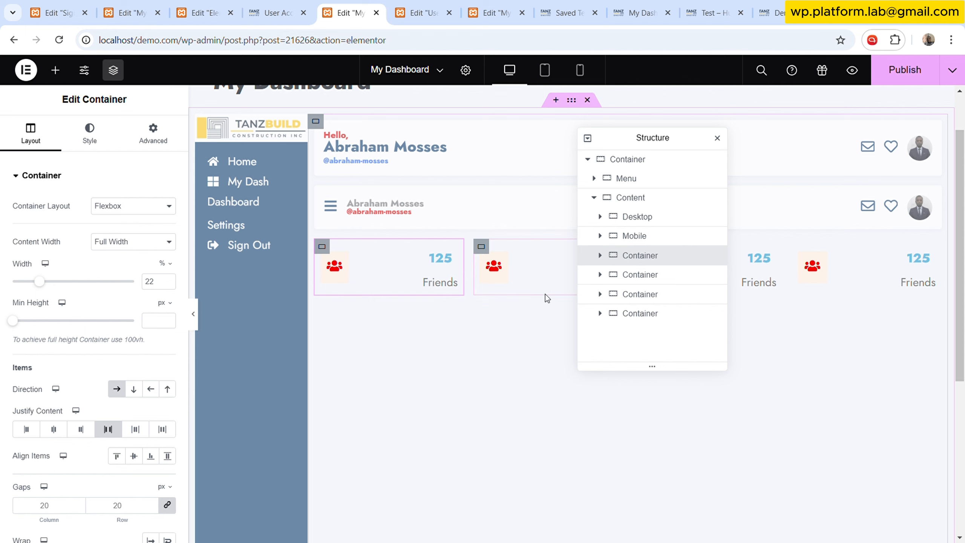
left_click(401, 5)
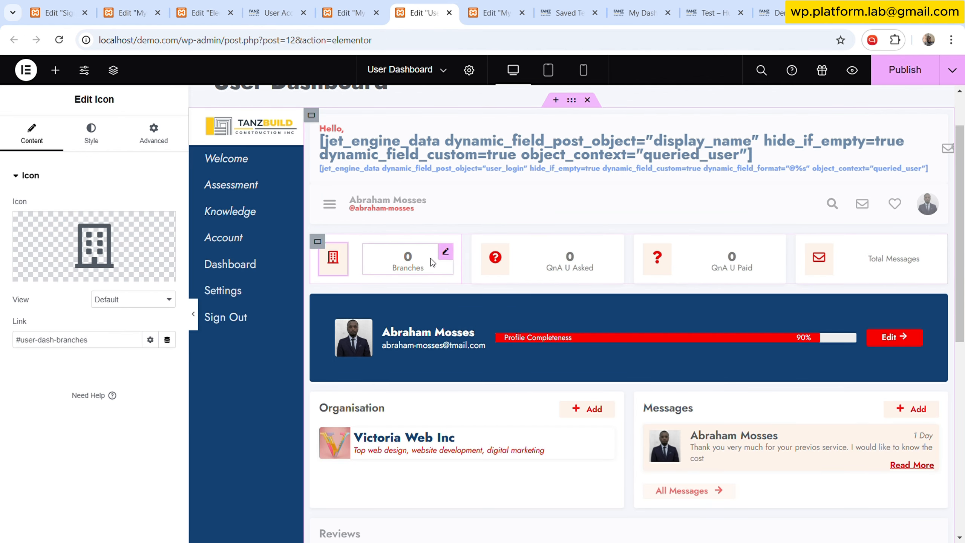
left_click(322, 243)
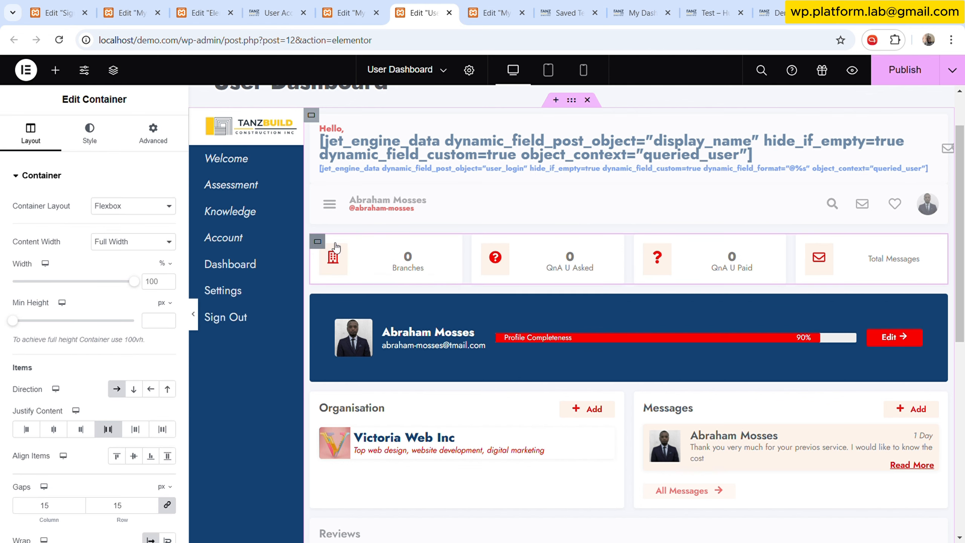
left_click(481, 243)
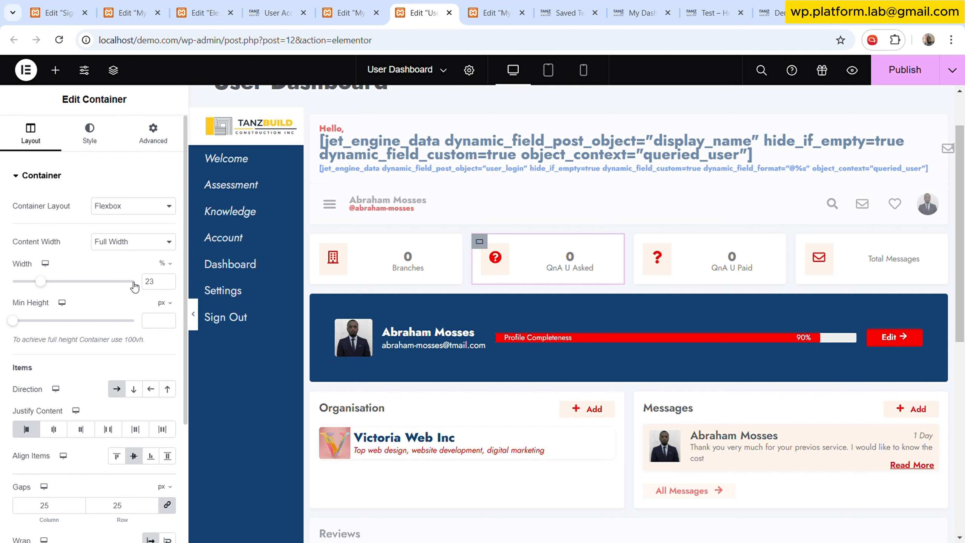
scroll(124, 410, "down", 3)
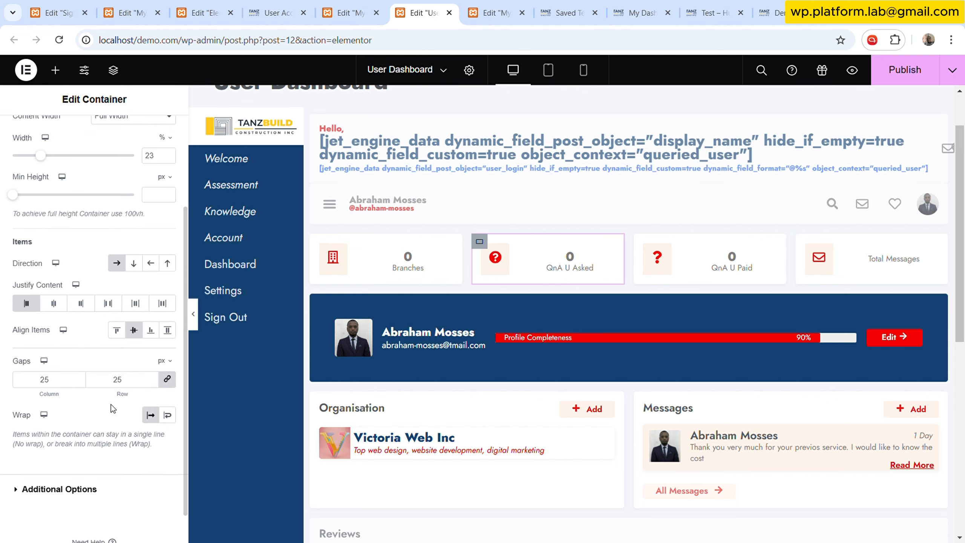
left_click(343, 13)
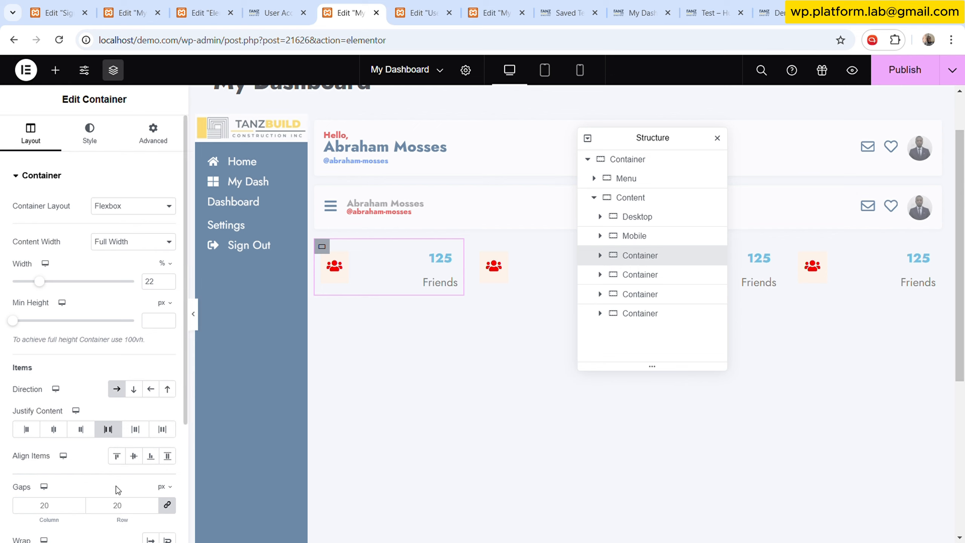
left_click(130, 510)
scroll(148, 466, "down", 2)
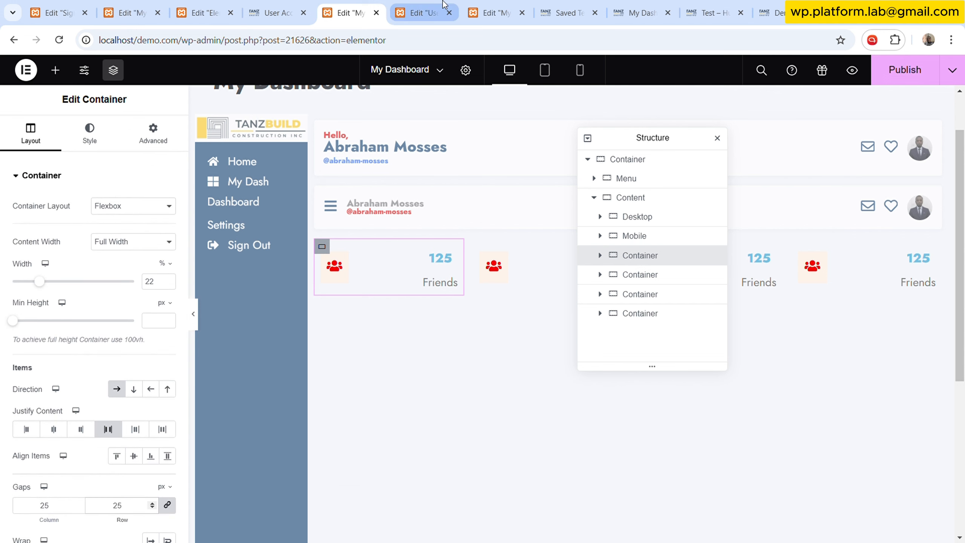
- Check the User Dashboard's stat background, then give the stat container a classic background with a global colour
left_click(419, 12)
scroll(104, 186, "up", 4)
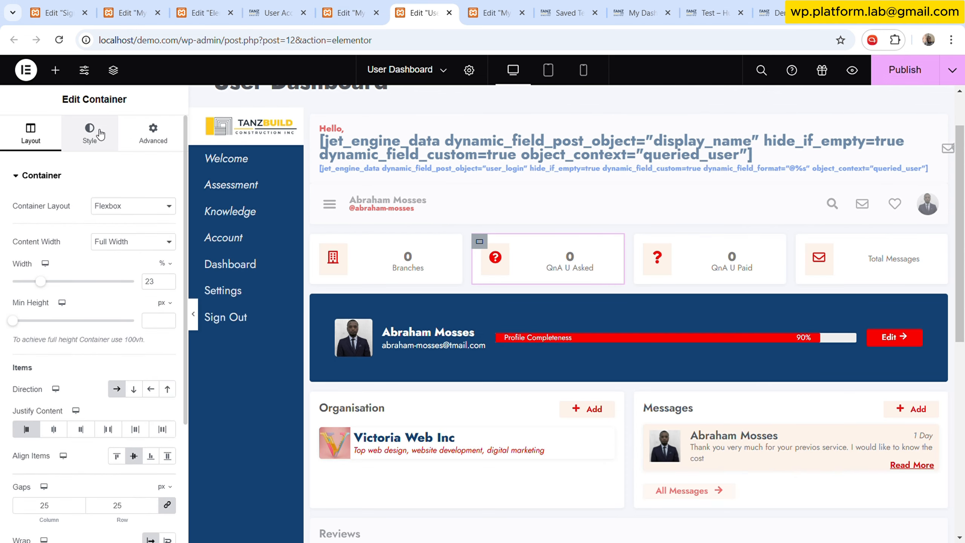
left_click(98, 135)
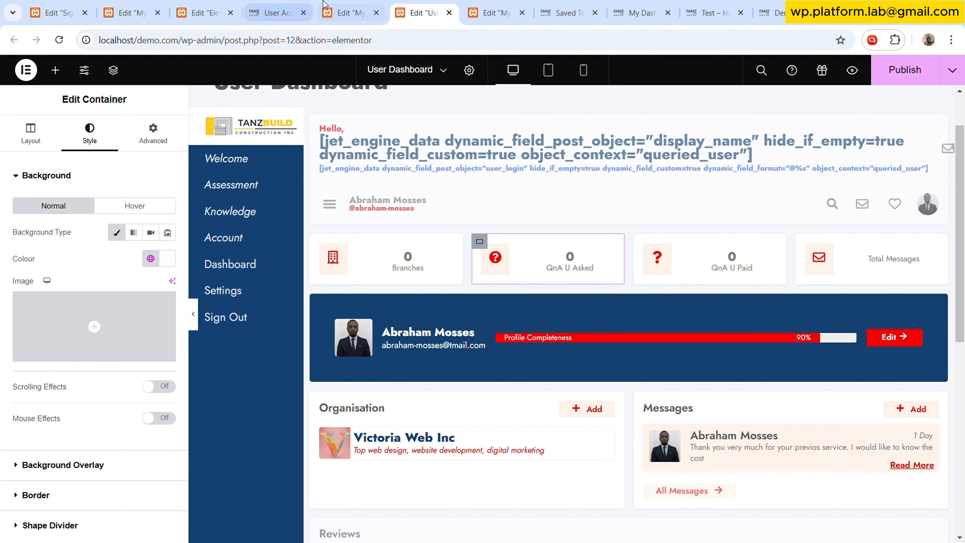
scroll(147, 266, "down", 2)
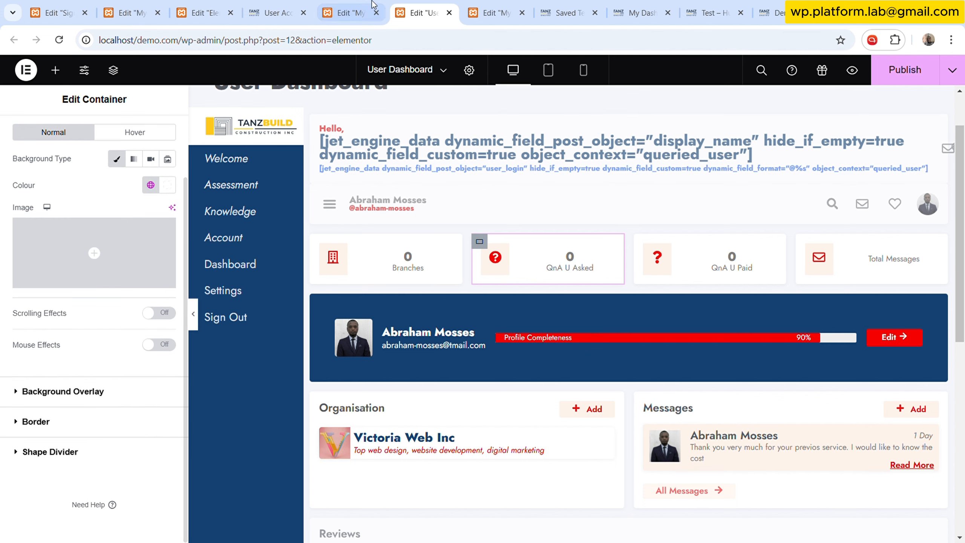
left_click(369, 12)
left_click(132, 140)
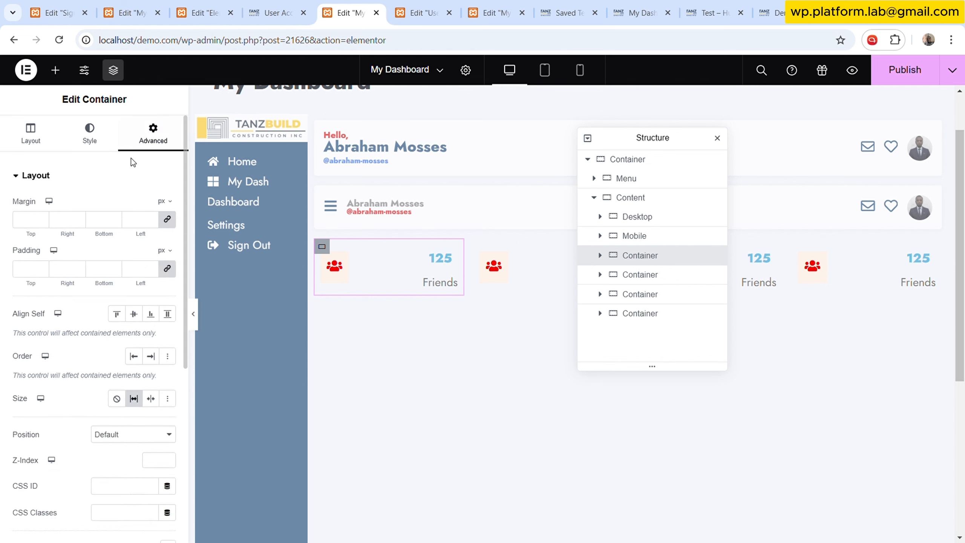
left_click(91, 139)
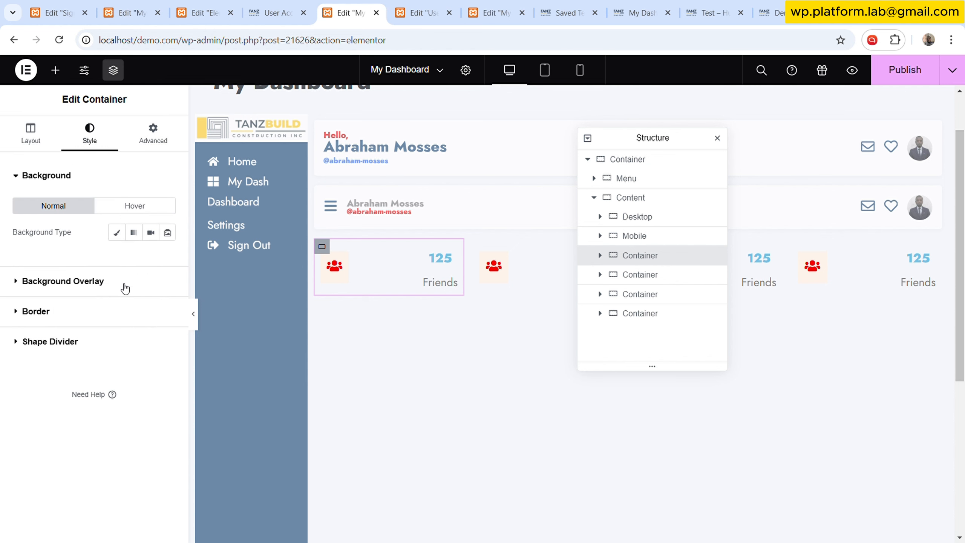
left_click(117, 232)
left_click(150, 258)
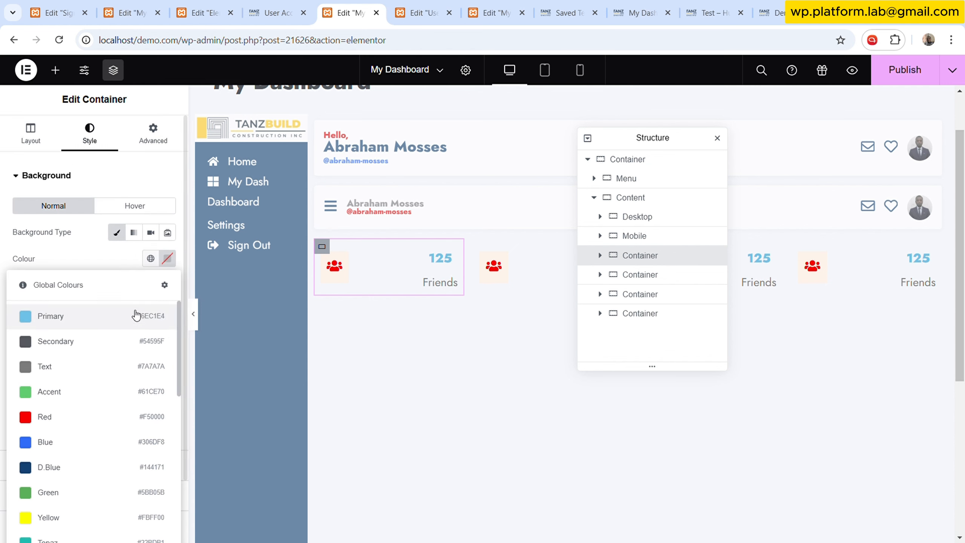
scroll(95, 418, "down", 5)
left_click(84, 405)
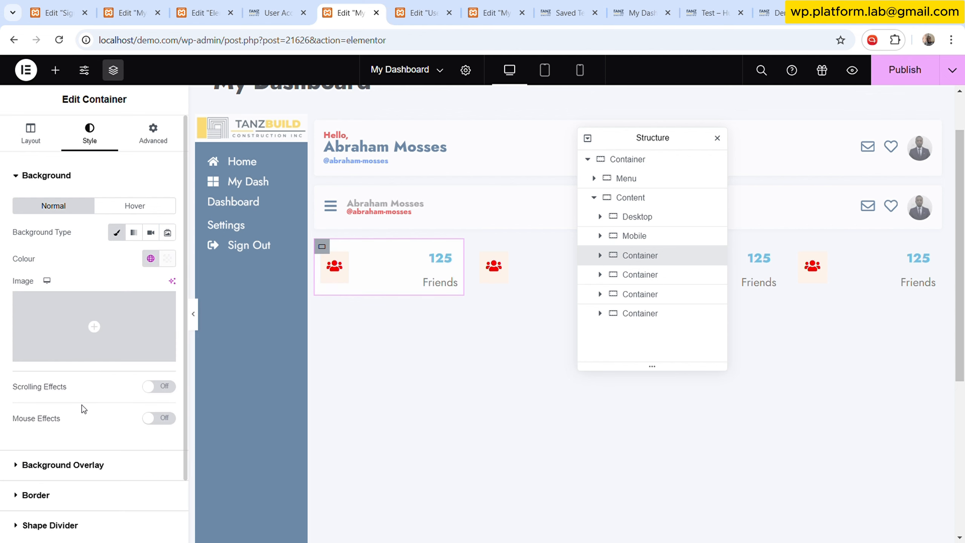
- Set the stat container's padding to 15 px on all sides and its Align Self to Centre
left_click(405, 19)
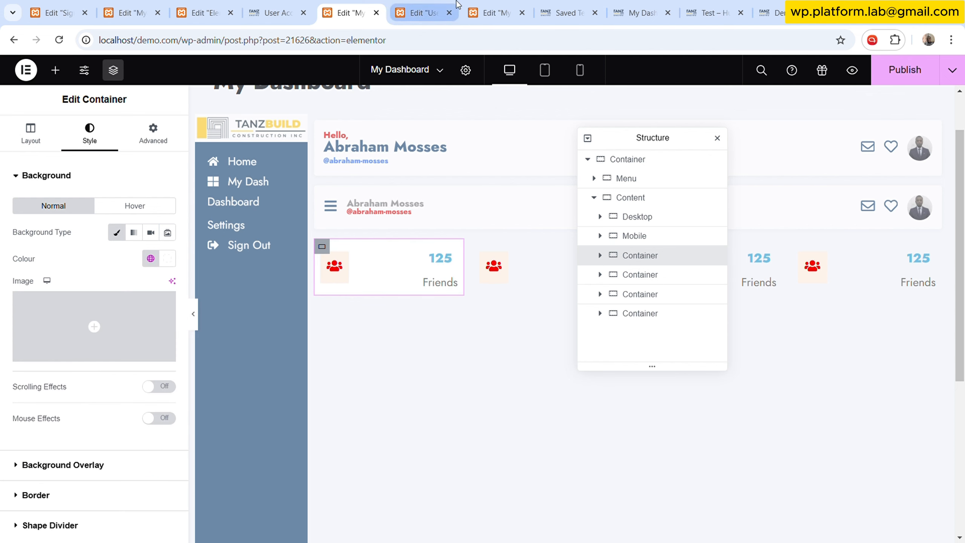
scroll(151, 152, "up", 2)
left_click(153, 133)
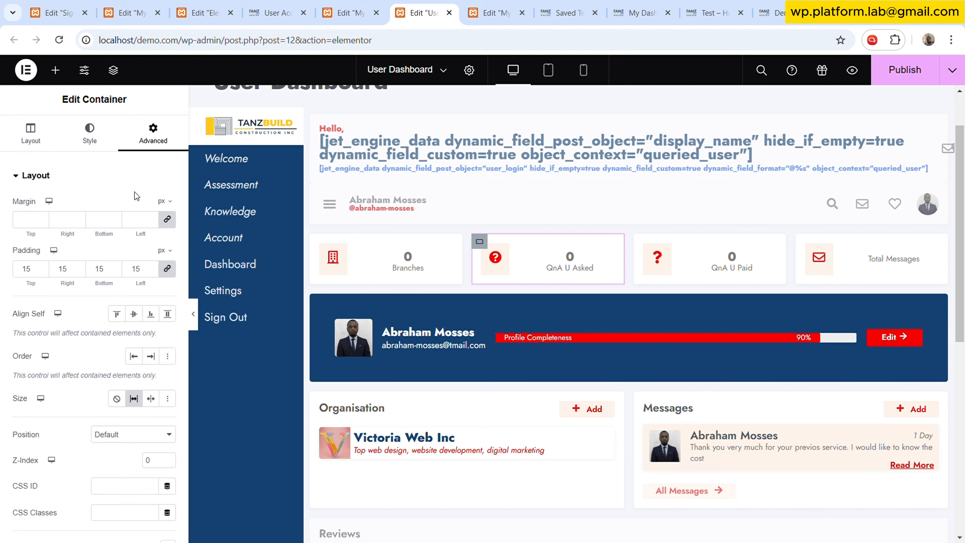
left_click(353, 7)
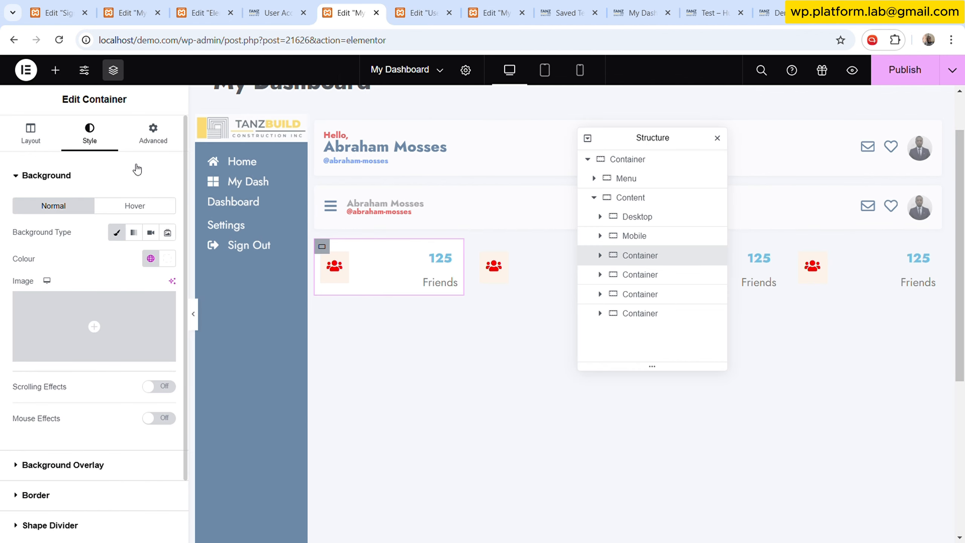
left_click(153, 133)
left_click(138, 269)
type("15")
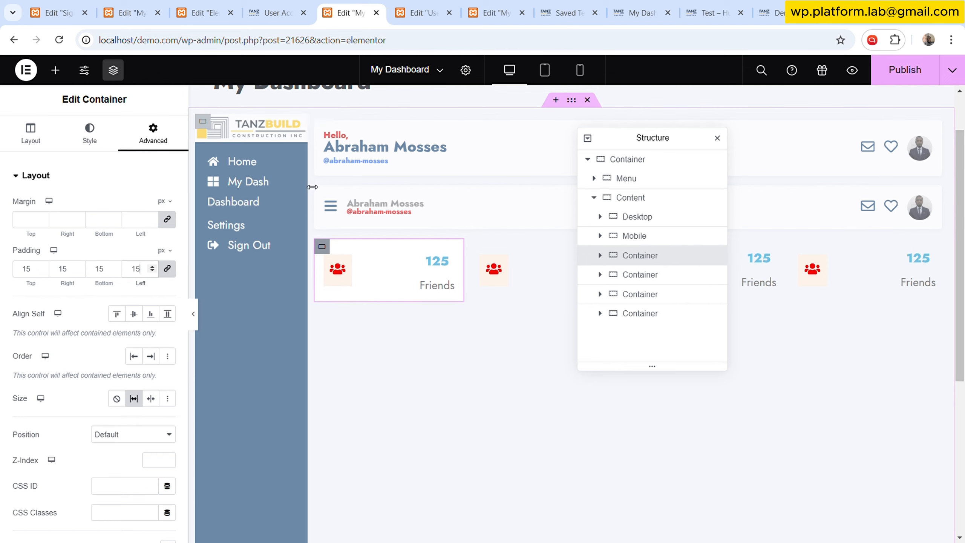
left_click(134, 313)
- Give the stat container a solid border with 0 px width and a 4 px border radius, matching the User Dashboard
key("ctrl+Tab")
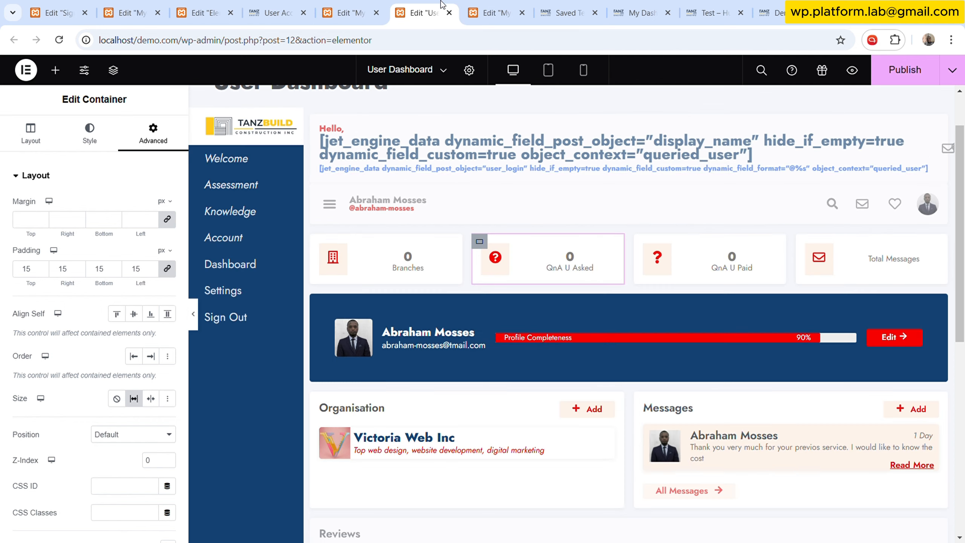
key("ctrl+shift+Tab")
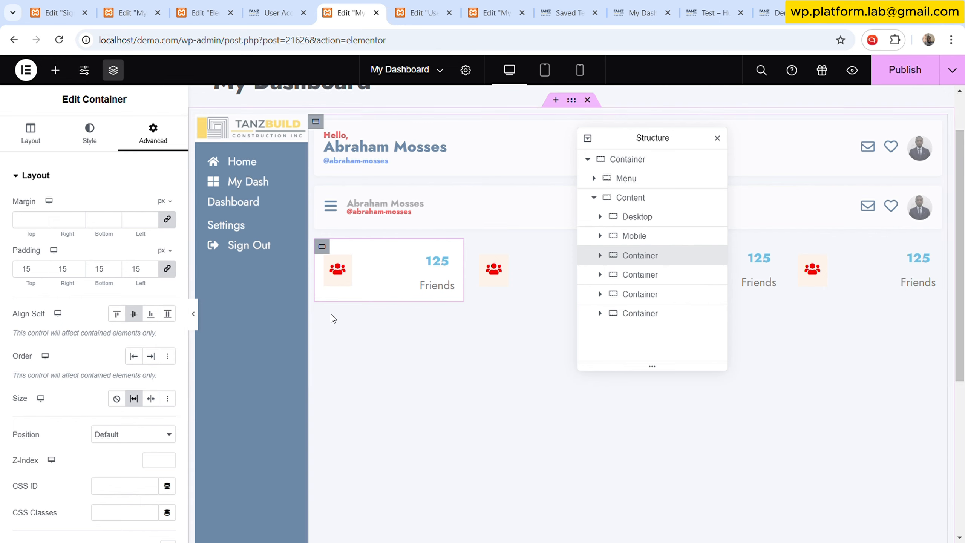
left_click(91, 133)
scroll(105, 373, "down", 3)
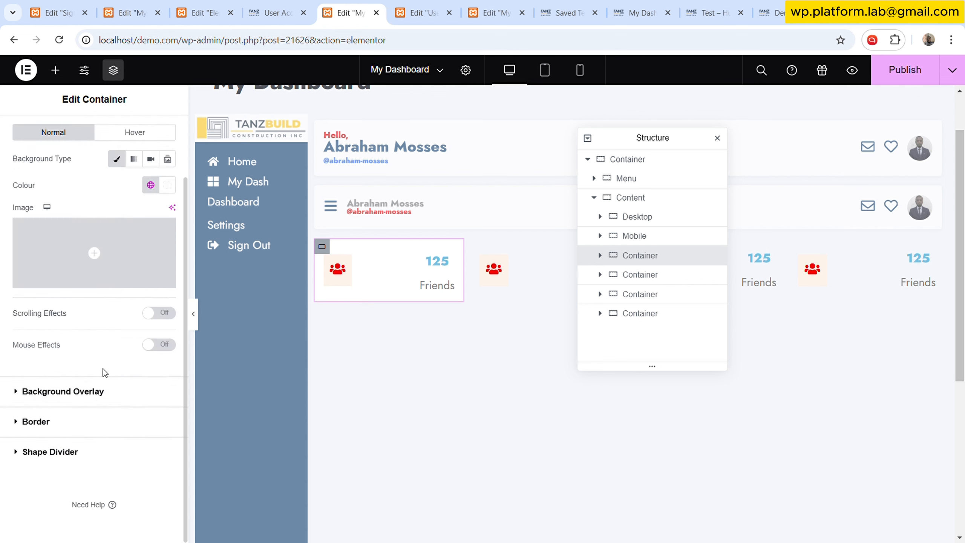
left_click(93, 422)
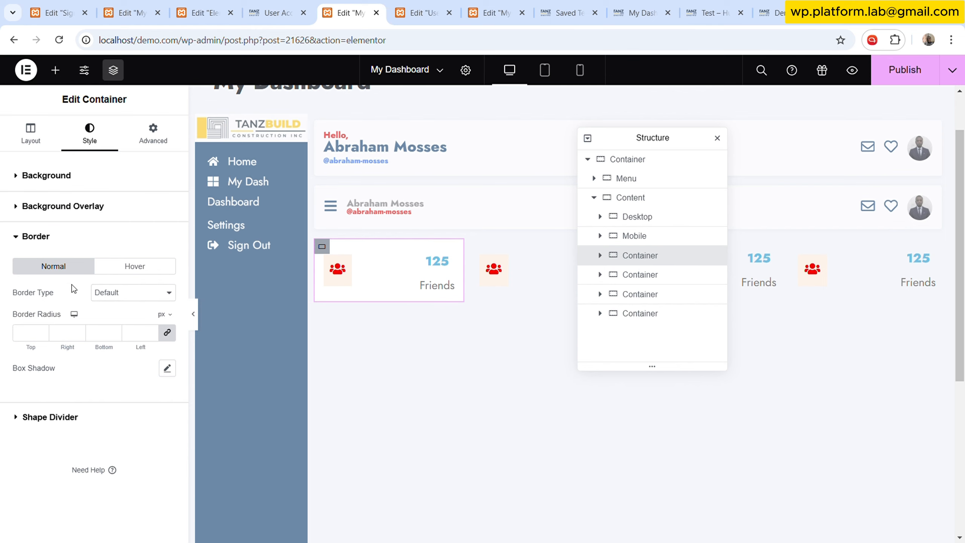
left_click(119, 338)
left_click(434, 9)
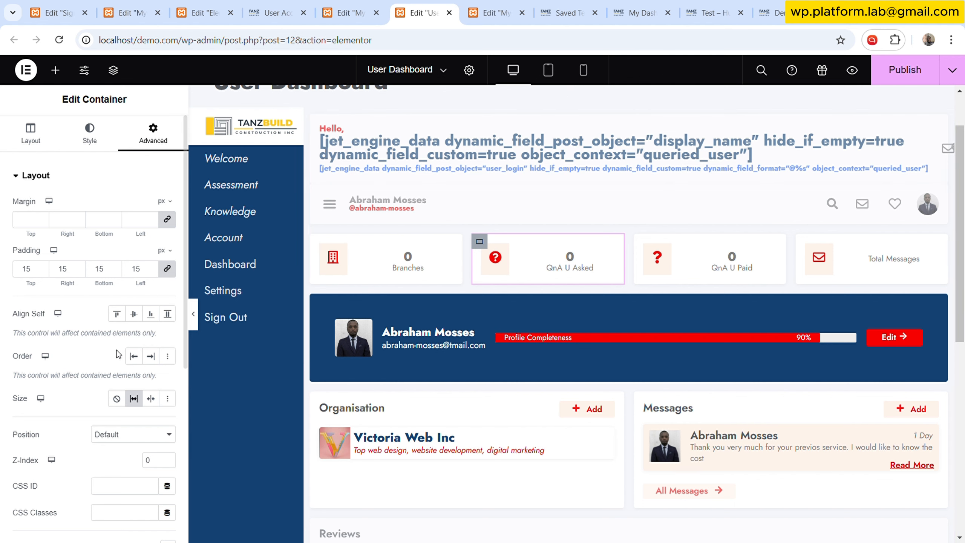
left_click(89, 131)
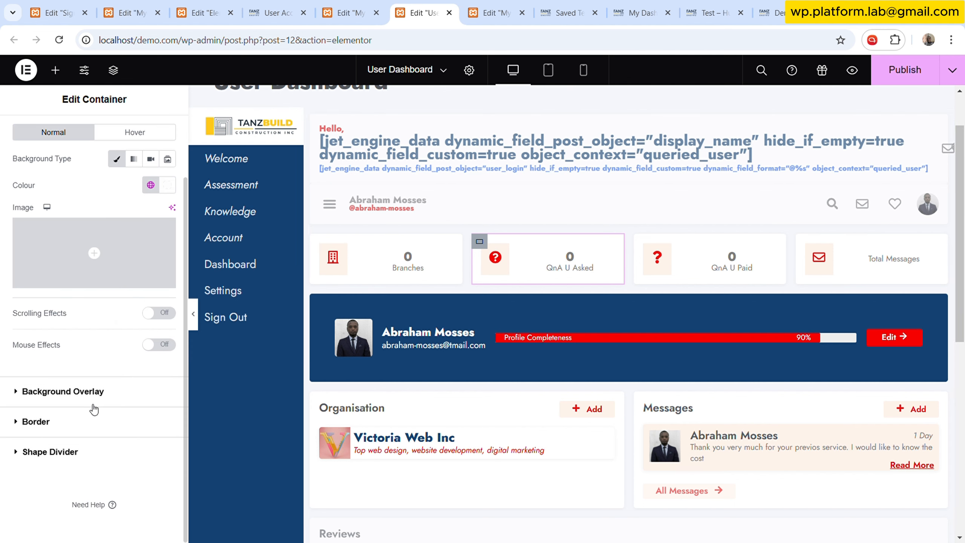
left_click(94, 418)
scroll(120, 278, "down", 1)
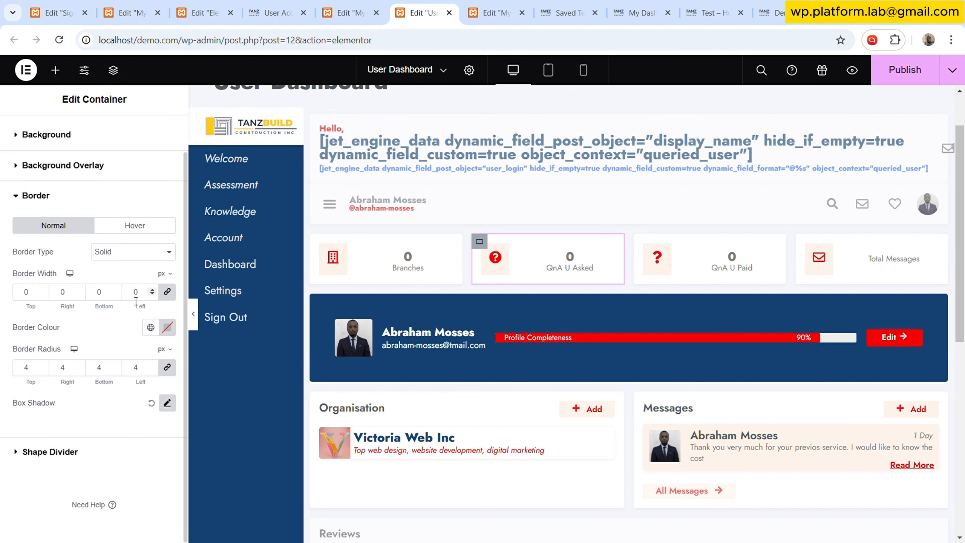
left_click(345, 13)
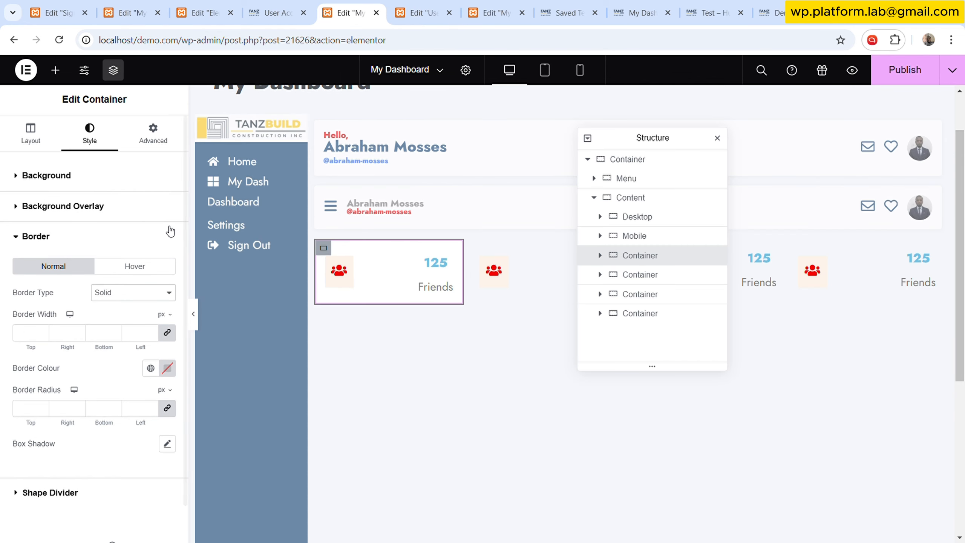
left_click(131, 337)
type("0")
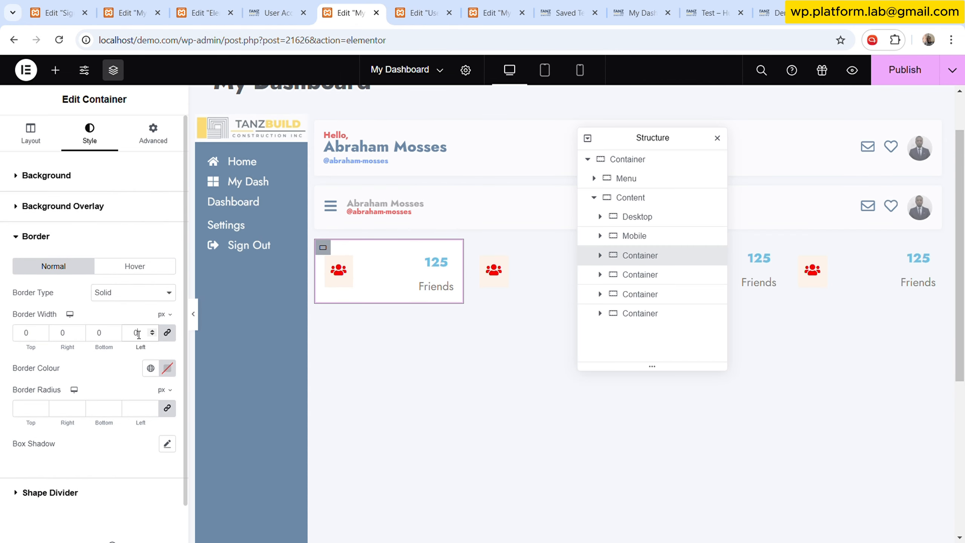
left_click(133, 411)
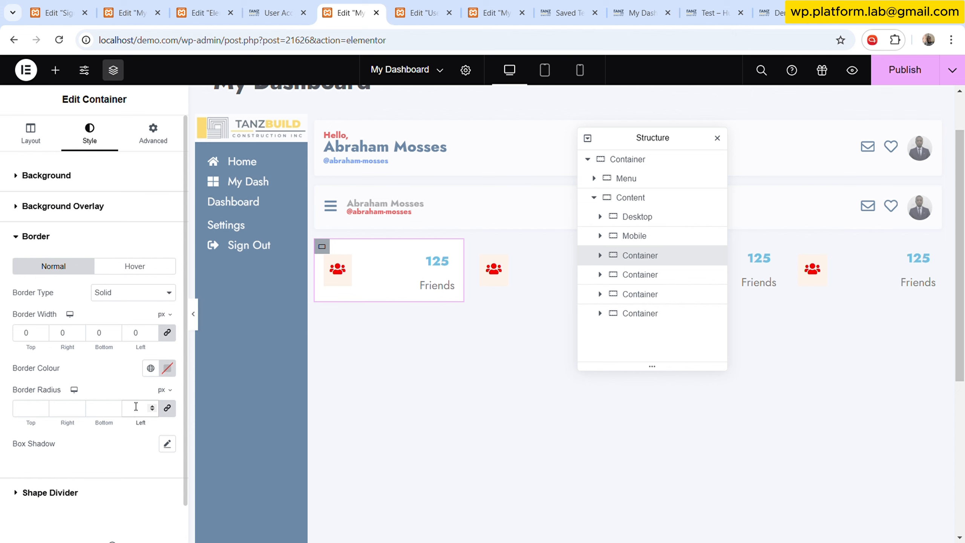
- Inspect the box shadow settings of the User Dashboard's stat container
key("ctrl+Tab")
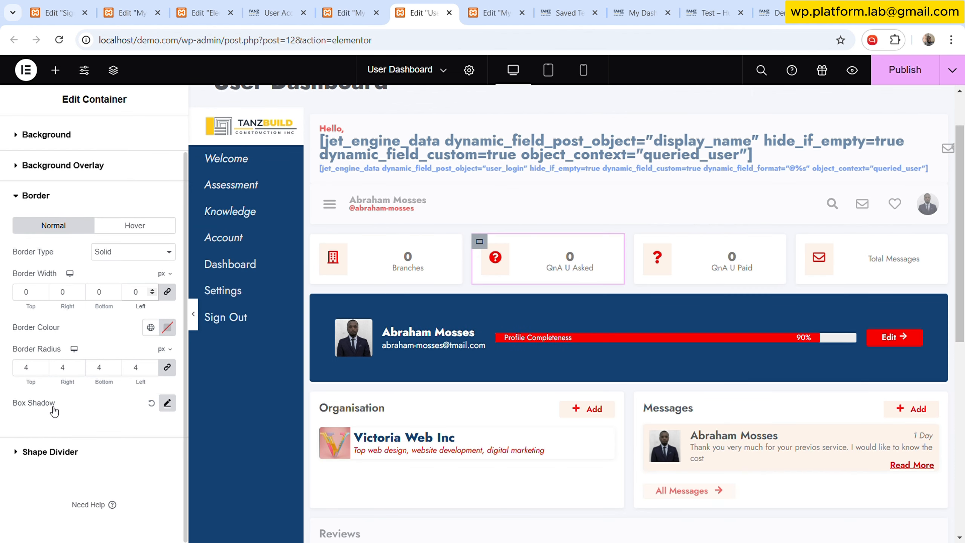
left_click(167, 402)
left_click(167, 403)
left_click(167, 402)
scroll(118, 423, "down", 2)
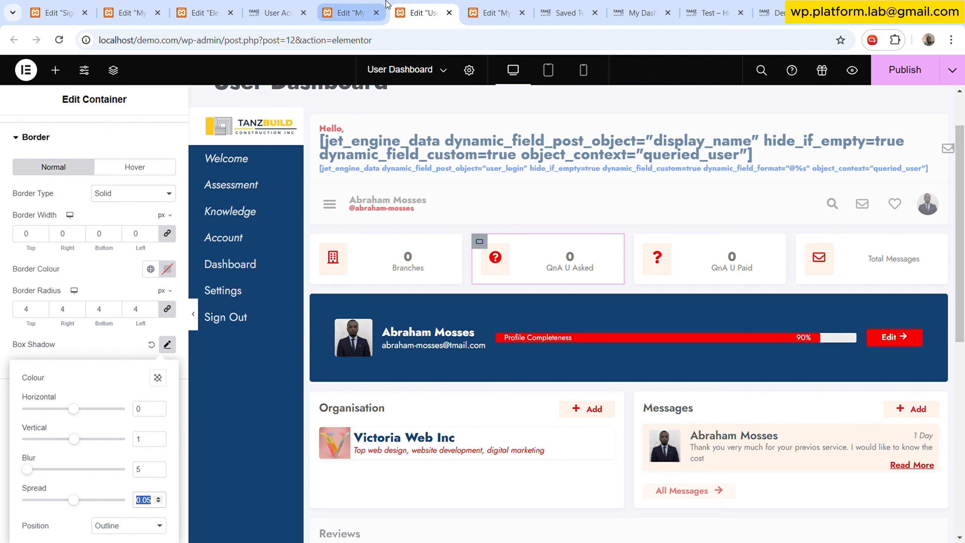
- Add a box shadow to the stat container with vertical offset 1, blur 5 and spread 0.05
left_click(366, 4)
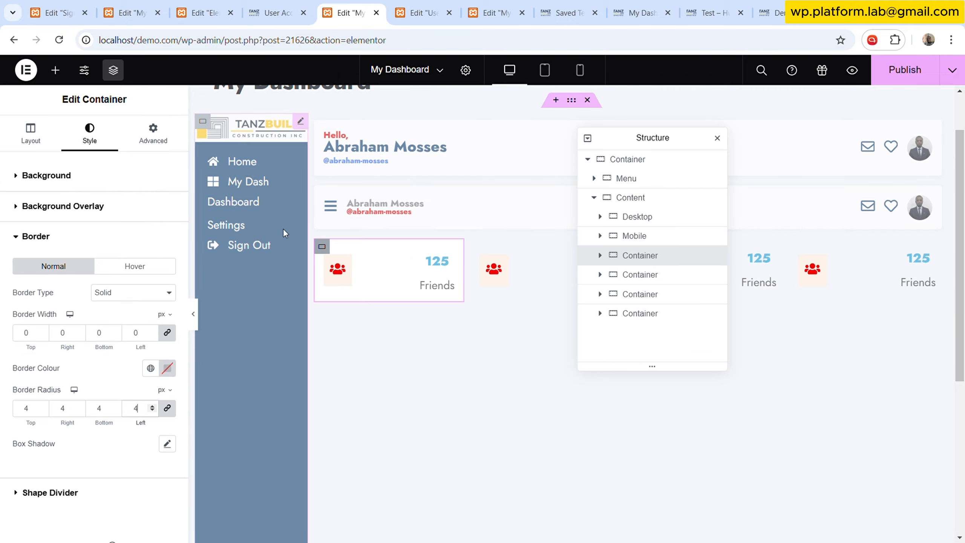
left_click(167, 441)
left_click(156, 459)
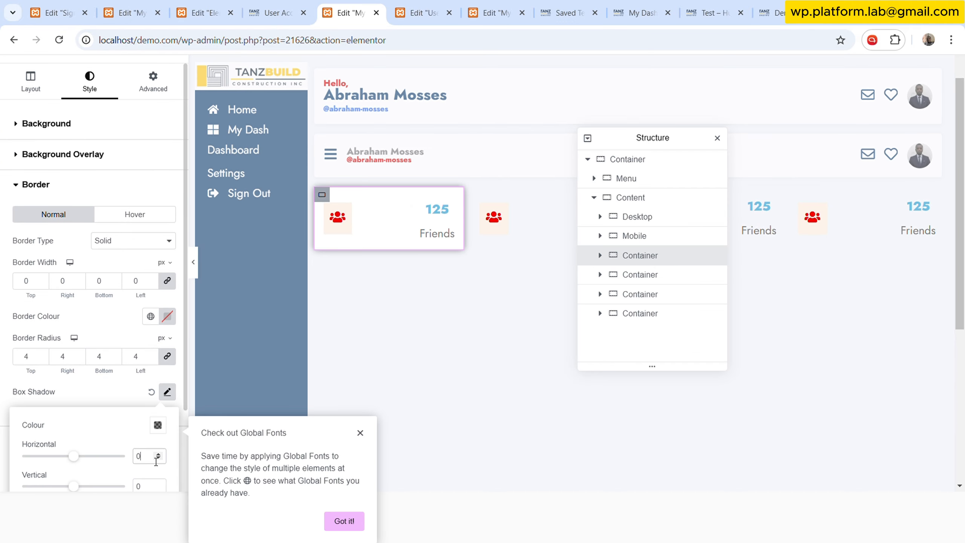
scroll(148, 429, "down", 3)
double_click(138, 387)
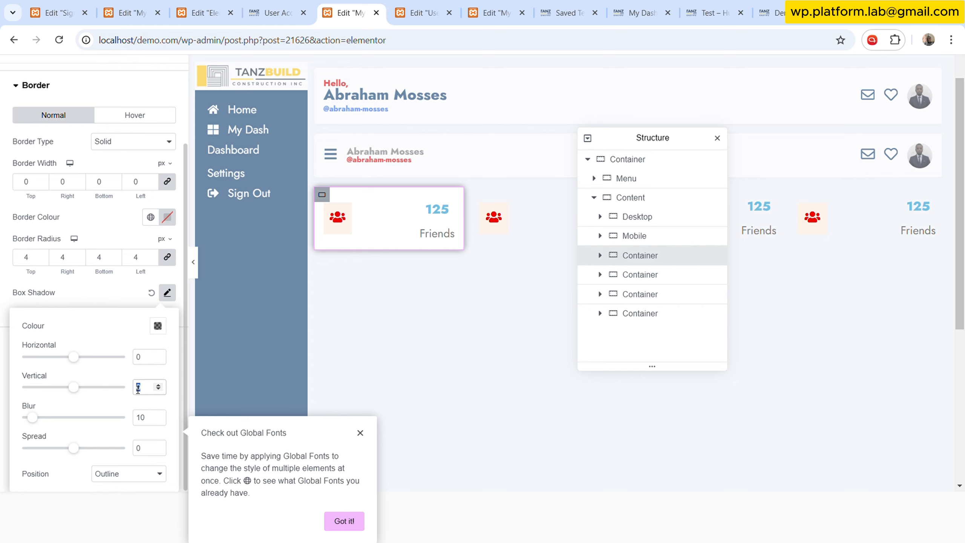
double_click(151, 417)
type("5")
left_click(144, 450)
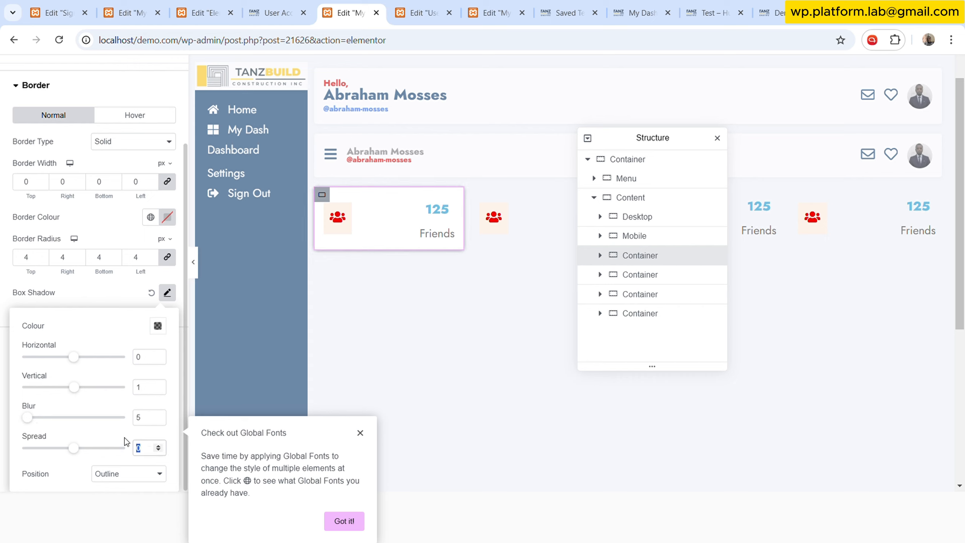
type("0.05")
- Copy the User Dashboard's shadow colour and paste it as the stat container's shadow colour, rgba(0, 0, 0, 0.05)
left_click(440, 7)
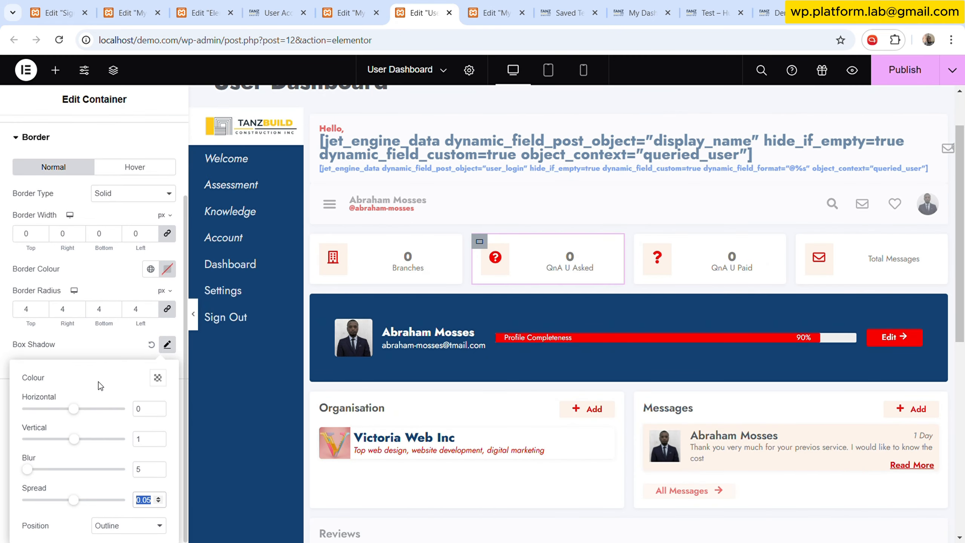
left_click(158, 378)
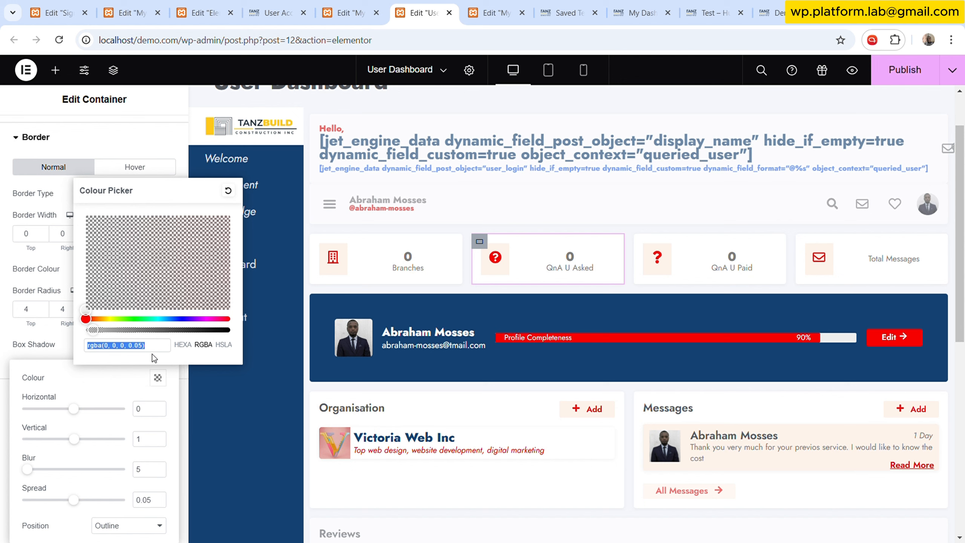
left_click(164, 350)
key("ctrl+a")
key("ctrl+c")
left_click(115, 374)
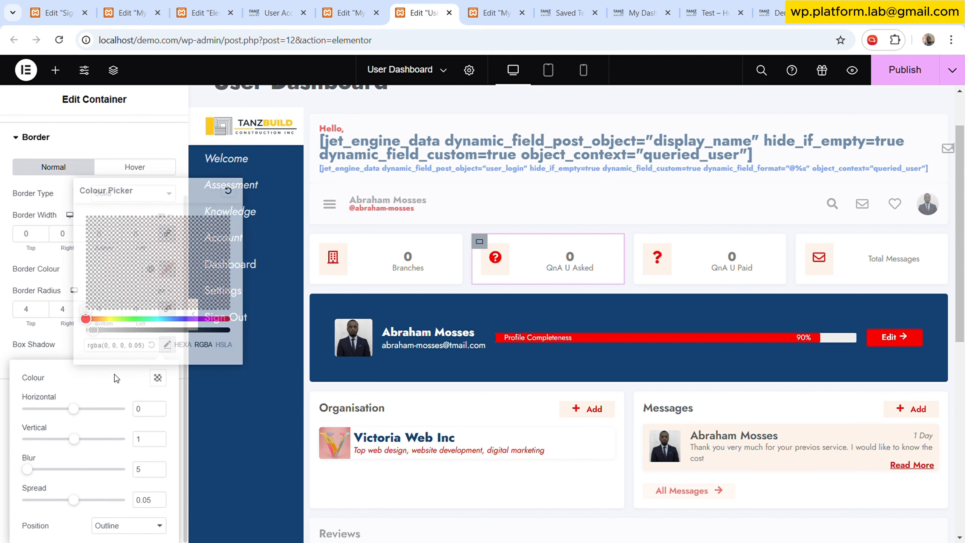
left_click(344, 12)
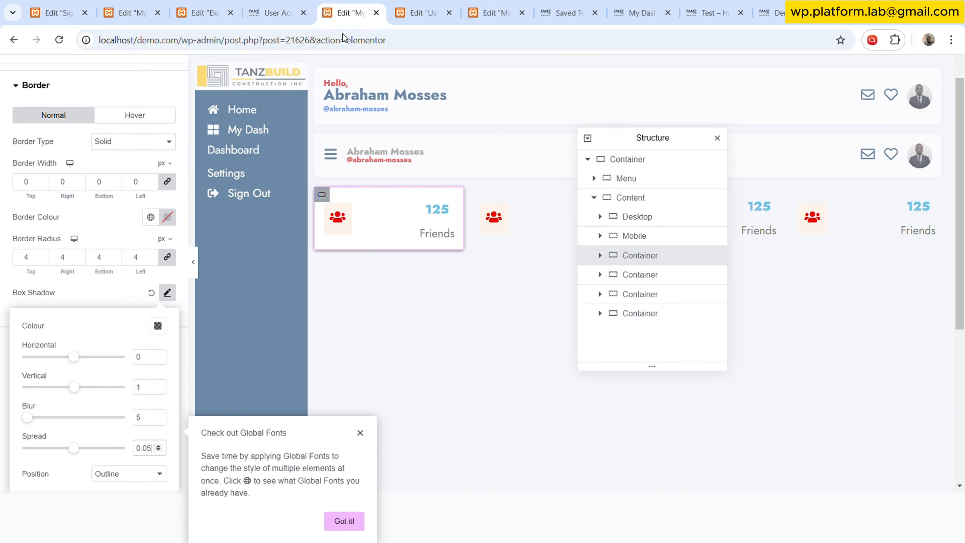
left_click(157, 325)
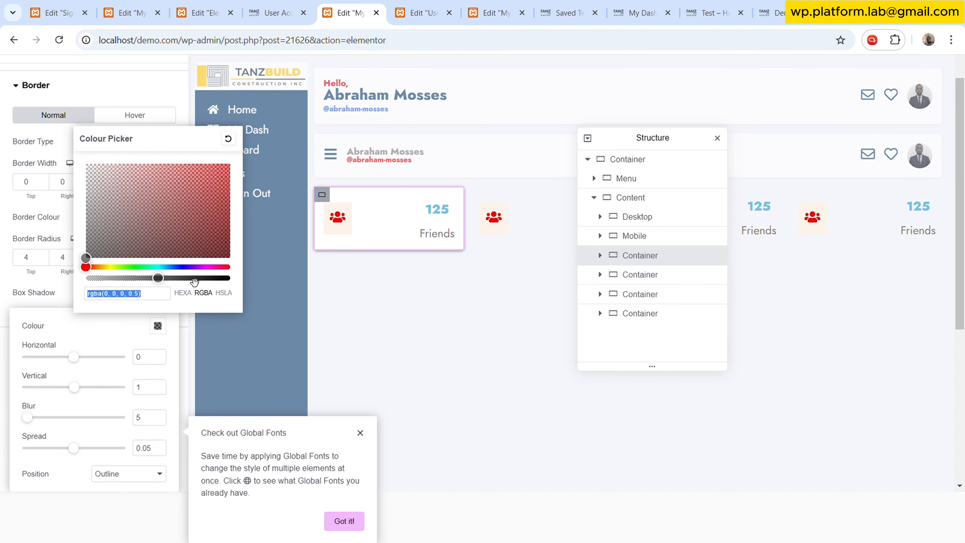
key("ctrl+v")
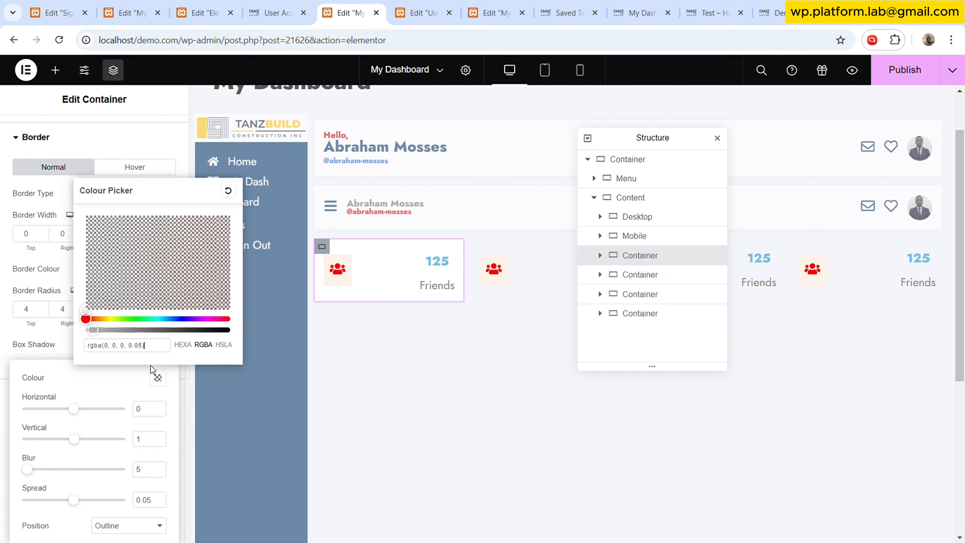
left_click(86, 377)
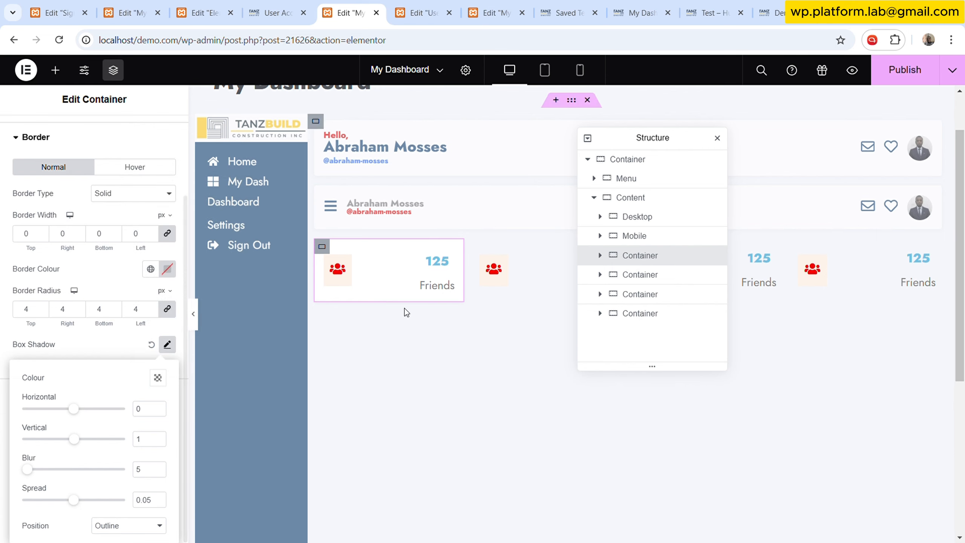
- Hide the editor panel to preview the shadowed stat container, then restore the panel
left_click(105, 293)
left_click(197, 323)
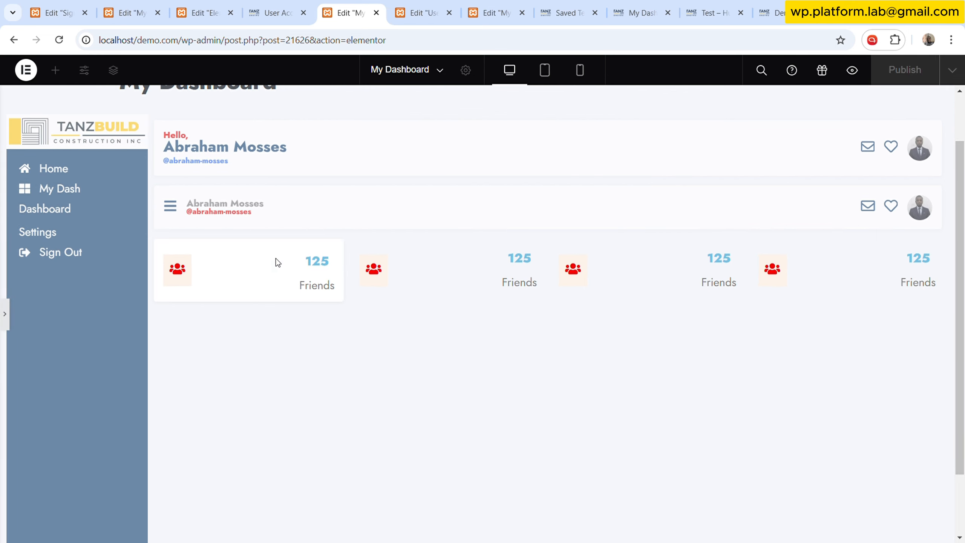
left_click(4, 314)
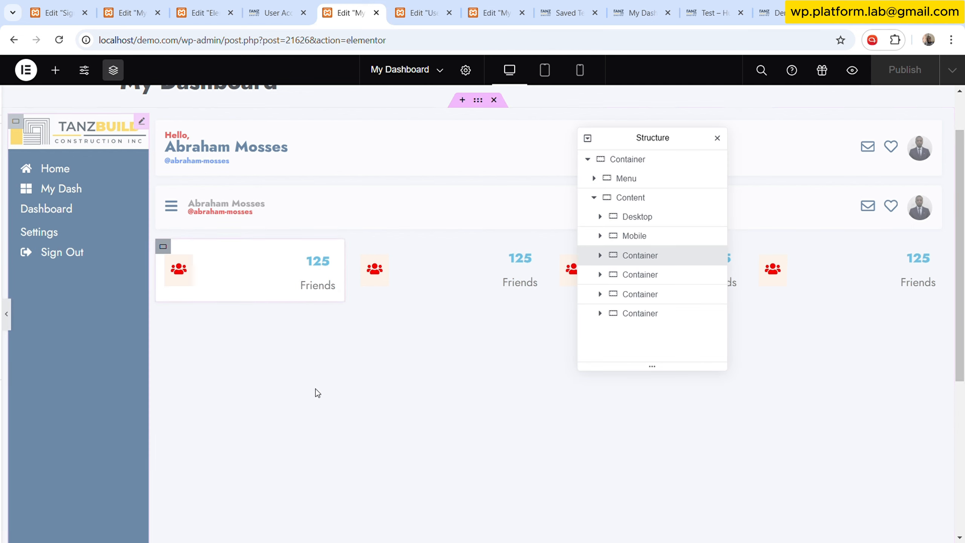
- Open the stat container's hover box shadow settings, comparing them with the User Dashboard's hover shadow
left_click(154, 168)
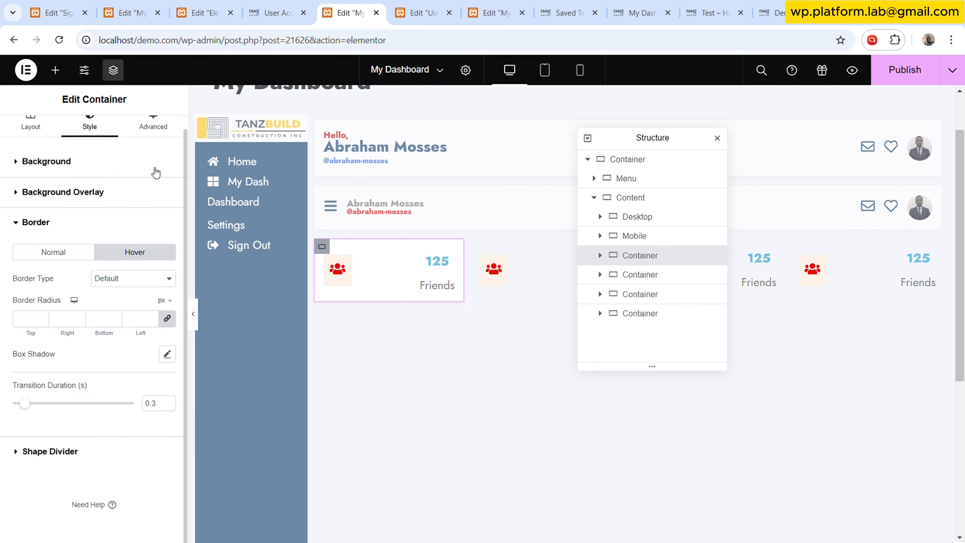
left_click(437, 6)
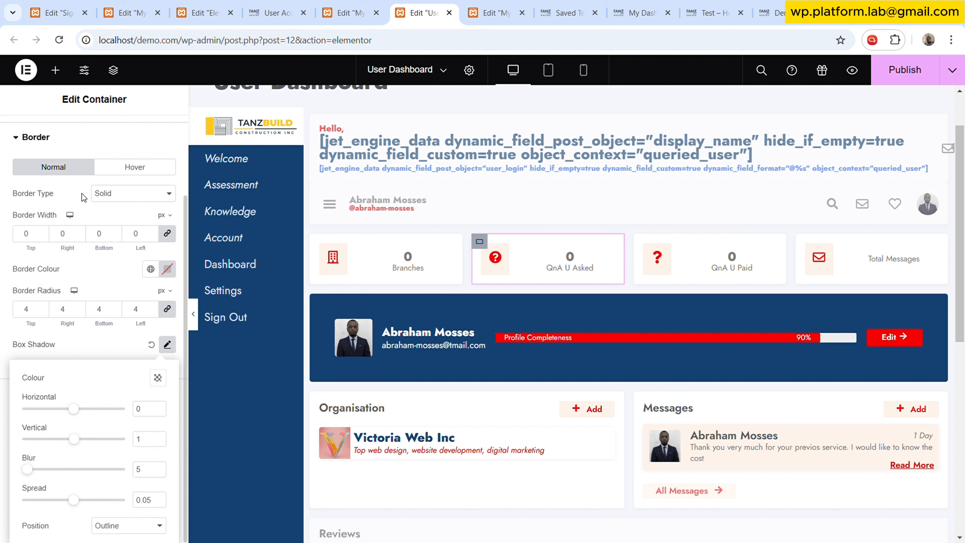
left_click(137, 169)
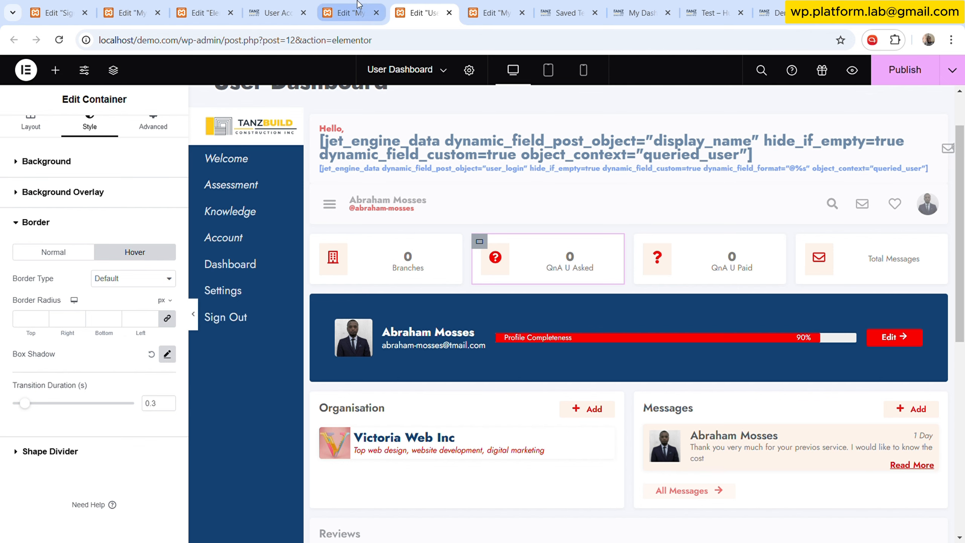
key("ctrl+Page_Up")
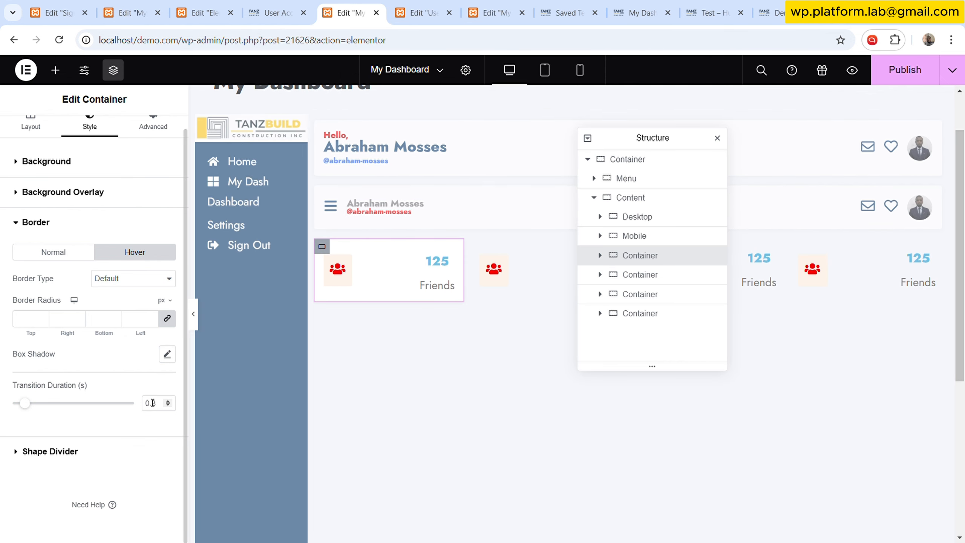
left_click(167, 354)
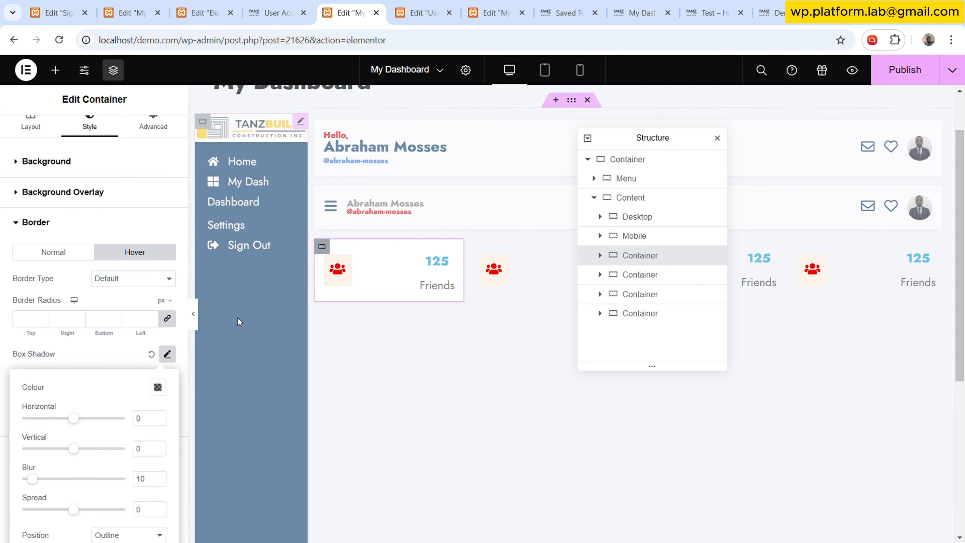
key("ctrl+Page_Down")
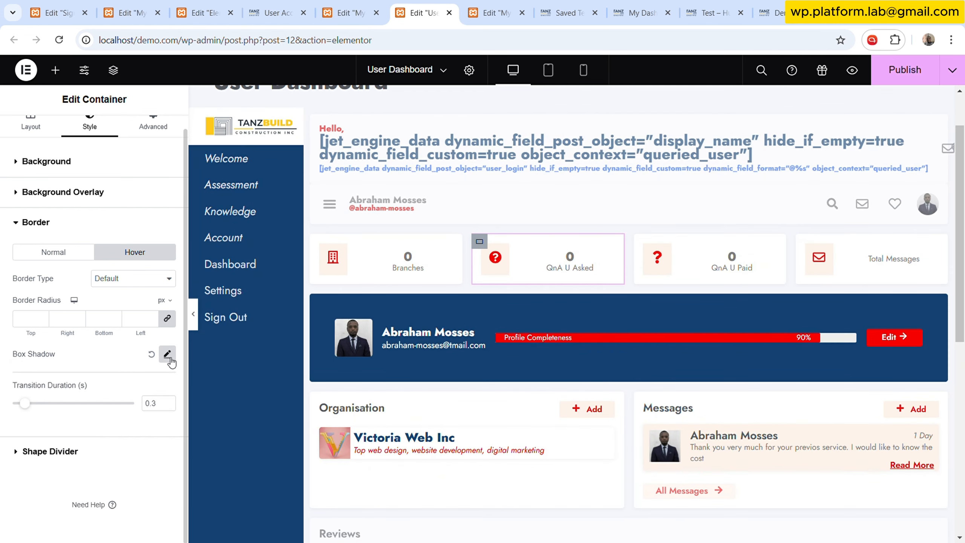
left_click(168, 355)
scroll(152, 435, "down", 1)
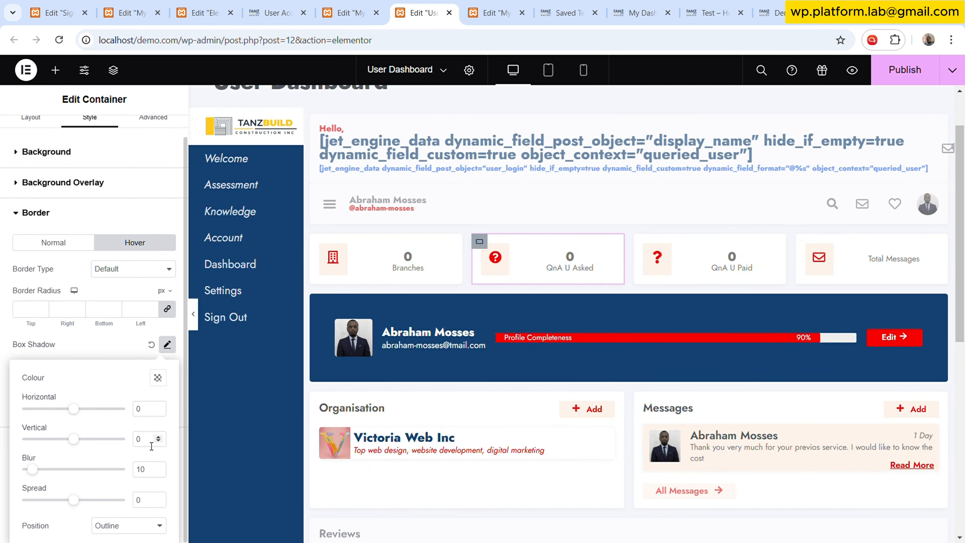
left_click(375, 3)
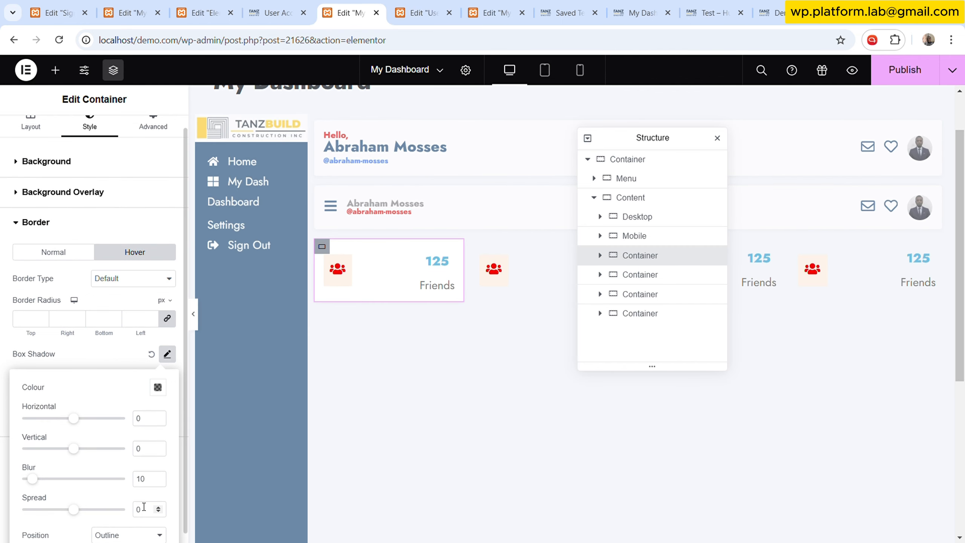
scroll(126, 514, "down", 1)
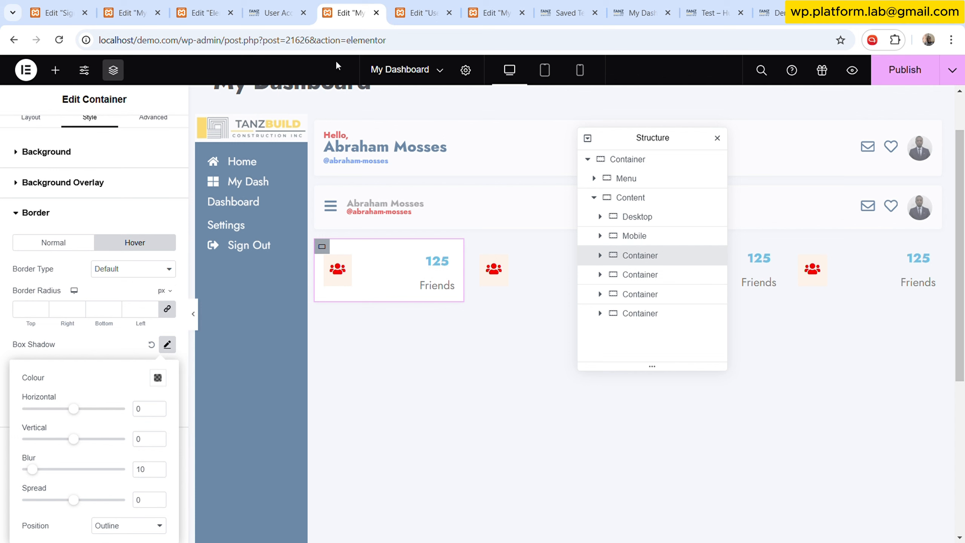
- Copy the User Dashboard's hover shadow colour and paste it into the stat container's hover shadow colour
left_click(418, 13)
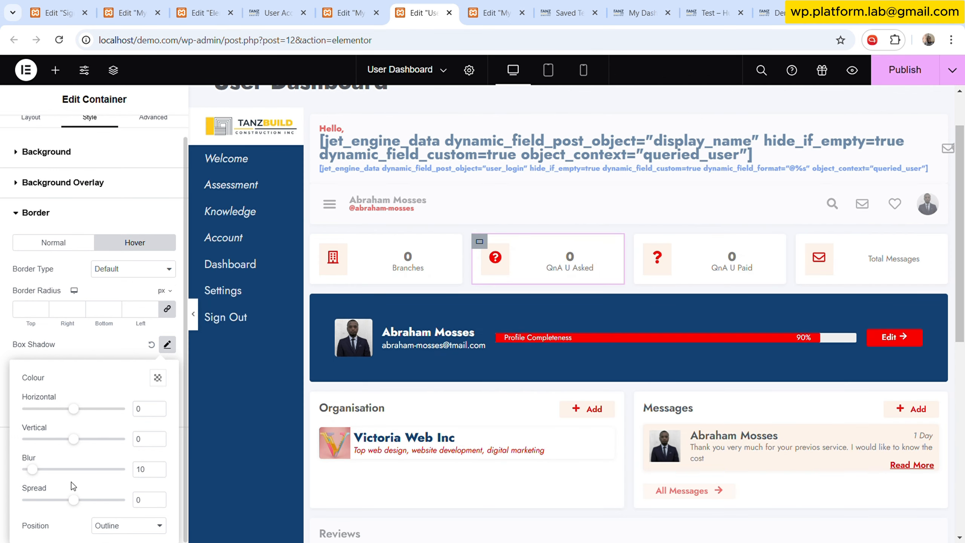
left_click(157, 379)
left_click(161, 354)
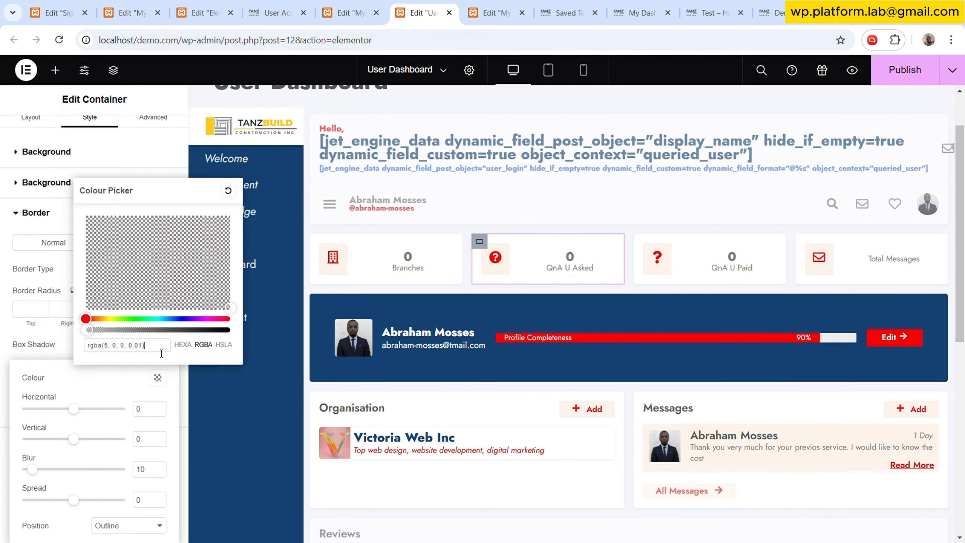
triple_click(162, 353)
key("ctrl+c")
left_click(344, 12)
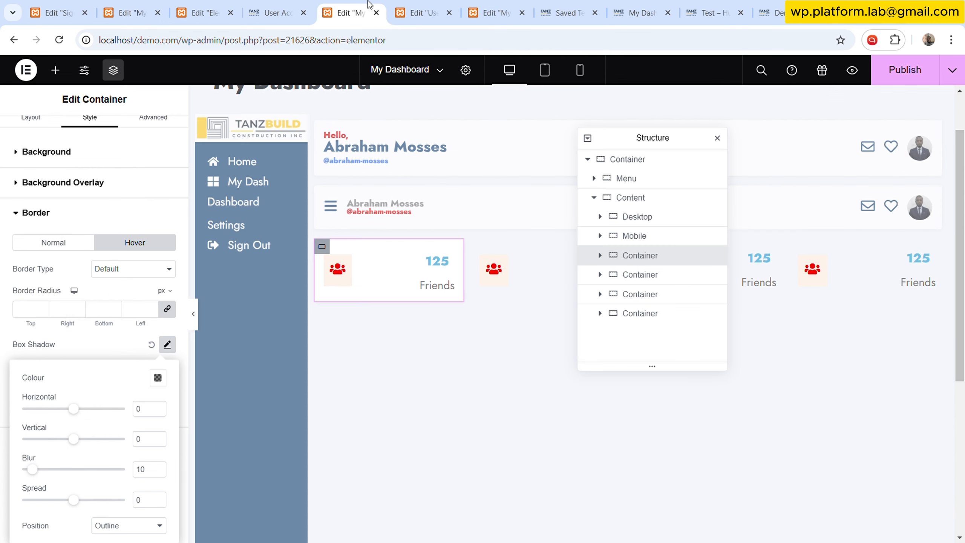
left_click(157, 378)
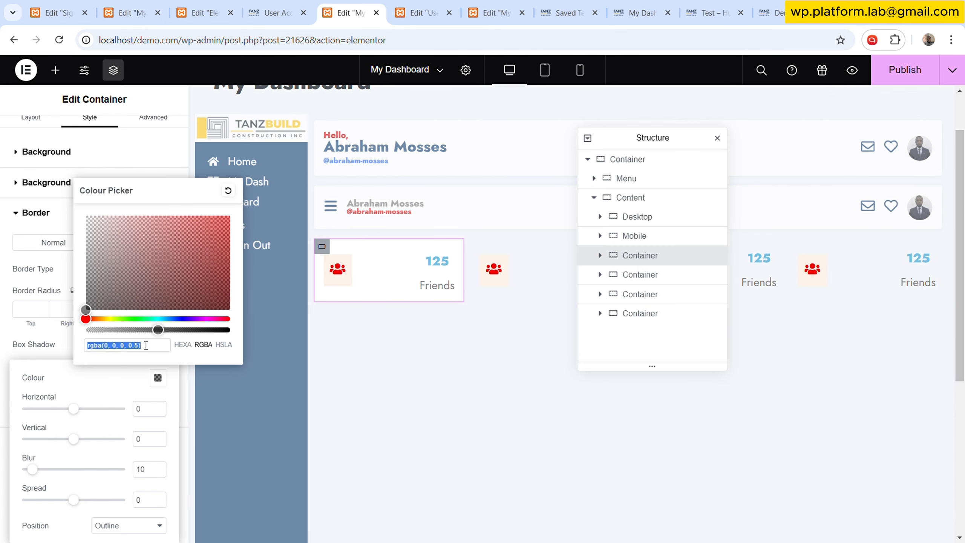
key("ctrl+v")
- Hide the editor panel to preview the stat container's hover shadow, then restore the panel
left_click(407, 313)
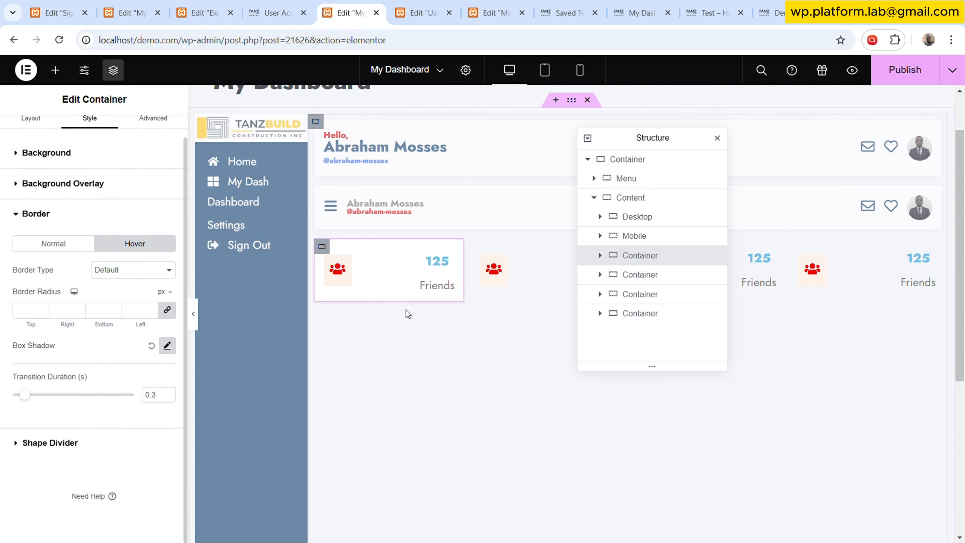
left_click(193, 313)
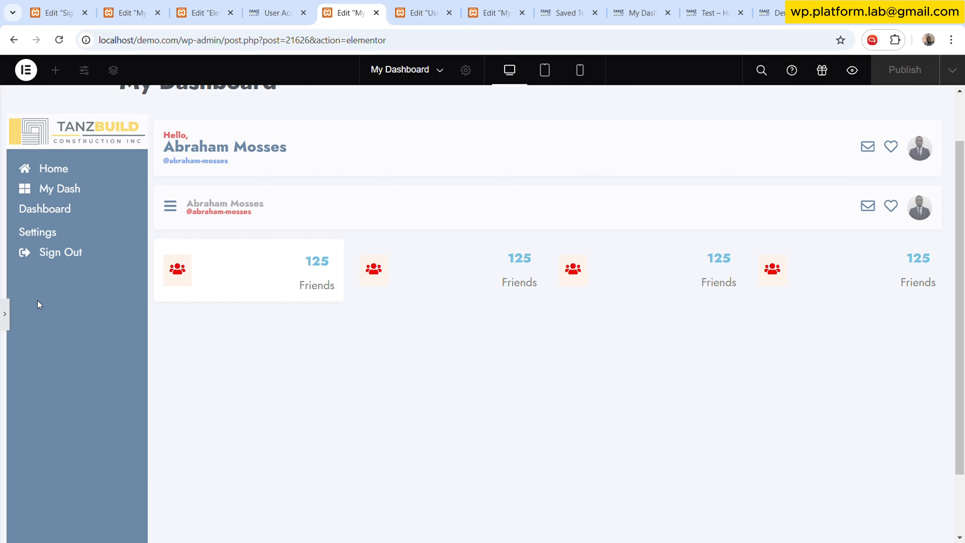
left_click(9, 315)
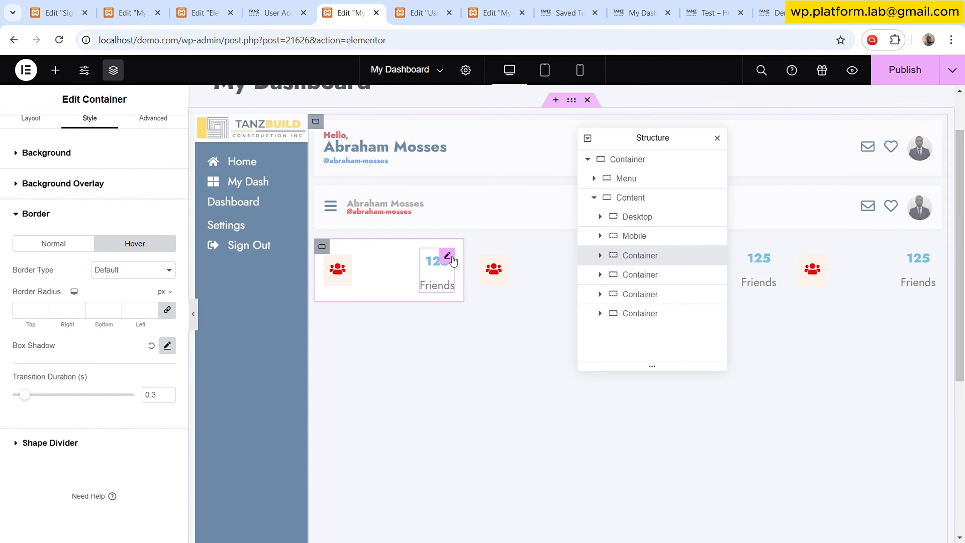
- Select the stat's icon box and replace its title with a Dynamic Function dynamic tag
left_click(448, 256)
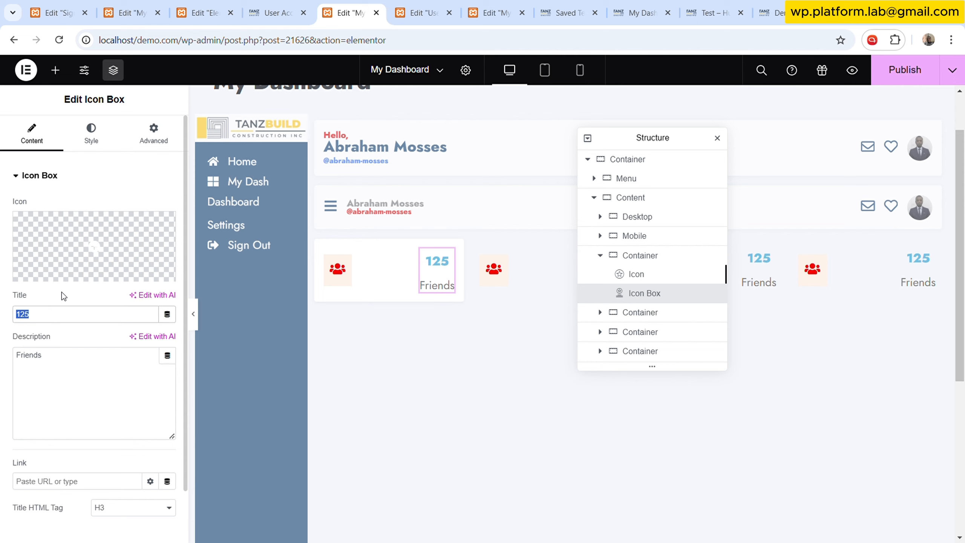
left_click(167, 315)
scroll(87, 431, "down", 10)
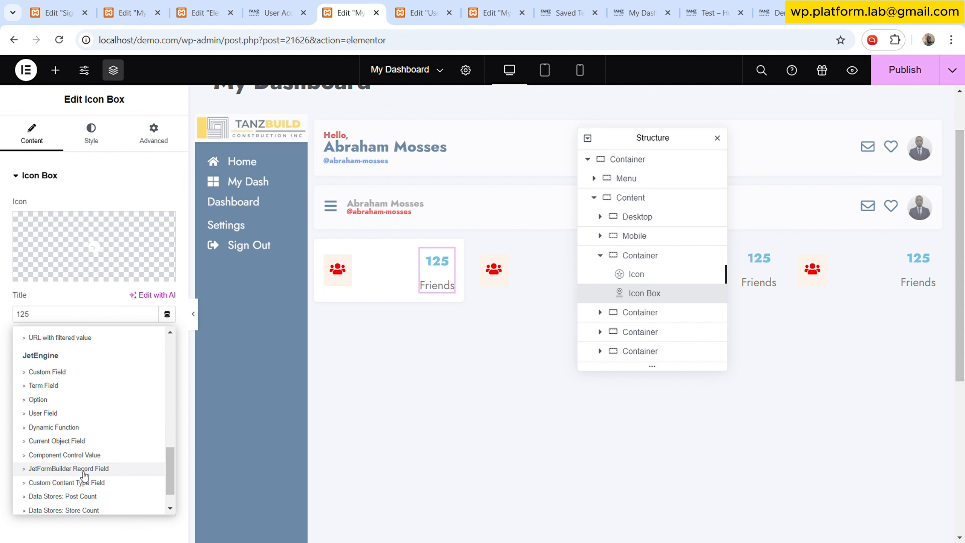
scroll(85, 490, "down", 2)
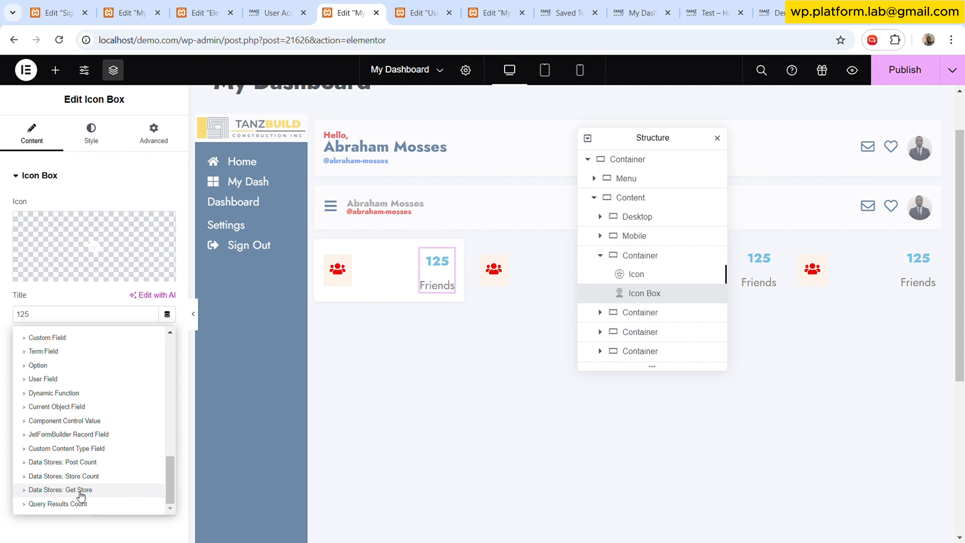
left_click(78, 393)
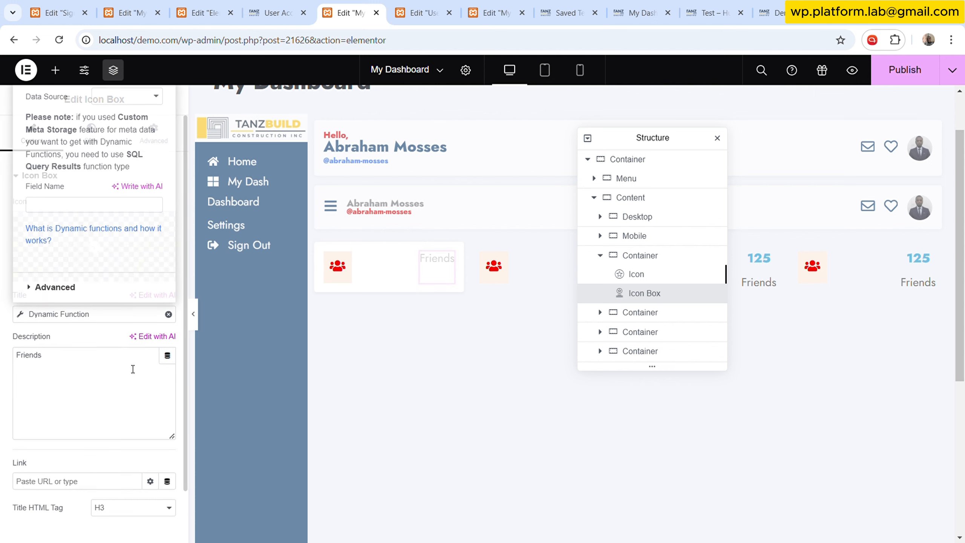
- Remove the Dynamic Function dynamic tag from the stat icon box's title
left_click(71, 387)
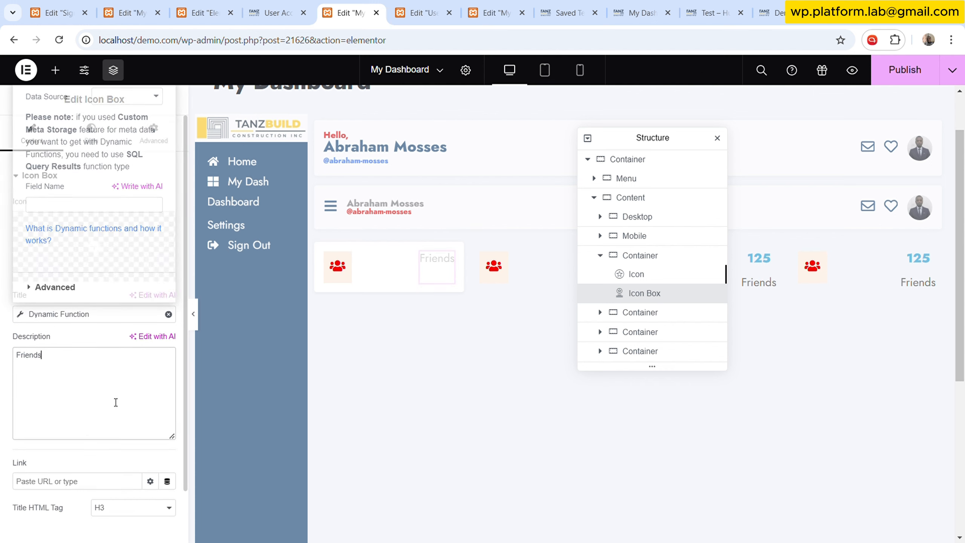
left_click(78, 314)
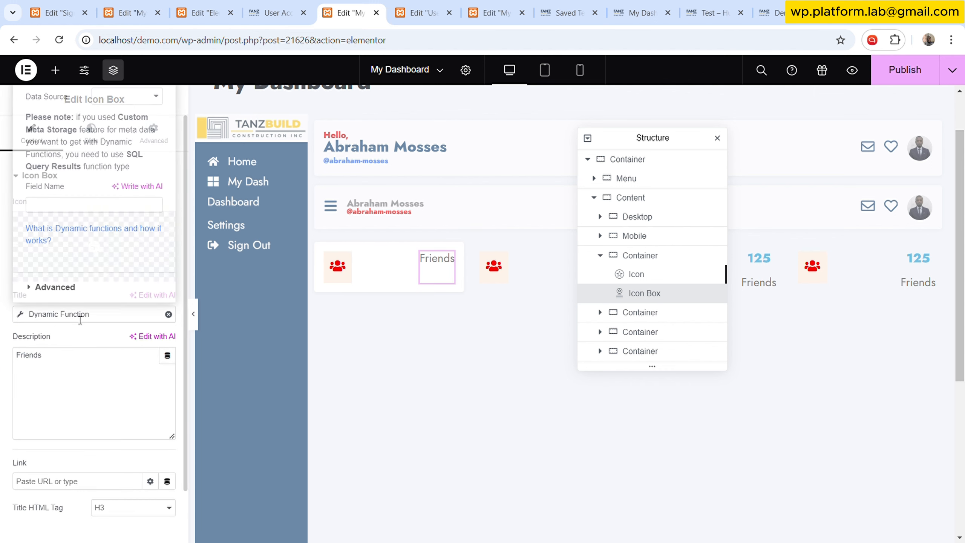
left_click(102, 286)
left_click(93, 338)
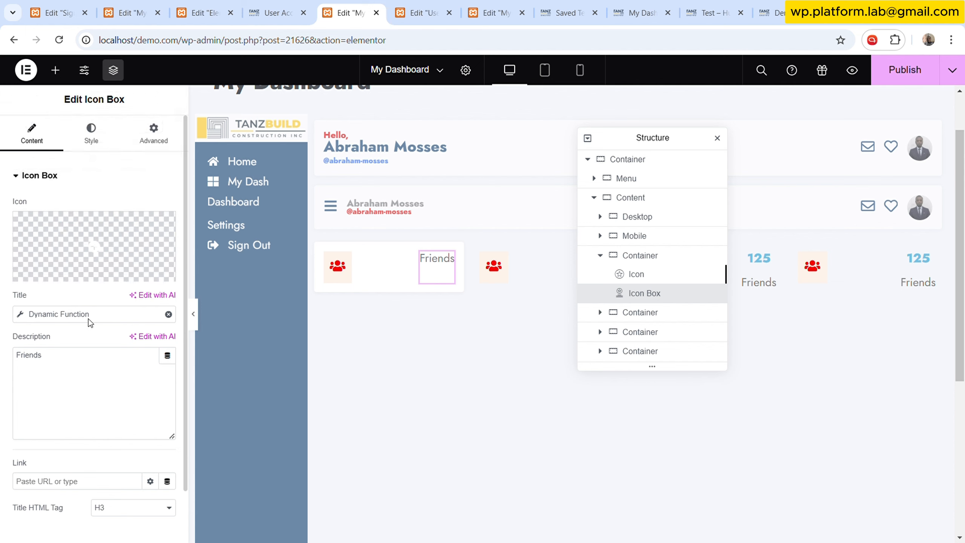
left_click(89, 319)
left_click(109, 324)
left_click(88, 321)
left_click(107, 341)
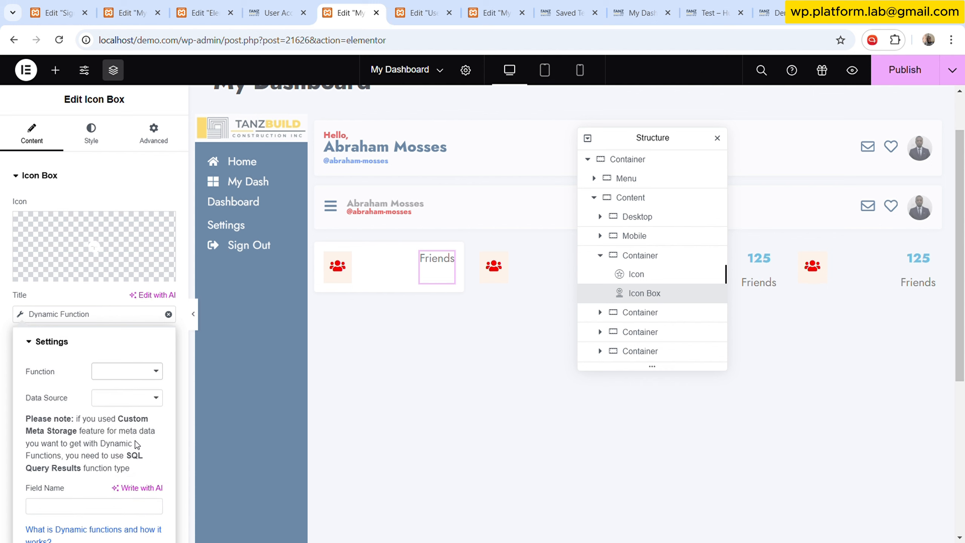
left_click(117, 293)
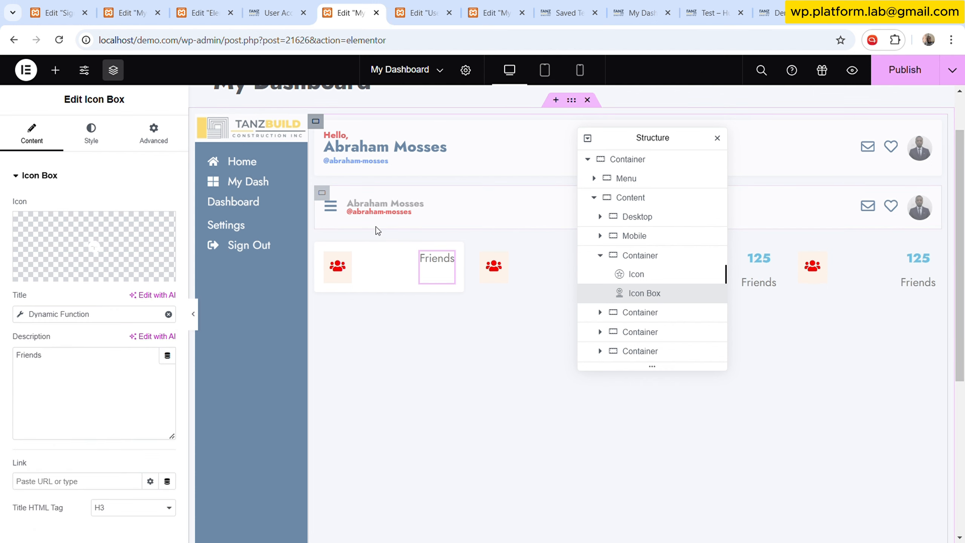
left_click(168, 314)
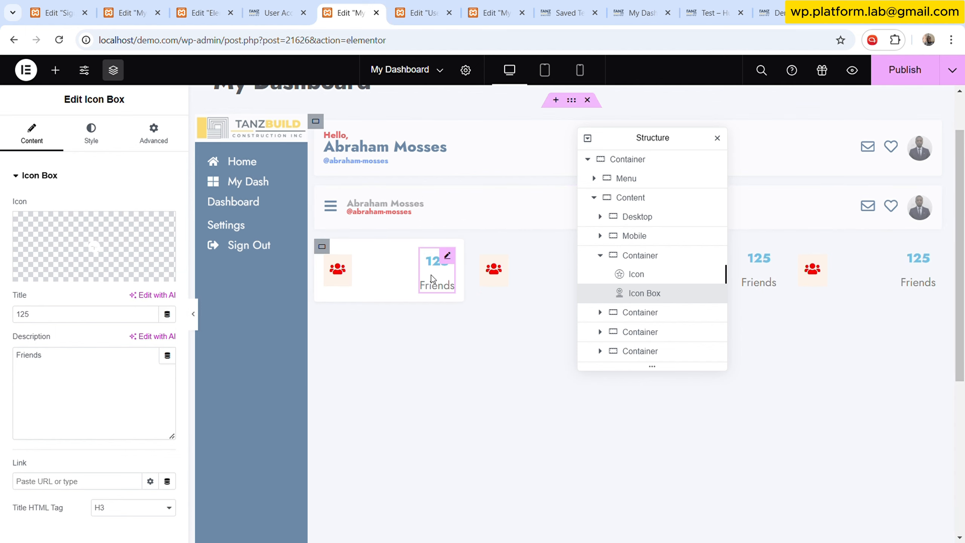
- Copy the User Dashboard's Branches icon box and paste its style onto the stat's icon box
left_click(424, 11)
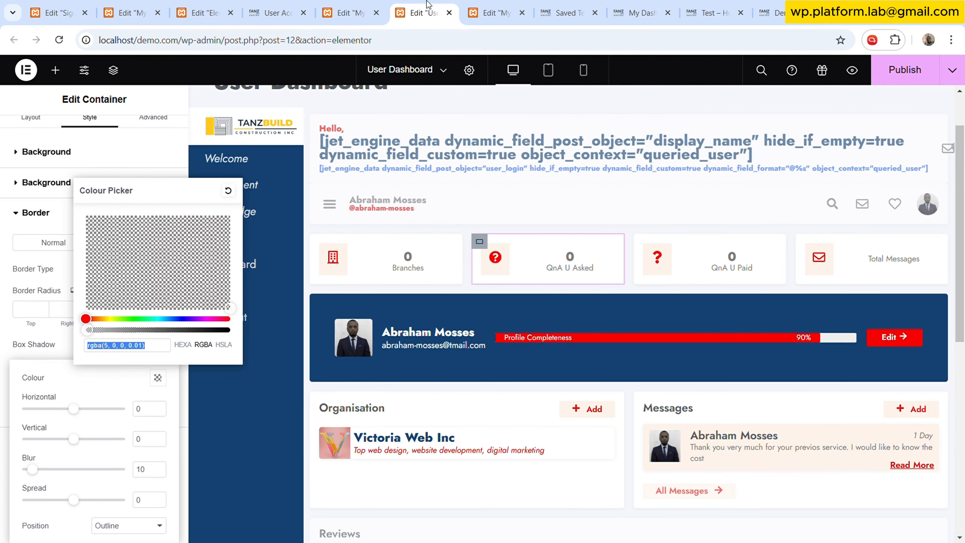
right_click(447, 252)
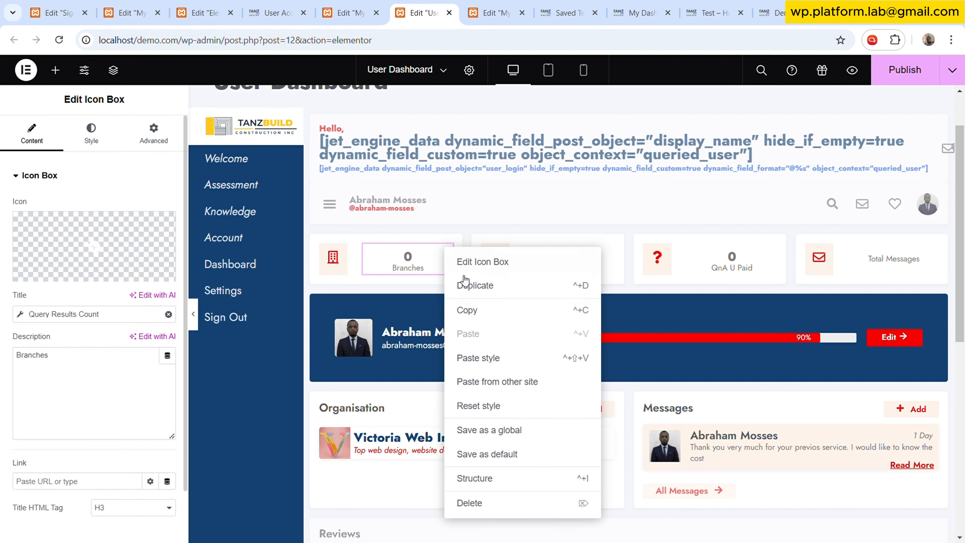
left_click(490, 308)
left_click(344, 13)
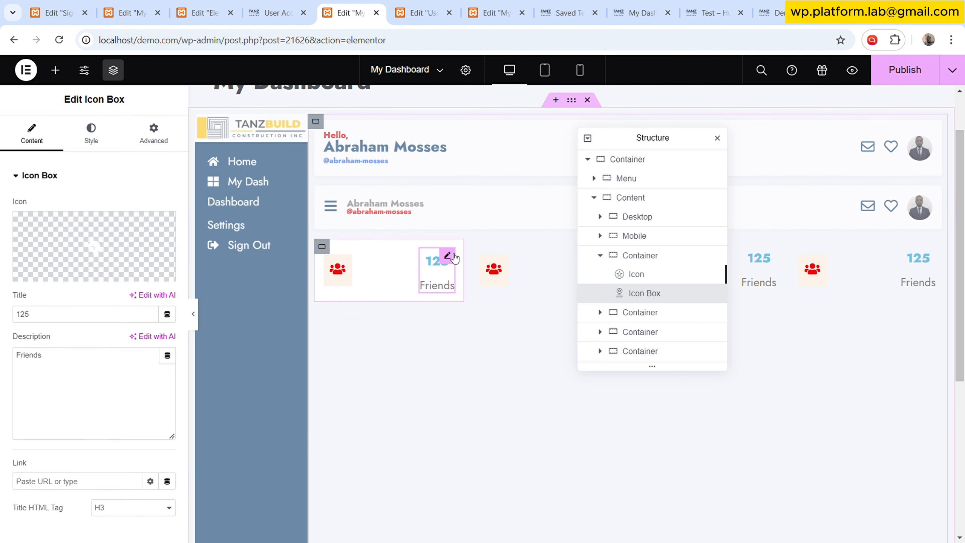
right_click(453, 256)
left_click(510, 358)
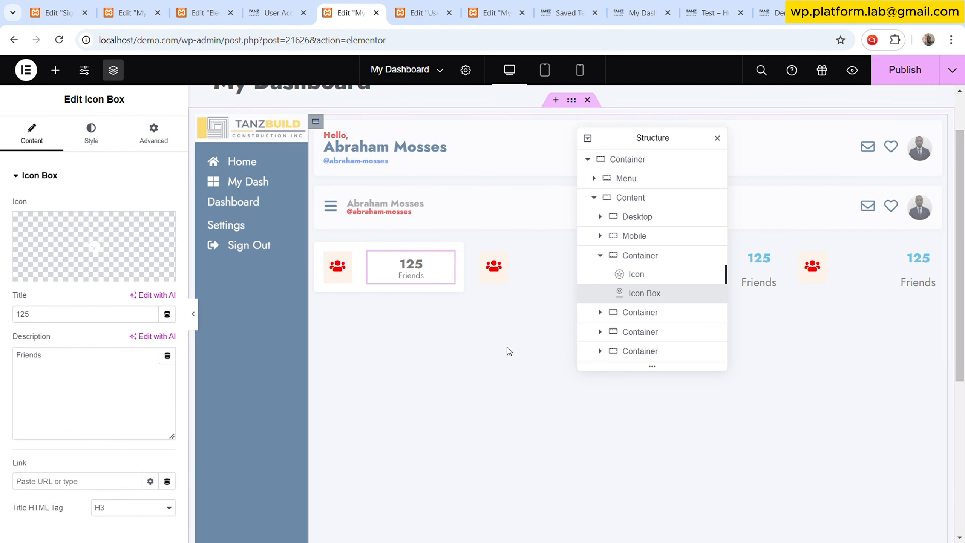
- Copy the User Dashboard's Branches icon and paste its style onto the stat's icon
left_click(418, 13)
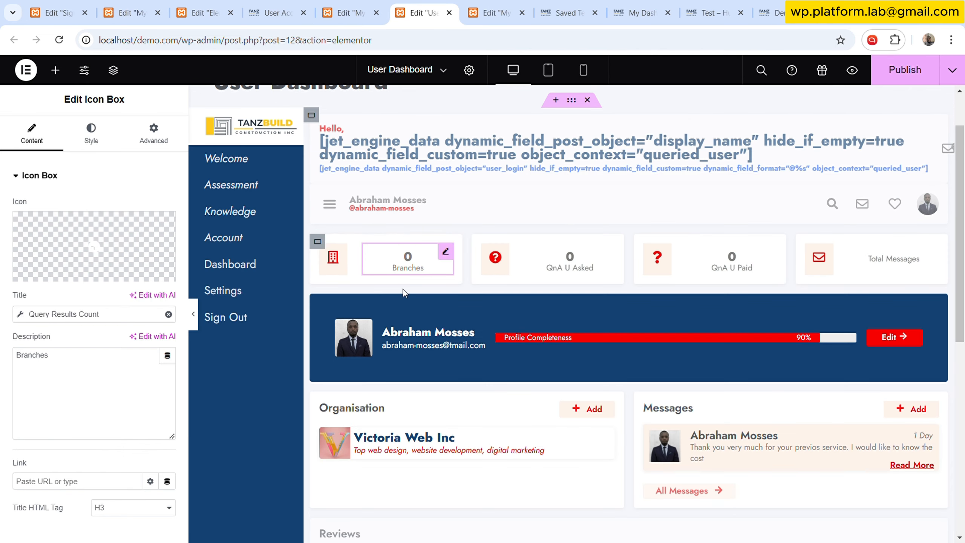
left_click(344, 253)
right_click(344, 253)
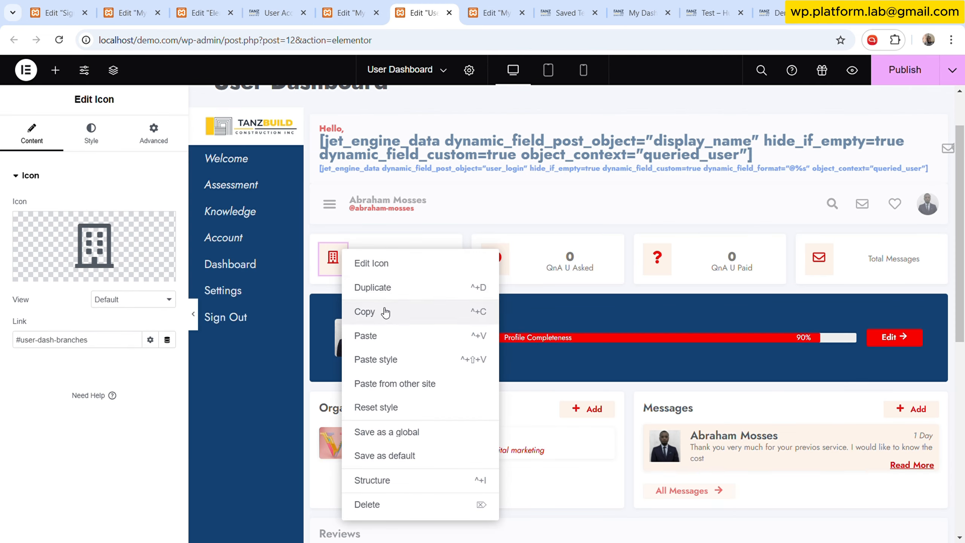
left_click(384, 310)
left_click(350, 5)
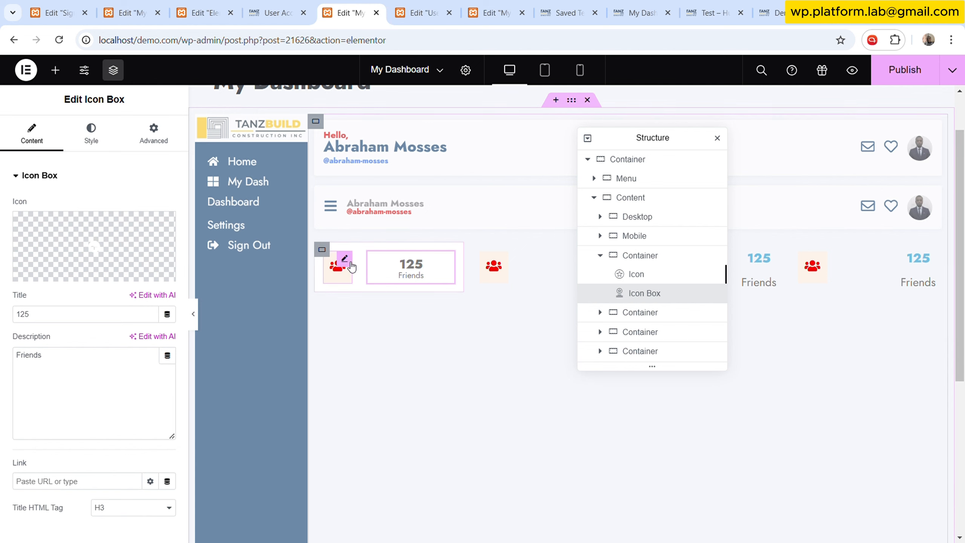
right_click(347, 263)
left_click(399, 350)
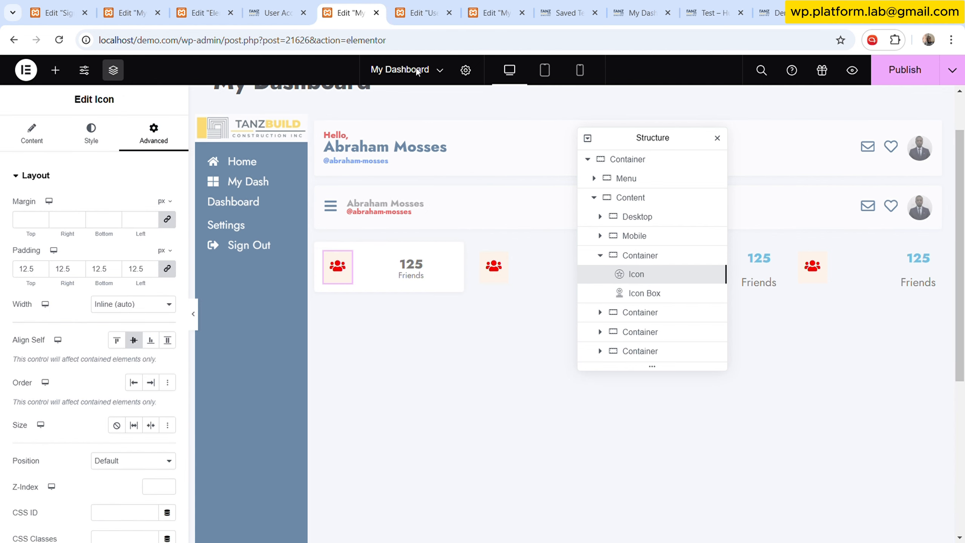
- Copy the User Dashboard's QnA stat container and paste its style onto the first stat container
left_click(418, 12)
left_click(318, 241)
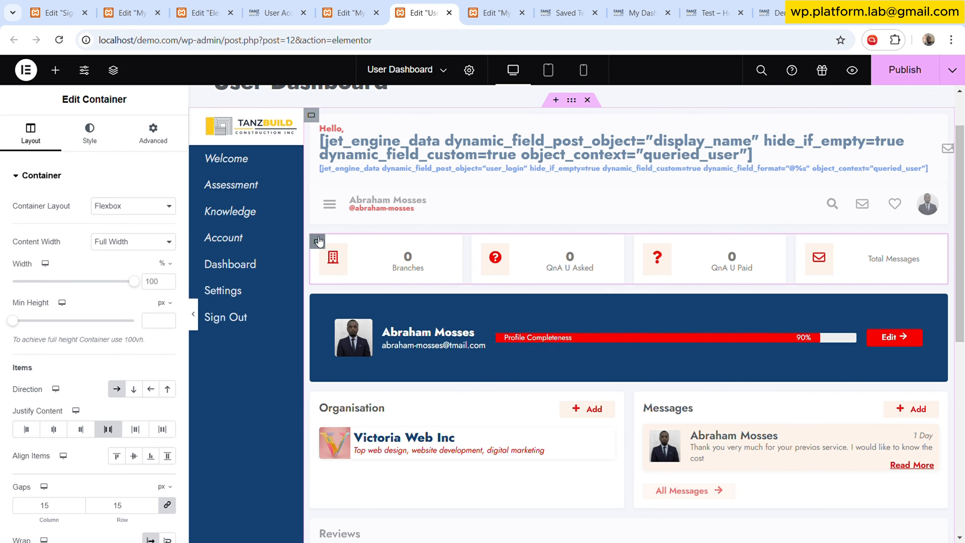
left_click(479, 242)
right_click(480, 242)
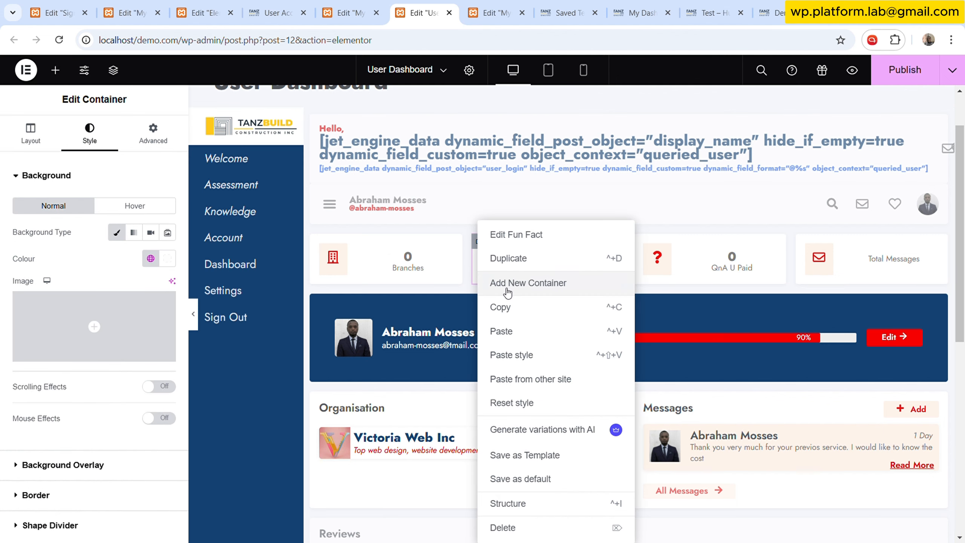
left_click(505, 307)
left_click(343, 13)
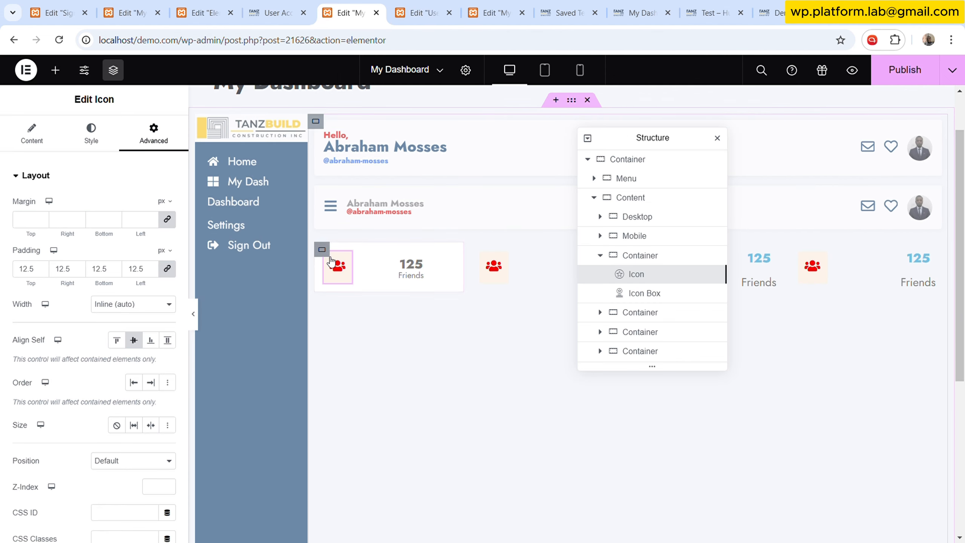
right_click(323, 253)
left_click(416, 356)
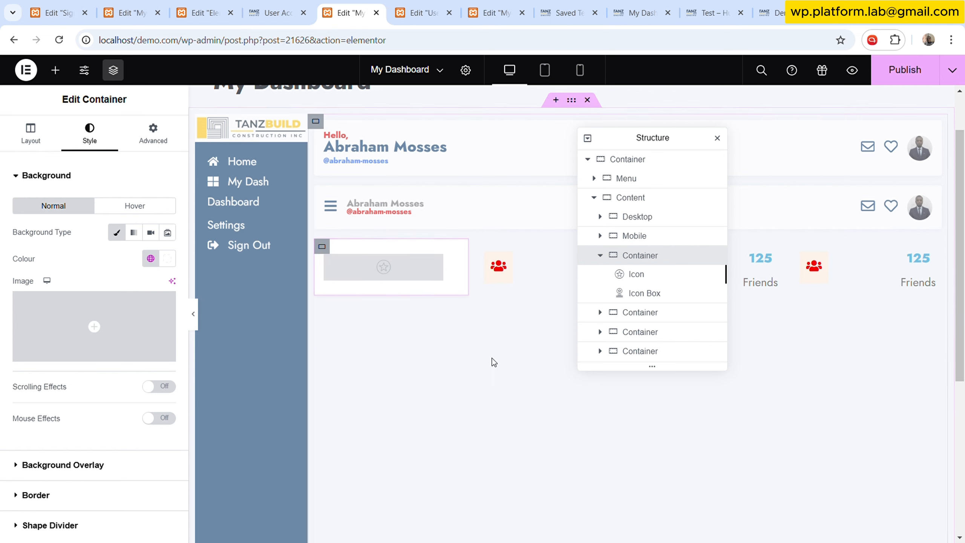
- Delete the three old stat containers beside the newly styled first stat container
left_click_drag(620, 138, 92, 117)
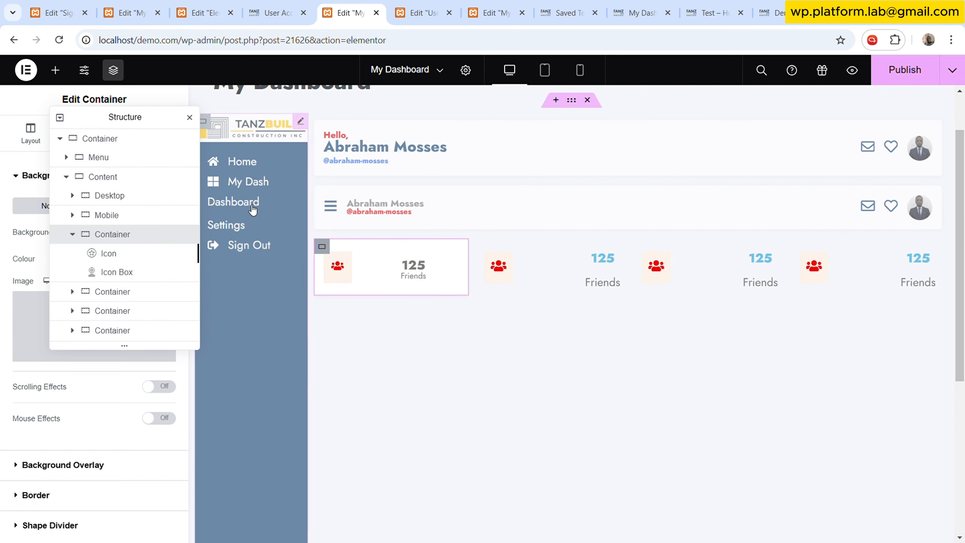
right_click(323, 249)
left_click(364, 309)
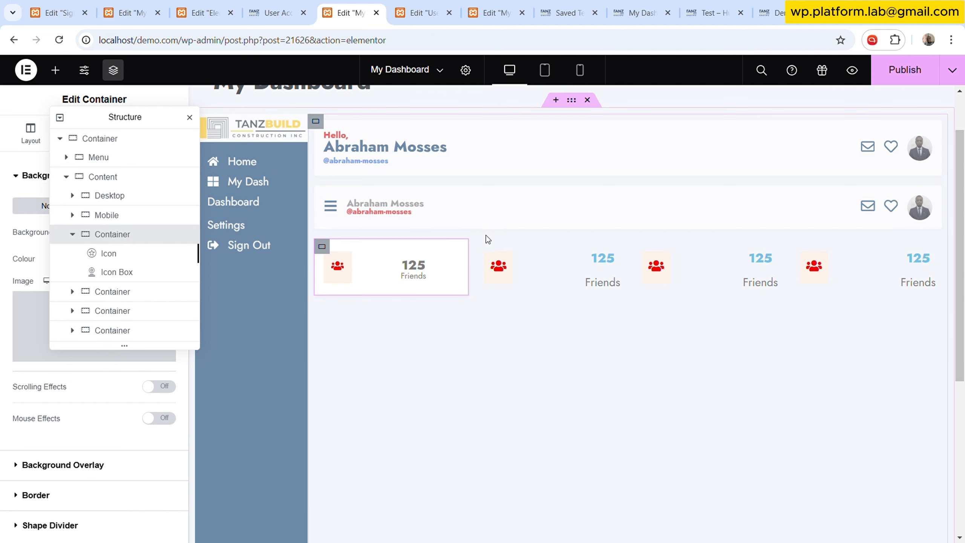
right_click(486, 247)
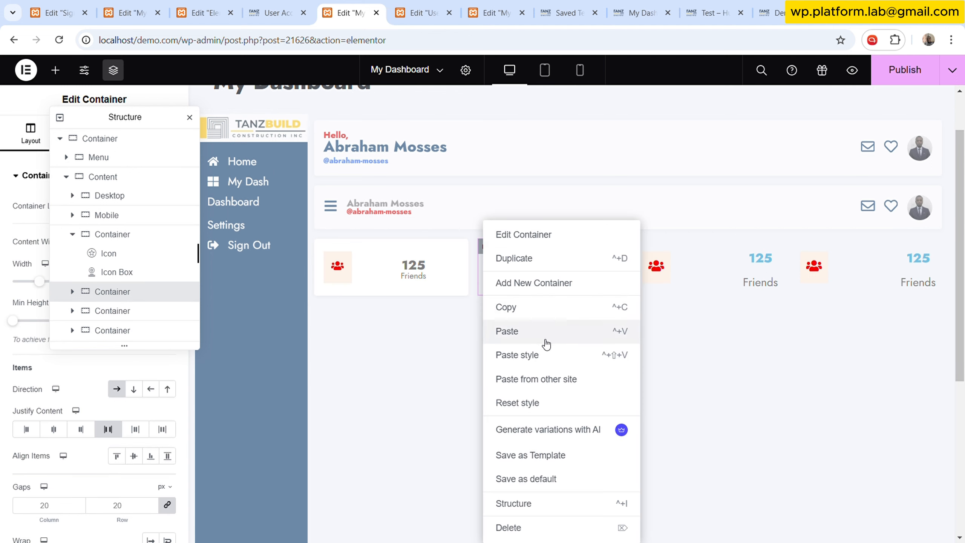
left_click(518, 528)
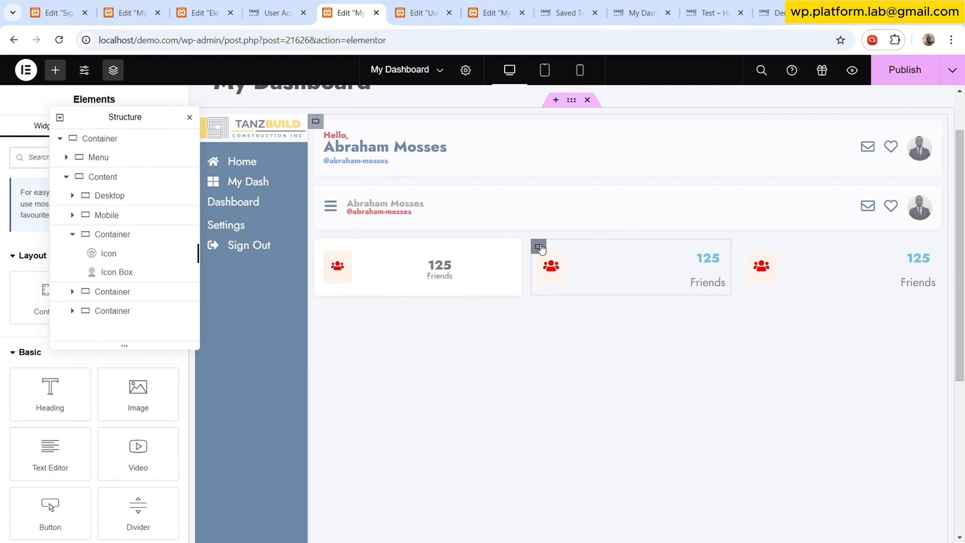
right_click(540, 246)
left_click(563, 526)
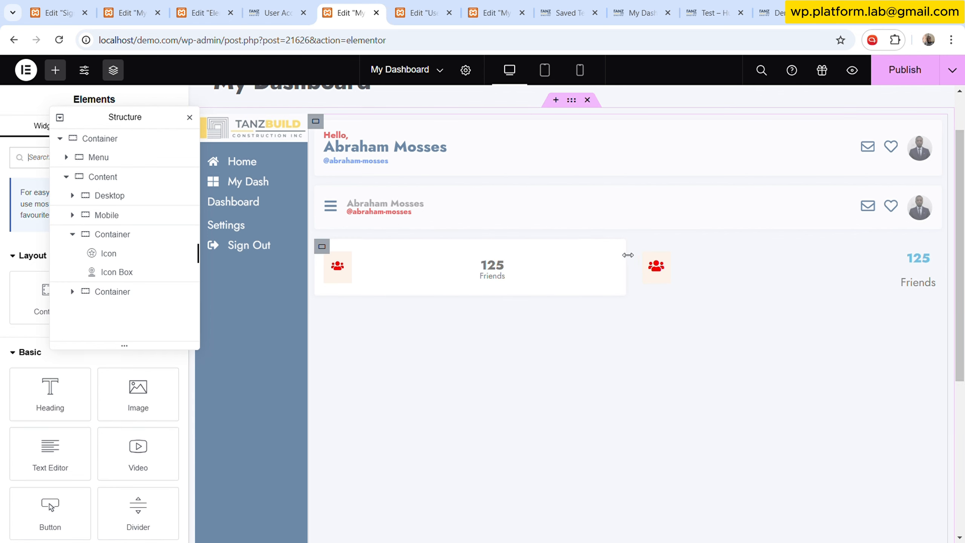
right_click(642, 246)
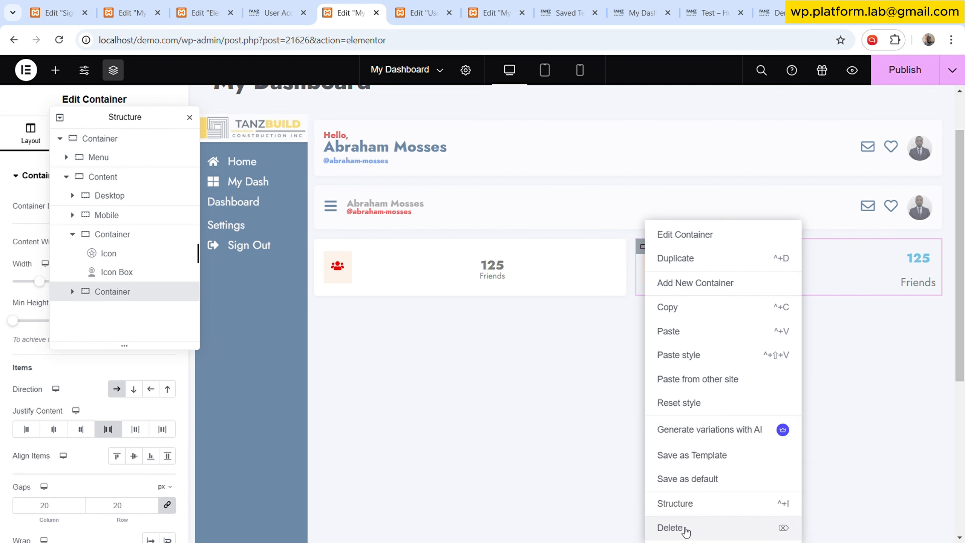
left_click(671, 527)
- Duplicate the styled stat container to make a row of four stat boxes, deleting the extra copy
right_click(323, 249)
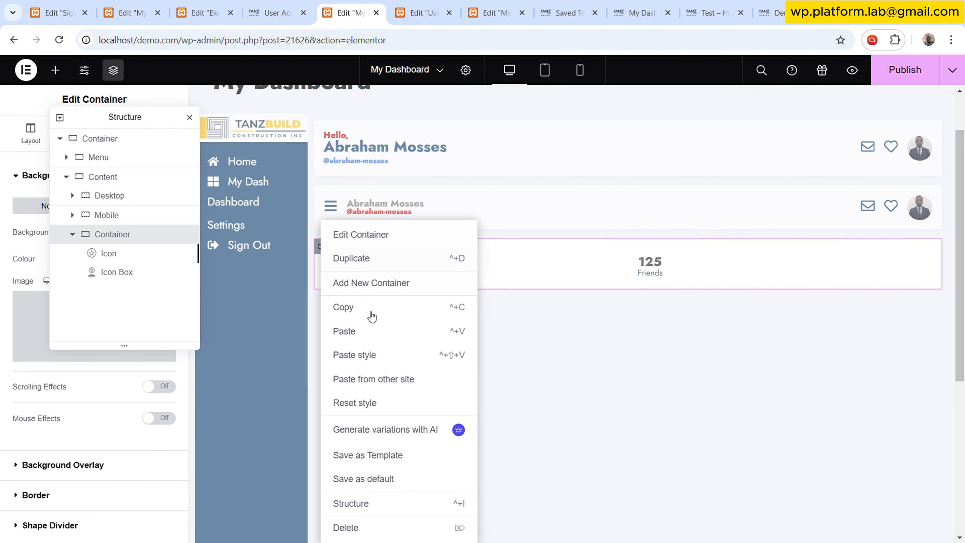
left_click(392, 262)
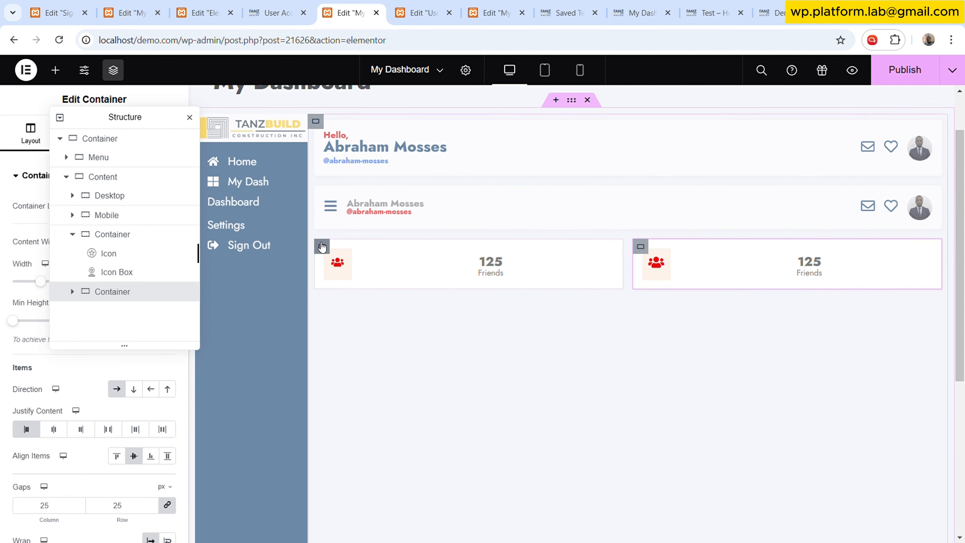
right_click(321, 249)
left_click(358, 270)
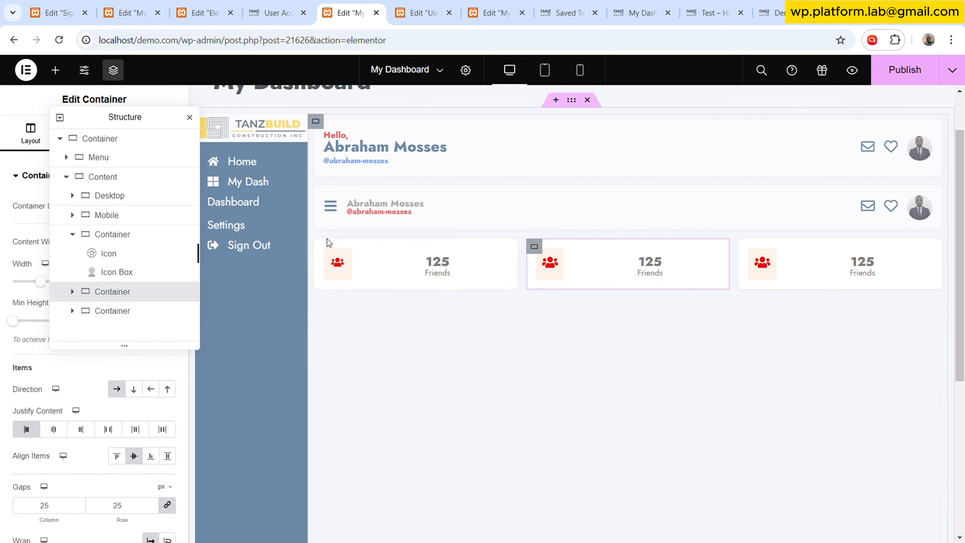
left_click(326, 251)
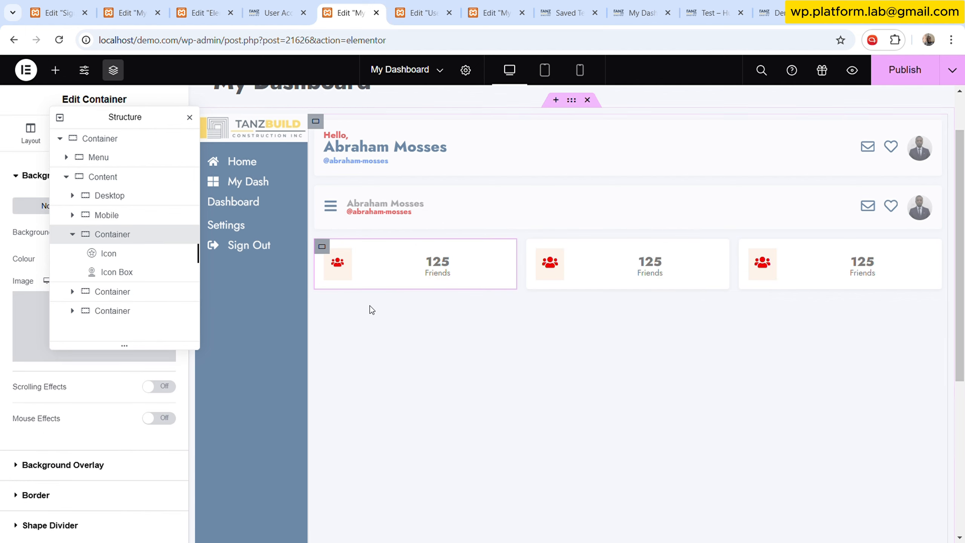
right_click(328, 250)
left_click(375, 259)
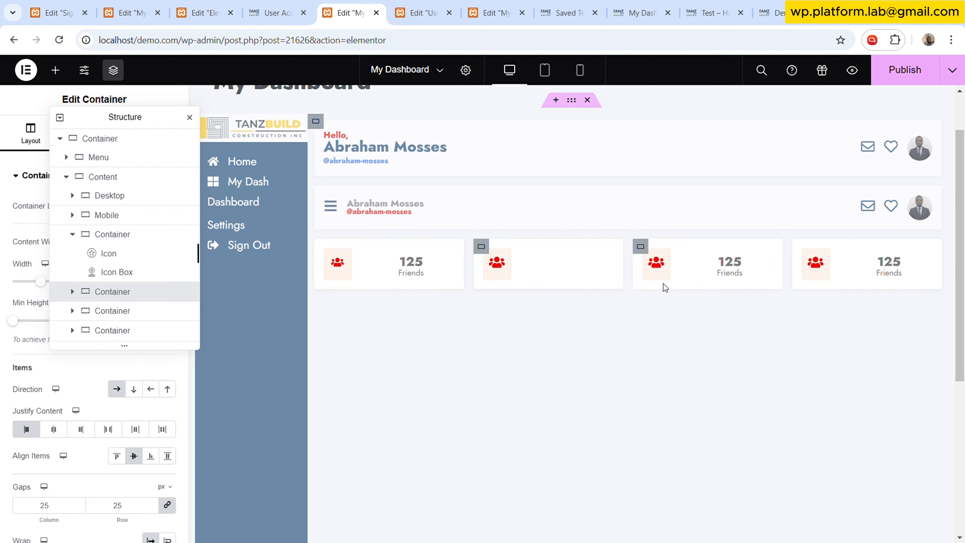
right_click(481, 247)
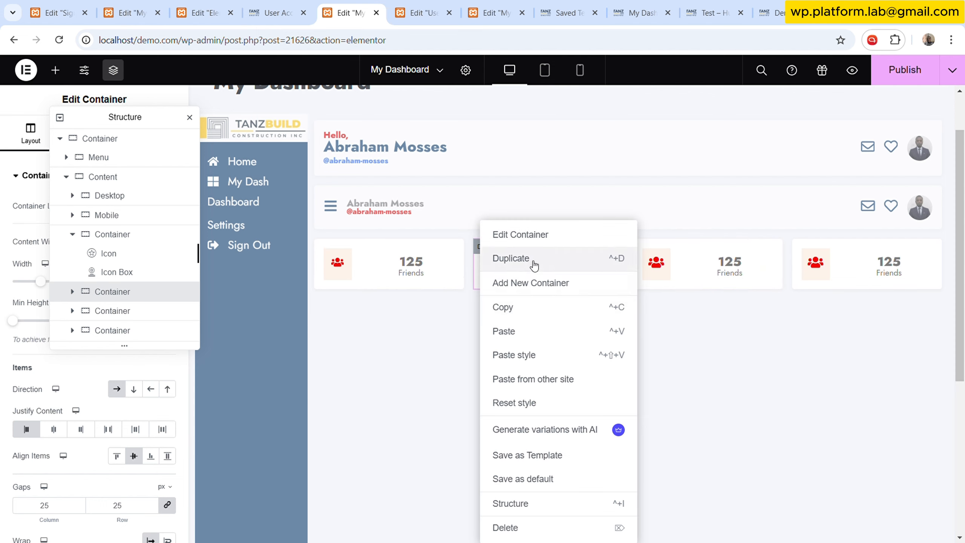
left_click(510, 259)
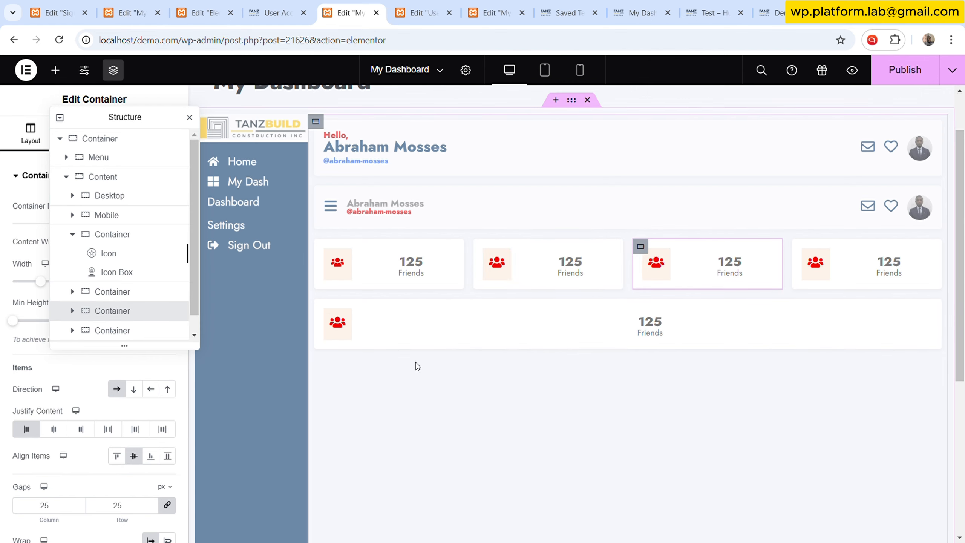
key("Delete")
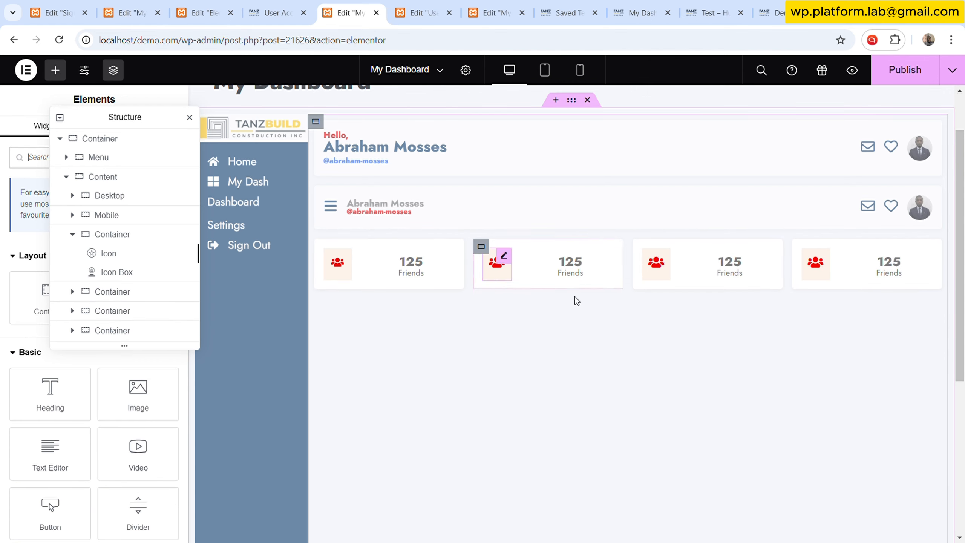
- Add a new empty Container to the page beside the dashboard content
left_click(417, 13)
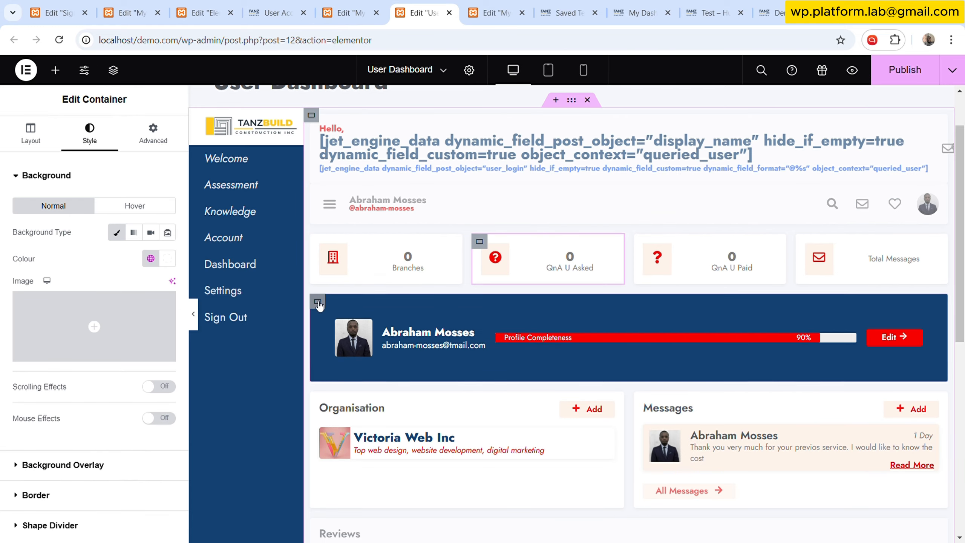
left_click(344, 12)
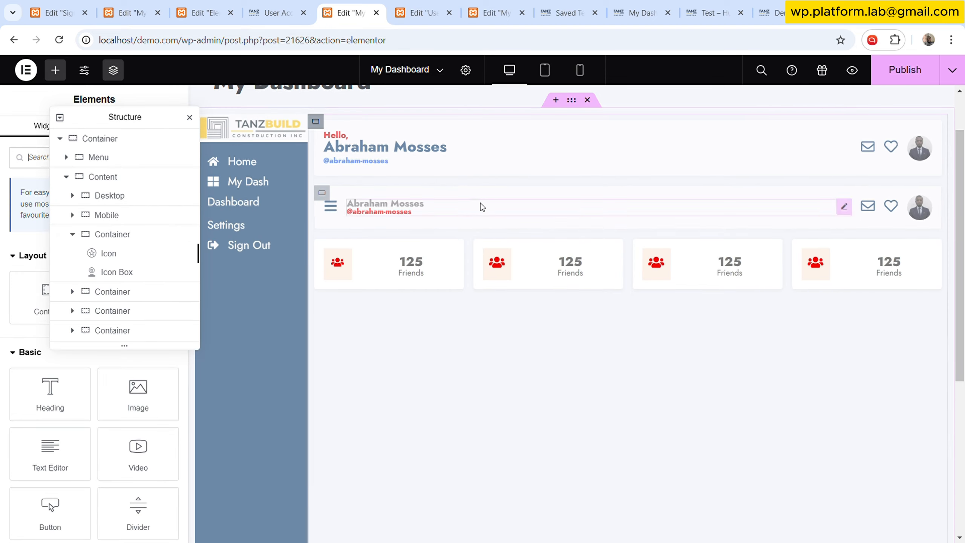
left_click_drag(154, 121, 371, 160)
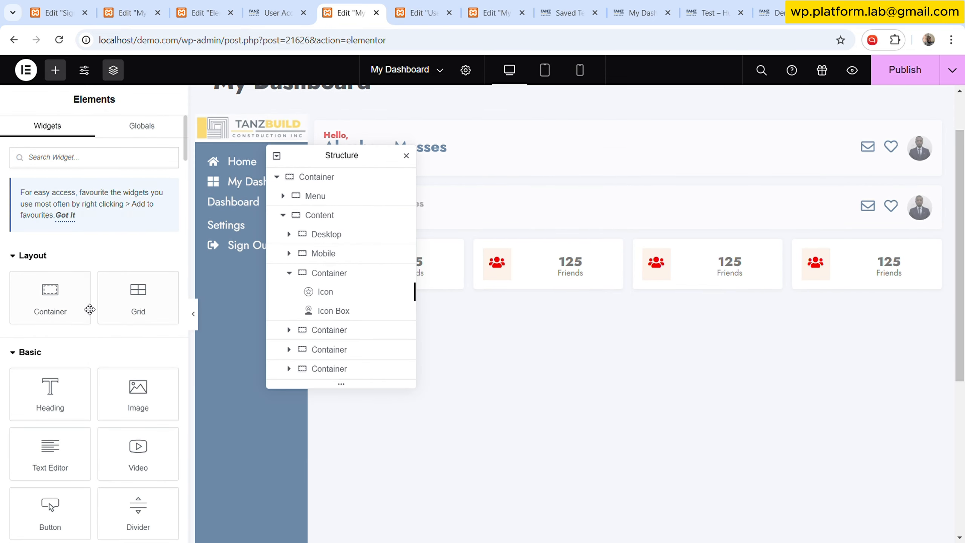
left_click_drag(89, 309, 805, 364)
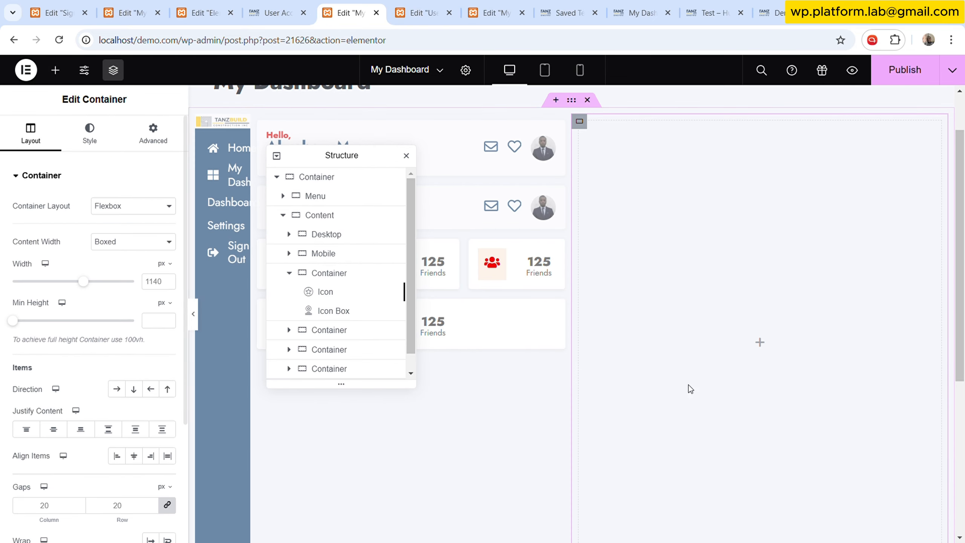
- Reorder the new empty container in the Structure navigator so it sits below the row of four stat boxes
scroll(369, 336, "down", 1)
left_click_drag(338, 370, 353, 326)
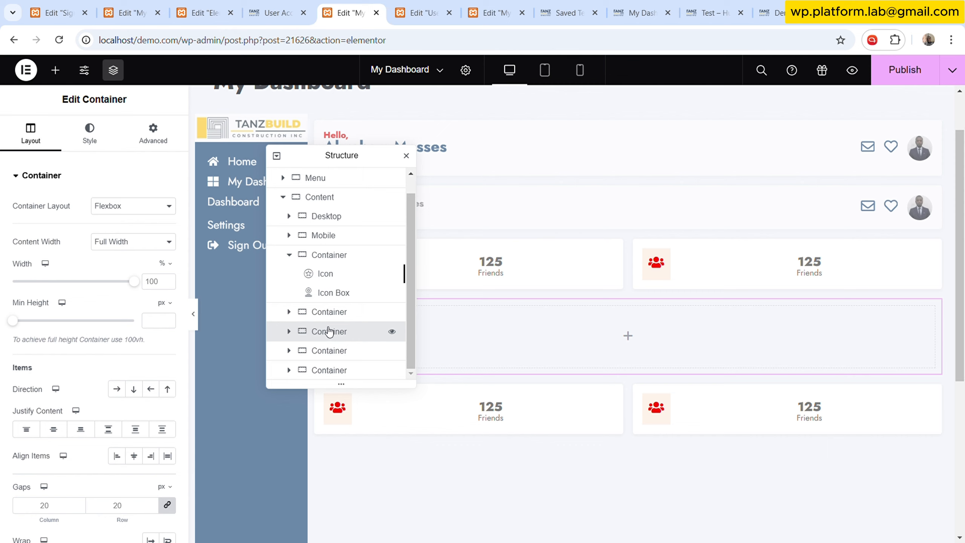
left_click_drag(328, 333, 321, 365)
scroll(346, 319, "down", 1)
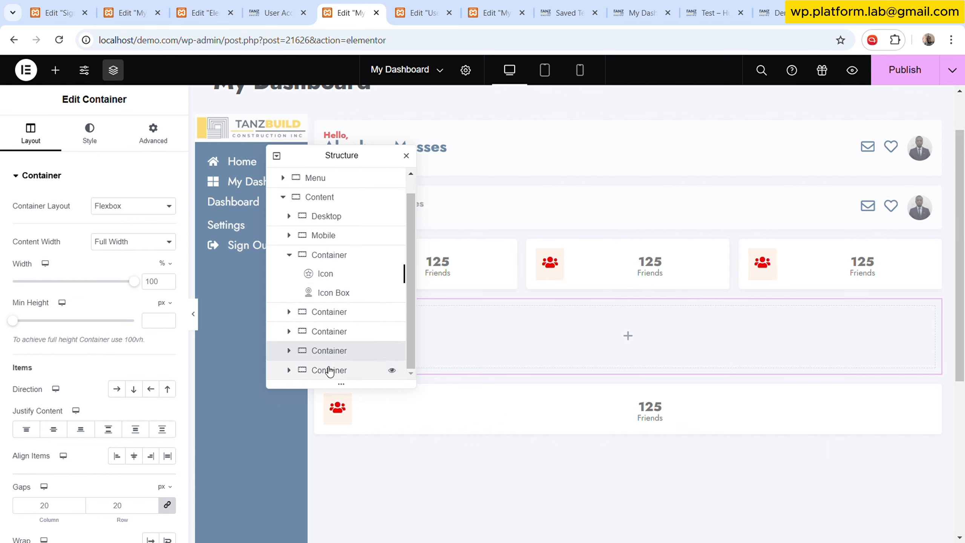
left_click(328, 370)
left_click_drag(327, 370, 353, 332)
left_click_drag(343, 161, 293, 347)
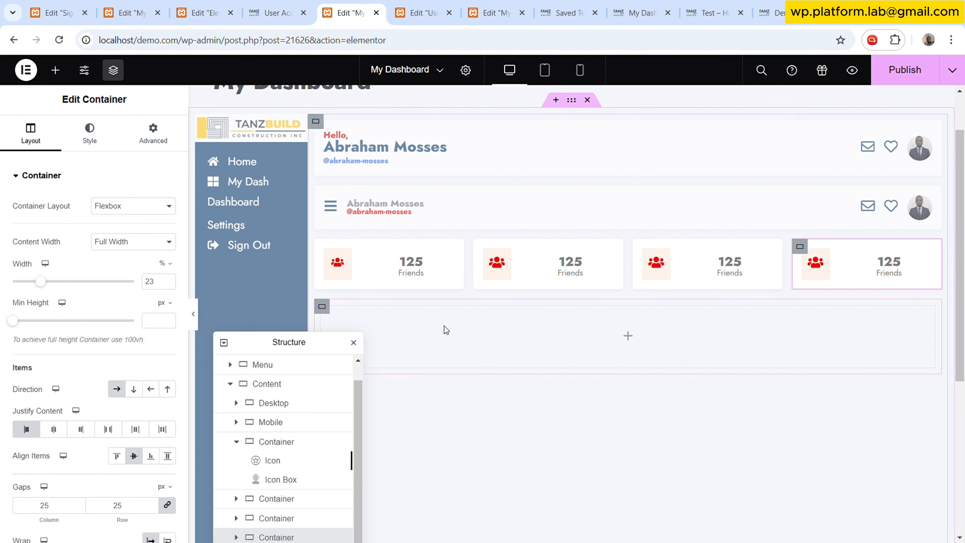
- Give the new container a classic background using the dark blue global colour
left_click(329, 309)
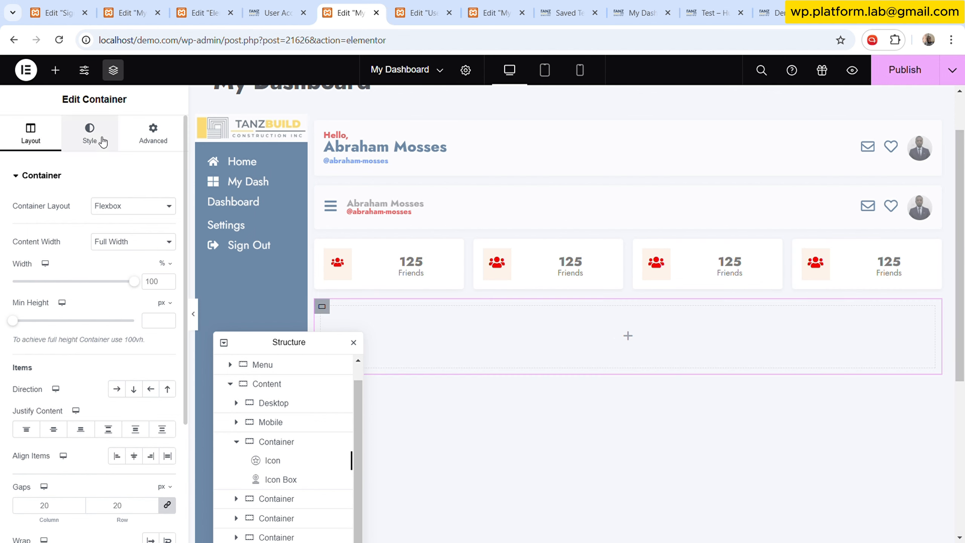
left_click(99, 138)
left_click(117, 232)
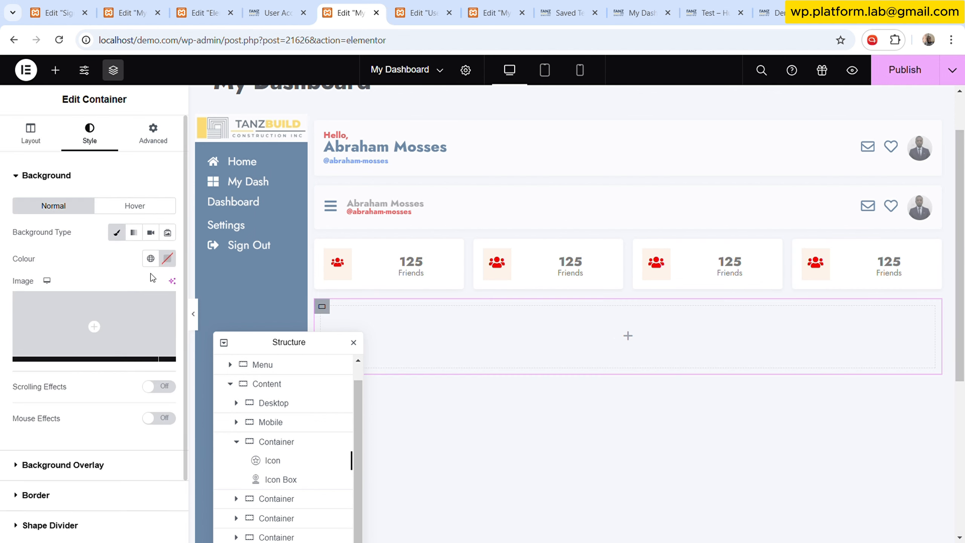
left_click(150, 259)
left_click(49, 467)
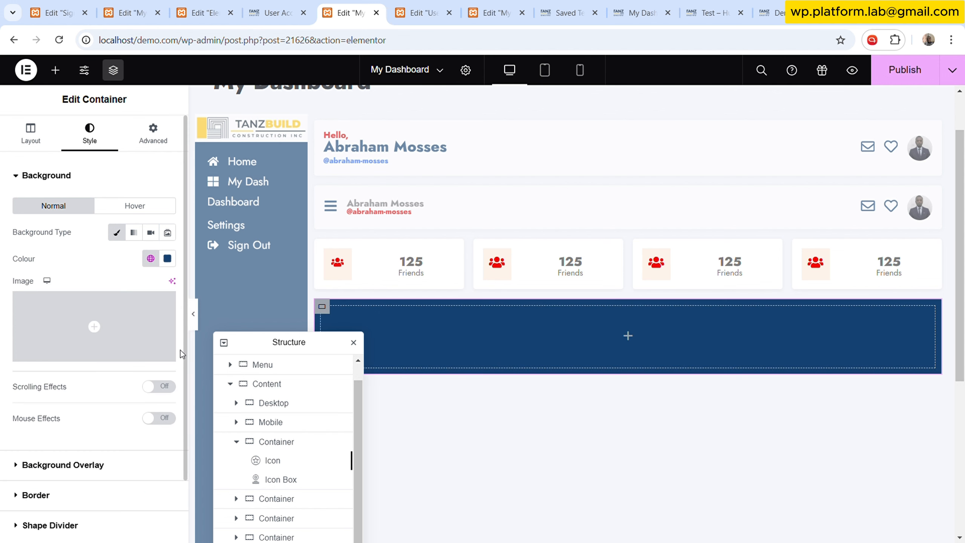
- Set the container's classic background overlay image to the dynamic User Image tag
mouse_move(133, 357)
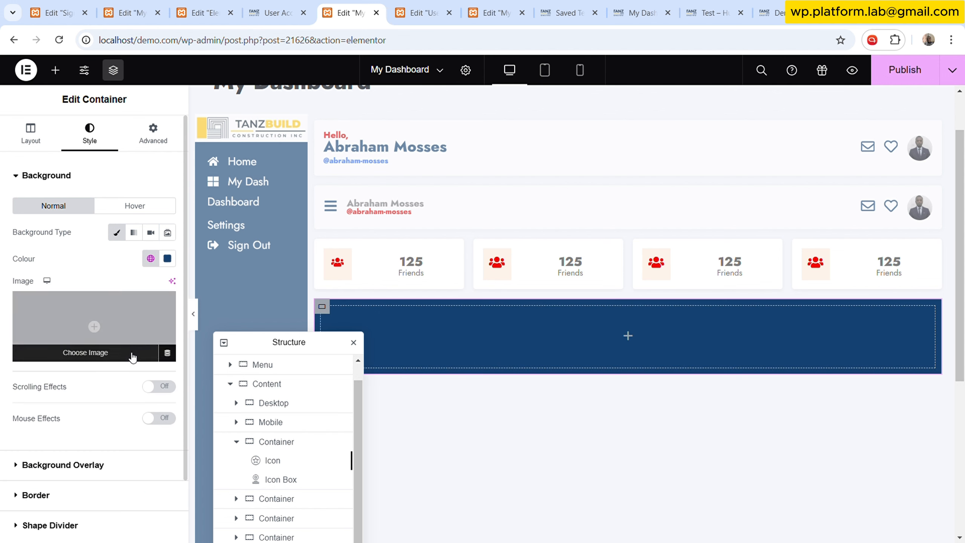
left_click(89, 465)
left_click(152, 263)
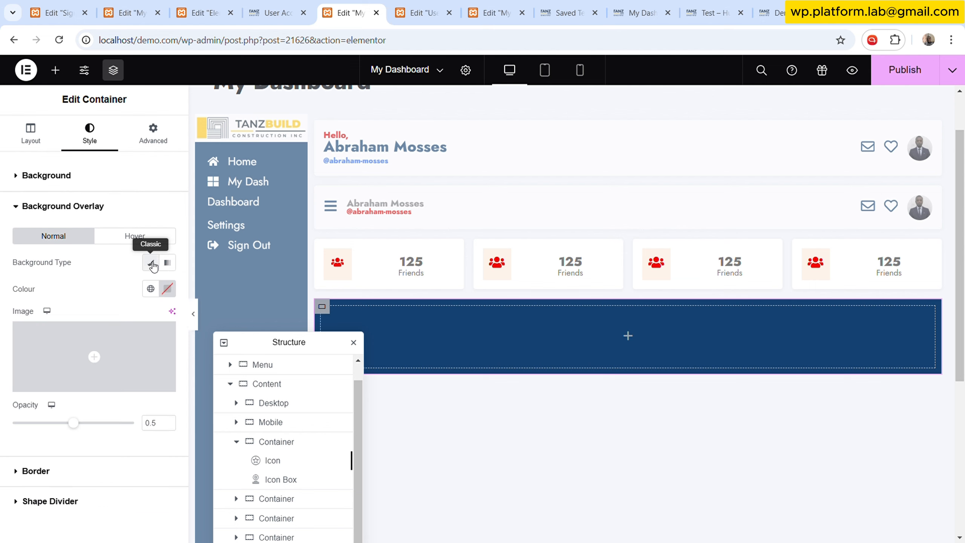
mouse_move(158, 334)
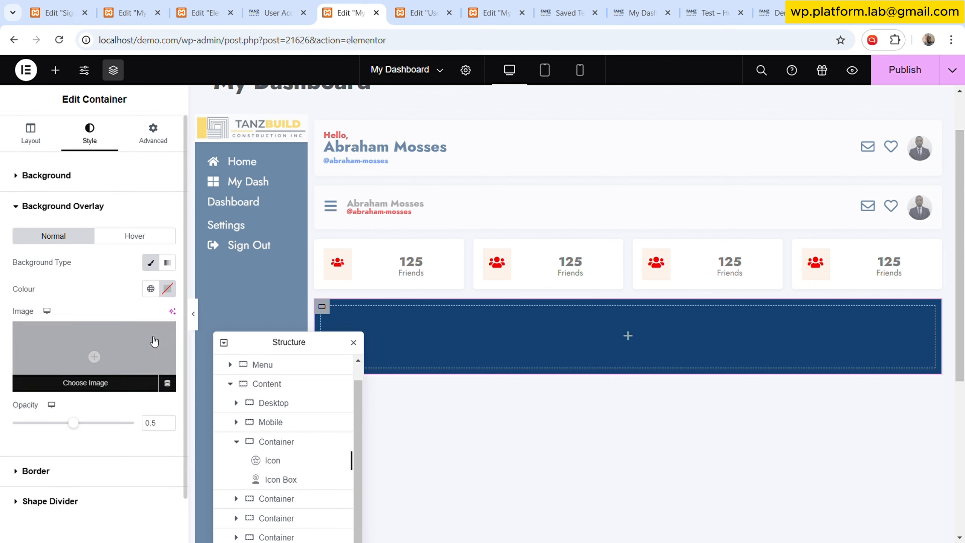
left_click(172, 385)
scroll(91, 317, "down", 2)
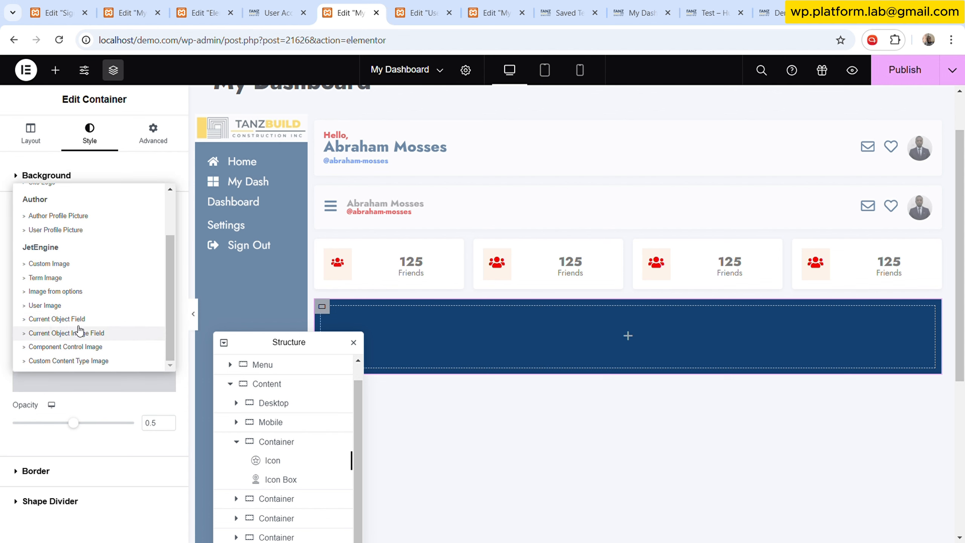
left_click(82, 309)
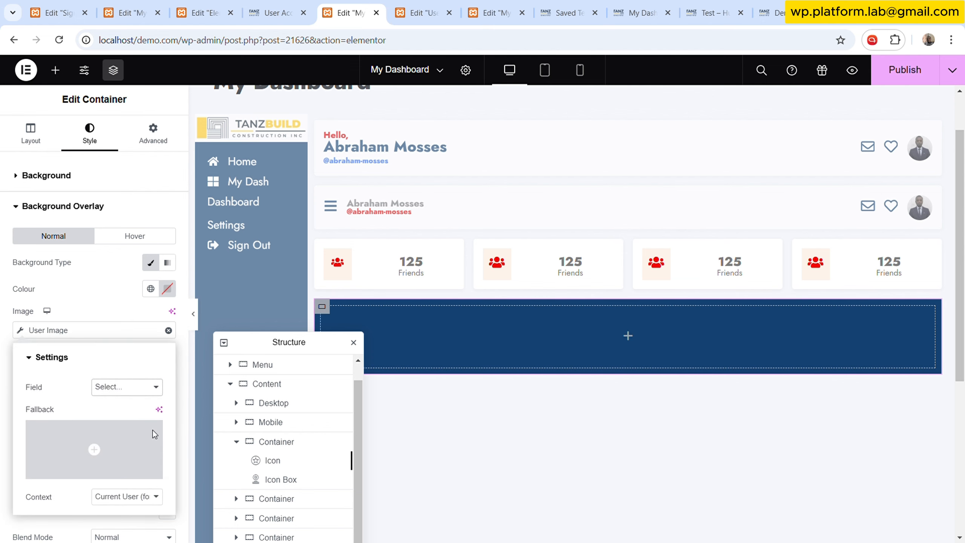
- Set the User Image field to Personal Cover with a patterned fallback image, and set the overlay opacity to 0
left_click(153, 431)
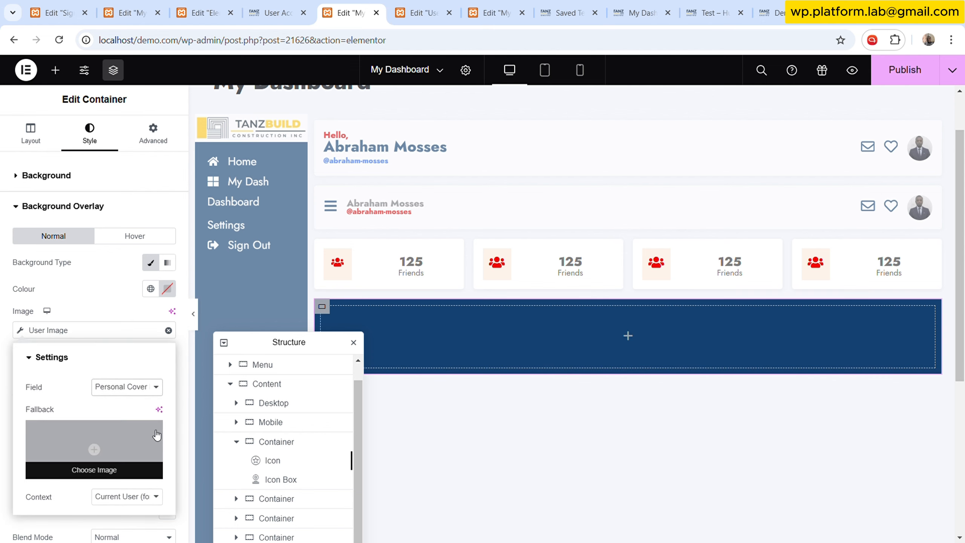
left_click(102, 446)
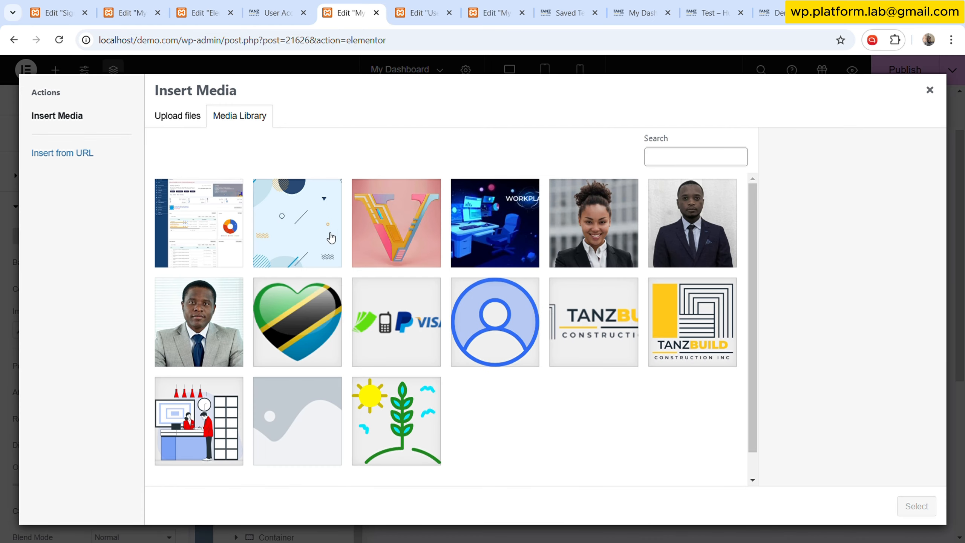
left_click(324, 227)
left_click(917, 506)
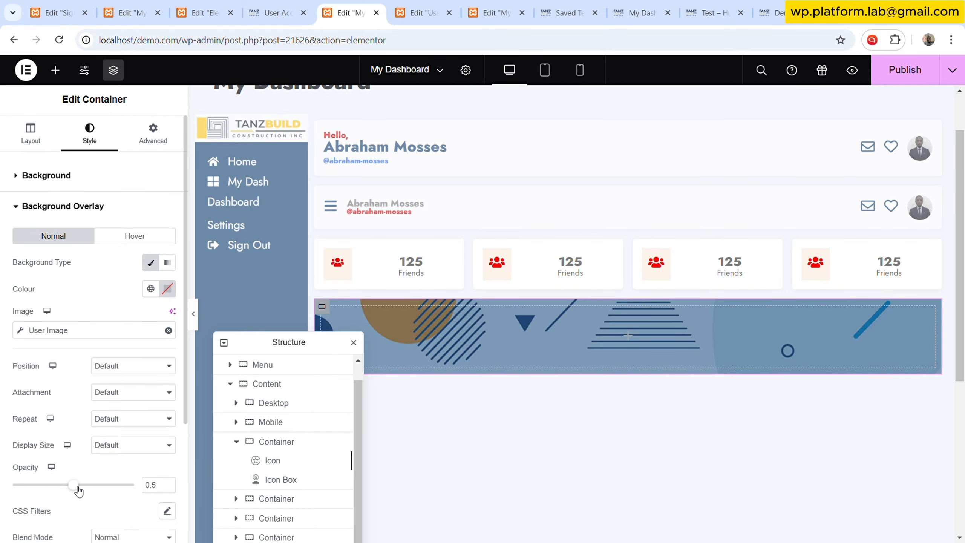
left_click_drag(78, 490, 6, 490)
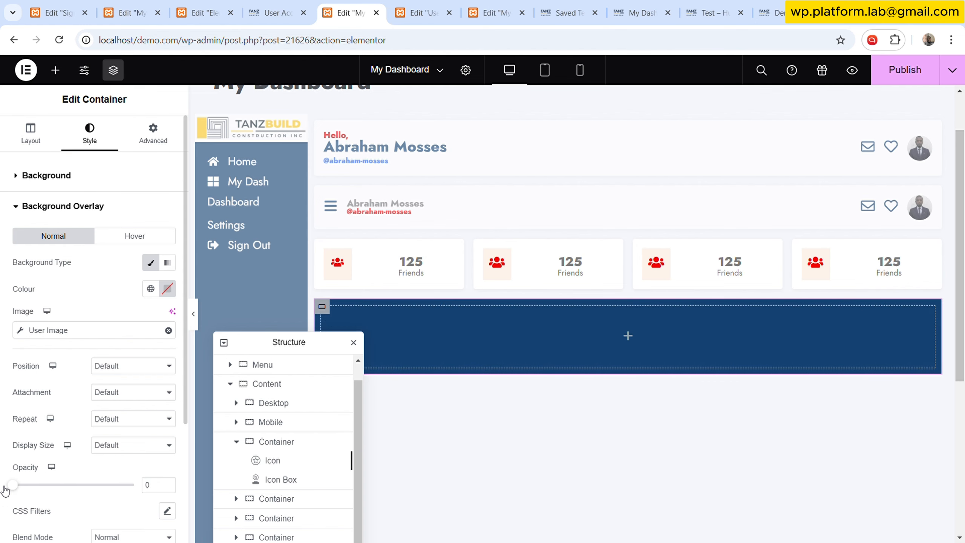
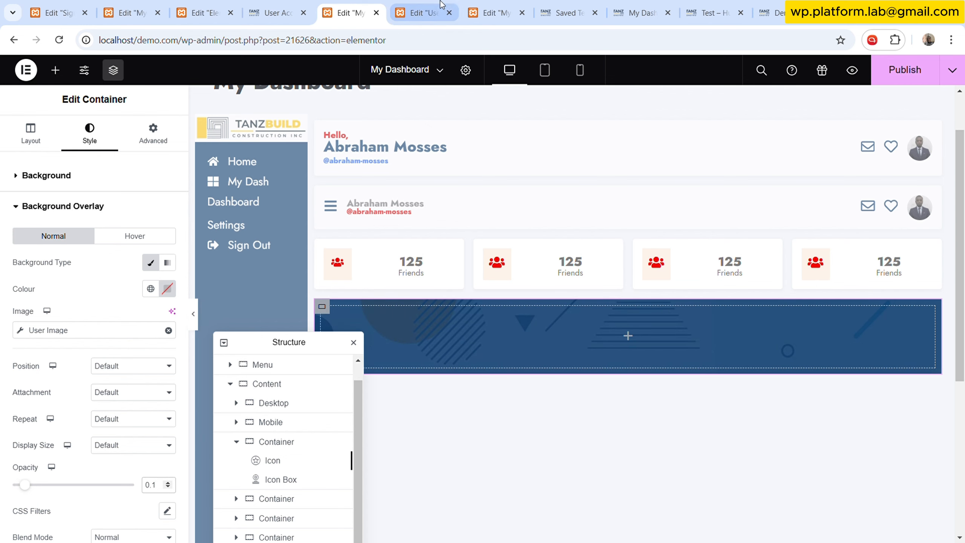
- Add an Image widget into the blue banner container of the My Dashboard template
left_click(421, 4)
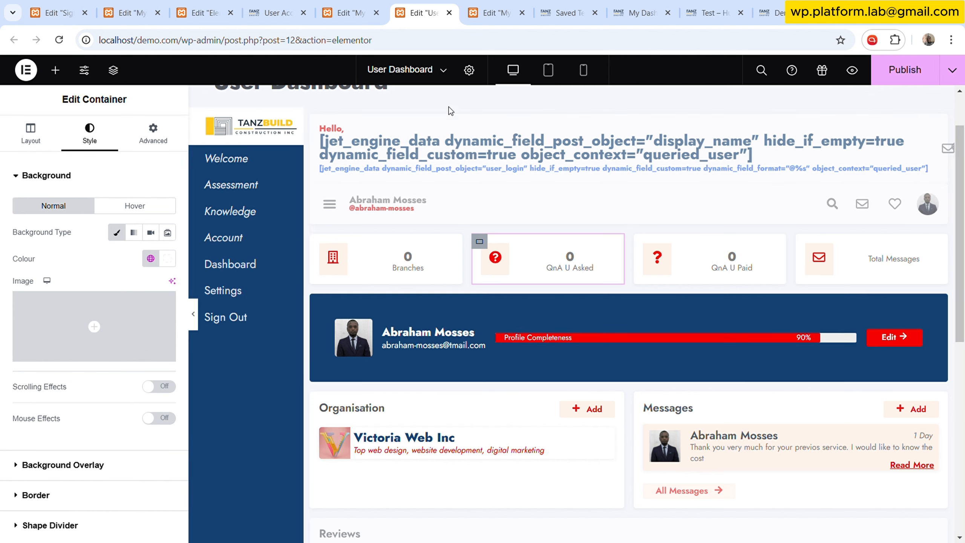
left_click(365, 5)
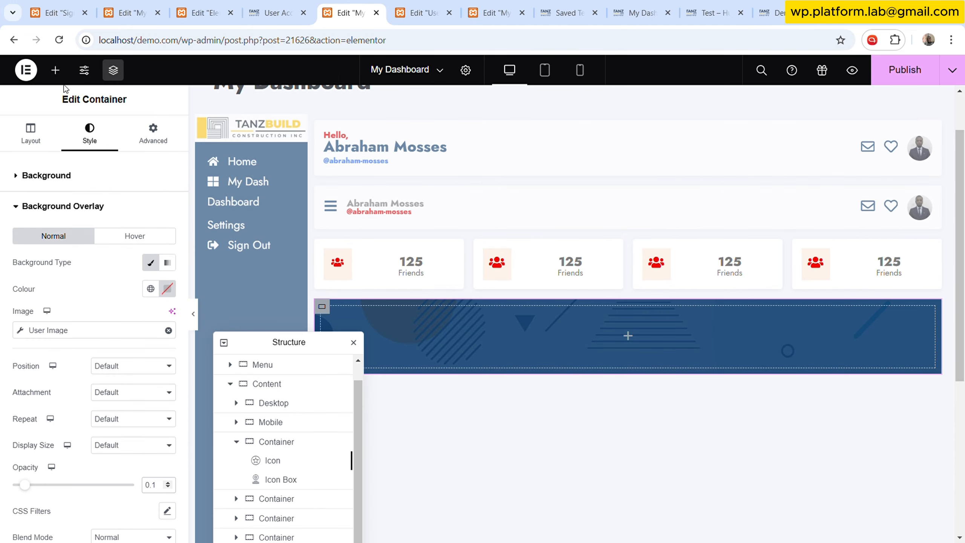
left_click(55, 69)
type("pict")
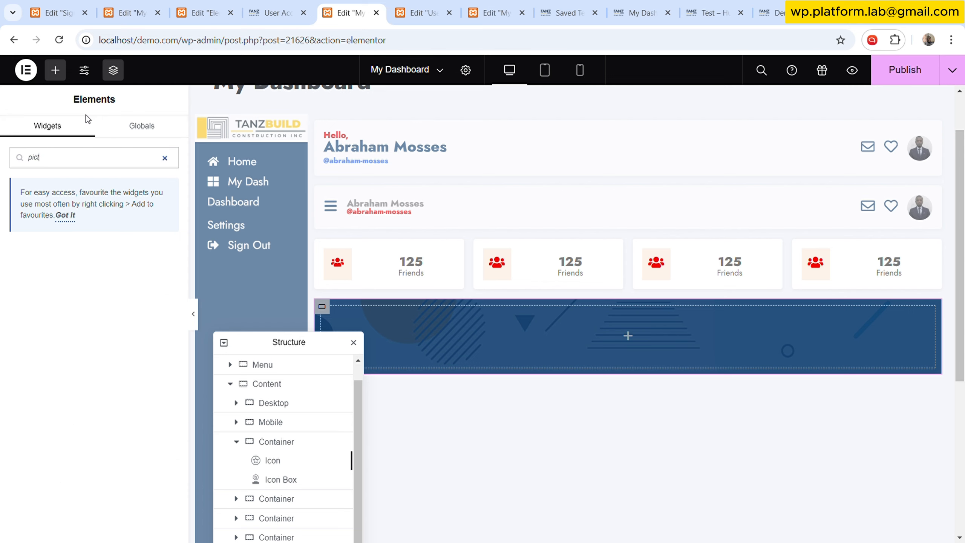
key("ctrl+a")
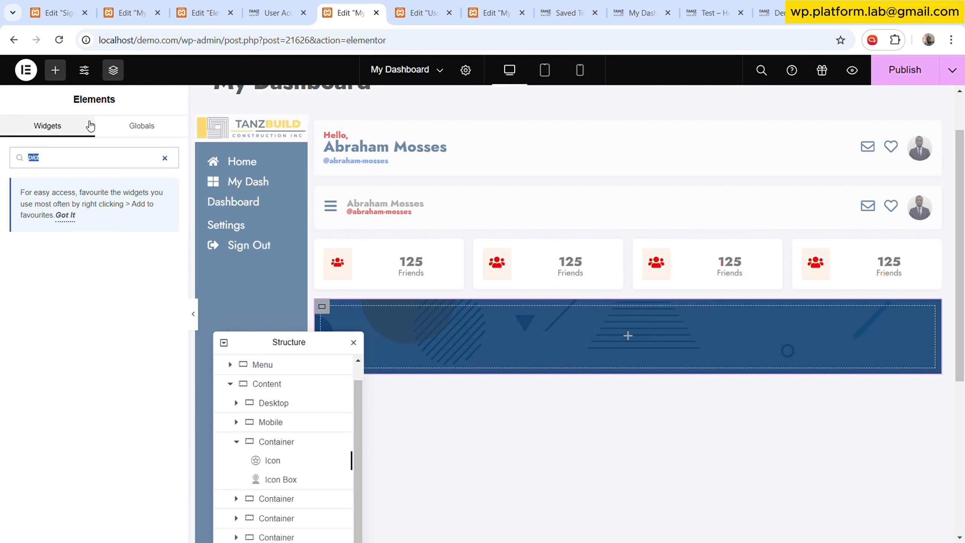
type("pl")
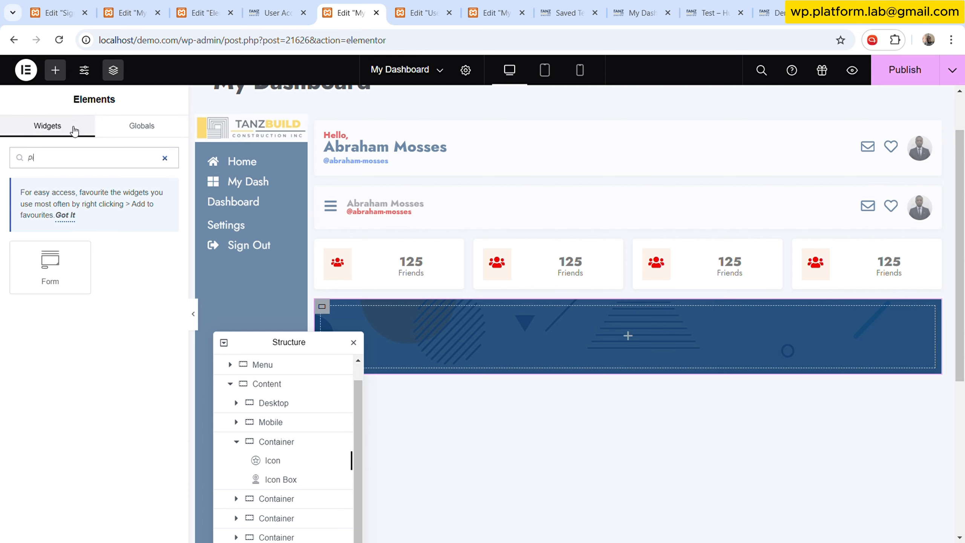
key("BackSpace")
key("BackSpace")
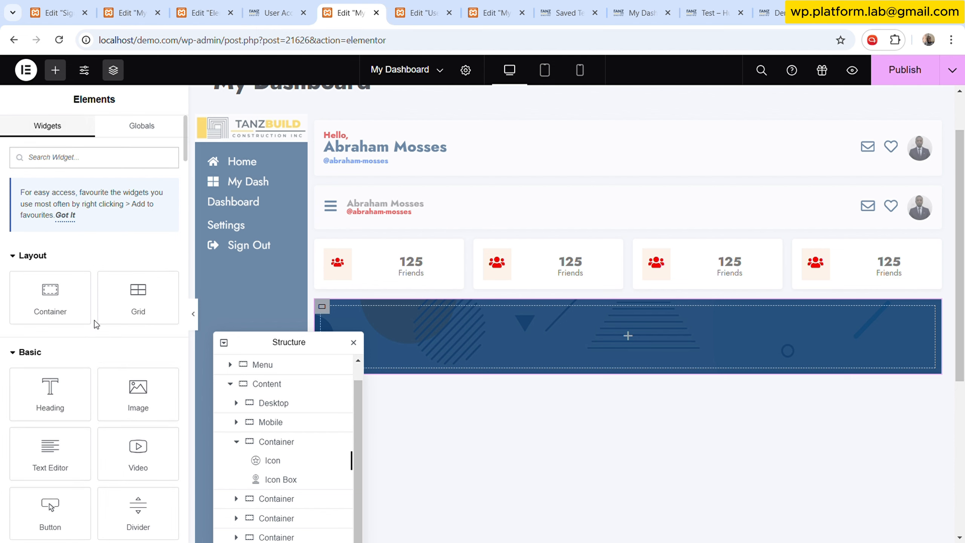
scroll(94, 319, "down", 2)
left_click_drag(135, 324, 377, 346)
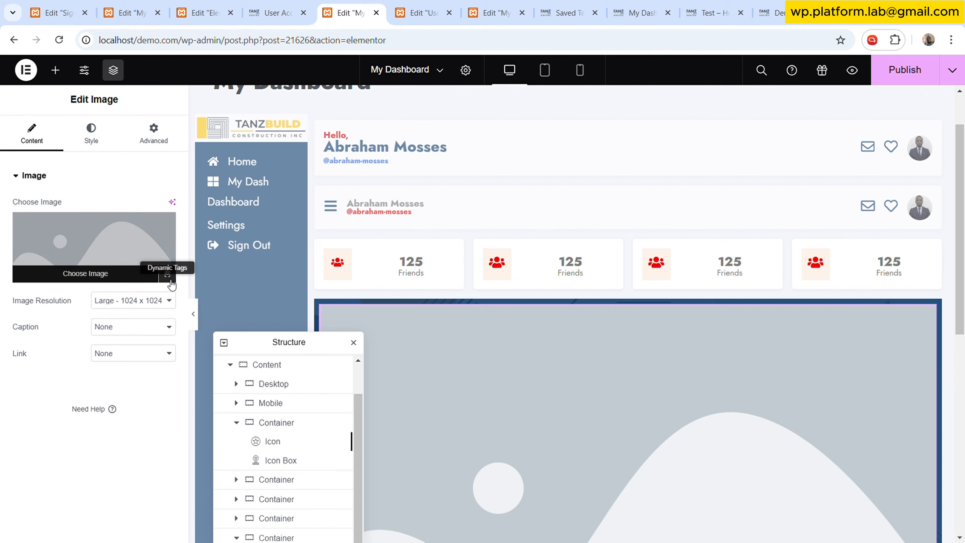
- Set the image source to the JetEngine User Image dynamic tag
left_click(172, 277)
scroll(71, 434, "down", 2)
scroll(71, 434, "down", 1)
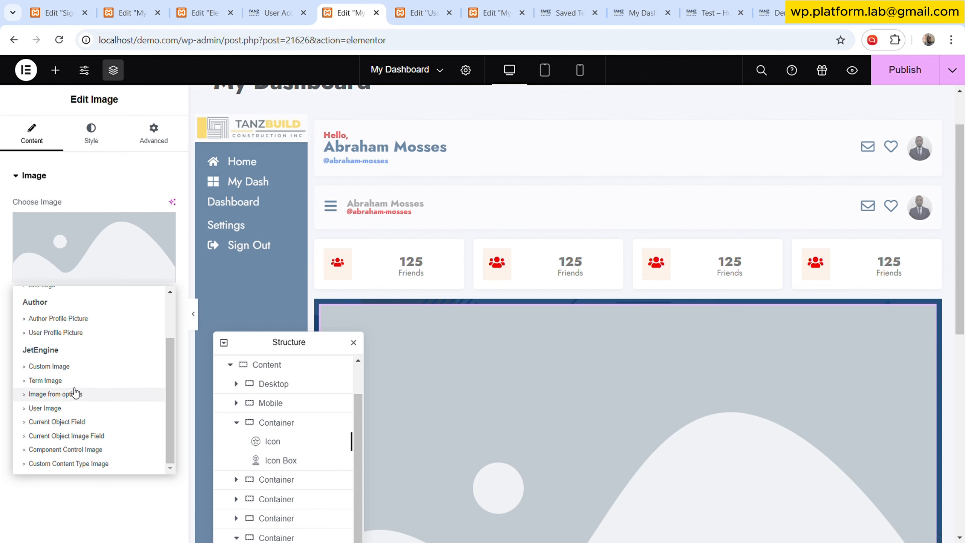
left_click(73, 404)
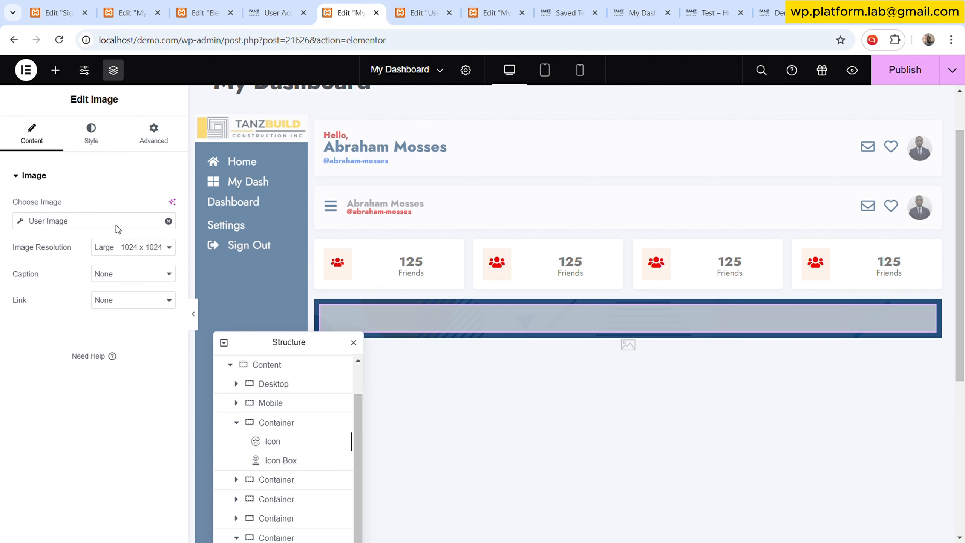
left_click(116, 225)
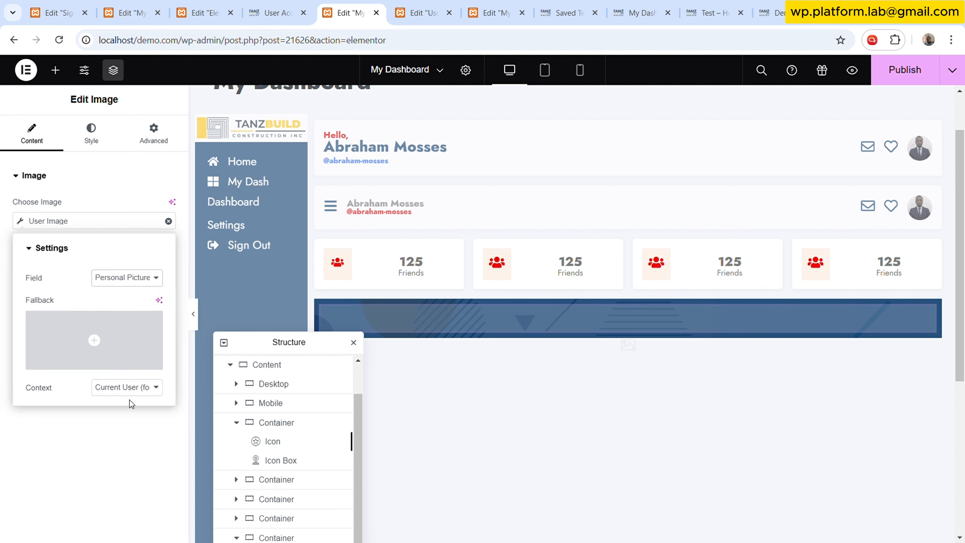
- Set the image width to 75 px
left_click(102, 138)
left_click(166, 228)
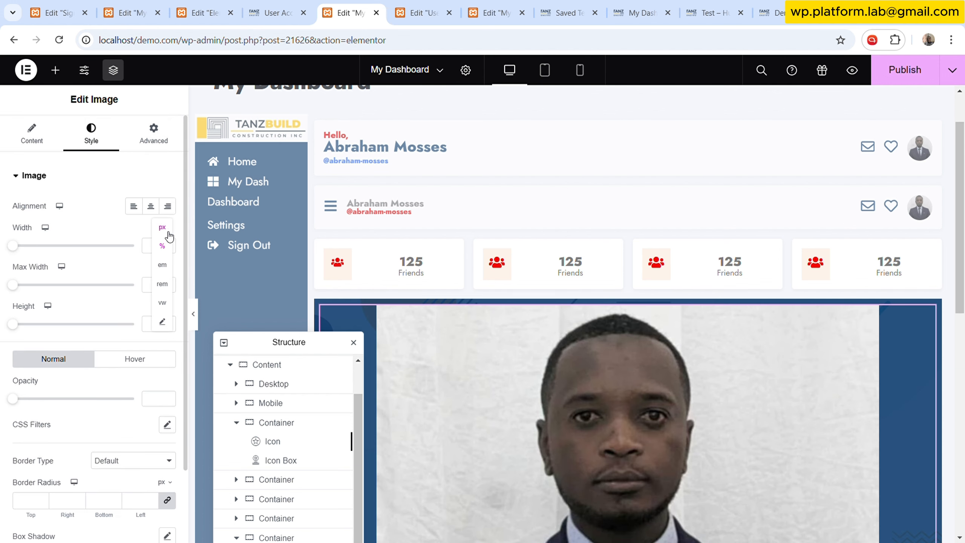
left_click(161, 246)
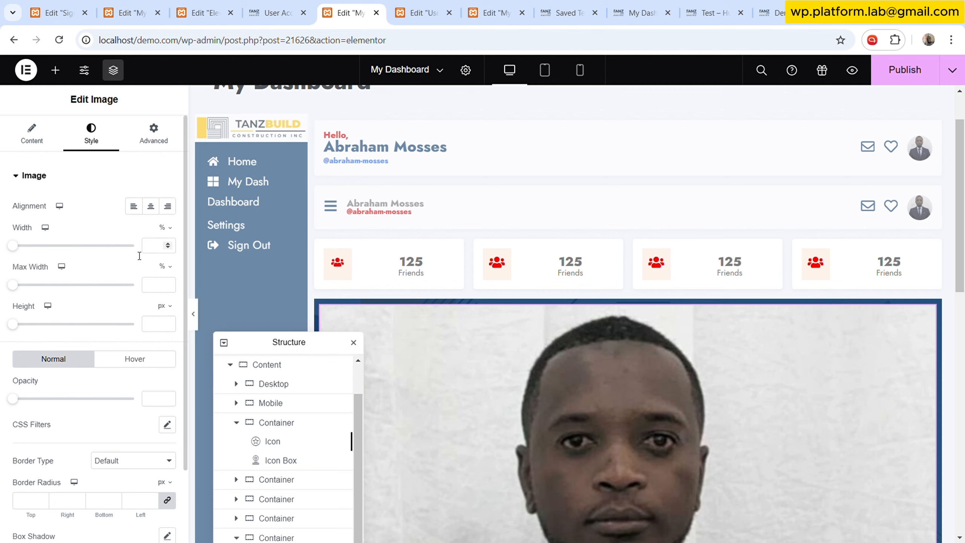
left_click(164, 228)
left_click(167, 236)
left_click_drag(25, 250, 28, 246)
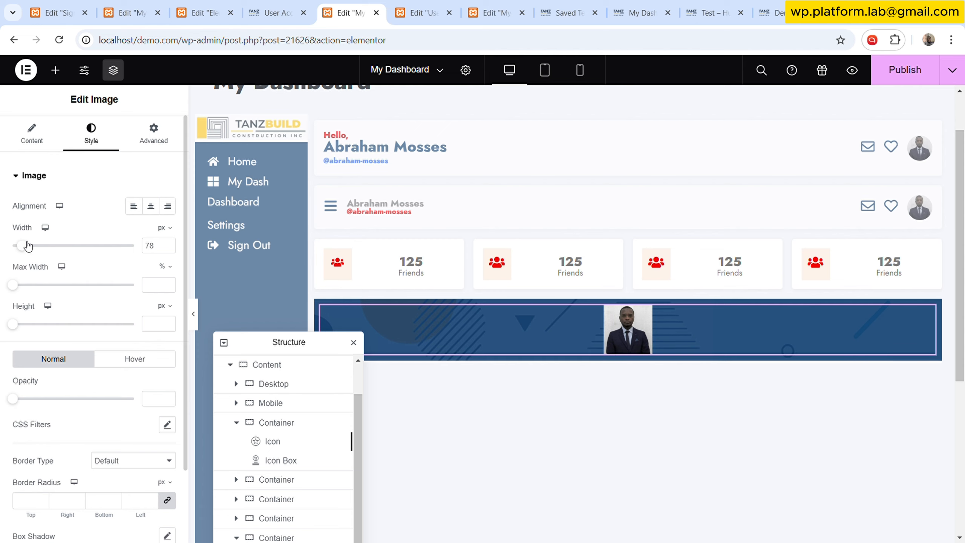
double_click(167, 248)
left_click(168, 249)
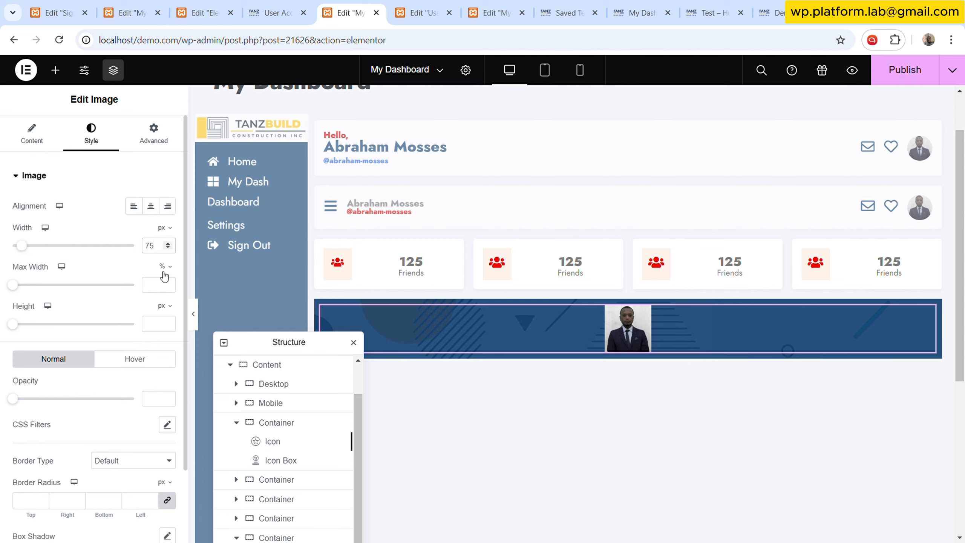
- Set the image's border radius to 4 px on all corners
scroll(94, 414, "down", 2)
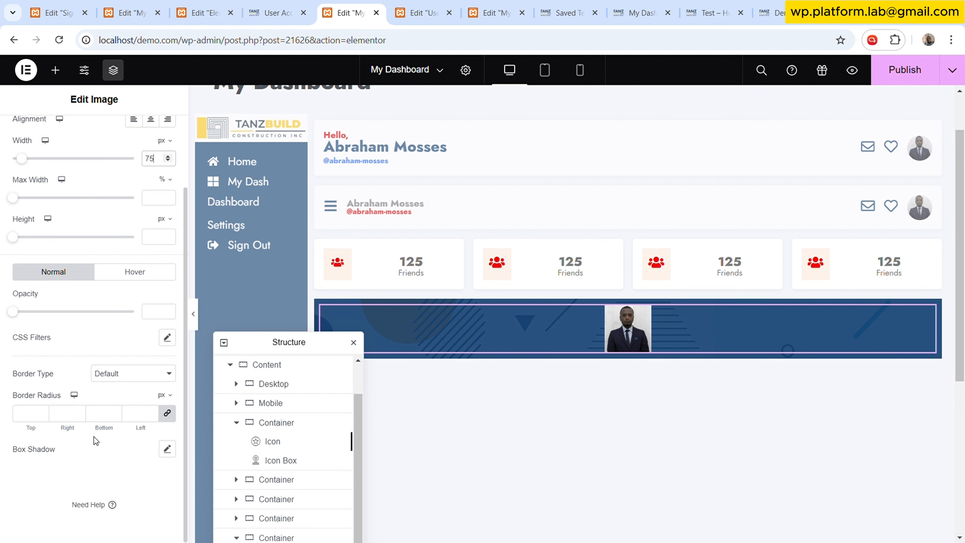
left_click(113, 414)
left_click(418, 12)
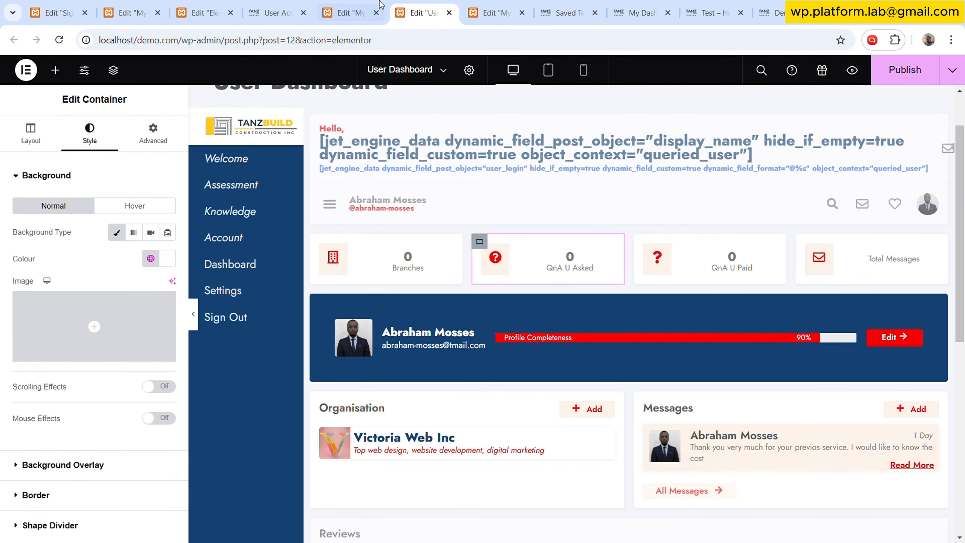
left_click(344, 12)
scroll(161, 146, "up", 3)
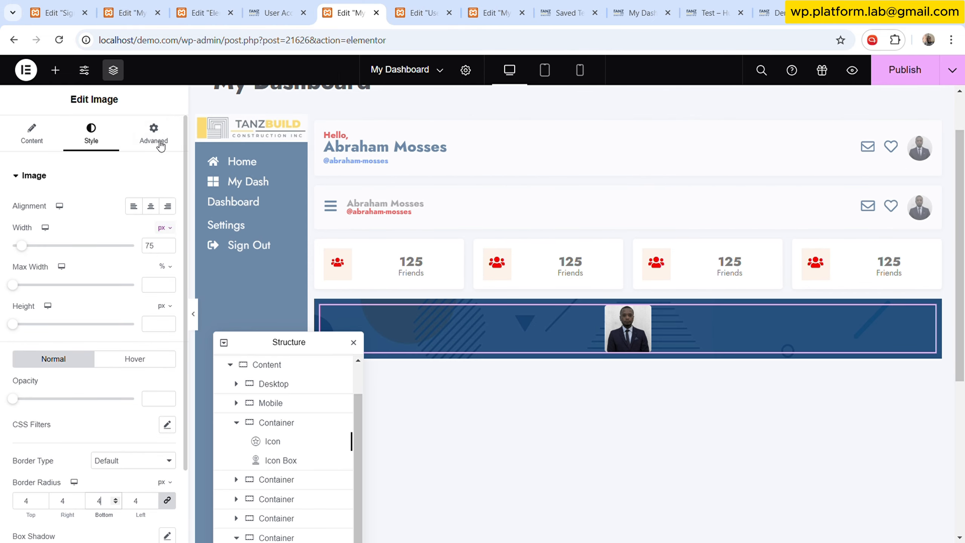
- Add a Text Editor widget below the image and switch its editor to text mode
left_click(55, 69)
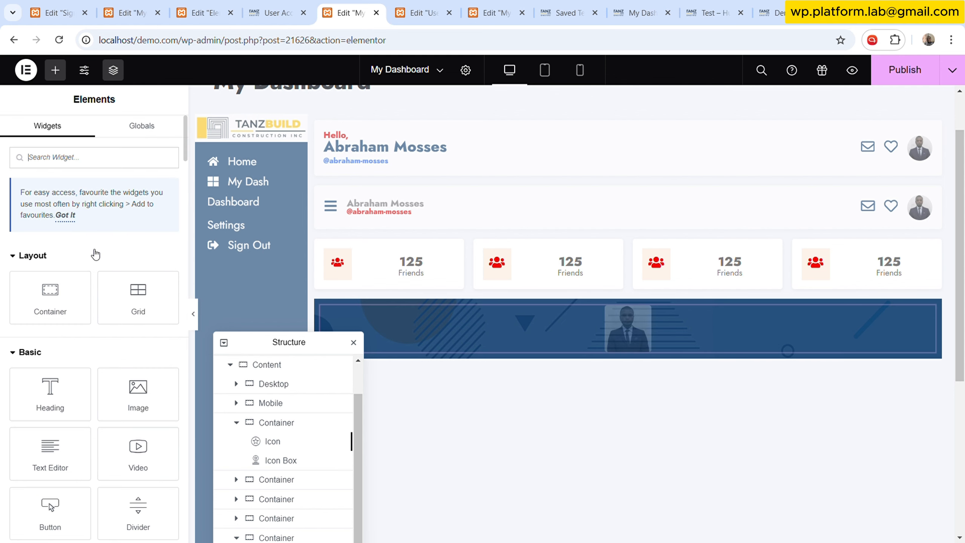
left_click_drag(65, 458, 678, 340)
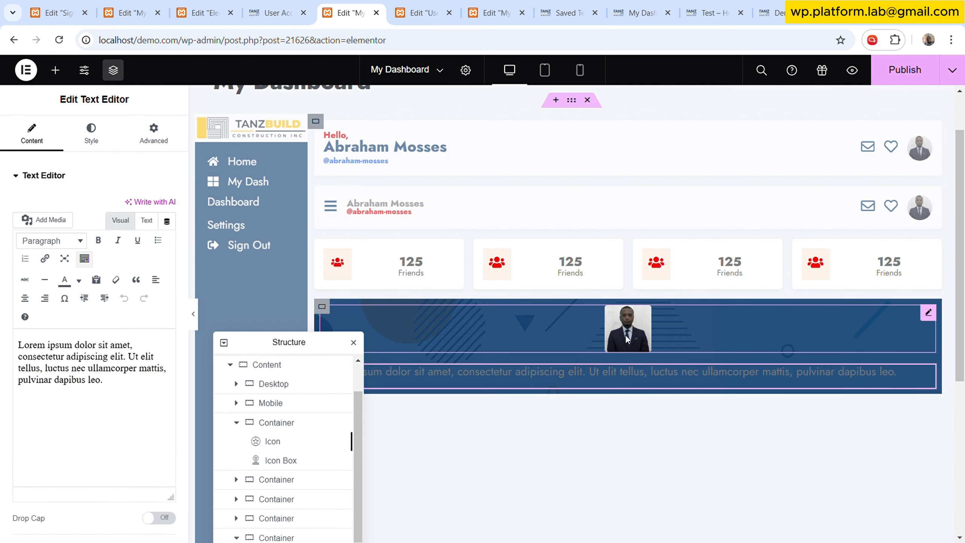
left_click(146, 220)
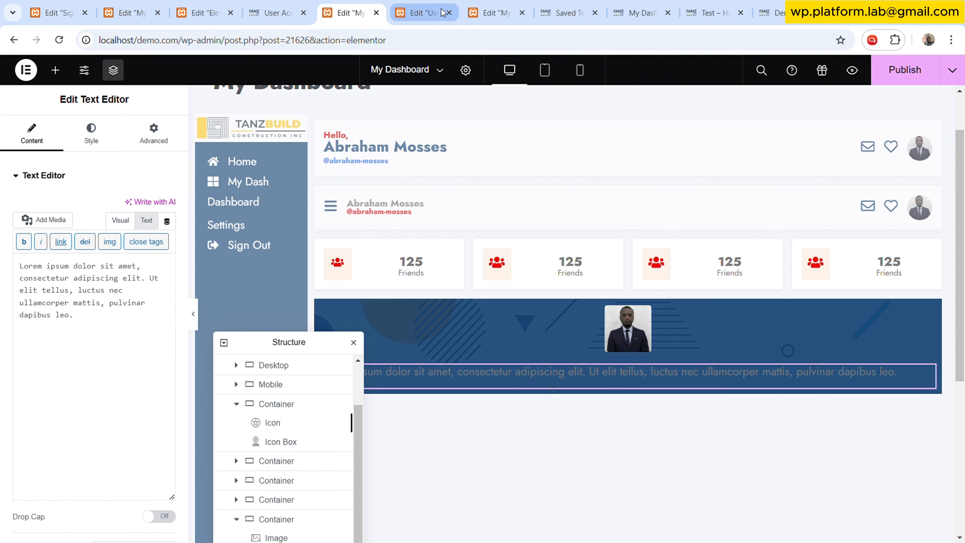
- Open the JetEngine Shortcode Generator from the WordPress admin tab
left_click(564, 8)
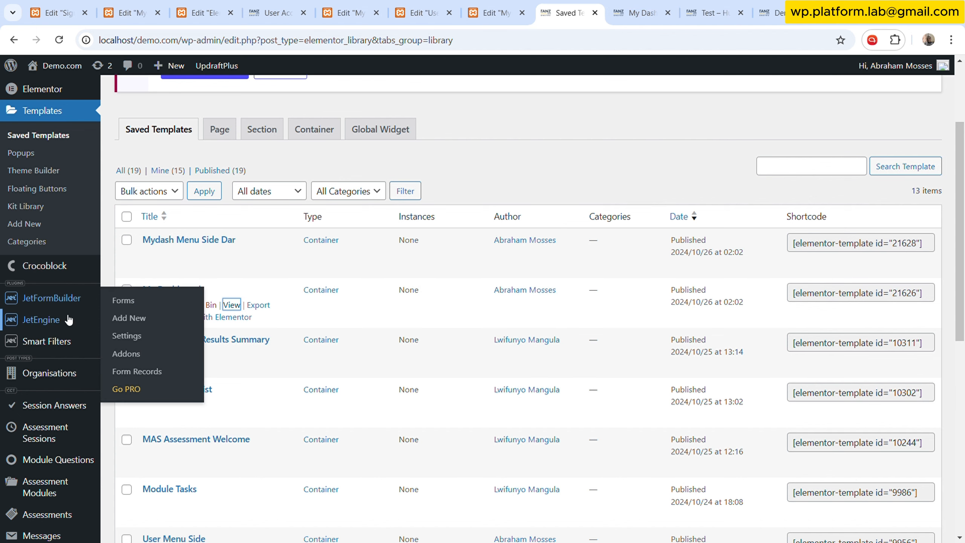
mouse_move(66, 318)
left_click(145, 313)
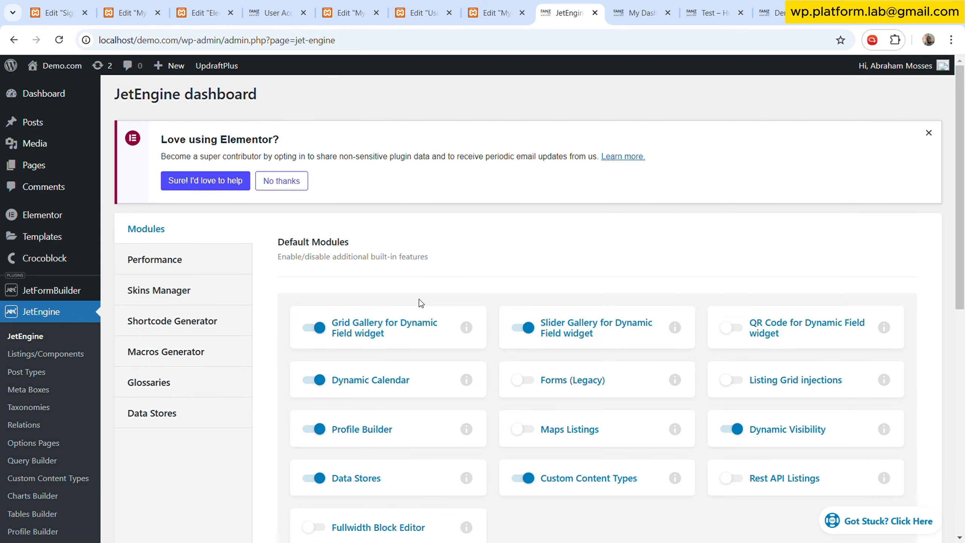
left_click(185, 322)
- Generate a Display Name shortcode with Current User (global) context and copy it
scroll(522, 288, "down", 2)
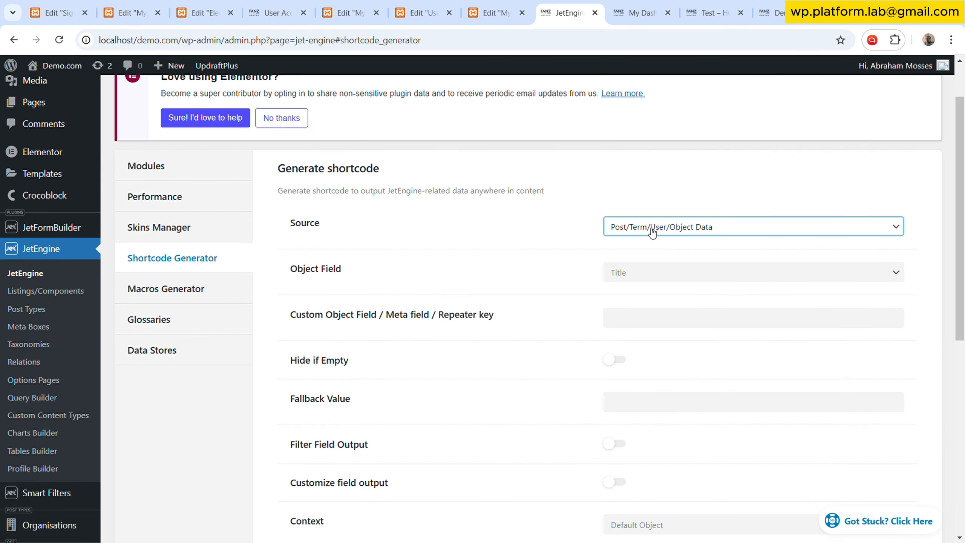
left_click(660, 279)
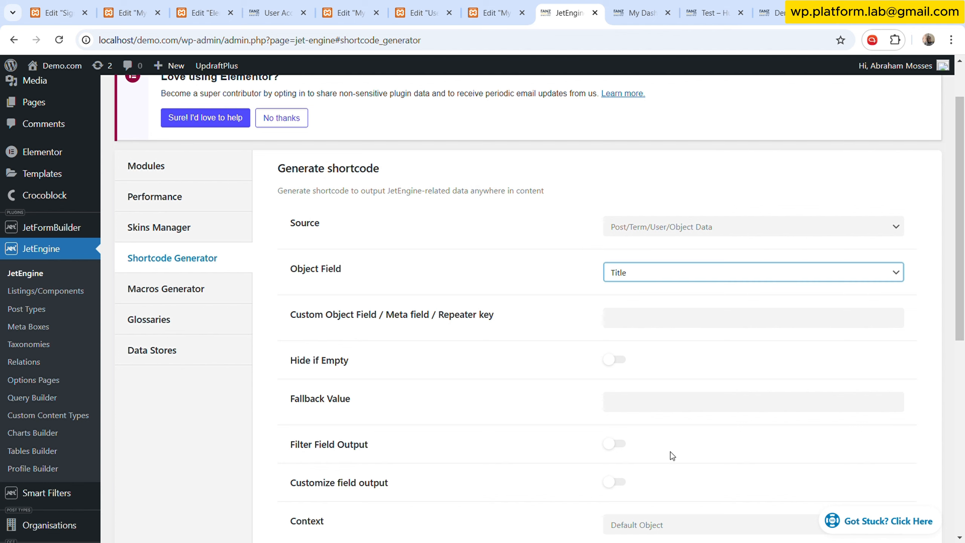
left_click(675, 408)
scroll(589, 393, "down", 3)
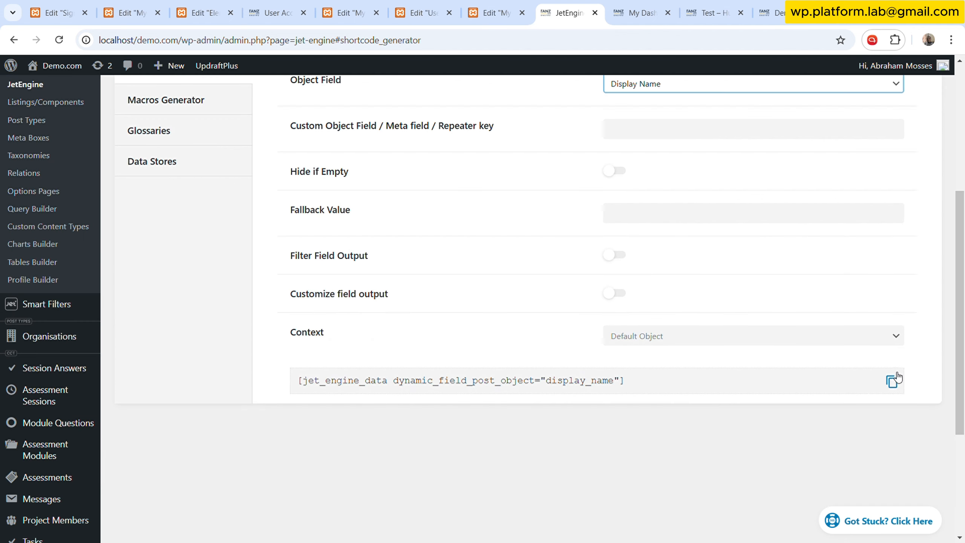
left_click(722, 336)
left_click(697, 370)
left_click(891, 381)
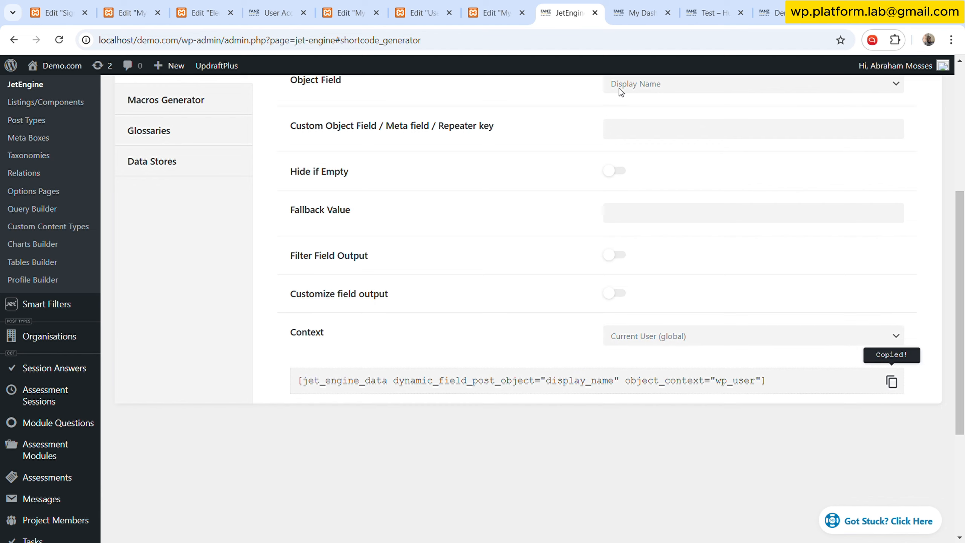
- Replace the text editor's placeholder content with the copied display name shortcode
left_click(499, 7)
left_click(420, 5)
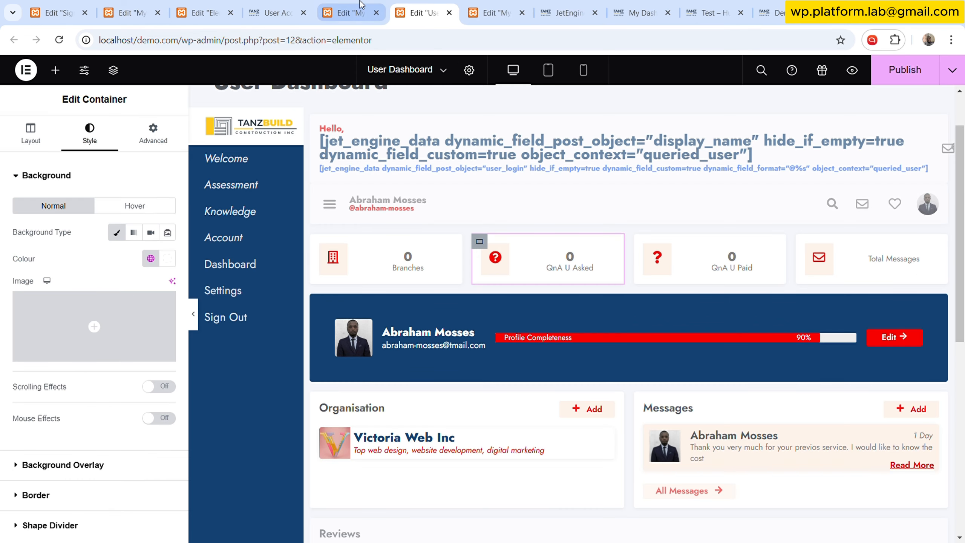
left_click(350, 4)
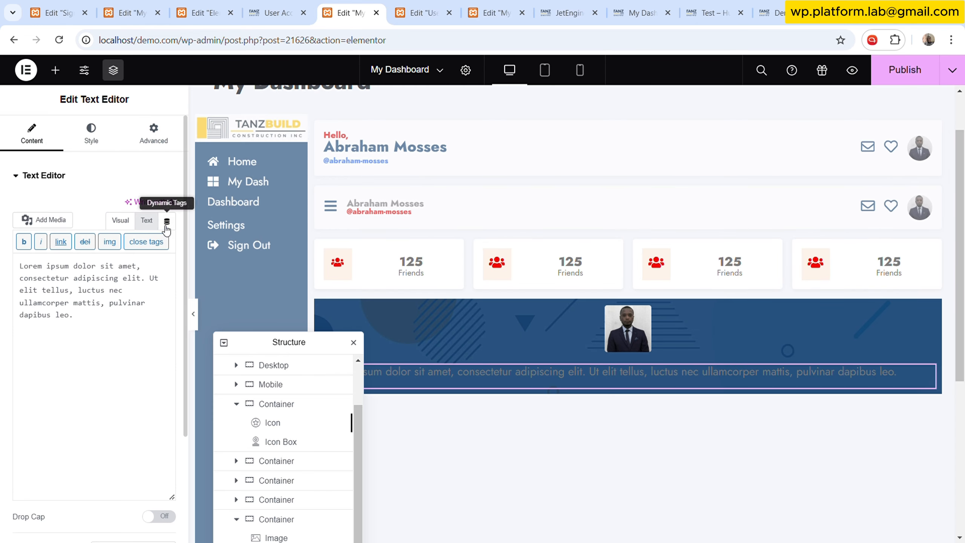
triple_click(118, 304)
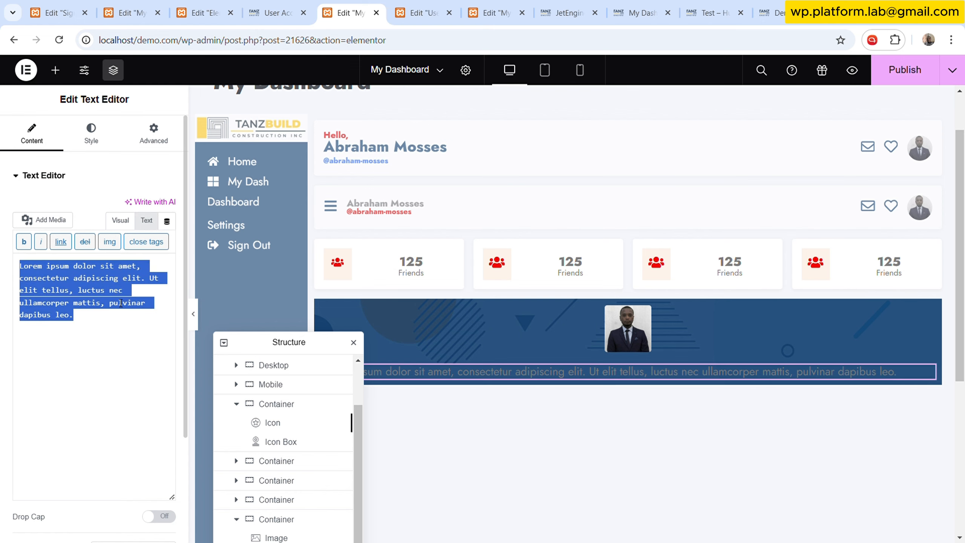
key("ctrl+v")
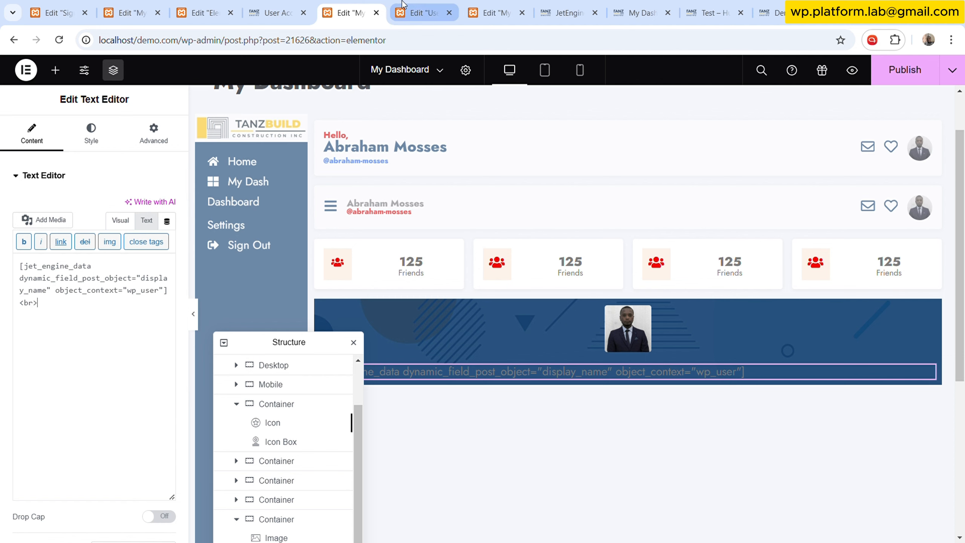
- Change the shortcode's object field to E-mail and copy the generated shortcode
left_click(569, 12)
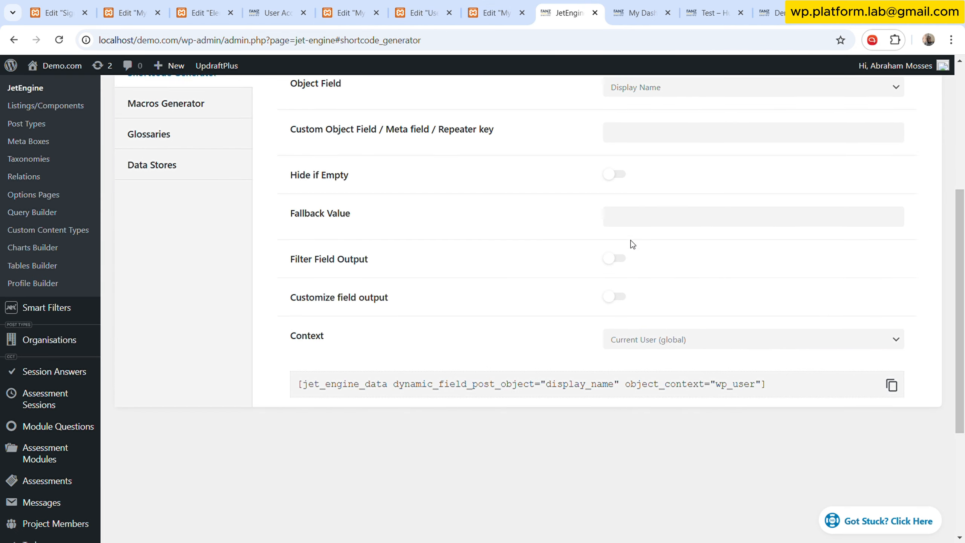
scroll(631, 243, "up", 5)
left_click(682, 272)
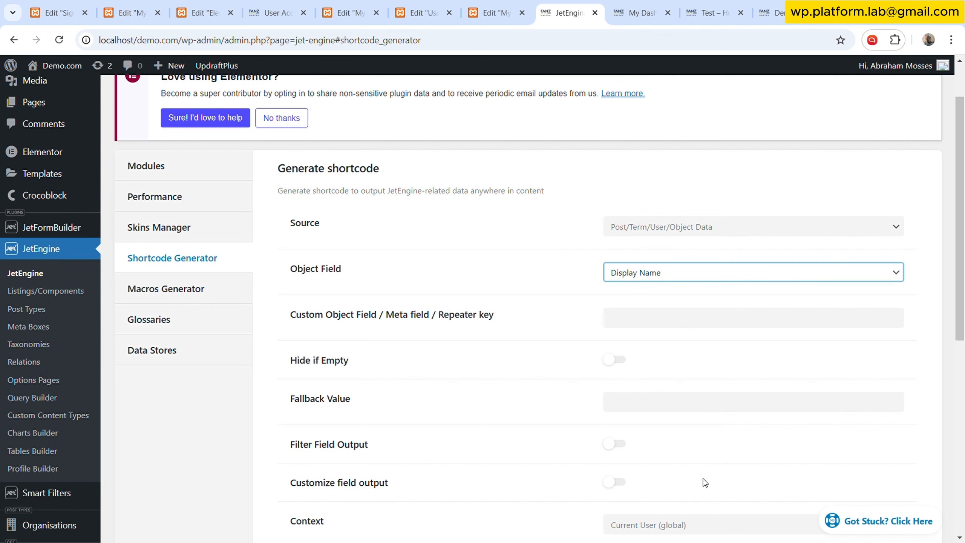
left_click(672, 459)
scroll(836, 452, "down", 5)
left_click(891, 381)
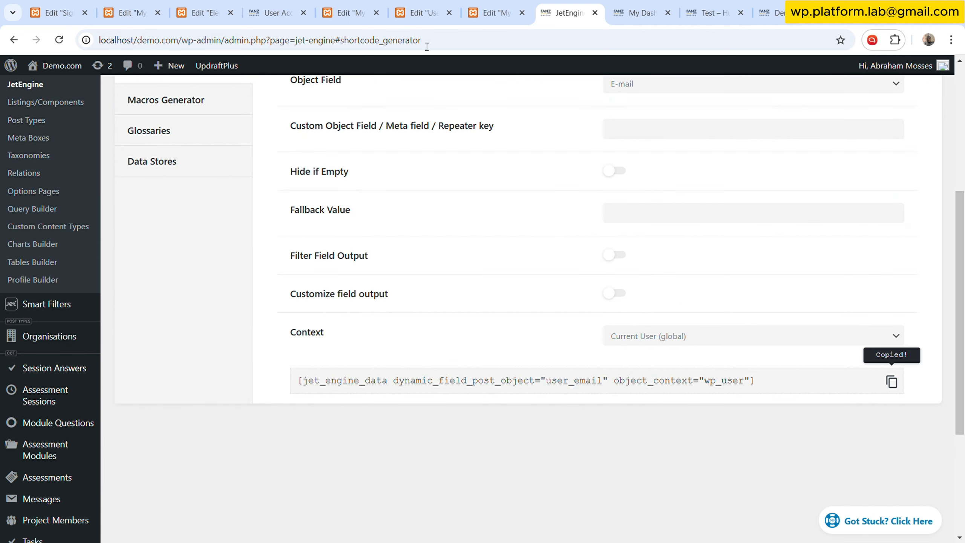
- Paste the e-mail shortcode below the display name shortcode and open the text widget's style settings
left_click(346, 12)
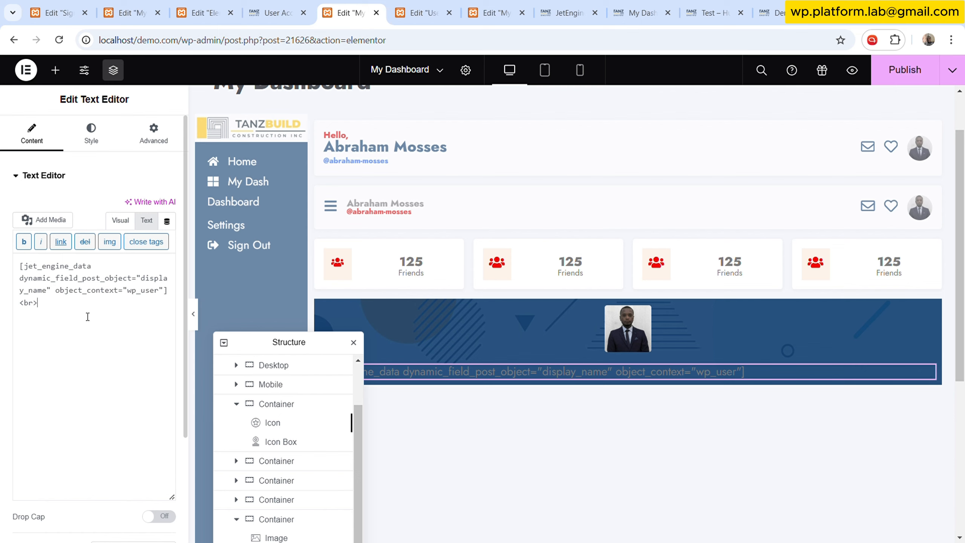
key("ctrl+v")
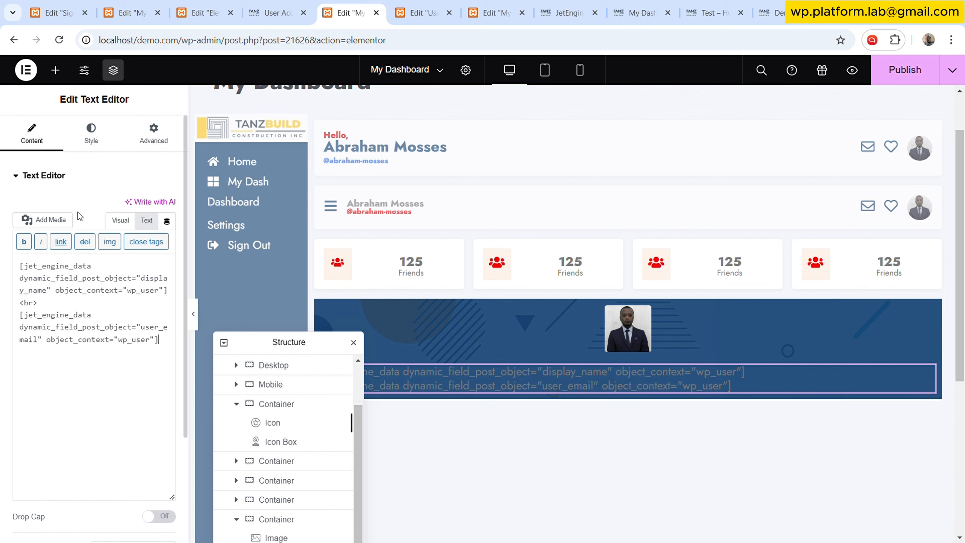
left_click(100, 133)
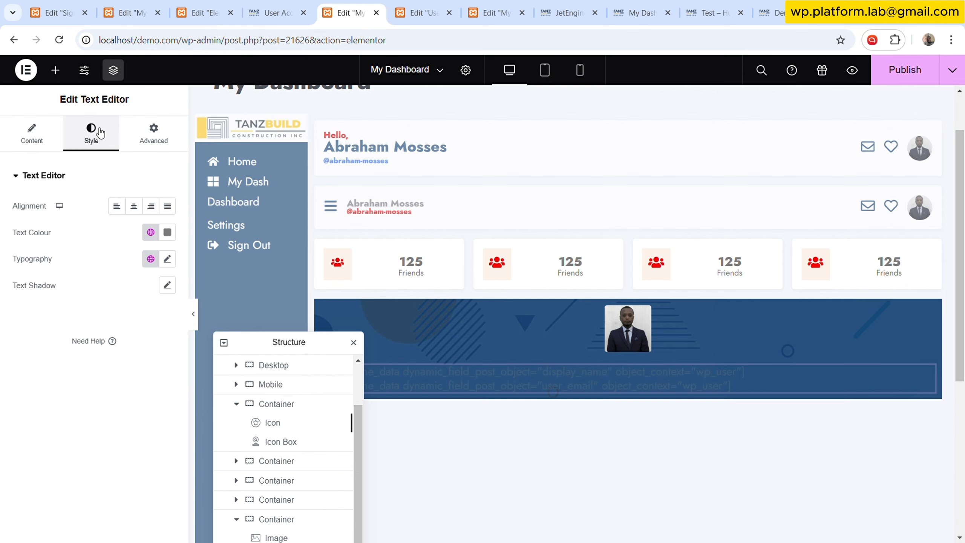
- Set the text editor's text colour to the White global colour
left_click(150, 232)
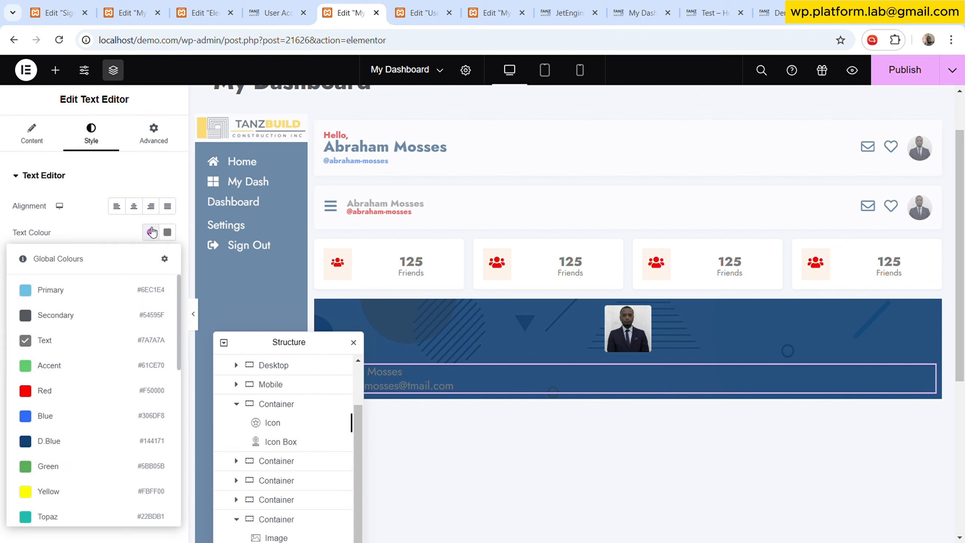
scroll(65, 476, "down", 1)
scroll(68, 475, "down", 3)
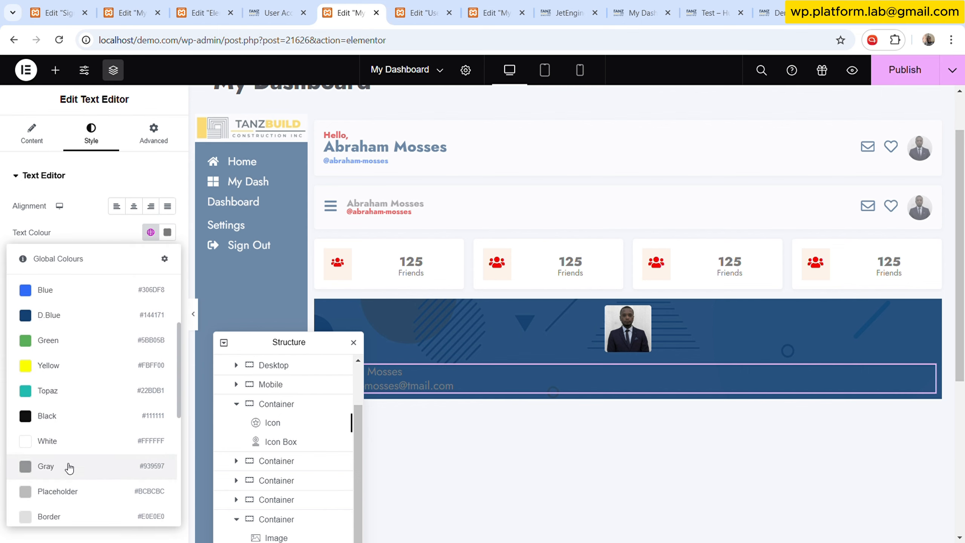
left_click(71, 445)
left_click_drag(316, 346, 271, 145)
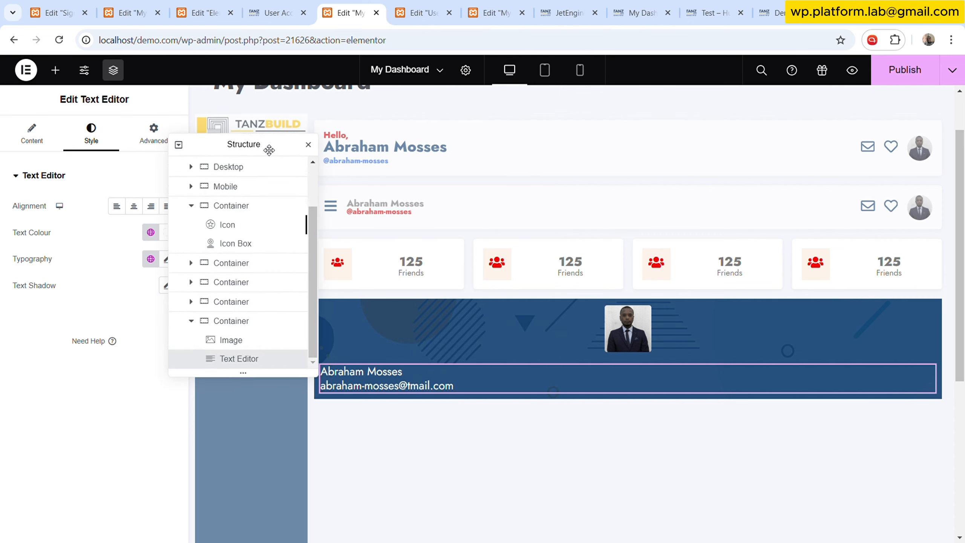
- Add a Progress Bar widget below the name and e-mail text in the banner container
left_click(512, 336)
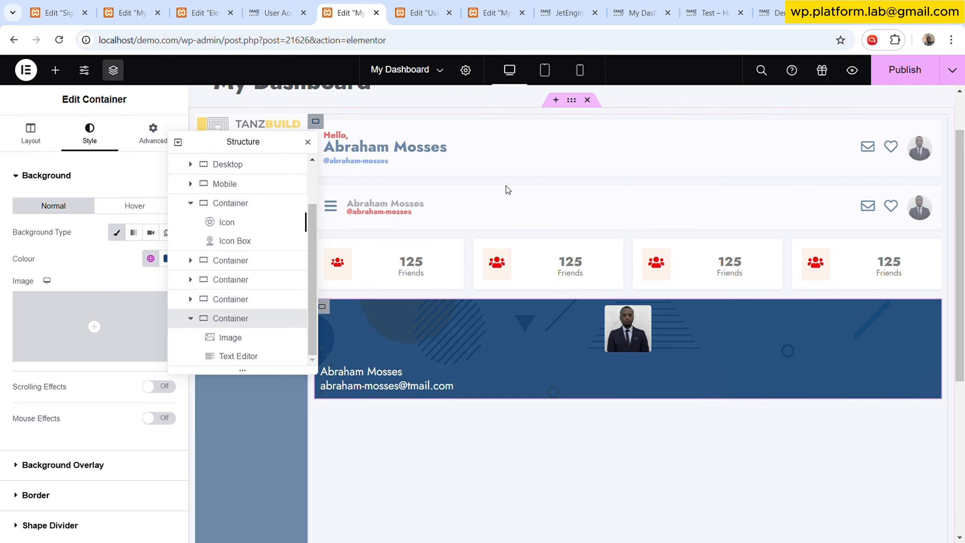
key("ctrl+Tab")
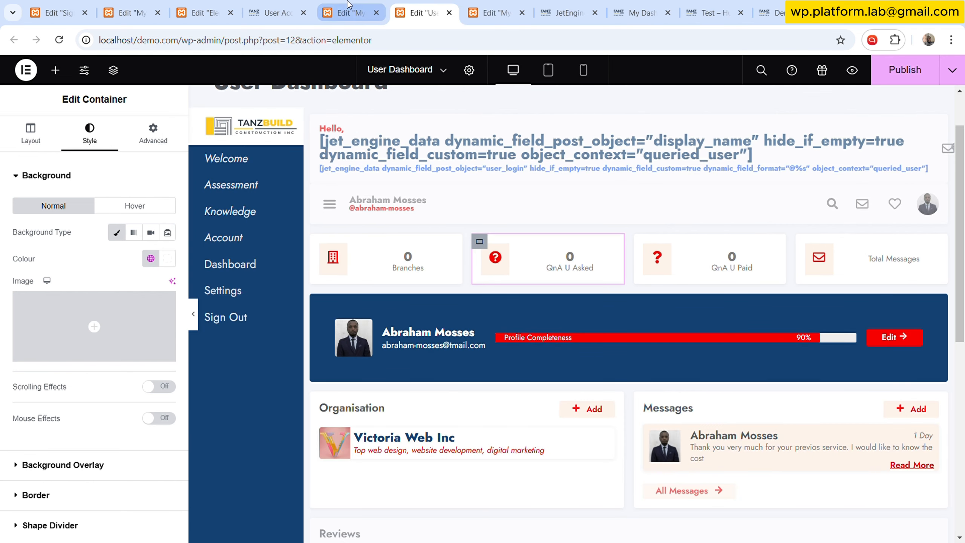
left_click(346, 12)
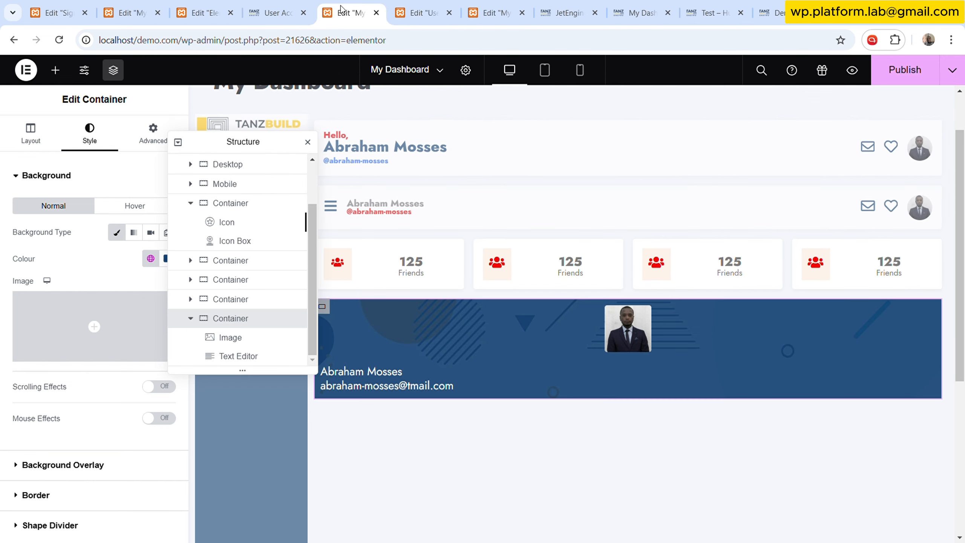
left_click(55, 70)
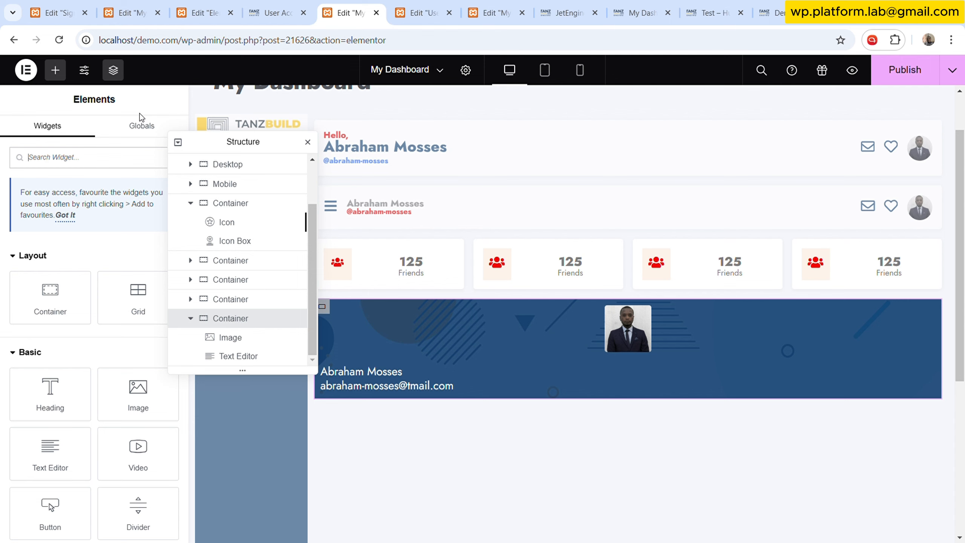
type("pro")
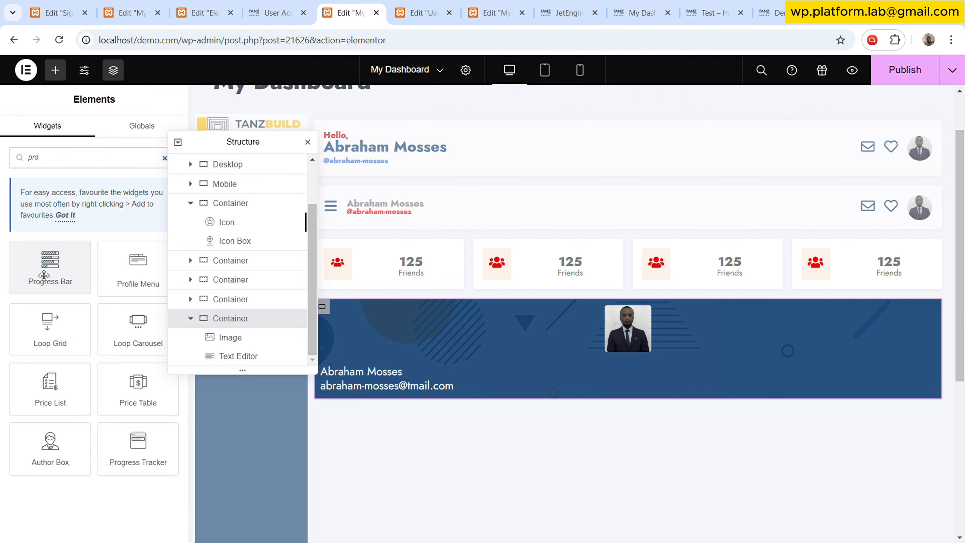
left_click_drag(44, 275, 709, 384)
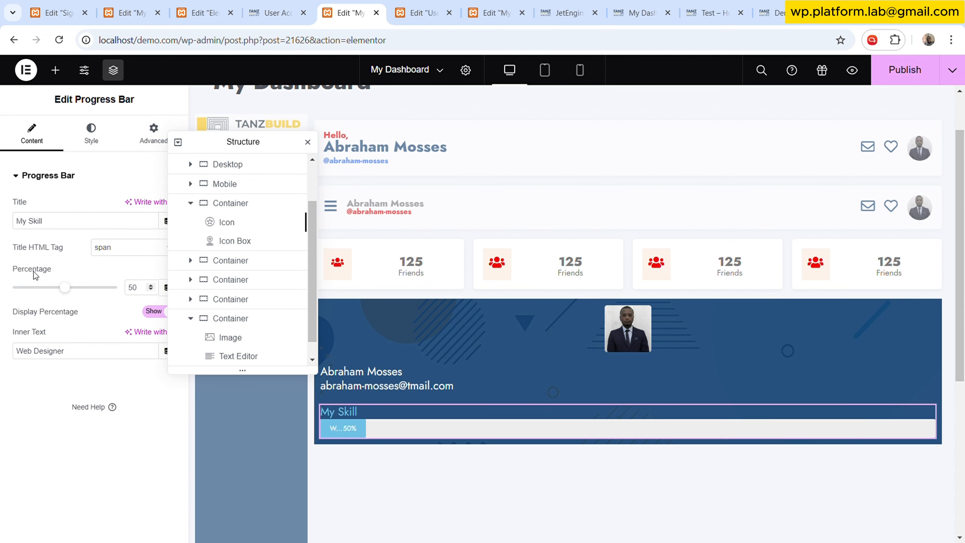
left_click_drag(232, 149, 350, 141)
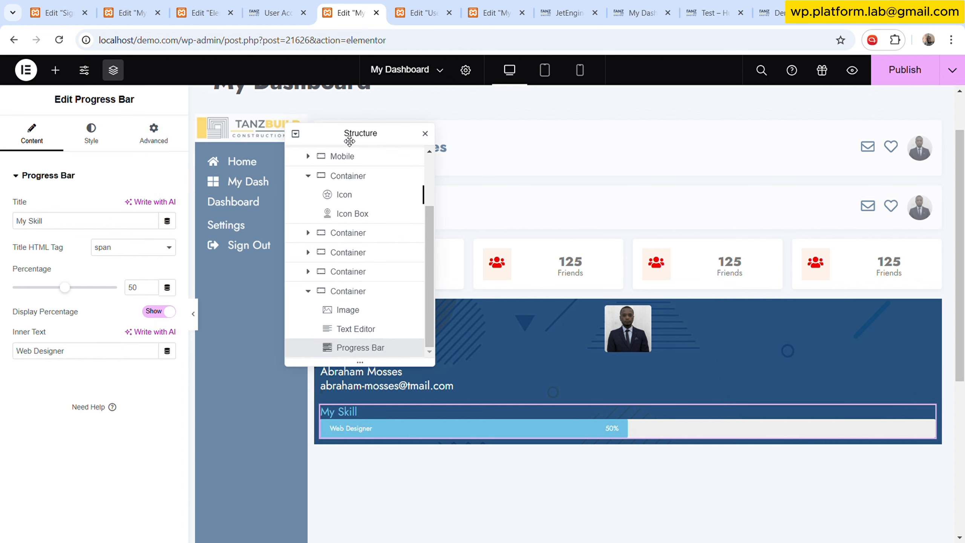
- Clear the progress bar's title and set its inner text to Profile Completion
left_click(78, 230)
key("BackSpace")
key("BackSpace")
key("BackSpace")
key("BackSpace")
key("BackSpace")
key("BackSpace")
key("BackSpace")
key("BackSpace")
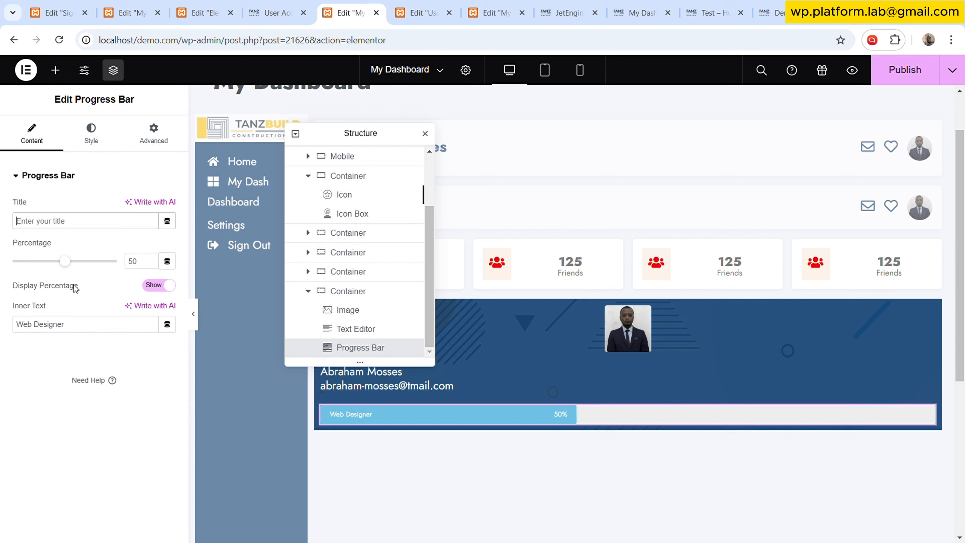
left_click(79, 324)
key("ctrl+a")
key("BackSpace")
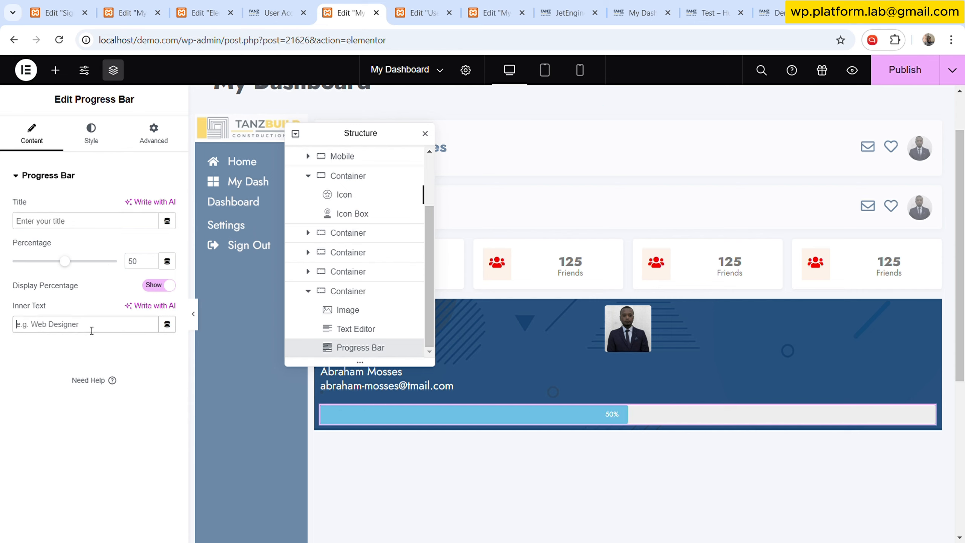
type("comple")
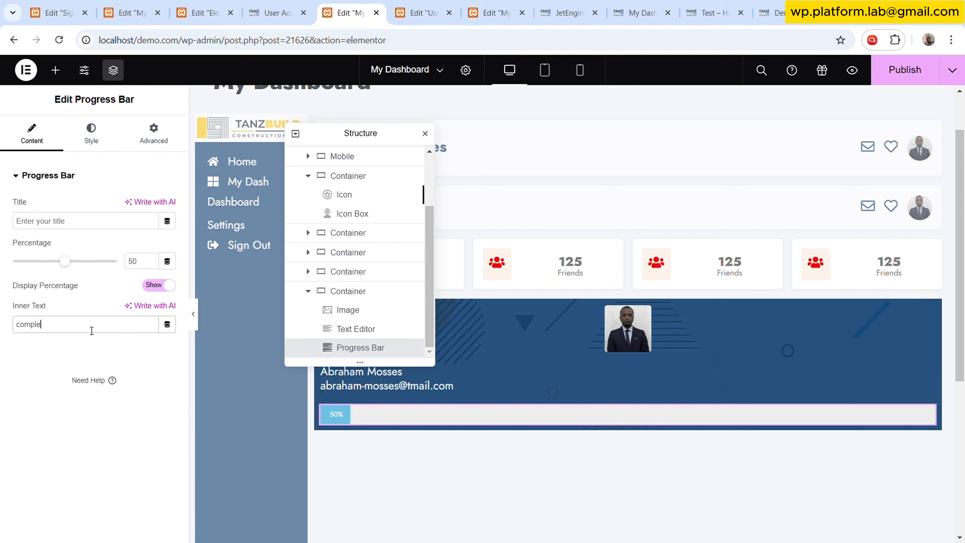
type("tion")
key("ctrl+a")
type("Completion")
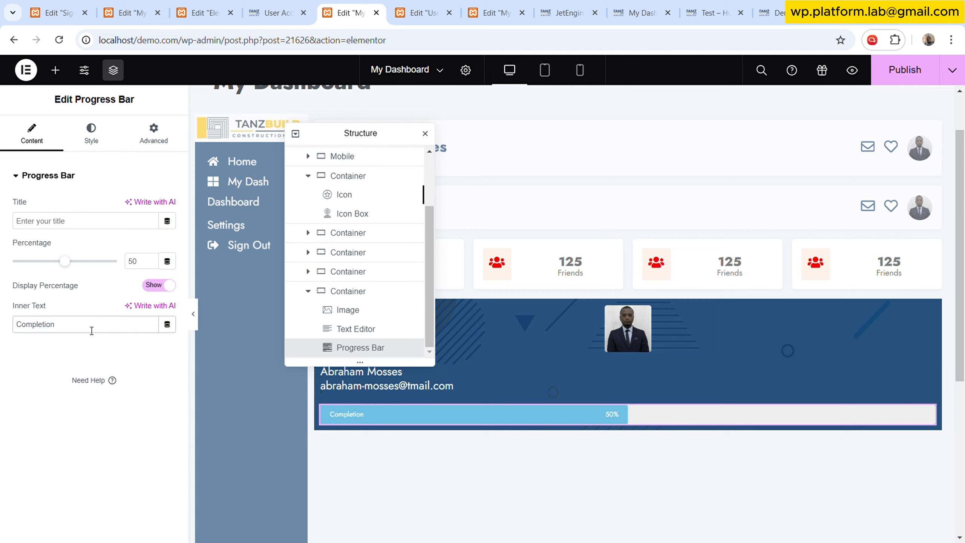
type("Profil")
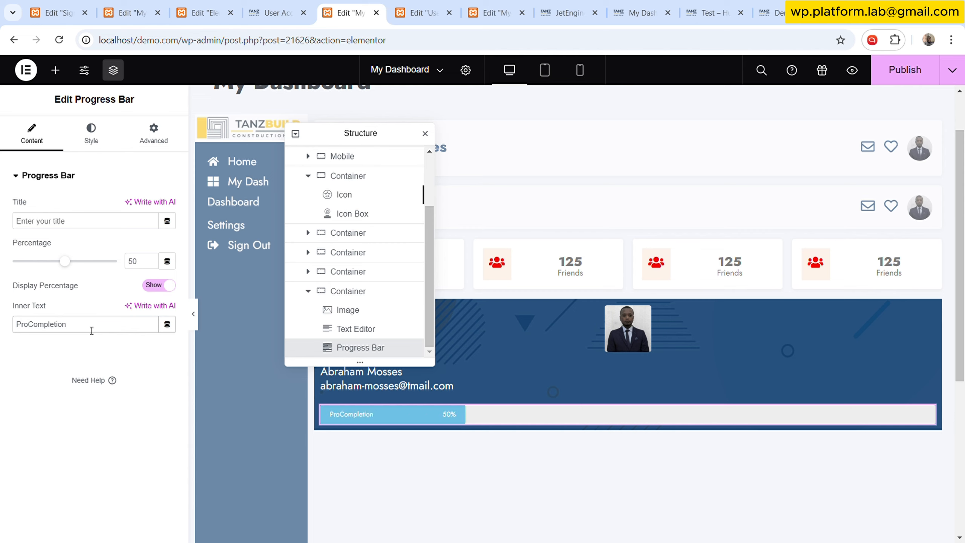
type("e")
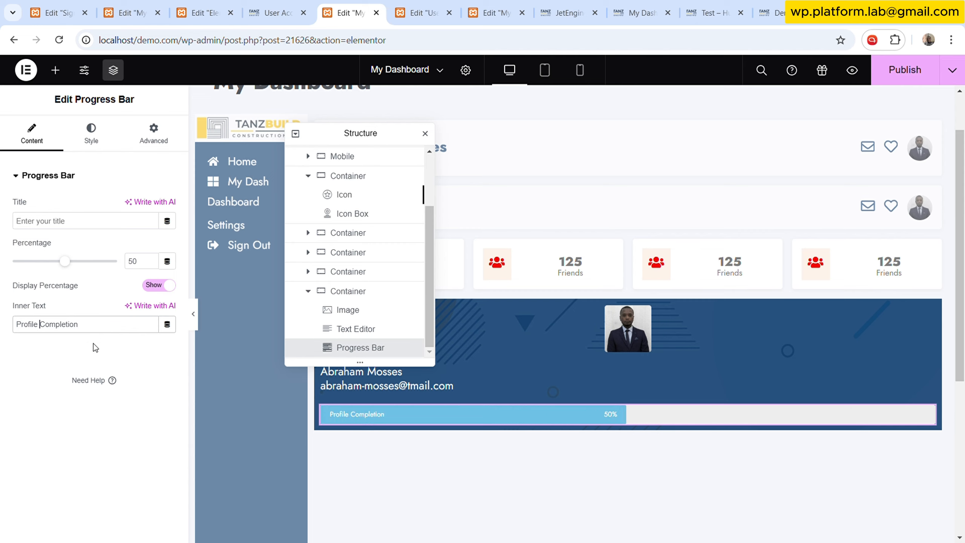
- Set the progress bar's colour to the Red global colour
left_click(91, 134)
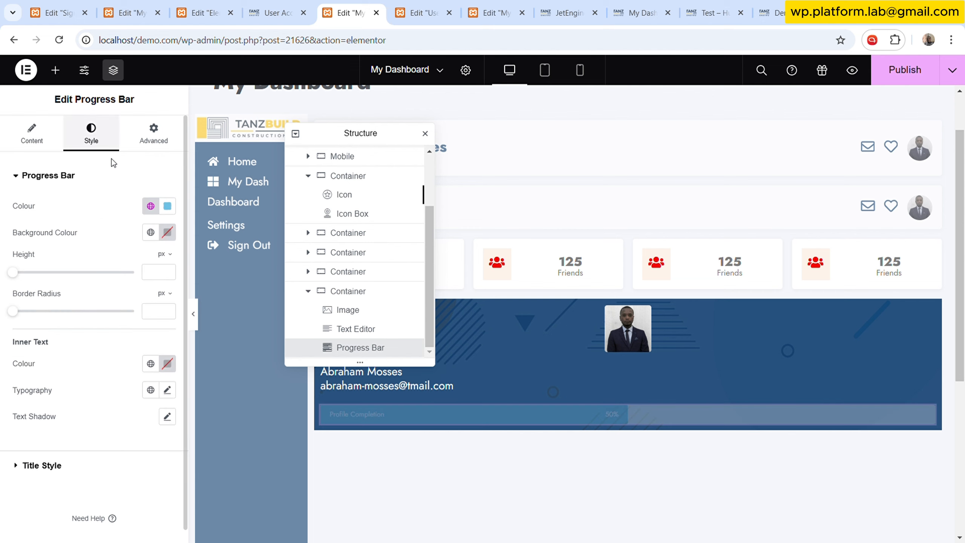
left_click(151, 206)
left_click(46, 364)
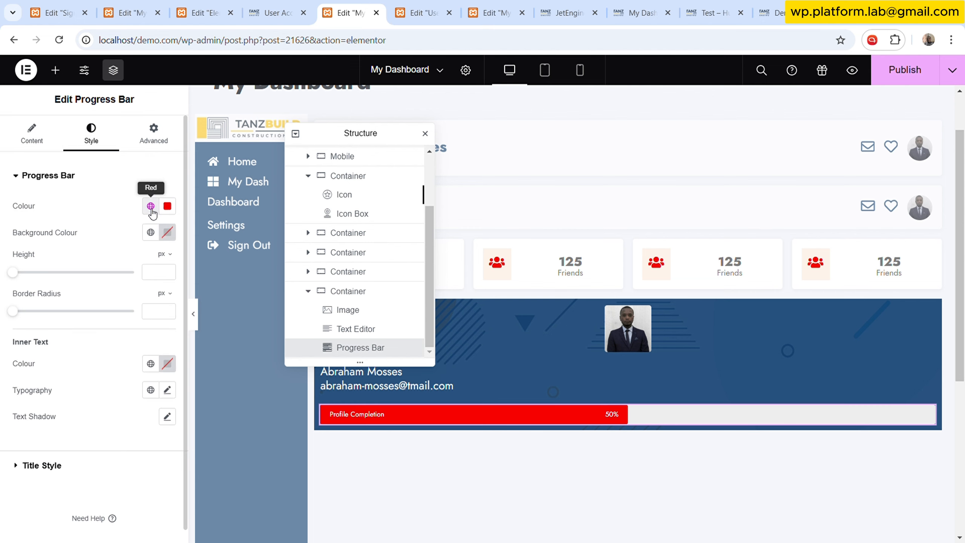
left_click(150, 206)
left_click(75, 392)
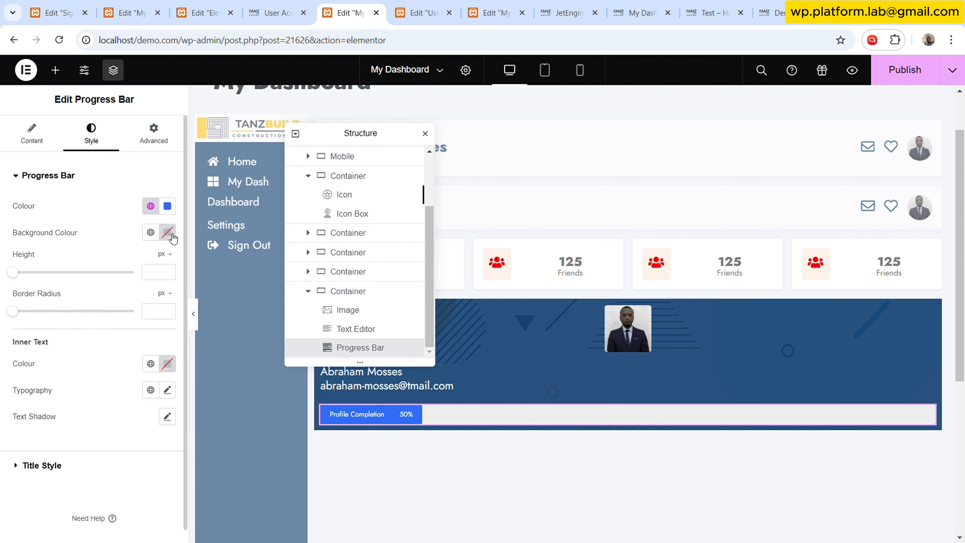
left_click(151, 206)
left_click(45, 364)
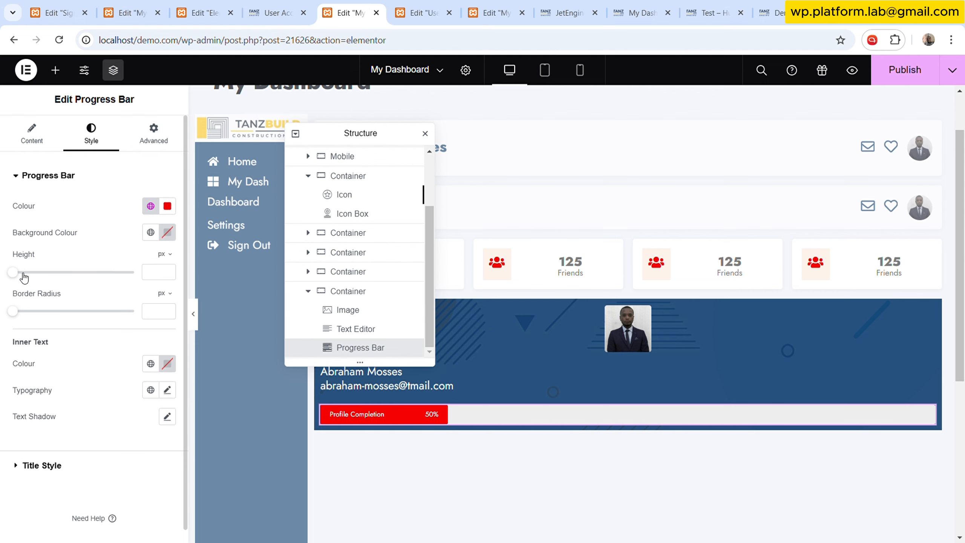
- Set the progress bar's height to 15 px and its border radius to 2 px
left_click_drag(17, 276, 33, 275)
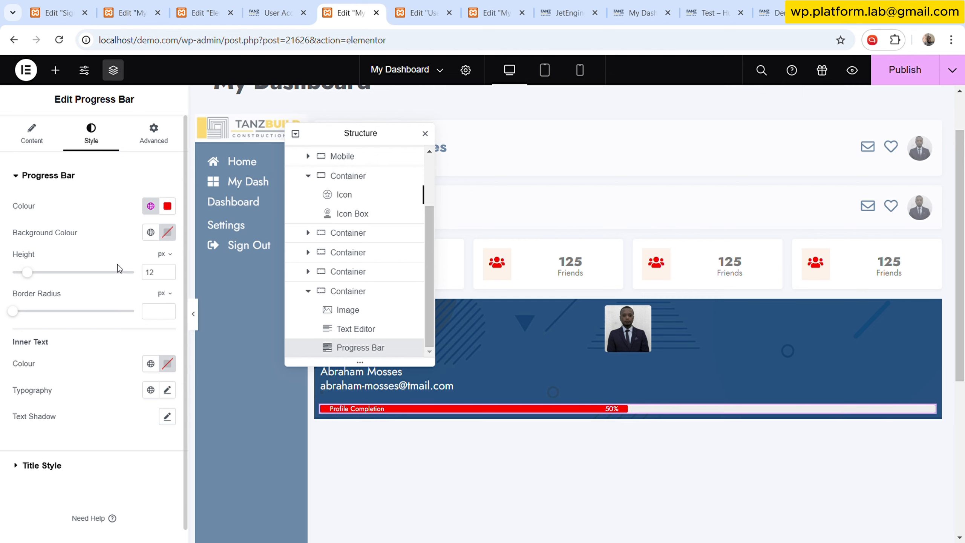
left_click(168, 271)
left_click(168, 271)
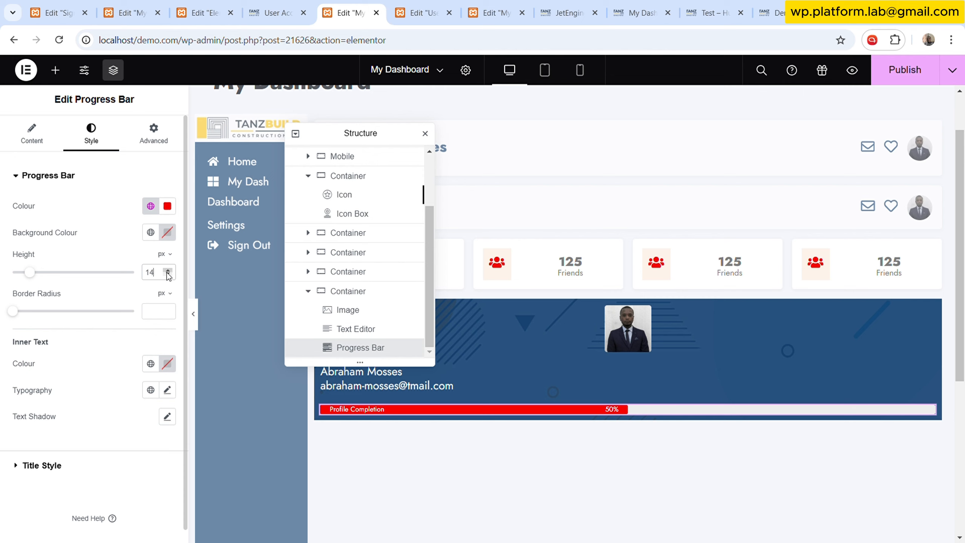
left_click(168, 270)
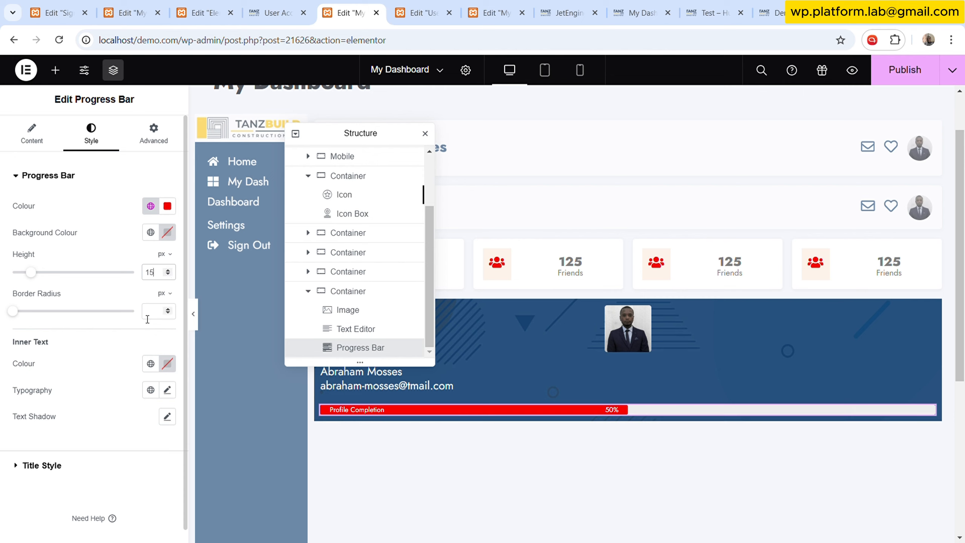
left_click(159, 314)
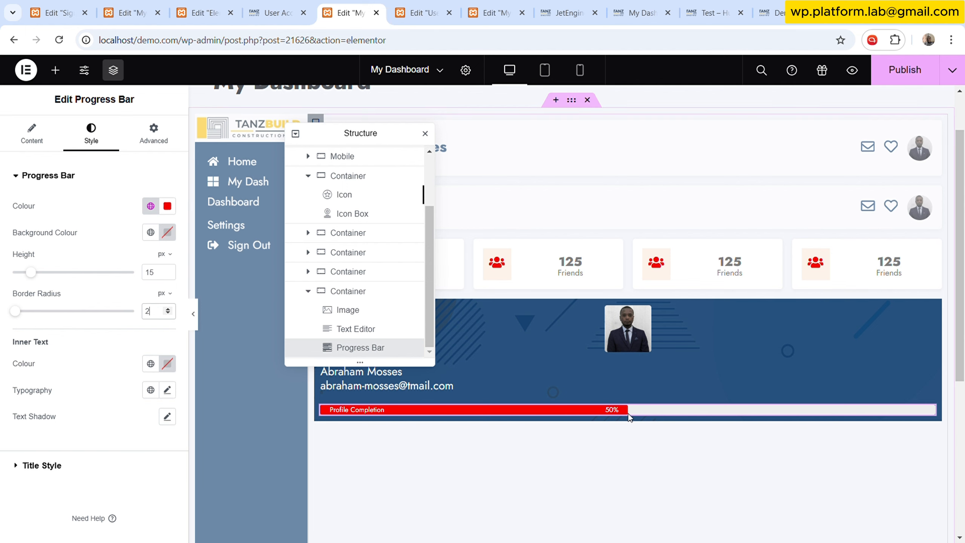
- Add a Button widget below the progress bar in the banner container
left_click(420, 13)
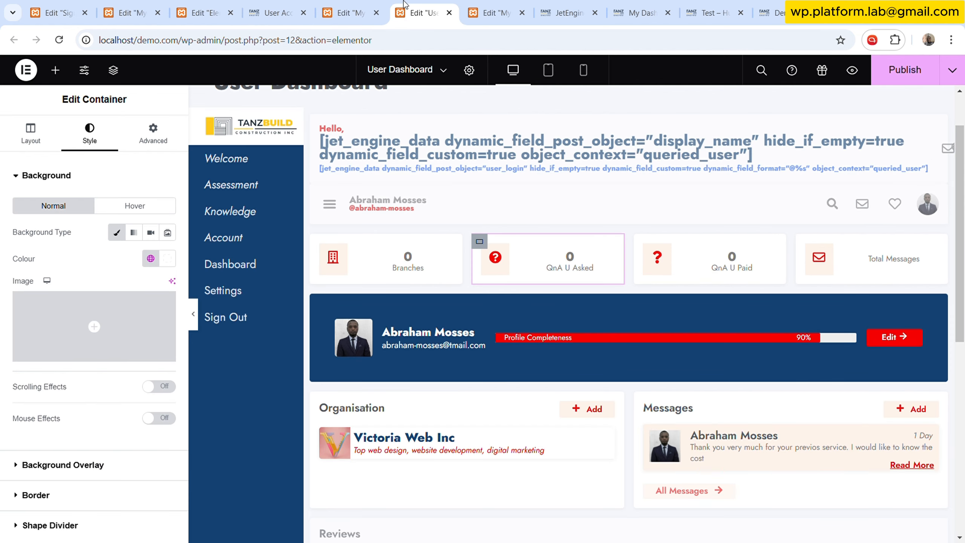
left_click(344, 13)
left_click(56, 70)
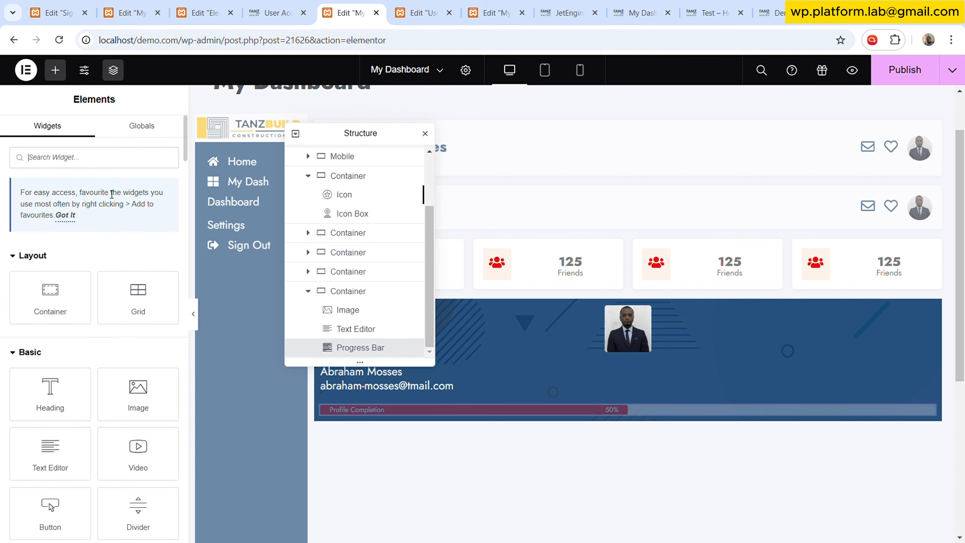
type("bu")
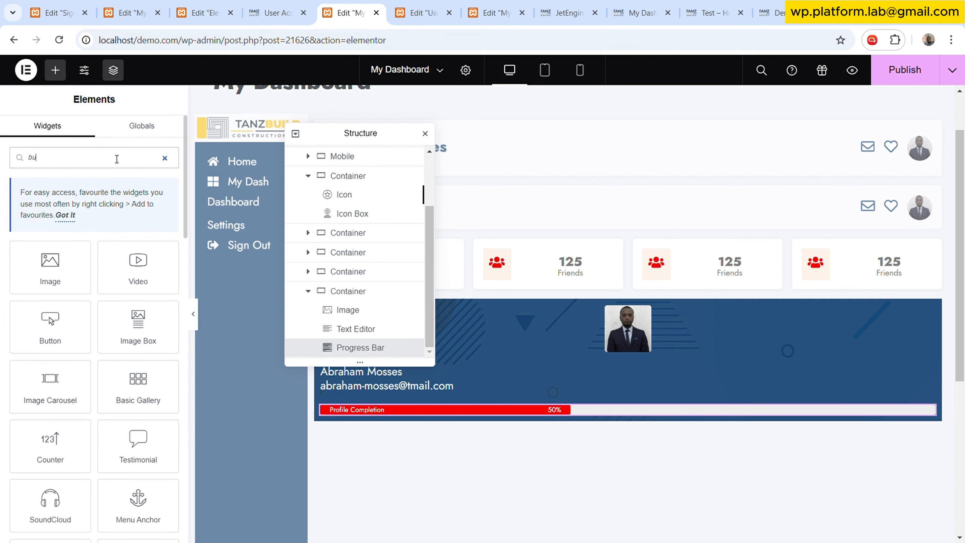
type("tt")
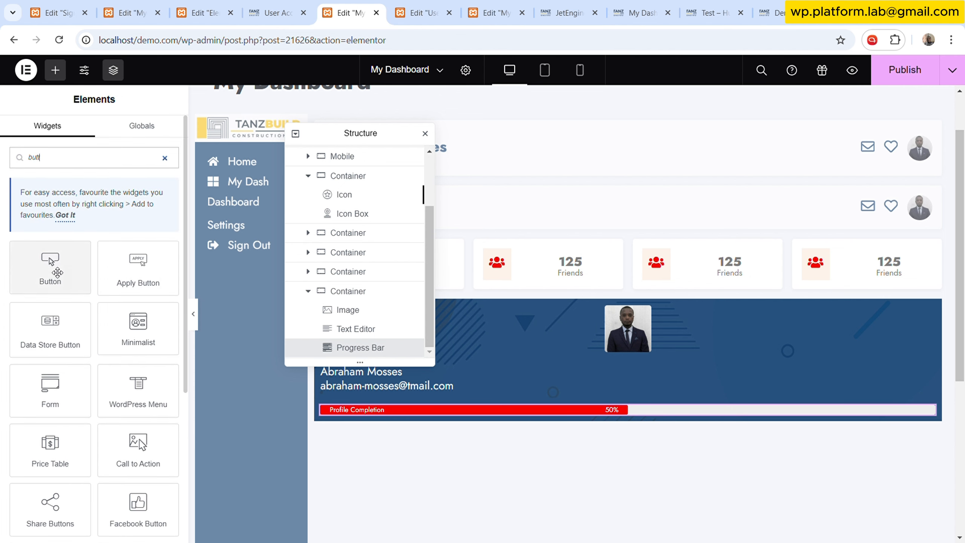
left_click_drag(49, 262, 701, 414)
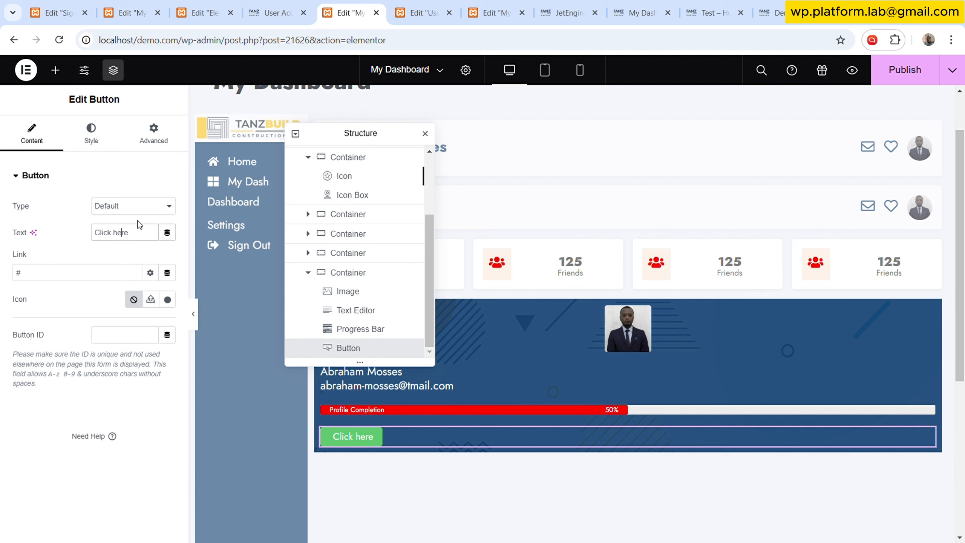
- Set the button's text to Edit
key("ctrl+a")
type("Edit")
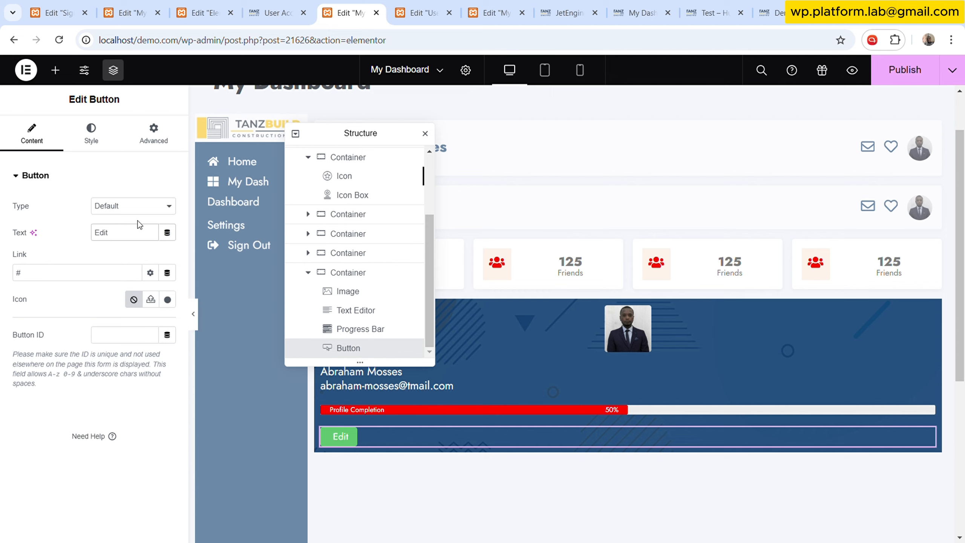
type(" Pr")
key("BackSpace")
key("BackSpace")
- Link the button to the Profile Page URL dynamic tag, choosing the Settings profile page
left_click(167, 272)
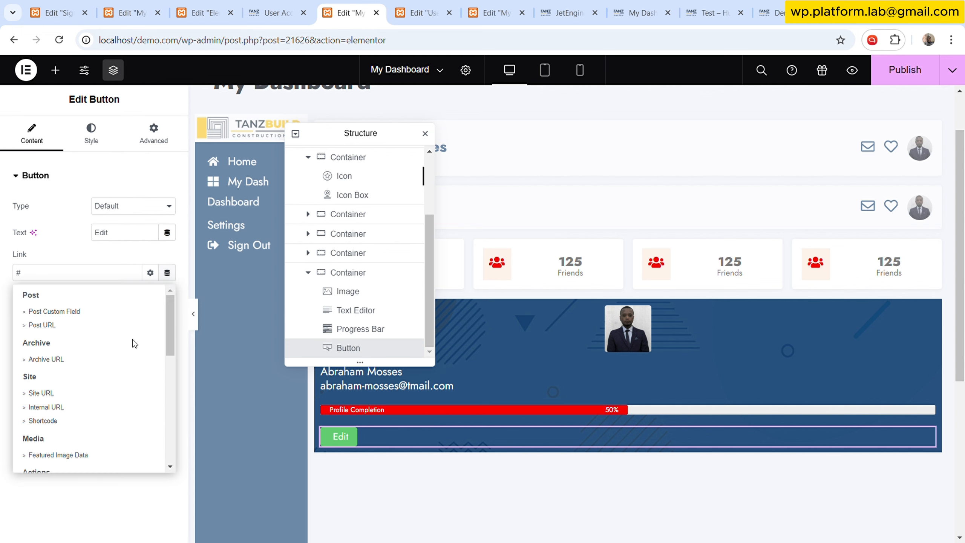
scroll(76, 429, "down", 5)
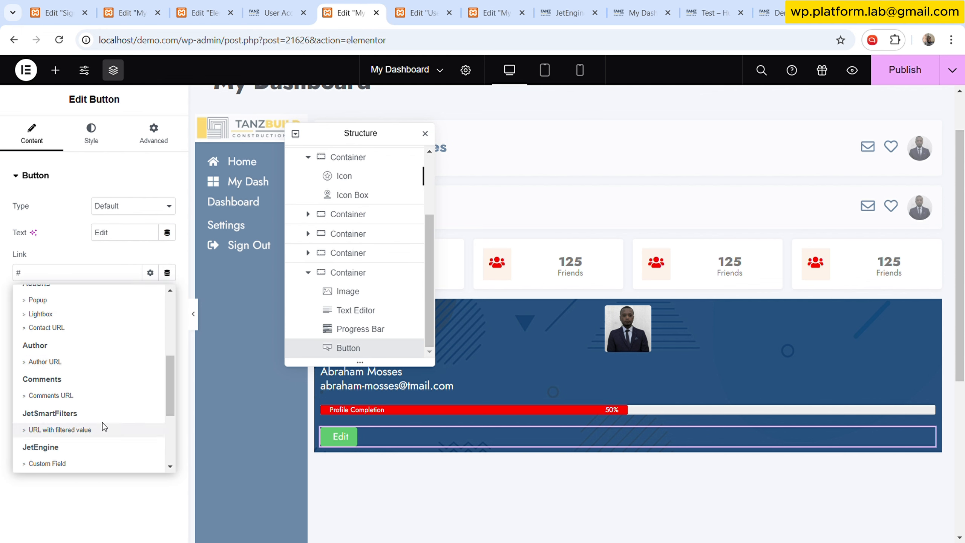
scroll(91, 441, "down", 4)
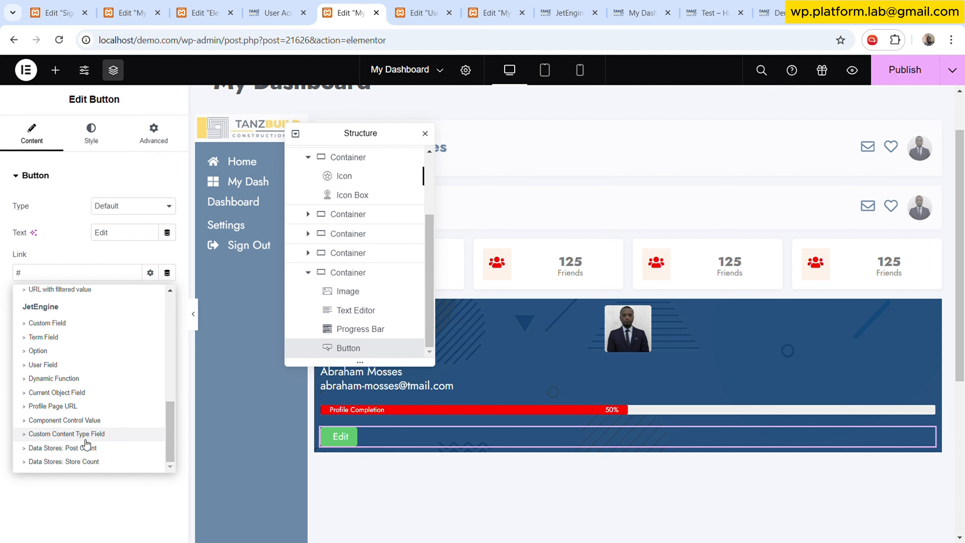
left_click(82, 407)
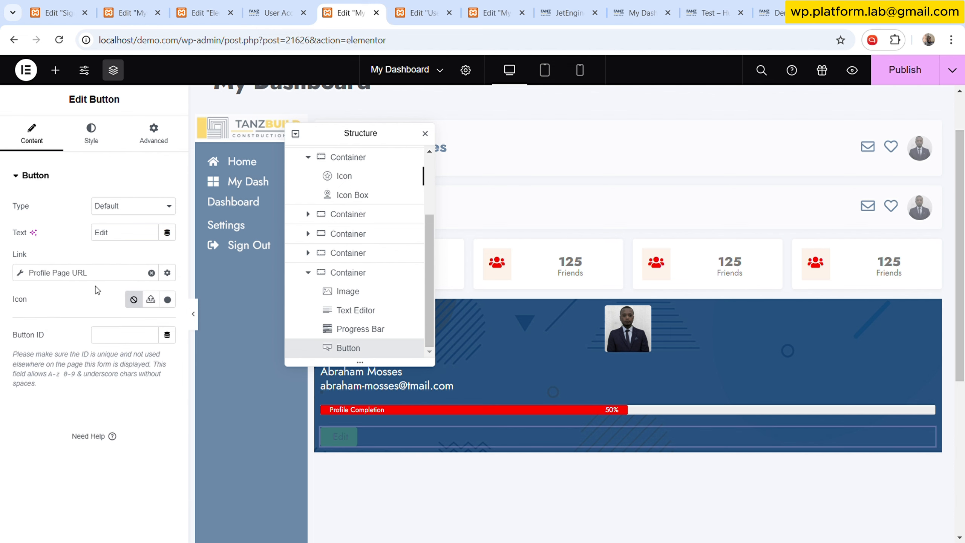
left_click(76, 273)
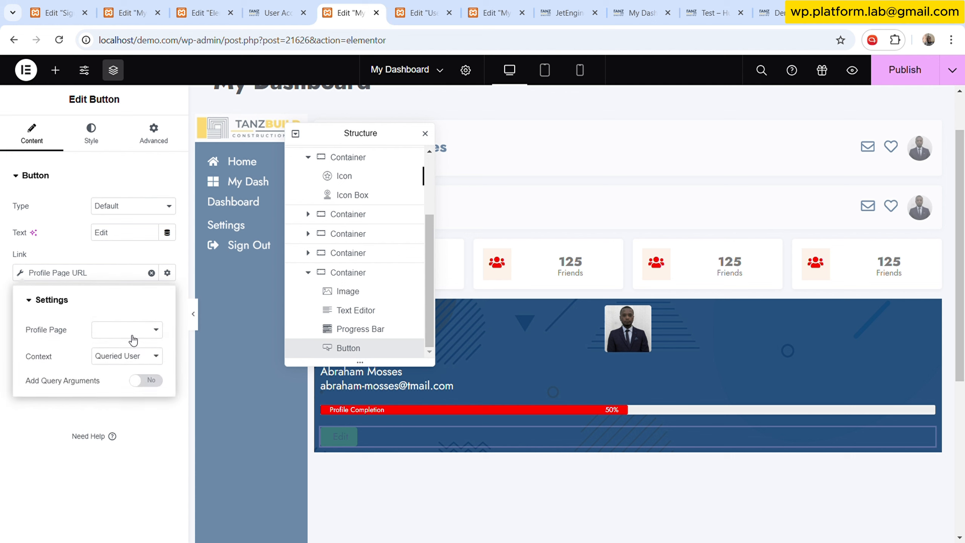
left_click(126, 373)
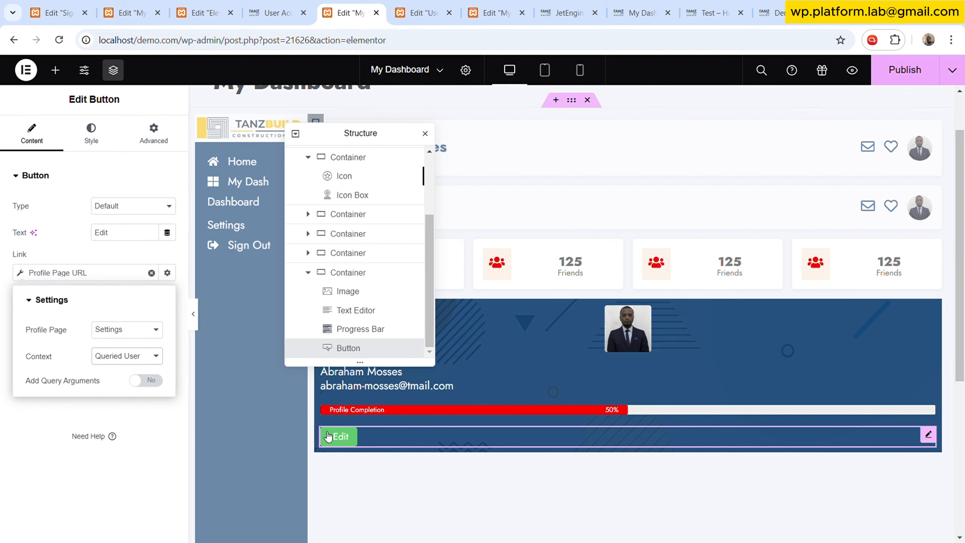
- Set the button's background colour to the Red global colour
left_click(91, 133)
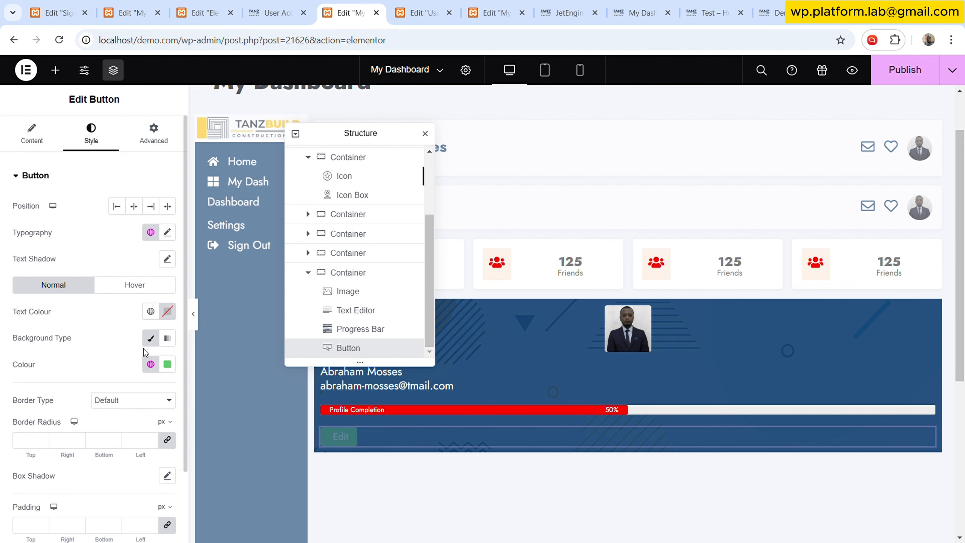
left_click(150, 363)
left_click(53, 217)
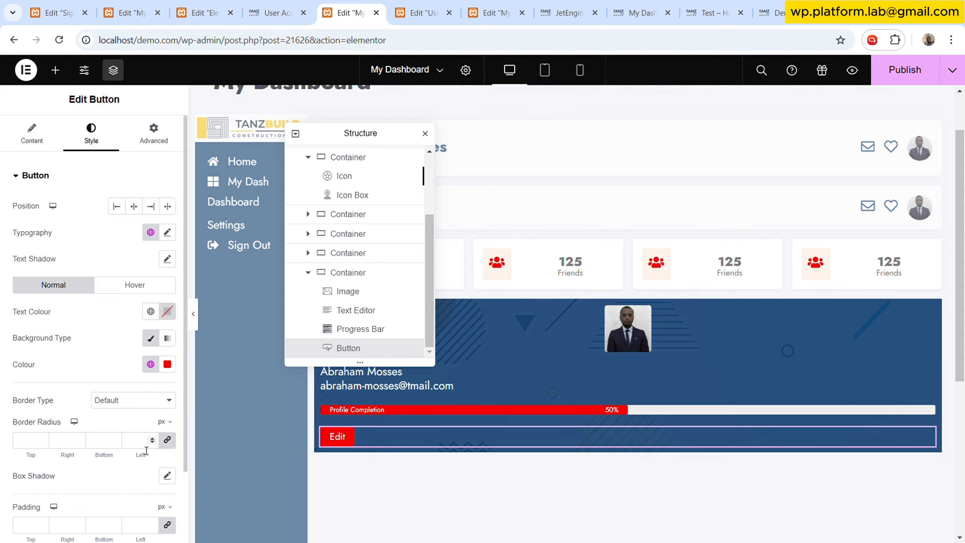
- Set the button's padding to 2.5 px top and bottom and 25 px left and right
scroll(119, 461, "down", 2)
left_click(139, 462)
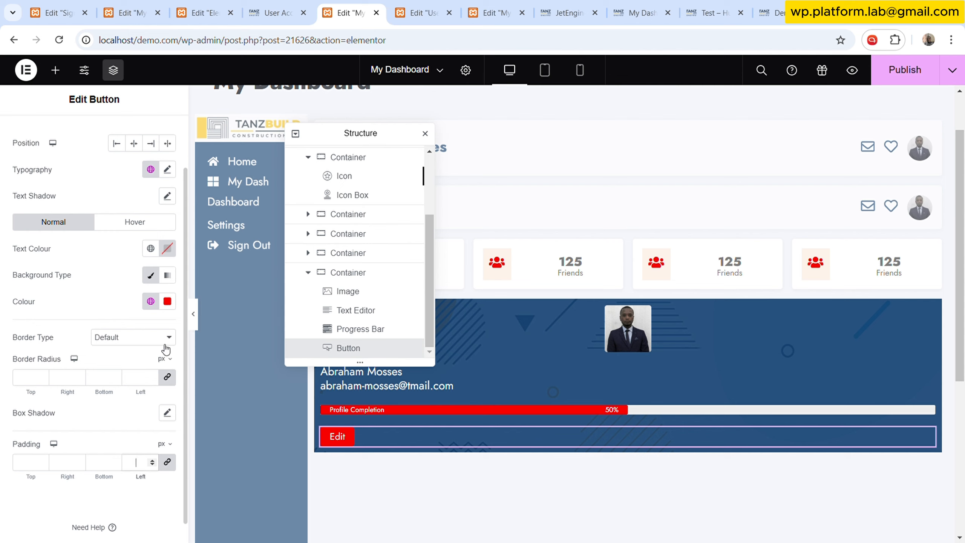
type("5")
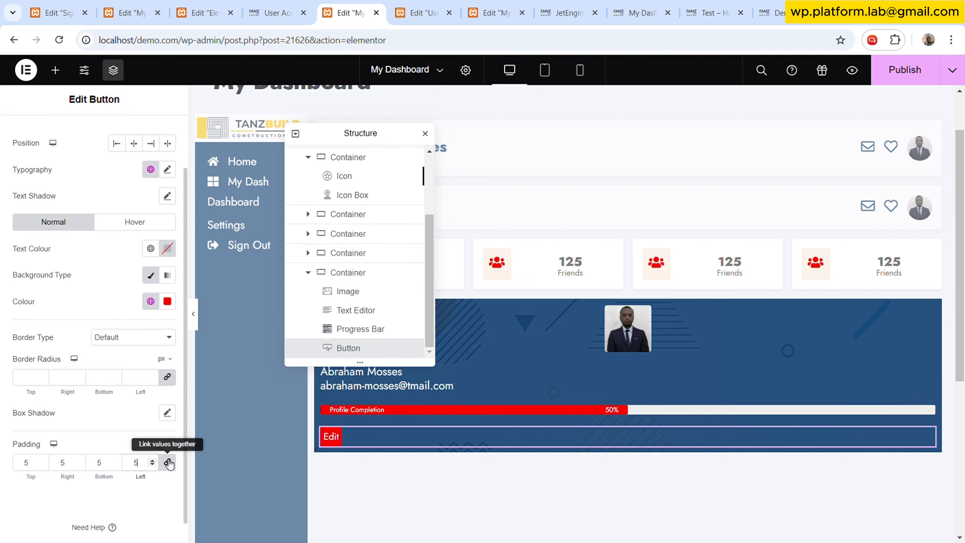
type("2")
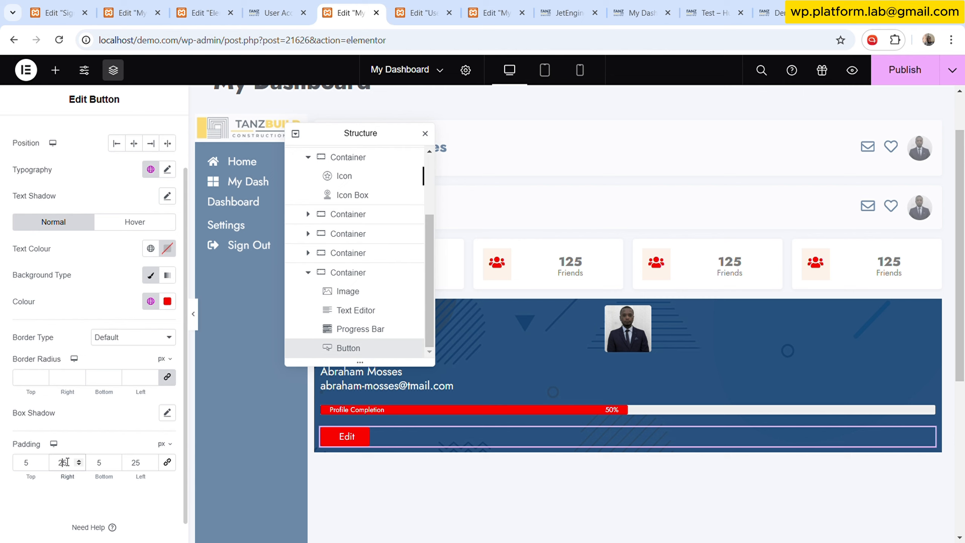
left_click(24, 463)
type("2")
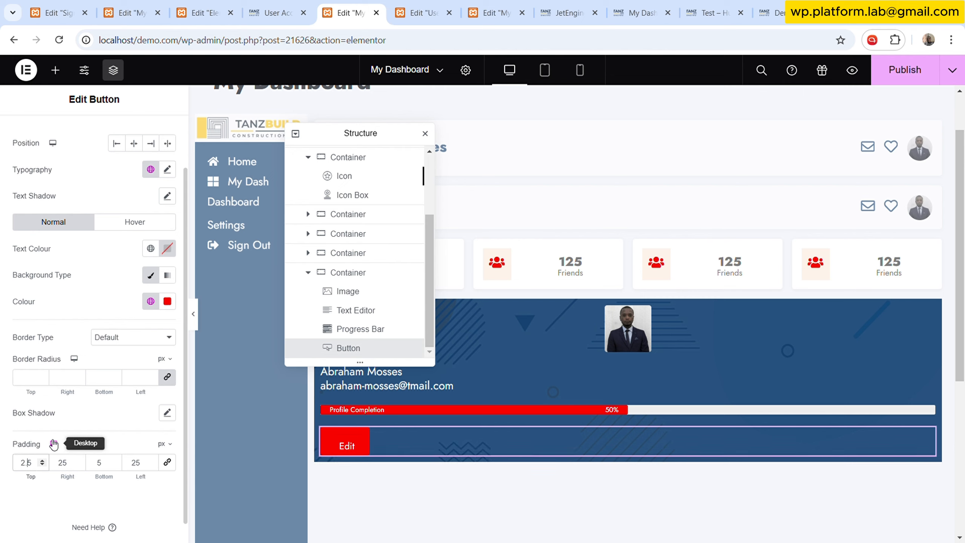
type(".")
left_click(107, 464)
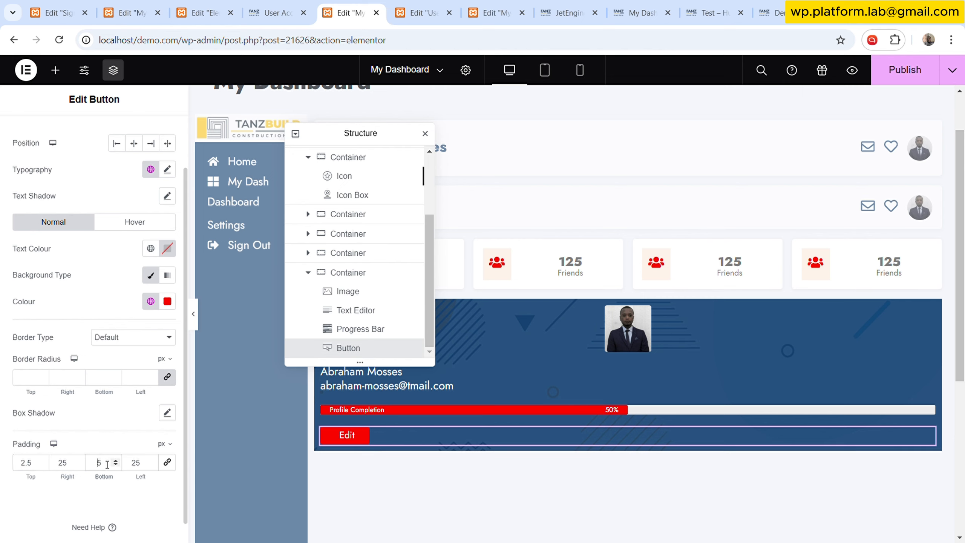
type("2.")
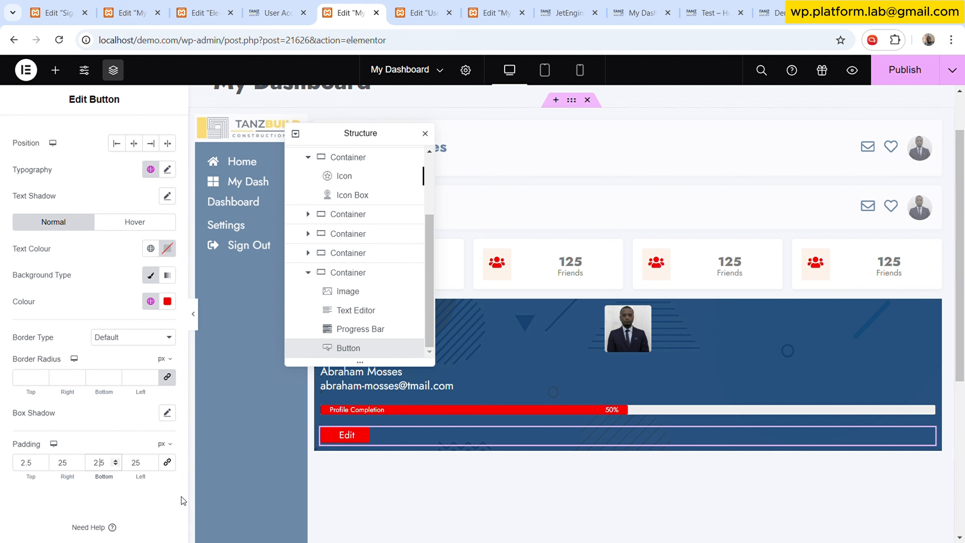
left_click(134, 144)
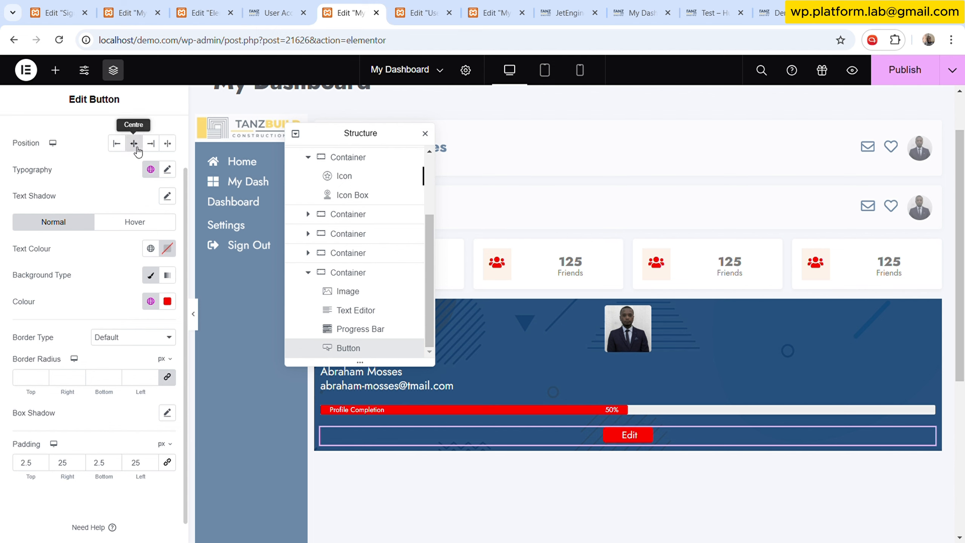
left_click(134, 144)
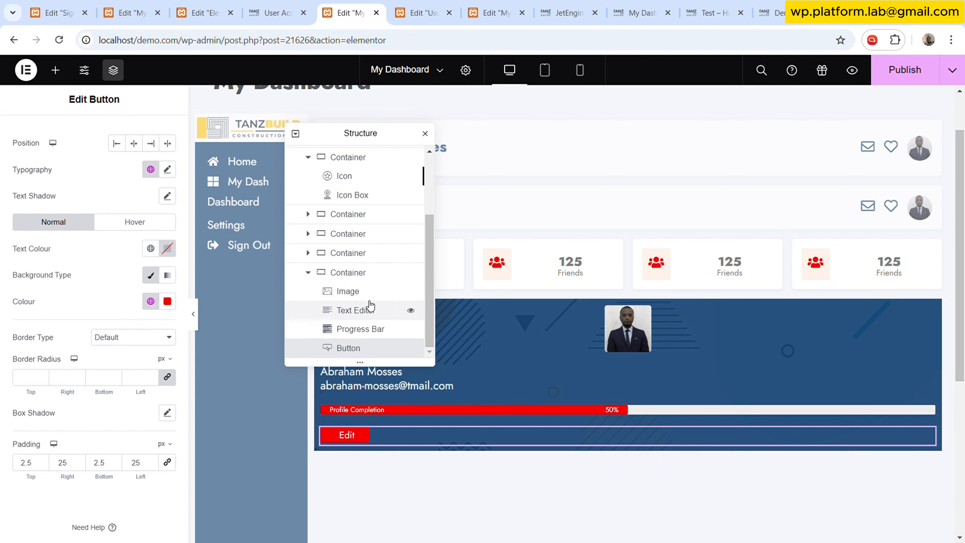
- Set the banner container's direction to row so its items sit horizontally
left_click(366, 282)
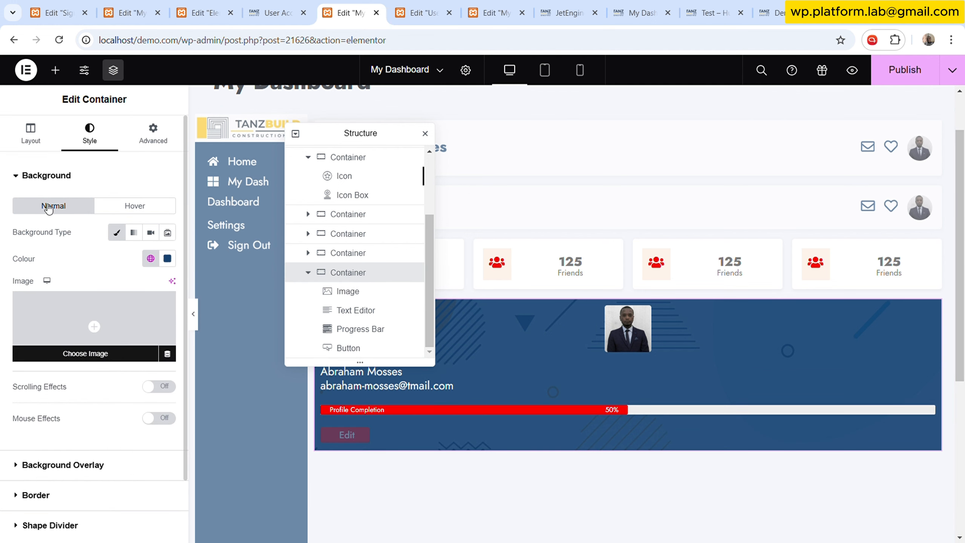
left_click(57, 131)
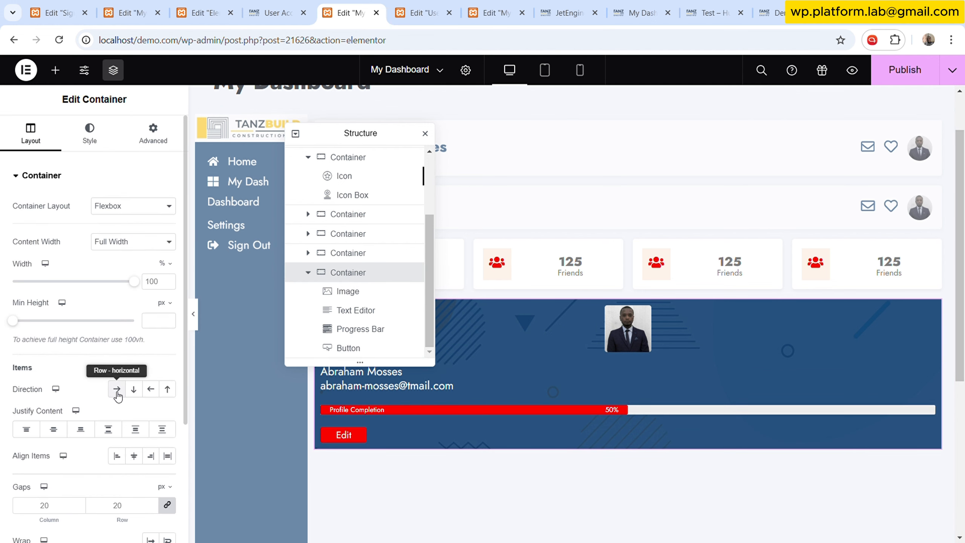
left_click(117, 391)
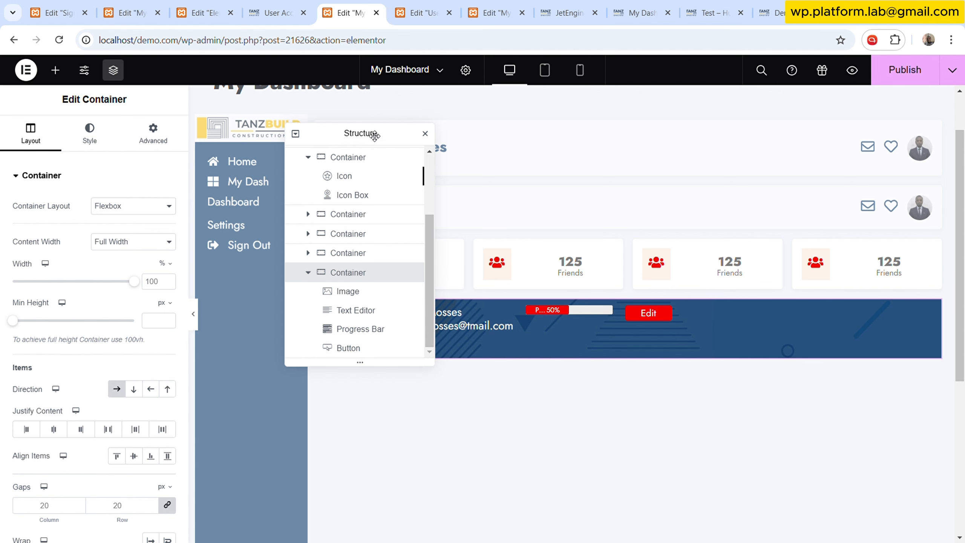
- Set the text editor's Align Self to centre within the banner container
left_click_drag(381, 134, 372, 88)
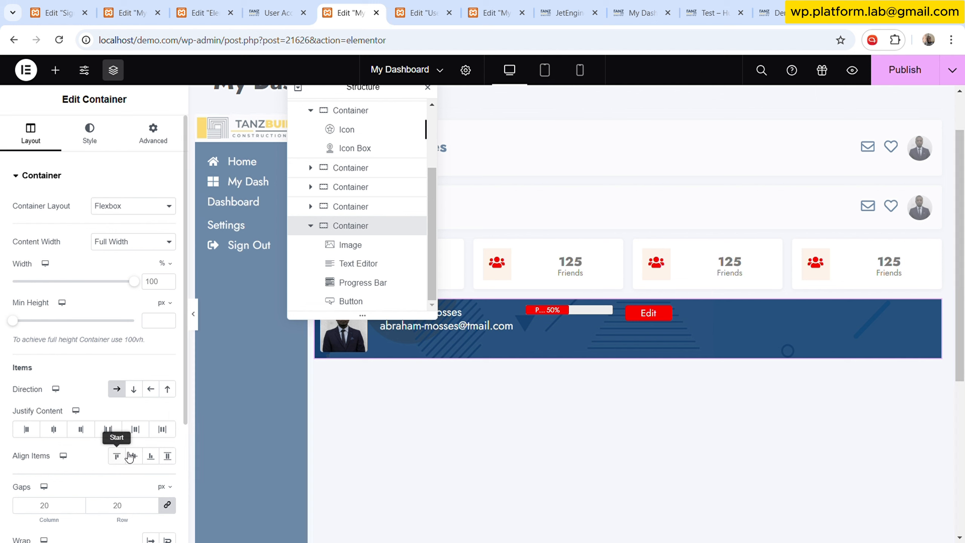
left_click(412, 244)
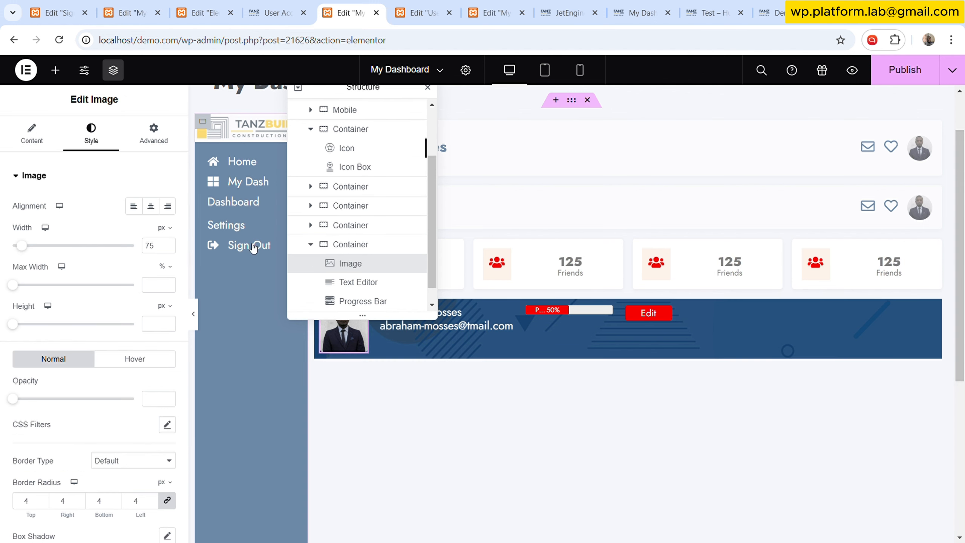
left_click(162, 133)
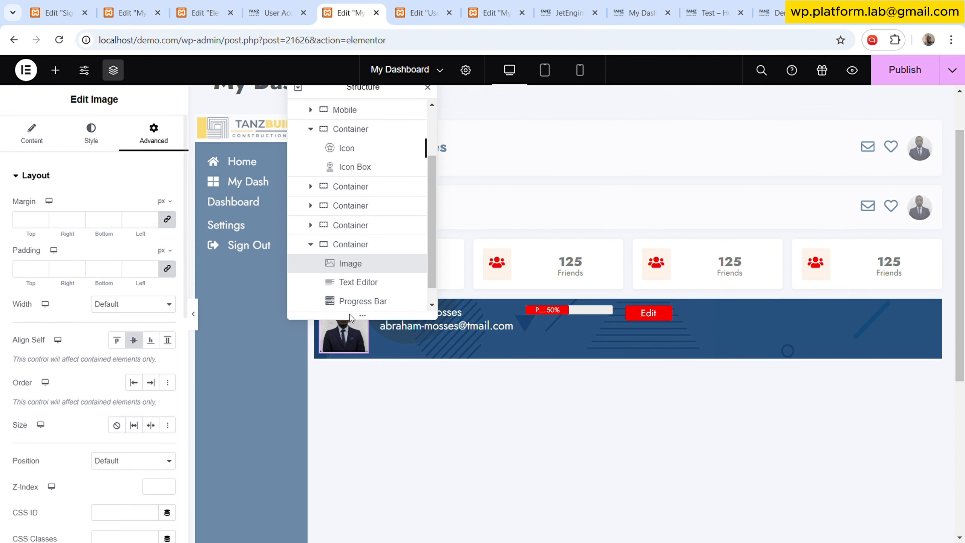
left_click(378, 281)
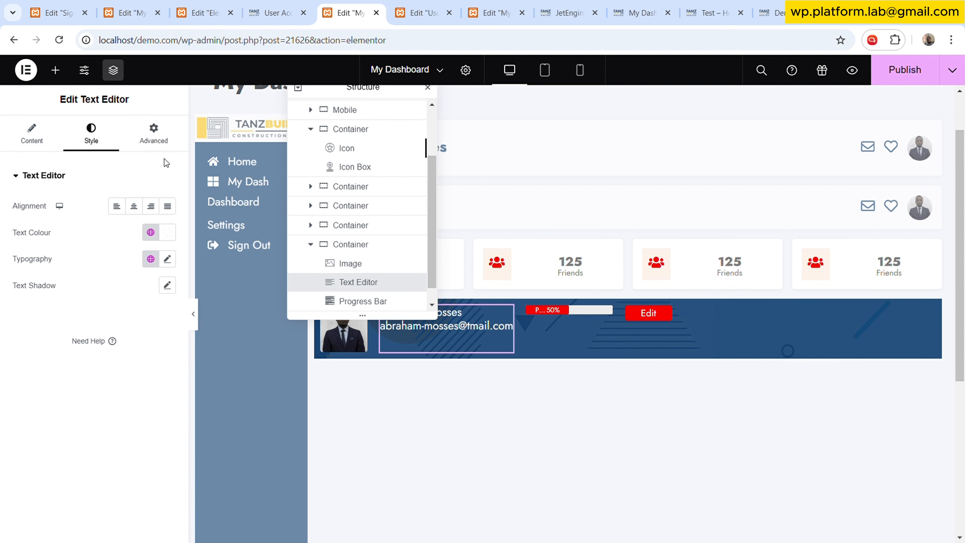
left_click(154, 134)
left_click(134, 340)
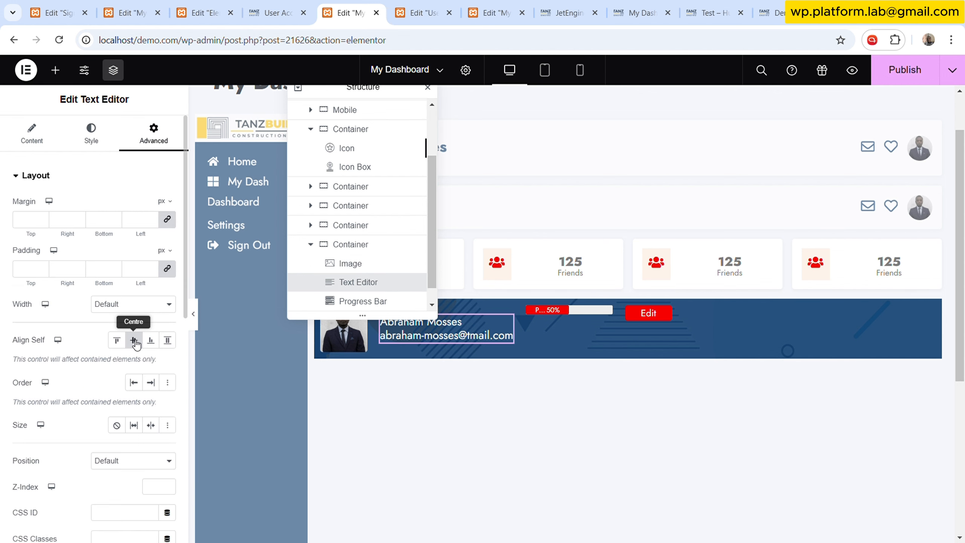
- Set the progress bar's Align Self to centre
left_click(605, 312)
left_click(154, 134)
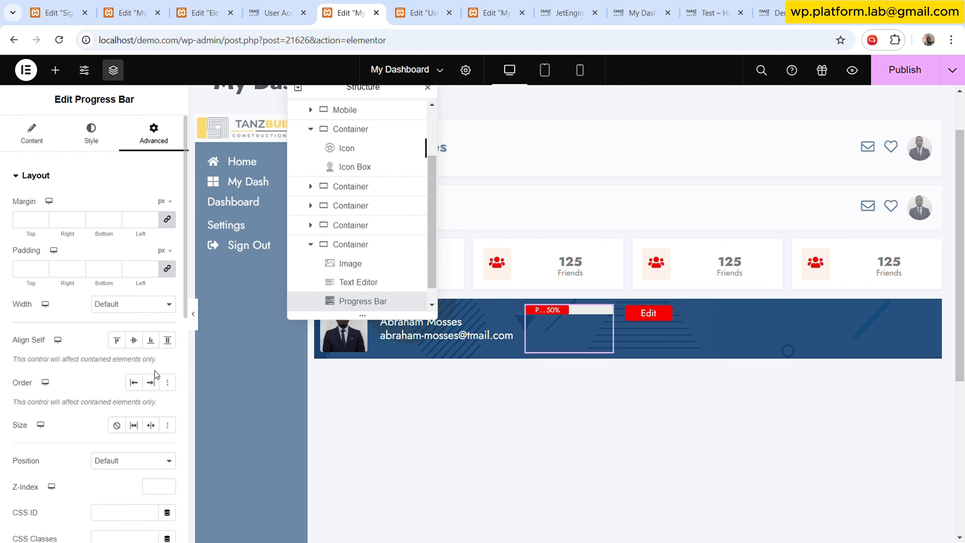
left_click(134, 340)
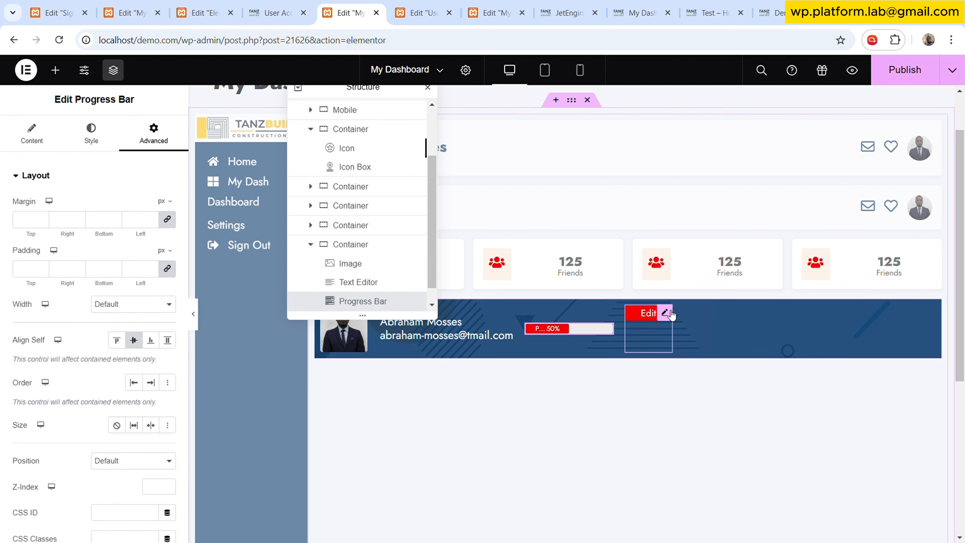
- Set the button's Align Self to centre
left_click(665, 312)
left_click(164, 139)
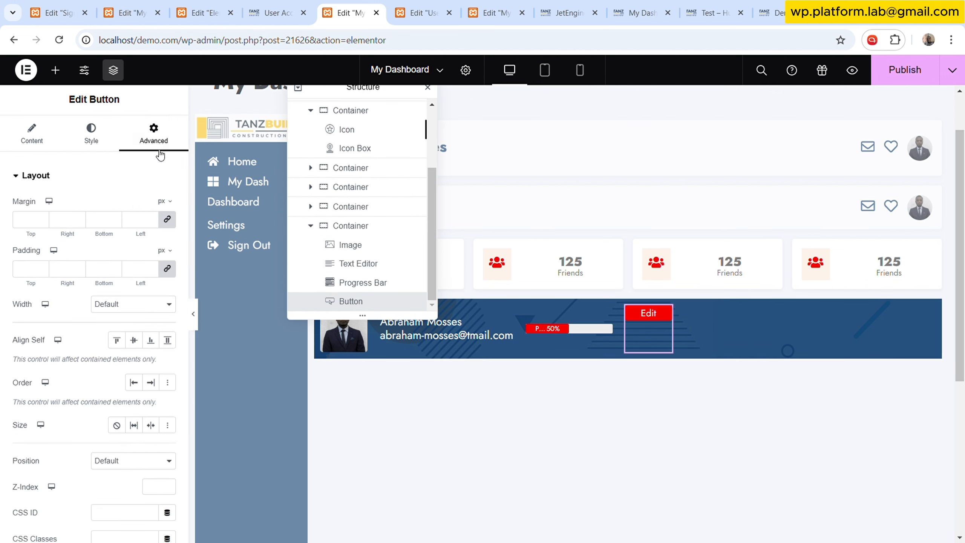
left_click(134, 340)
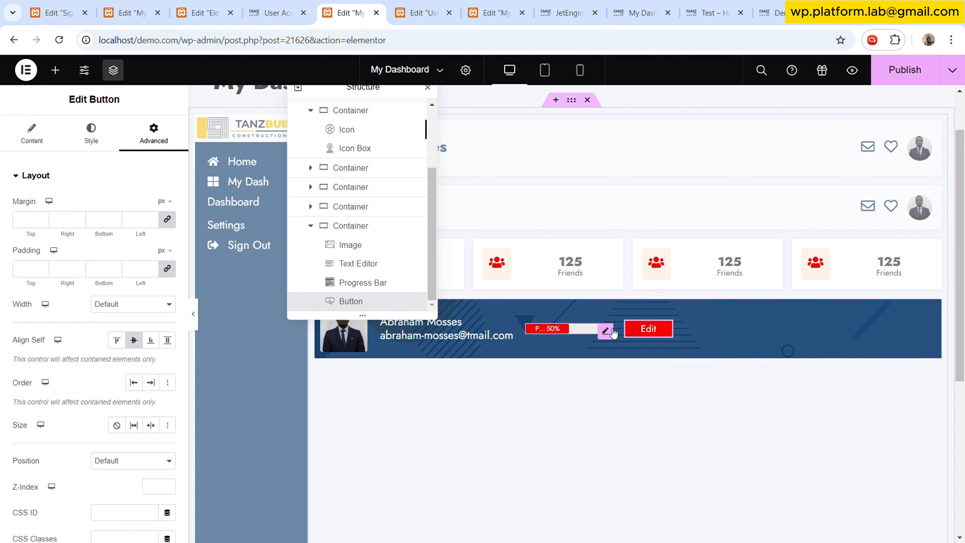
- Make the progress bar grow to fill the row and set its height to 13 px
left_click(606, 328)
left_click(134, 425)
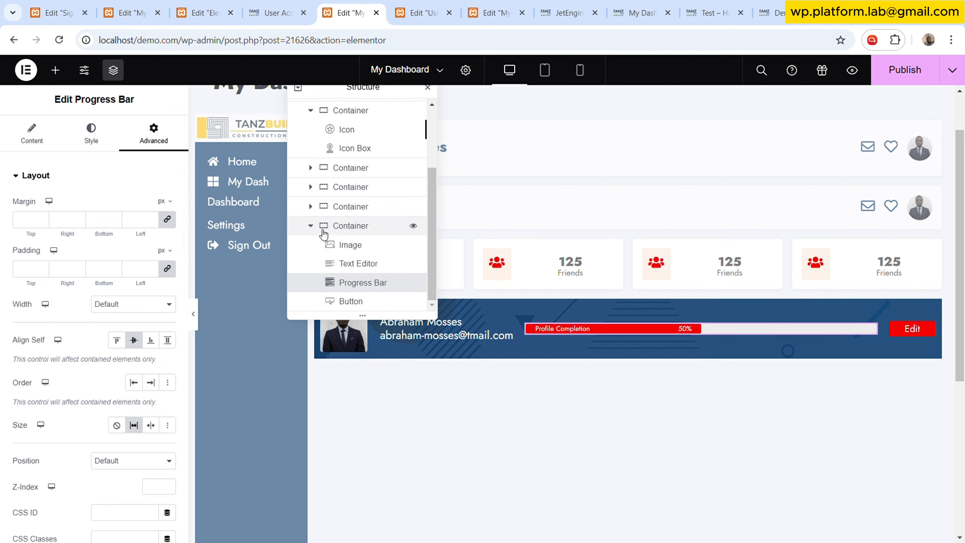
left_click(91, 133)
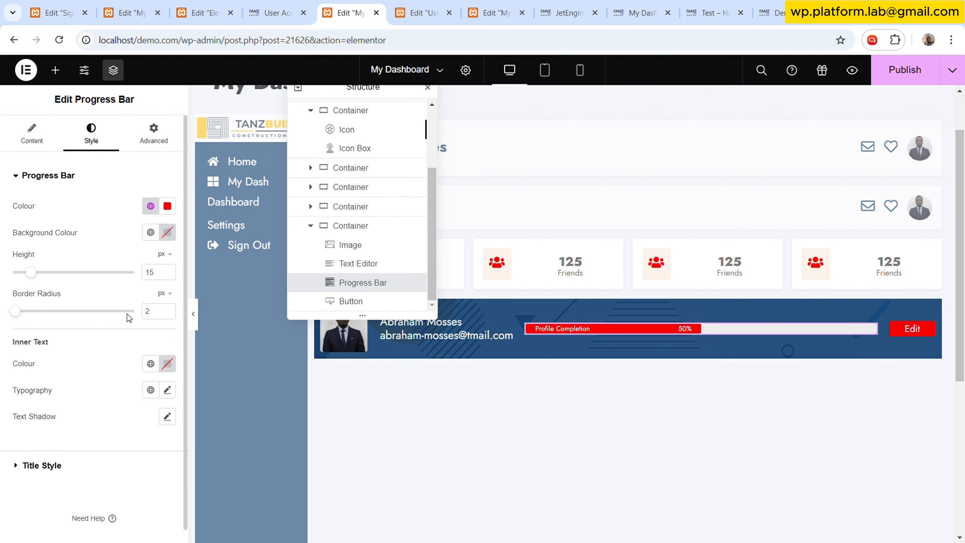
left_click(168, 275)
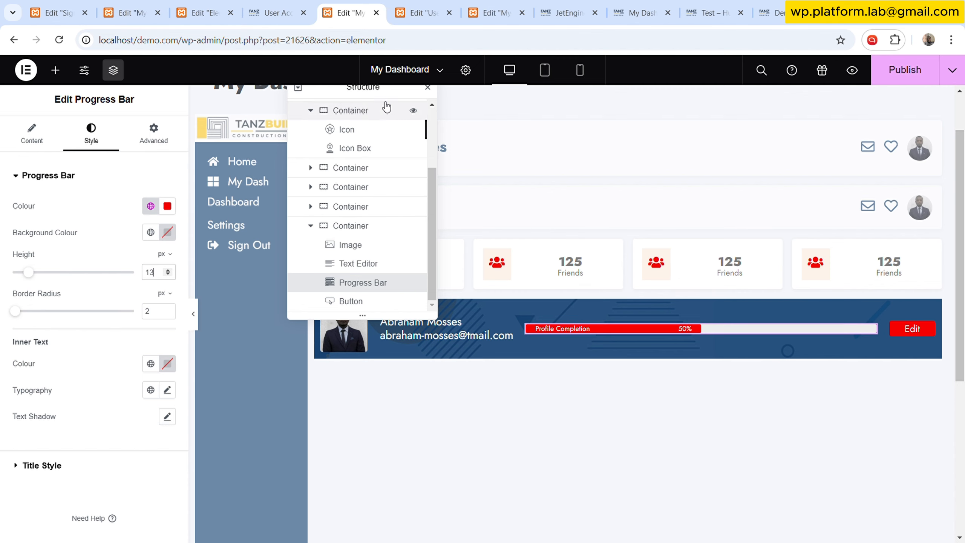
- Give the banner container a border radius of 4 px on all corners
left_click_drag(383, 90, 572, 316)
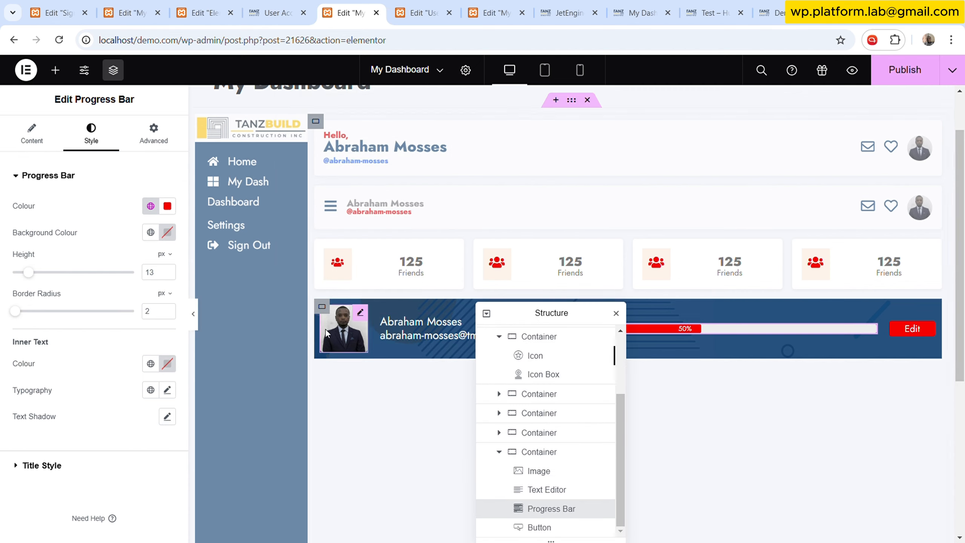
left_click(193, 314)
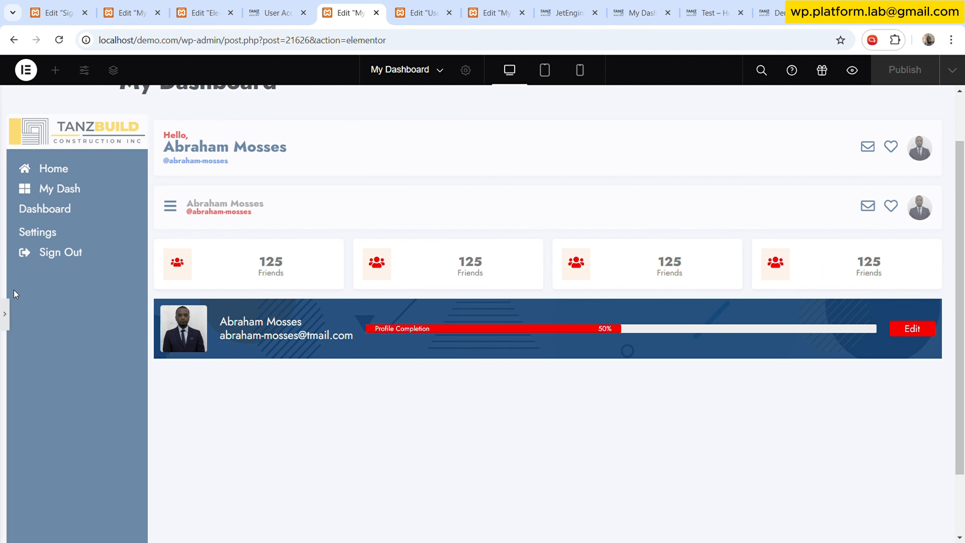
left_click(5, 315)
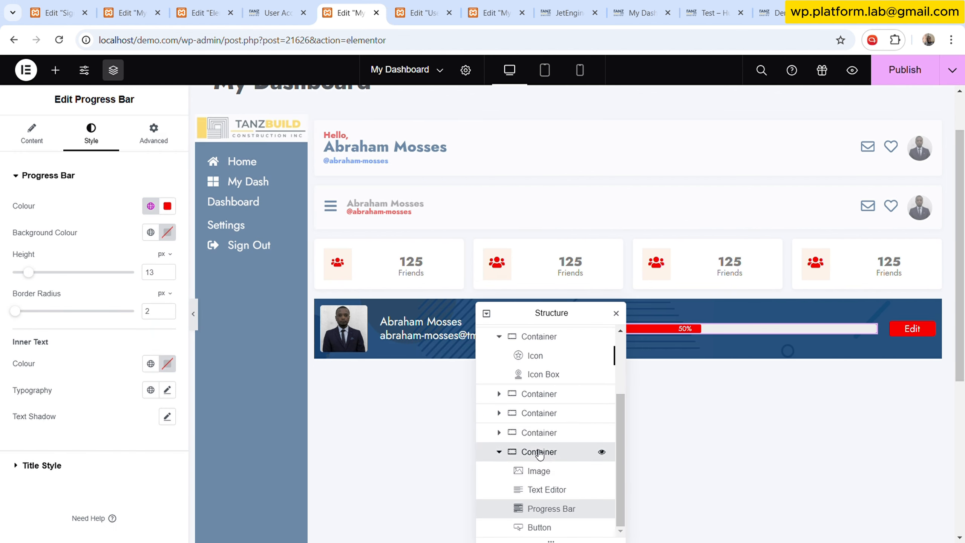
left_click(539, 451)
left_click(90, 131)
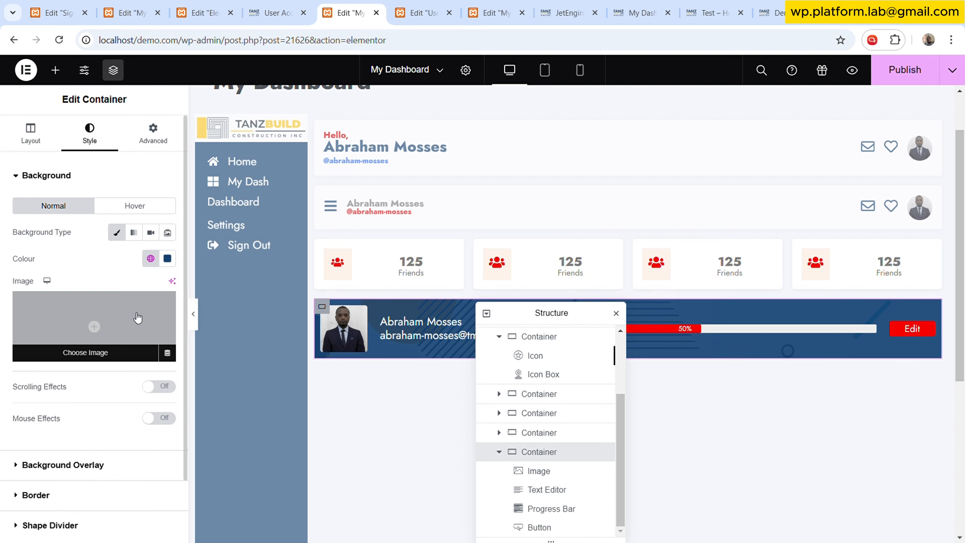
scroll(95, 437, "down", 2)
left_click(97, 426)
left_click(139, 336)
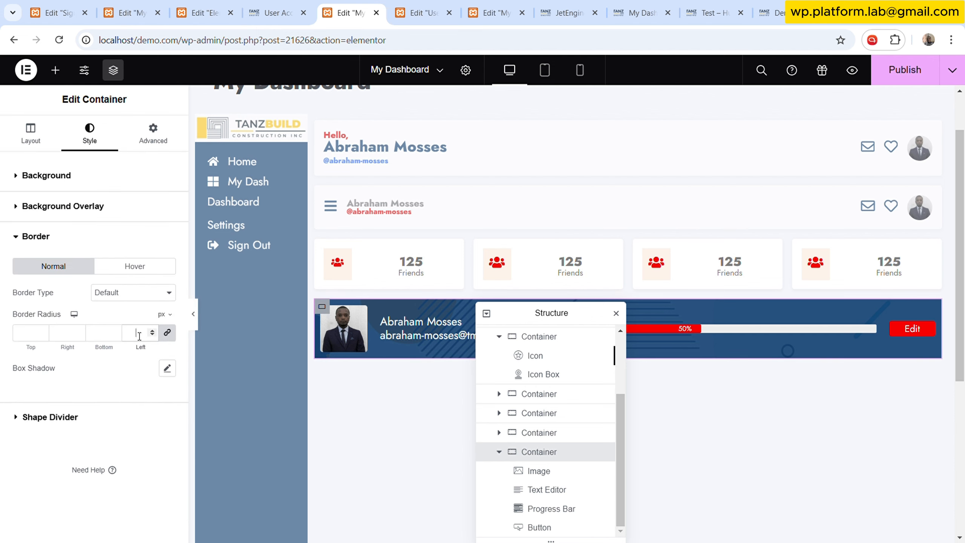
type("4")
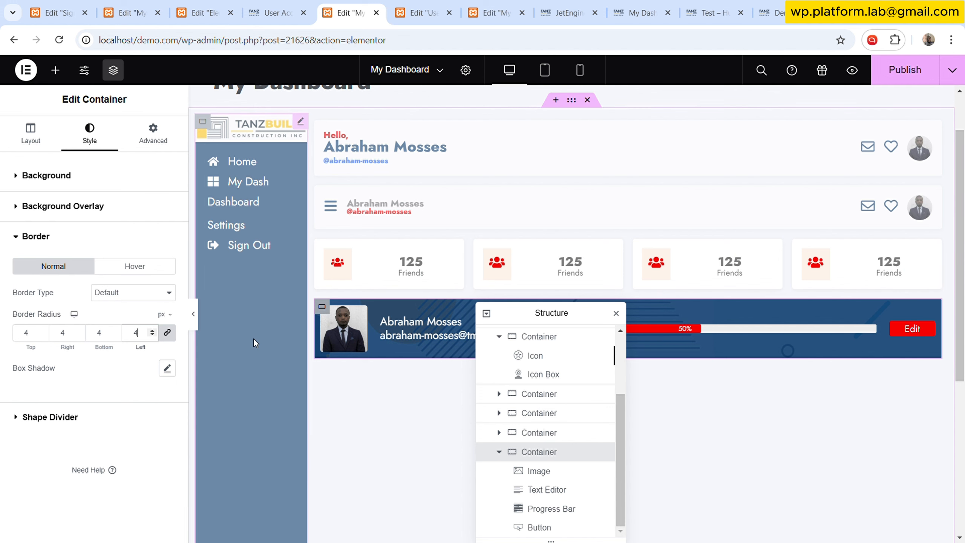
- Preview the layout and publish the My Dashboard template
left_click(197, 315)
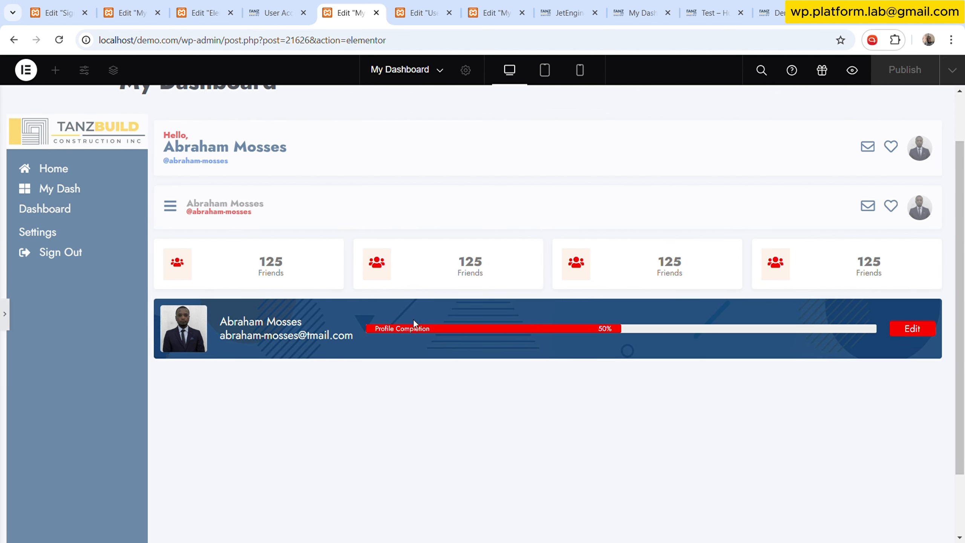
scroll(602, 324, "down", 3)
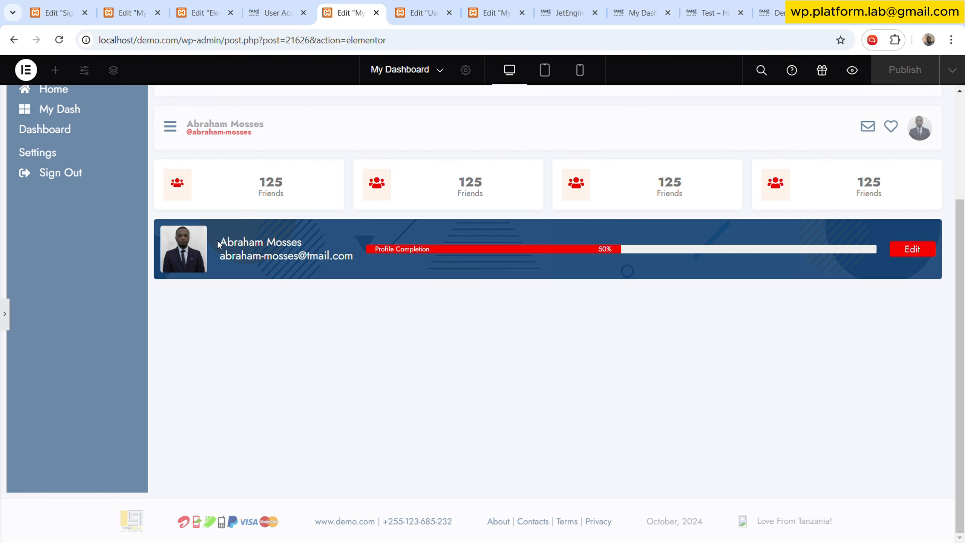
left_click(5, 313)
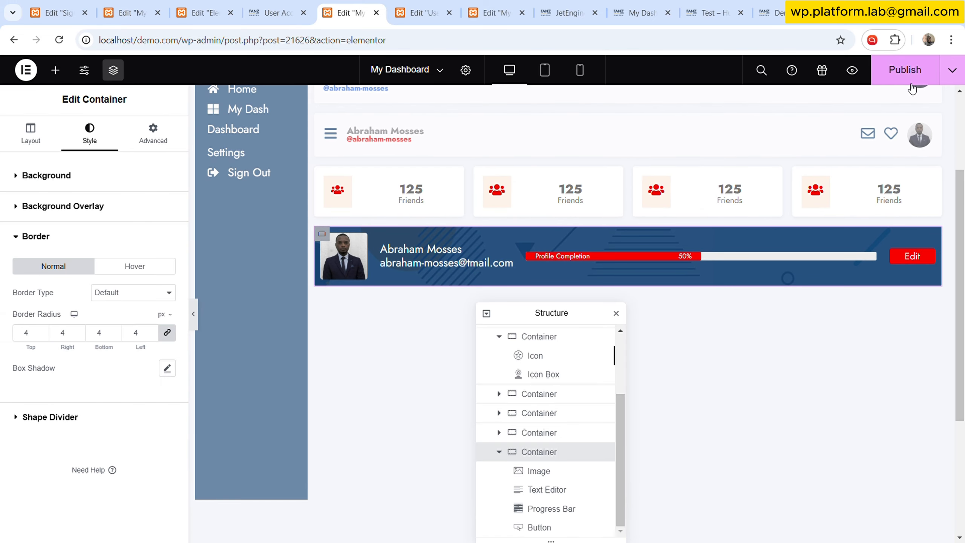
left_click(909, 72)
- Compare the published template against the live user account dashboard and the template preview page
left_click(272, 12)
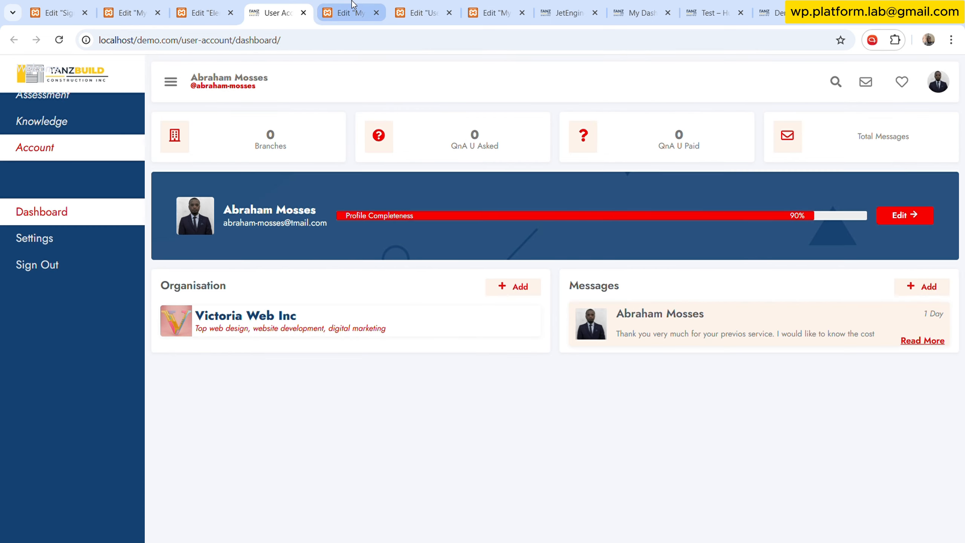
left_click(569, 5)
left_click(640, 13)
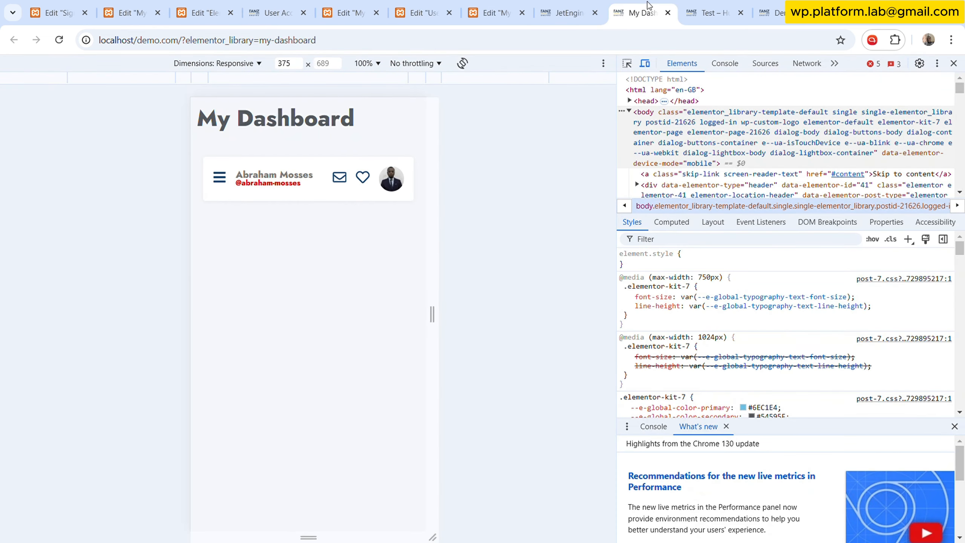
left_click(953, 63)
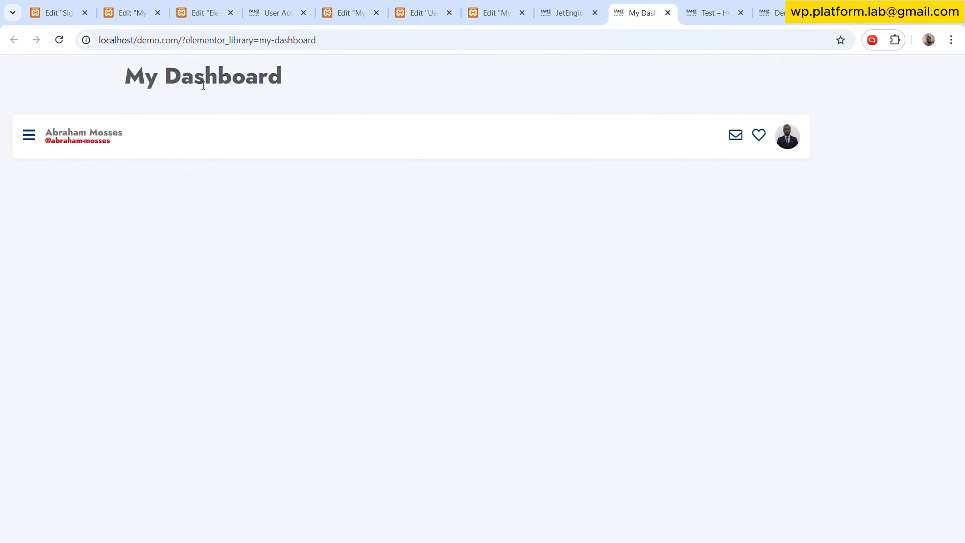
left_click(59, 39)
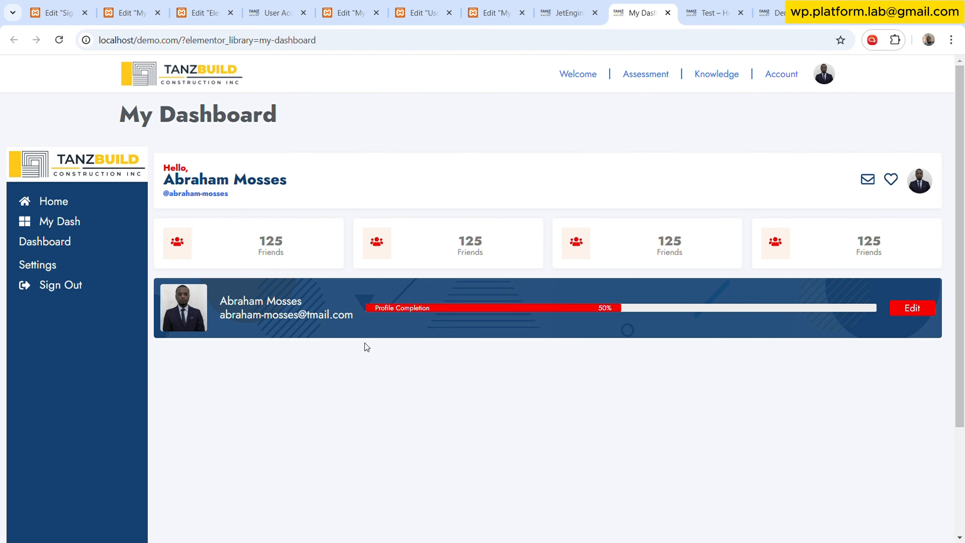
scroll(362, 343, "down", 3)
scroll(364, 349, "up", 3)
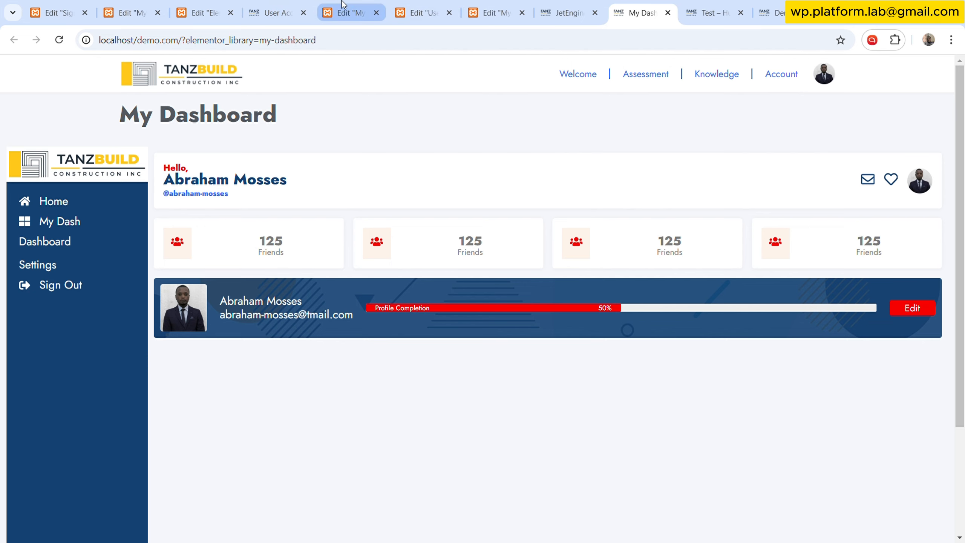
left_click(343, 12)
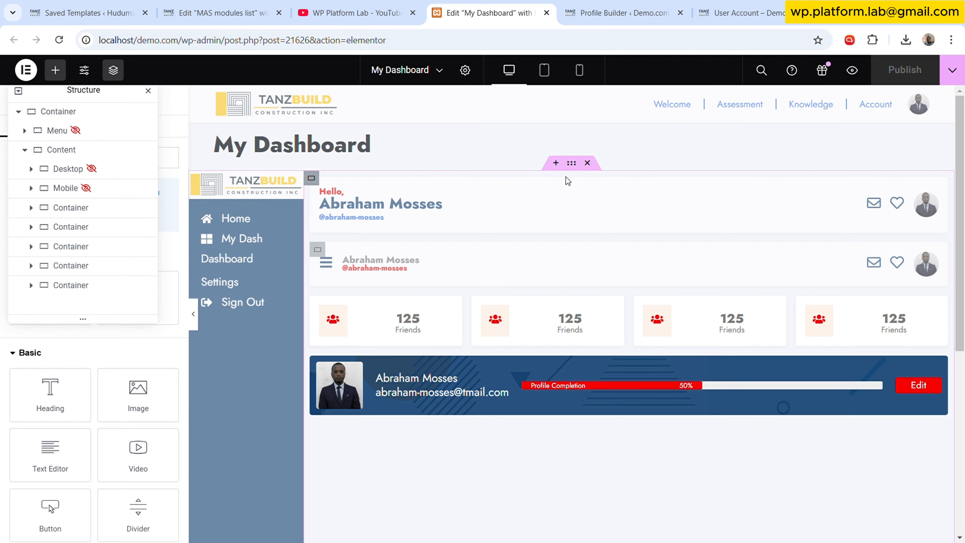
- Review the Profile Builder dashboard page, the user meta boxes and the current user's profile fields
left_click(595, 20)
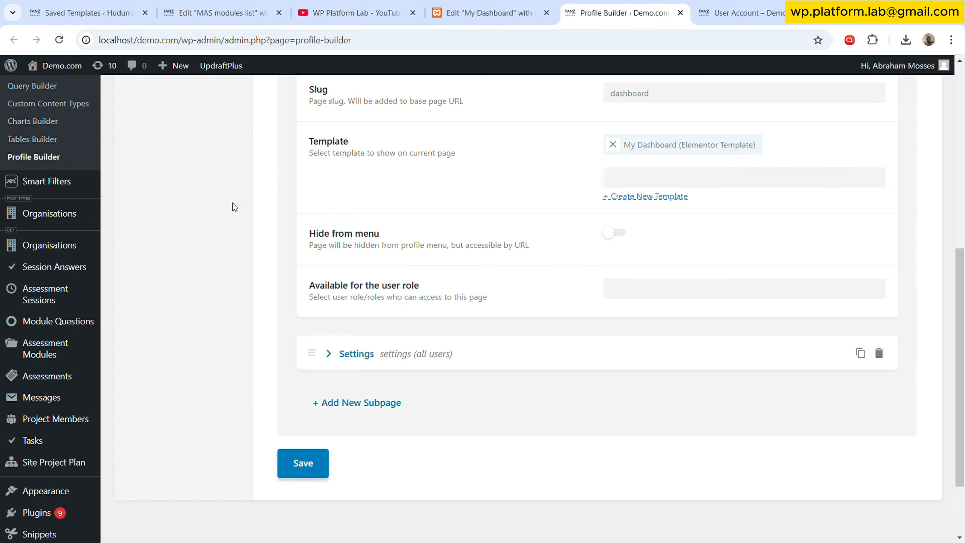
scroll(233, 206, "up", 10)
scroll(81, 323, "down", 5)
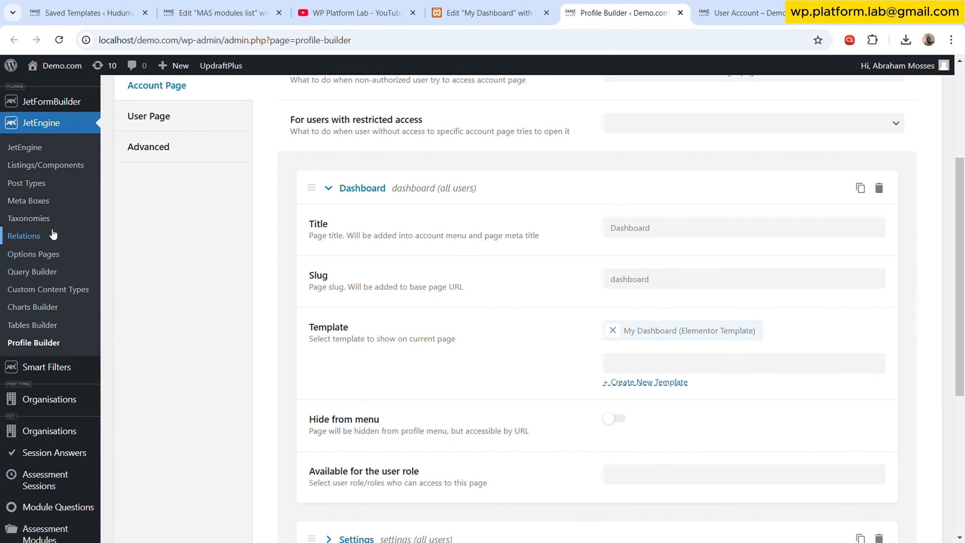
left_click(28, 200, "ctrl")
left_click(623, 10)
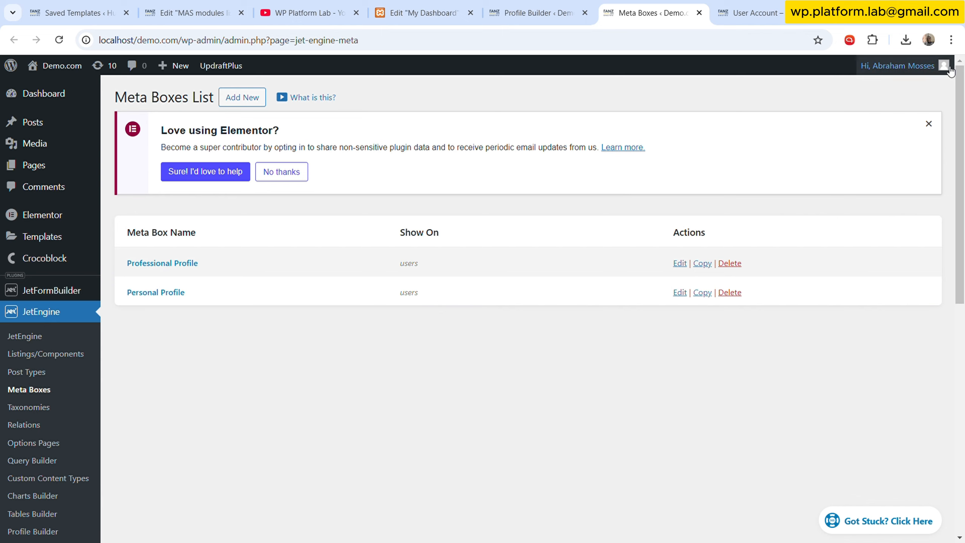
mouse_move(904, 65)
left_click(898, 122)
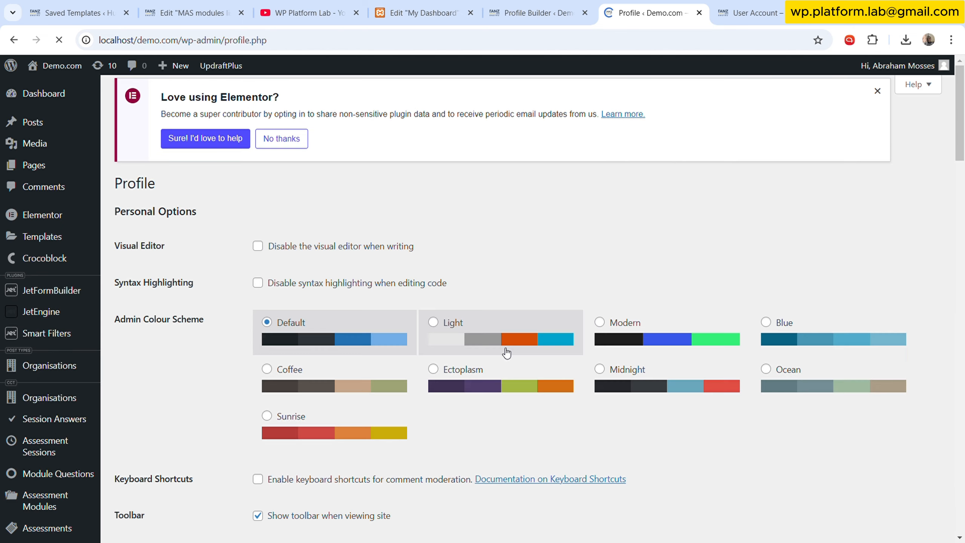
left_click_drag(960, 150, 962, 509)
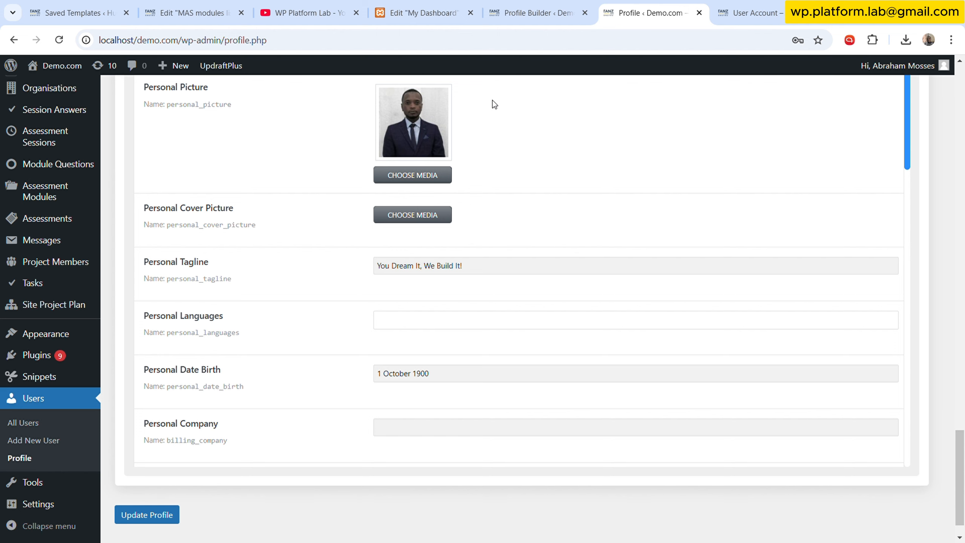
- Start a new JetEngine query named Cur User: Profile Completion
left_click(566, 8)
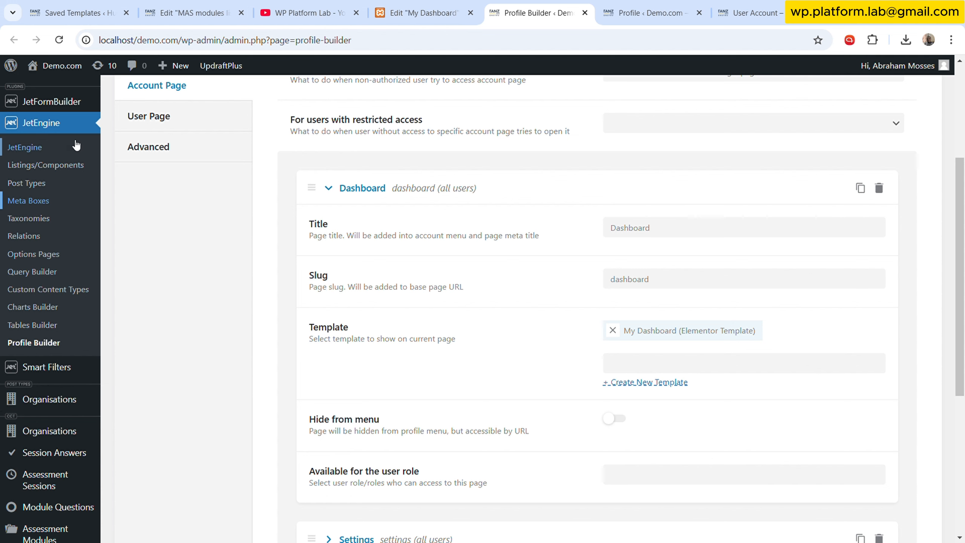
left_click(54, 273)
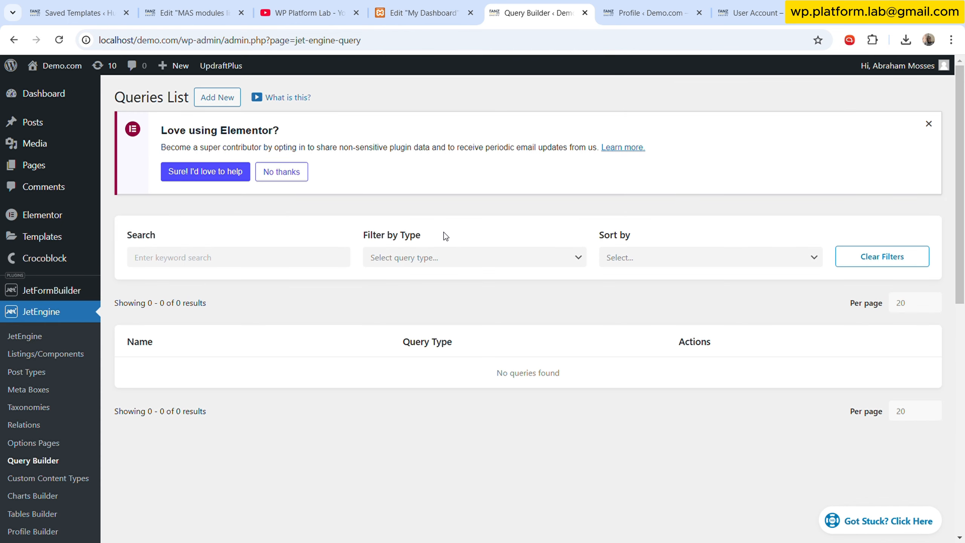
left_click(216, 97)
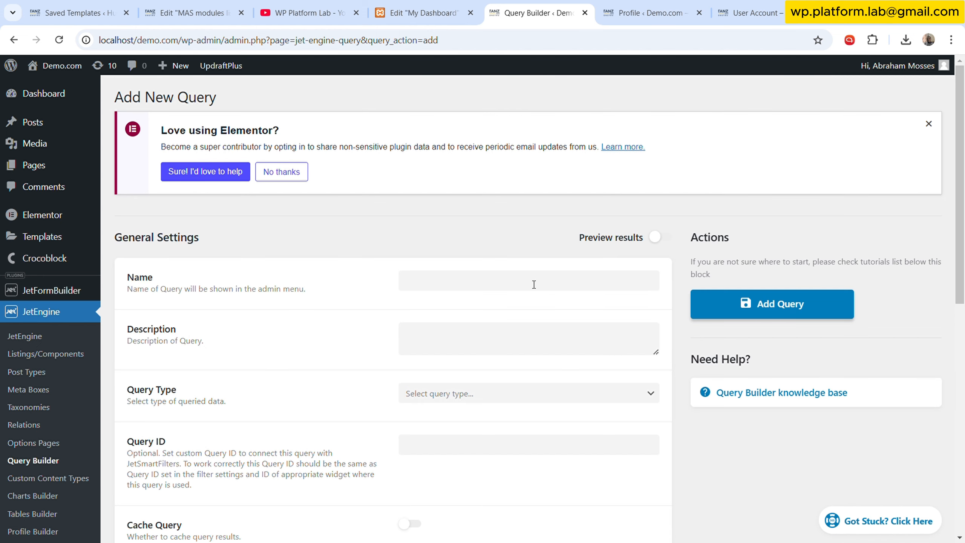
left_click(511, 280)
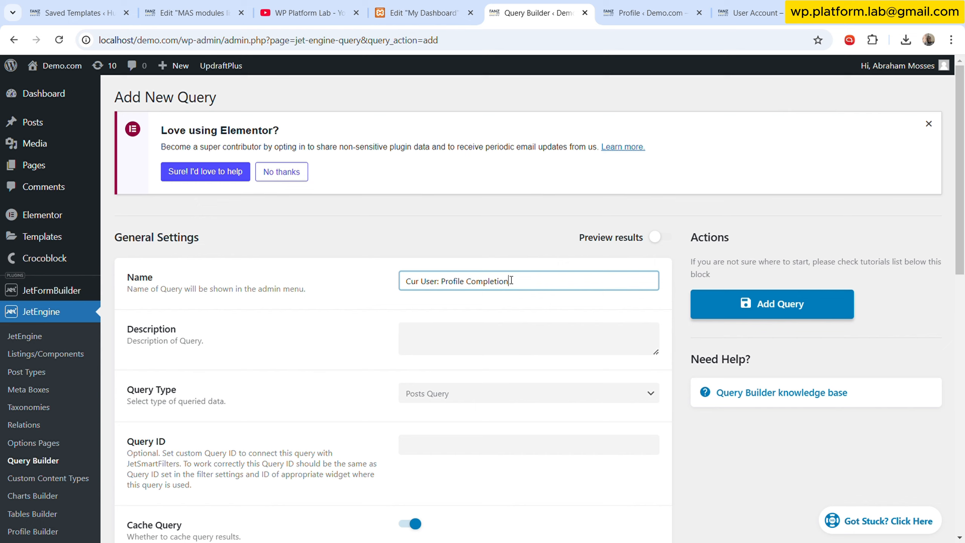
- Set the query type to Custom SQL Query and choose the usermeta table
scroll(387, 321, "down", 3)
left_click(458, 268)
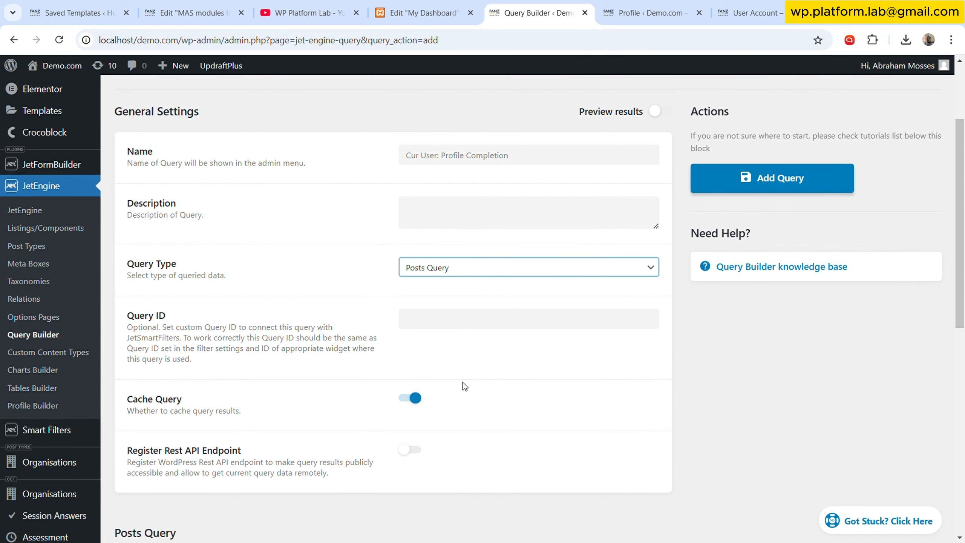
left_click(473, 372)
scroll(432, 293, "down", 8)
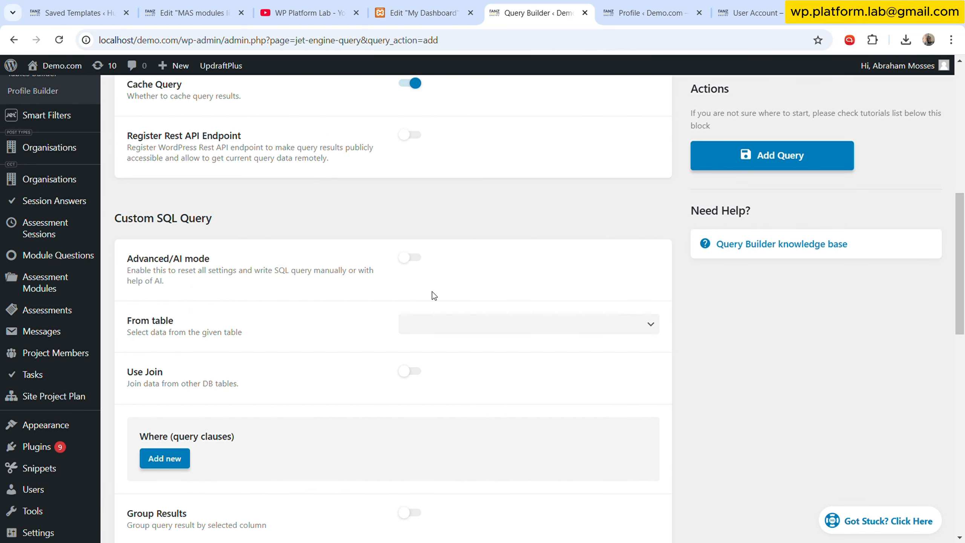
scroll(432, 291, "down", 2)
key("u")
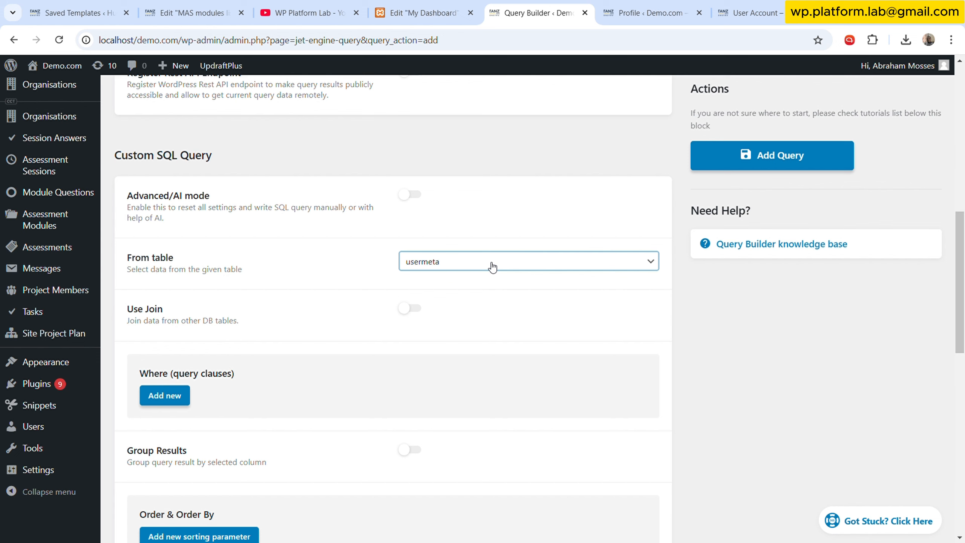
- Add a where clause: user_id Equal (=) the Current user ID, with Numeric data type
scroll(453, 274, "down", 3)
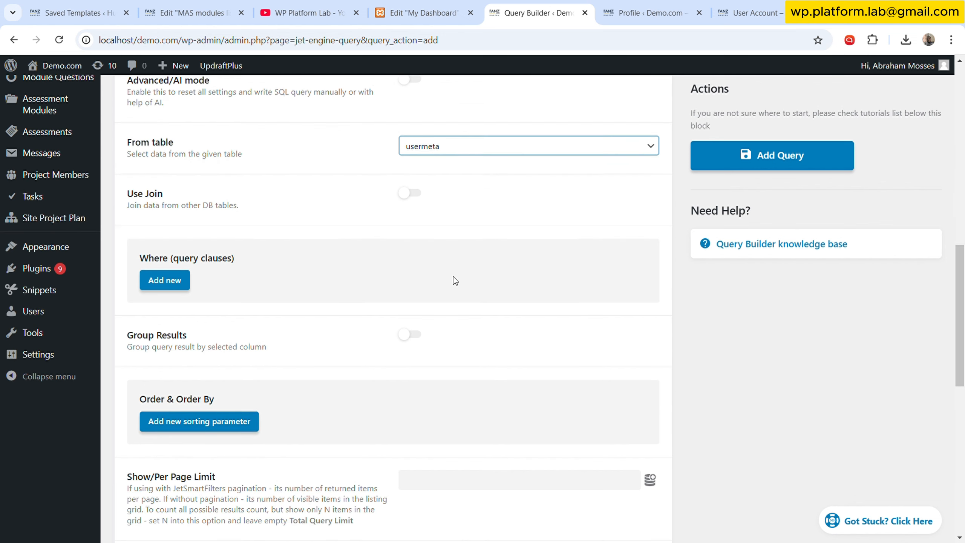
left_click(180, 271)
scroll(506, 263, "down", 1)
left_click(507, 261)
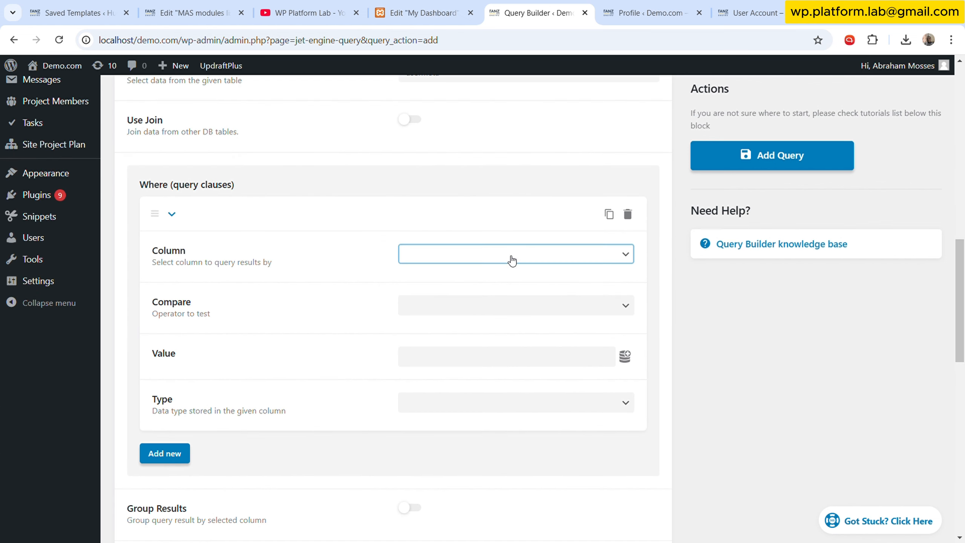
left_click(499, 286)
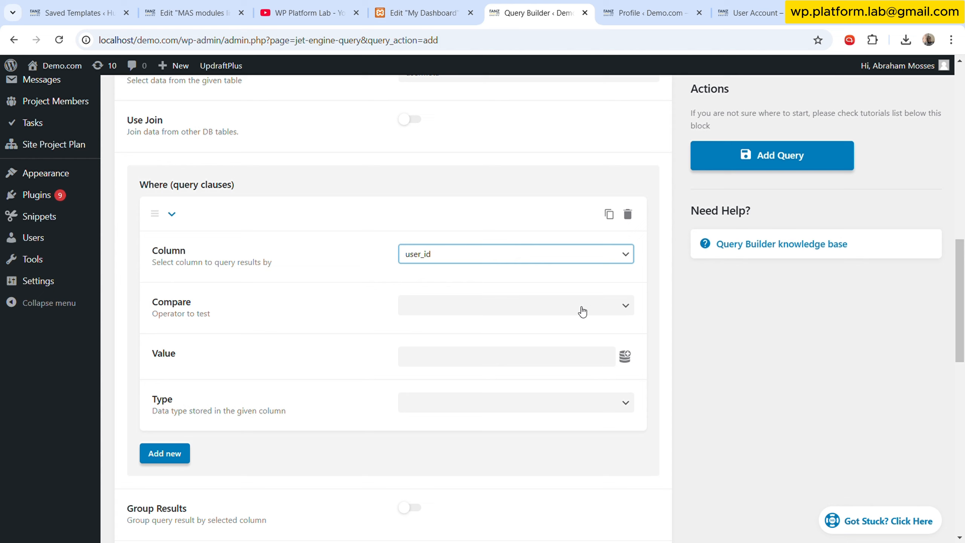
left_click(625, 308)
left_click(456, 55)
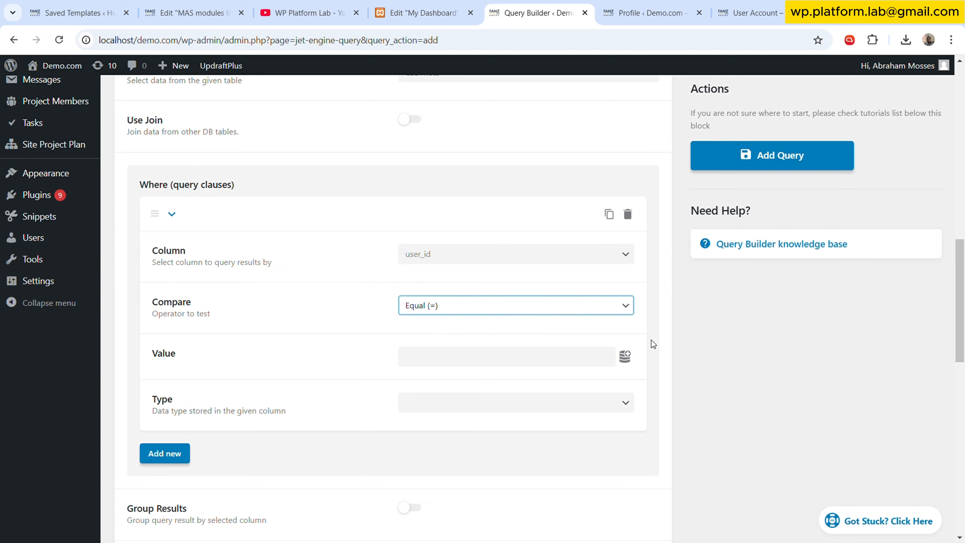
left_click(625, 356)
scroll(473, 471, "down", 2)
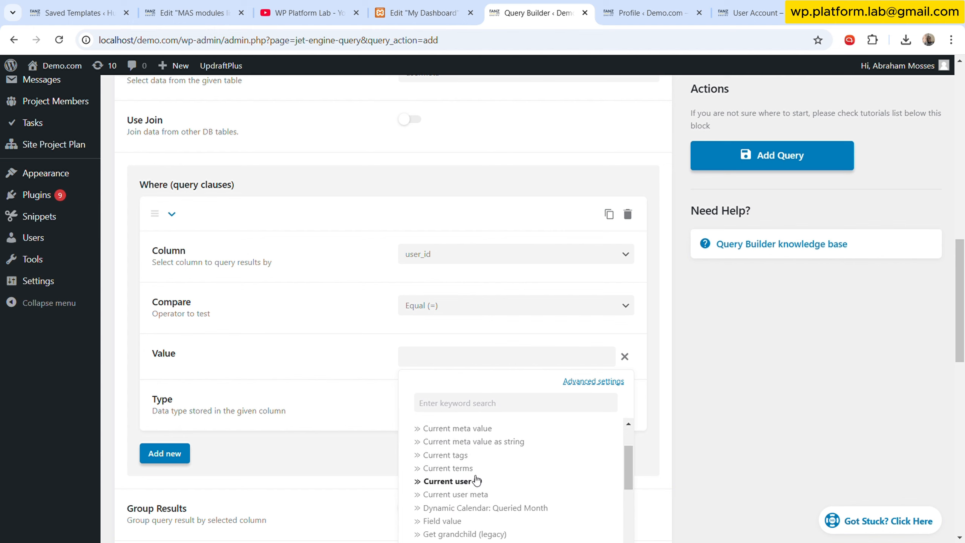
left_click(477, 481)
left_click(493, 411)
left_click(420, 292)
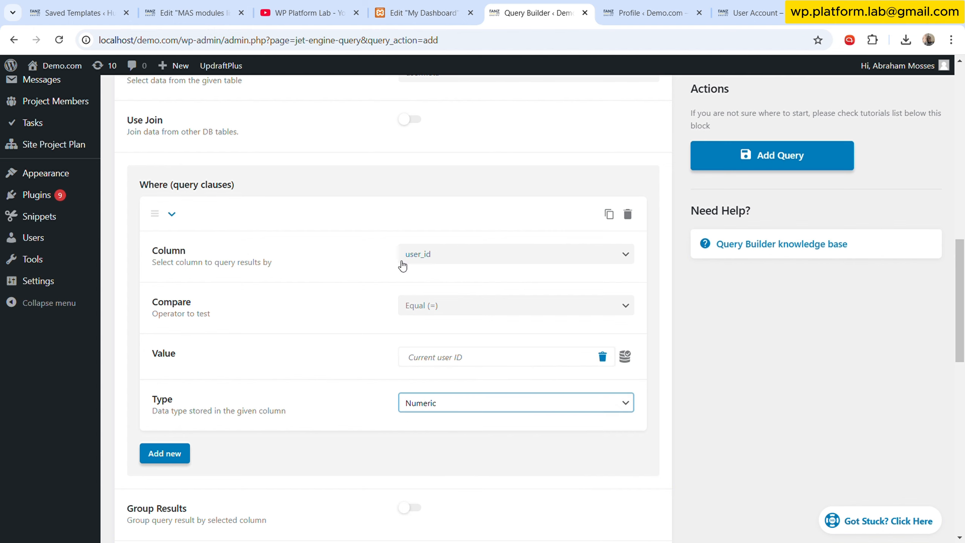
- Collapse the first where clause and add a second clause with column meta_key and compare In the list
left_click(172, 214)
left_click(178, 252)
scroll(411, 259, "down", 2)
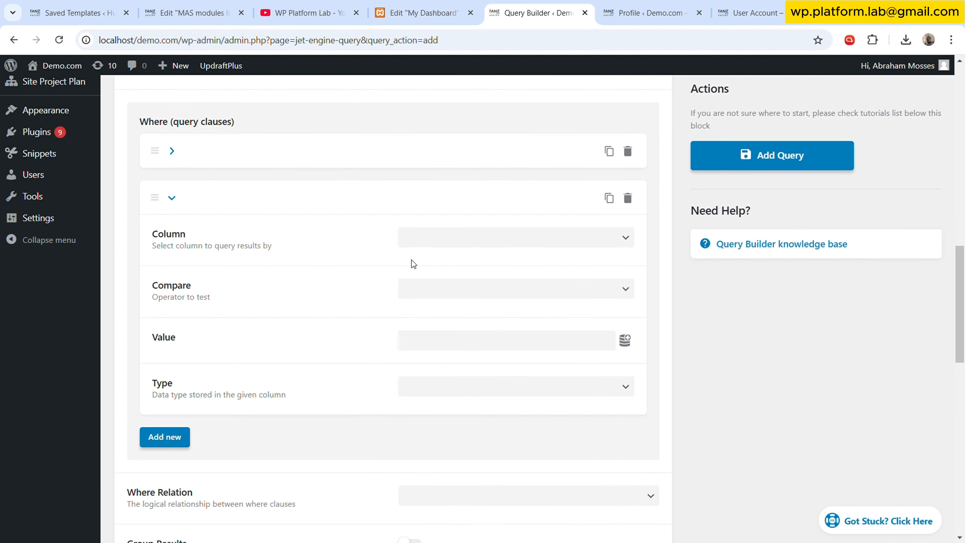
left_click(514, 237)
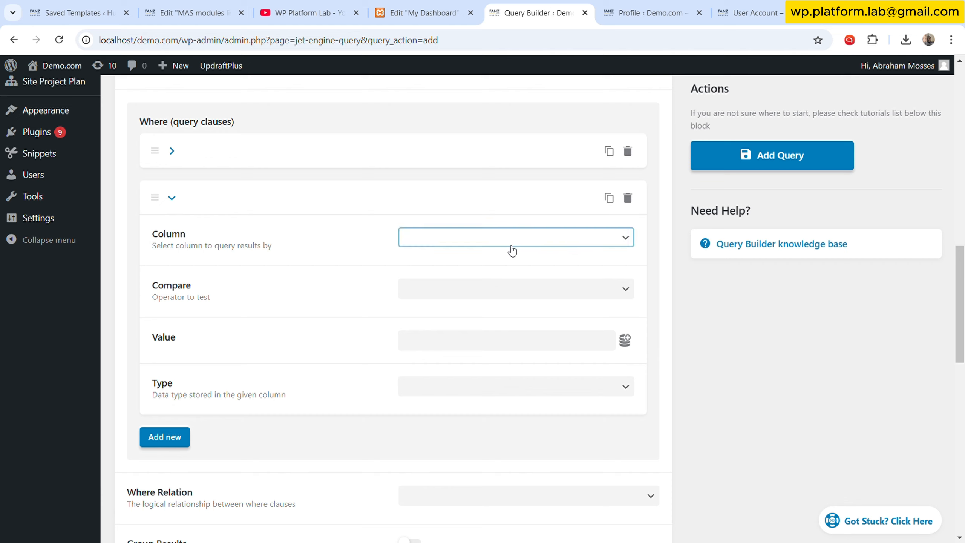
left_click(499, 278)
left_click(510, 288)
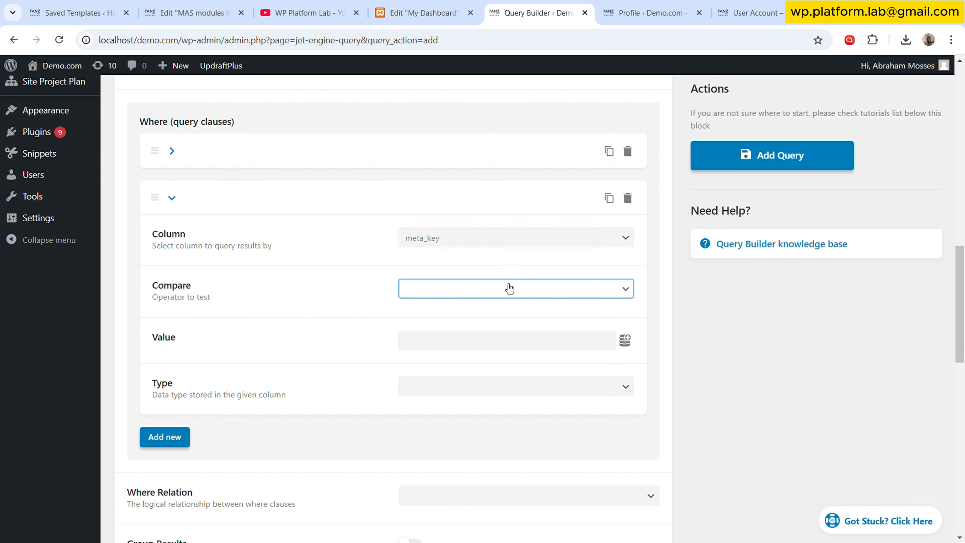
left_click(488, 160)
left_click(375, 285)
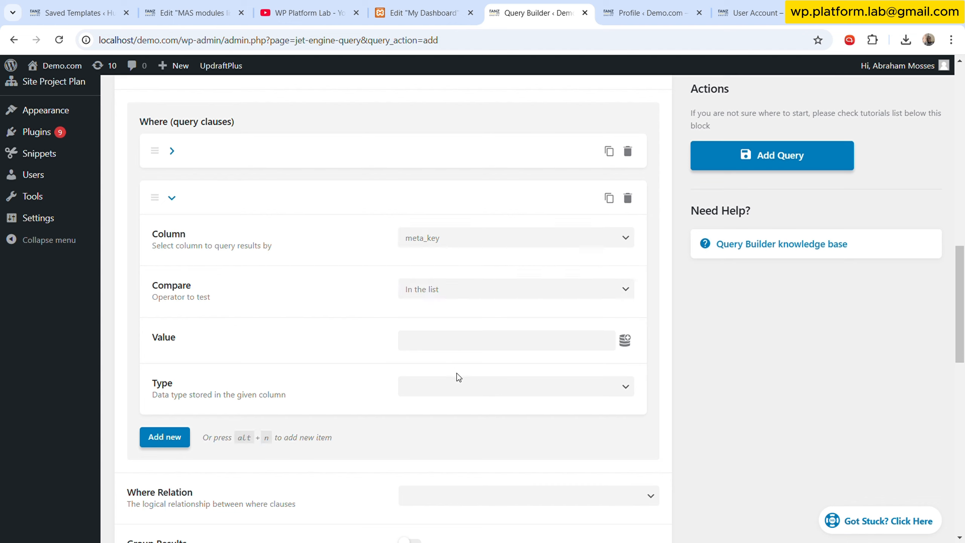
- Copy the personal_picture and personal_tagline field names from the profile page into the clause value, comma-separated
left_click(646, 9)
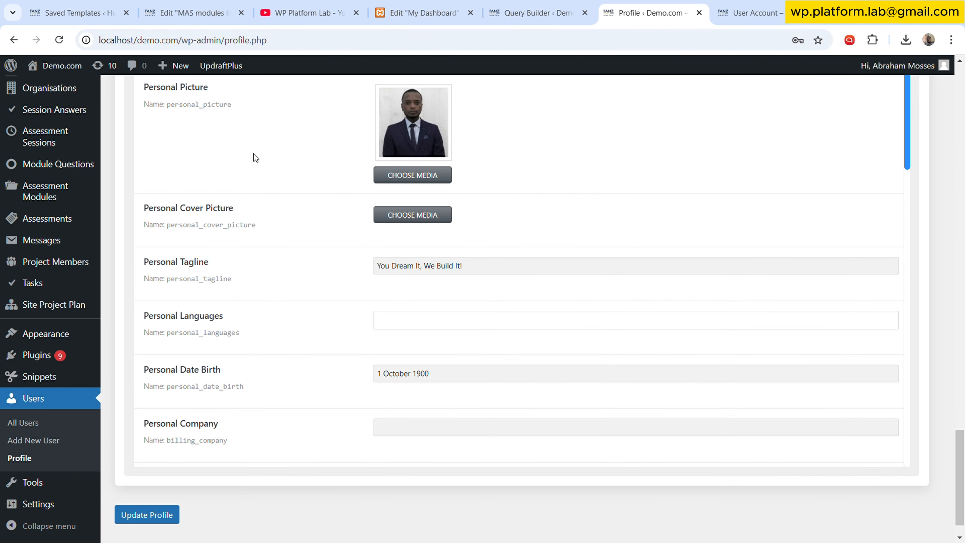
scroll(254, 160, "up", 2)
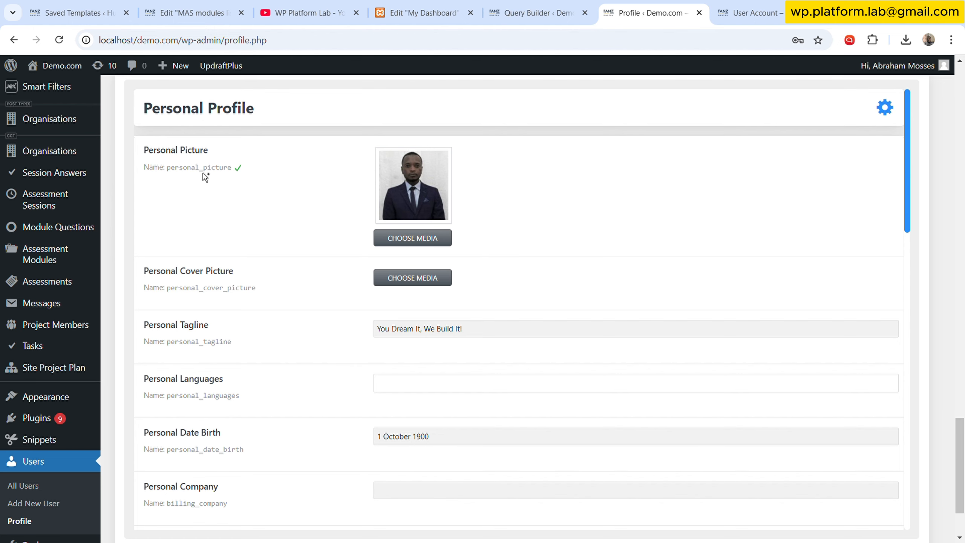
left_click(539, 12)
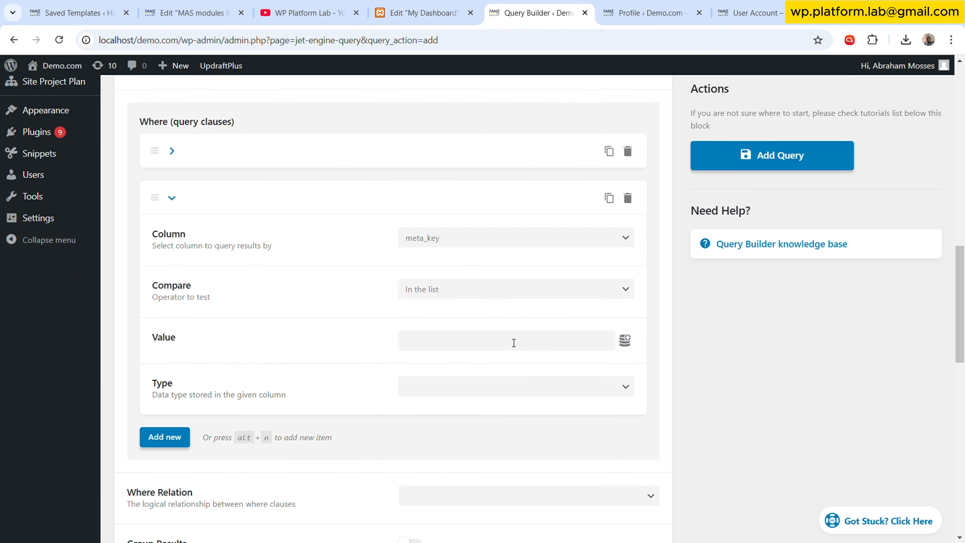
left_click(456, 348)
type("personal_picture")
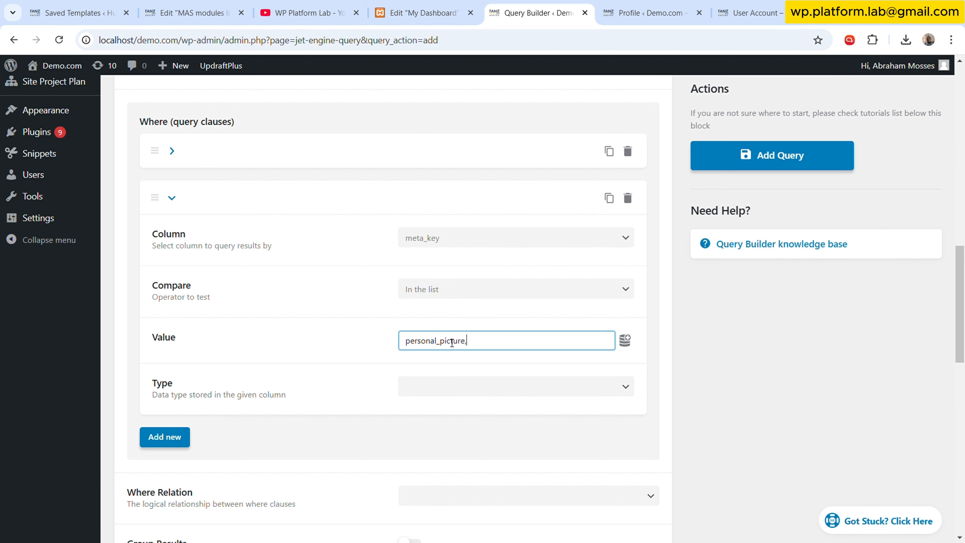
left_click(602, 10)
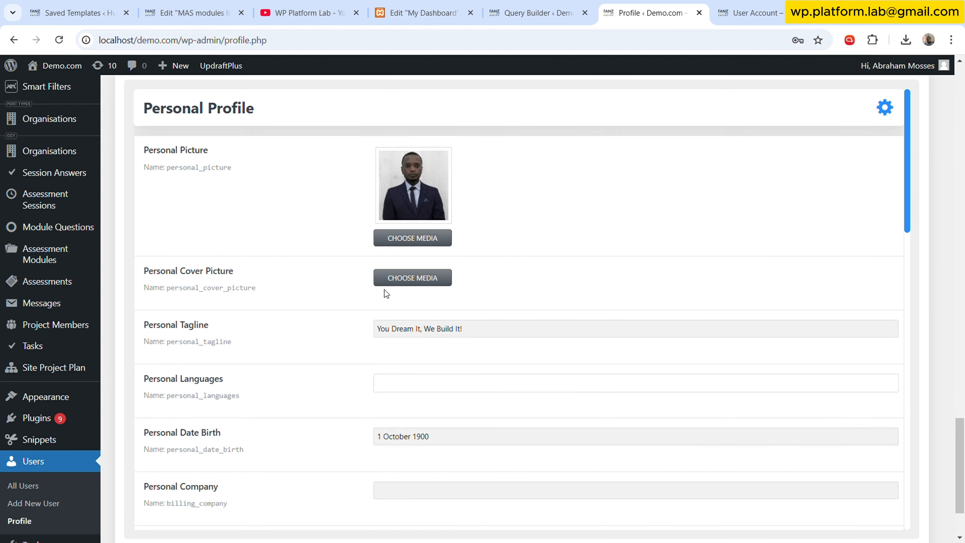
left_click(238, 344)
left_click(561, 8)
left_click(546, 338)
type(",")
key("ctrl+v")
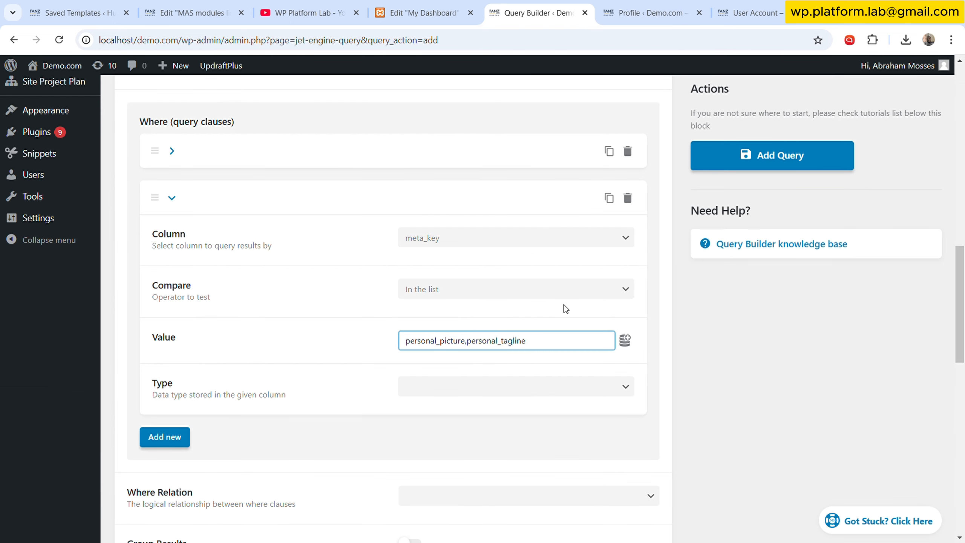
- Append personal_date_birth and billing_company to the clause's comma-separated value list
type(",")
left_click(650, 13)
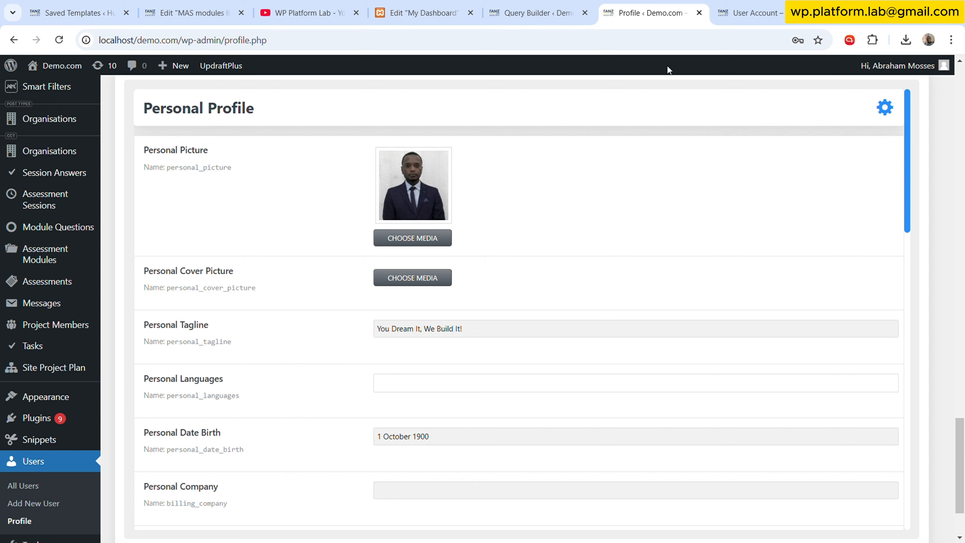
left_click(560, 8)
key("ctrl+v")
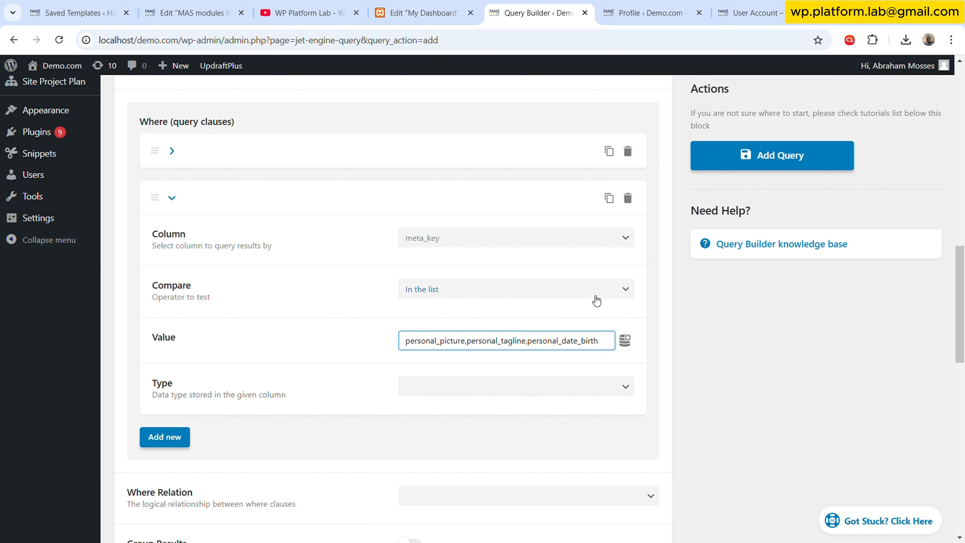
left_click(645, 13)
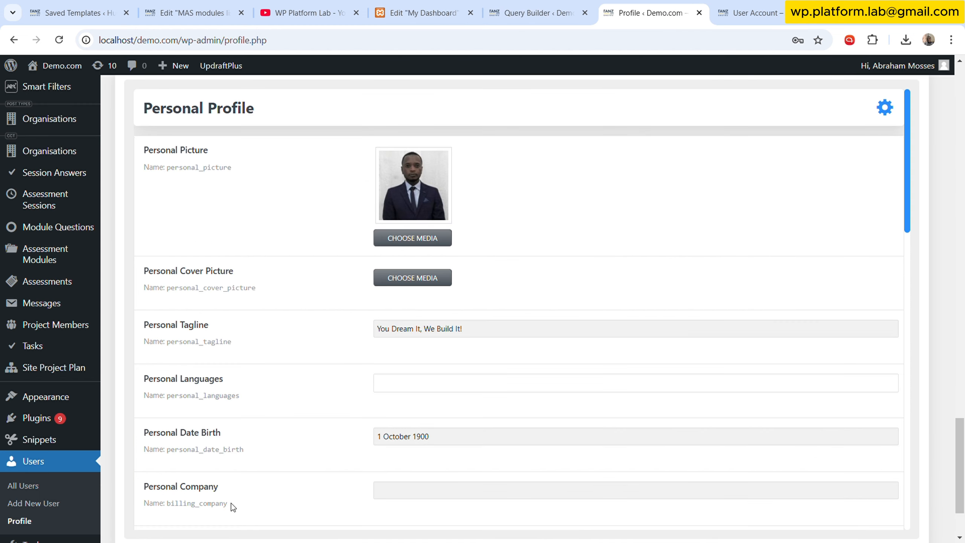
left_click(573, 13)
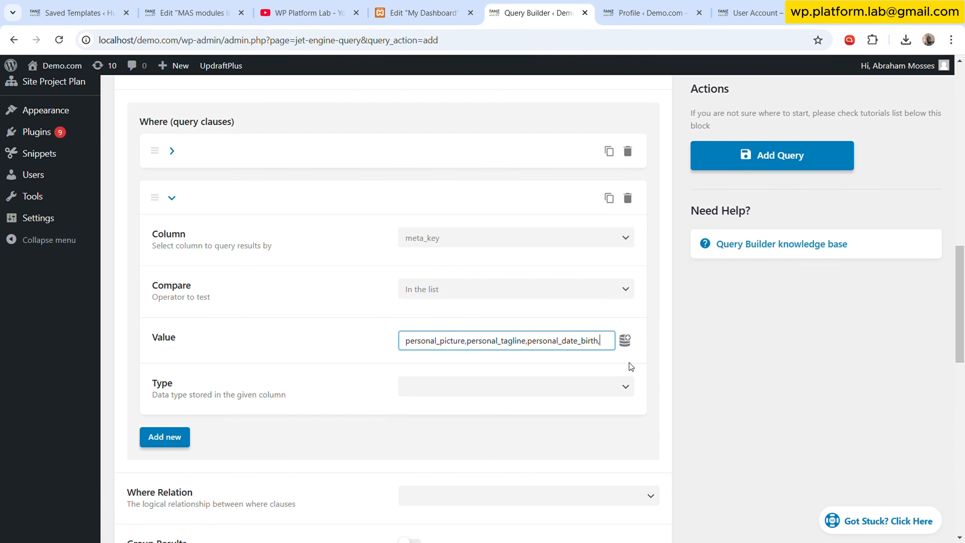
key("ctrl+v")
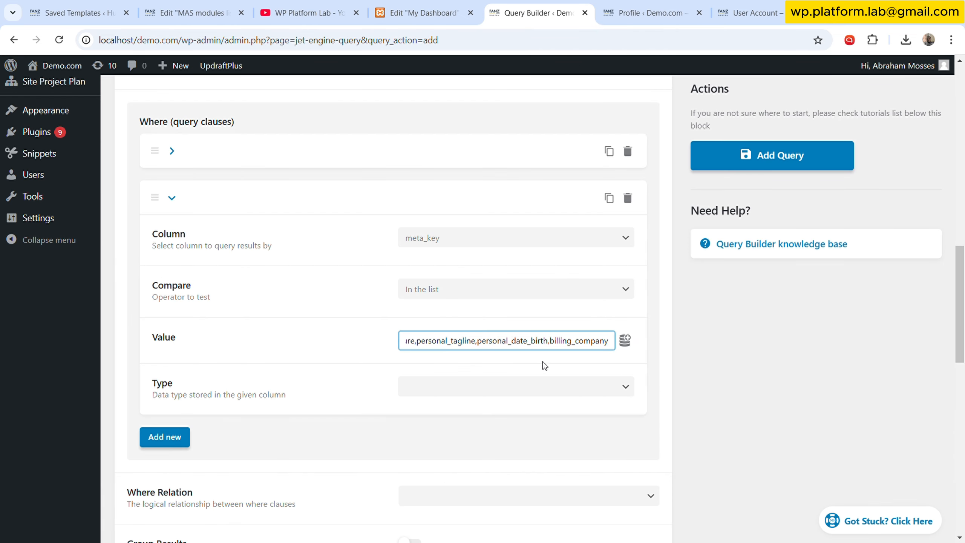
left_click(341, 345)
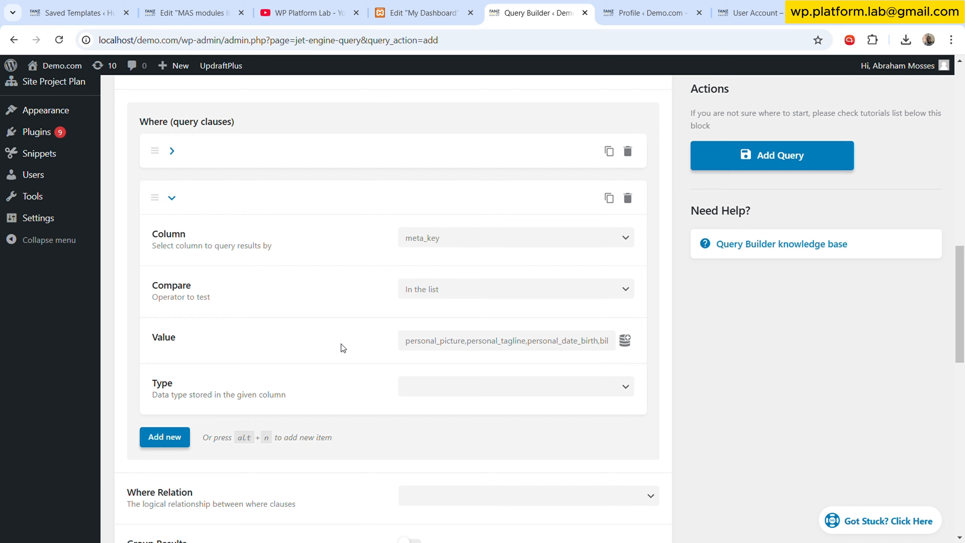
- Open the query preview and examine the generated SQL statement and returned rows
scroll(698, 266, "up", 10)
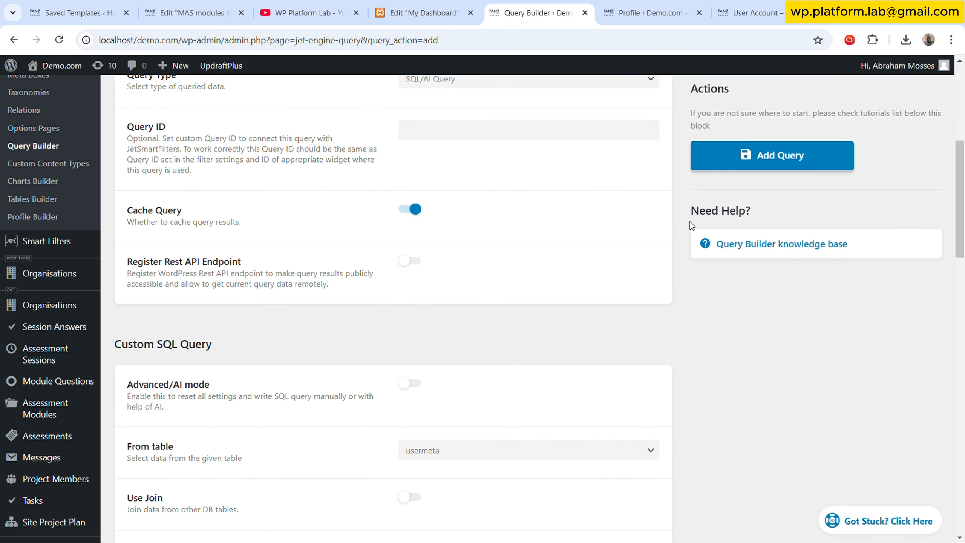
scroll(689, 221, "up", 5)
left_click(665, 177)
scroll(364, 344, "down", 10)
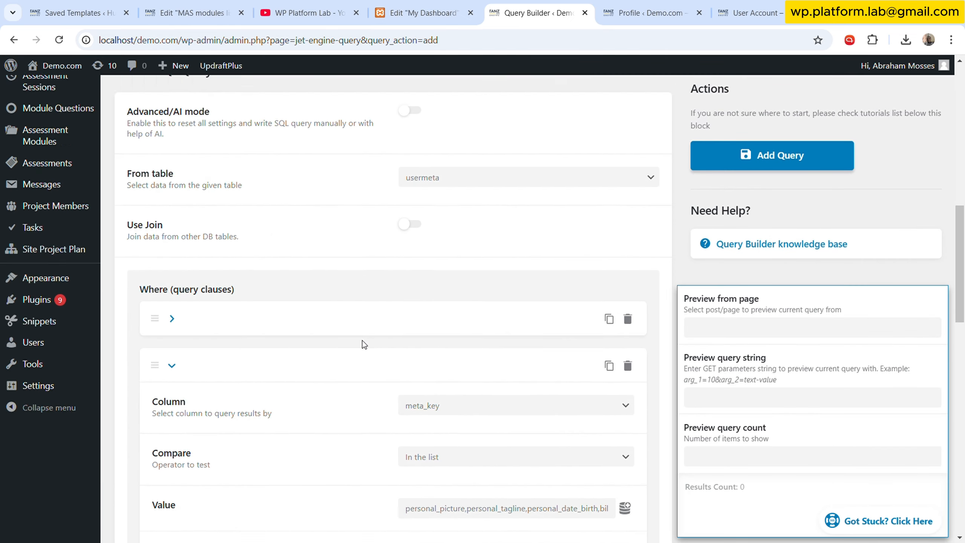
scroll(801, 350, "down", 1)
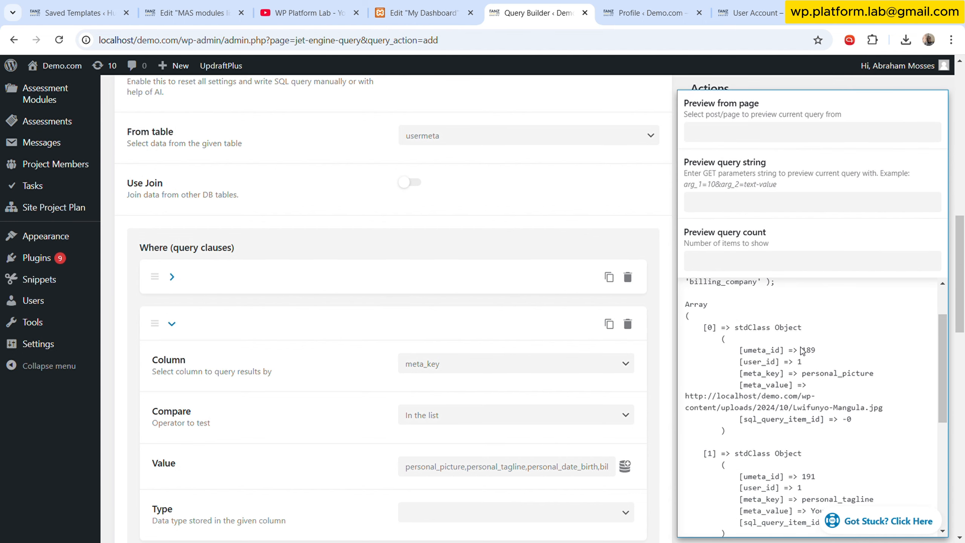
scroll(758, 315, "up", 2)
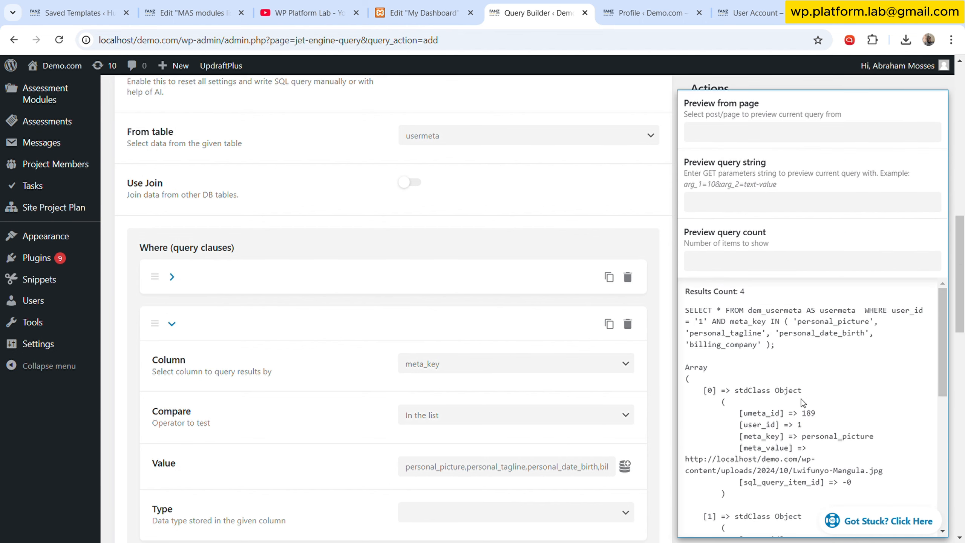
scroll(318, 370, "down", 1)
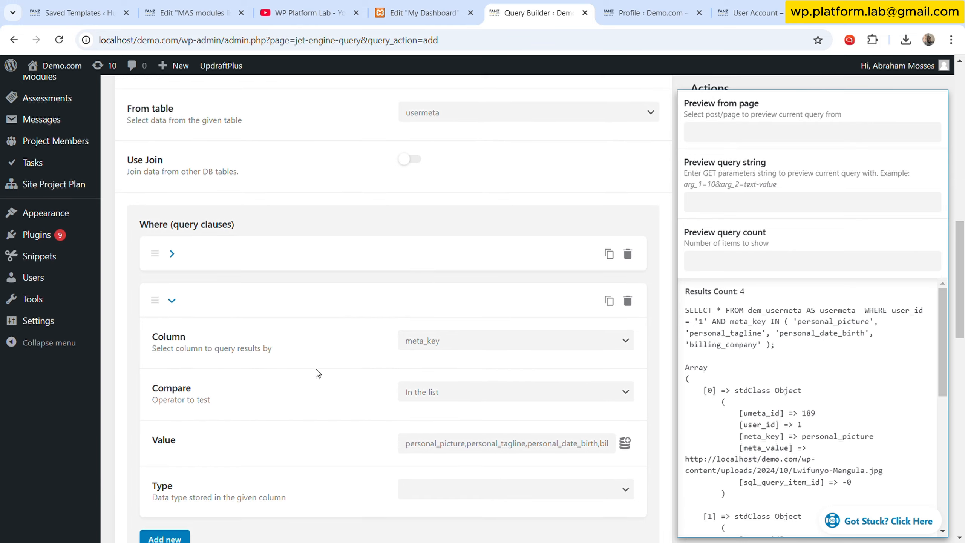
- Copy billing_phone from the profile page and append it to the clause's value list
left_click(649, 12)
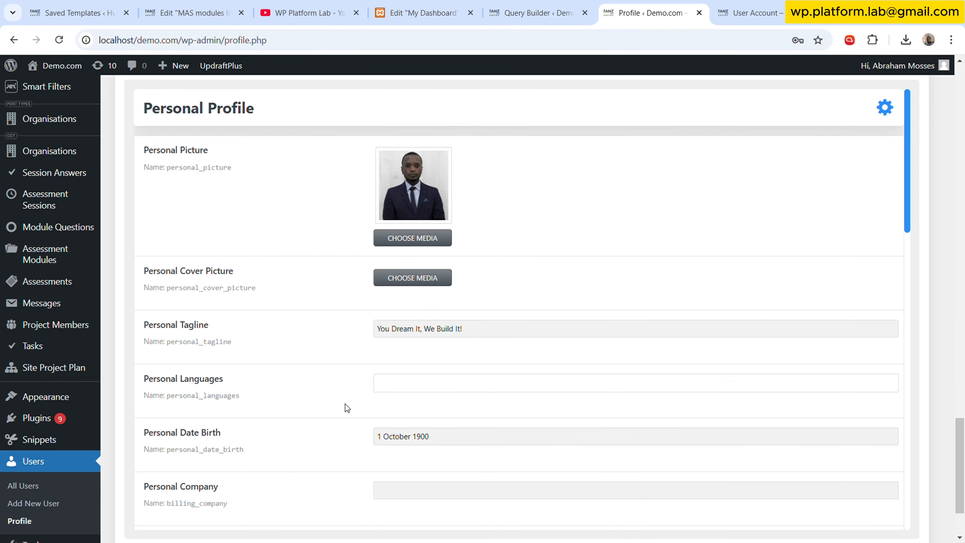
scroll(347, 407, "down", 1)
scroll(345, 406, "down", 1)
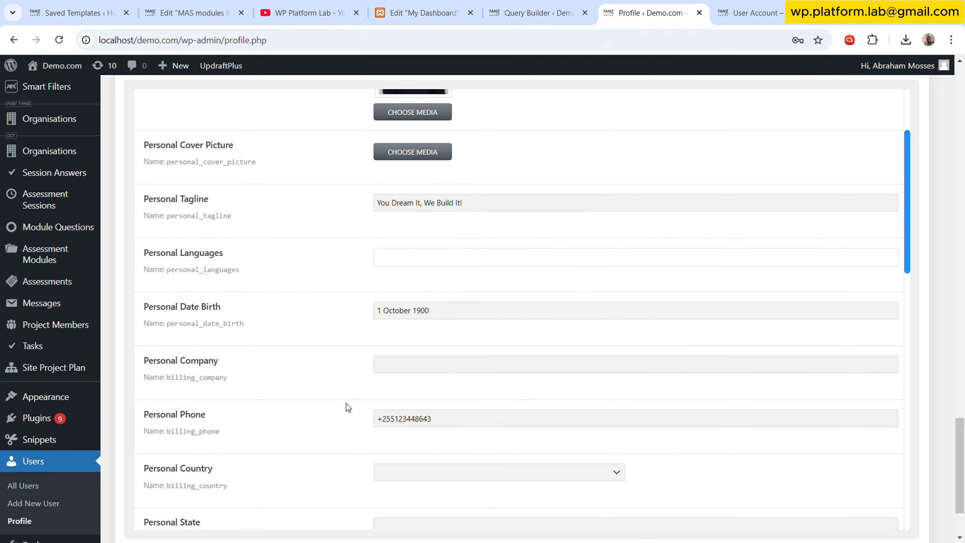
mouse_move(216, 434)
left_click(502, 5)
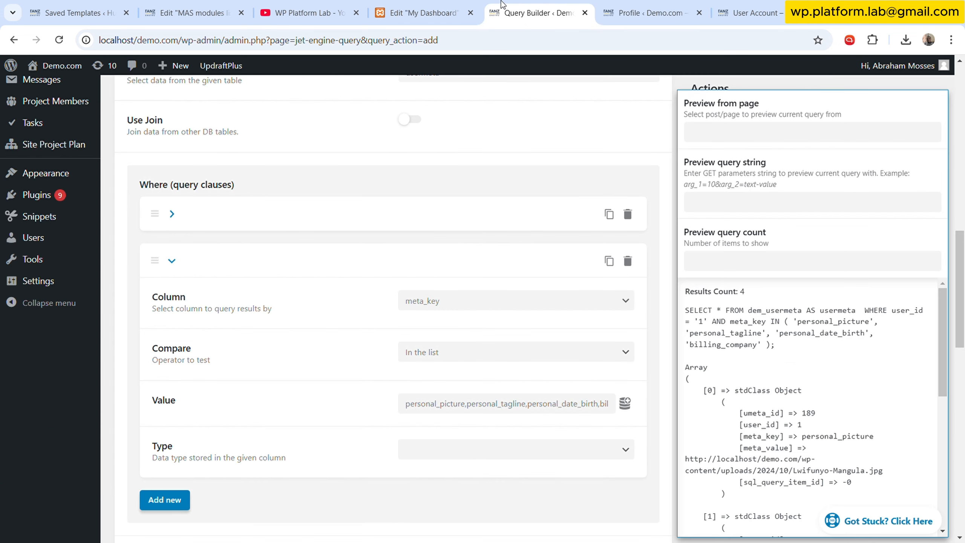
left_click(512, 403)
key("End")
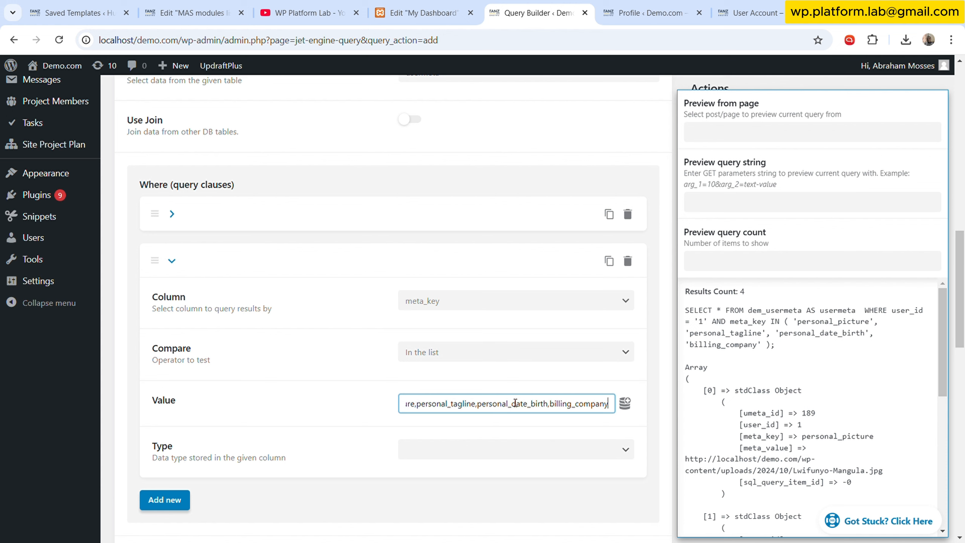
type(",")
key("ctrl+v")
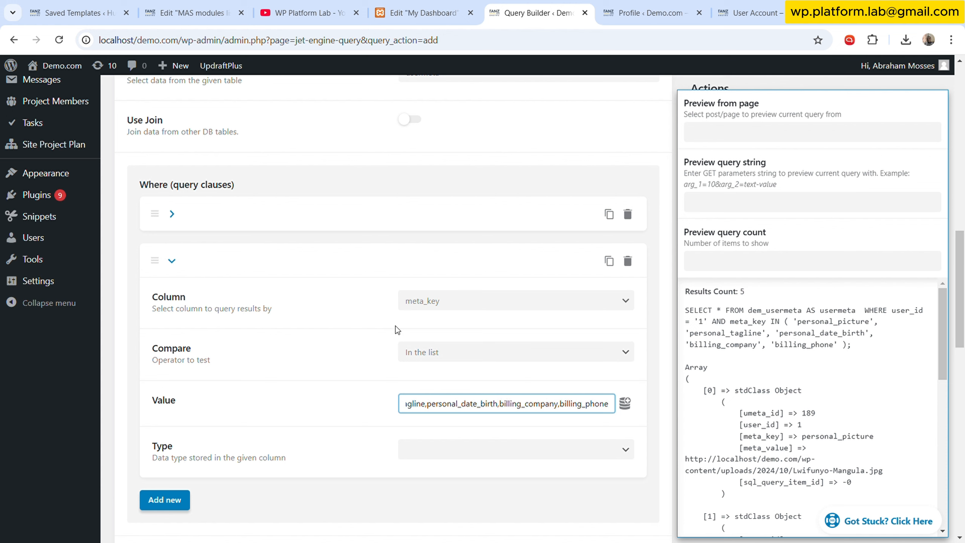
left_click(338, 324)
- Try a third clause filtering meta_value Not equal (!=) to an empty value, then delete it
scroll(337, 327, "down", 3)
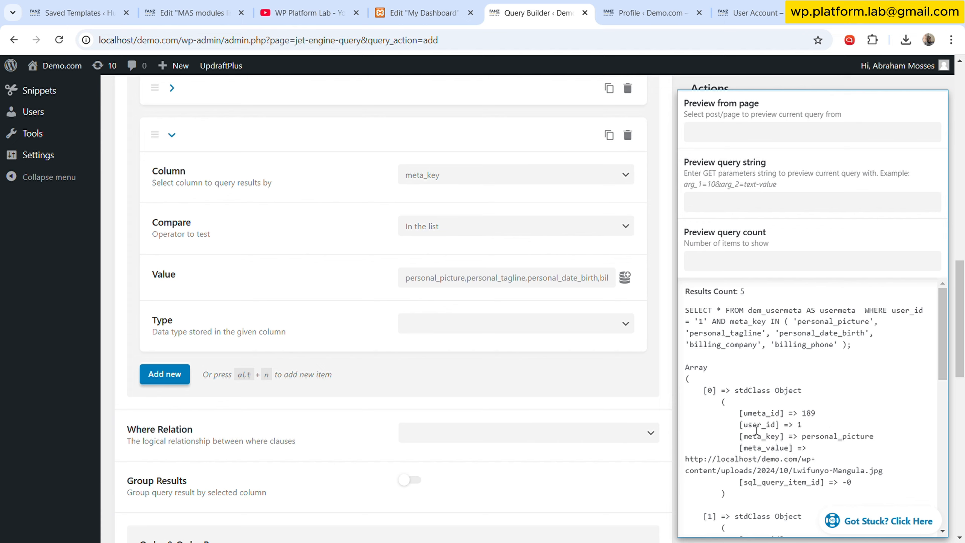
left_click(179, 376)
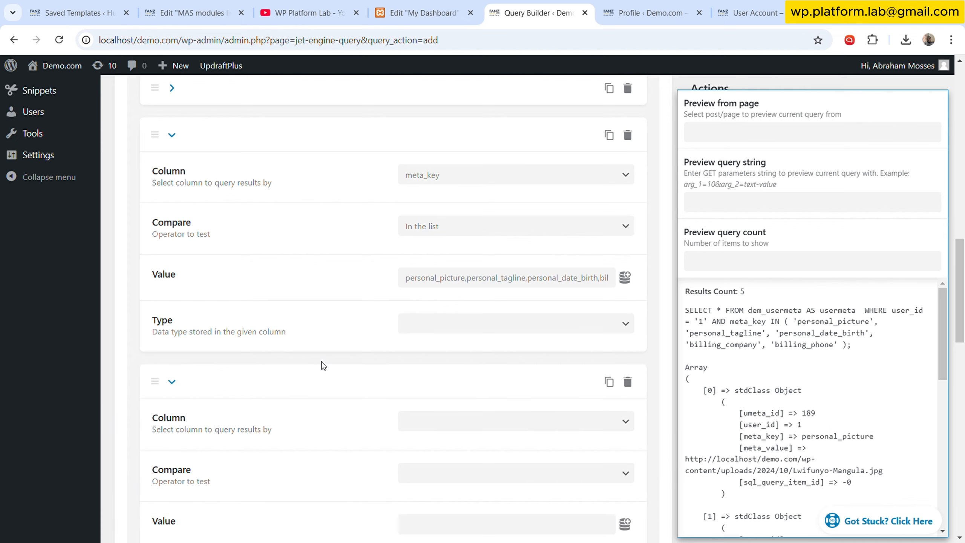
scroll(414, 338, "down", 3)
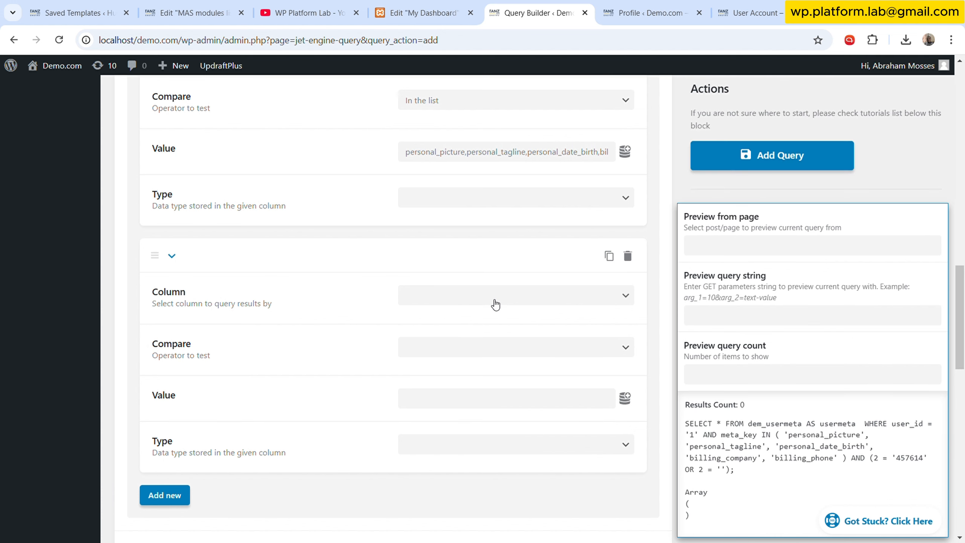
left_click(495, 303)
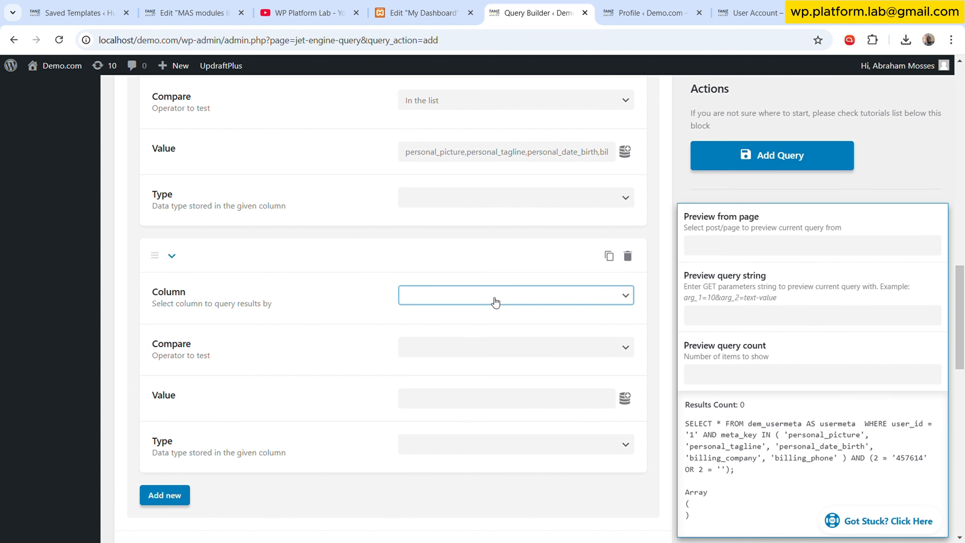
left_click(460, 361)
left_click(471, 343)
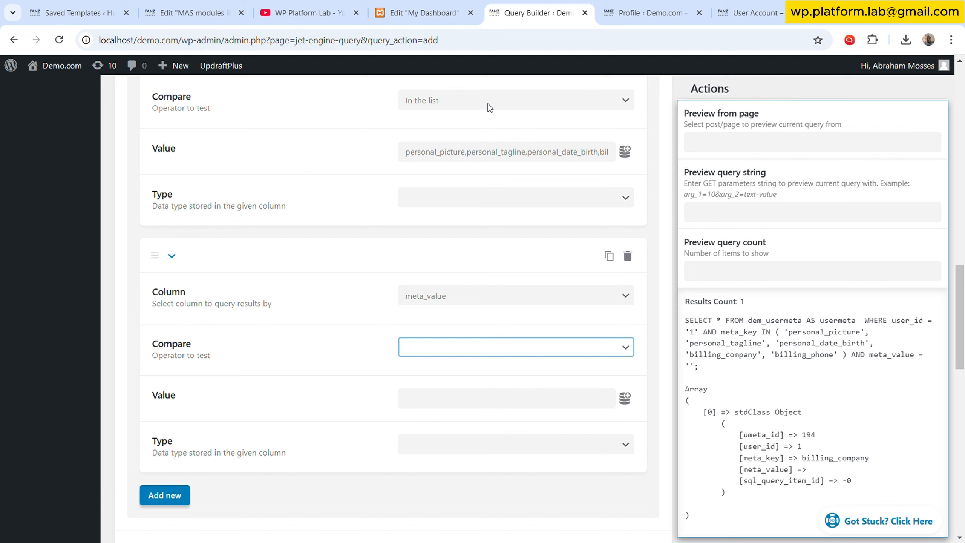
left_click(453, 114)
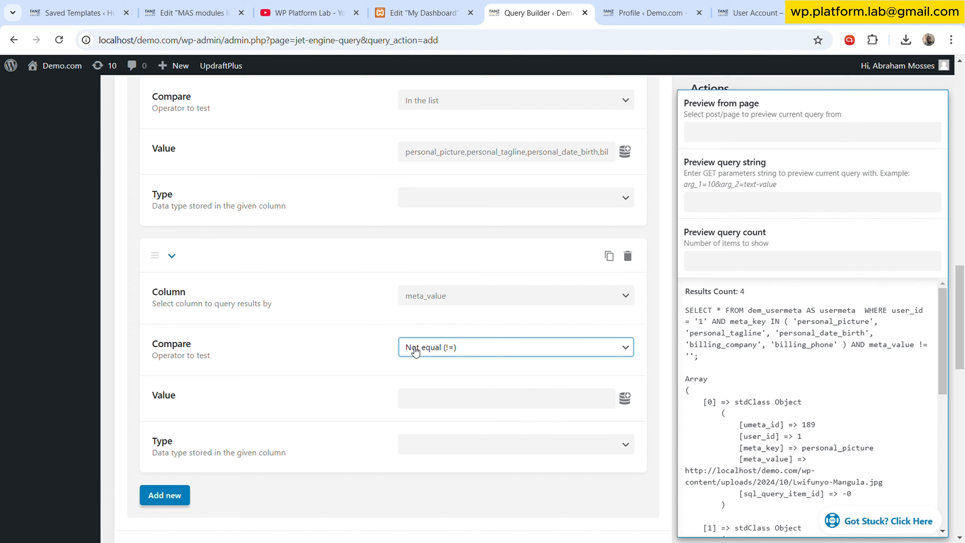
left_click(470, 405)
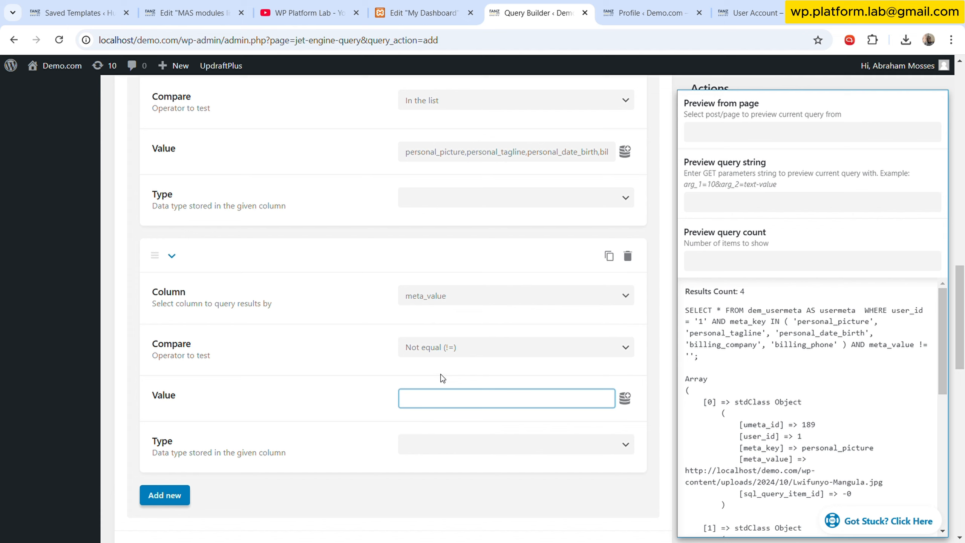
left_click(368, 375)
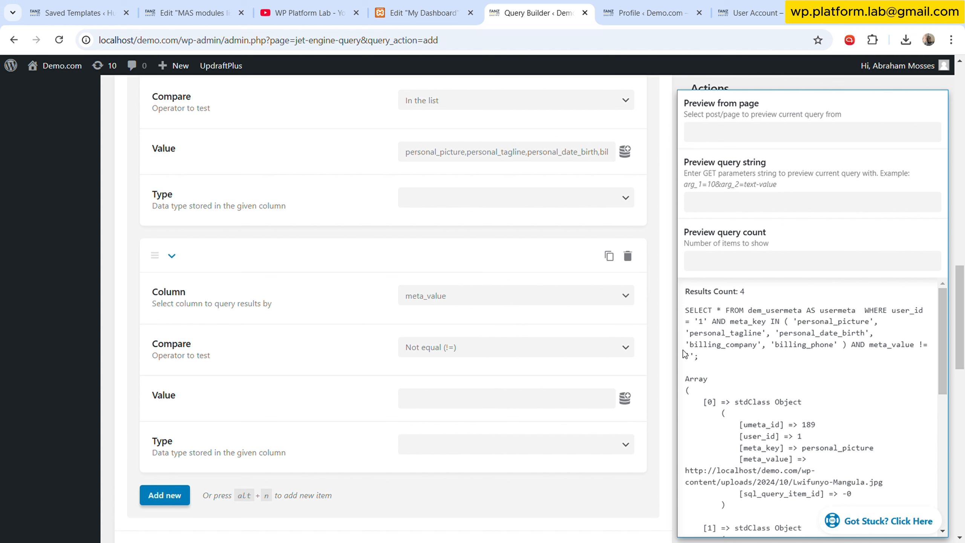
left_click(627, 256)
left_click(625, 242)
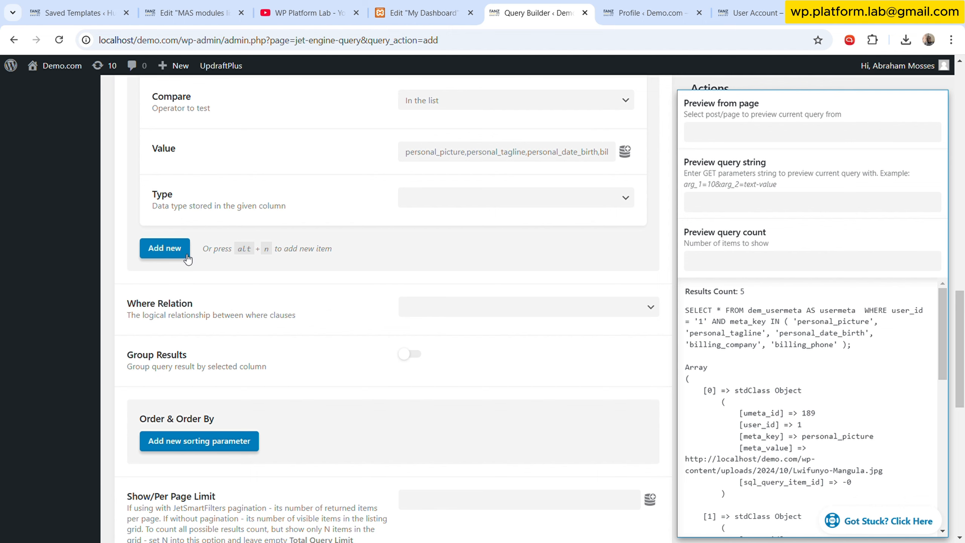
- Add a where clause filtering meta_value as Not equal (!=) to an empty value
left_click(165, 248)
left_click(501, 301)
left_click(465, 342)
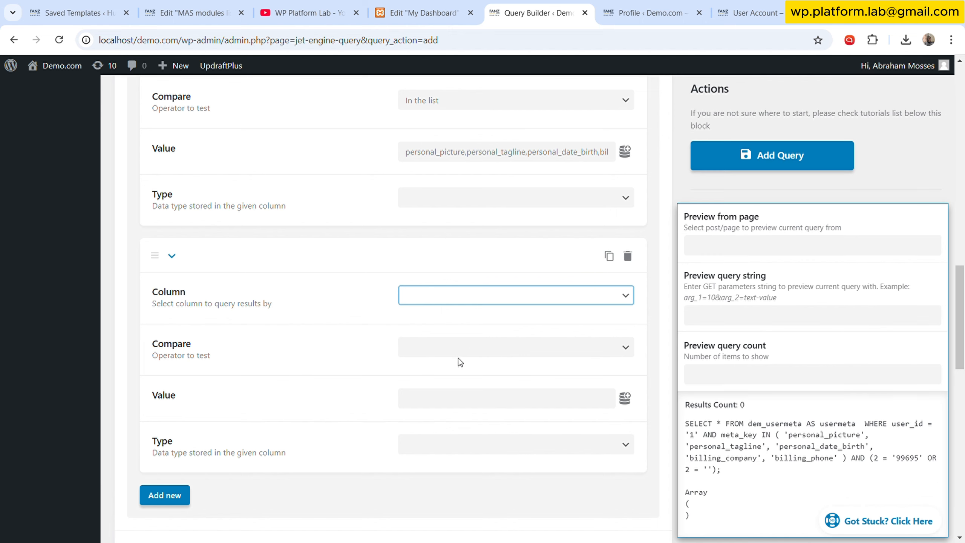
left_click(470, 346)
left_click(473, 111)
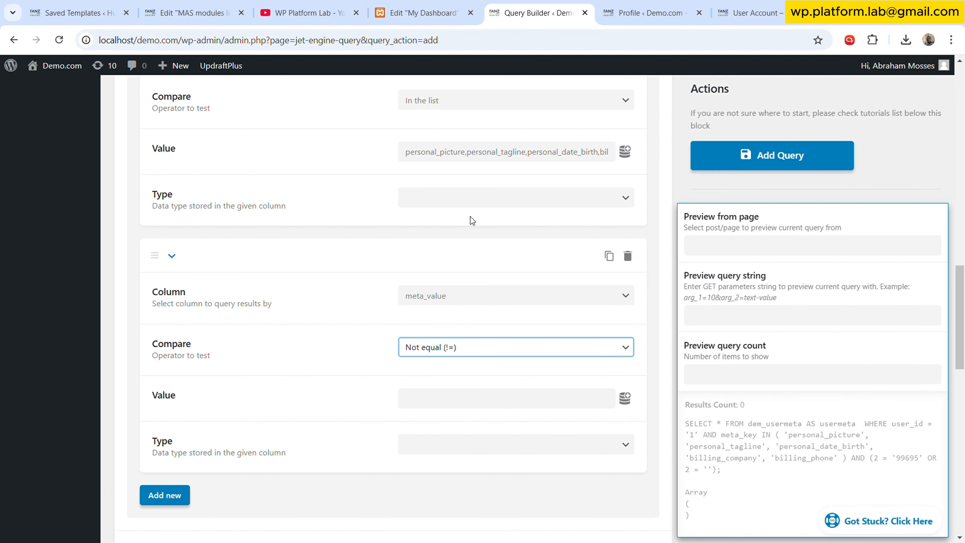
left_click(342, 385)
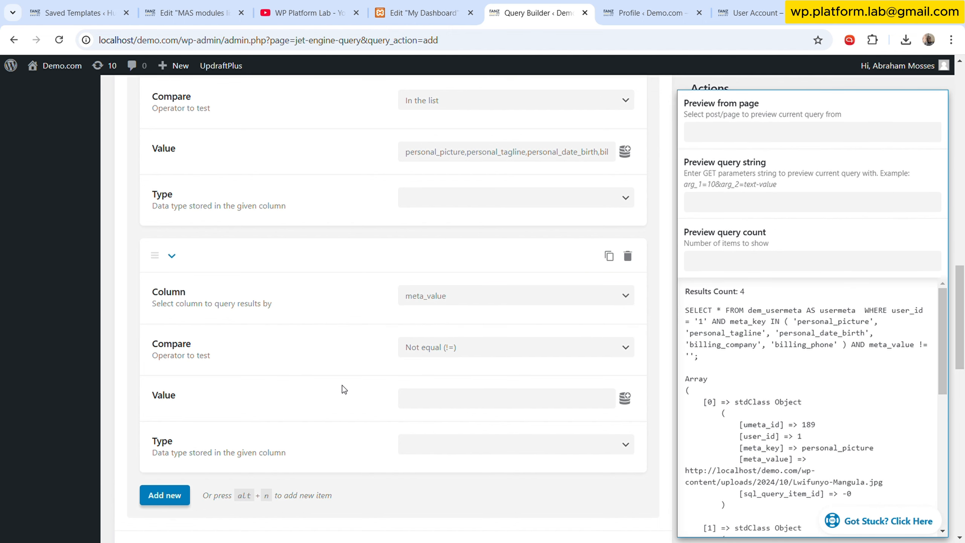
- Set the where relation between clauses to And
scroll(342, 384, "down", 3)
scroll(343, 384, "down", 3)
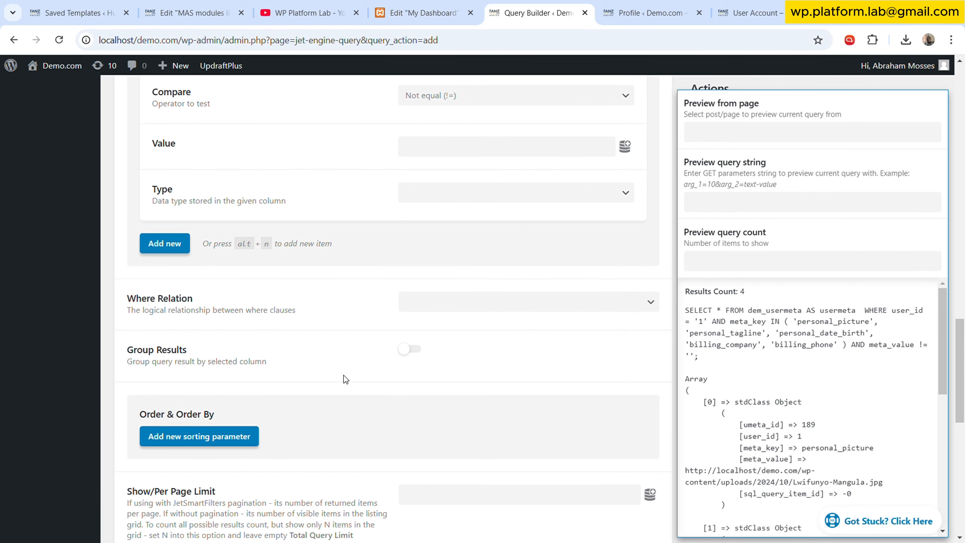
left_click(458, 304)
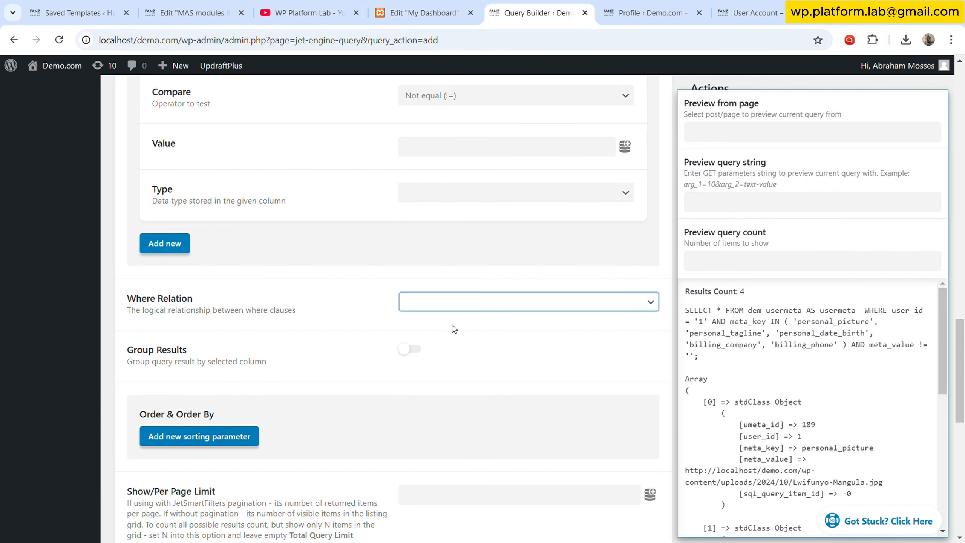
left_click(452, 324)
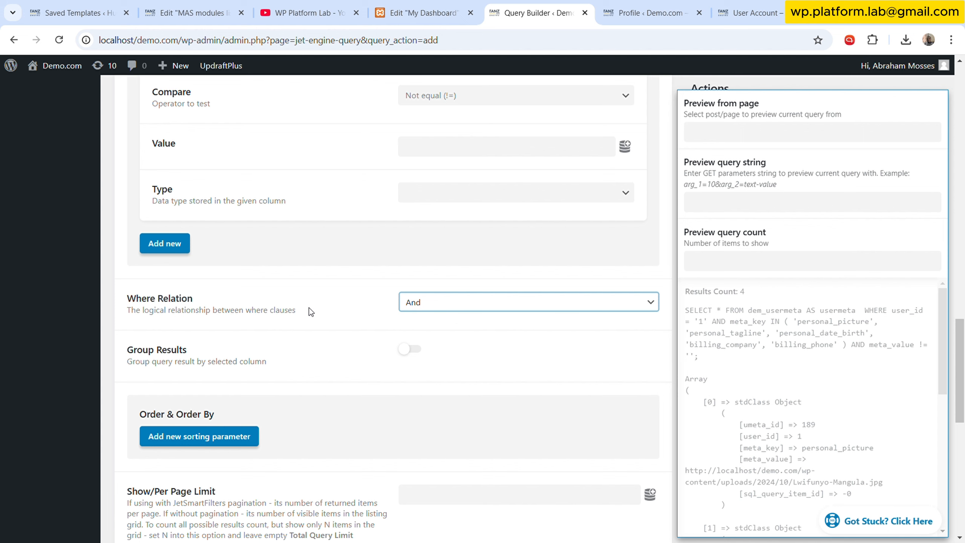
left_click(326, 342)
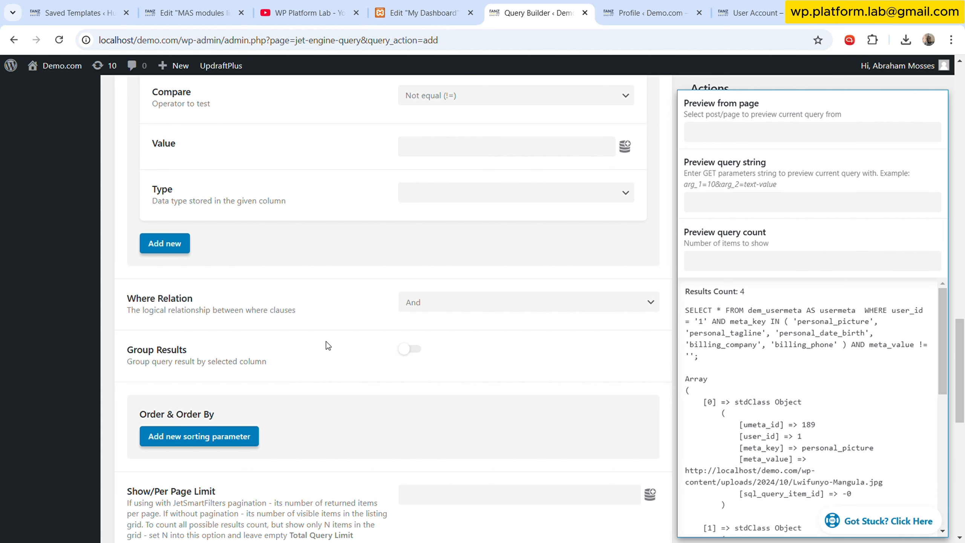
- Enable Include Calculated Columns and add a new calculated column
scroll(328, 344, "down", 6)
scroll(330, 346, "down", 6)
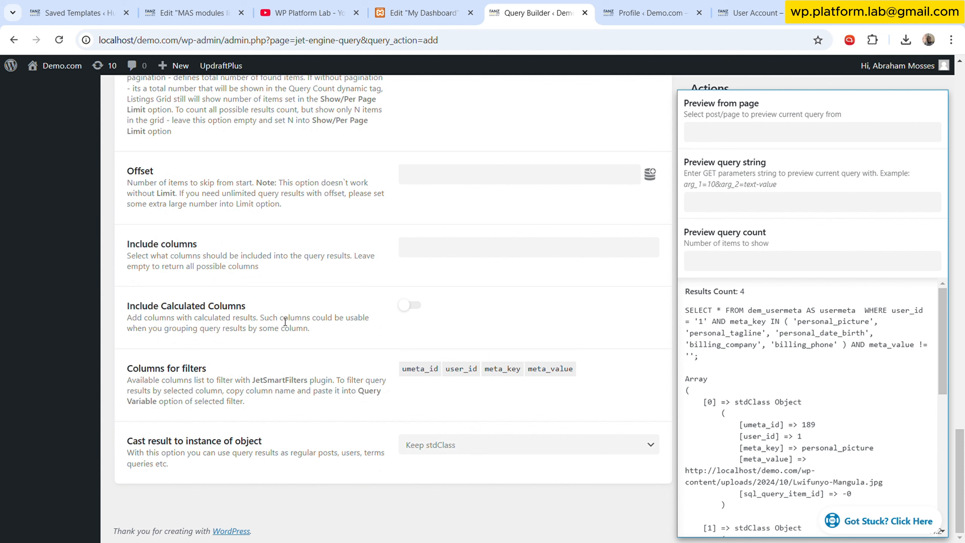
left_click(411, 306)
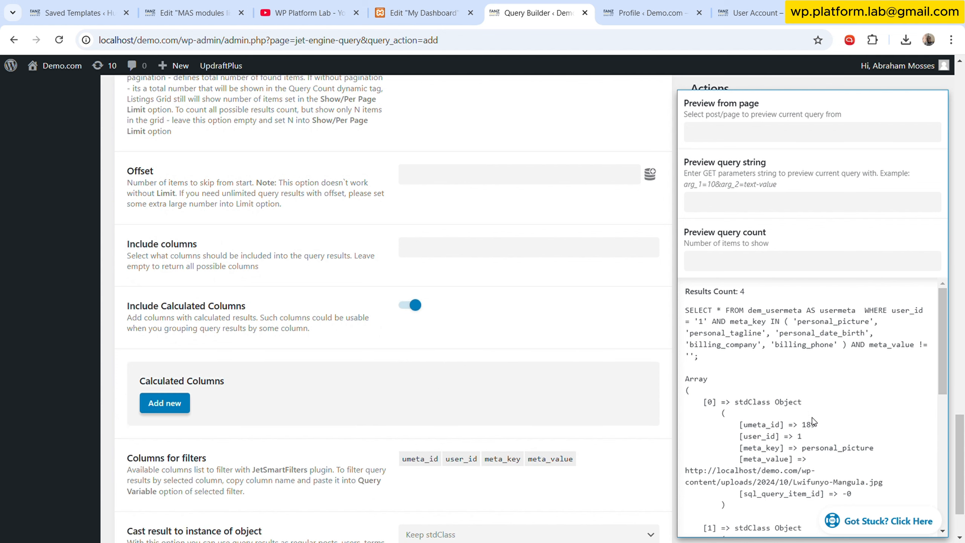
left_click(181, 405)
- Set the calculated column to use meta_value with the Custom function
scroll(380, 342, "down", 4)
left_click(491, 262)
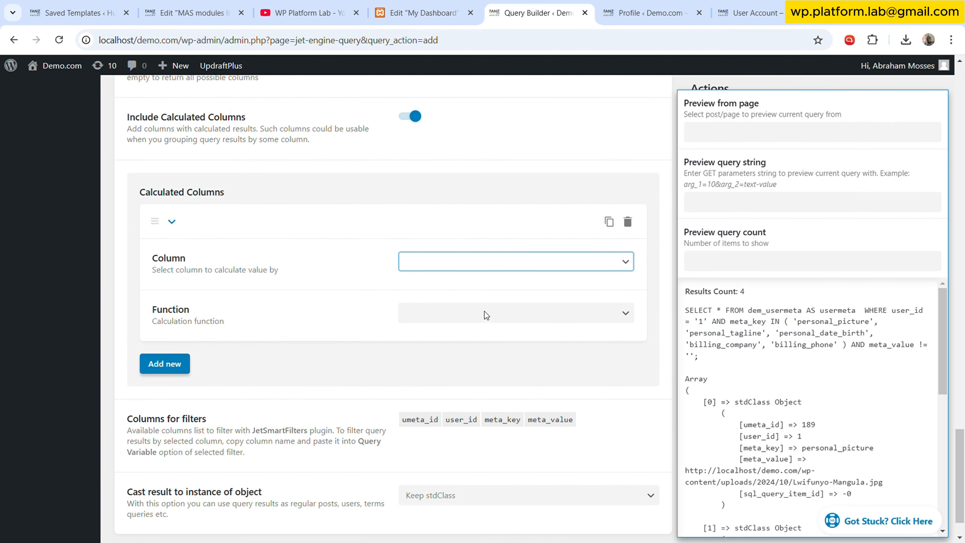
left_click(480, 333)
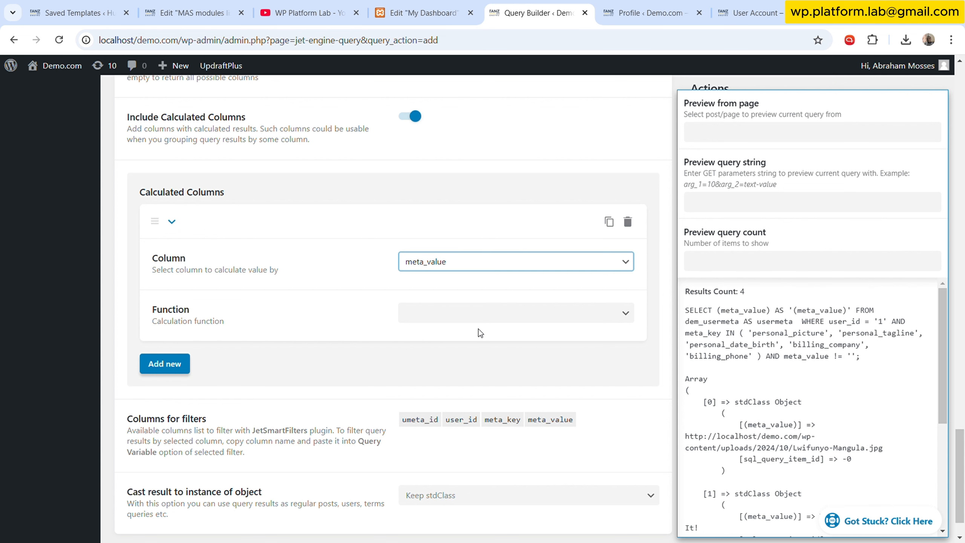
left_click(478, 317)
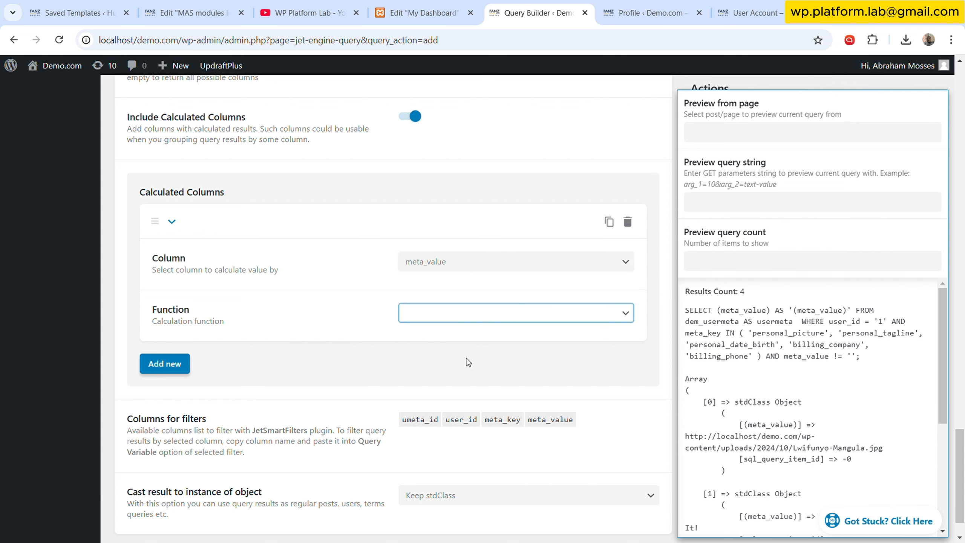
left_click(457, 406)
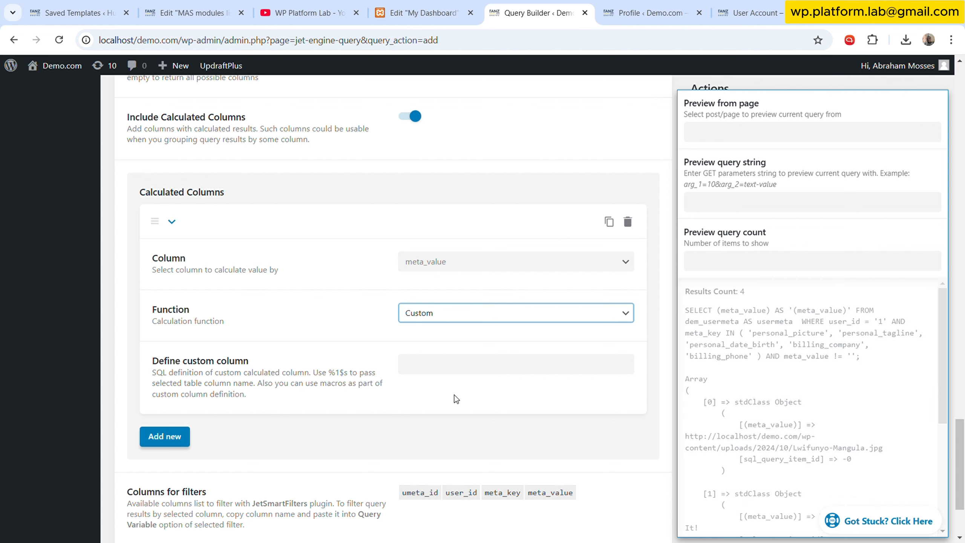
- Define the custom column as COUNT(%1$s)
left_click(467, 370)
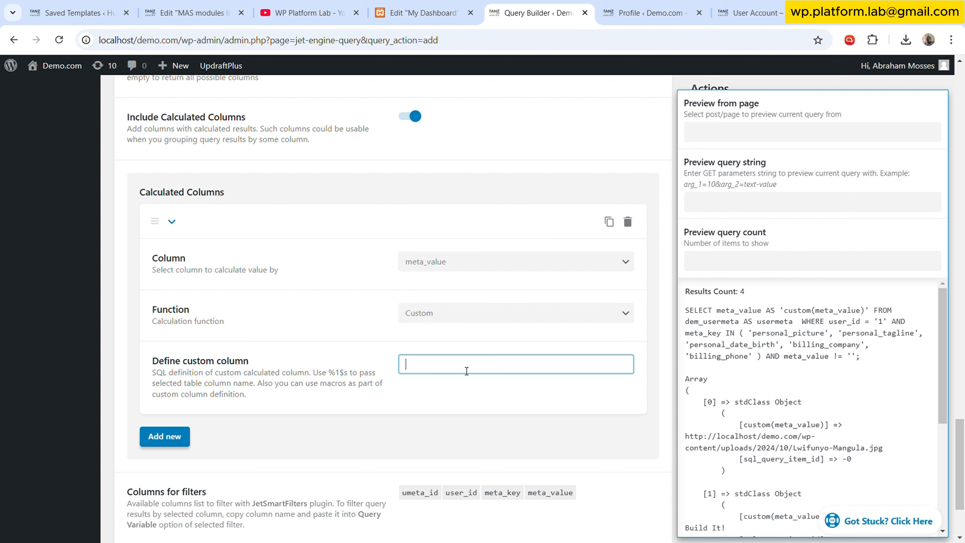
type("COUNT")
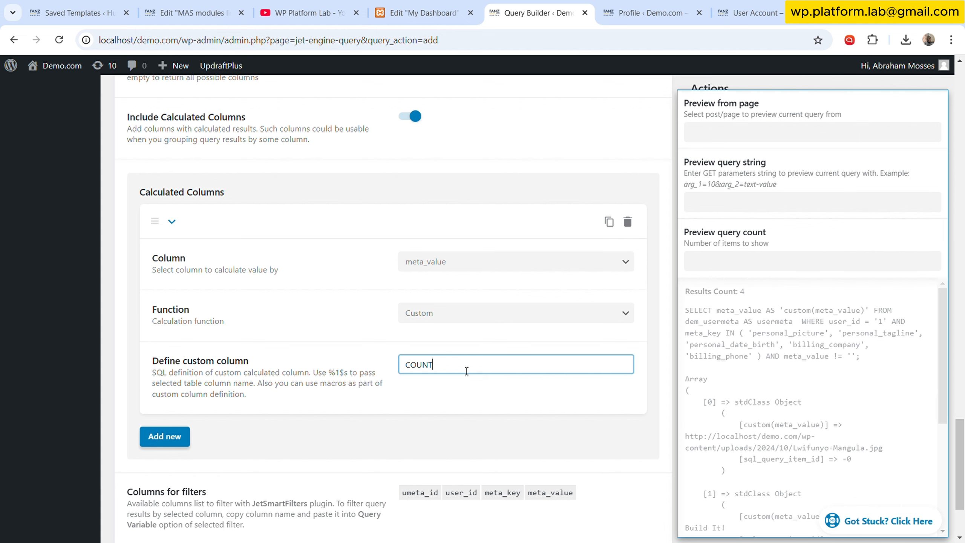
left_click_drag(328, 374, 351, 376)
key("ctrl+c")
left_click(444, 363)
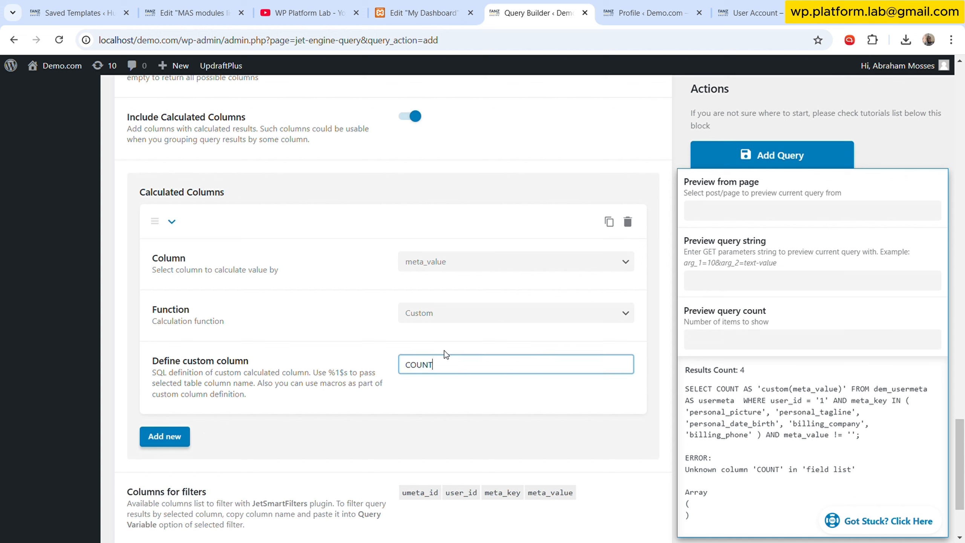
type("(")
key("ctrl+v")
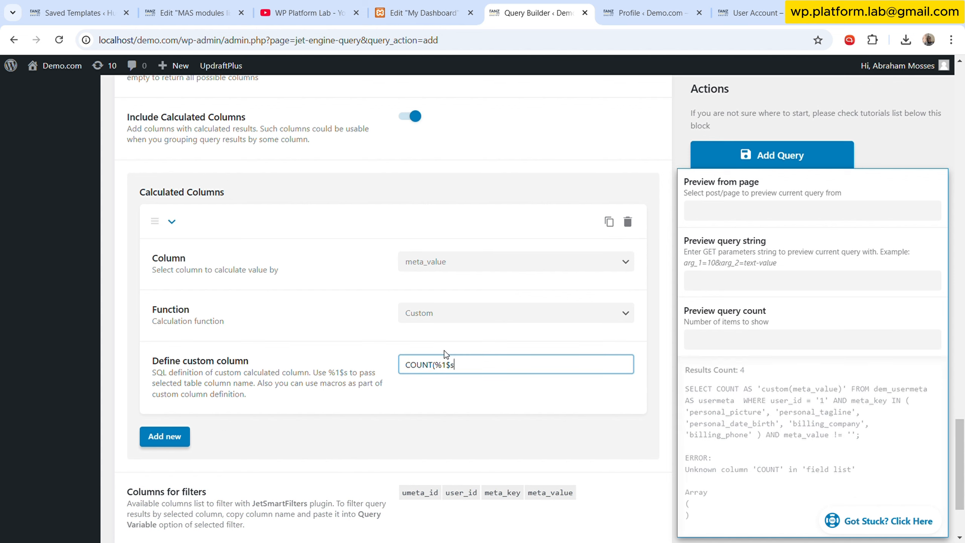
type(")")
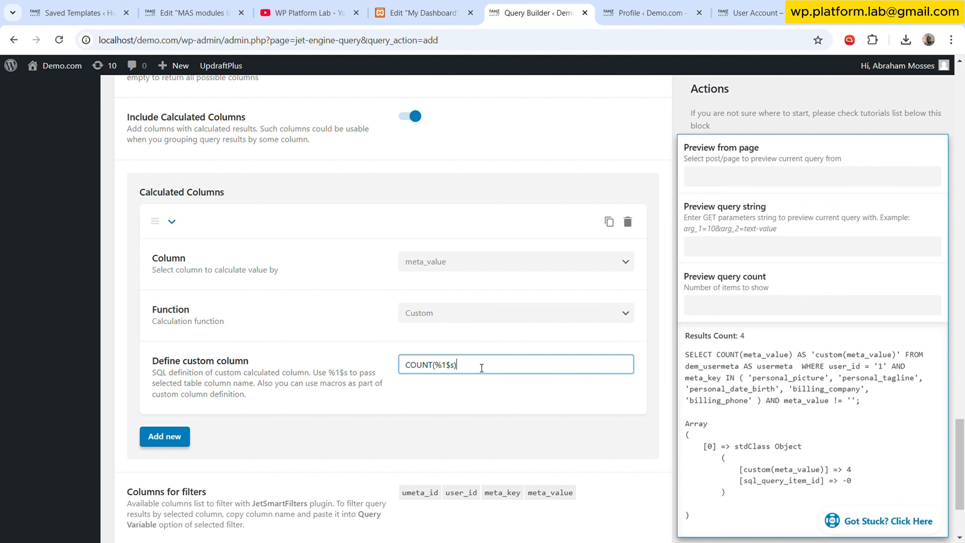
- Extend the custom column definition to ((COUNT(%1$s))/5)*100 to get a completion percentage
scroll(531, 335, "up", 15)
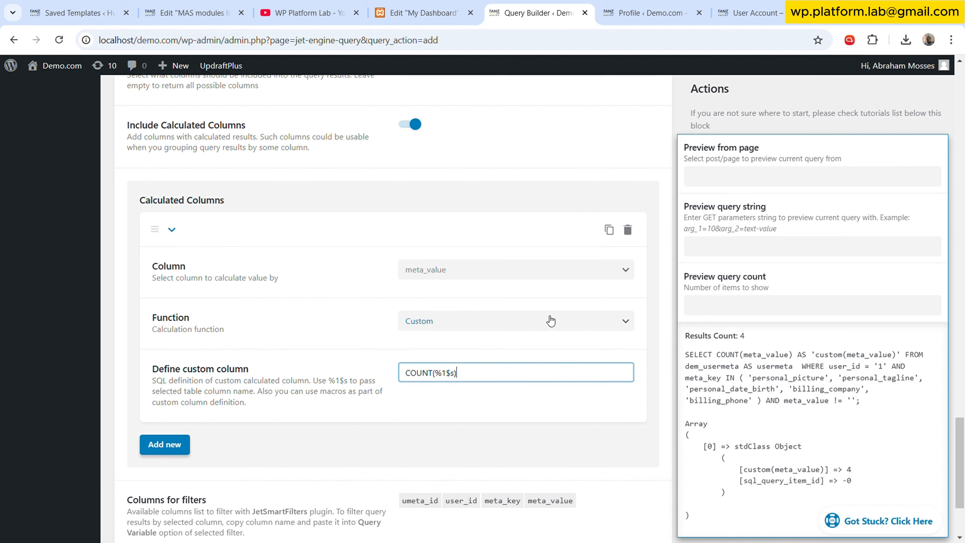
scroll(547, 314, "up", 5)
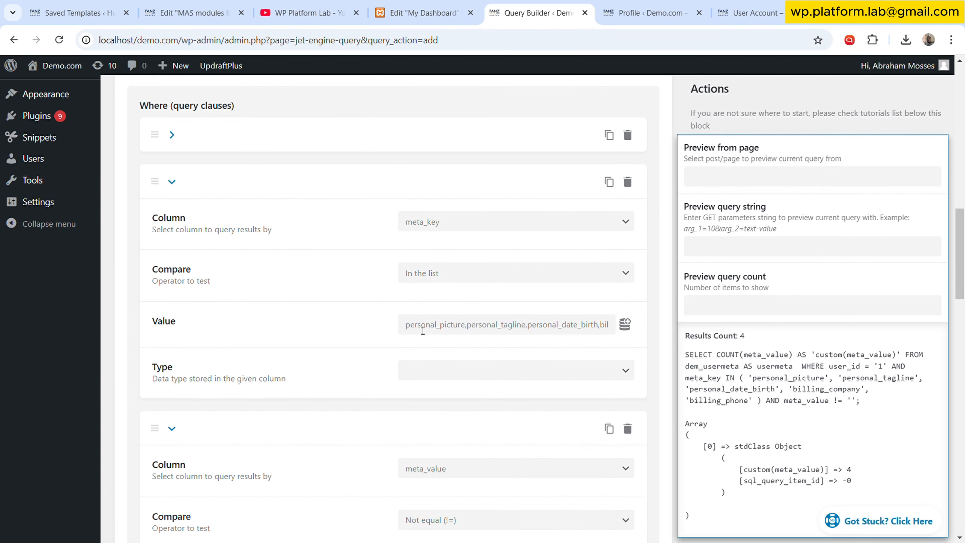
scroll(493, 338, "down", 20)
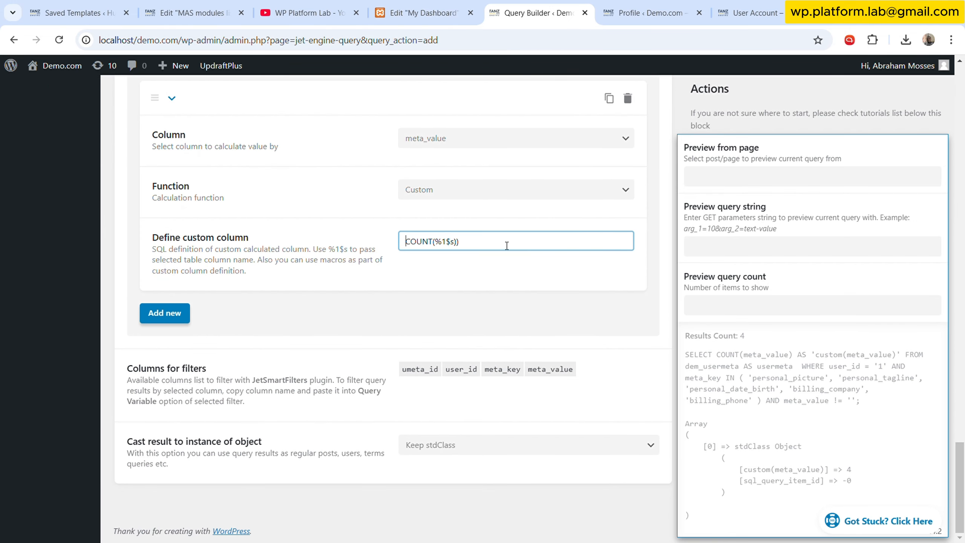
key("Home")
type("(")
key("End")
type("/")
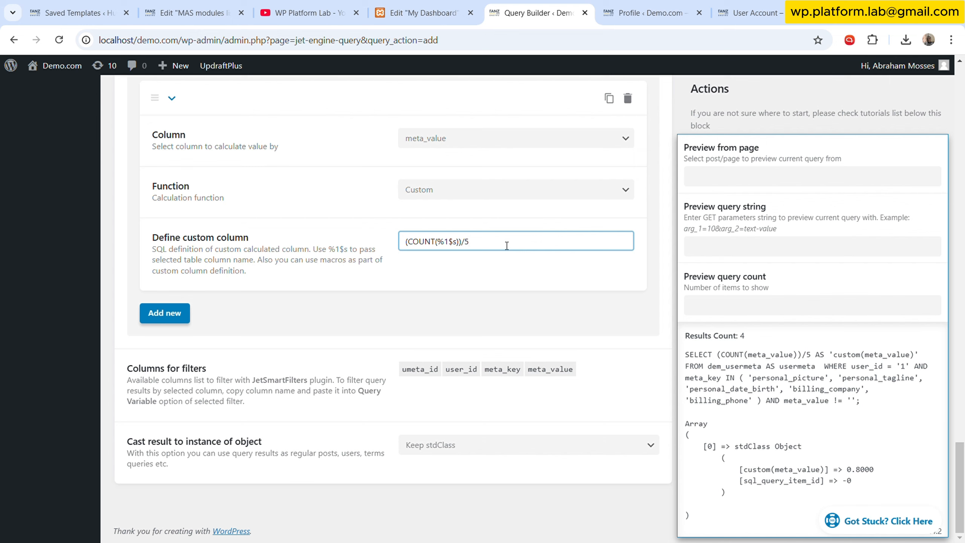
type("5)")
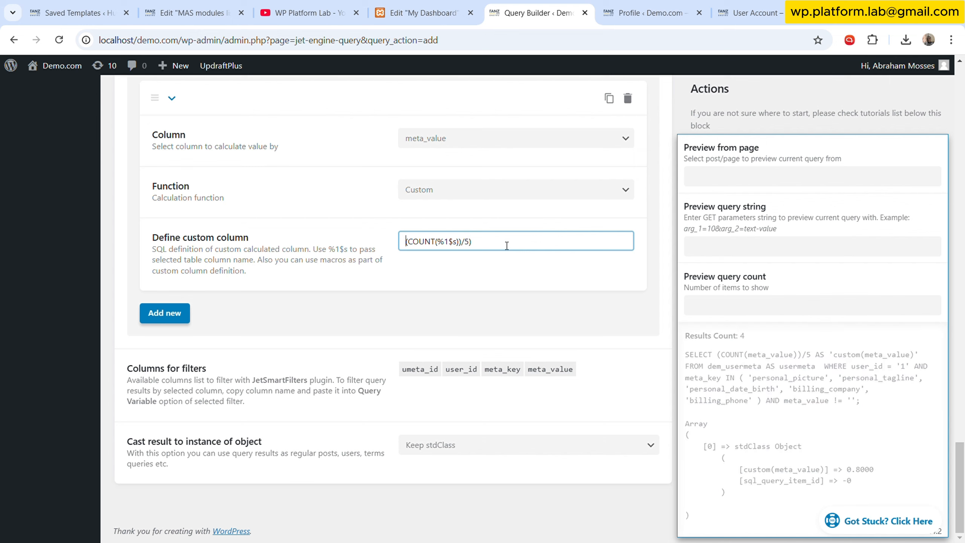
key("Home")
type("(")
key("End")
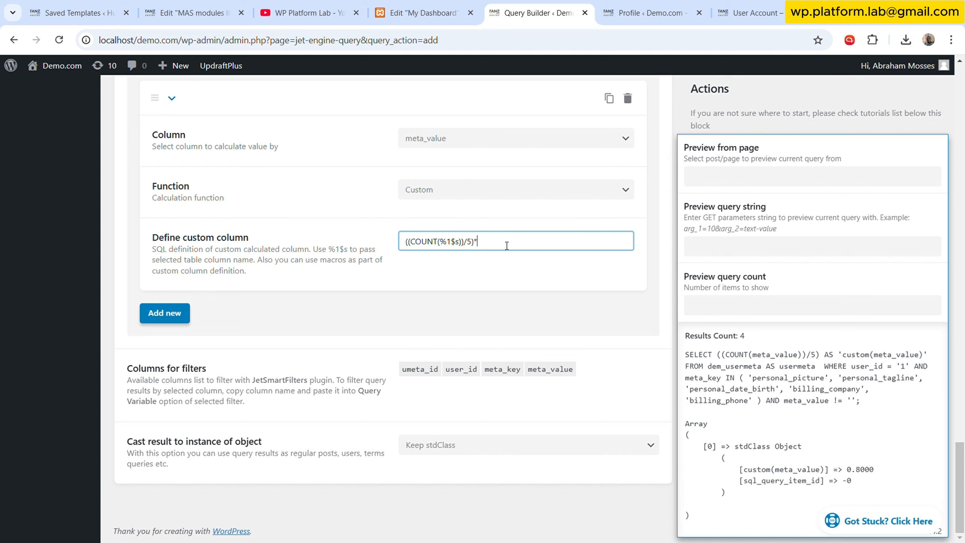
type("100")
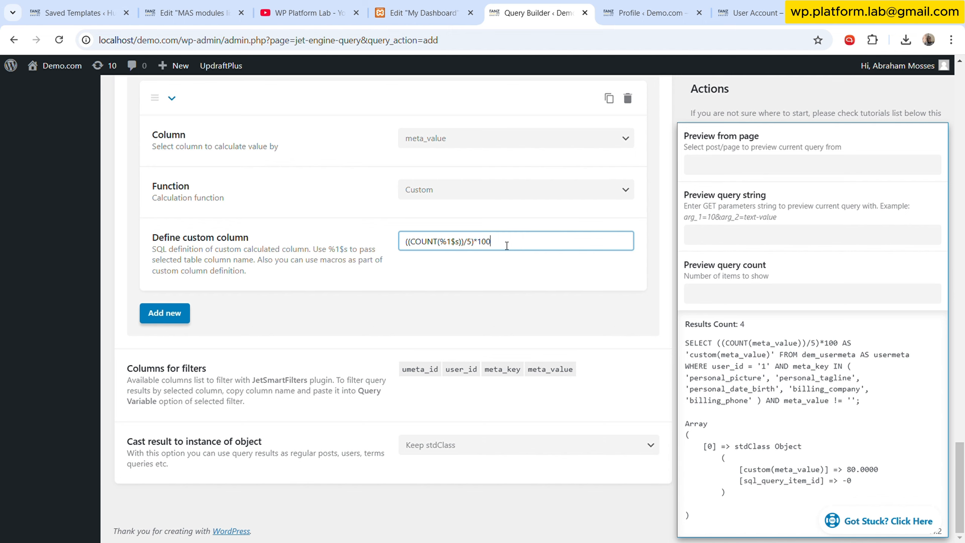
- Save the Cur User: Profile Completion query
left_click(612, 217)
scroll(666, 236, "up", 15)
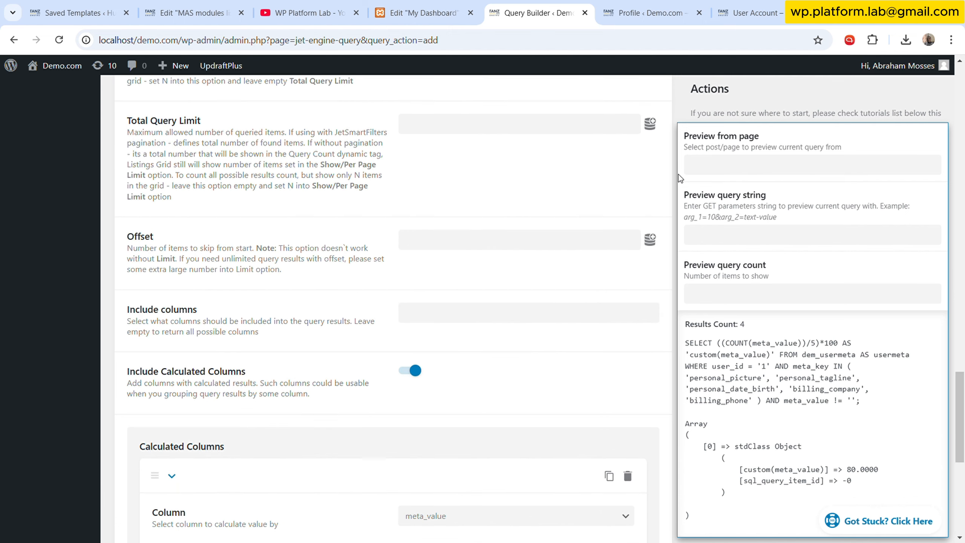
scroll(668, 175, "up", 10)
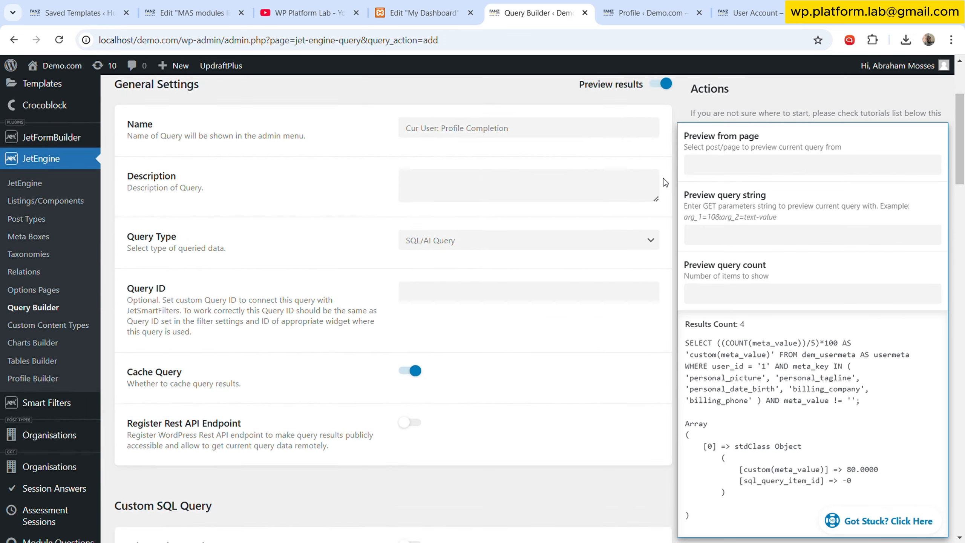
left_click(661, 224)
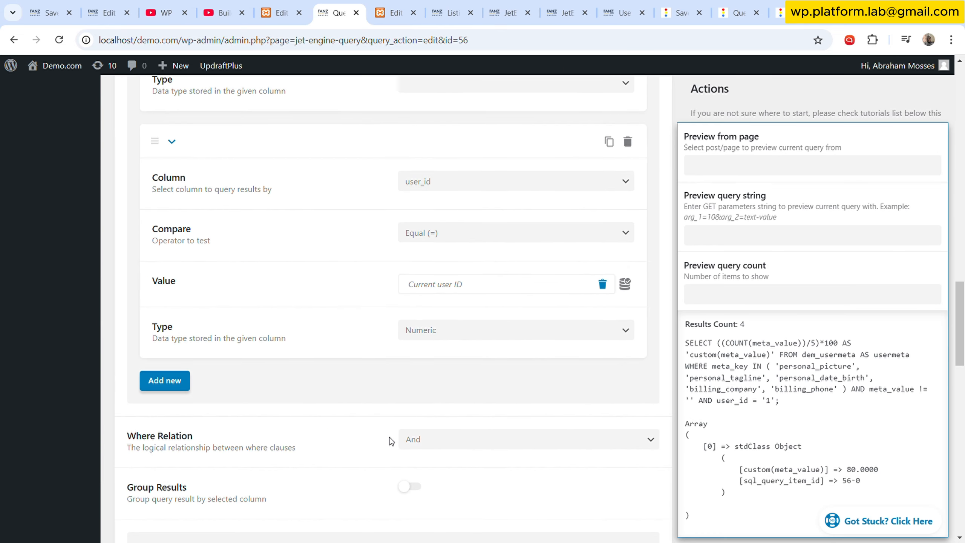
- Compare the query preview's percentage with the progress bar in the Elementor template tab, then close that tab
scroll(388, 431, "up", 15)
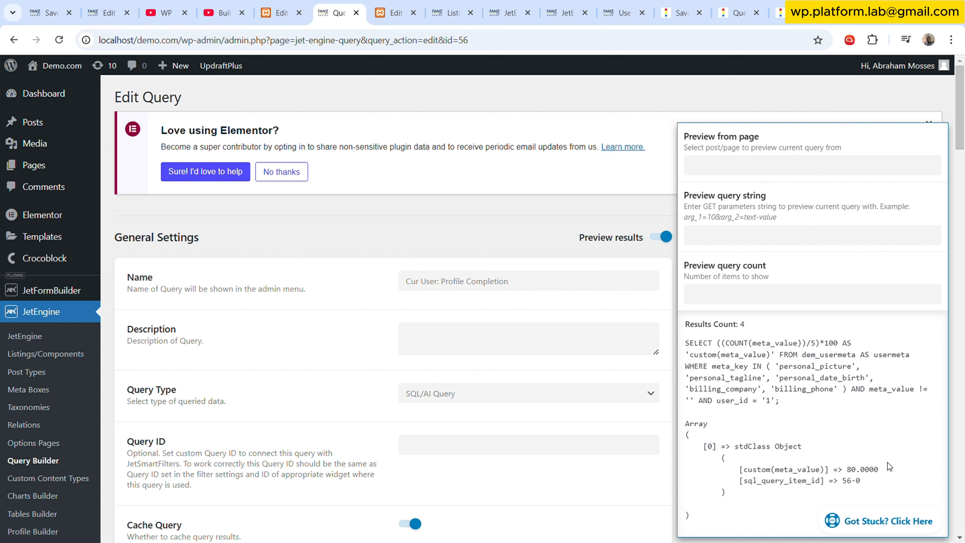
left_click_drag(879, 470, 847, 476)
left_click(395, 12)
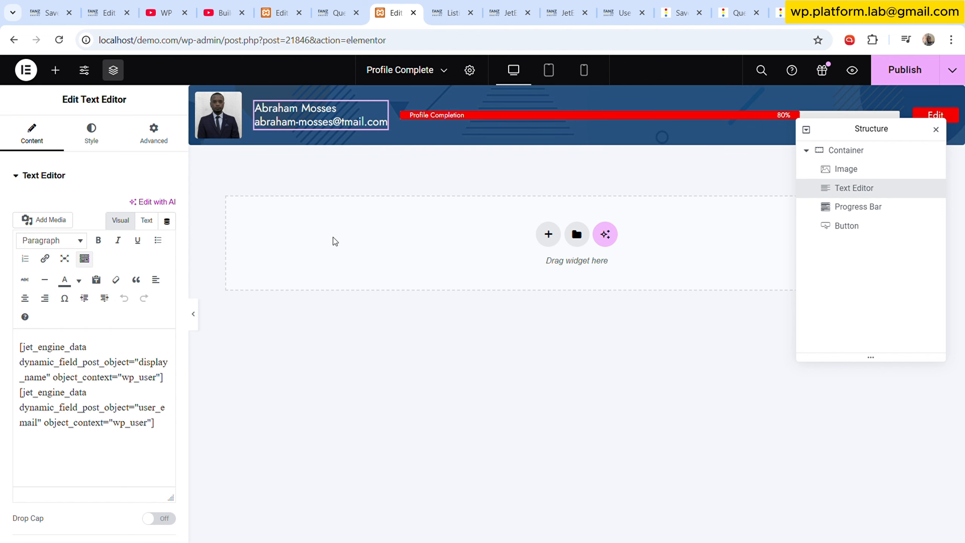
left_click(336, 12)
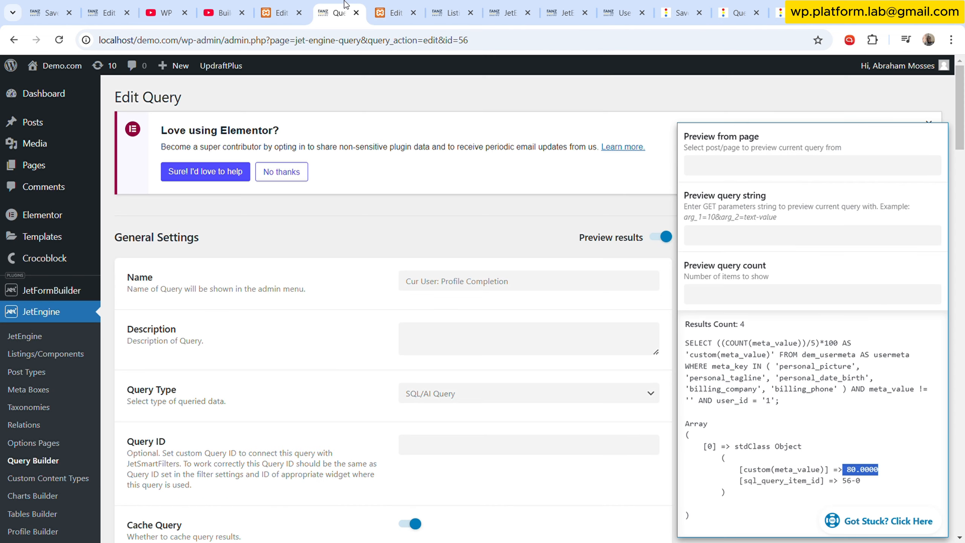
left_click(388, 4)
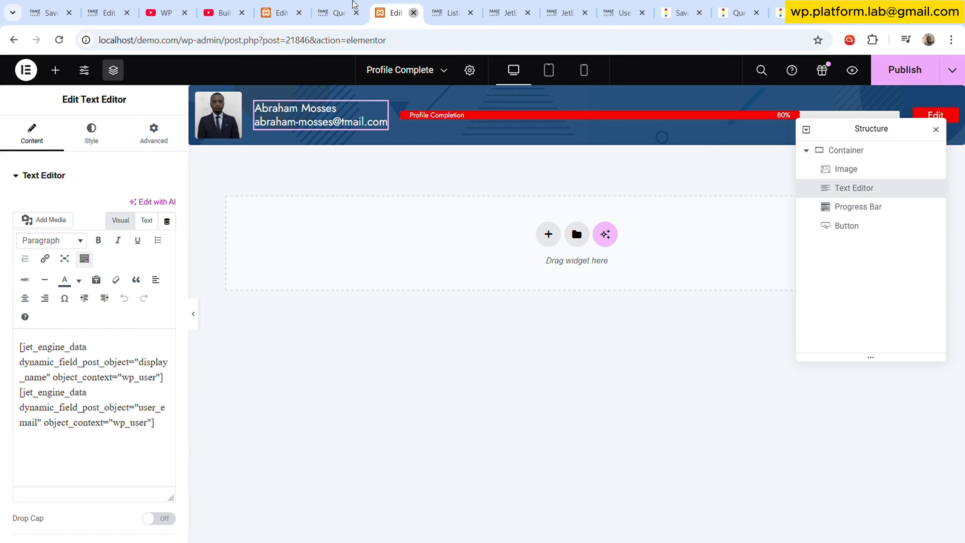
key("ctrl+w")
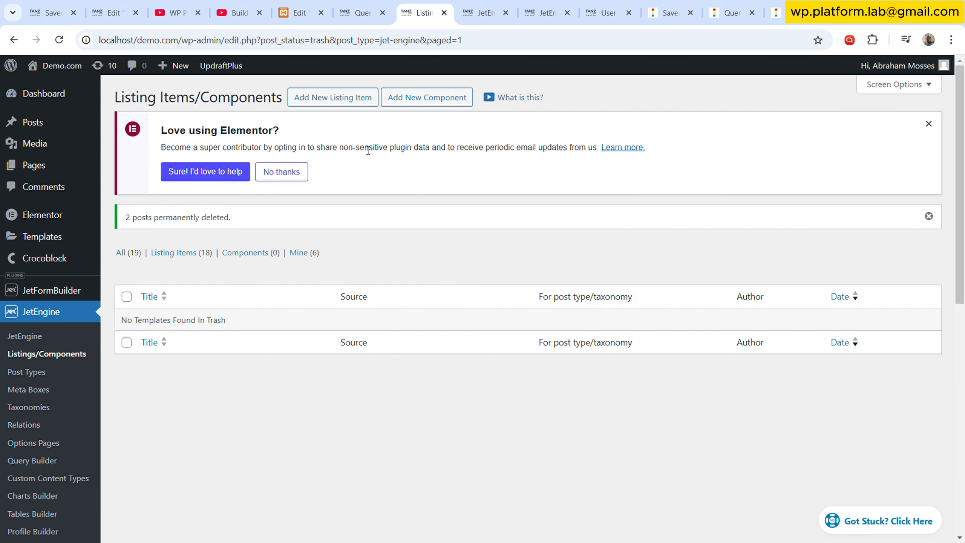
key("ctrl+shift+Tab")
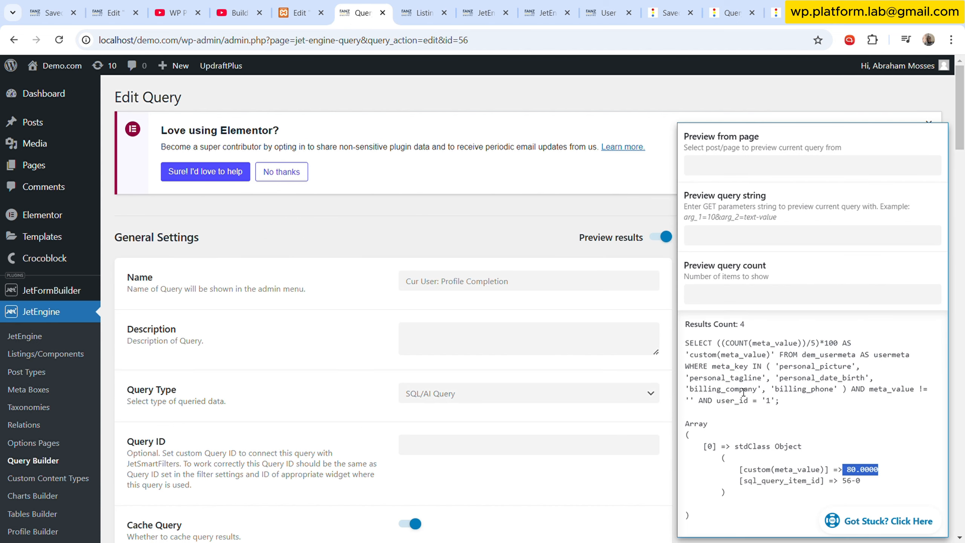
left_click(751, 419)
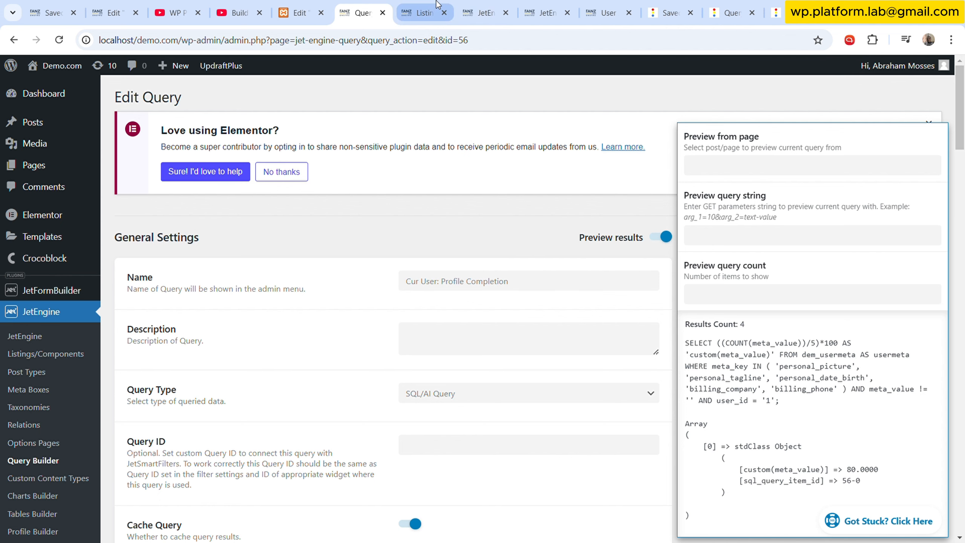
- Start a new listing item sourced from Query Builder using the Cur User: Profile Completion query
left_click(420, 12)
left_click(333, 97)
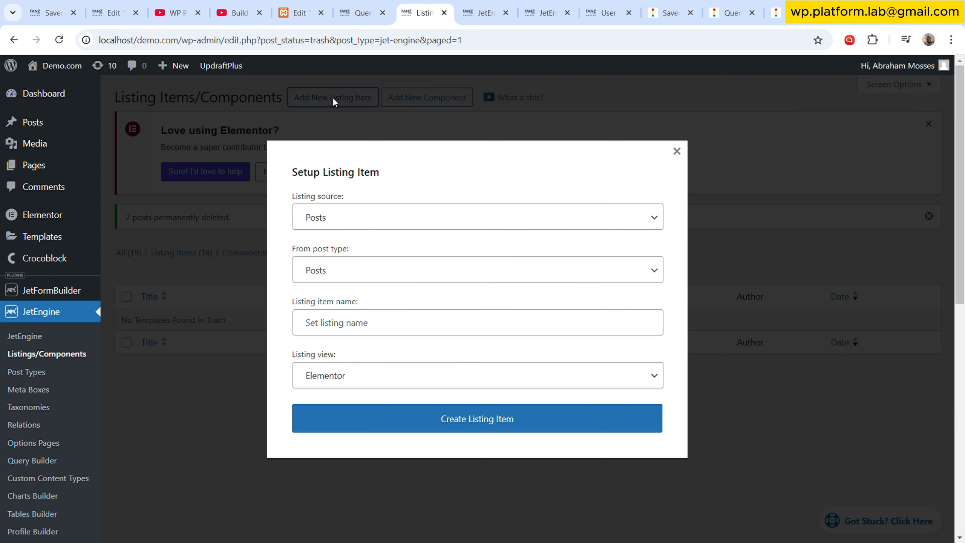
left_click(154, 403)
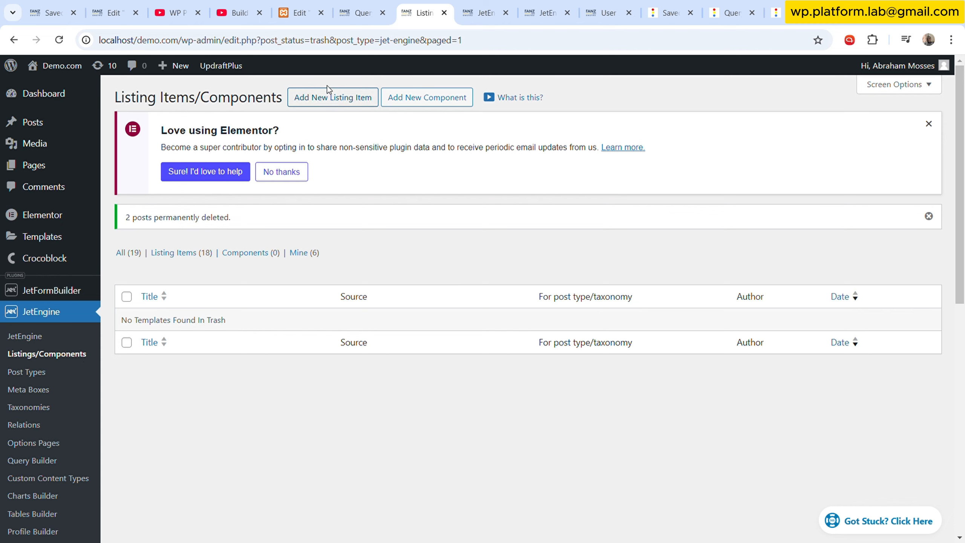
left_click(328, 96)
left_click(452, 226)
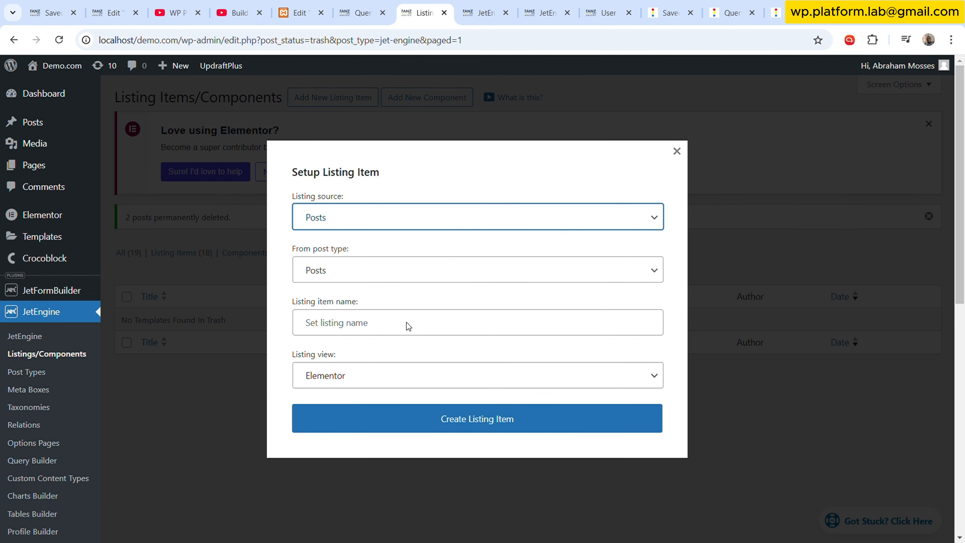
left_click(412, 255)
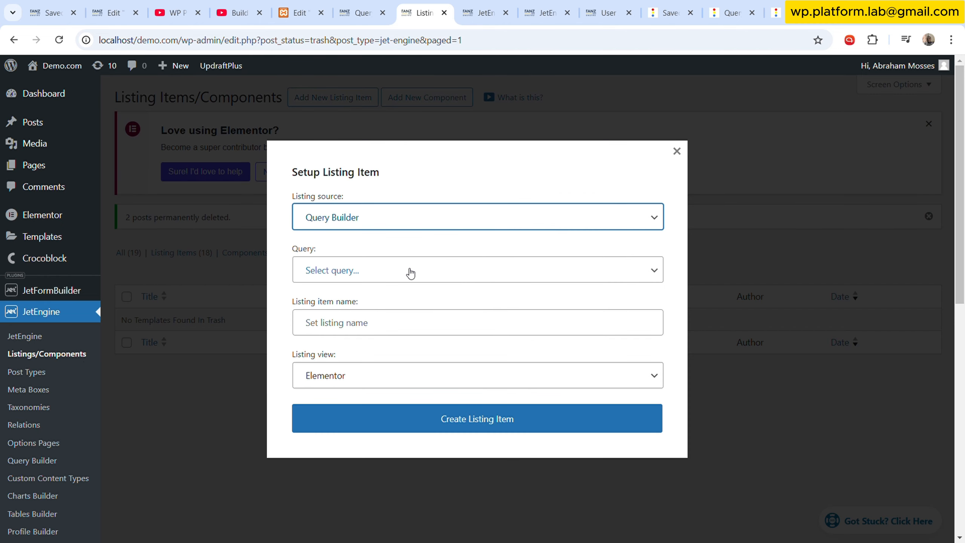
left_click(410, 273)
left_click(410, 315)
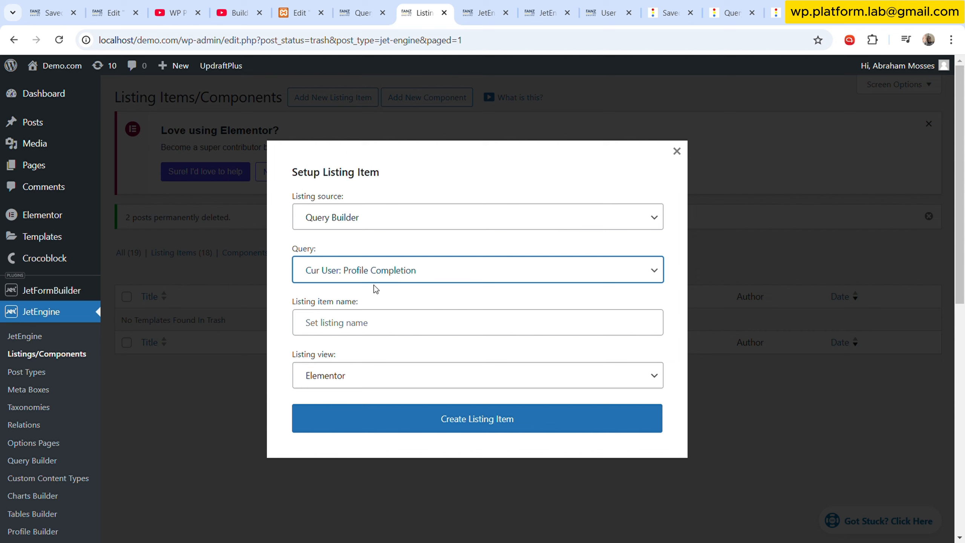
- Name the listing item Profile Completion and create it with the Elementor view
left_click(381, 329)
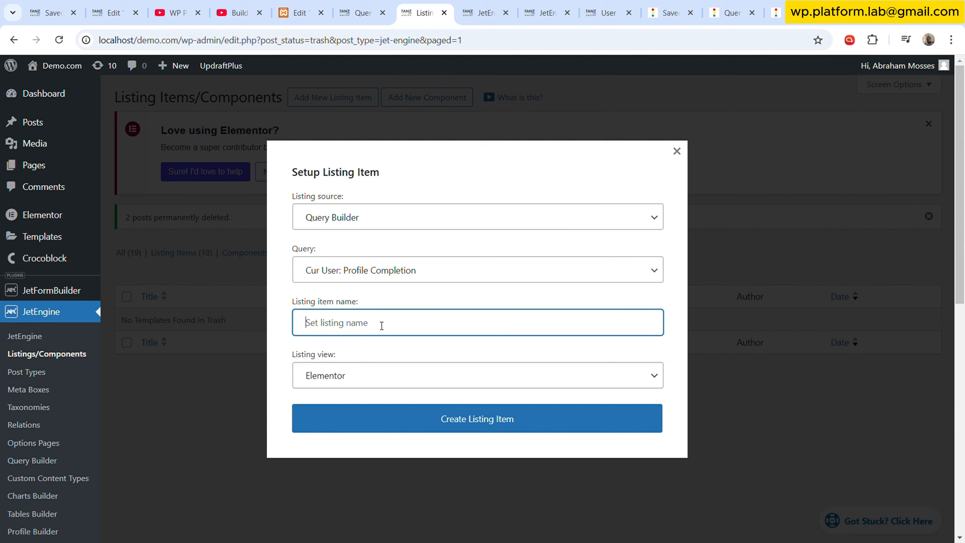
type("Profile Completion")
left_click(472, 420)
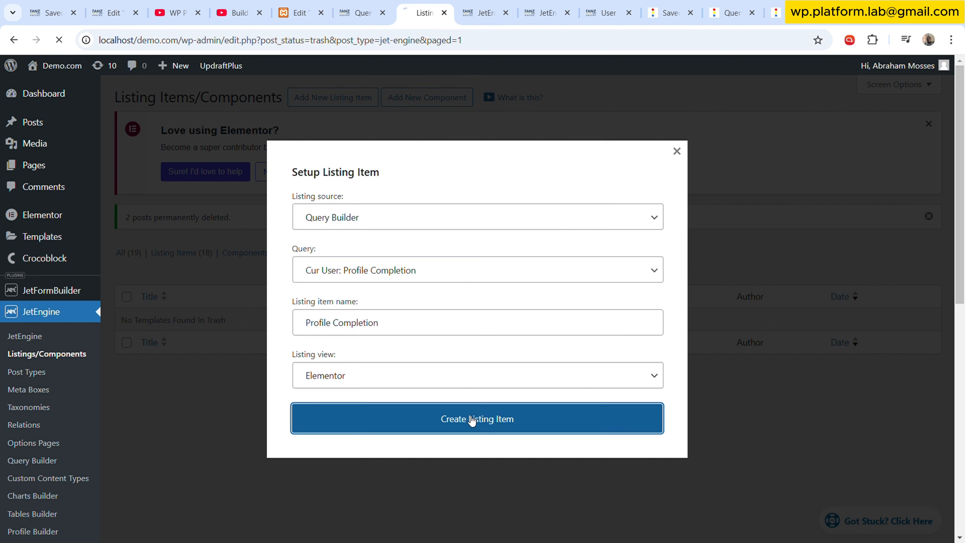
- Open the My Dashboard template from Saved Templates in the Elementor editor
left_click(481, 12)
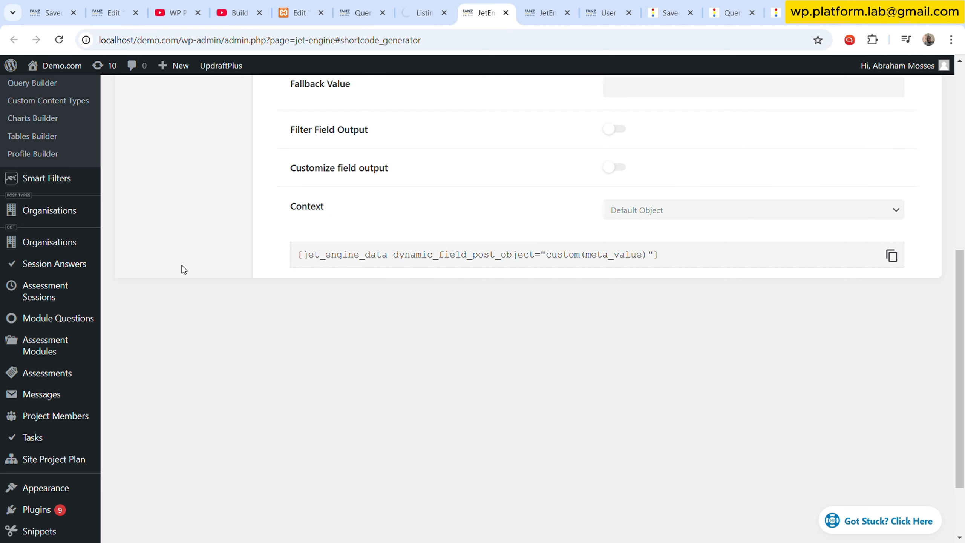
scroll(71, 259, "up", 5)
scroll(71, 194, "up", 3)
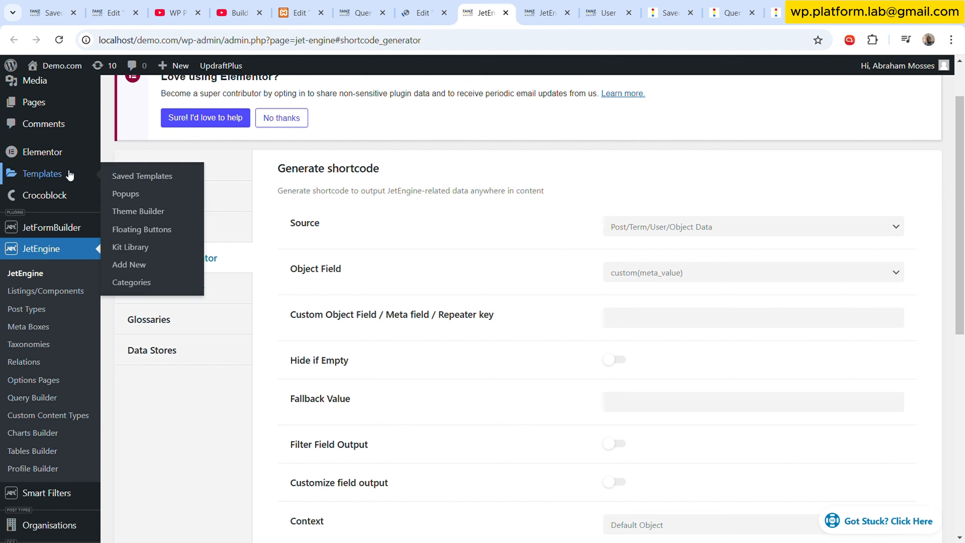
left_click(140, 175)
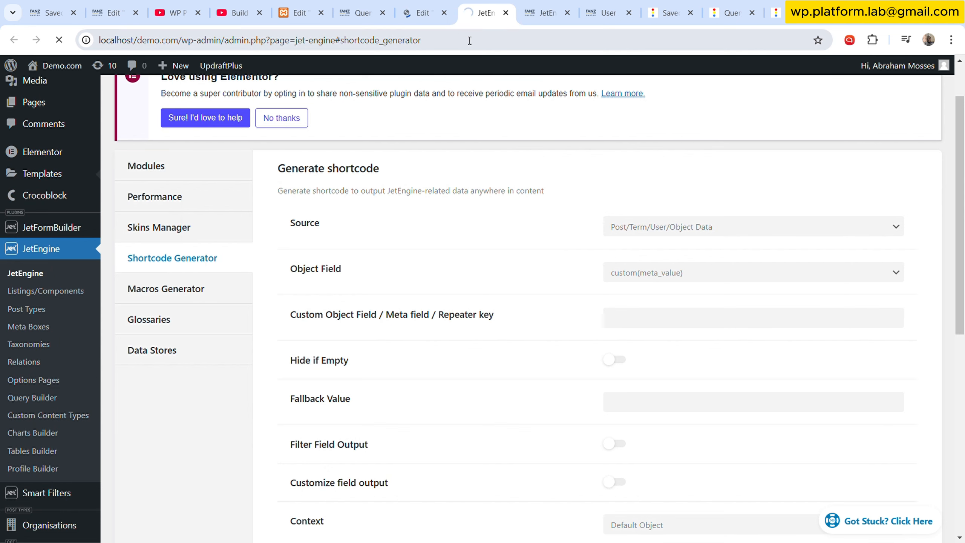
scroll(309, 342, "down", 15)
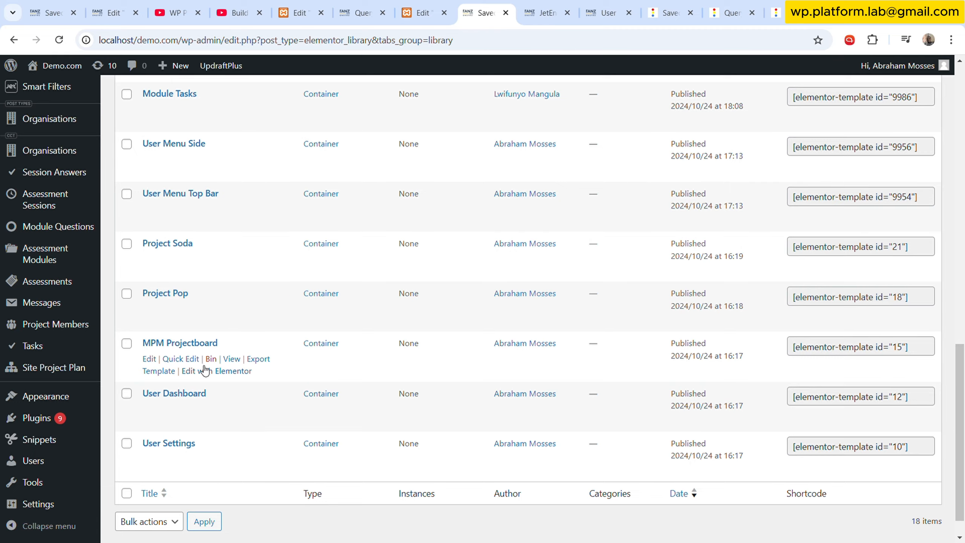
scroll(216, 343, "up", 1)
scroll(217, 343, "up", 5)
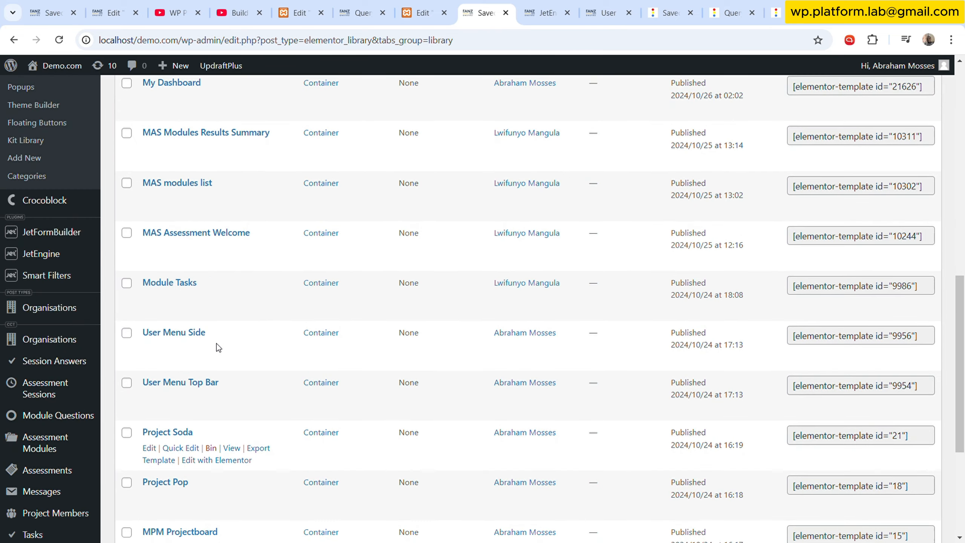
left_click(235, 300)
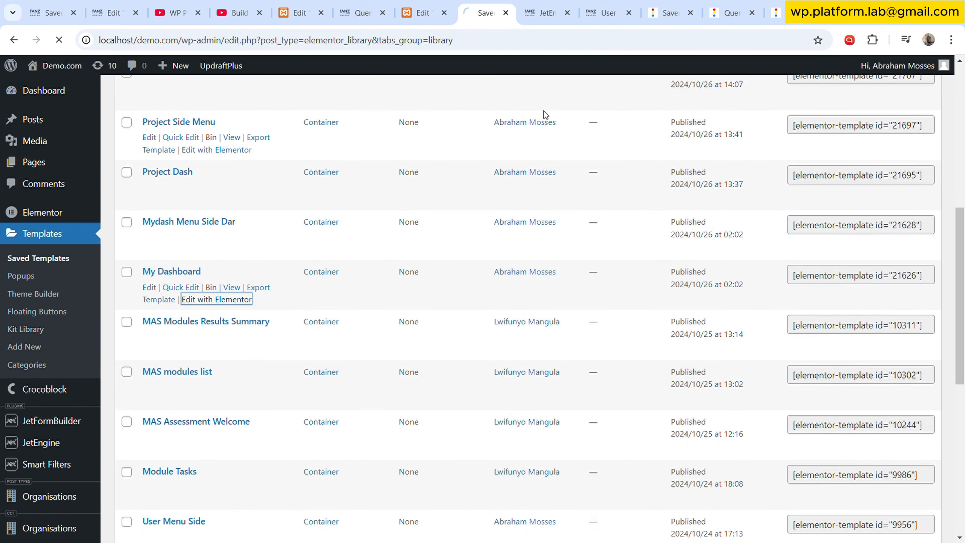
- Copy the profile container holding the photo, name and progress bar in the My Dashboard template
left_click(422, 12)
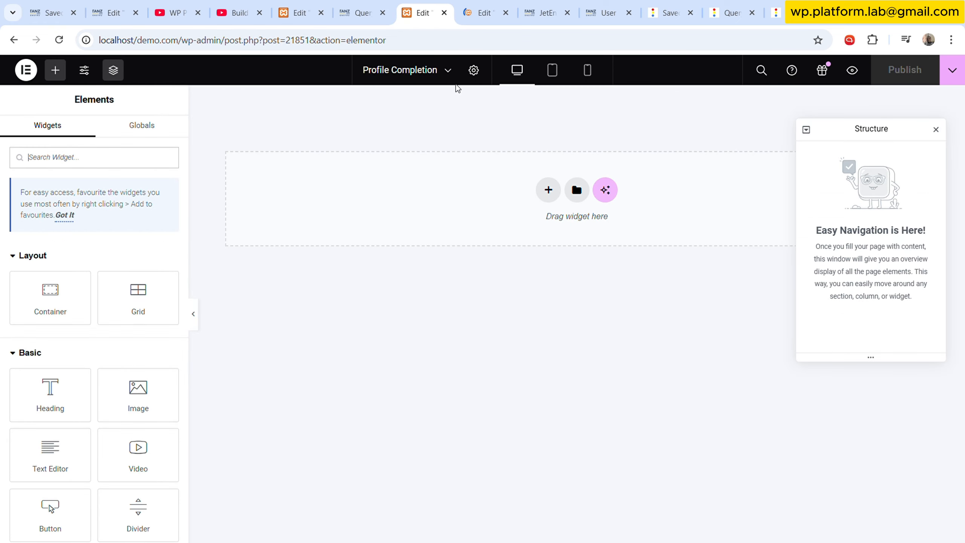
left_click(490, 5)
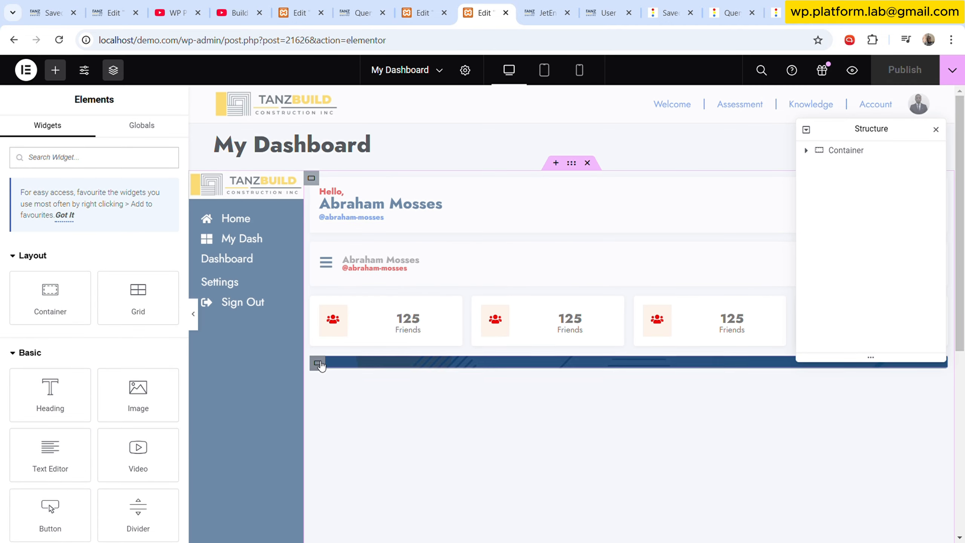
left_click(318, 363)
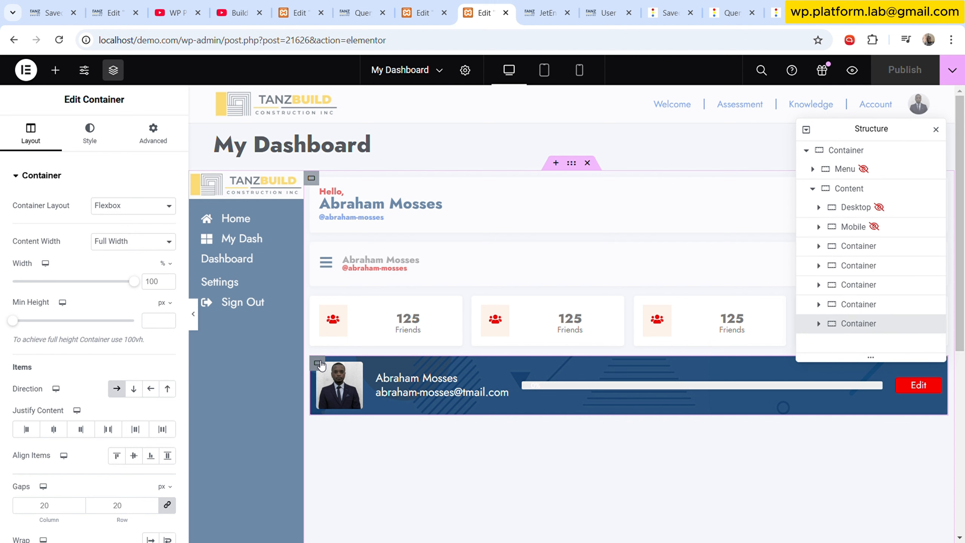
right_click(319, 364)
left_click(358, 308)
- Paste the copied profile container into the empty Profile Completion listing
left_click(441, 5)
right_click(371, 184)
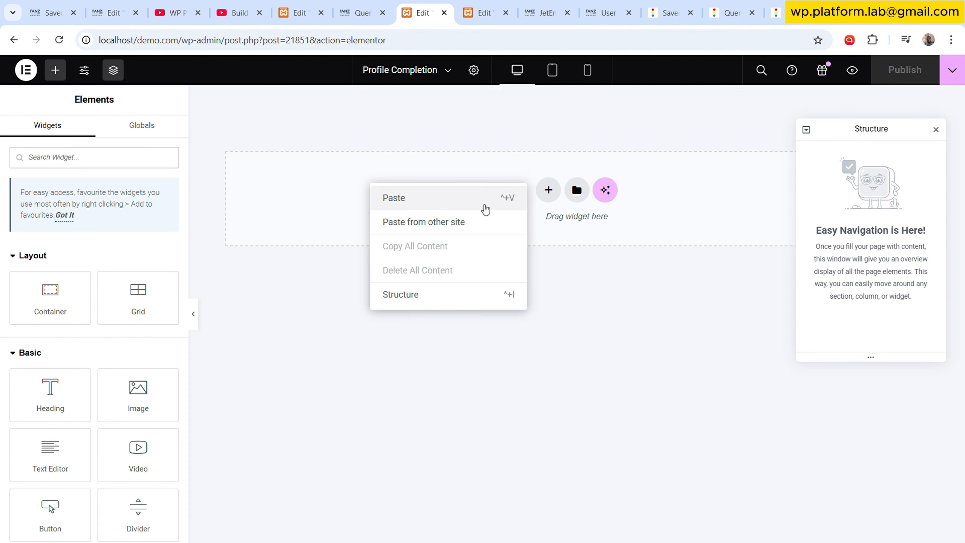
left_click(409, 201)
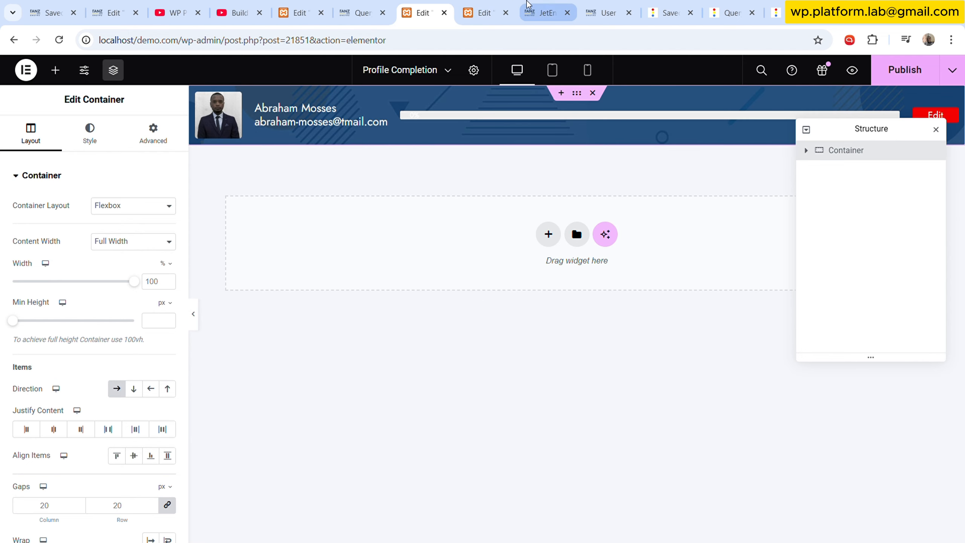
left_click(542, 6)
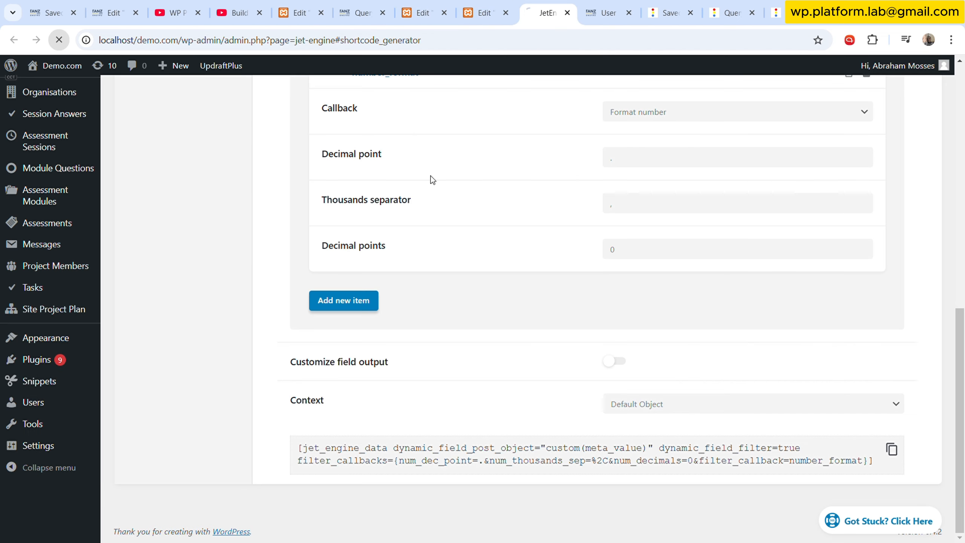
scroll(468, 238, "up", 10)
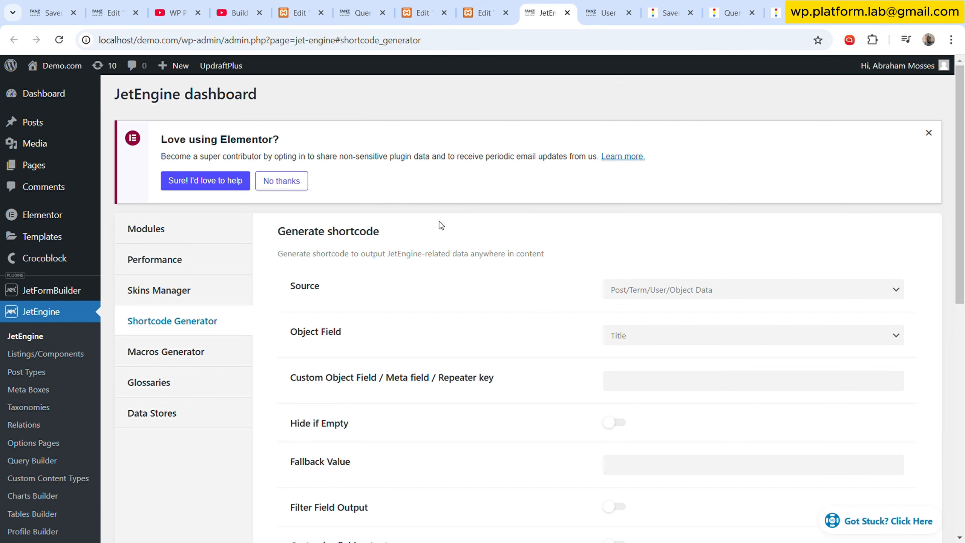
scroll(486, 242, "down", 3)
left_click(646, 167)
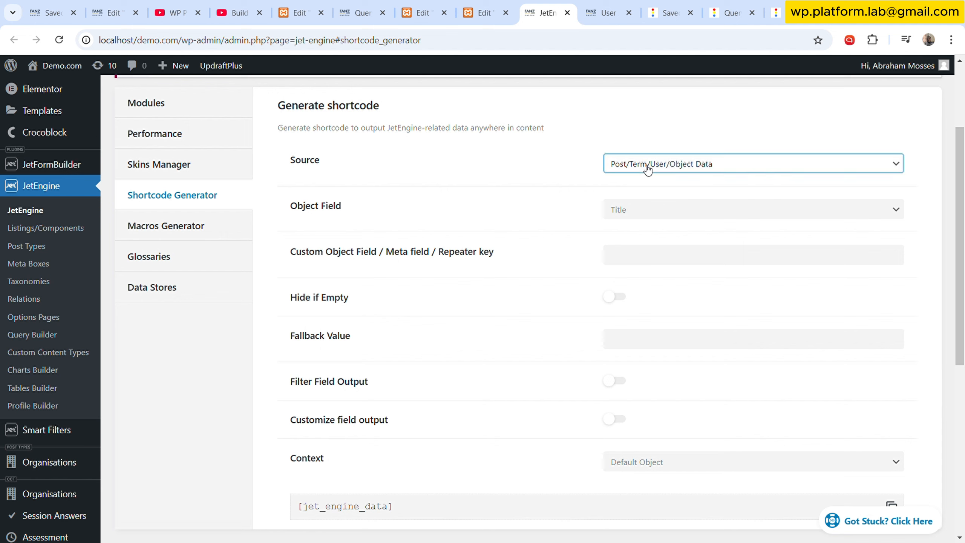
key("Tab")
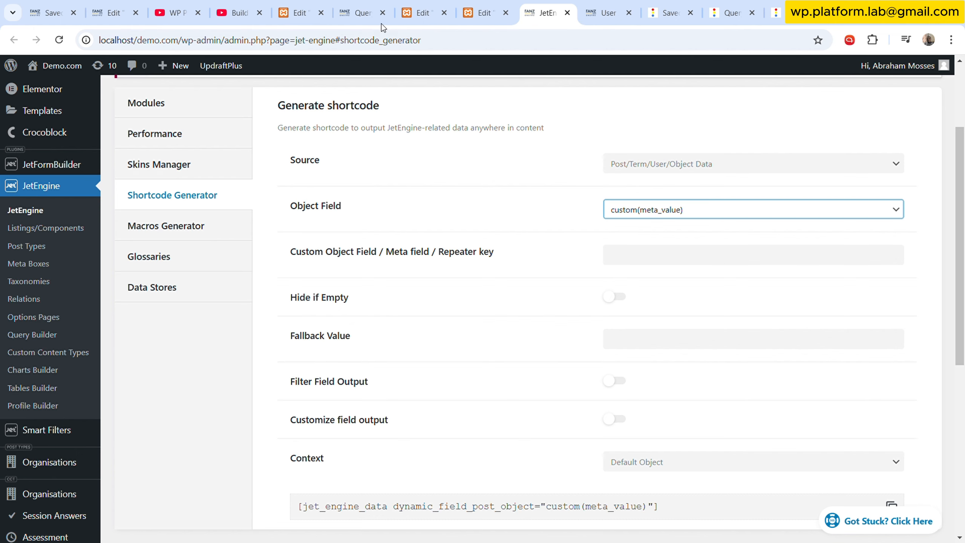
- Review the query's calculated column definition and the preview value of custom(meta_value)
left_click(363, 14)
scroll(309, 403, "down", 15)
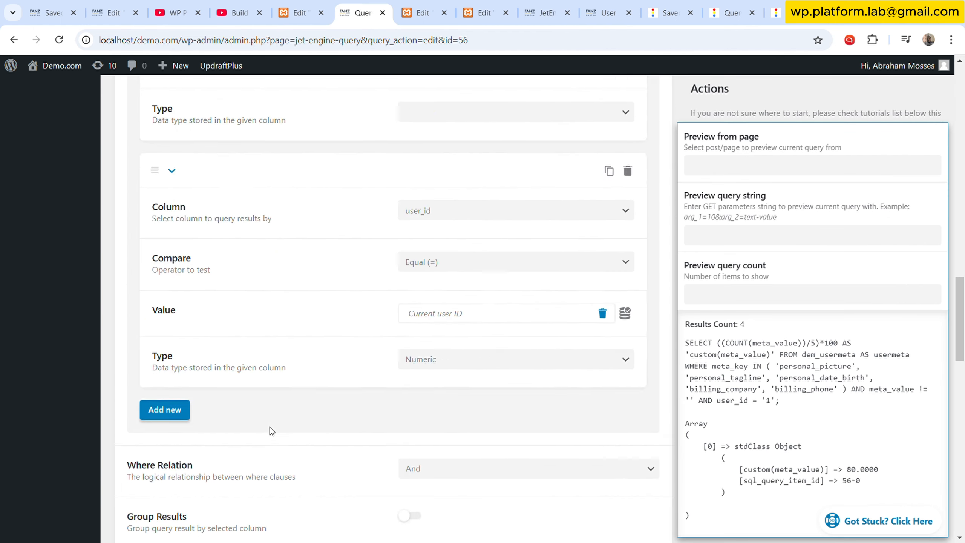
scroll(273, 432, "down", 5)
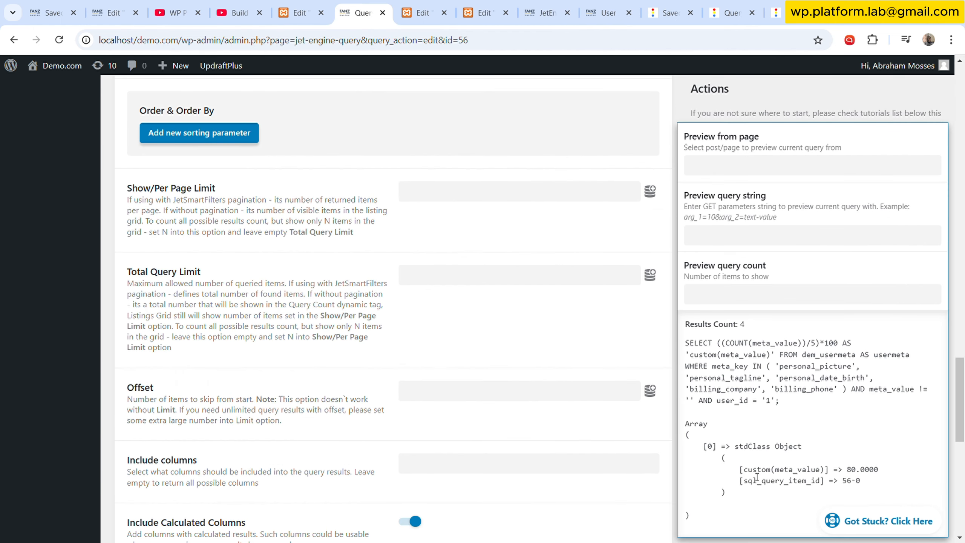
left_click_drag(858, 470, 784, 469)
scroll(338, 382, "down", 10)
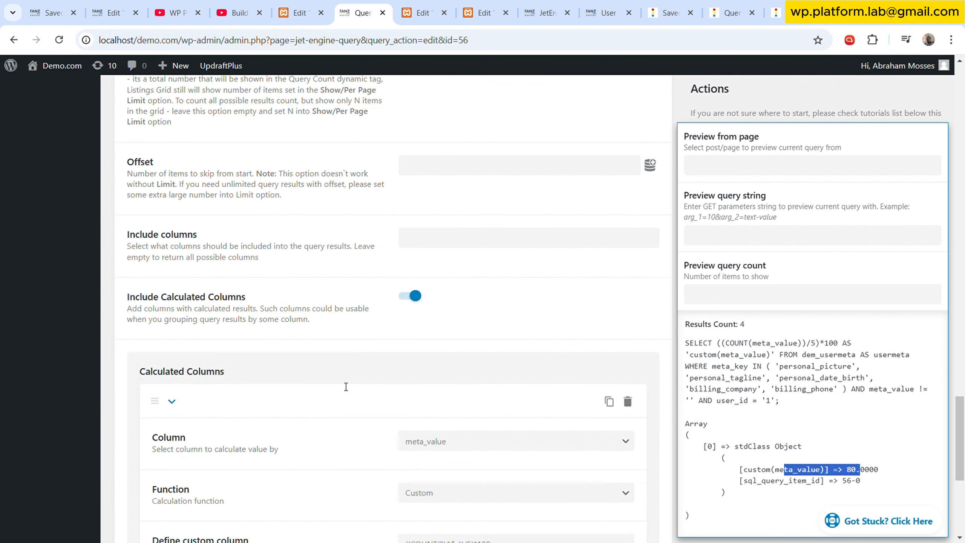
scroll(338, 381, "up", 10)
scroll(418, 342, "down", 5)
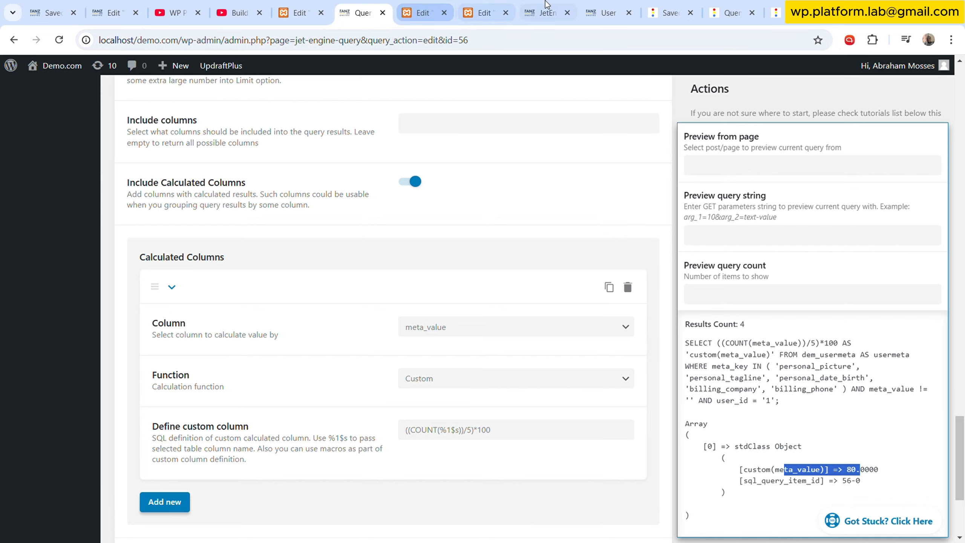
- Add a Format number output filter with 1 decimal point to the custom(meta_value) shortcode and copy the shortcode
left_click(543, 13)
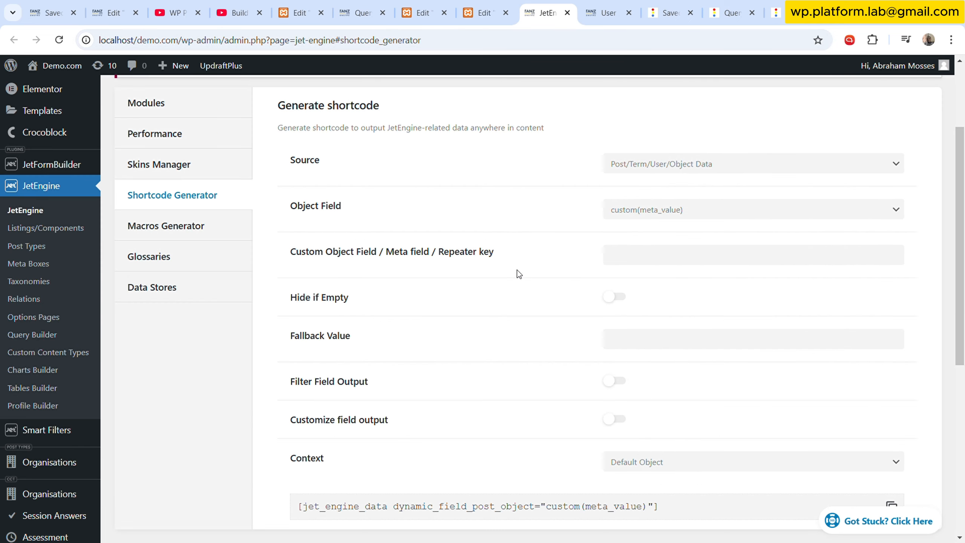
scroll(621, 267, "down", 5)
left_click(614, 193)
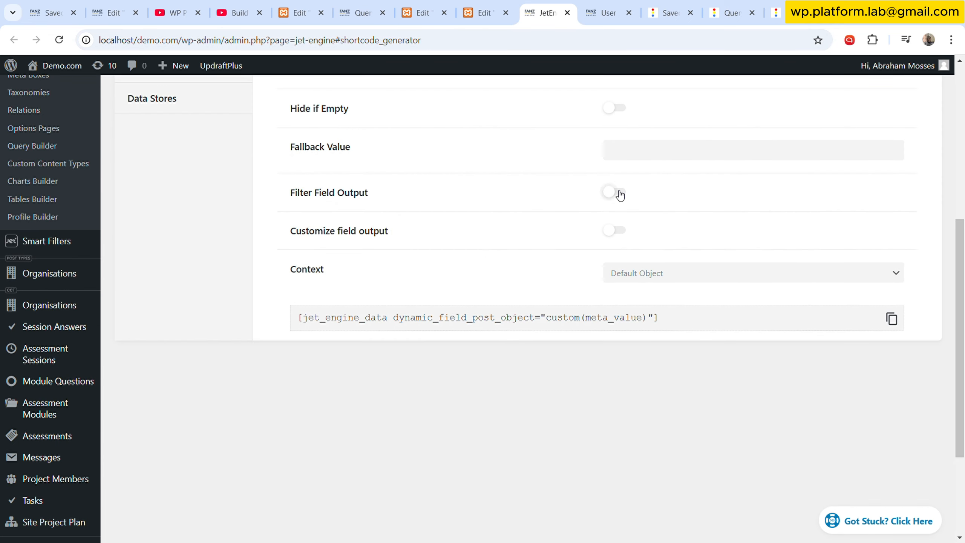
left_click(343, 280)
left_click(693, 333)
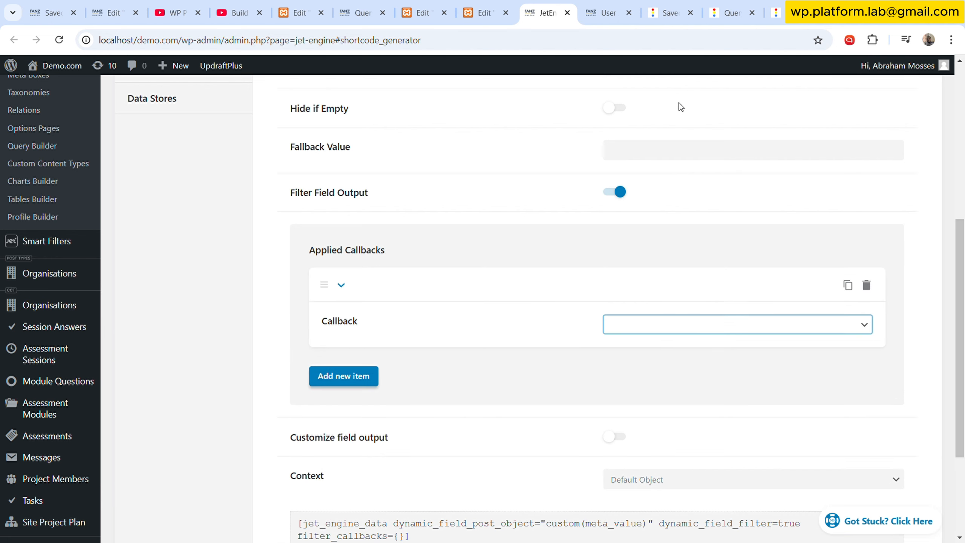
left_click(668, 57)
double_click(652, 466)
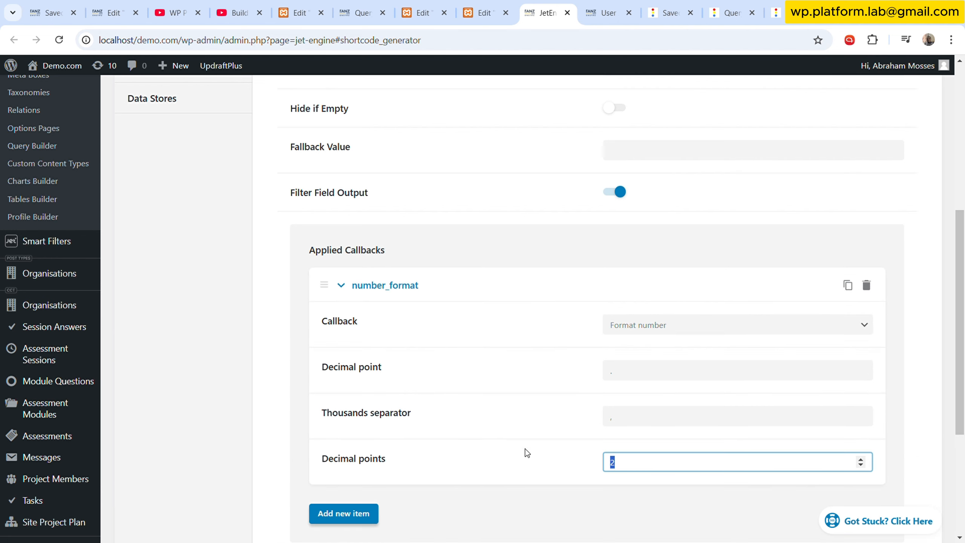
type("0")
double_click(647, 465)
type("1")
left_click(551, 461)
scroll(551, 461, "down", 5)
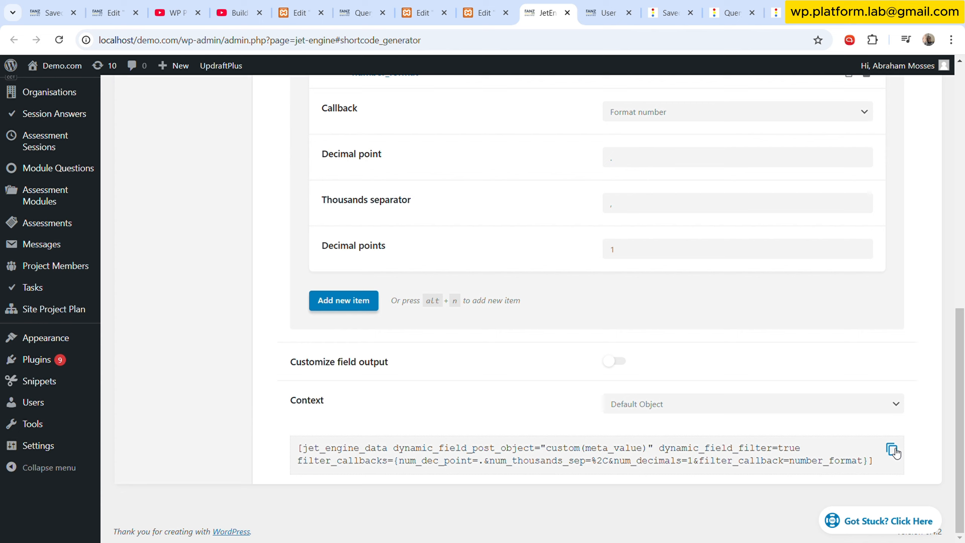
left_click(894, 450)
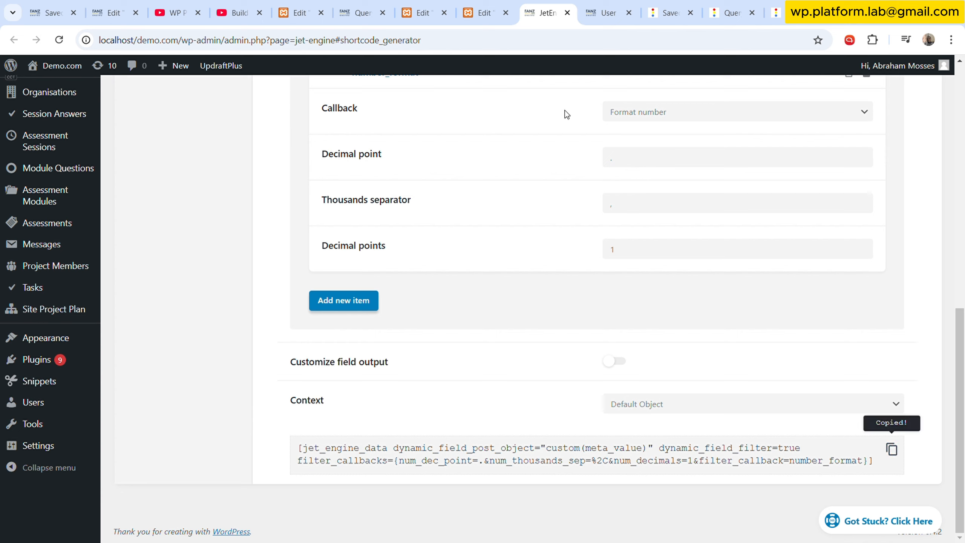
- Select the progress bar in My Dashboard and remove the dynamic tag from its Percentage
left_click(489, 12)
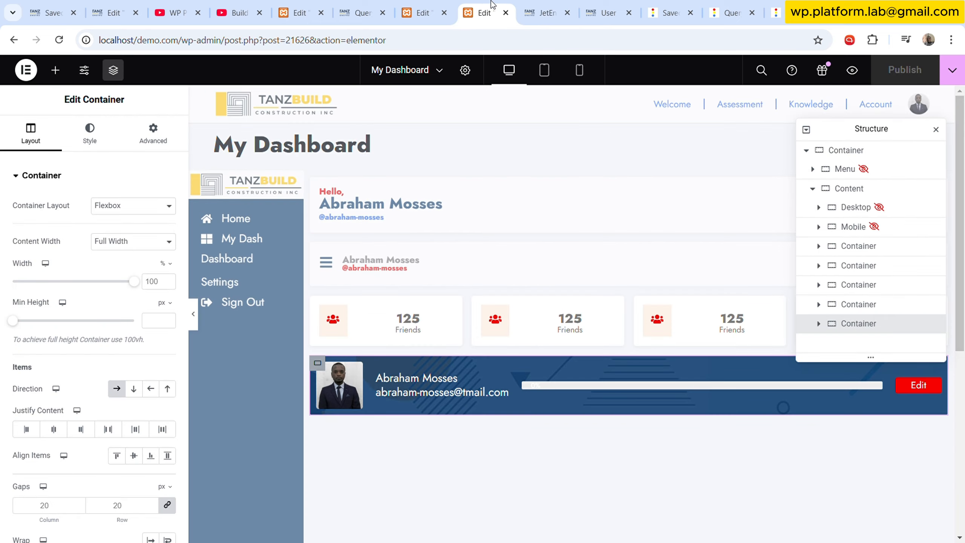
left_click(875, 391)
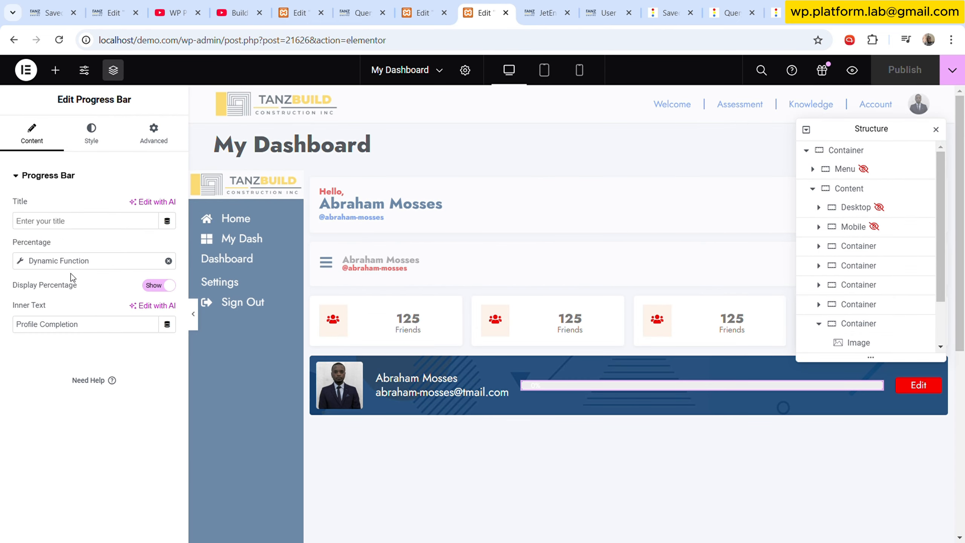
left_click(169, 262)
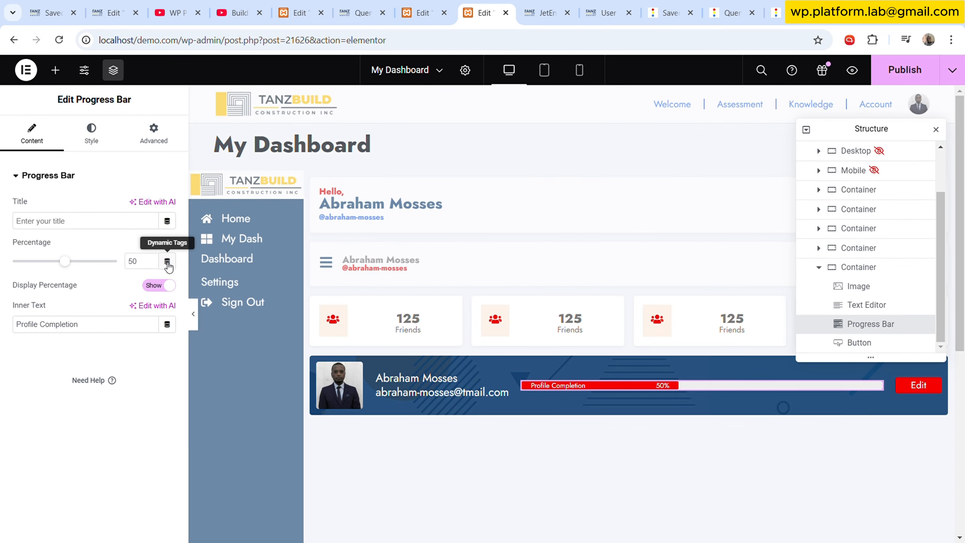
- Set the My Dashboard progress bar's Percentage to a Shortcode dynamic tag and paste the copied custom(meta_value) shortcode
left_click(167, 262)
scroll(91, 404, "down", 1)
scroll(91, 404, "down", 1)
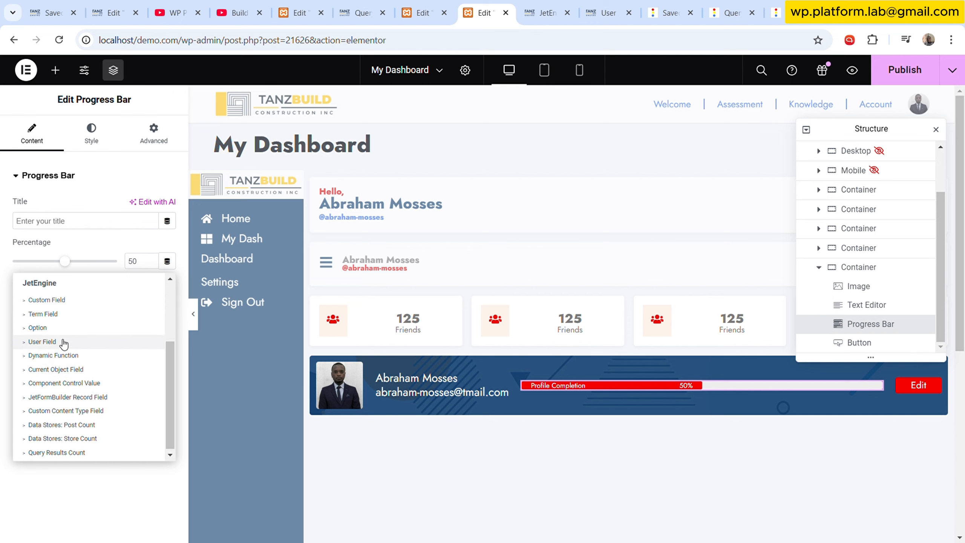
scroll(65, 342, "up", 2)
left_click(38, 330)
left_click(47, 266)
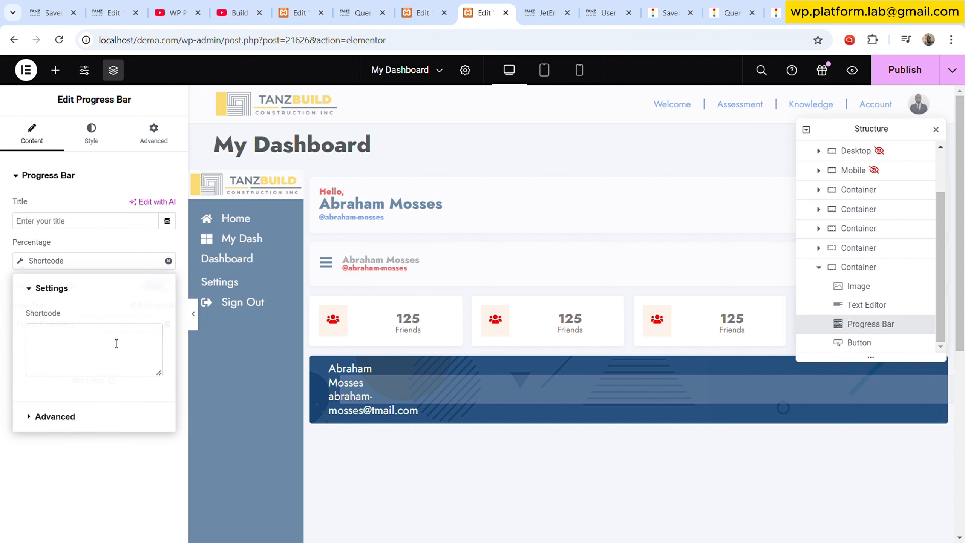
left_click(90, 344)
key("ctrl+v")
left_click(95, 141)
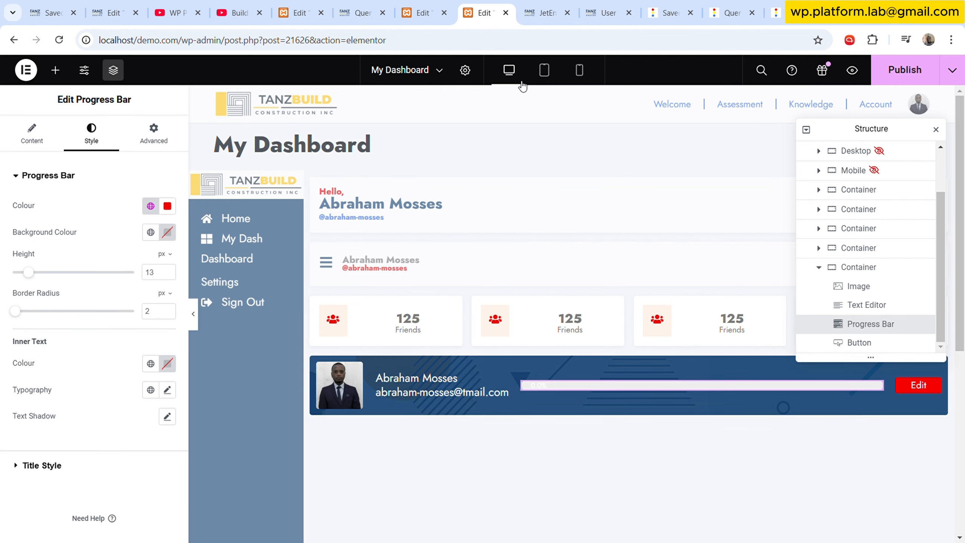
- In the Profile Completion listing, set the progress bar's Percentage to a Shortcode dynamic tag with the pasted custom(meta_value) shortcode
left_click(422, 13)
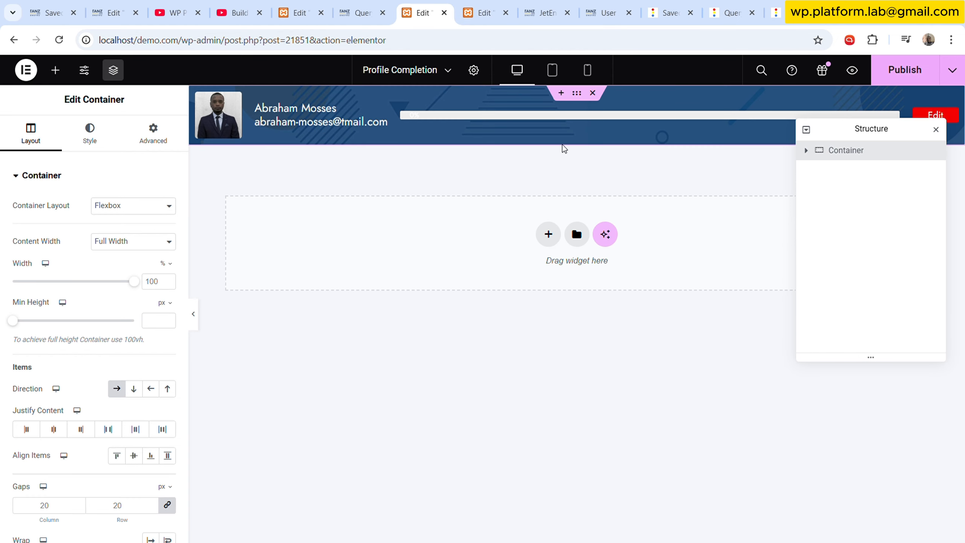
left_click(544, 115)
left_click(168, 261)
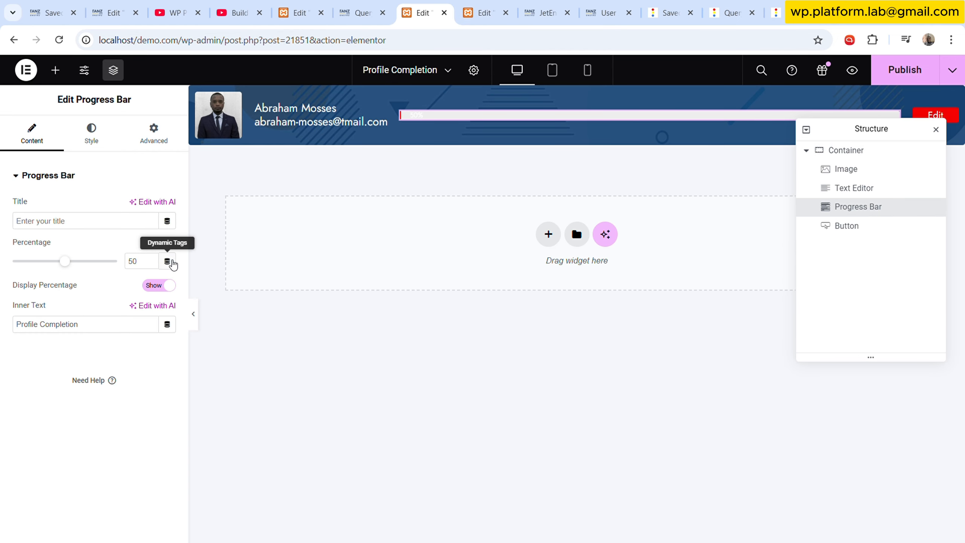
left_click(167, 260)
scroll(71, 410, "down", 2)
scroll(71, 380, "down", 1)
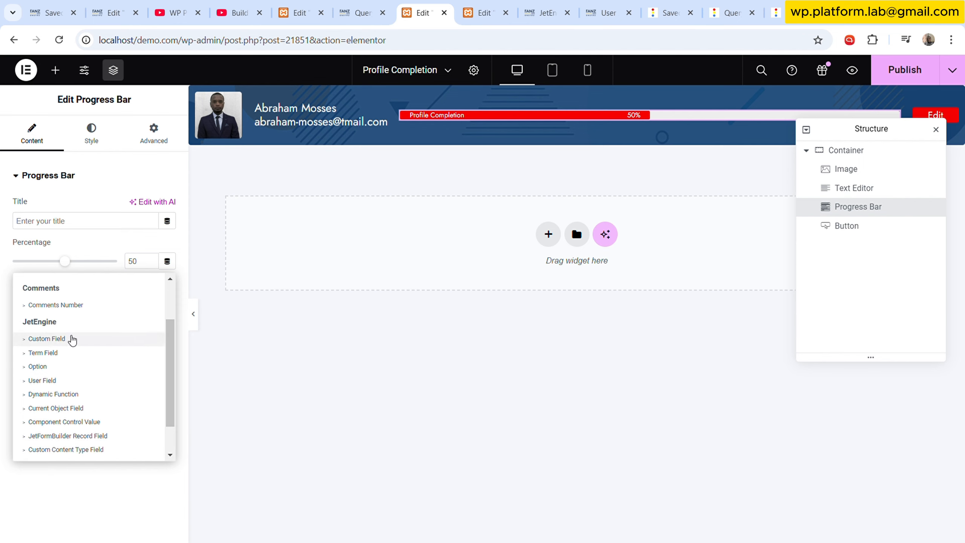
scroll(69, 337, "up", 2)
left_click(68, 334)
left_click(65, 266)
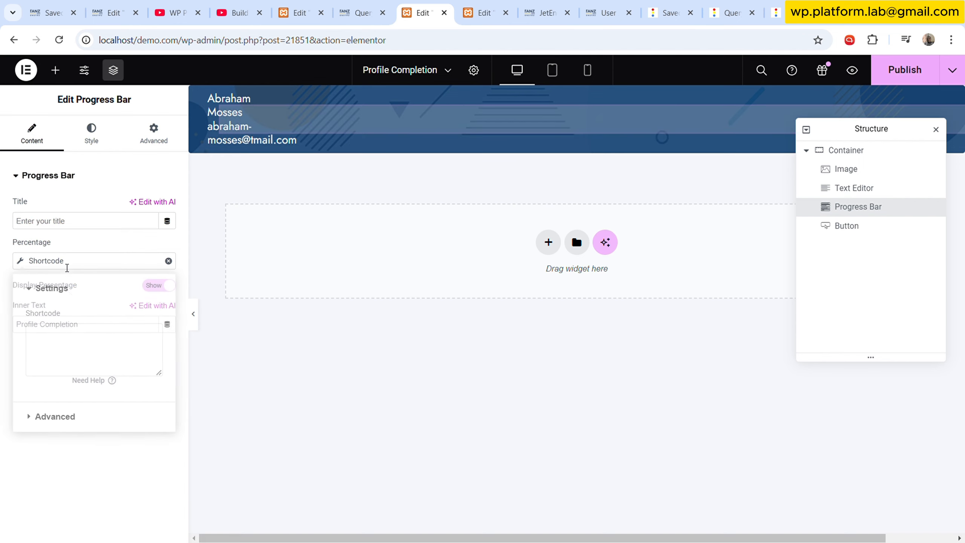
left_click(71, 348)
key("ctrl+v")
left_click(91, 137)
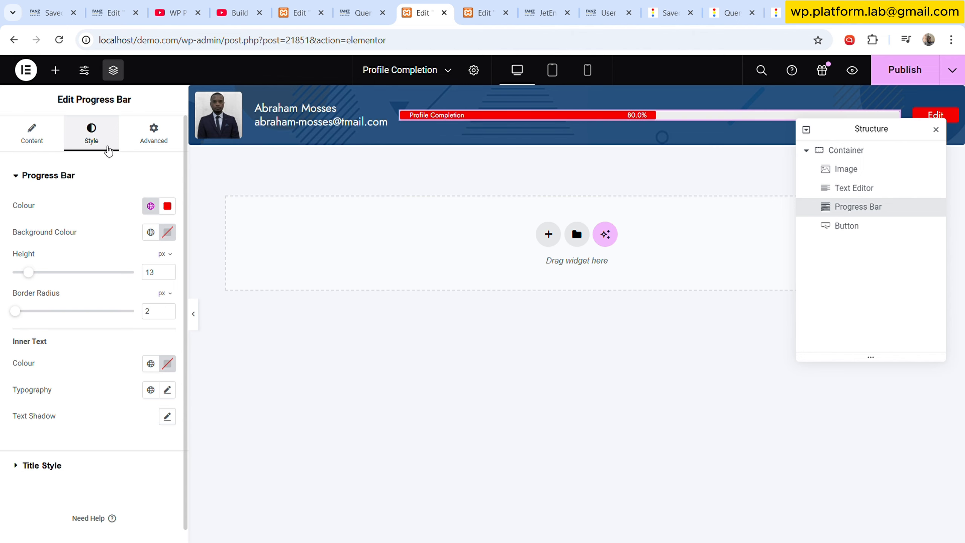
- Publish the Profile Completion listing item
left_click_drag(885, 146, 644, 284)
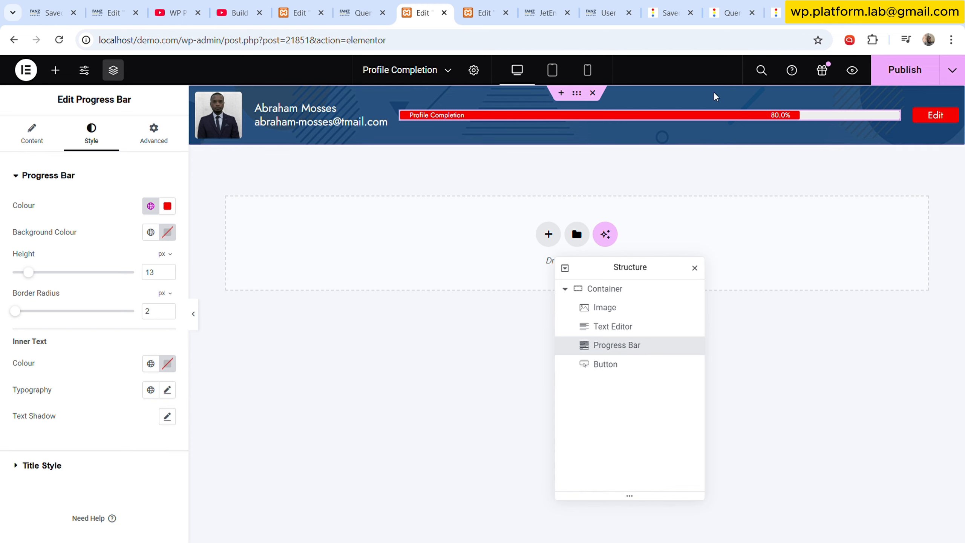
left_click(607, 289)
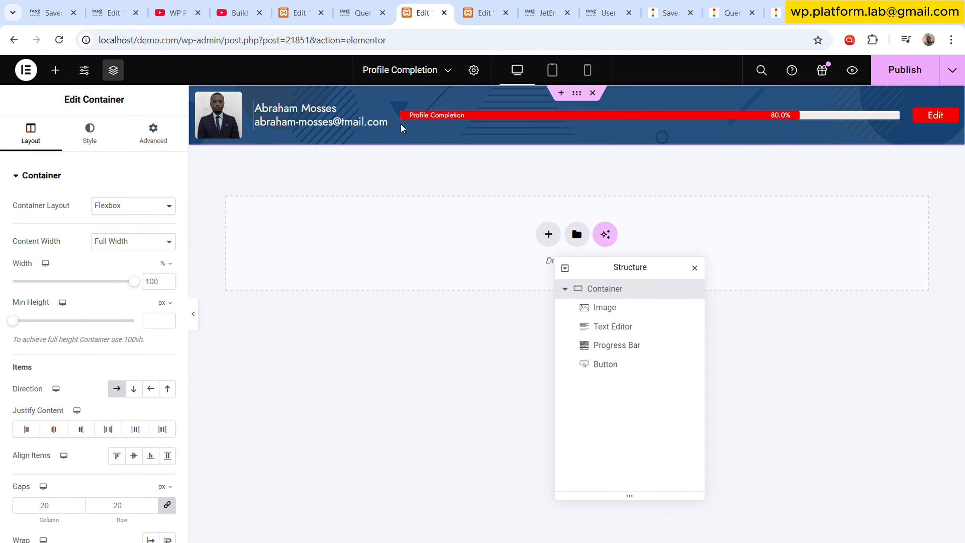
left_click(479, 13)
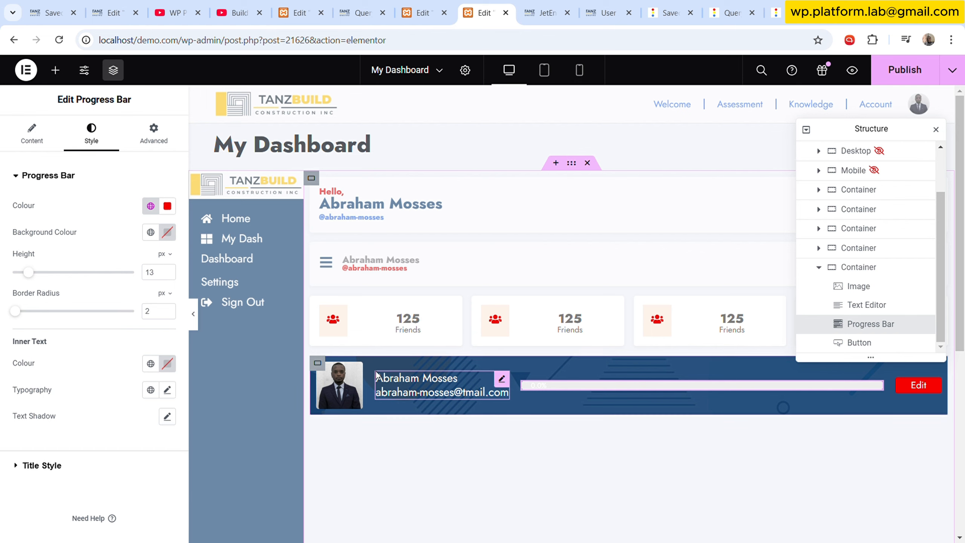
left_click(436, 7)
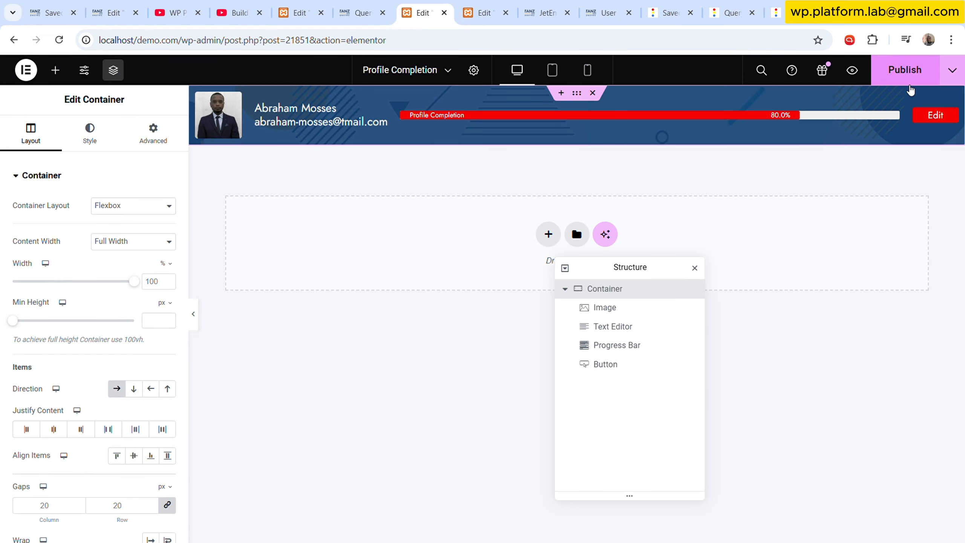
left_click(908, 84)
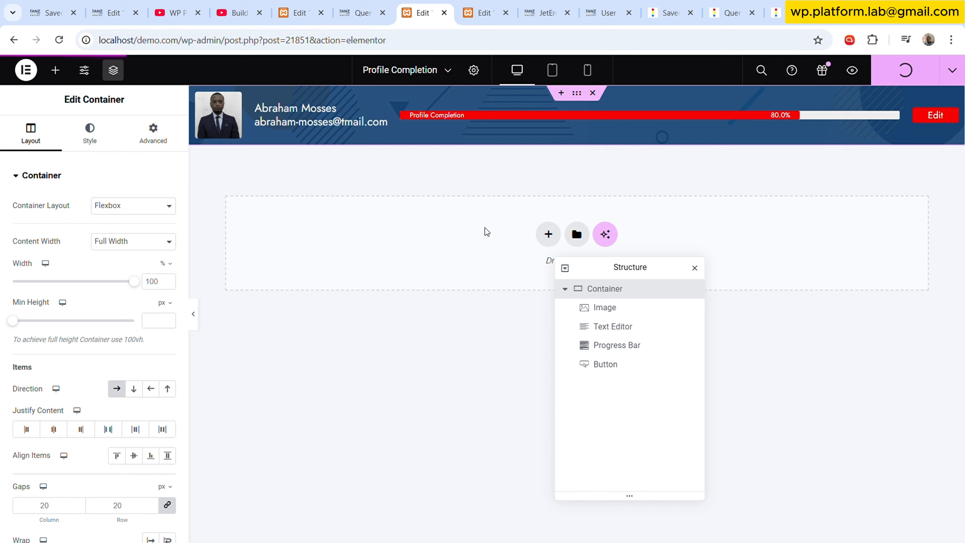
- Add a Listing Grid widget to the My Dashboard page
left_click(482, 12)
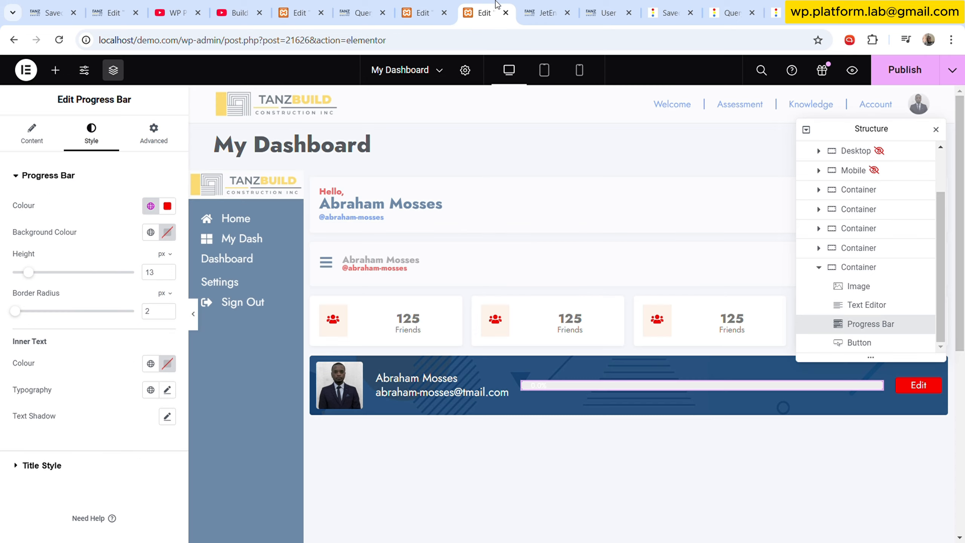
left_click(55, 70)
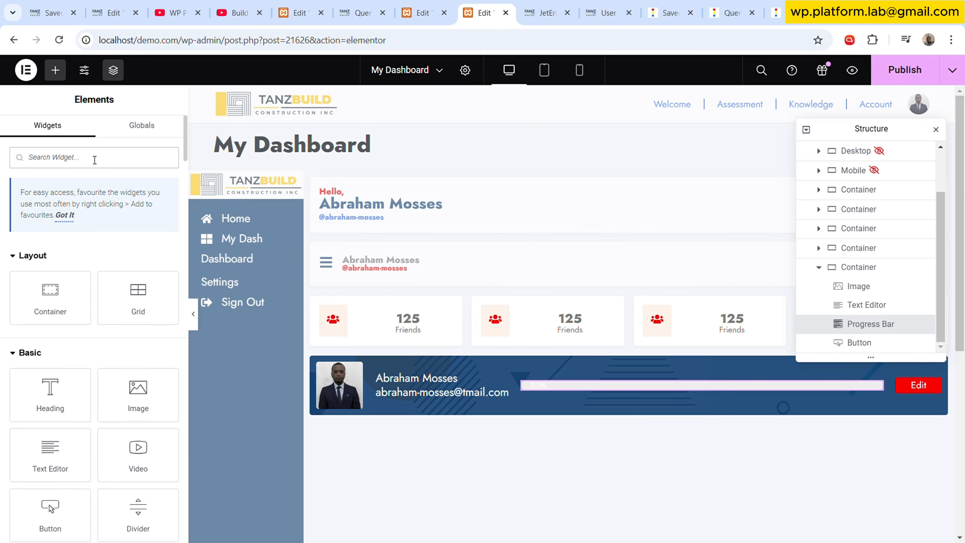
type("list")
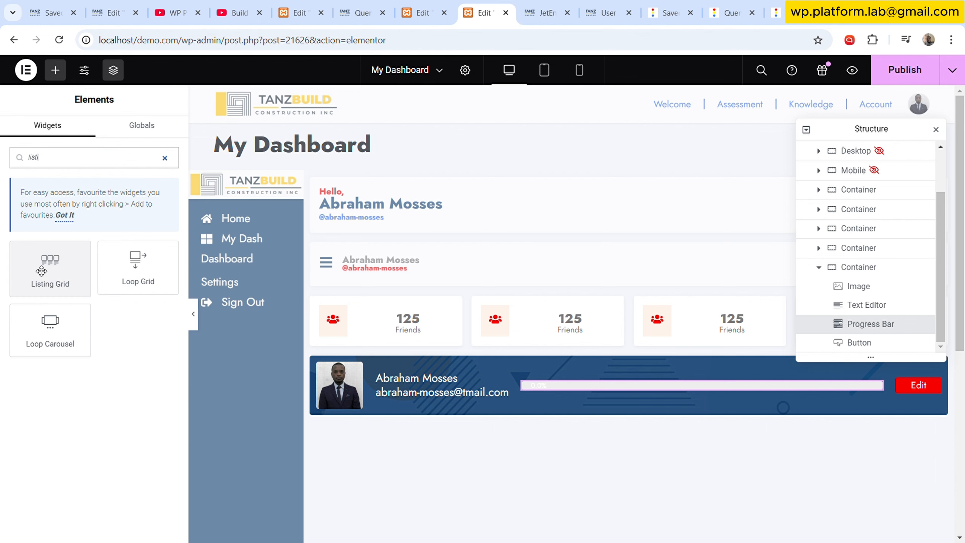
left_click_drag(50, 268, 559, 418)
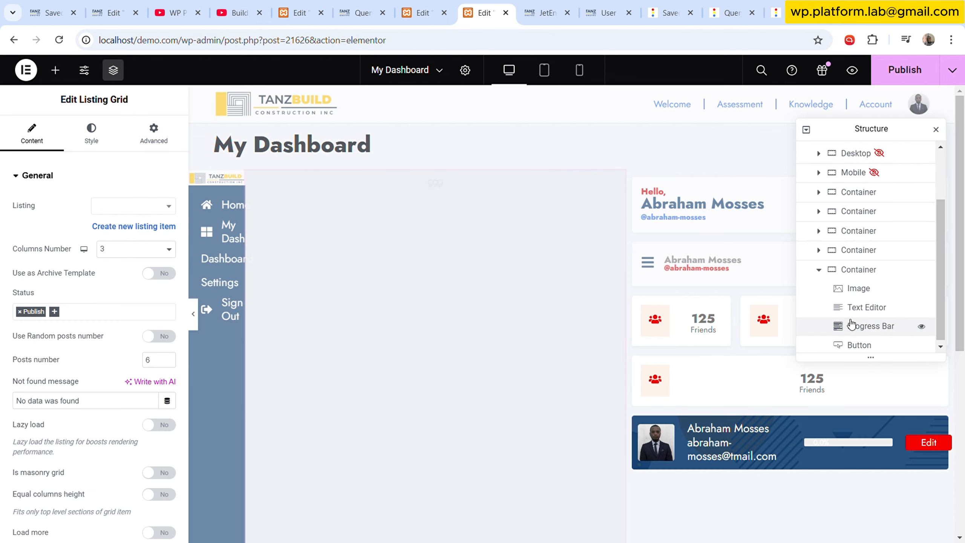
- Move the Listing Grid in the structure so it sits after the stat containers, just above the profile container
scroll(858, 304, "up", 5)
left_click_drag(843, 194, 855, 248)
left_click(821, 267)
left_click(834, 268)
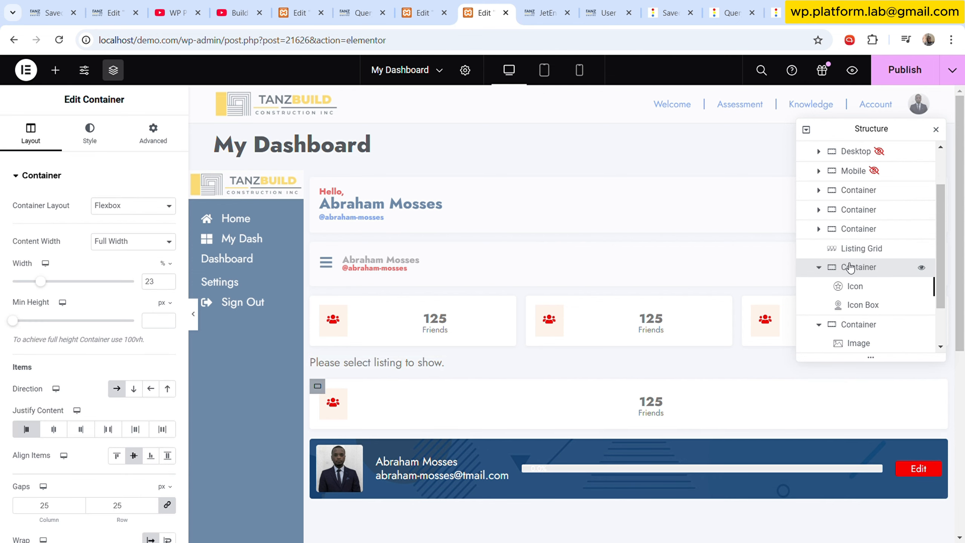
left_click(819, 268)
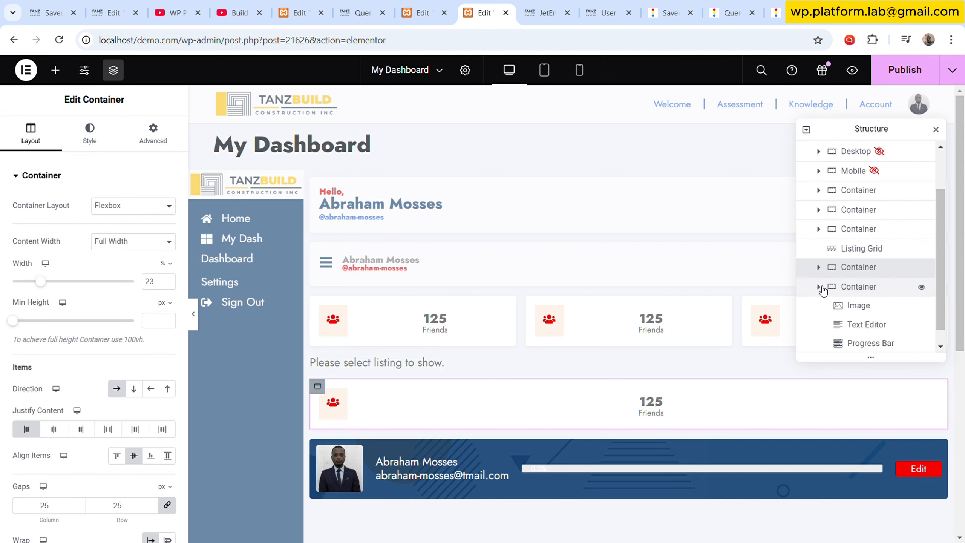
left_click(827, 287)
left_click(861, 305)
left_click_drag(862, 305, 863, 324)
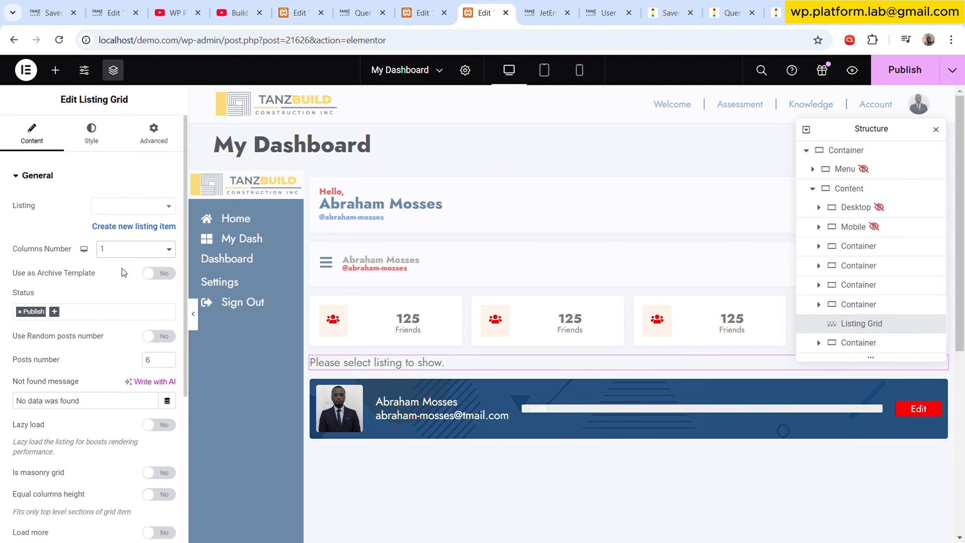
- Set the Listing Grid to show the Profile Completion listing
left_click(130, 210)
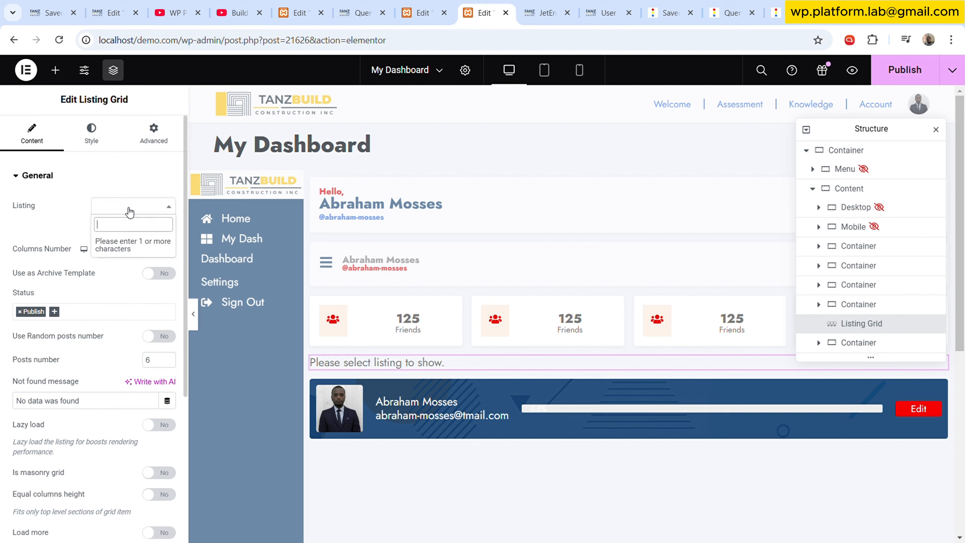
type("profi")
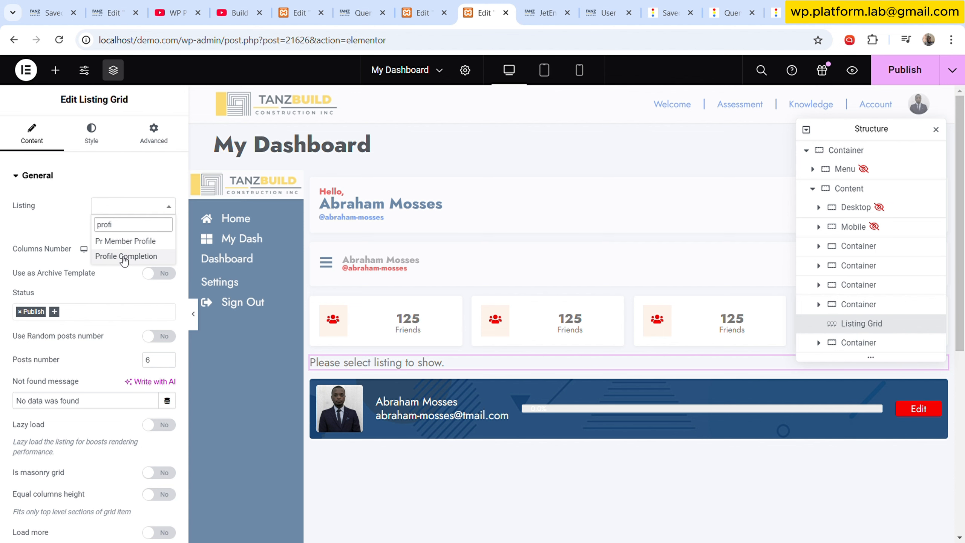
left_click(124, 257)
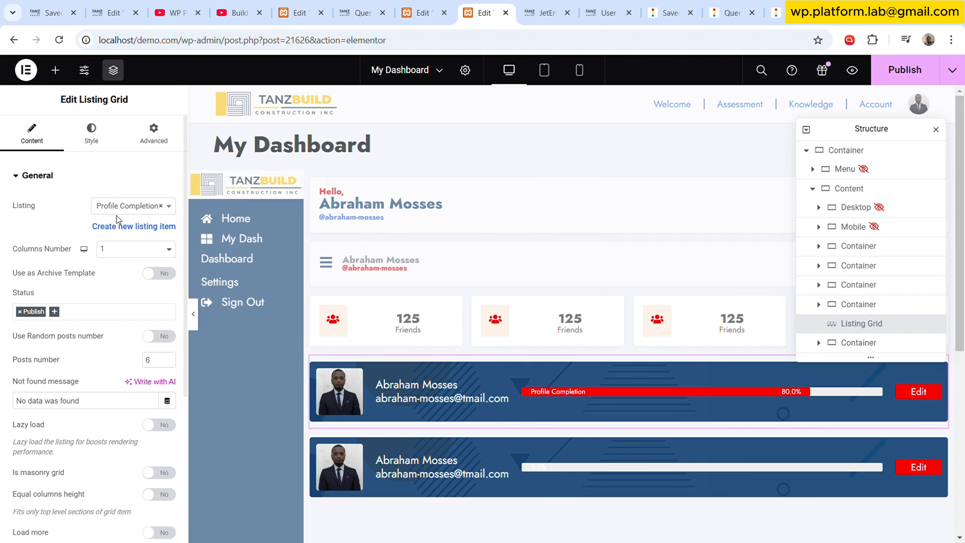
- Set the Listing Grid's horizontal and vertical column gaps to 0
left_click(117, 125)
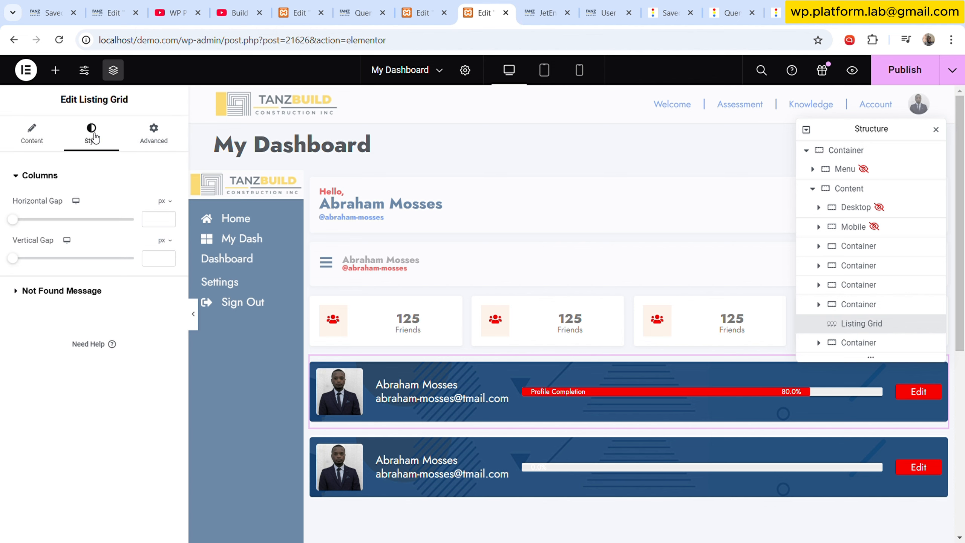
left_click(157, 224)
type("0")
left_click(165, 254)
type("0")
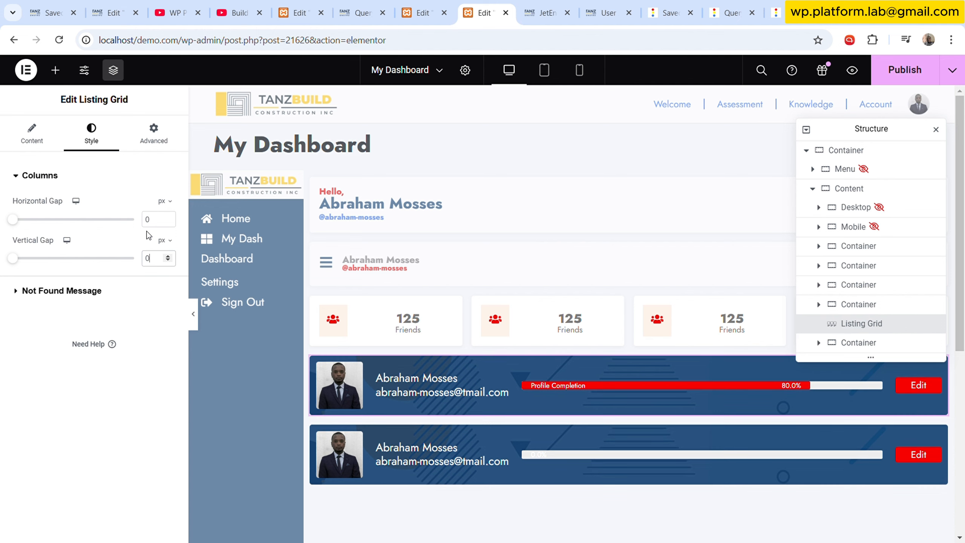
- Delete the original profile container below the Listing Grid
left_click(864, 342)
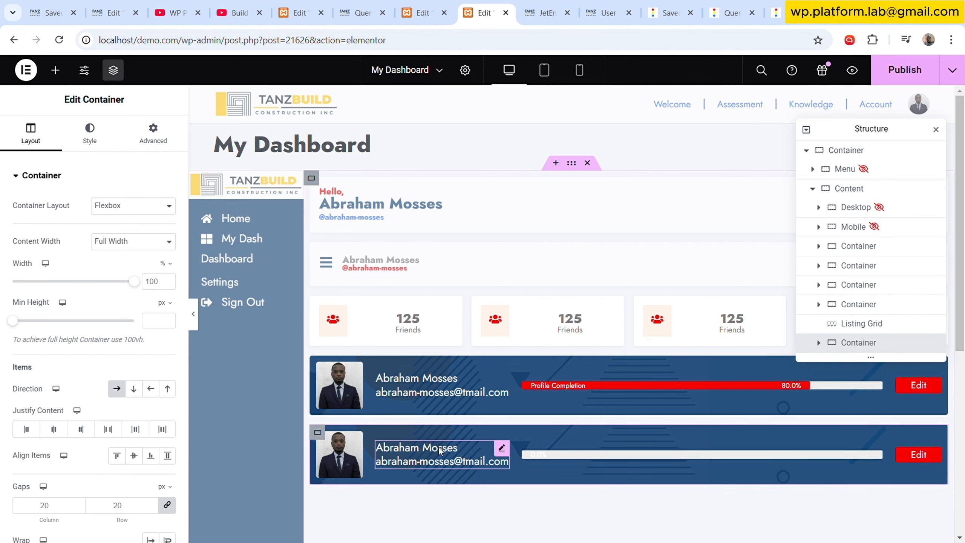
right_click(856, 344)
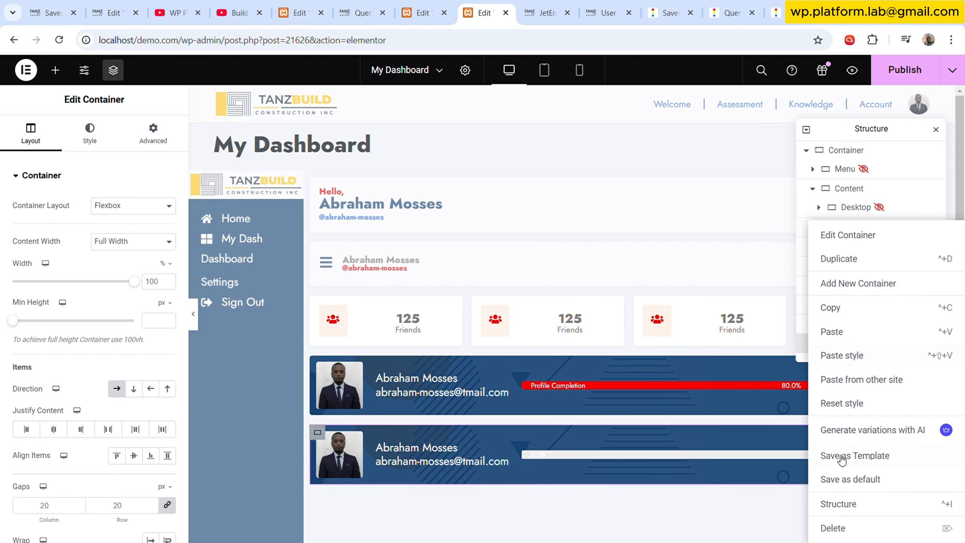
left_click(849, 534)
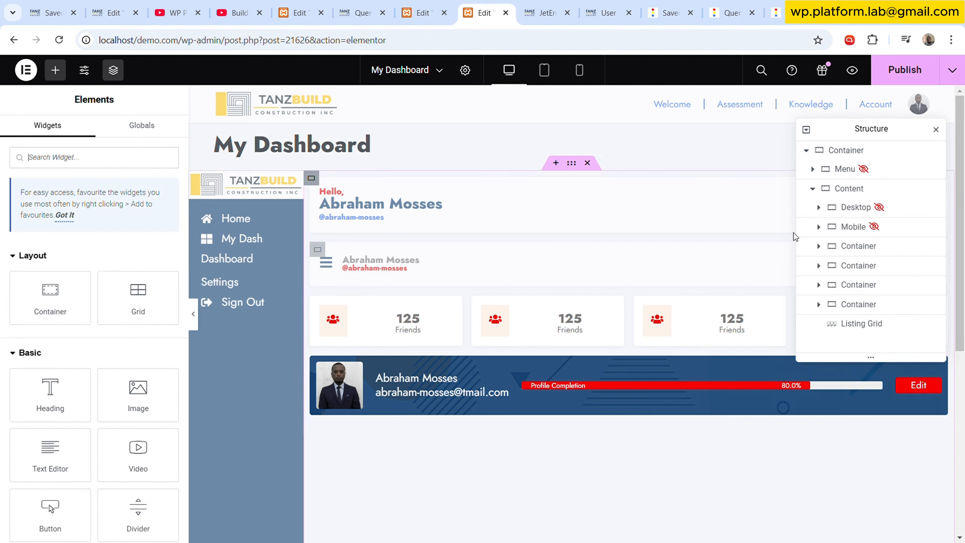
- Publish My Dashboard and reload the front-end user dashboard page
left_click(903, 76)
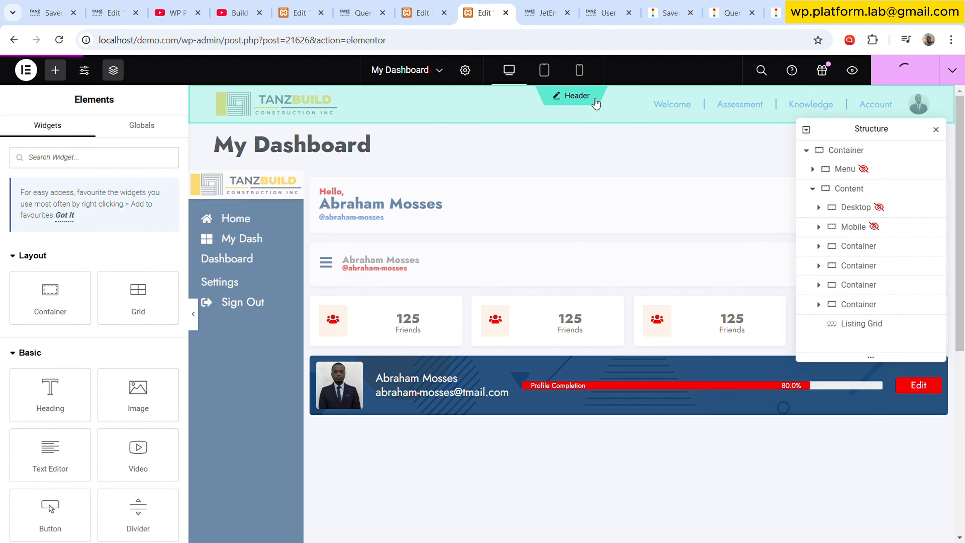
left_click(621, 6)
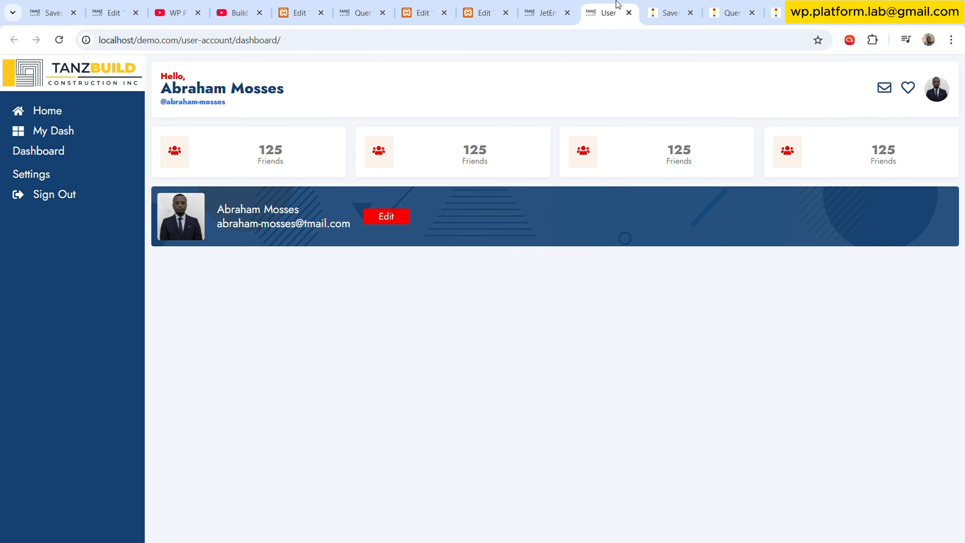
left_click(59, 39)
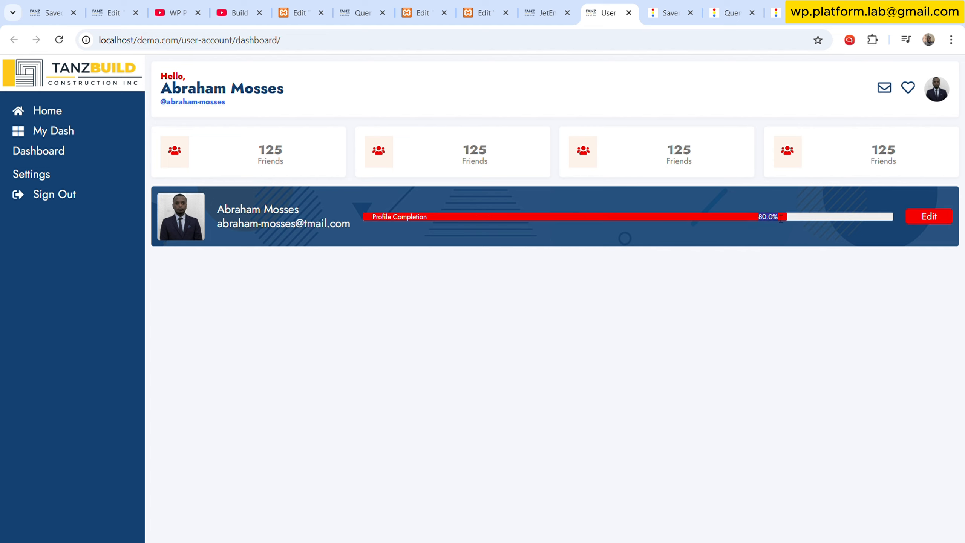
- Clear the Personal Phone field in the current user's admin profile and update it, then check the dashboard
left_click(361, 12)
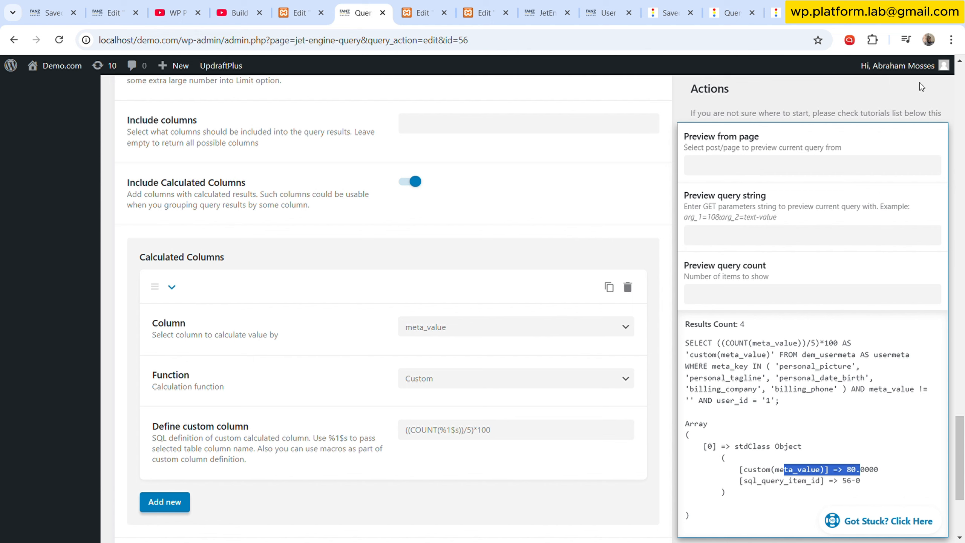
mouse_move(904, 65)
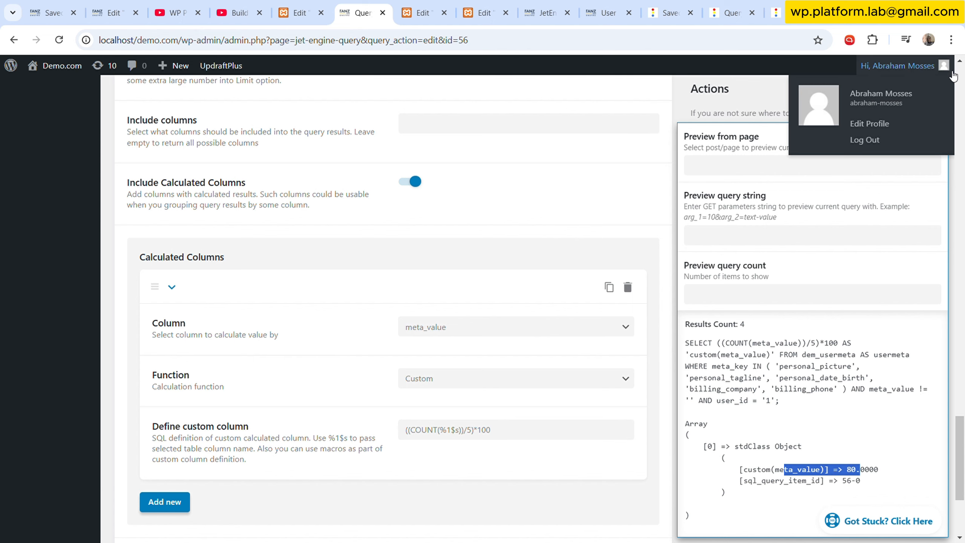
left_click(853, 128)
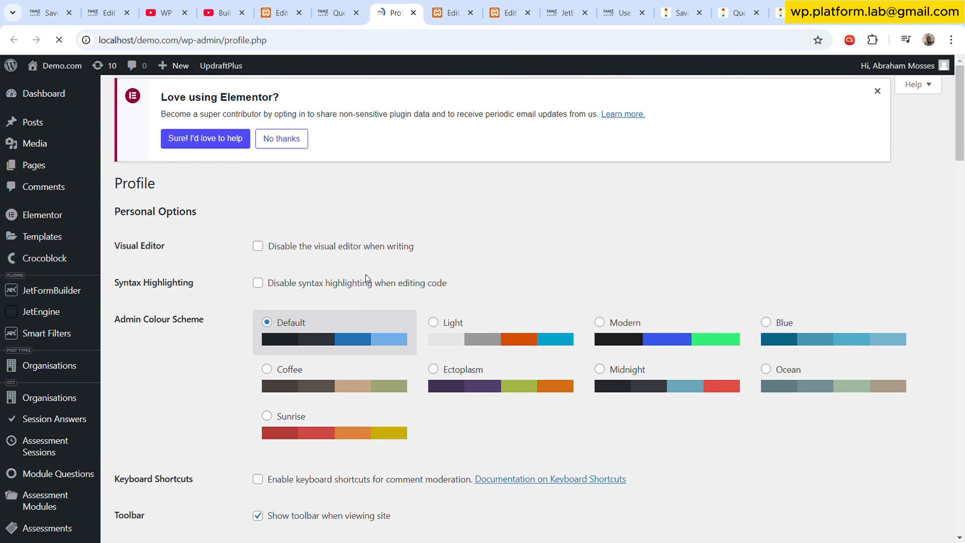
scroll(365, 274, "down", 20)
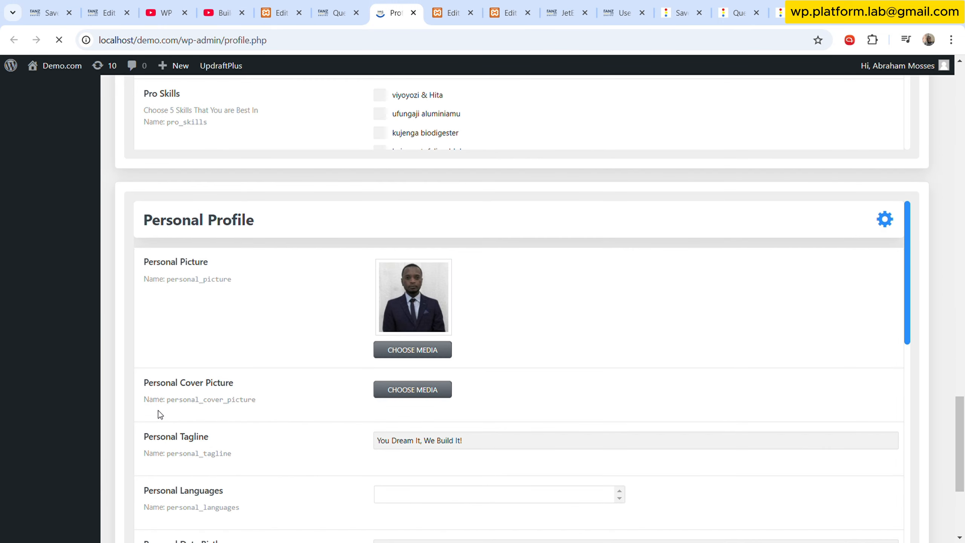
scroll(247, 391, "down", 5)
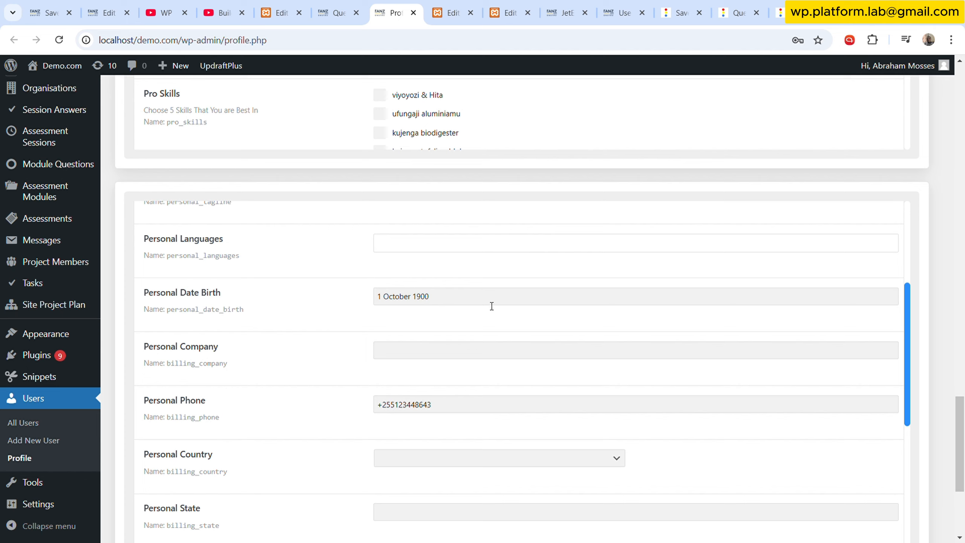
left_click(480, 411)
left_click_drag(483, 408, 298, 387)
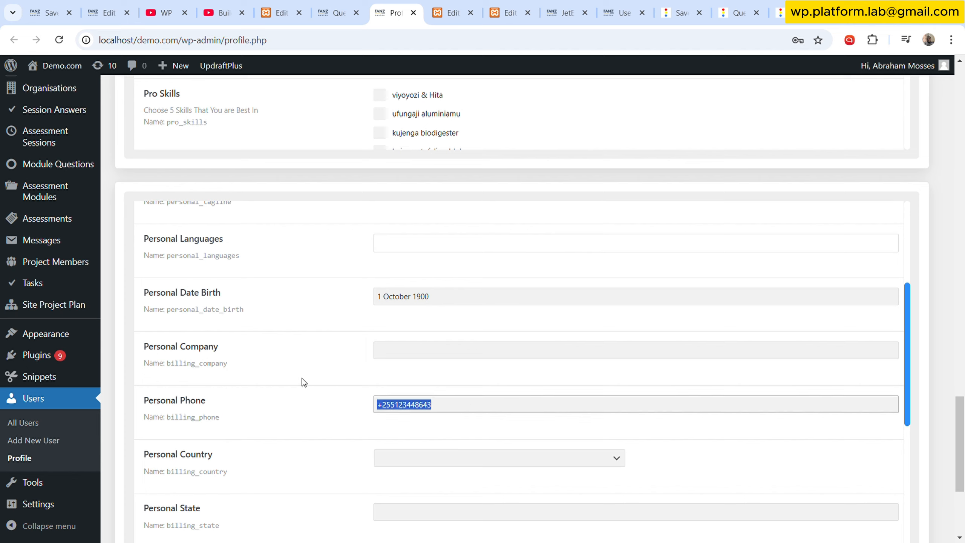
key("BackSpace")
left_click(336, 340)
scroll(955, 288, "up", 10)
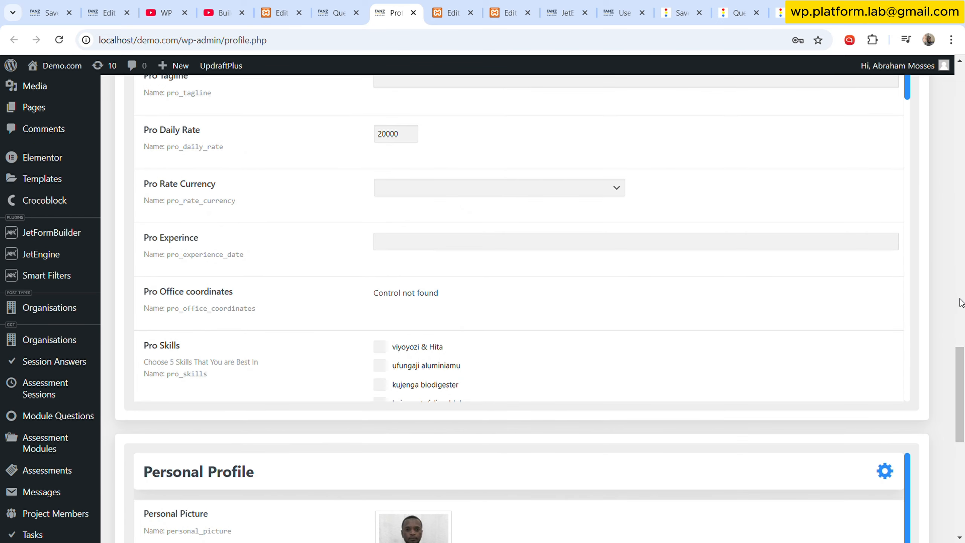
left_click_drag(959, 364, 960, 462)
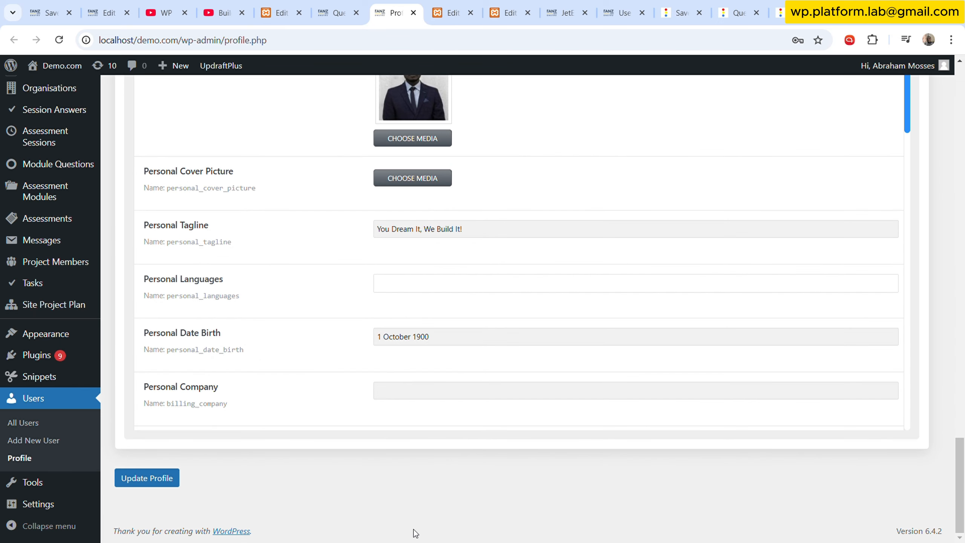
left_click(160, 477)
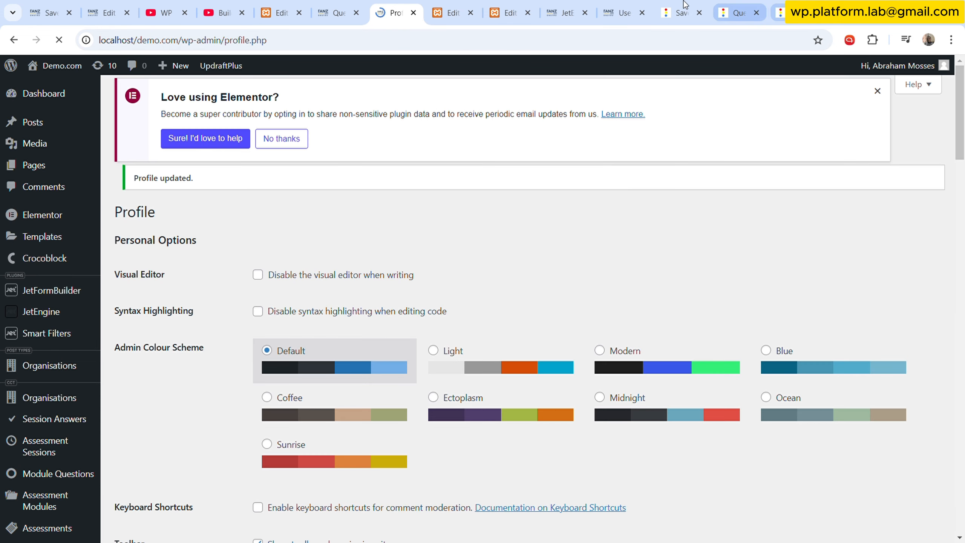
left_click(622, 12)
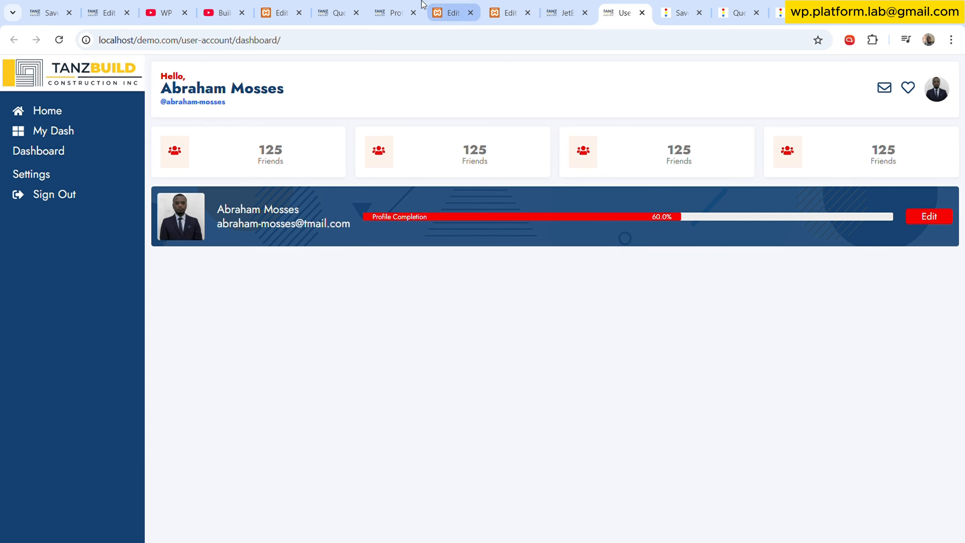
- Enter safsf as the Personal Company in the current user's profile
left_click(391, 12)
scroll(147, 370, "down", 5)
scroll(146, 370, "down", 15)
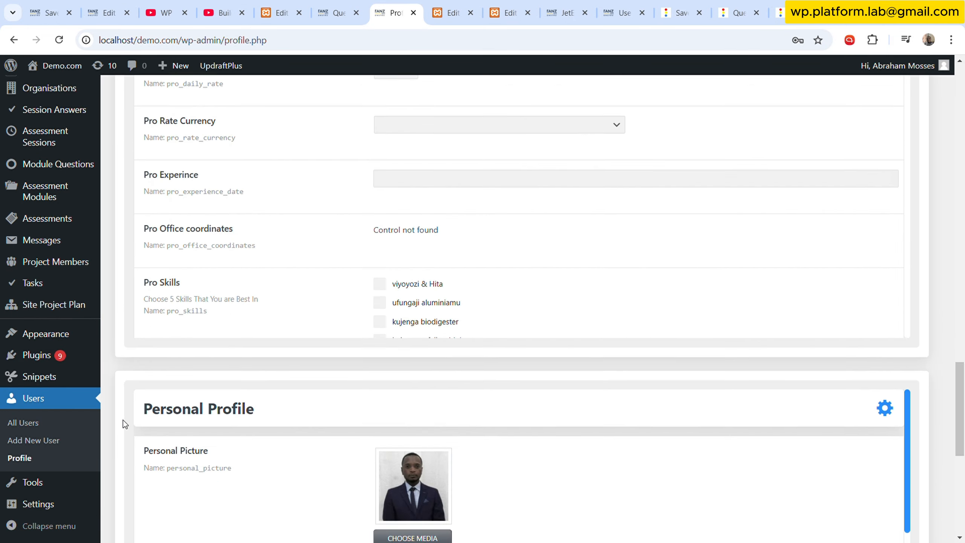
scroll(348, 370, "down", 2)
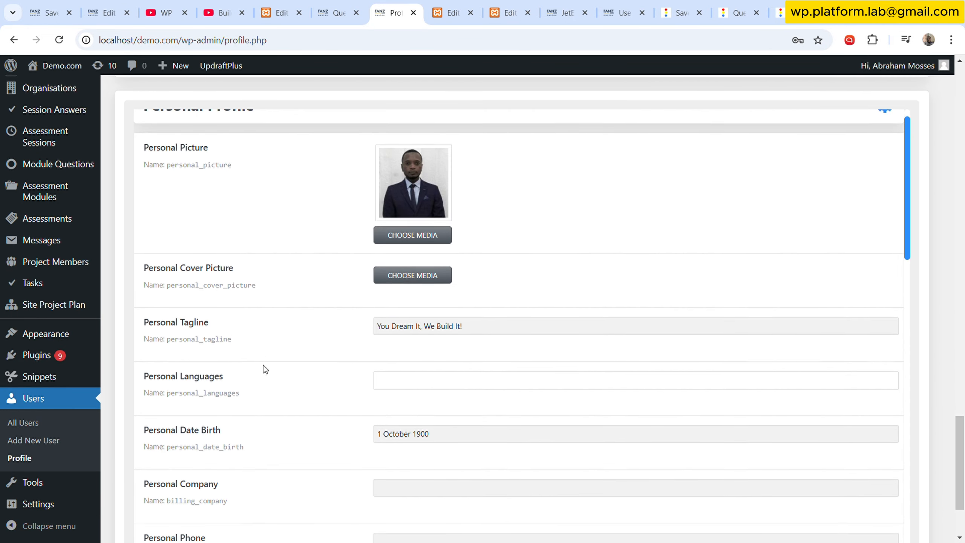
left_click(405, 456)
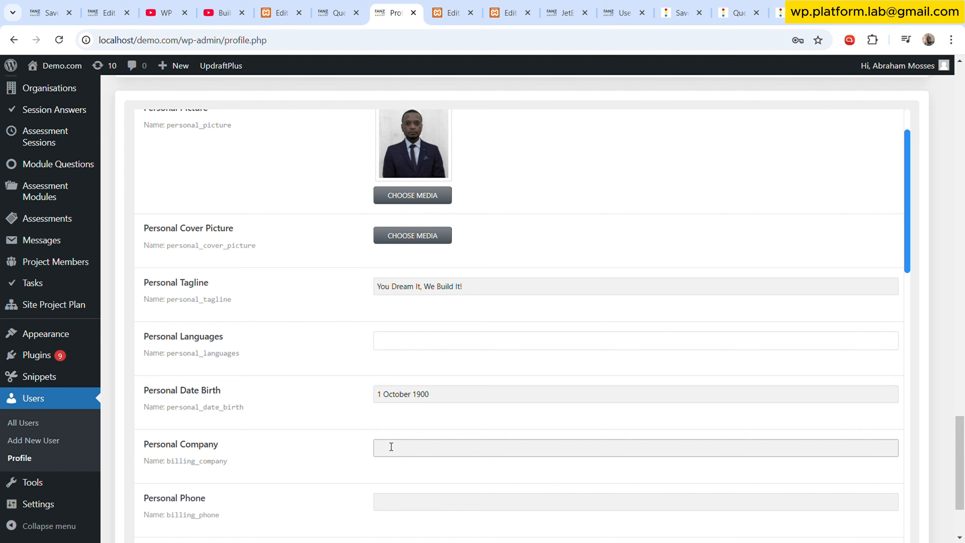
left_click(372, 430)
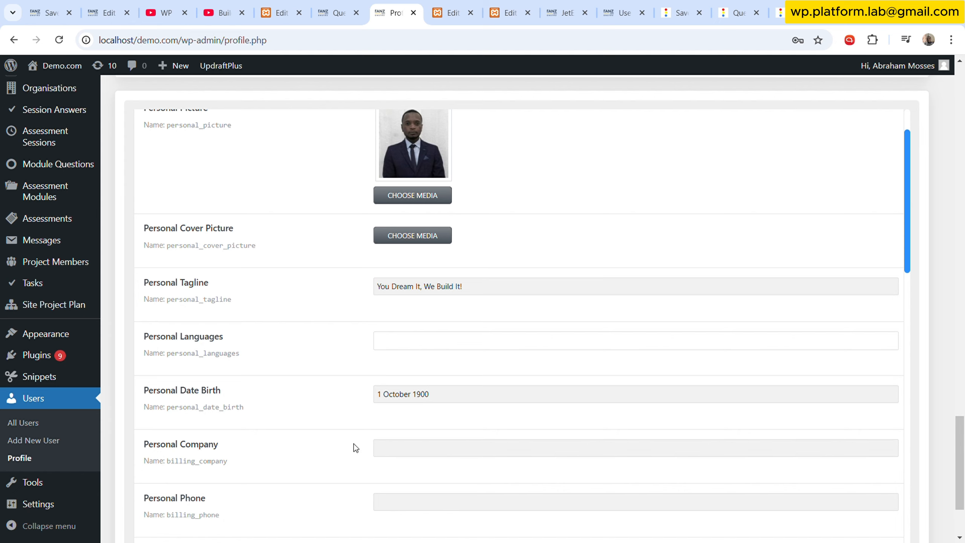
left_click(401, 456)
type("safsf")
left_click(273, 367)
scroll(342, 350, "down", 5)
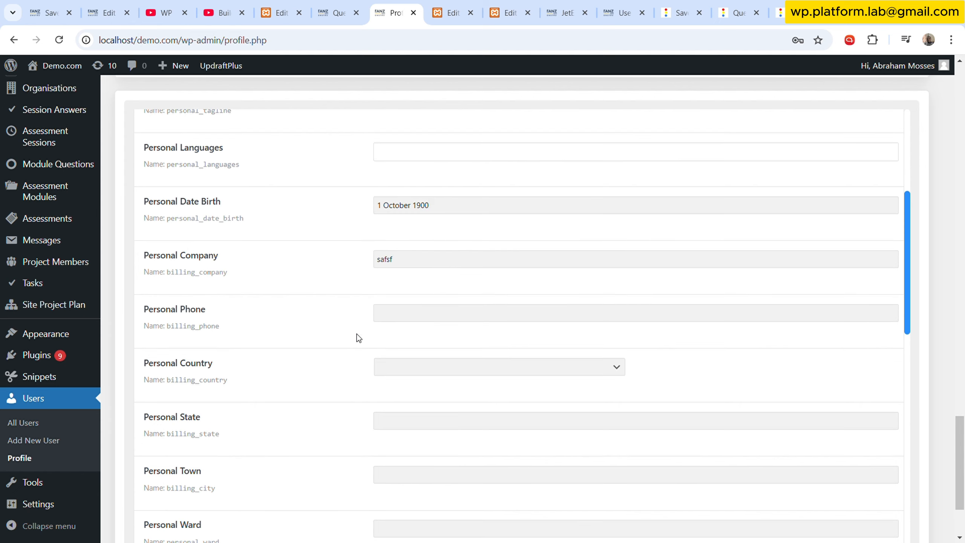
- Paste the user's phone number back into Personal Phone and update the profile
left_click(395, 318)
key("ctrl+v")
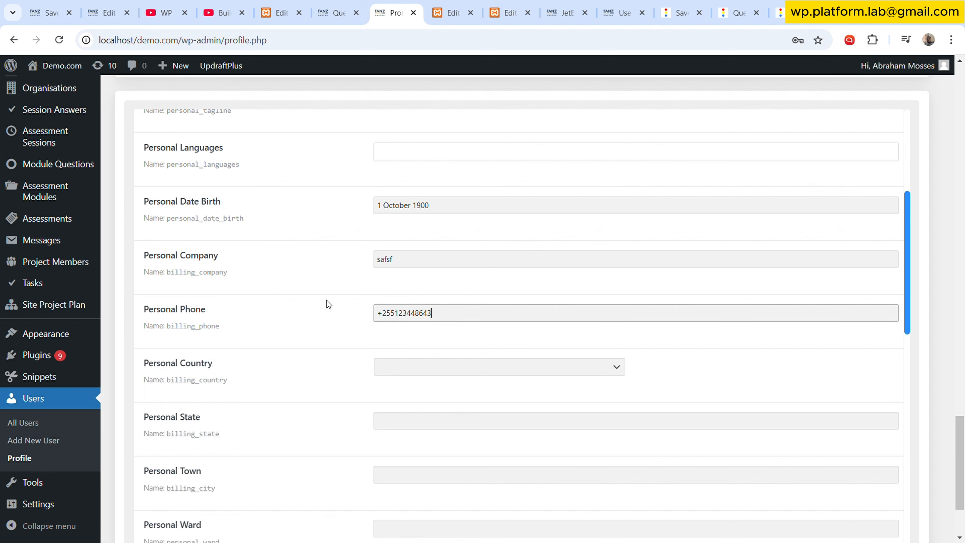
left_click(326, 304)
scroll(323, 312, "up", 5)
scroll(963, 213, "down", 3)
scroll(493, 342, "down", 5)
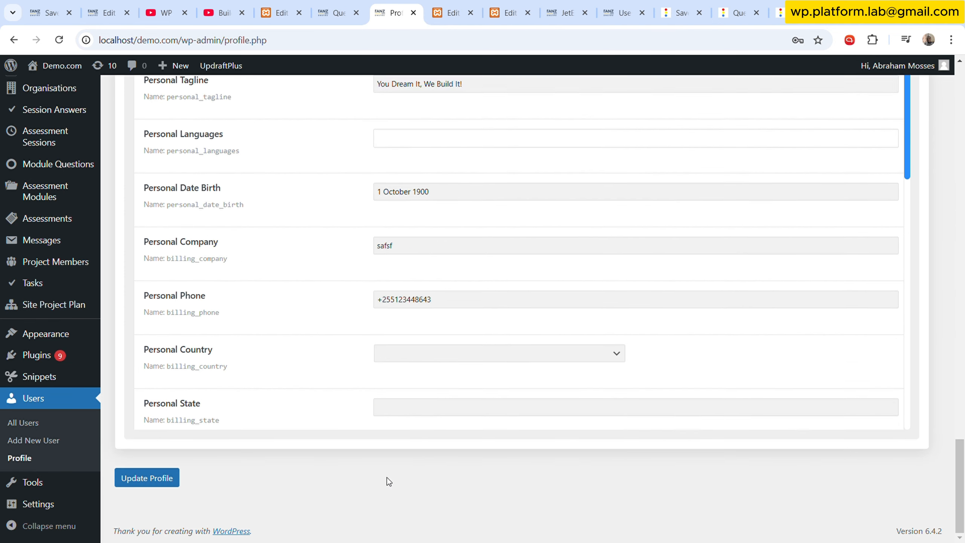
left_click(147, 478)
- Reload the front-end user dashboard page to check the profile completion bar
left_click(626, 5)
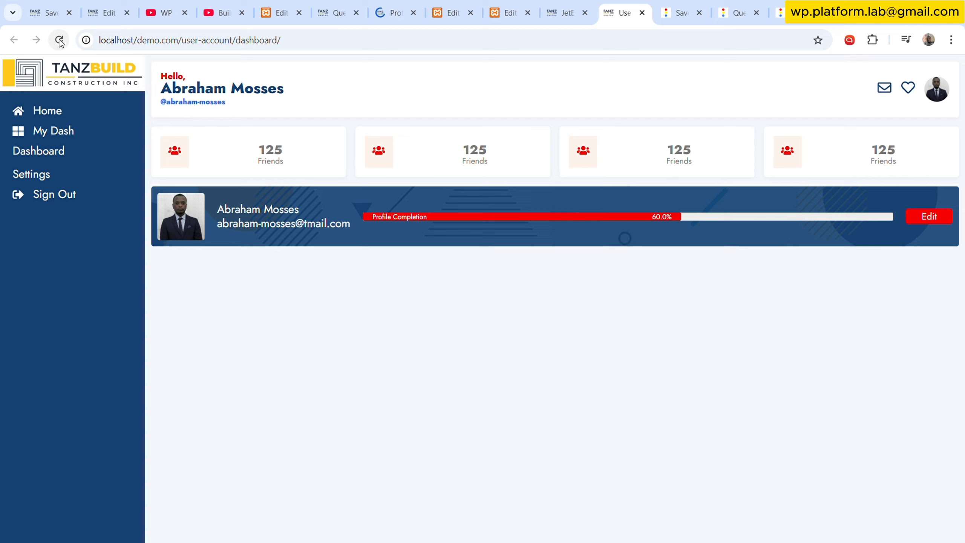
left_click(58, 39)
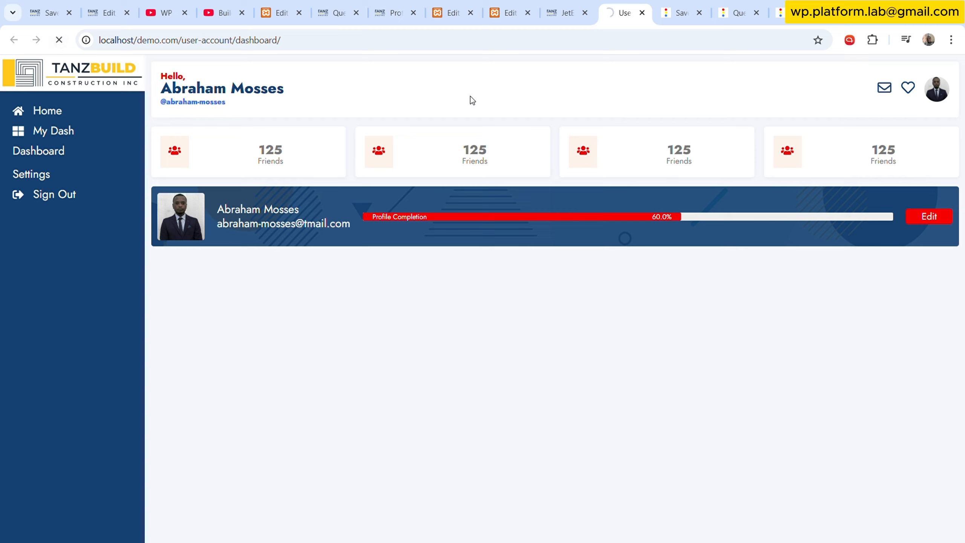
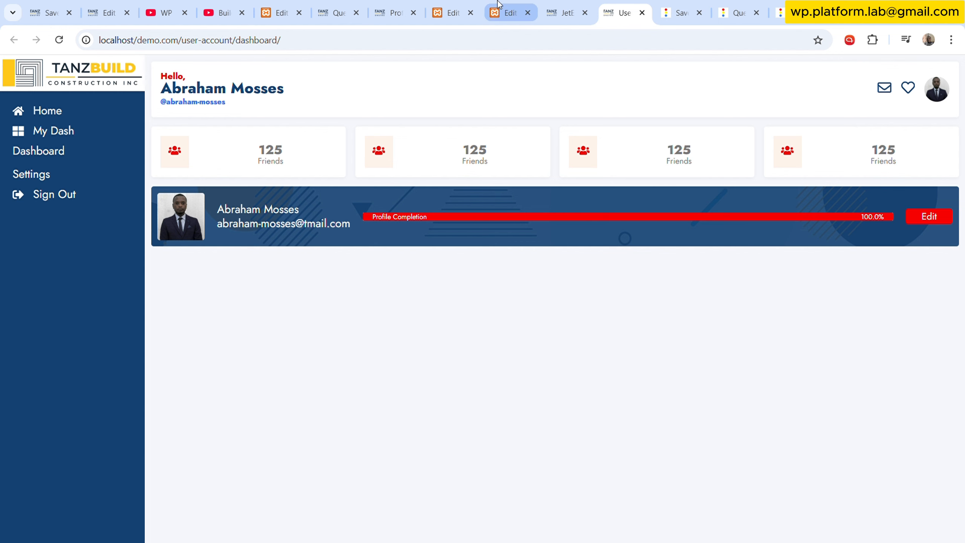
- Return to the template editor, search for the Button widget and add it to the dashboard layout
left_click(509, 13)
scroll(576, 246, "down", 3)
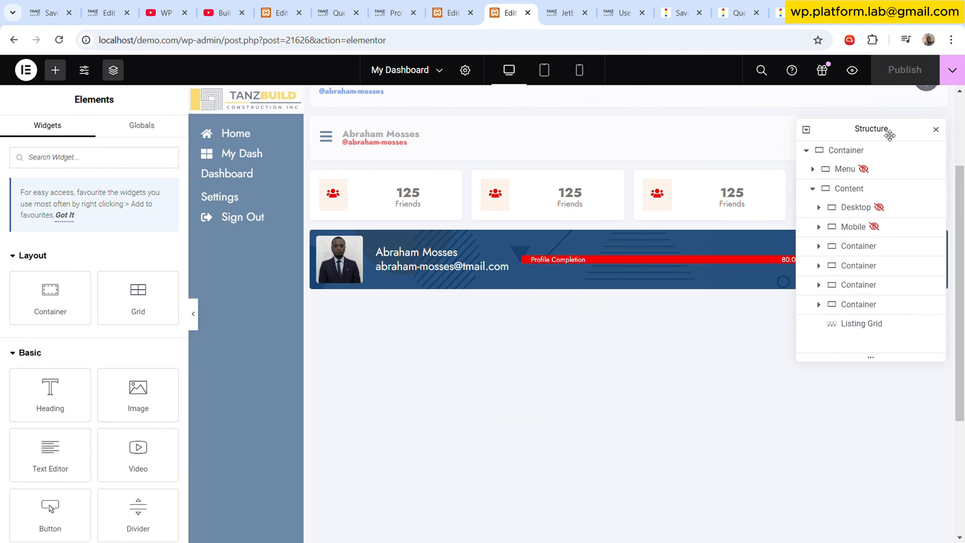
left_click_drag(885, 131, 366, 170)
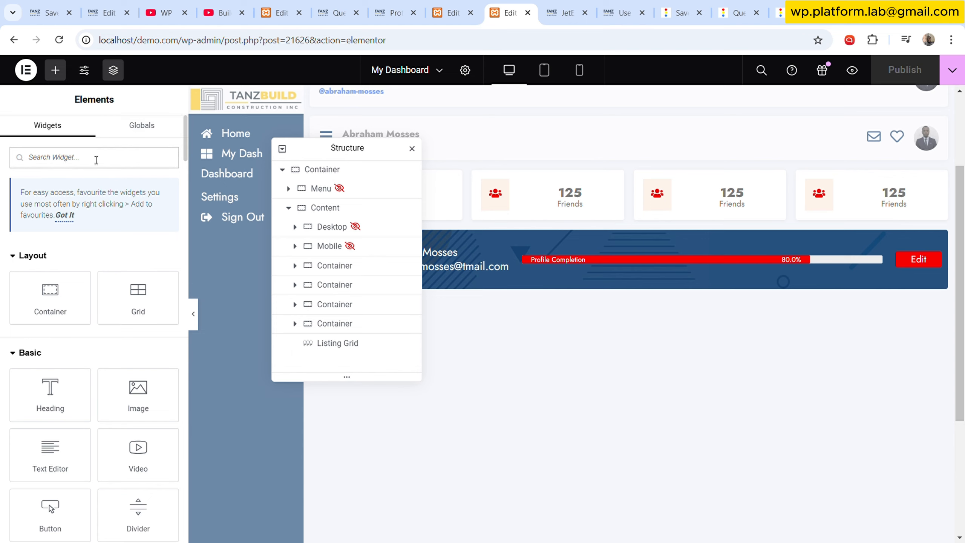
type("but")
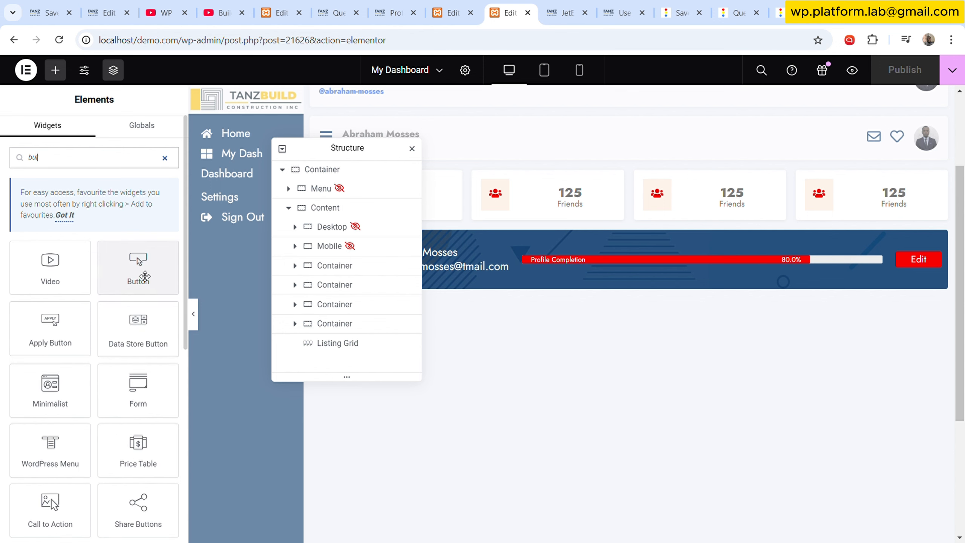
left_click_drag(145, 275, 594, 351)
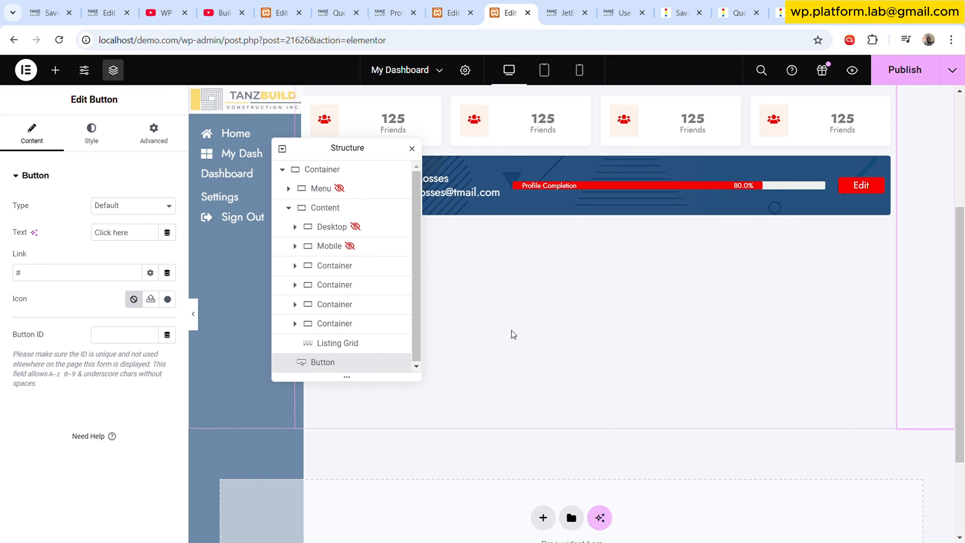
- Reorder the new button in the structure so it sits after the counter containers and above the Listing Grid
left_click_drag(349, 362, 344, 298)
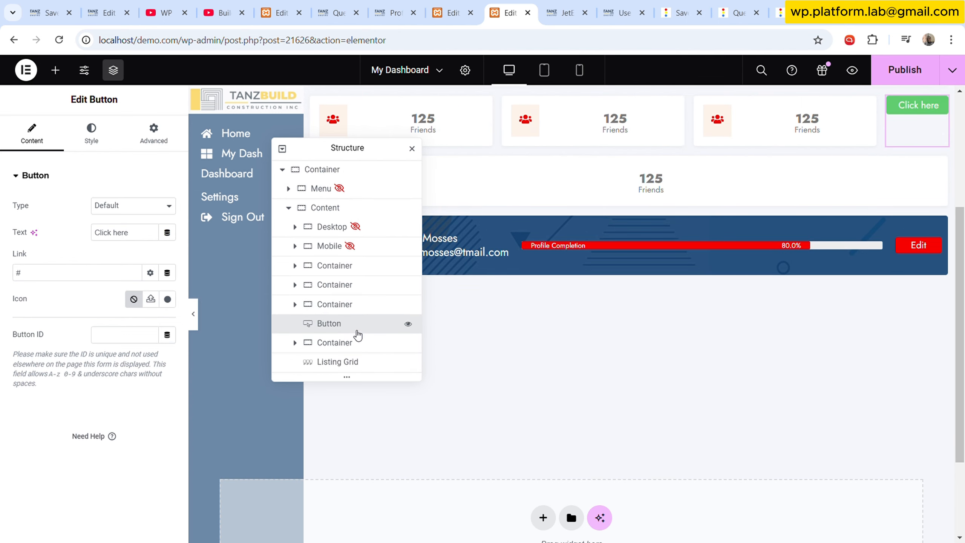
left_click(333, 341)
left_click_drag(333, 340, 329, 323)
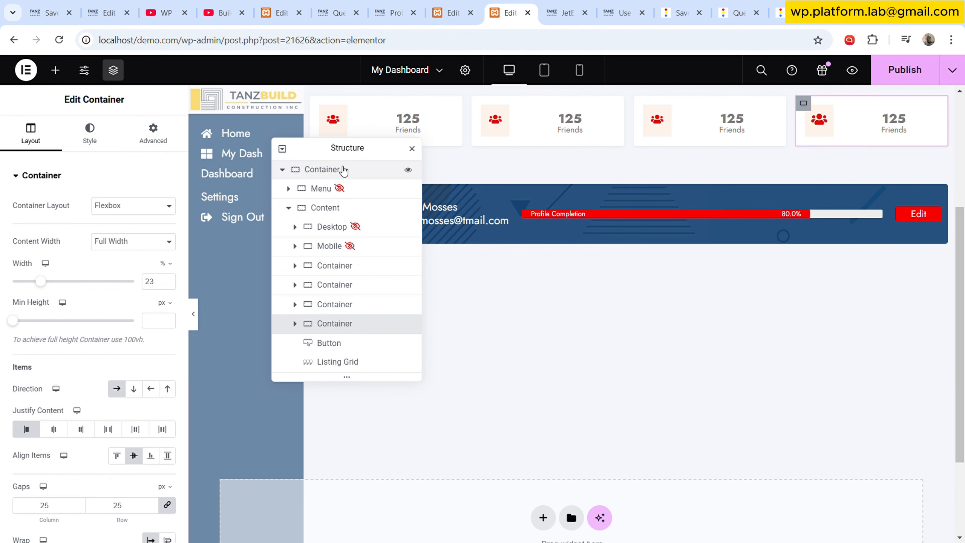
left_click_drag(351, 153, 494, 163)
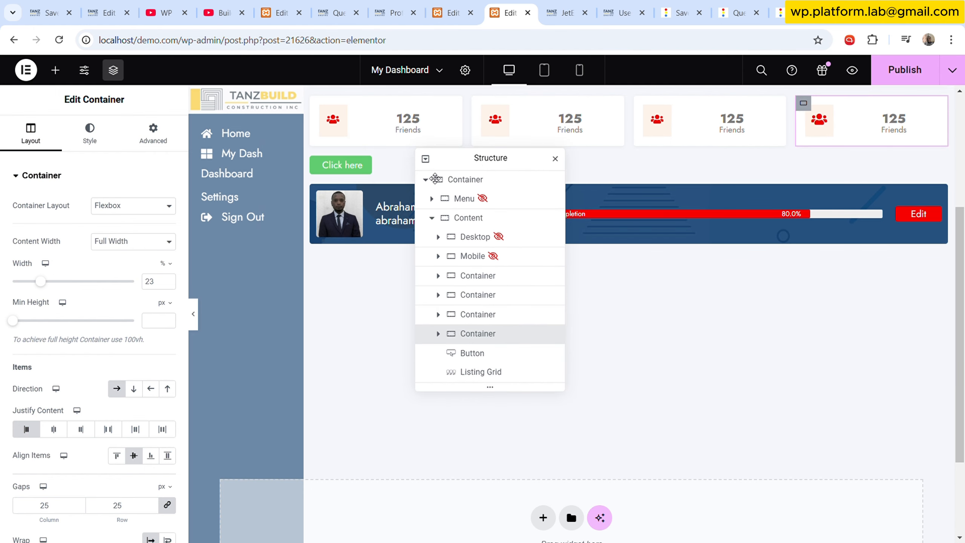
- Set the button's text to Create a Project
left_click(365, 165)
left_click(140, 232)
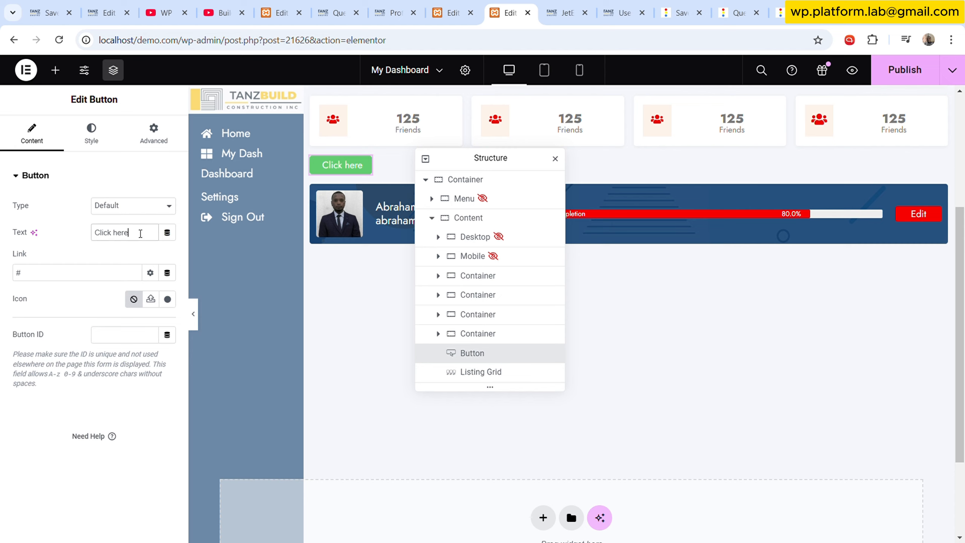
triple_click(142, 231)
type("Crea")
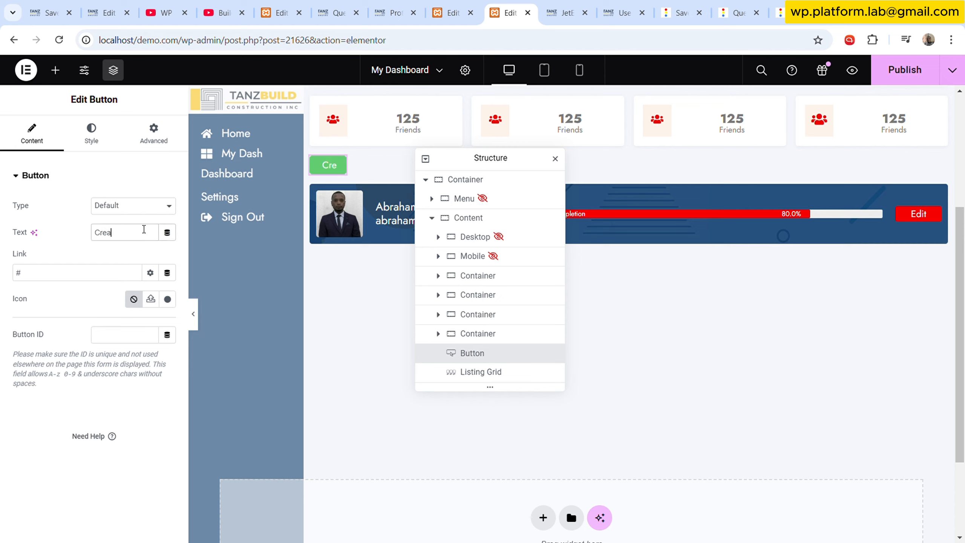
type("te a")
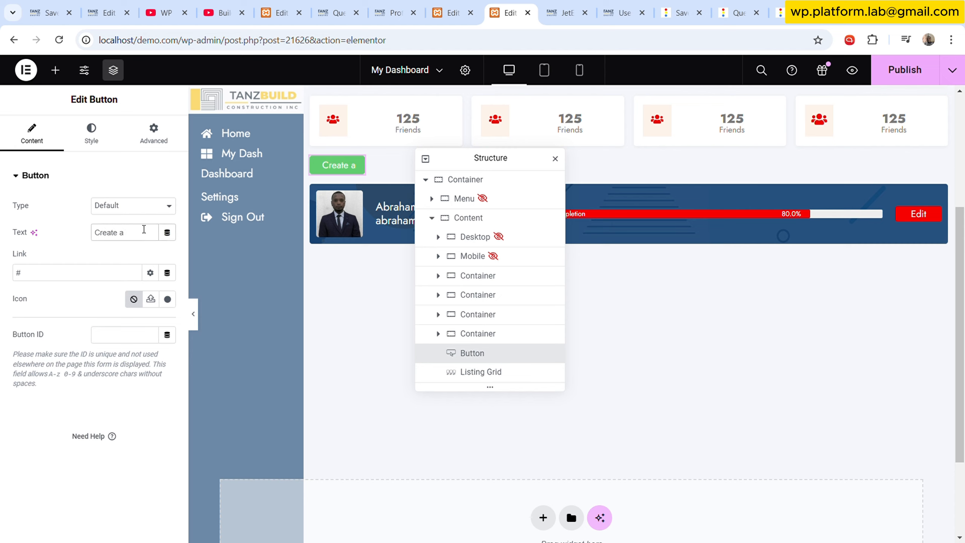
type(" Project")
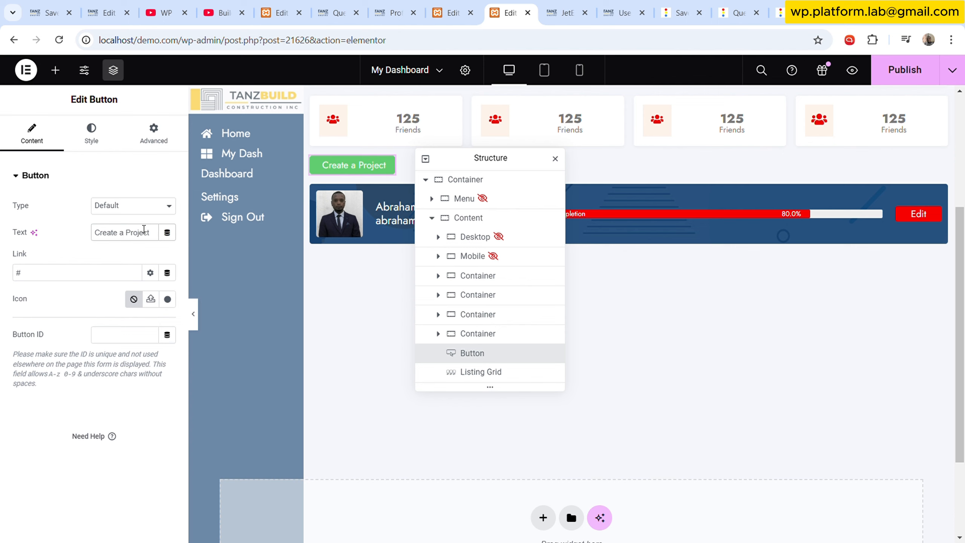
- Change the button's background colour to red
left_click(92, 131)
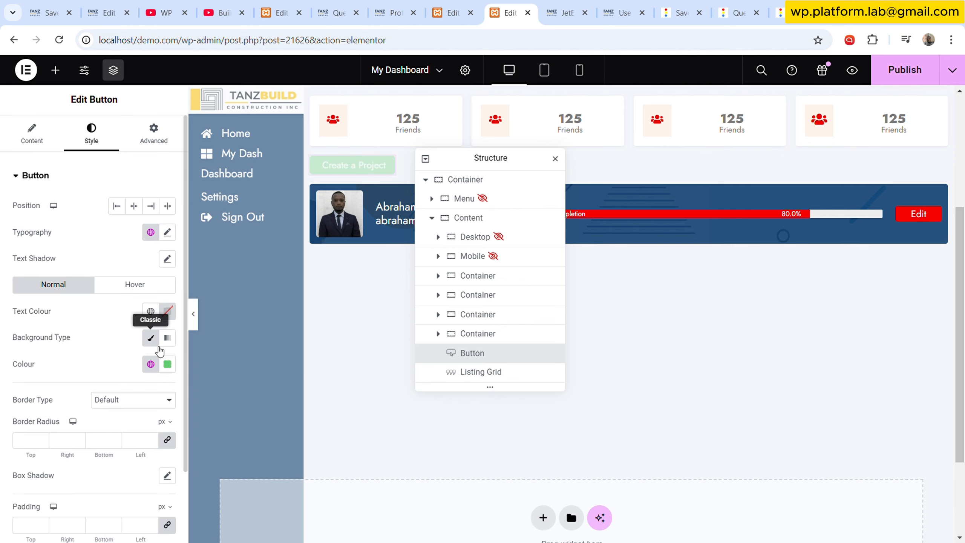
left_click(141, 364)
left_click(43, 217)
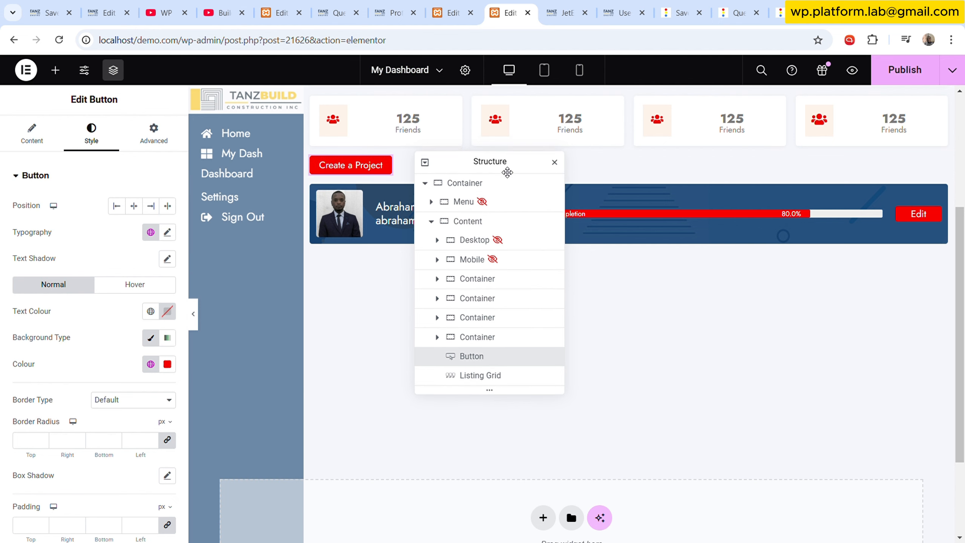
left_click_drag(508, 168, 501, 205)
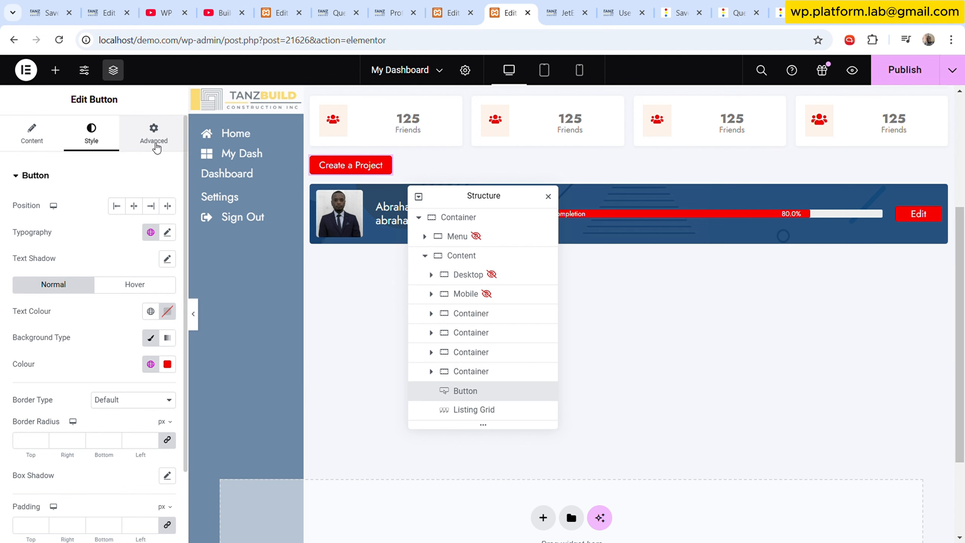
- Enable Dynamic Visibility on the button and add a Greater than condition
left_click(153, 133)
scroll(118, 276, "down", 8)
scroll(116, 285, "down", 5)
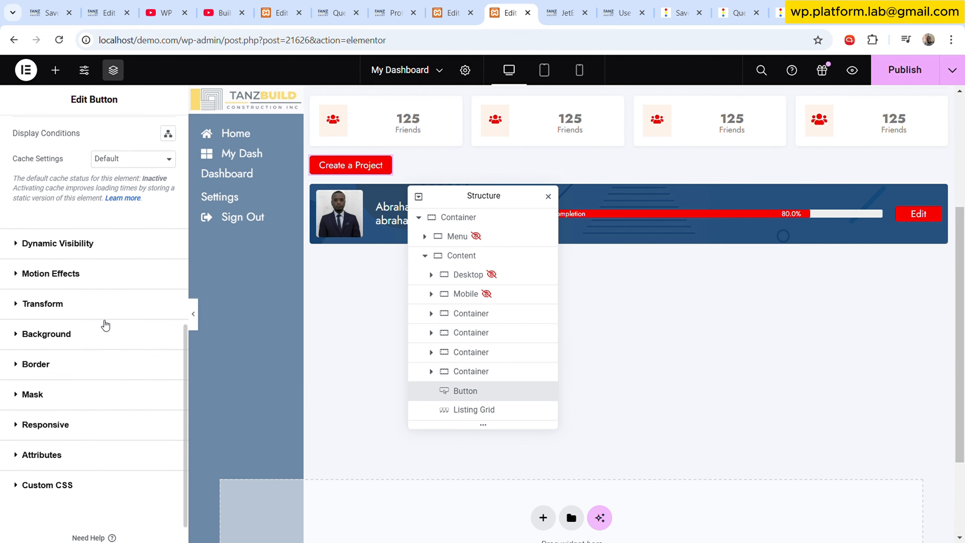
left_click(129, 244)
left_click(168, 238)
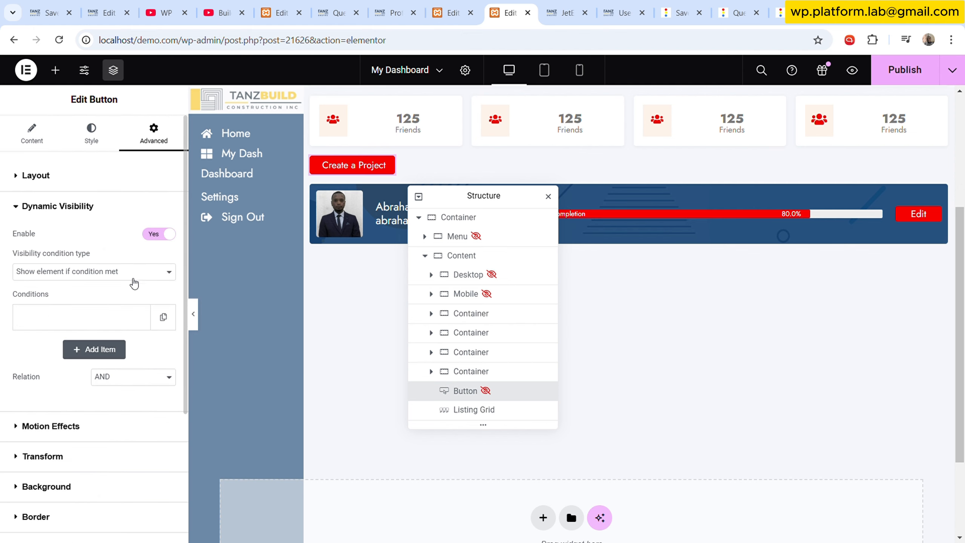
left_click(121, 318)
scroll(102, 342, "down", 5)
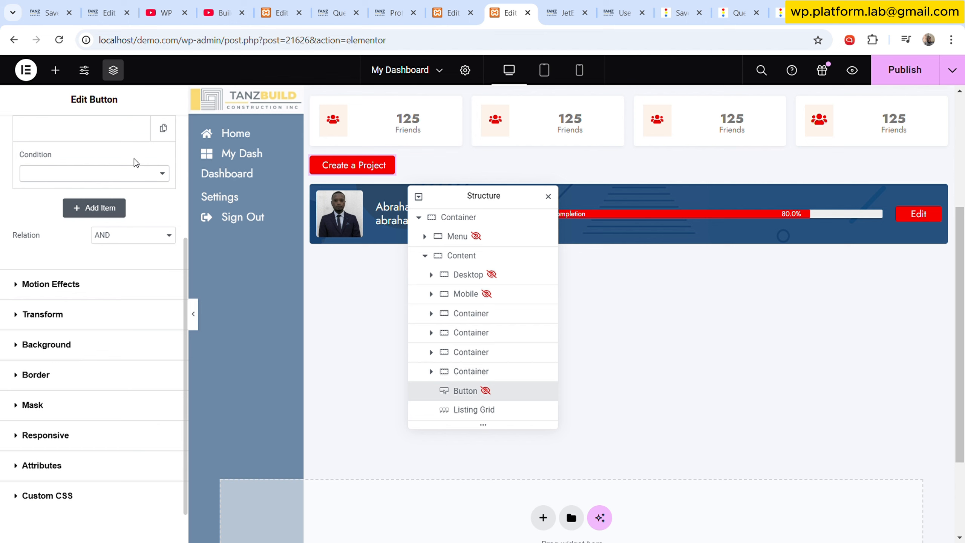
scroll(125, 175, "up", 2)
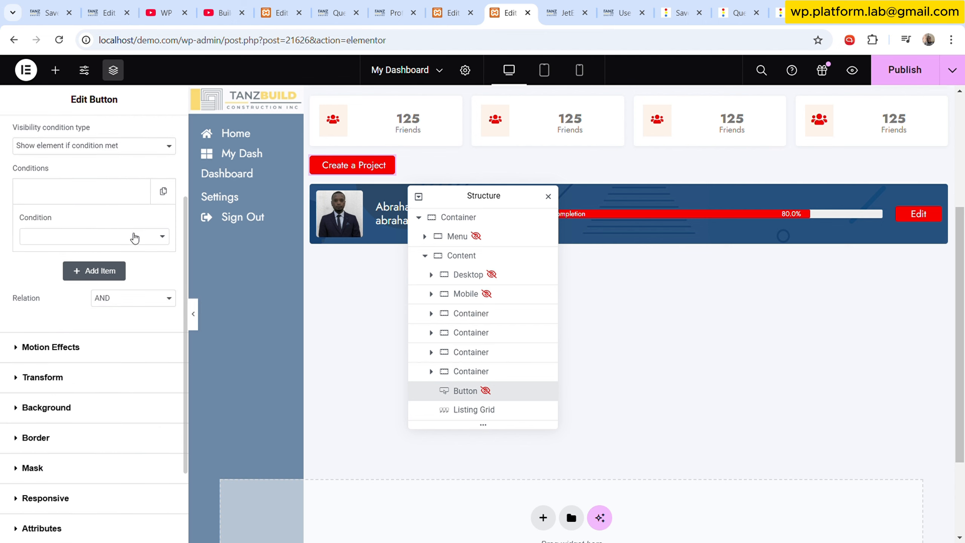
left_click(106, 332)
left_click(160, 275)
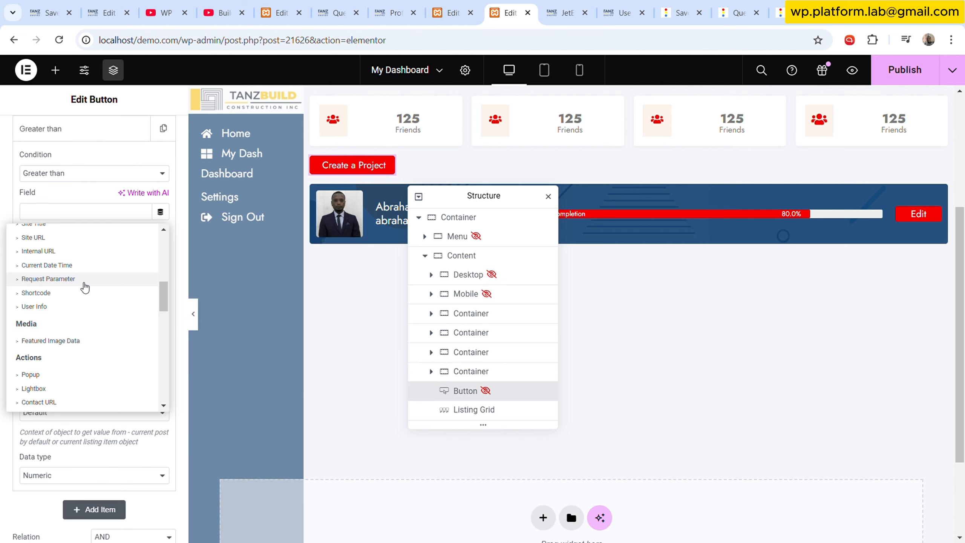
- Set the condition's field to the Macros dynamic tag and clear the comparison value
scroll(92, 326, "down", 5)
scroll(91, 326, "down", 4)
scroll(90, 329, "up", 2)
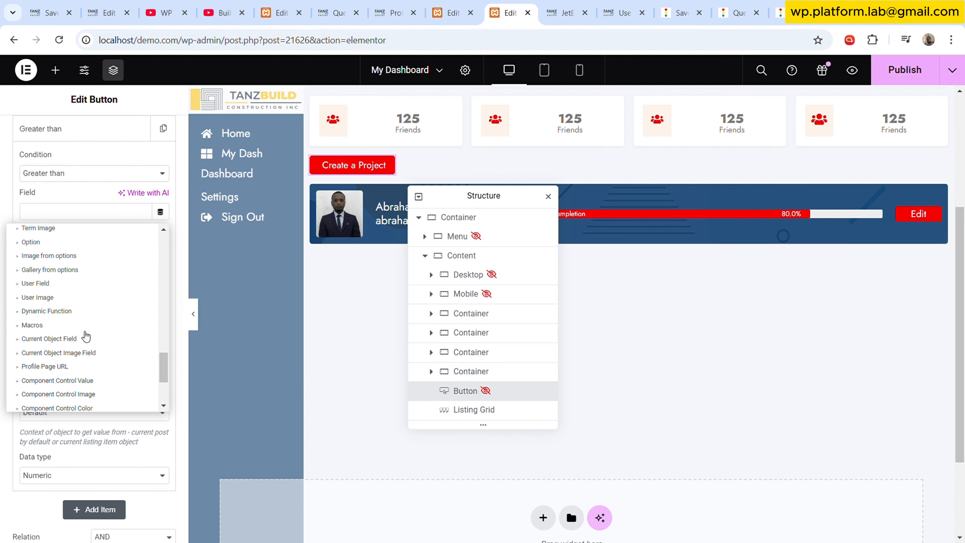
left_click(42, 333)
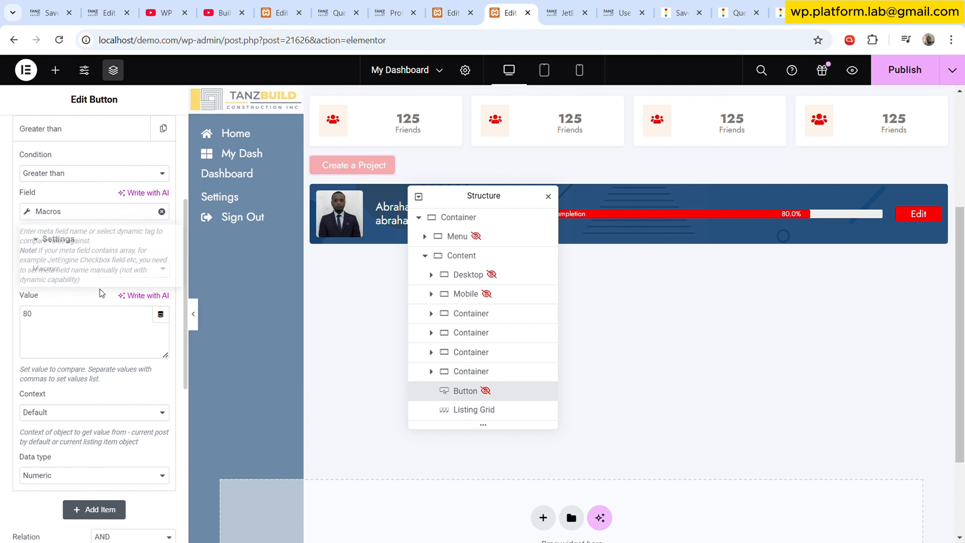
left_click(86, 317)
key("ctrl+a")
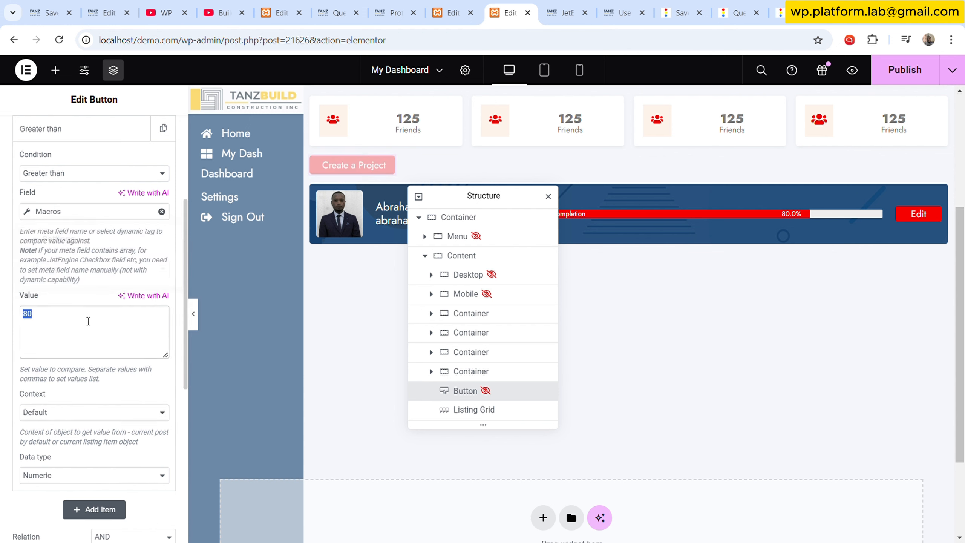
key("BackSpace")
left_click(161, 210)
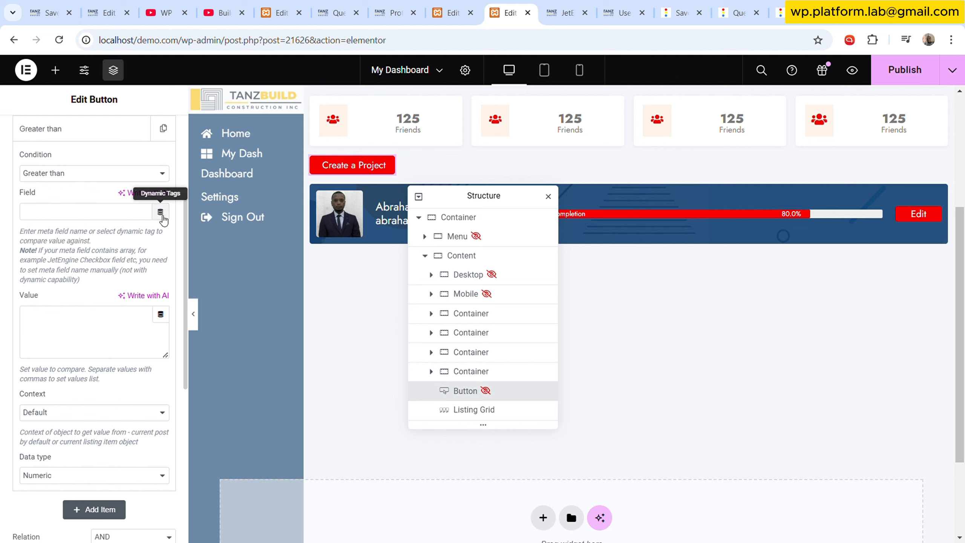
left_click(160, 212)
scroll(95, 323, "down", 3)
scroll(76, 281, "up", 3)
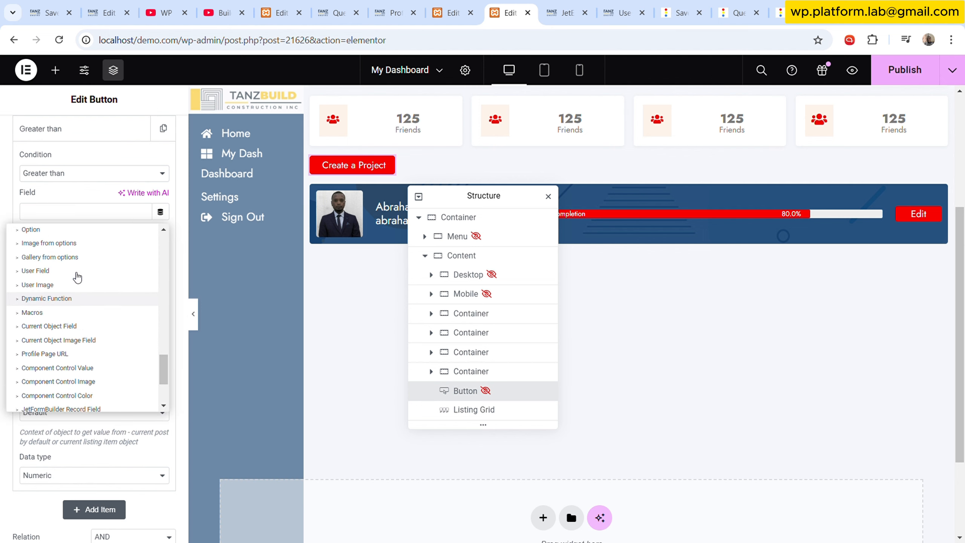
left_click(57, 333)
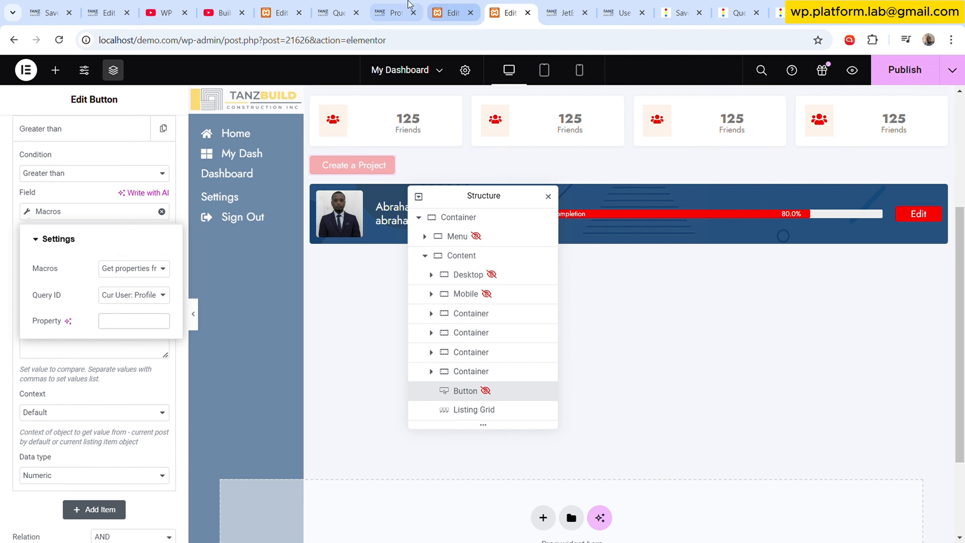
- Switch to the query editor and copy the calculated column name custom(meta_value) from the preview
left_click(391, 13)
left_click(350, 6)
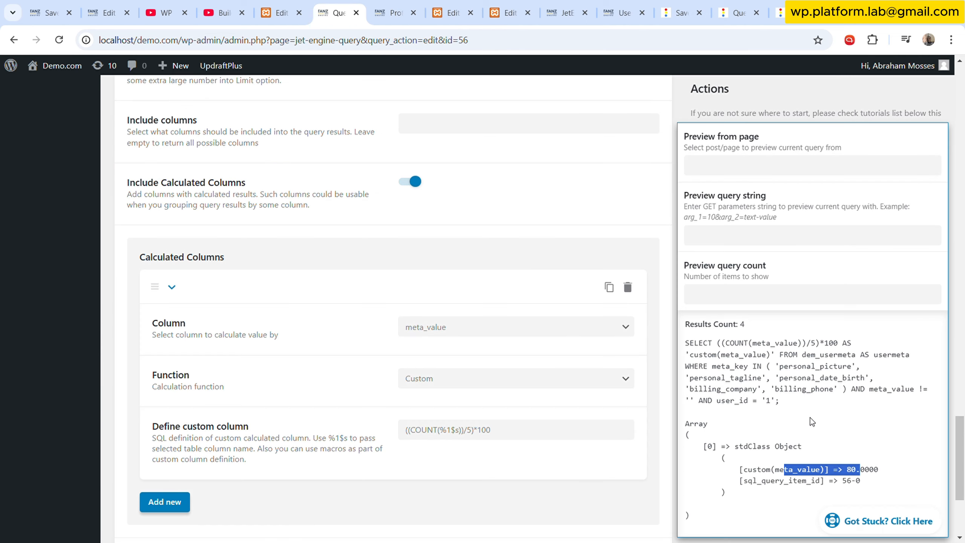
left_click(850, 443)
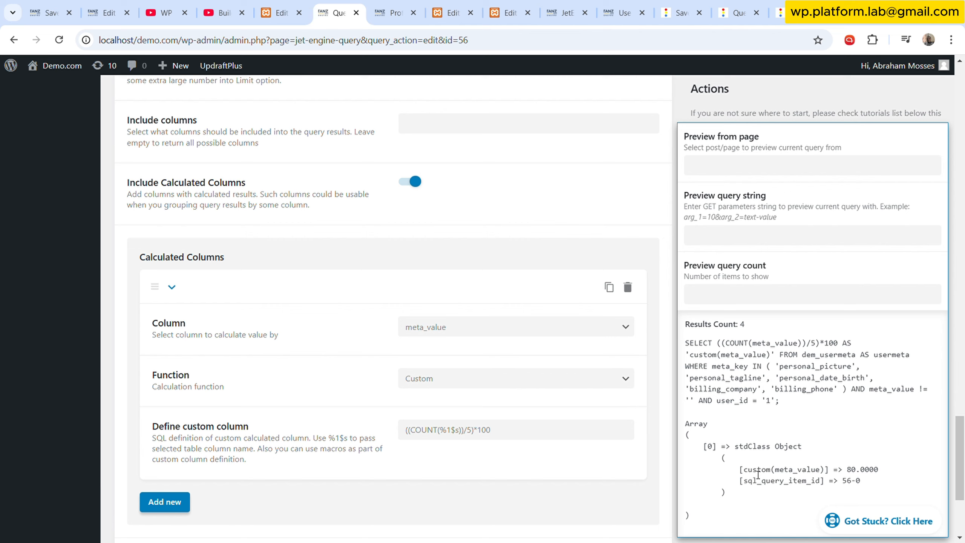
left_click_drag(744, 474, 822, 475)
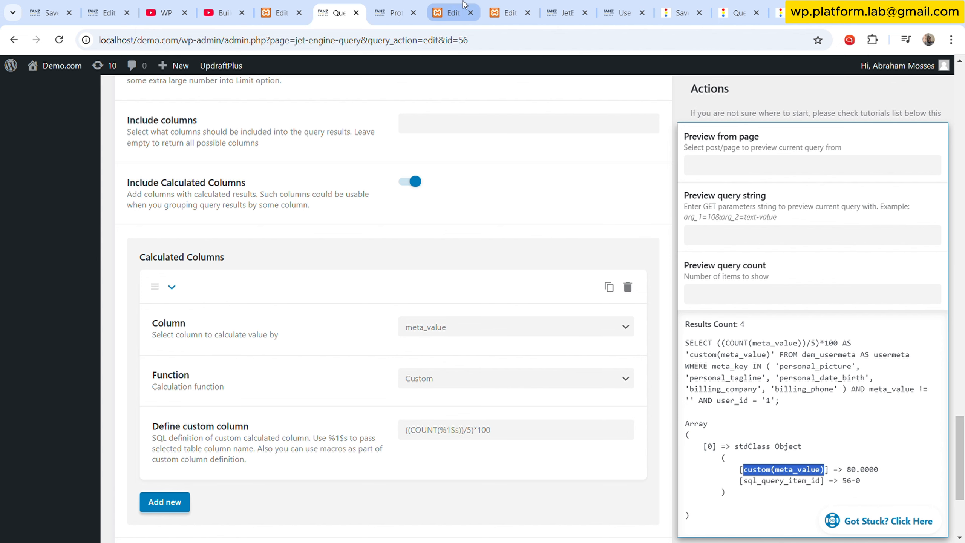
- Return to the editor and paste custom(meta_value) as the macro's Property
left_click(454, 13)
left_click(504, 6)
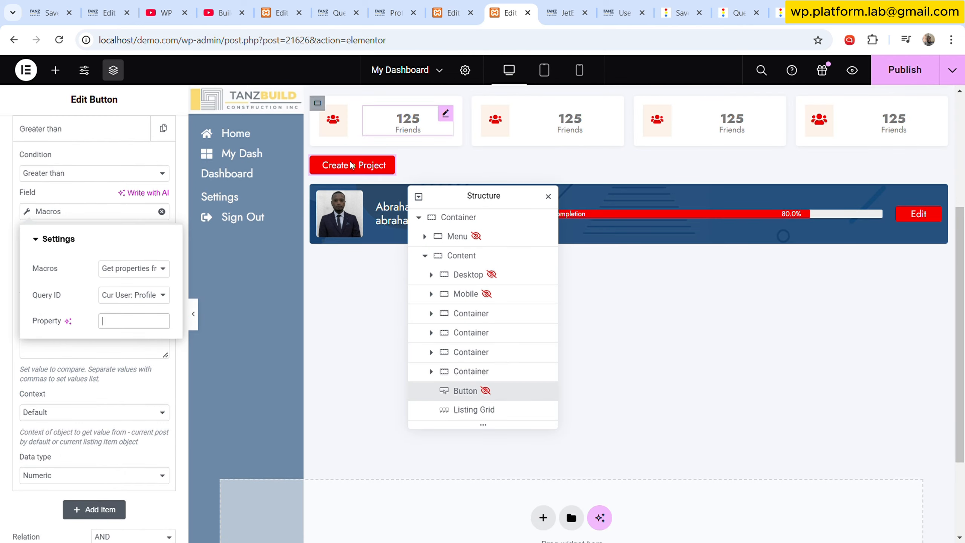
key("ctrl+v")
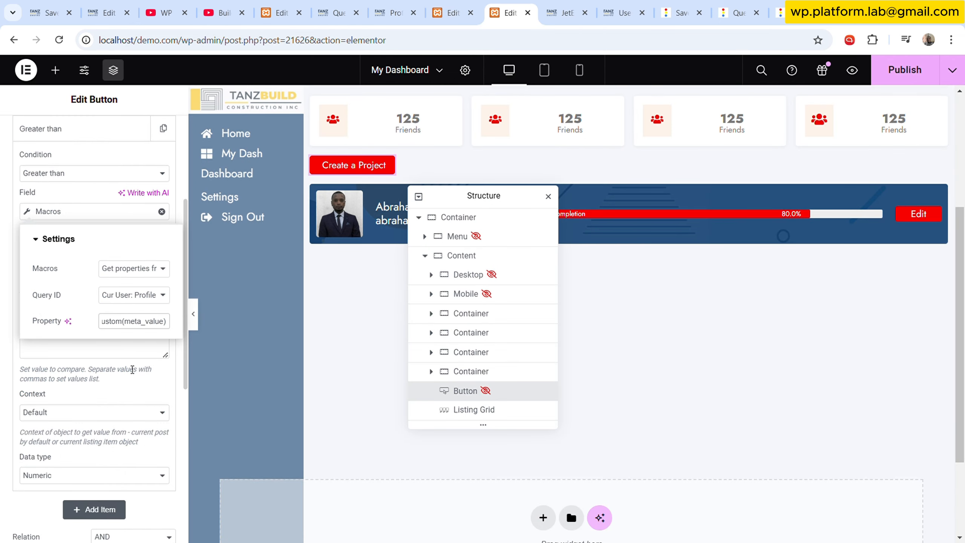
- Set the comparison value to 80 and publish the template
left_click(128, 376)
left_click(123, 342)
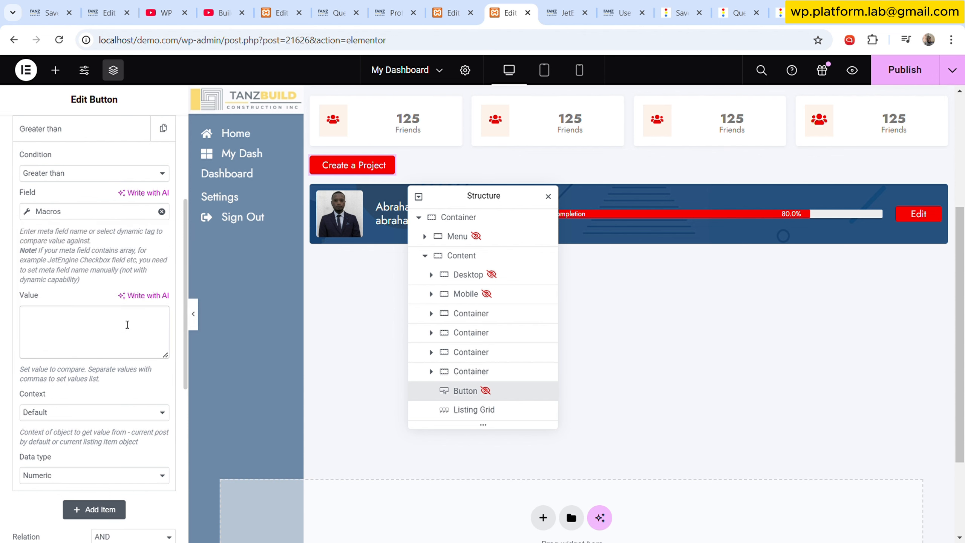
left_click(896, 75)
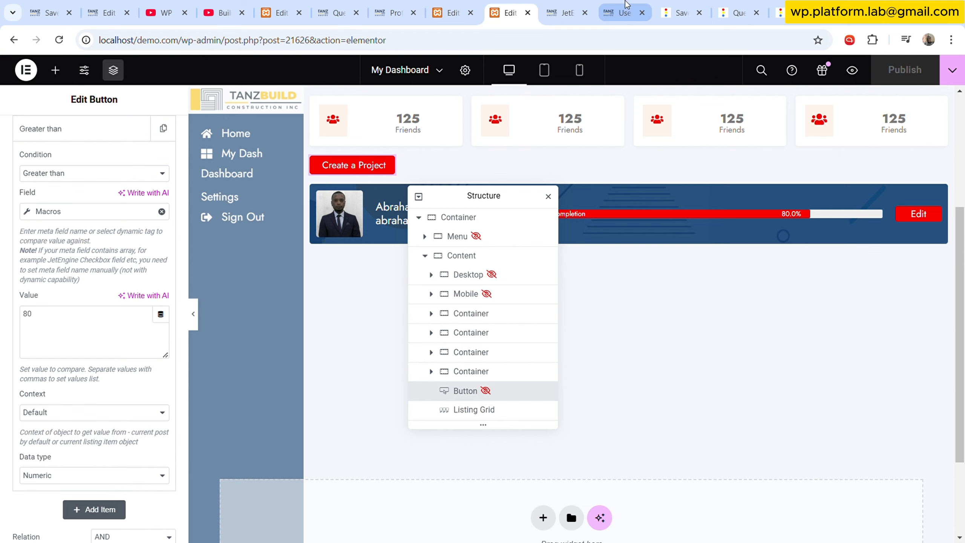
- Reload the front-end user dashboard to check the new button
left_click(625, 5)
left_click(59, 42)
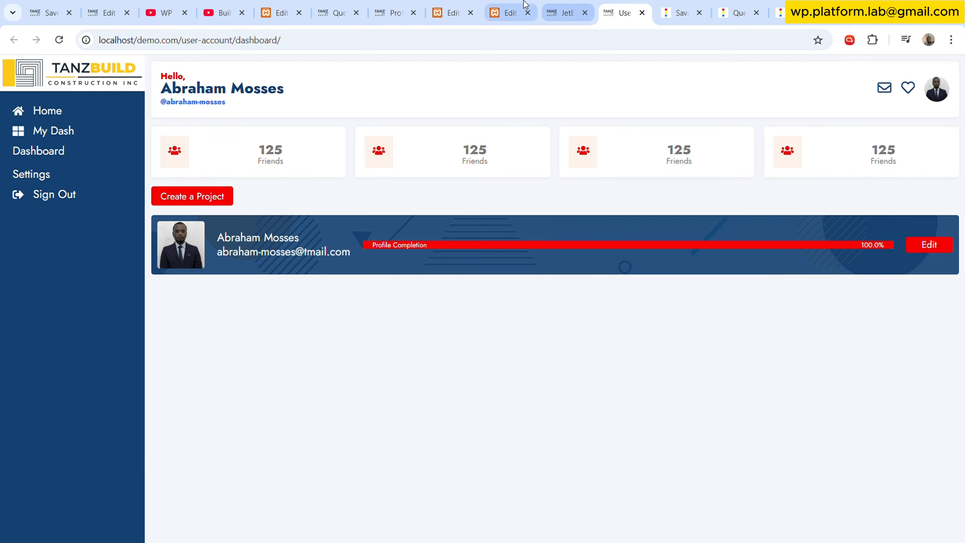
- Clear the Personal Company and Personal Phone fields in the admin profile and update it
left_click(397, 11)
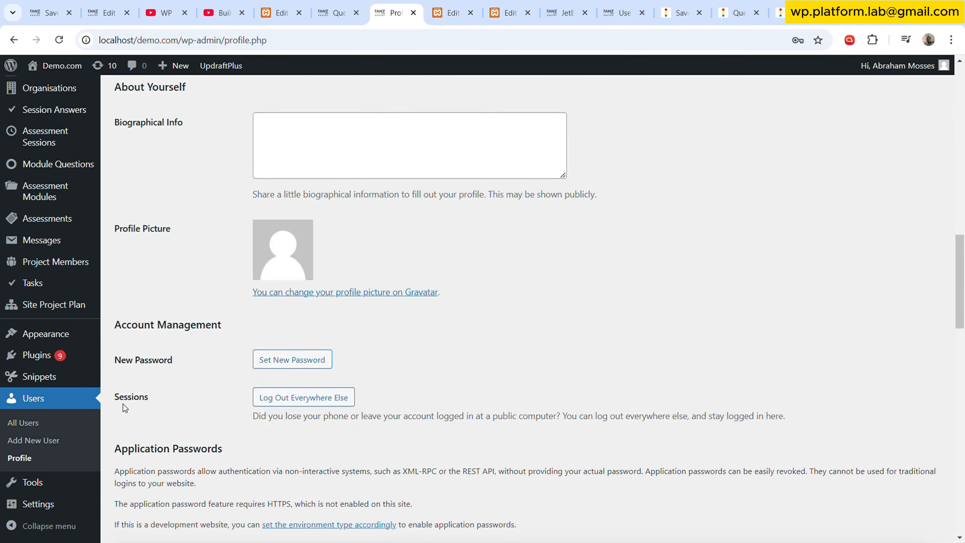
scroll(123, 406, "down", 15)
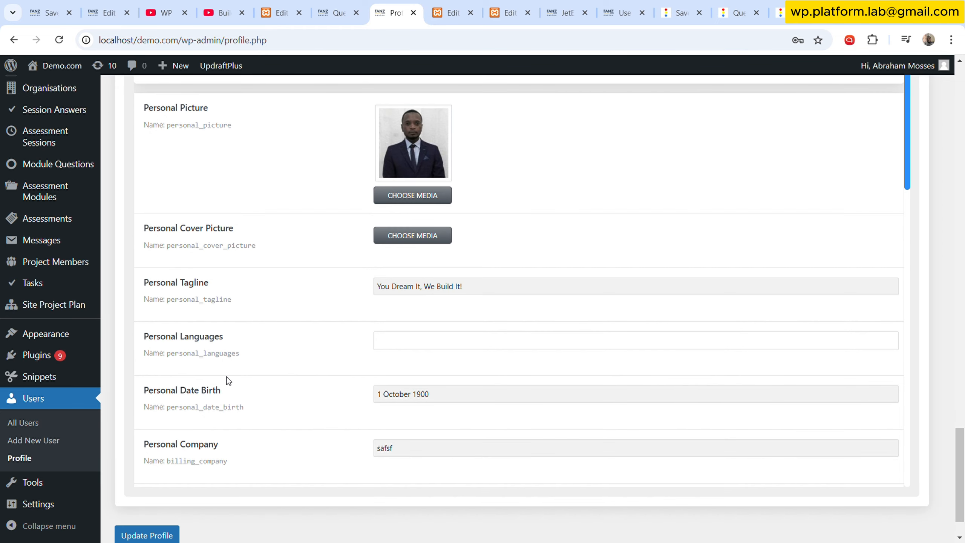
scroll(318, 379, "down", 2)
left_click_drag(428, 390, 301, 380)
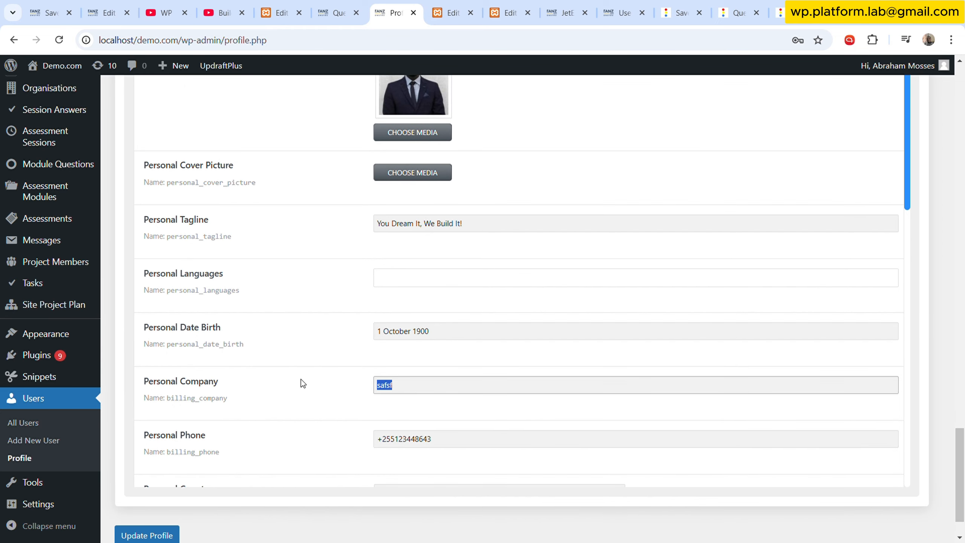
key("BackSpace")
left_click_drag(429, 439, 360, 437)
key("BackSpace")
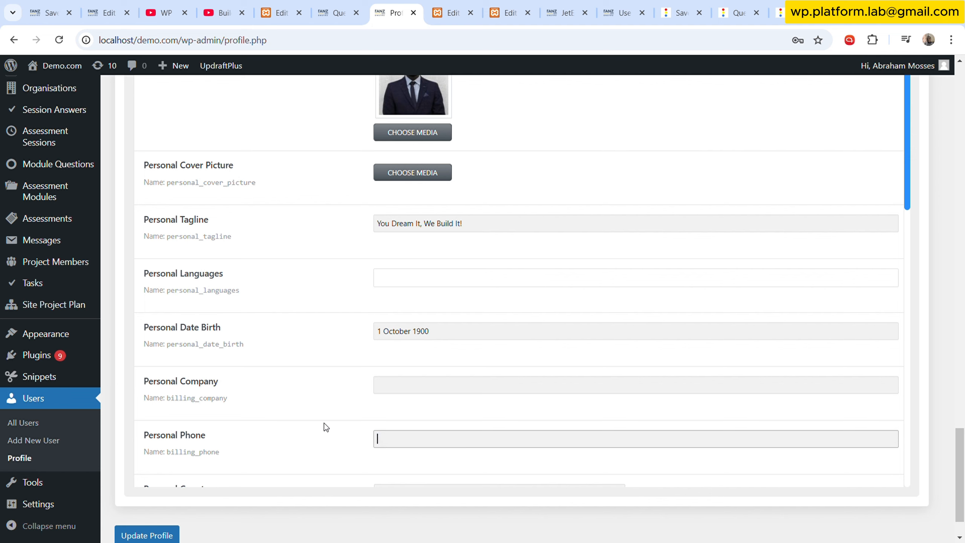
left_click(146, 535)
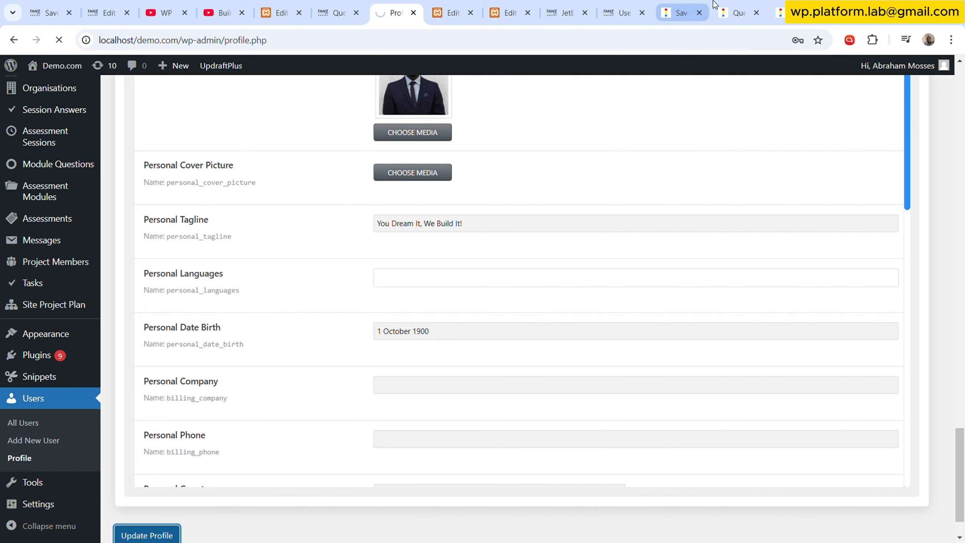
- Reload the front-end user dashboard to check the button and completion bar
left_click(646, 5)
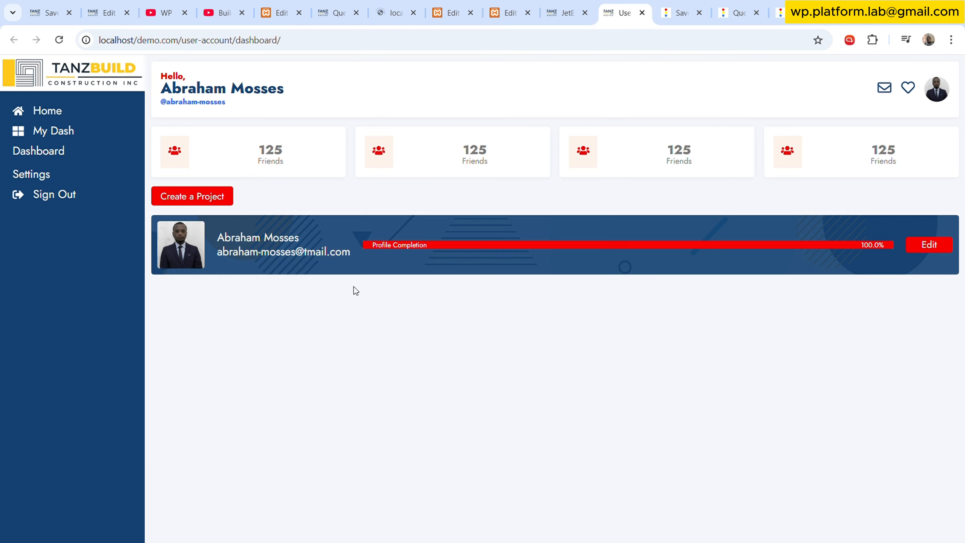
left_click(60, 40)
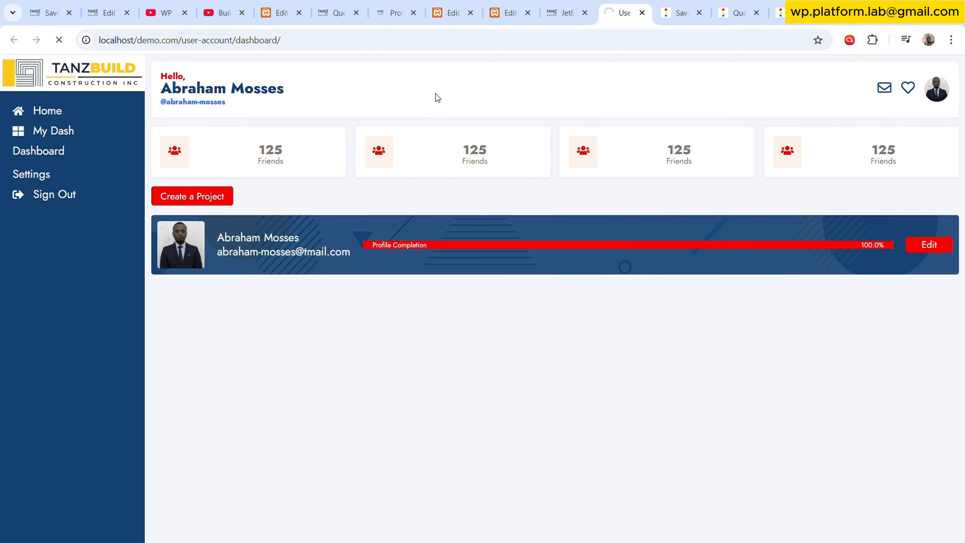